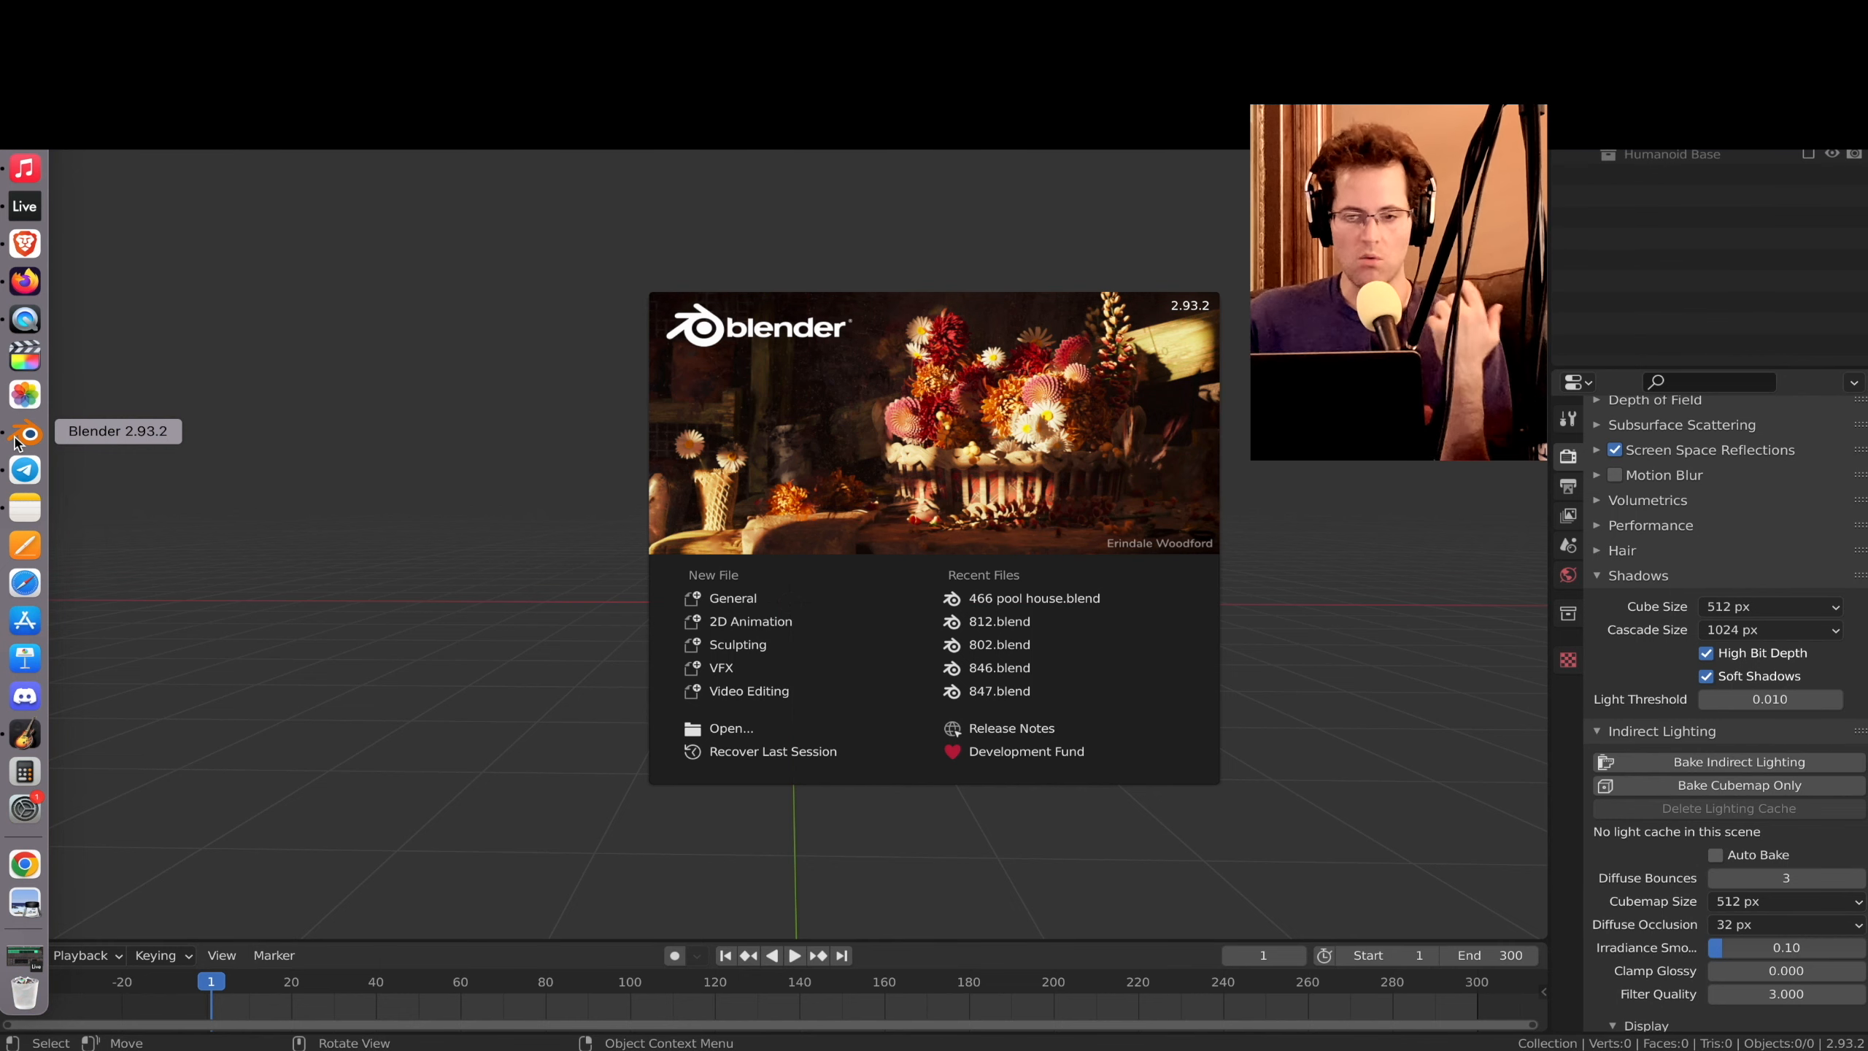
Step: Apply the XSI theme preset in the preferences and close the preferences window
{"action": "left_click", "coordinate": [283, 434]}
{"action": "key", "text": "ctrl+comma"}
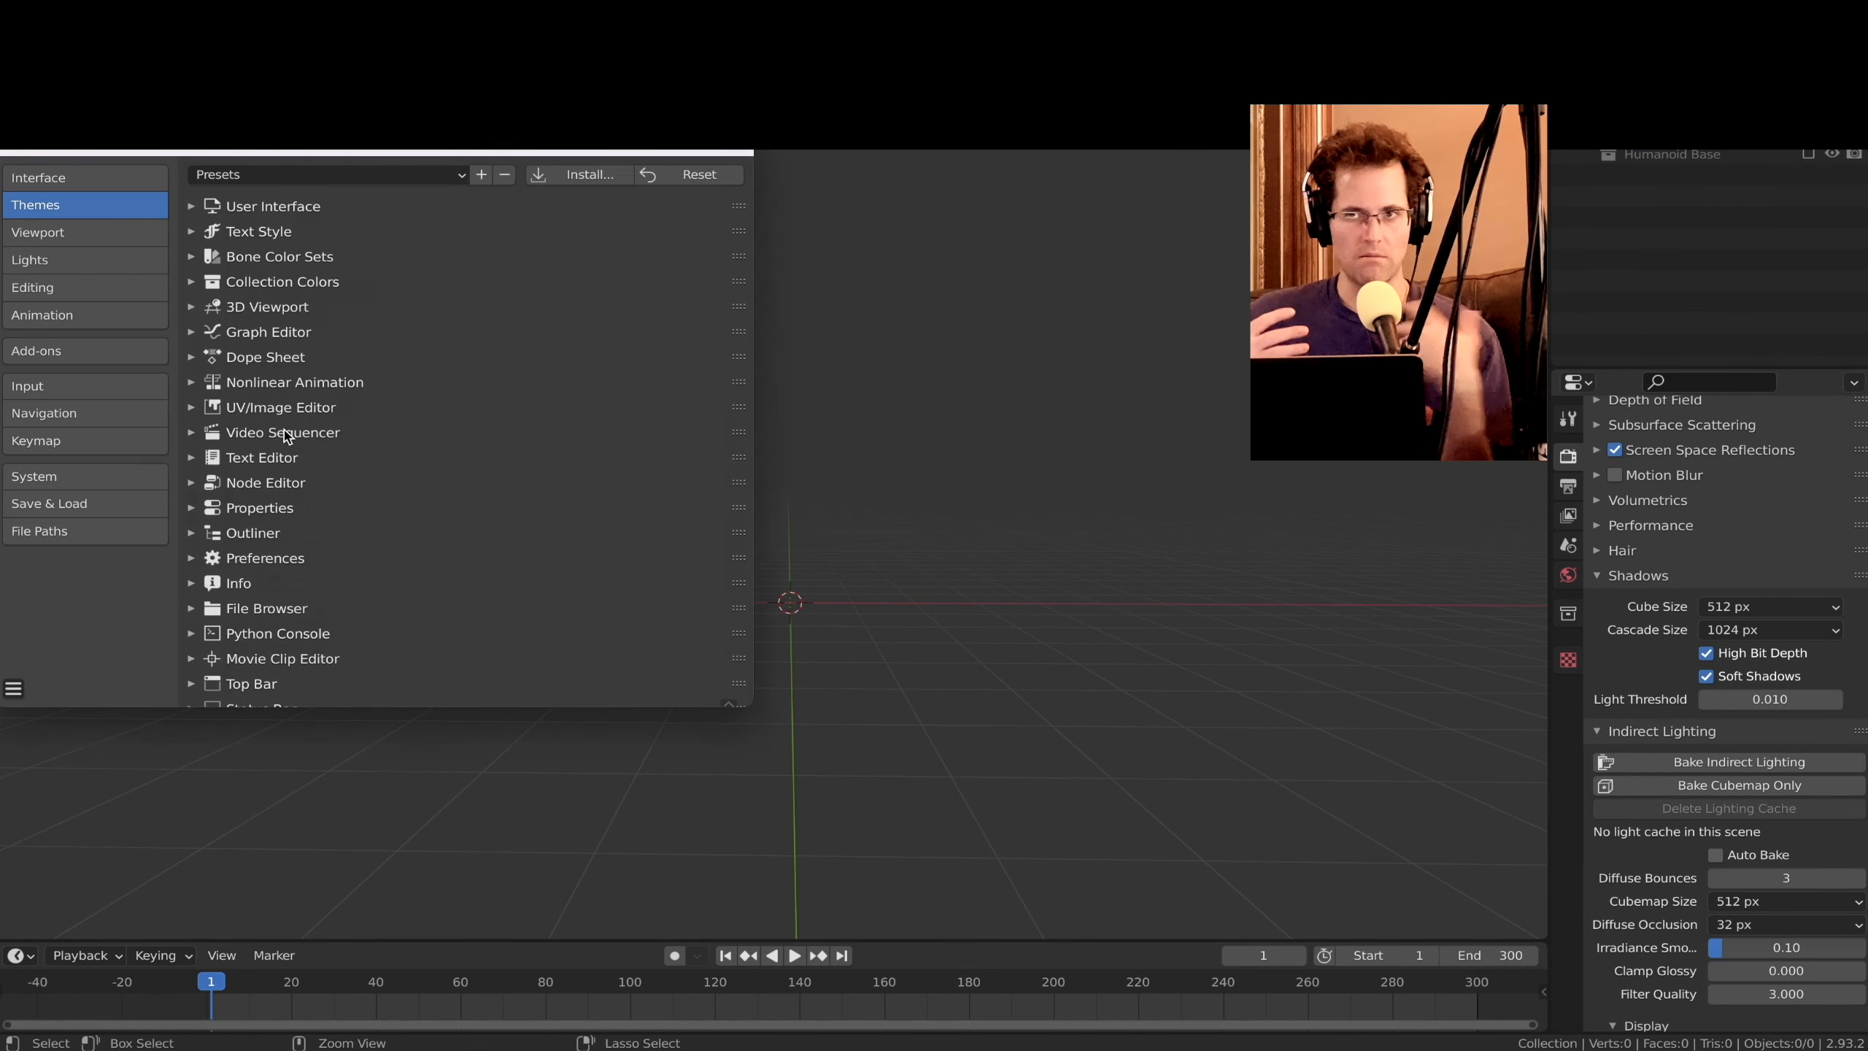
{"action": "left_click", "coordinate": [436, 182]}
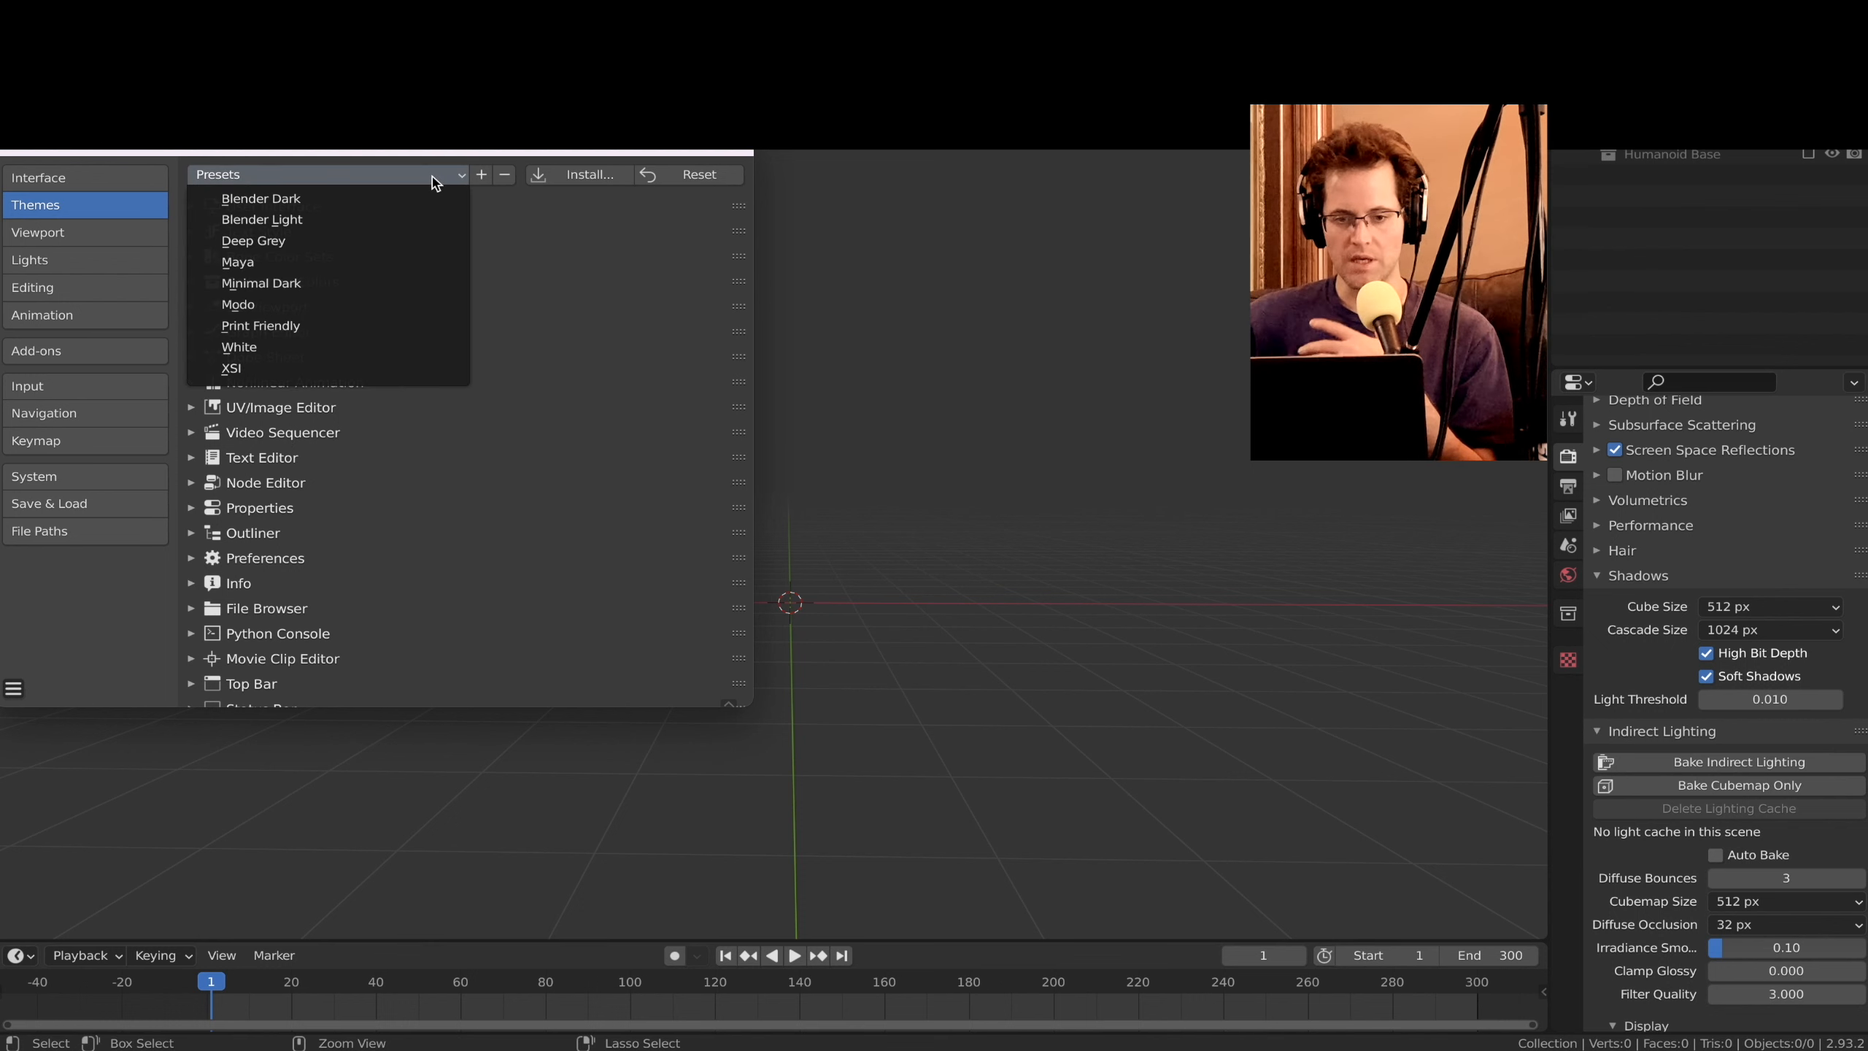
{"action": "left_click", "coordinate": [385, 364]}
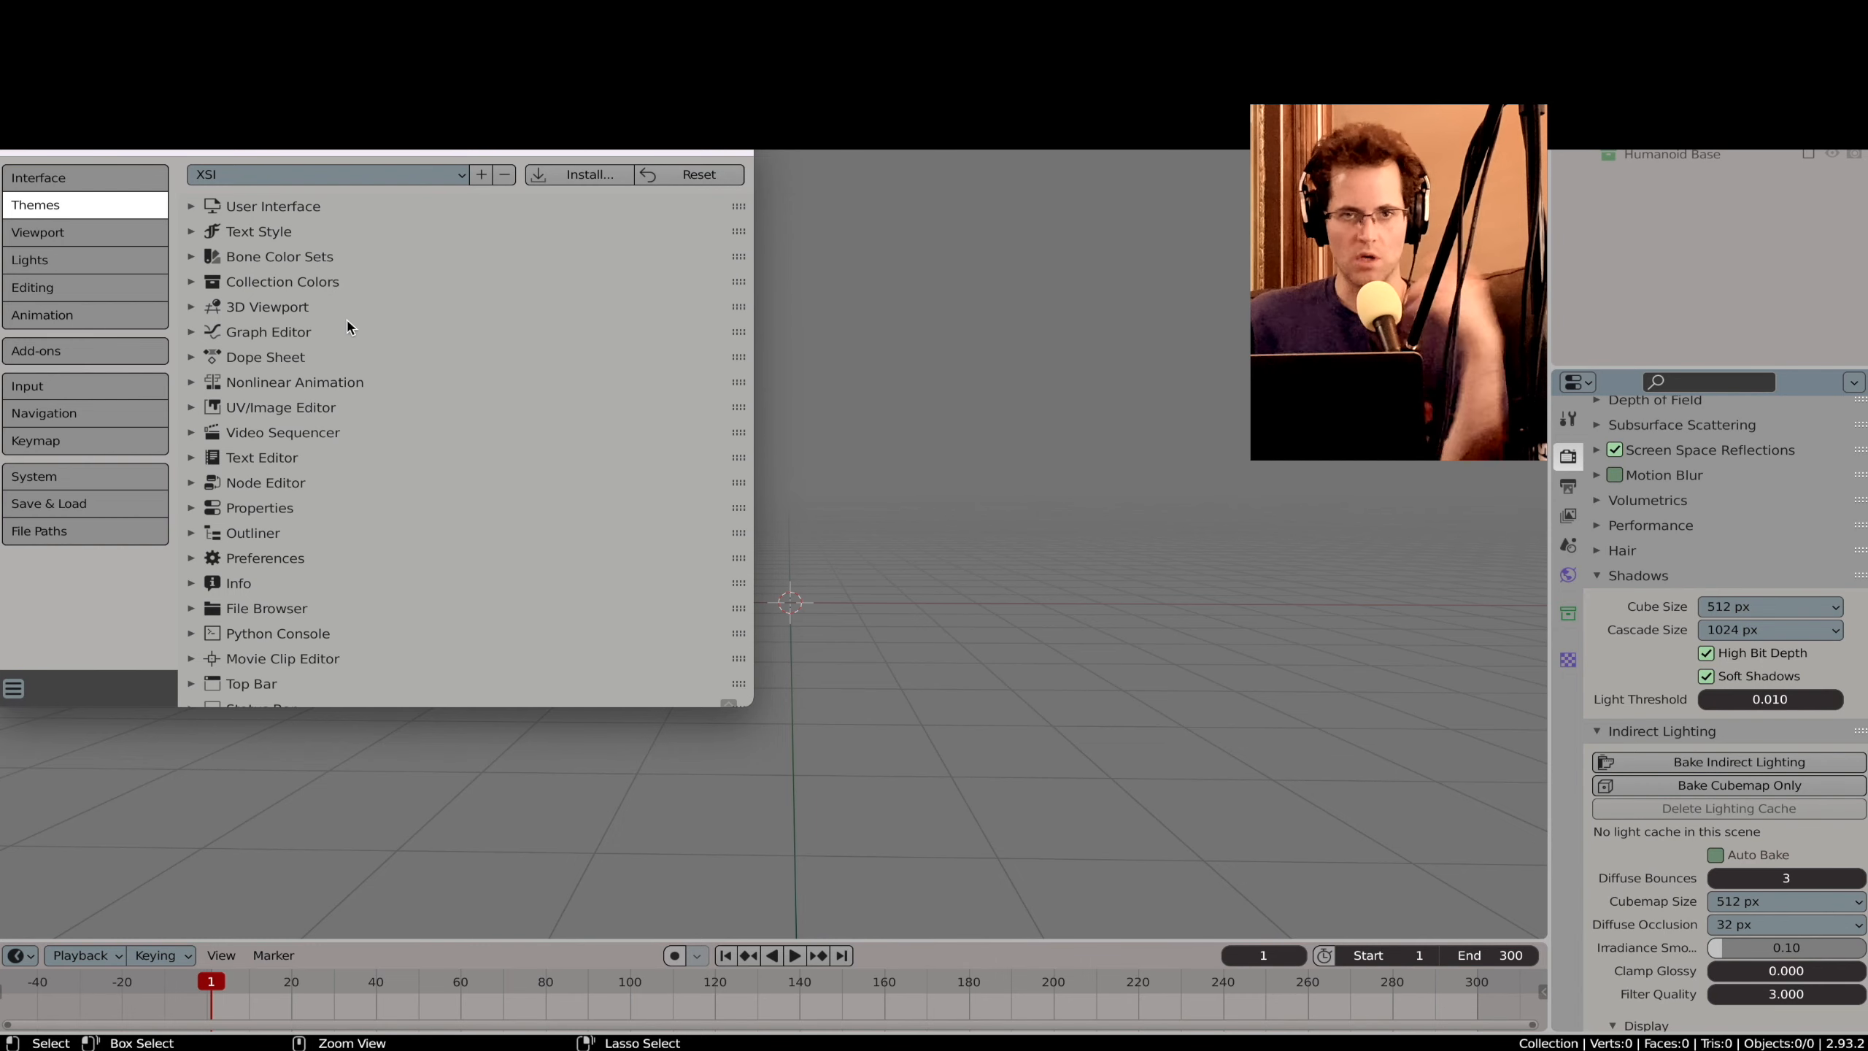
{"action": "left_click", "coordinate": [14, 145]}
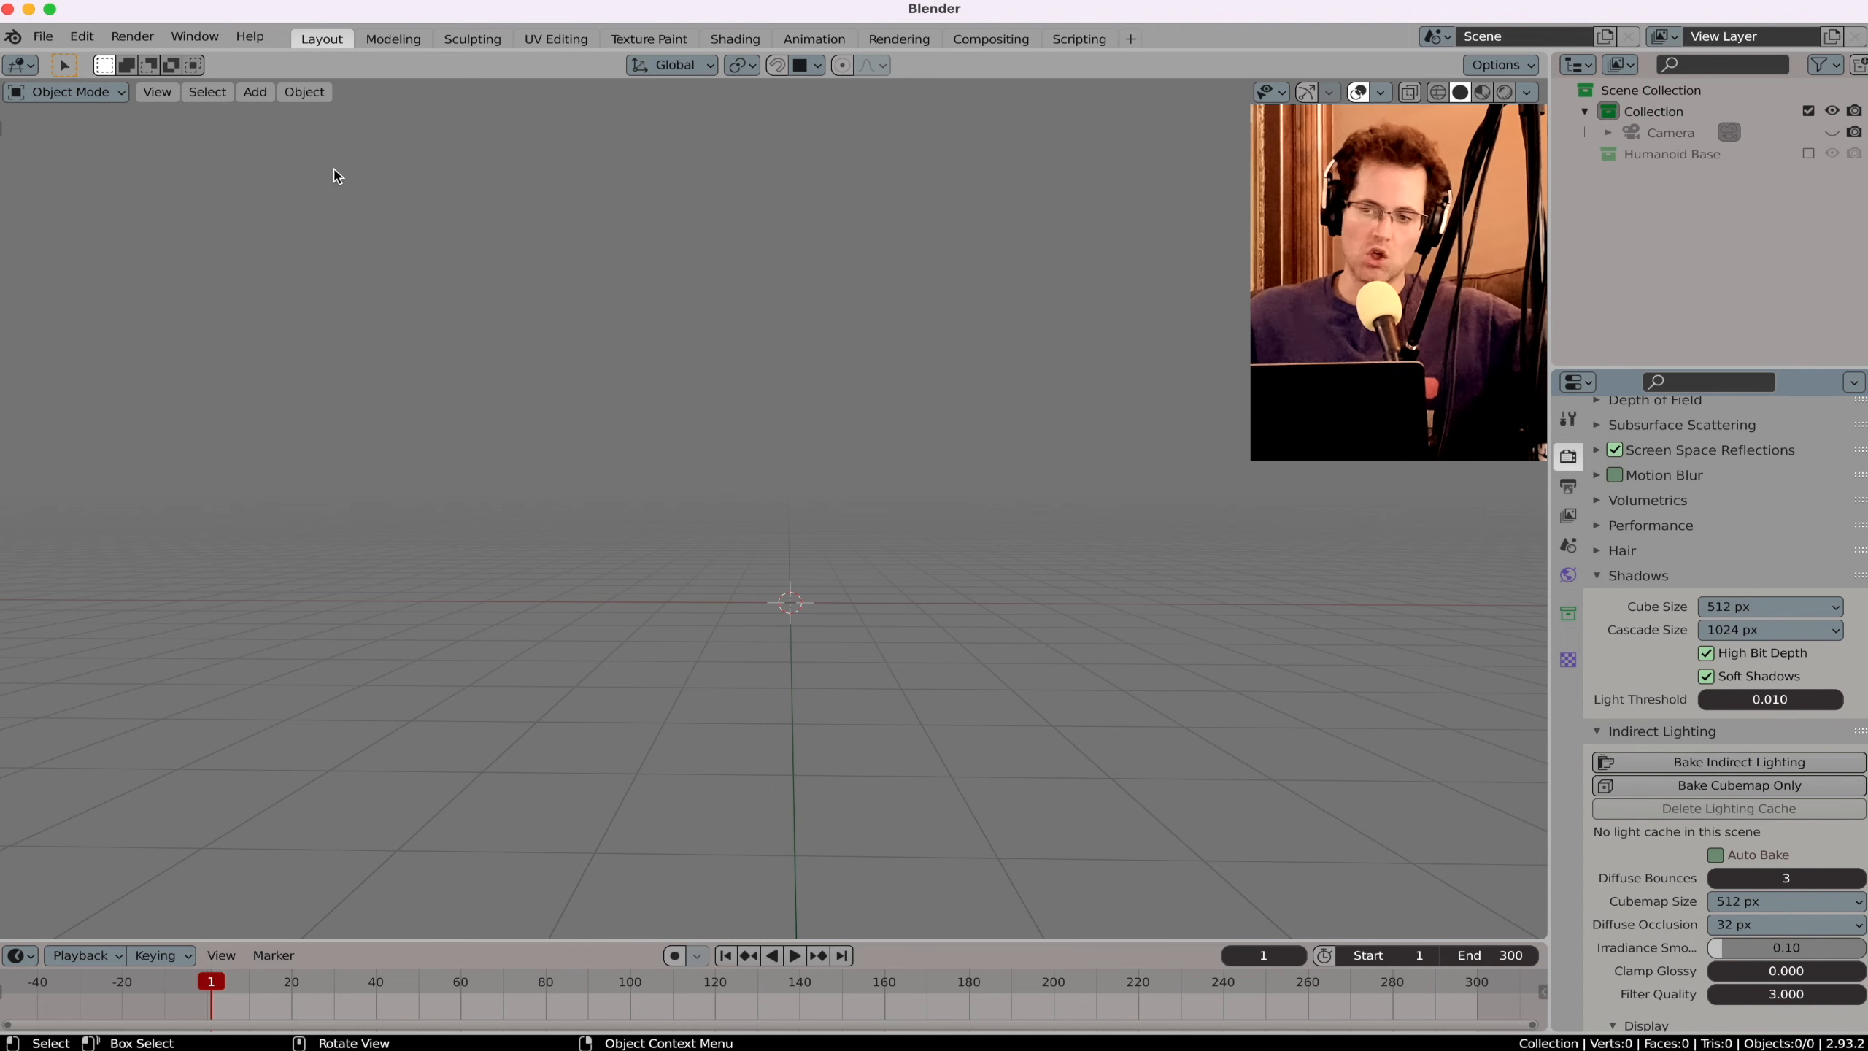
{"action": "scroll", "coordinate": [502, 412], "scroll_direction": "left", "scroll_amount": 10}
{"action": "scroll", "coordinate": [502, 412], "scroll_direction": "left", "scroll_amount": 10}
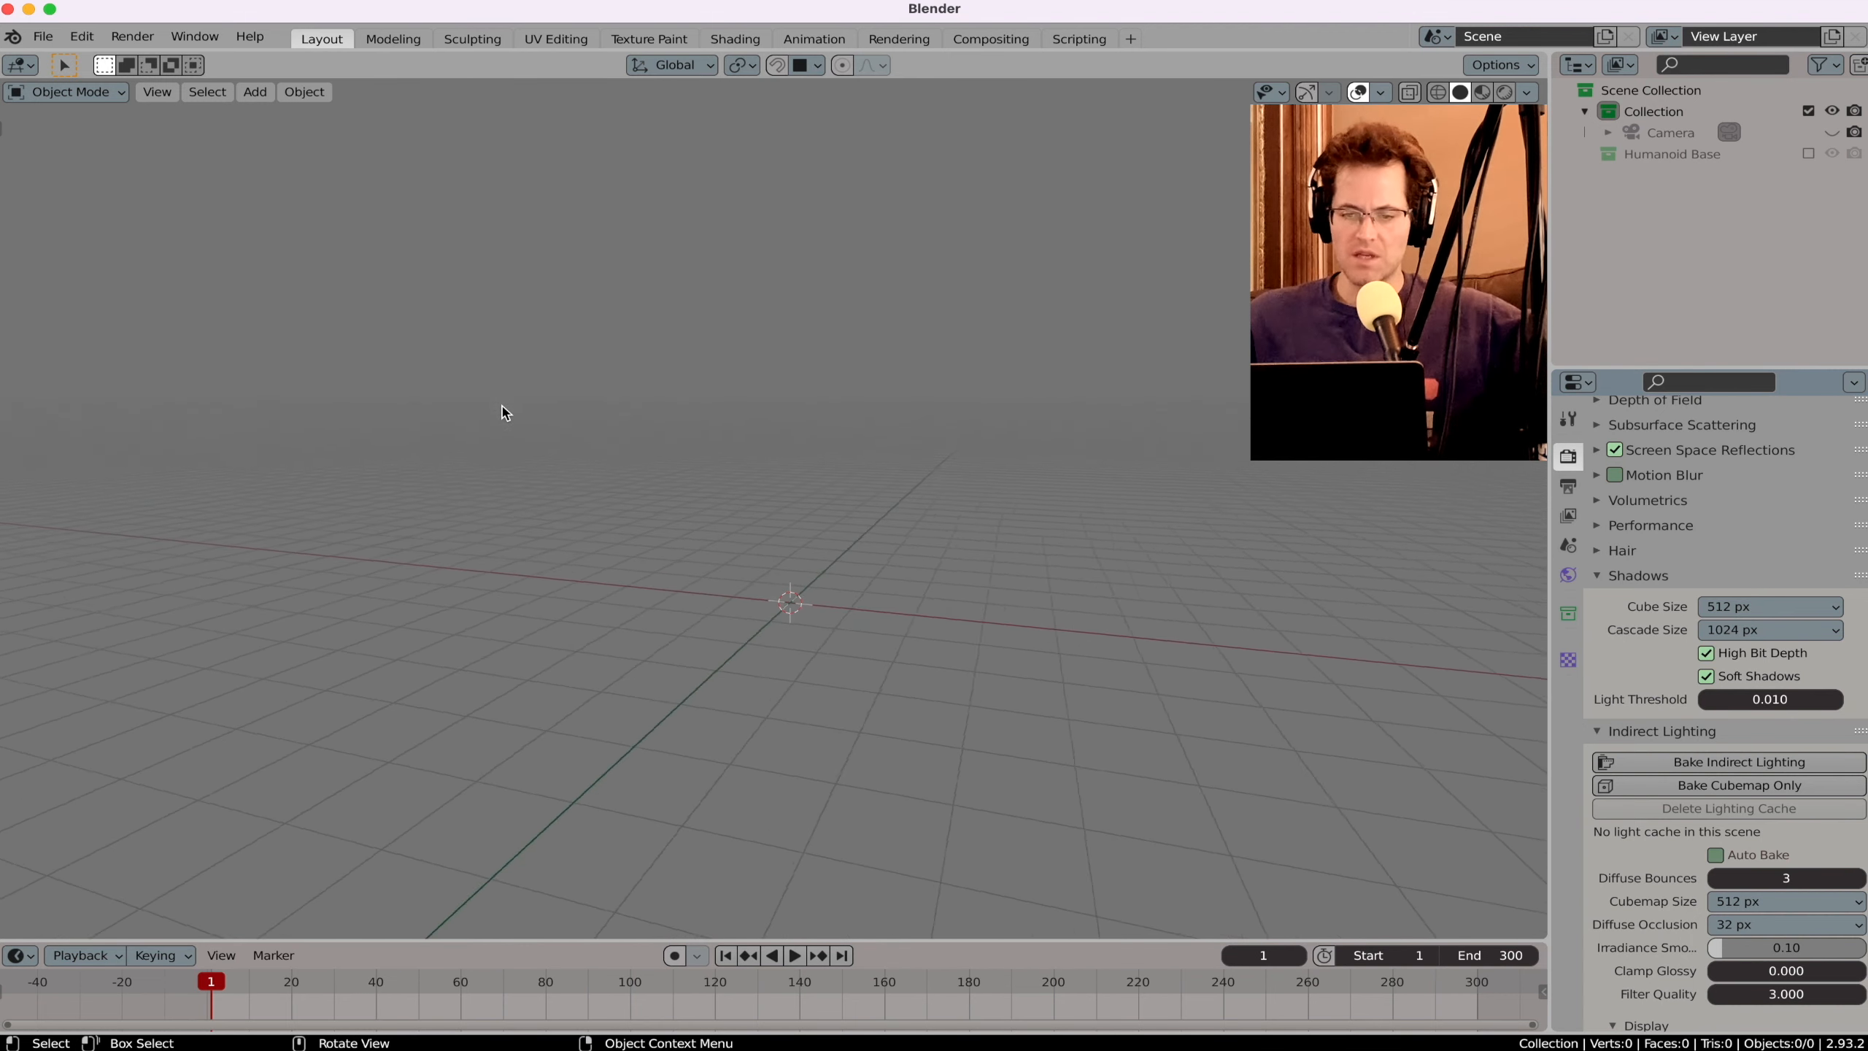
{"action": "scroll", "coordinate": [502, 412], "scroll_direction": "left", "scroll_amount": 10}
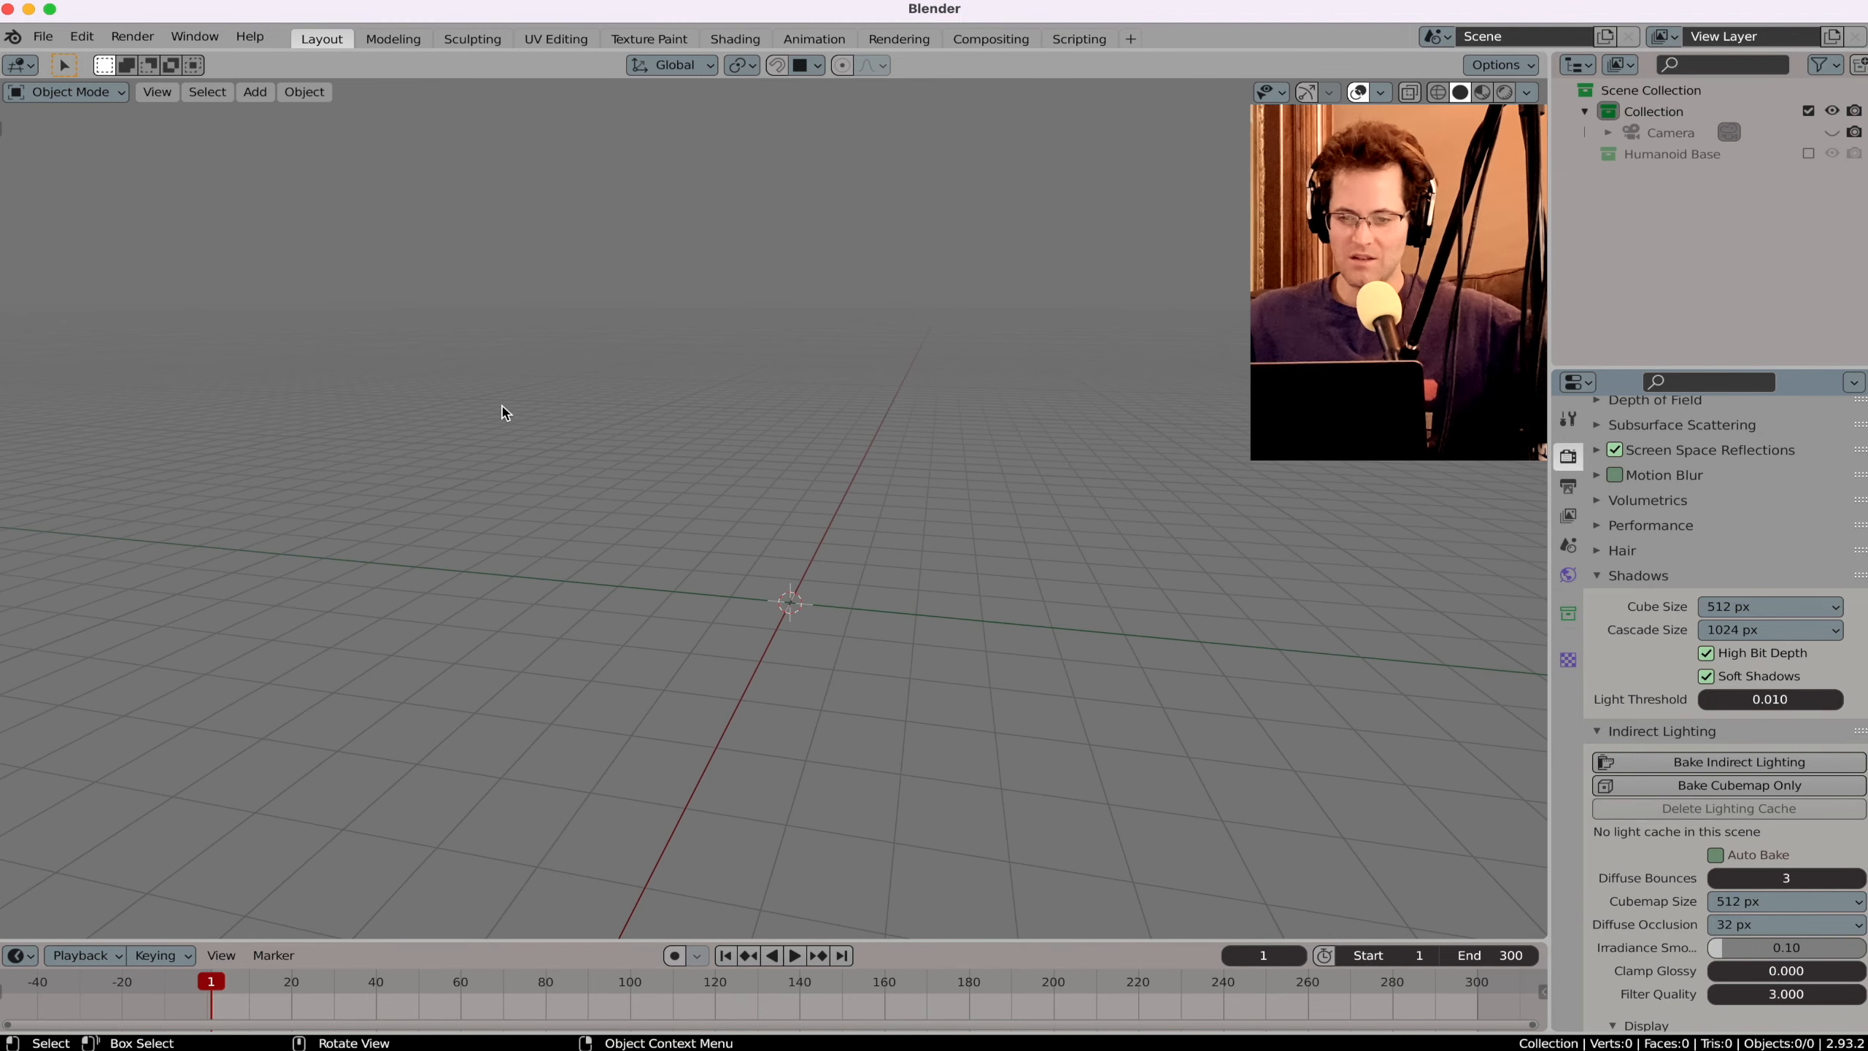
{"action": "scroll", "coordinate": [502, 413], "scroll_direction": "left", "scroll_amount": 10}
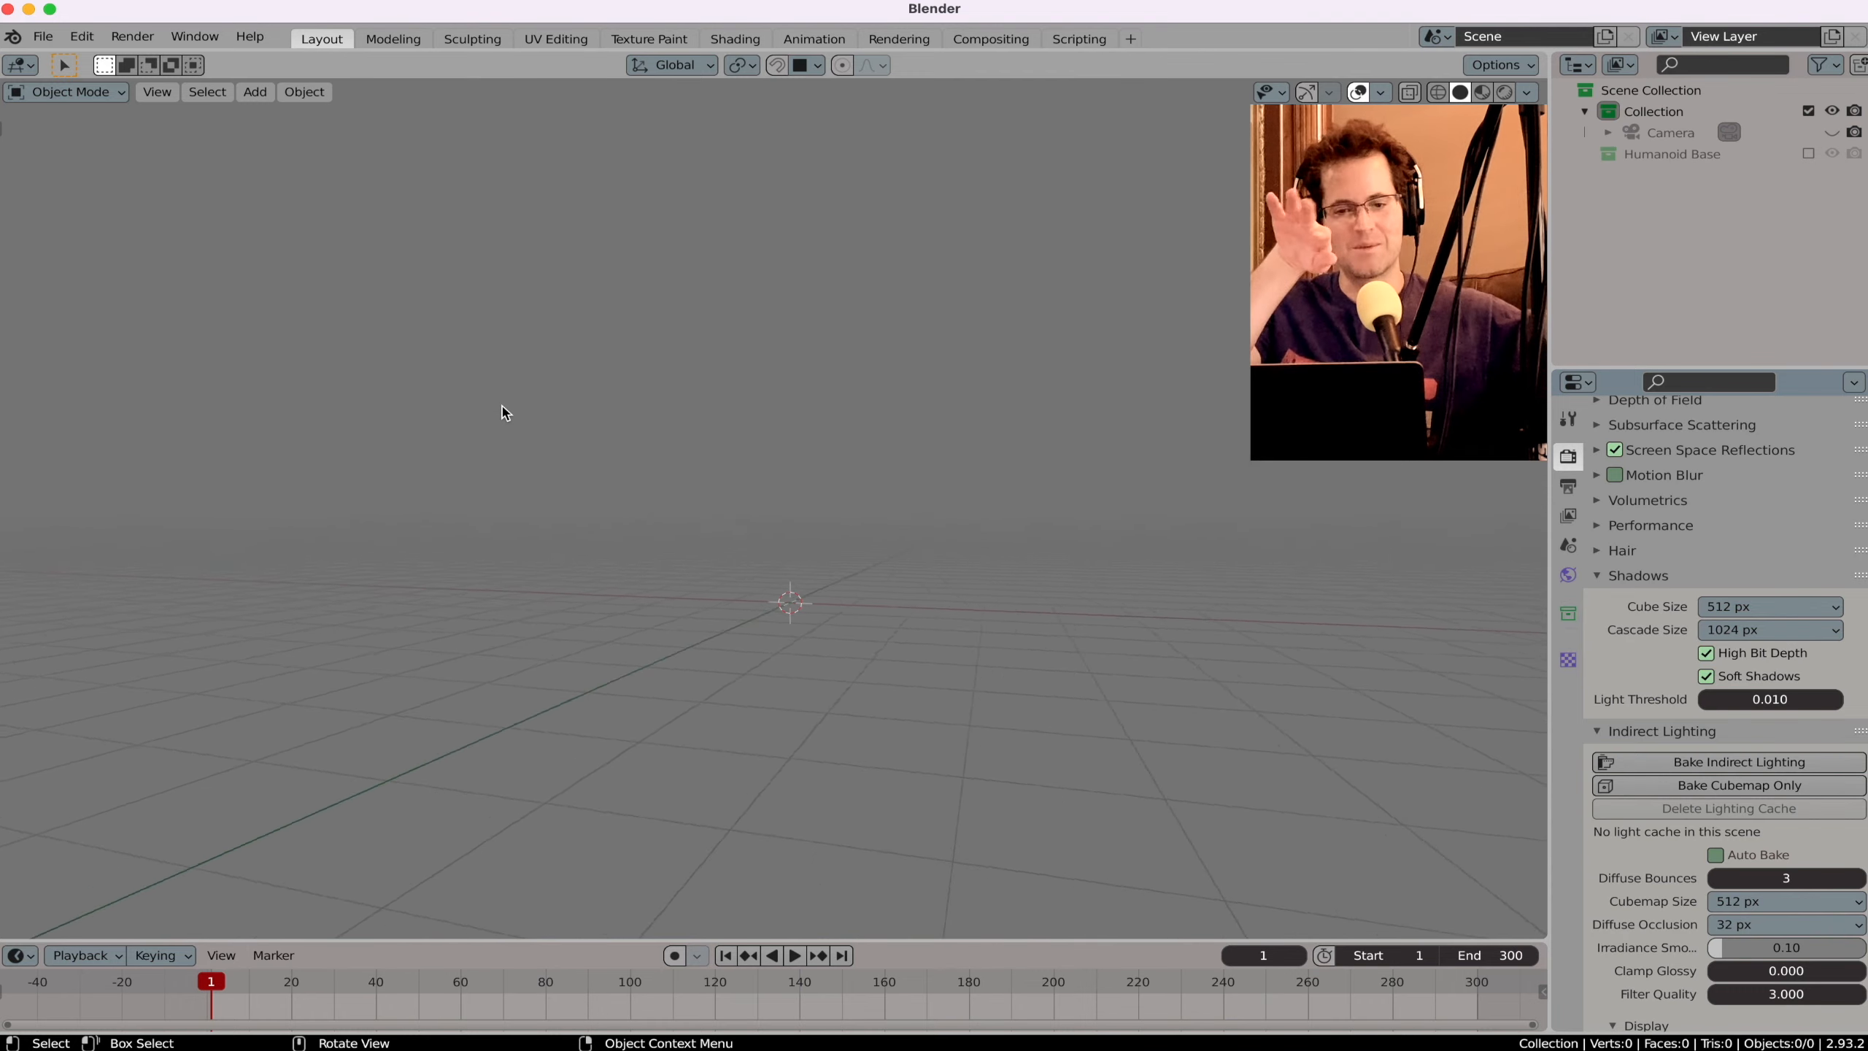
{"action": "scroll", "coordinate": [502, 412], "scroll_direction": "left", "scroll_amount": 10}
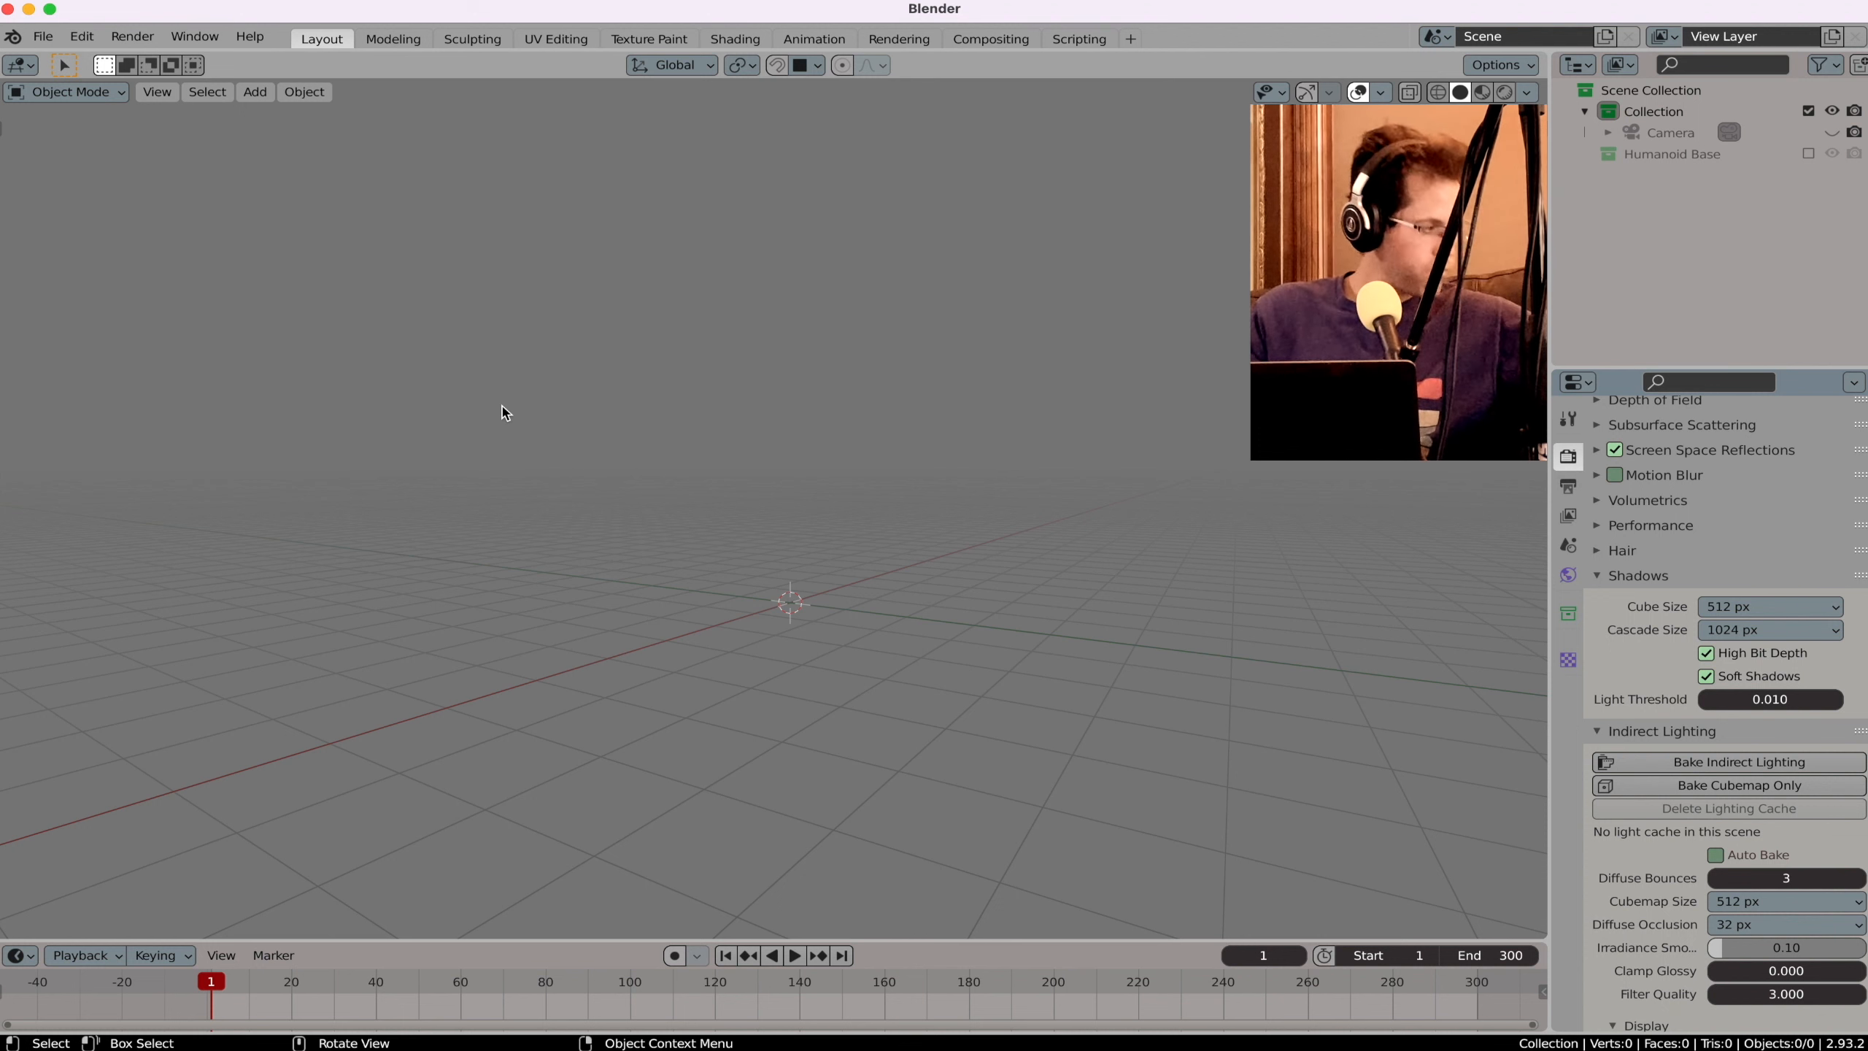
{"action": "scroll", "coordinate": [502, 405], "scroll_direction": "left", "scroll_amount": 10}
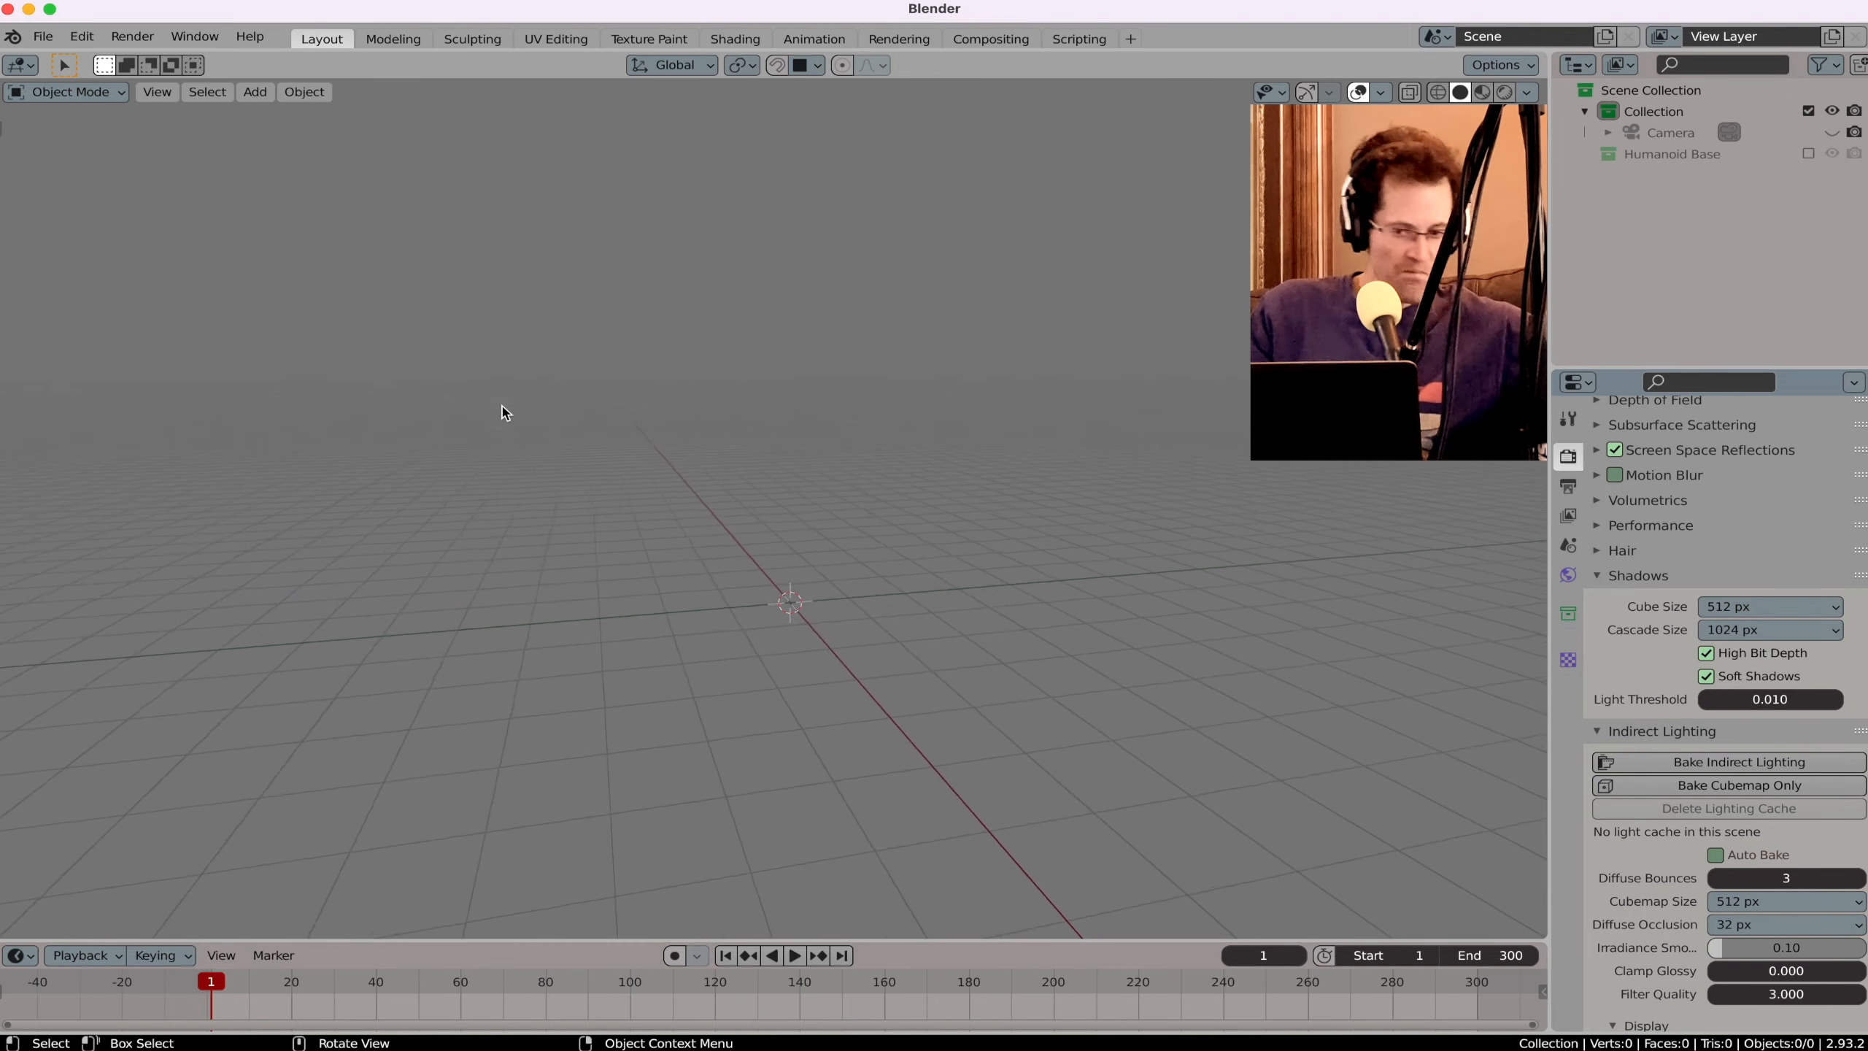
{"action": "scroll", "coordinate": [502, 412], "scroll_direction": "left", "scroll_amount": 10}
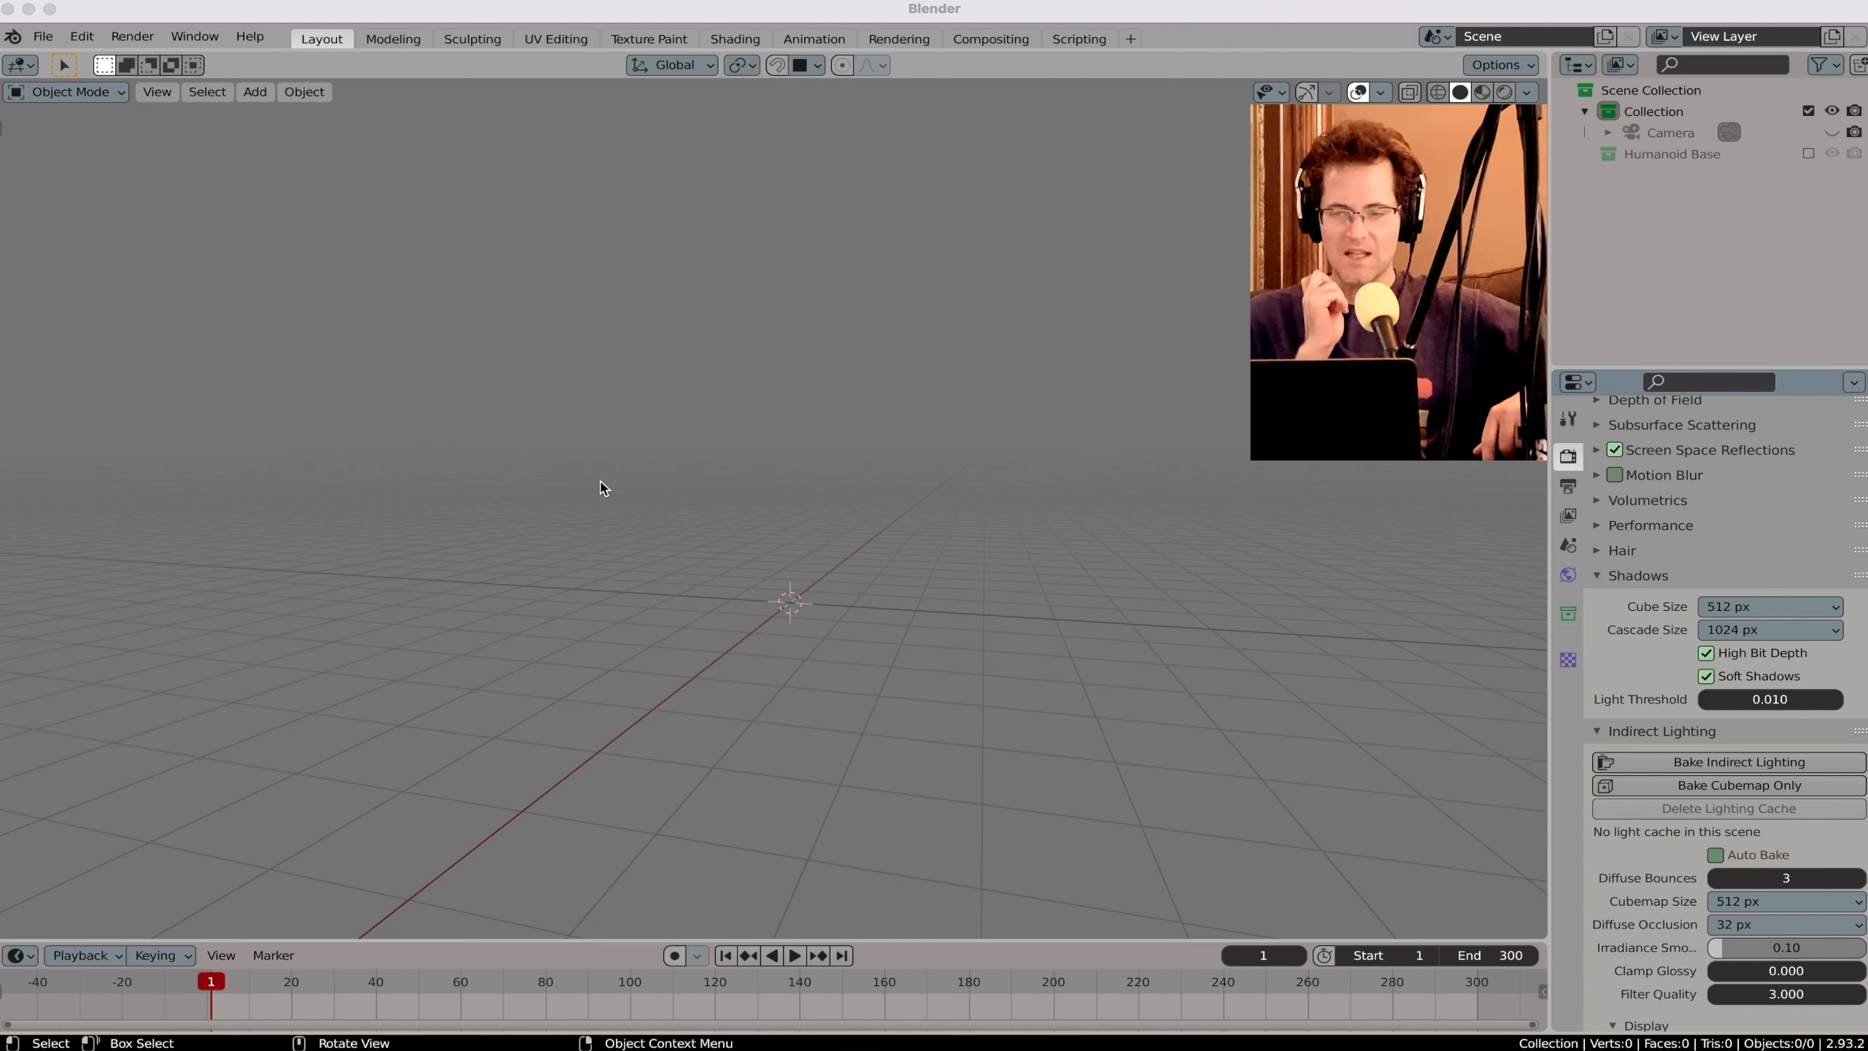
{"action": "scroll", "coordinate": [1744, 530], "scroll_direction": "up", "scroll_amount": 8}
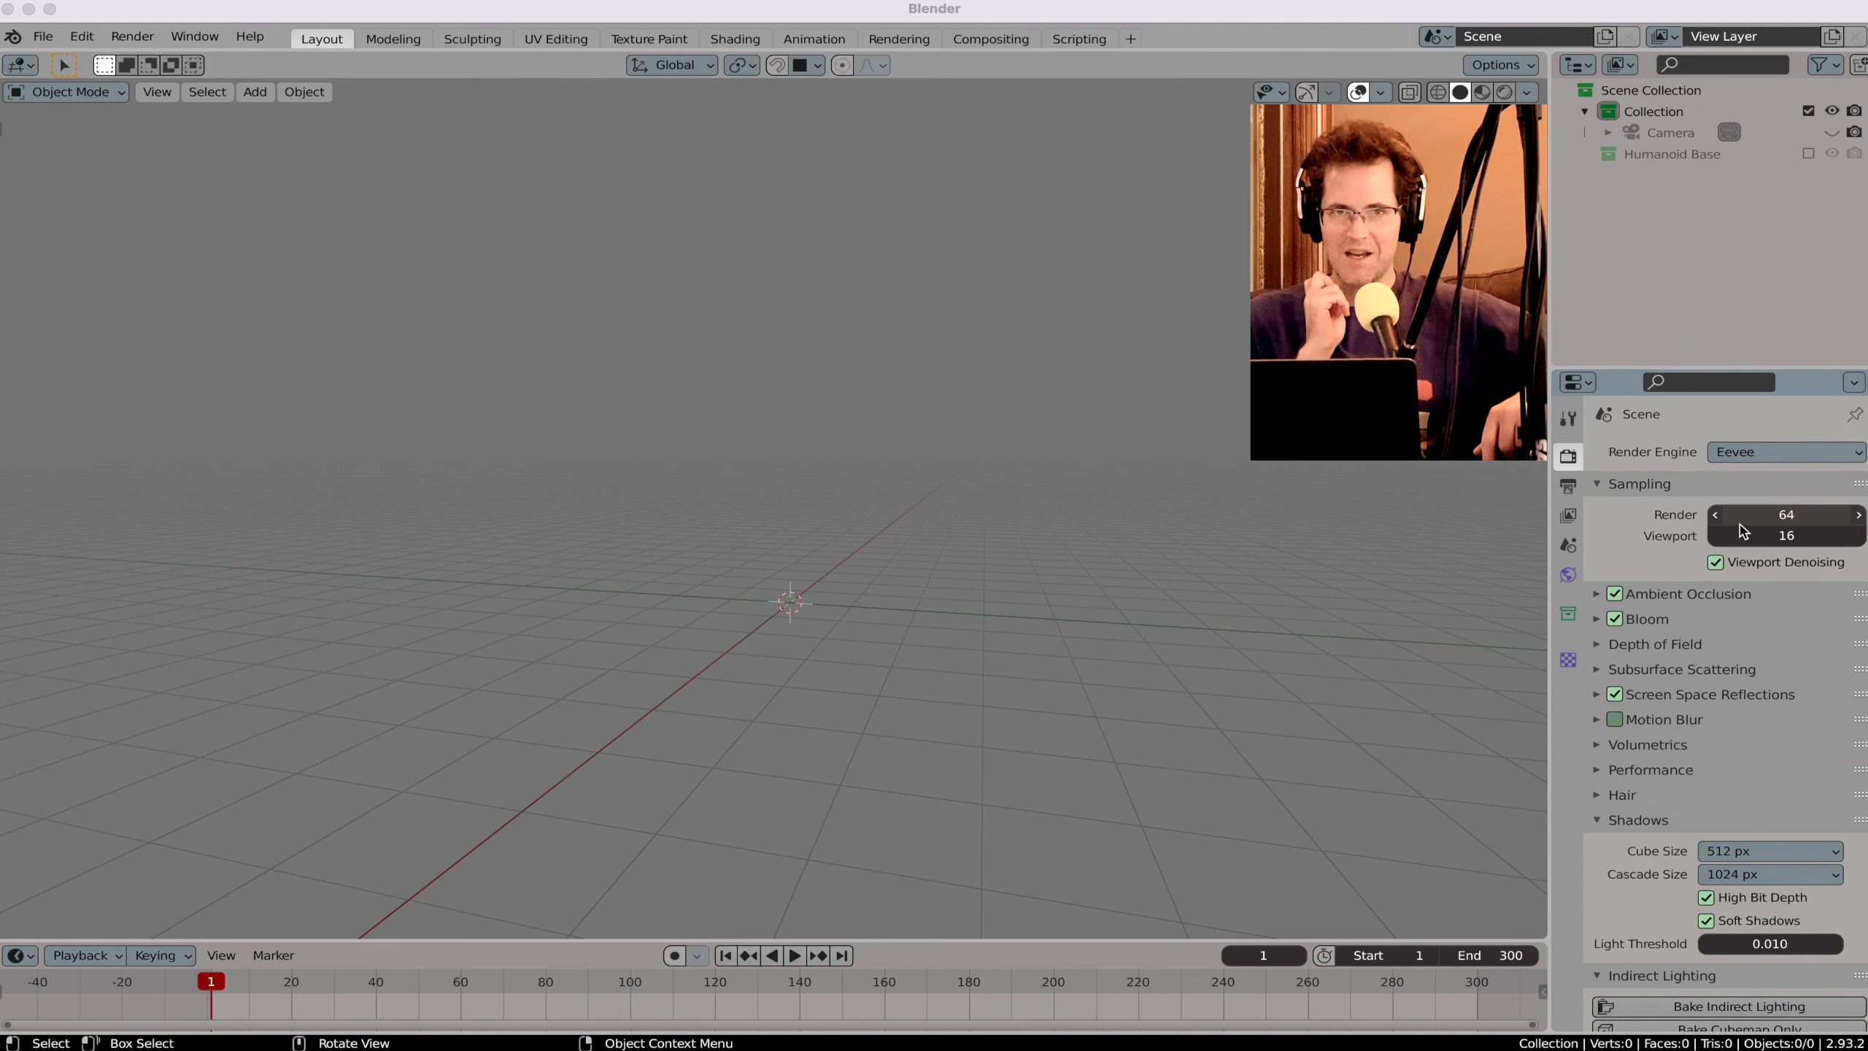
{"action": "left_click", "coordinate": [1101, 544]}
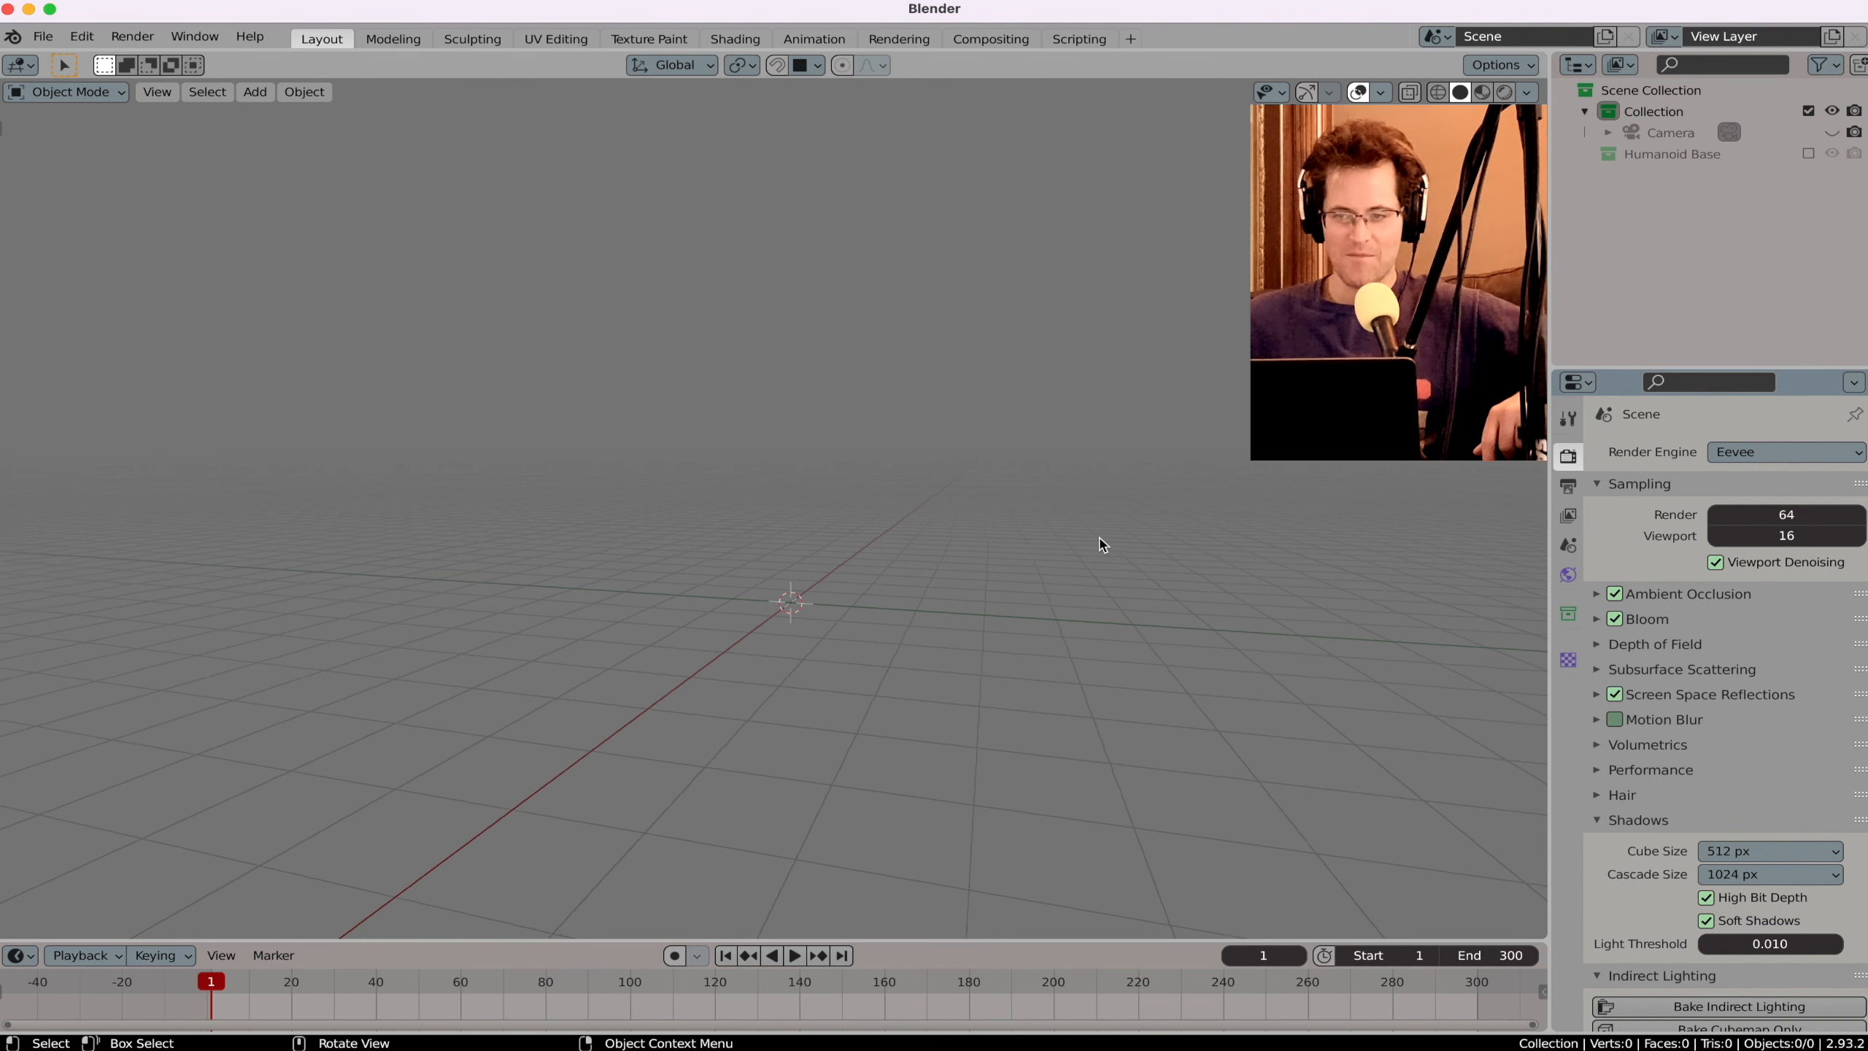
Step: Look through the camera, add a default cube, and raise it about 1.99 m along the Z axis
{"action": "key", "text": "KP_0"}
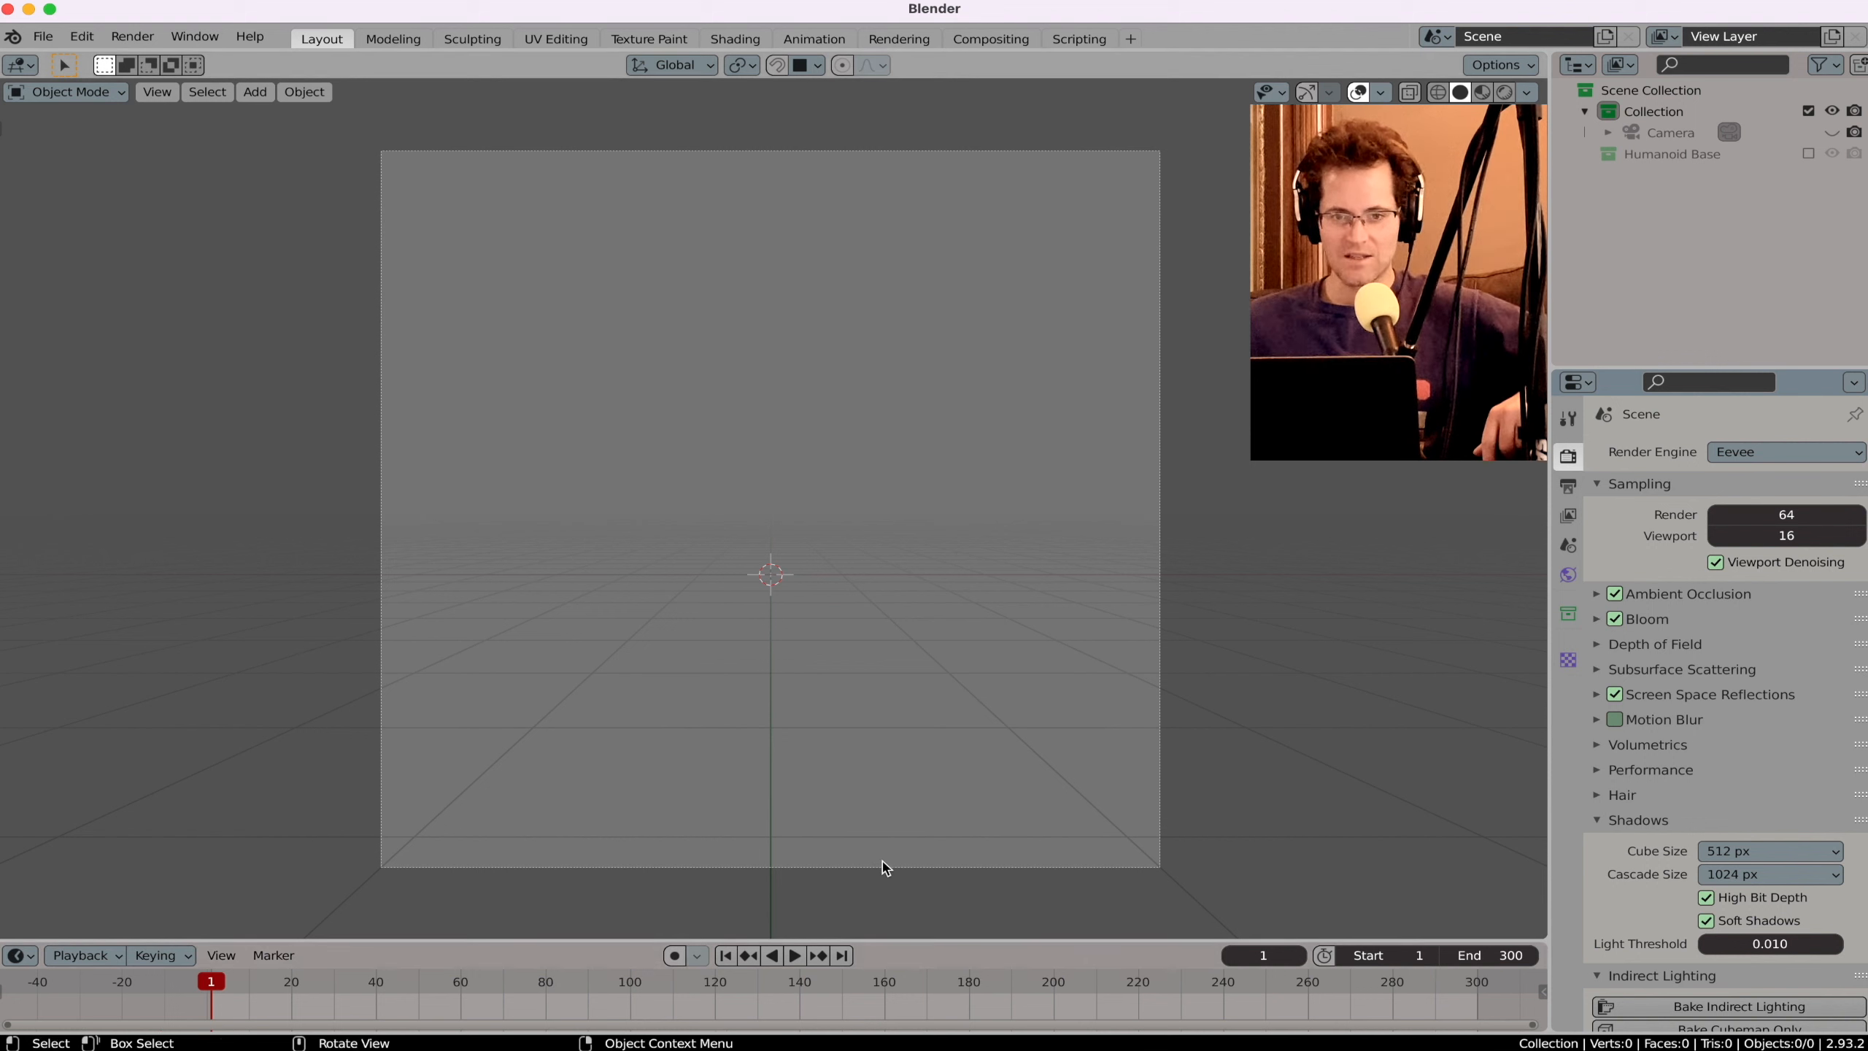
{"action": "key", "text": "shift+a"}
{"action": "mouse_move", "coordinate": [890, 607]}
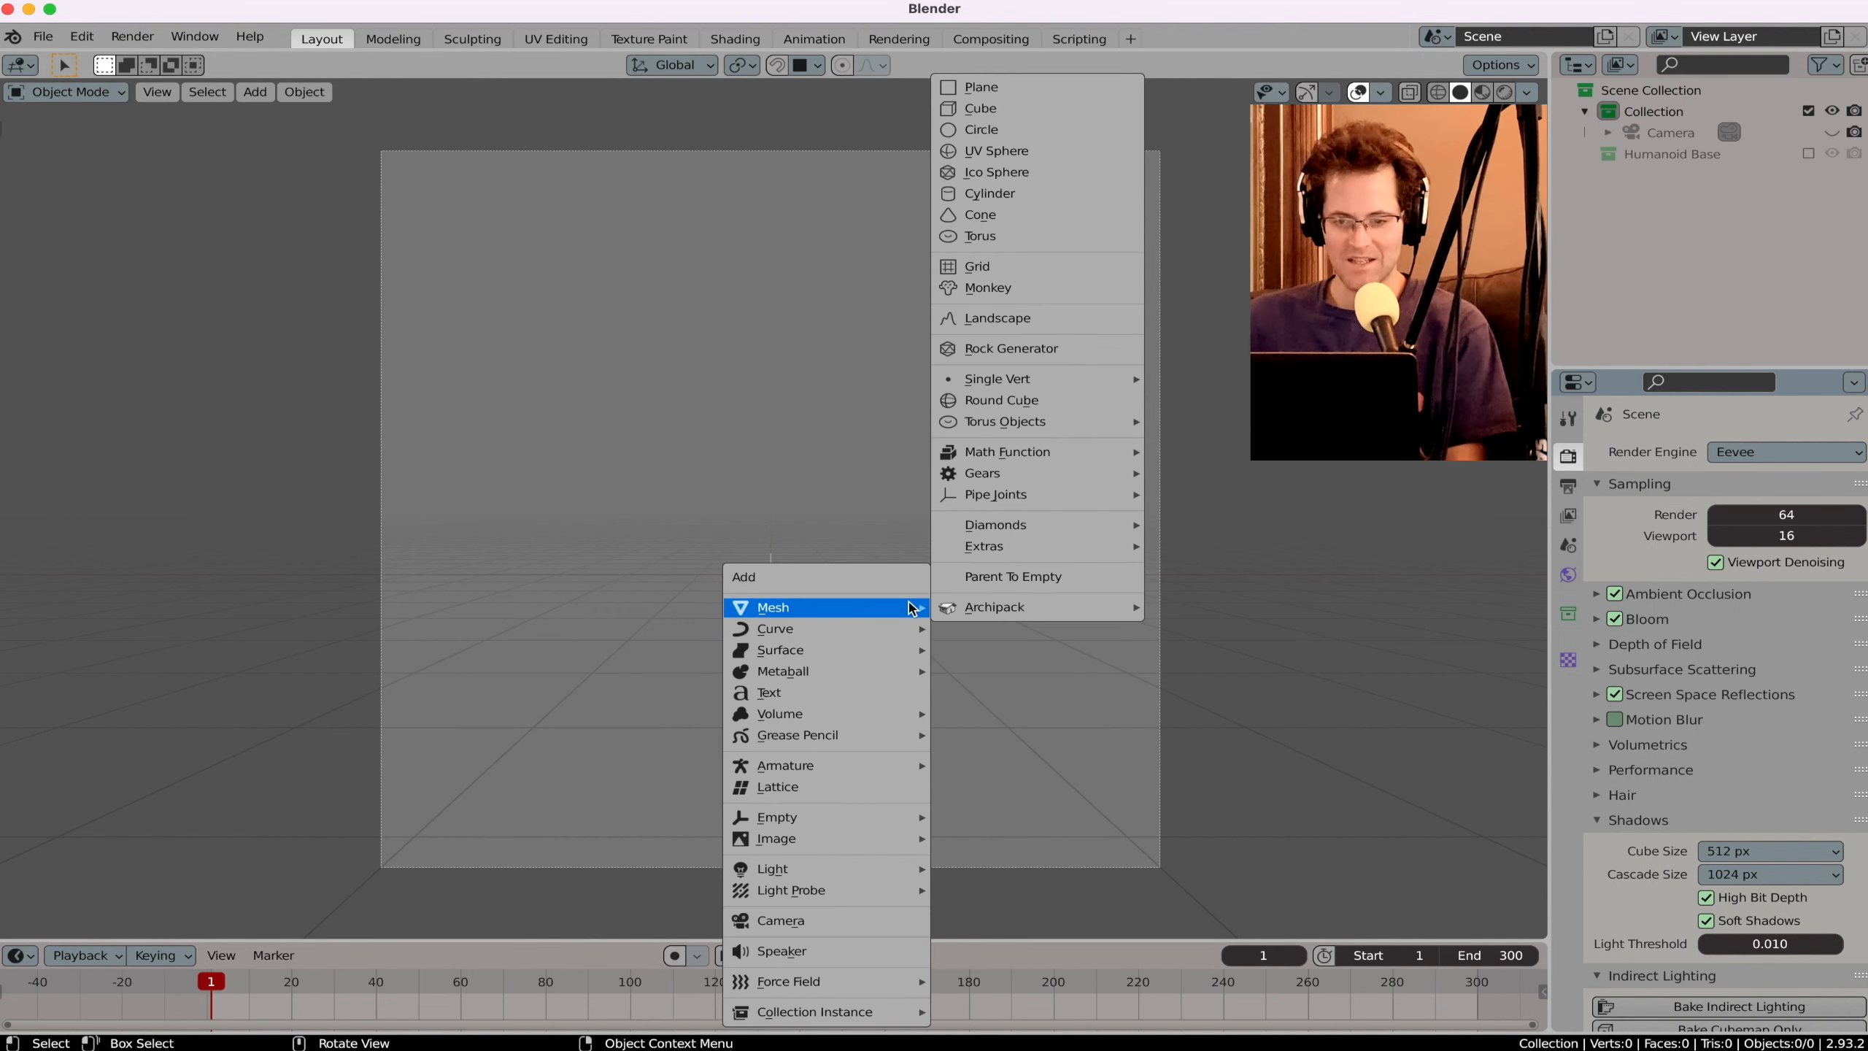
{"action": "left_click", "coordinate": [1066, 117]}
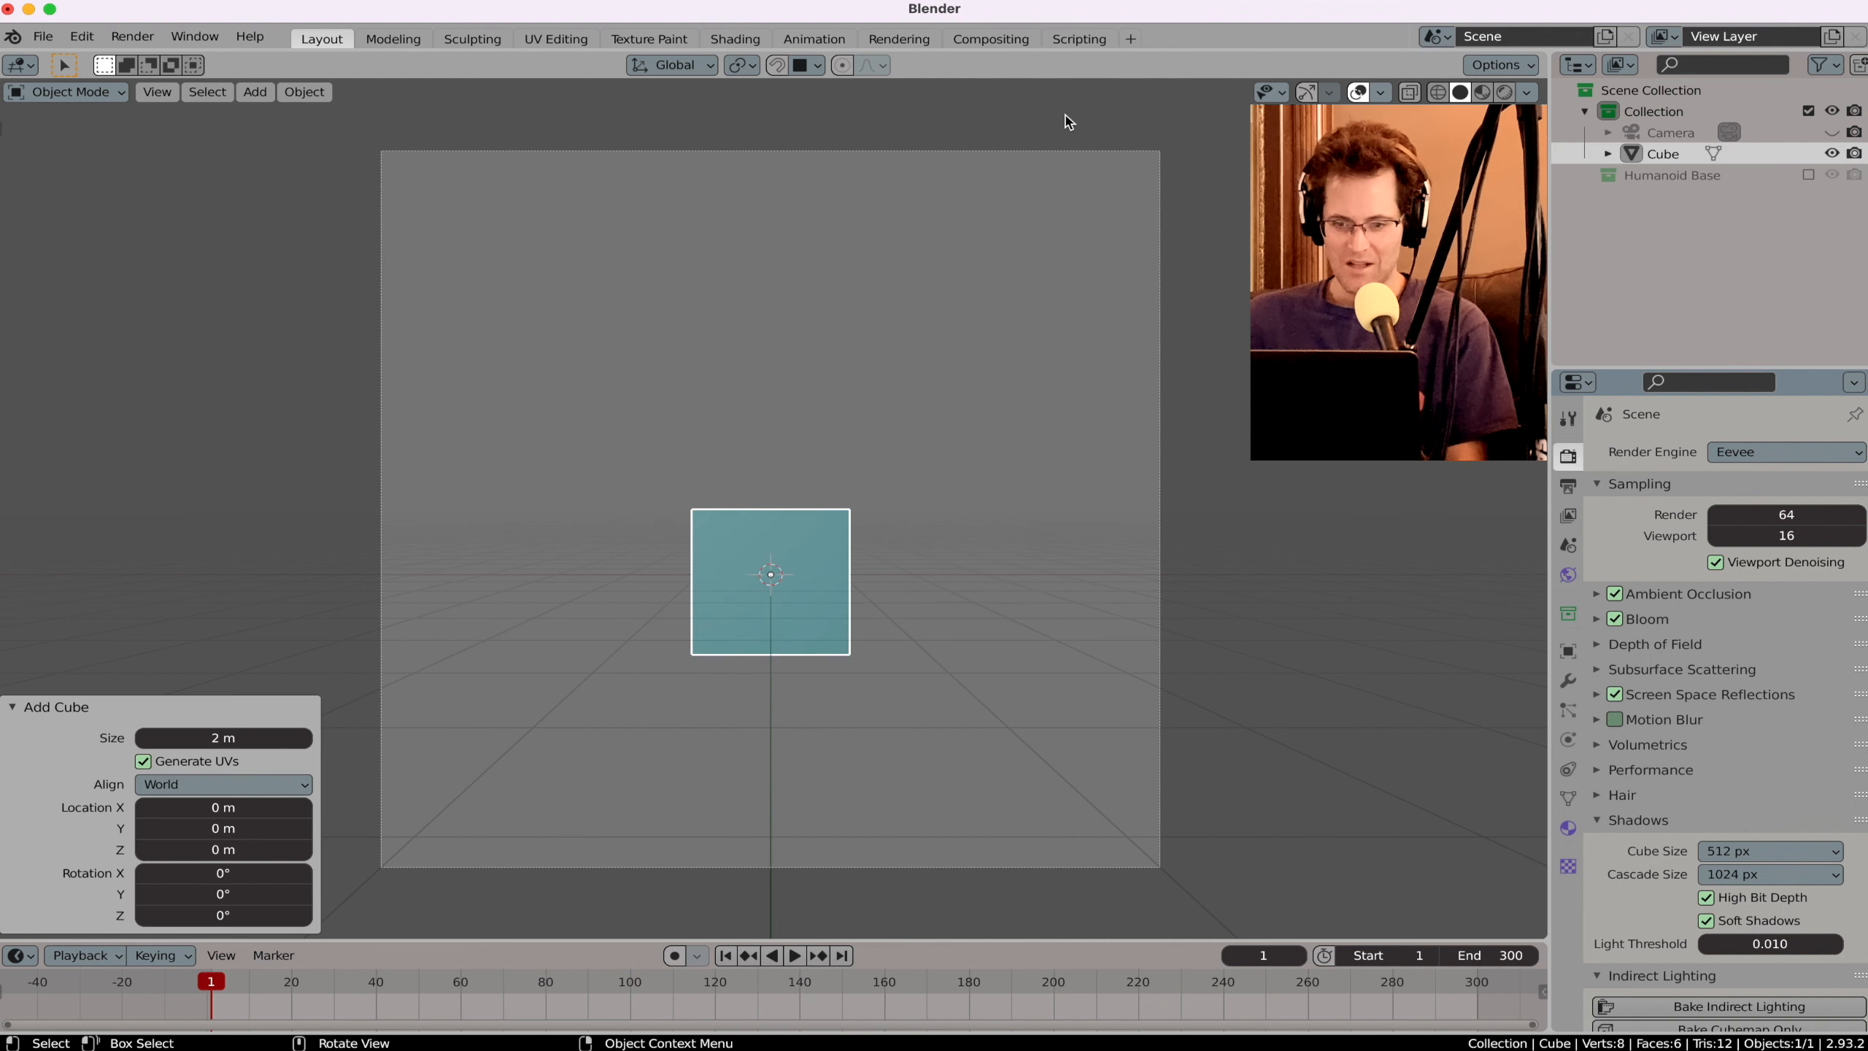
{"action": "key", "text": "g"}
{"action": "key", "text": "z"}
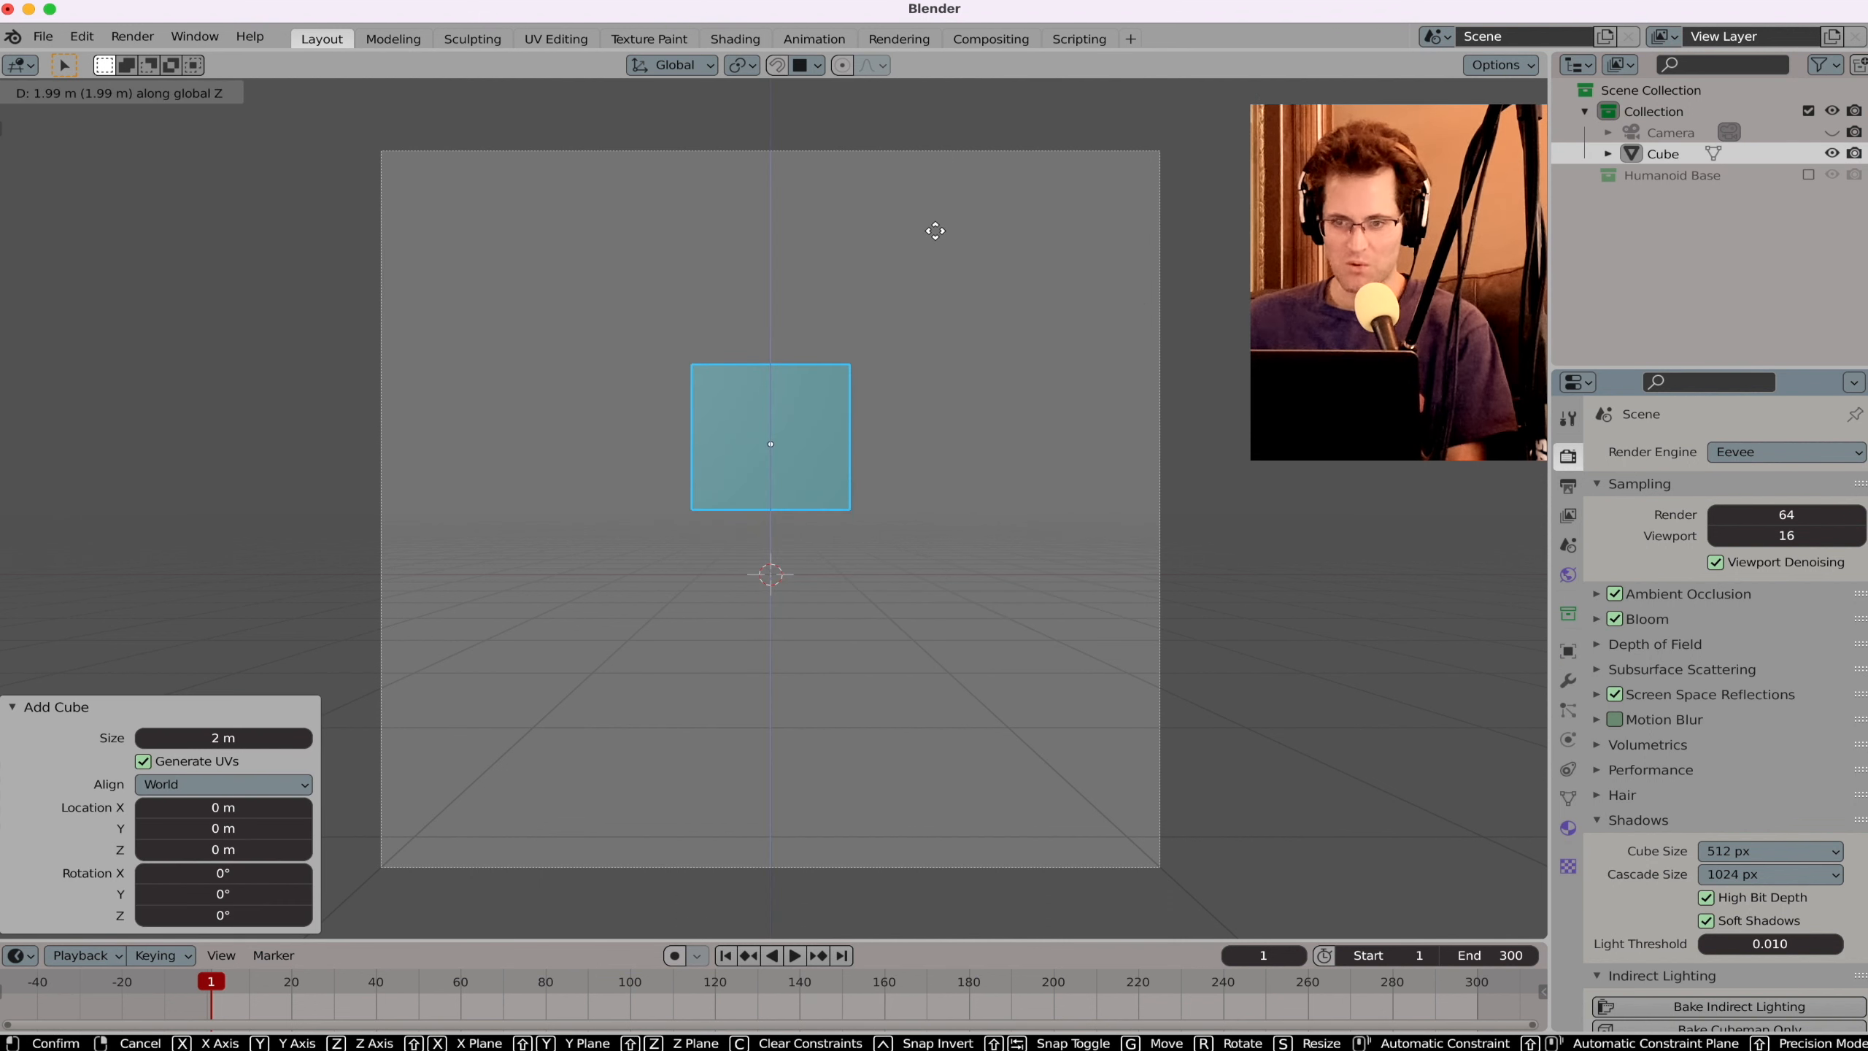
{"action": "left_click", "coordinate": [935, 232]}
Step: Tilt the cube with a free trackball rotation of about 34.4° and 82.5°
{"action": "key", "text": "r"}
{"action": "key", "text": "r"}
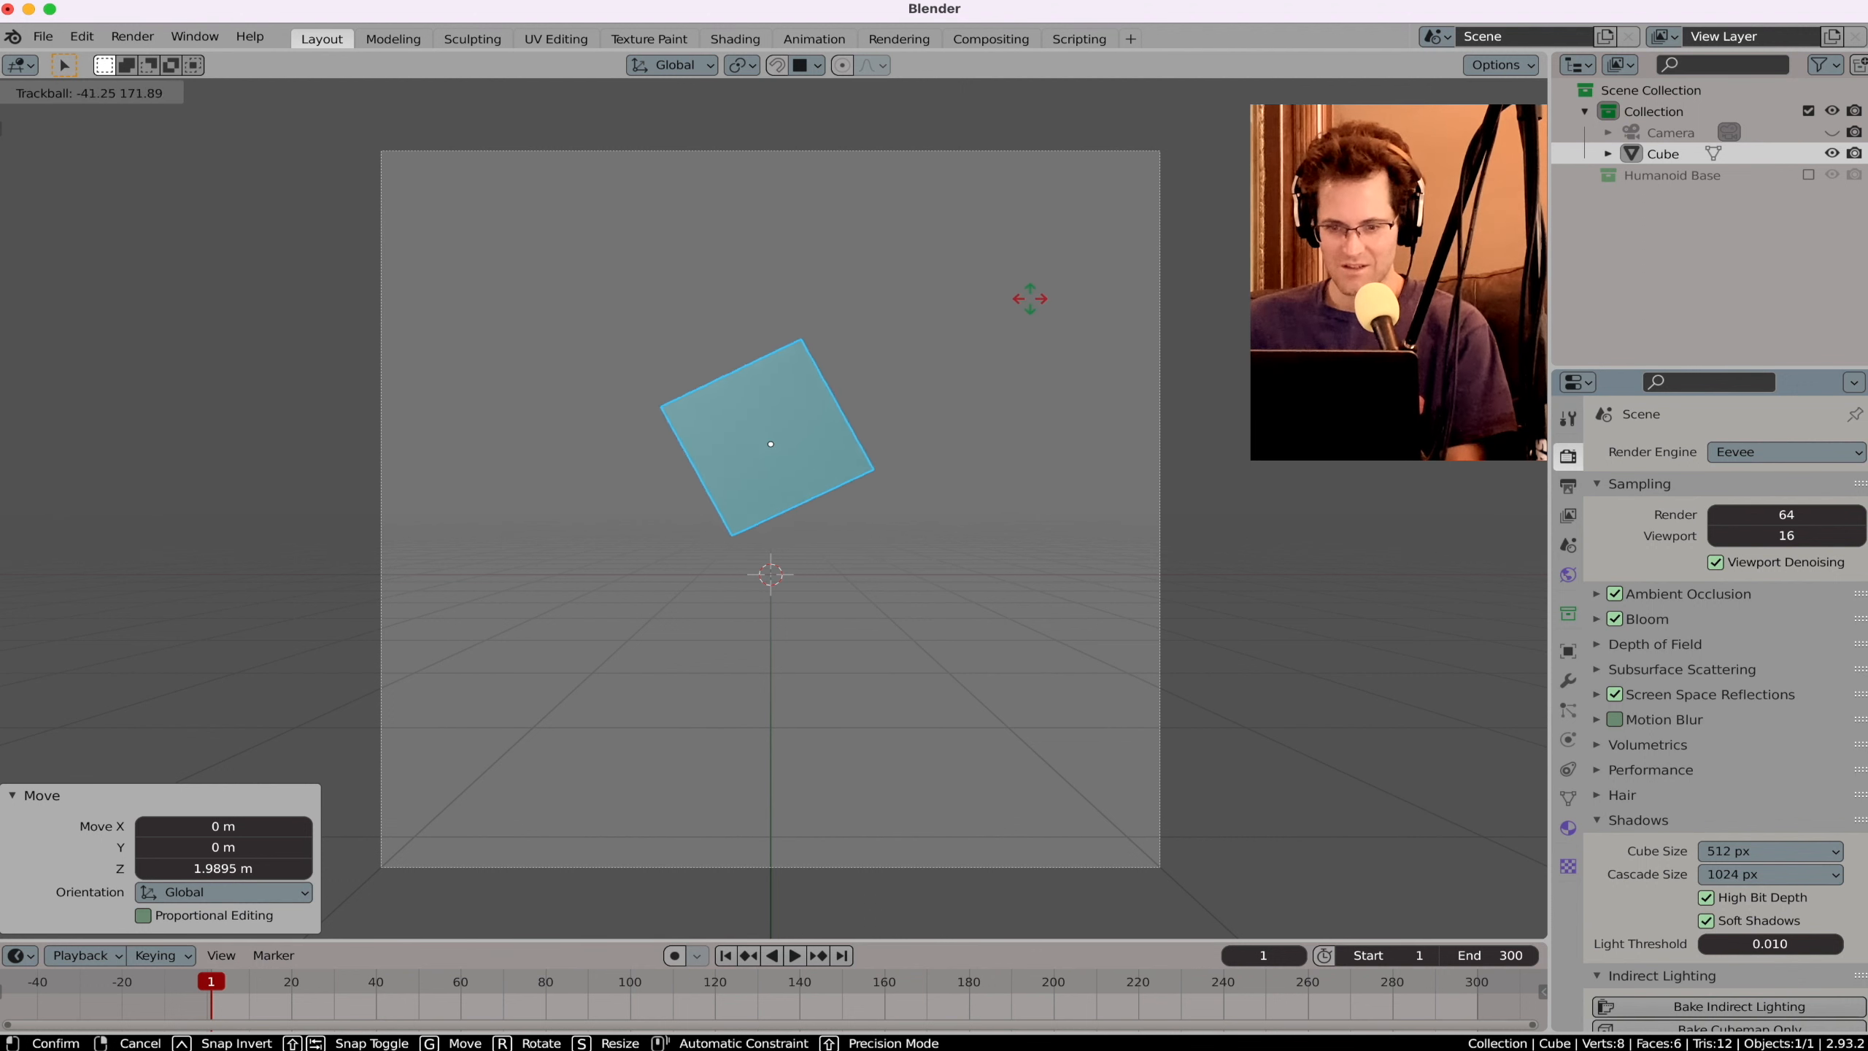
{"action": "left_click", "coordinate": [949, 368]}
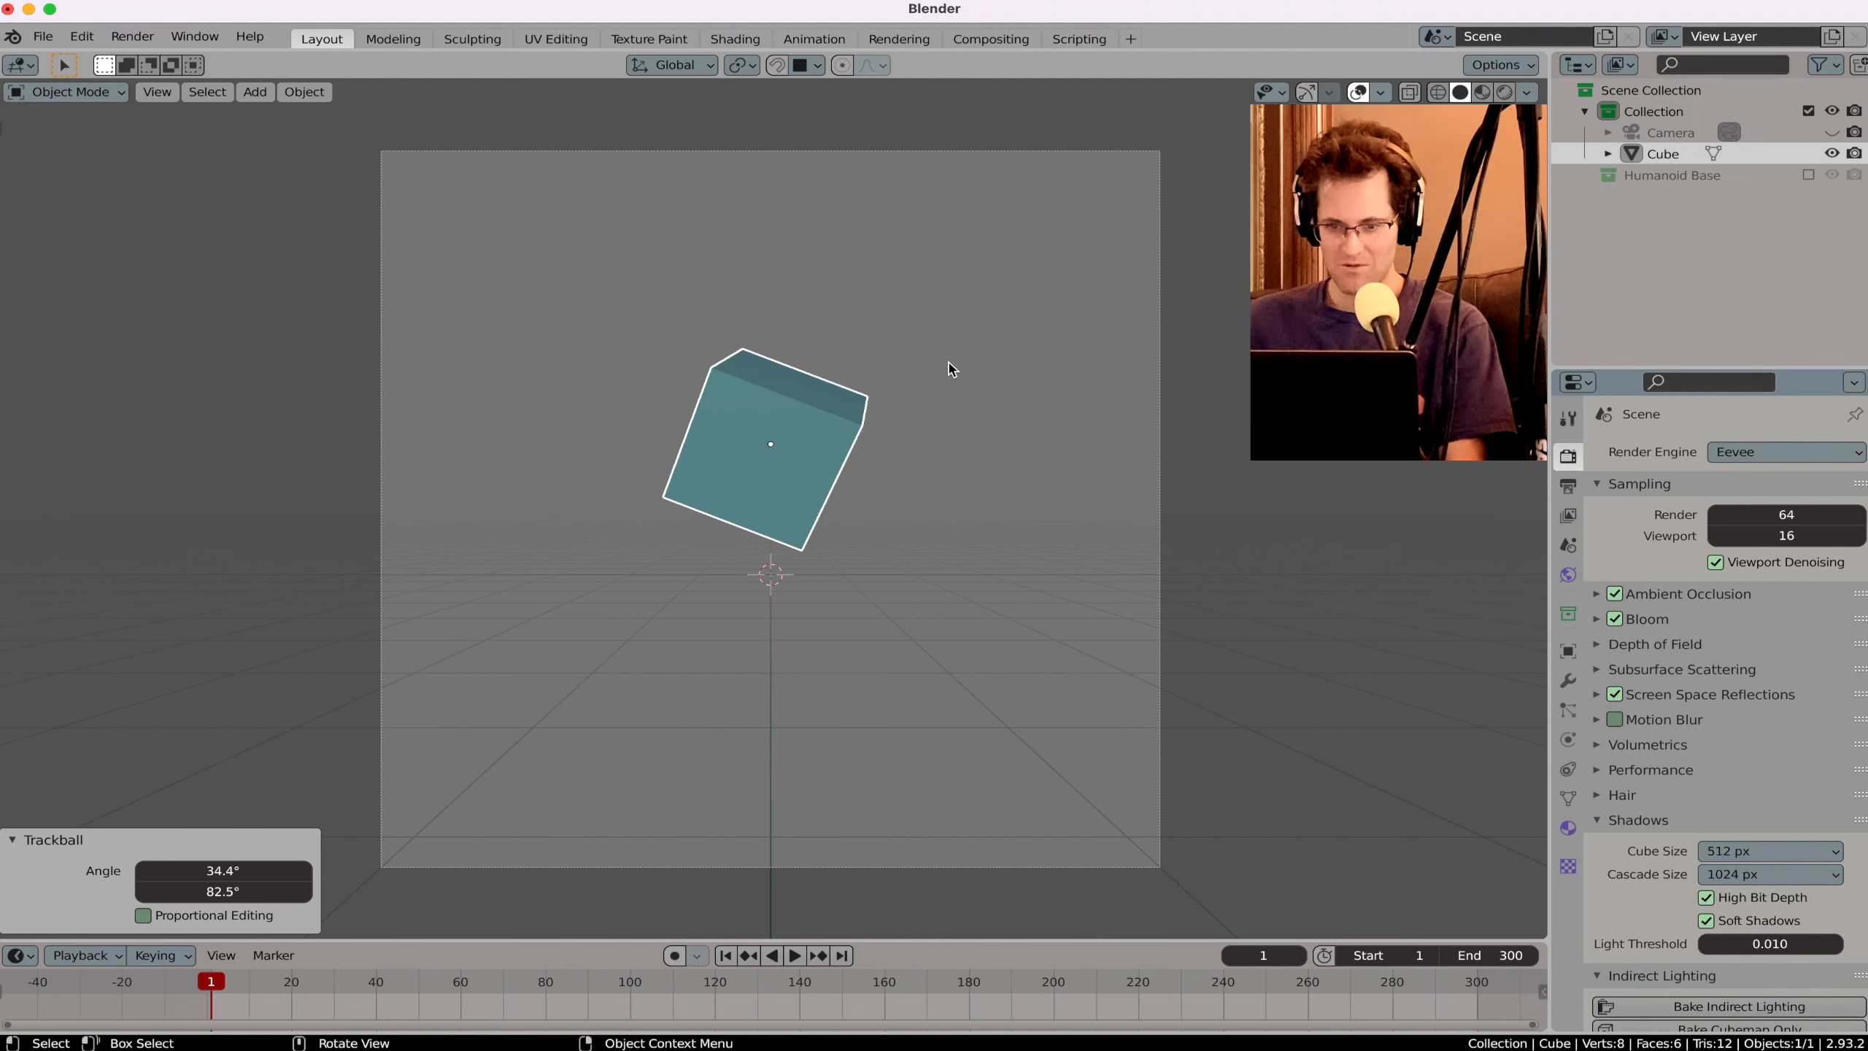
Step: Switch the viewport to rendered shading and add a Sun light at the world origin
{"action": "left_click", "coordinate": [1505, 93]}
{"action": "left_click", "coordinate": [1100, 276]}
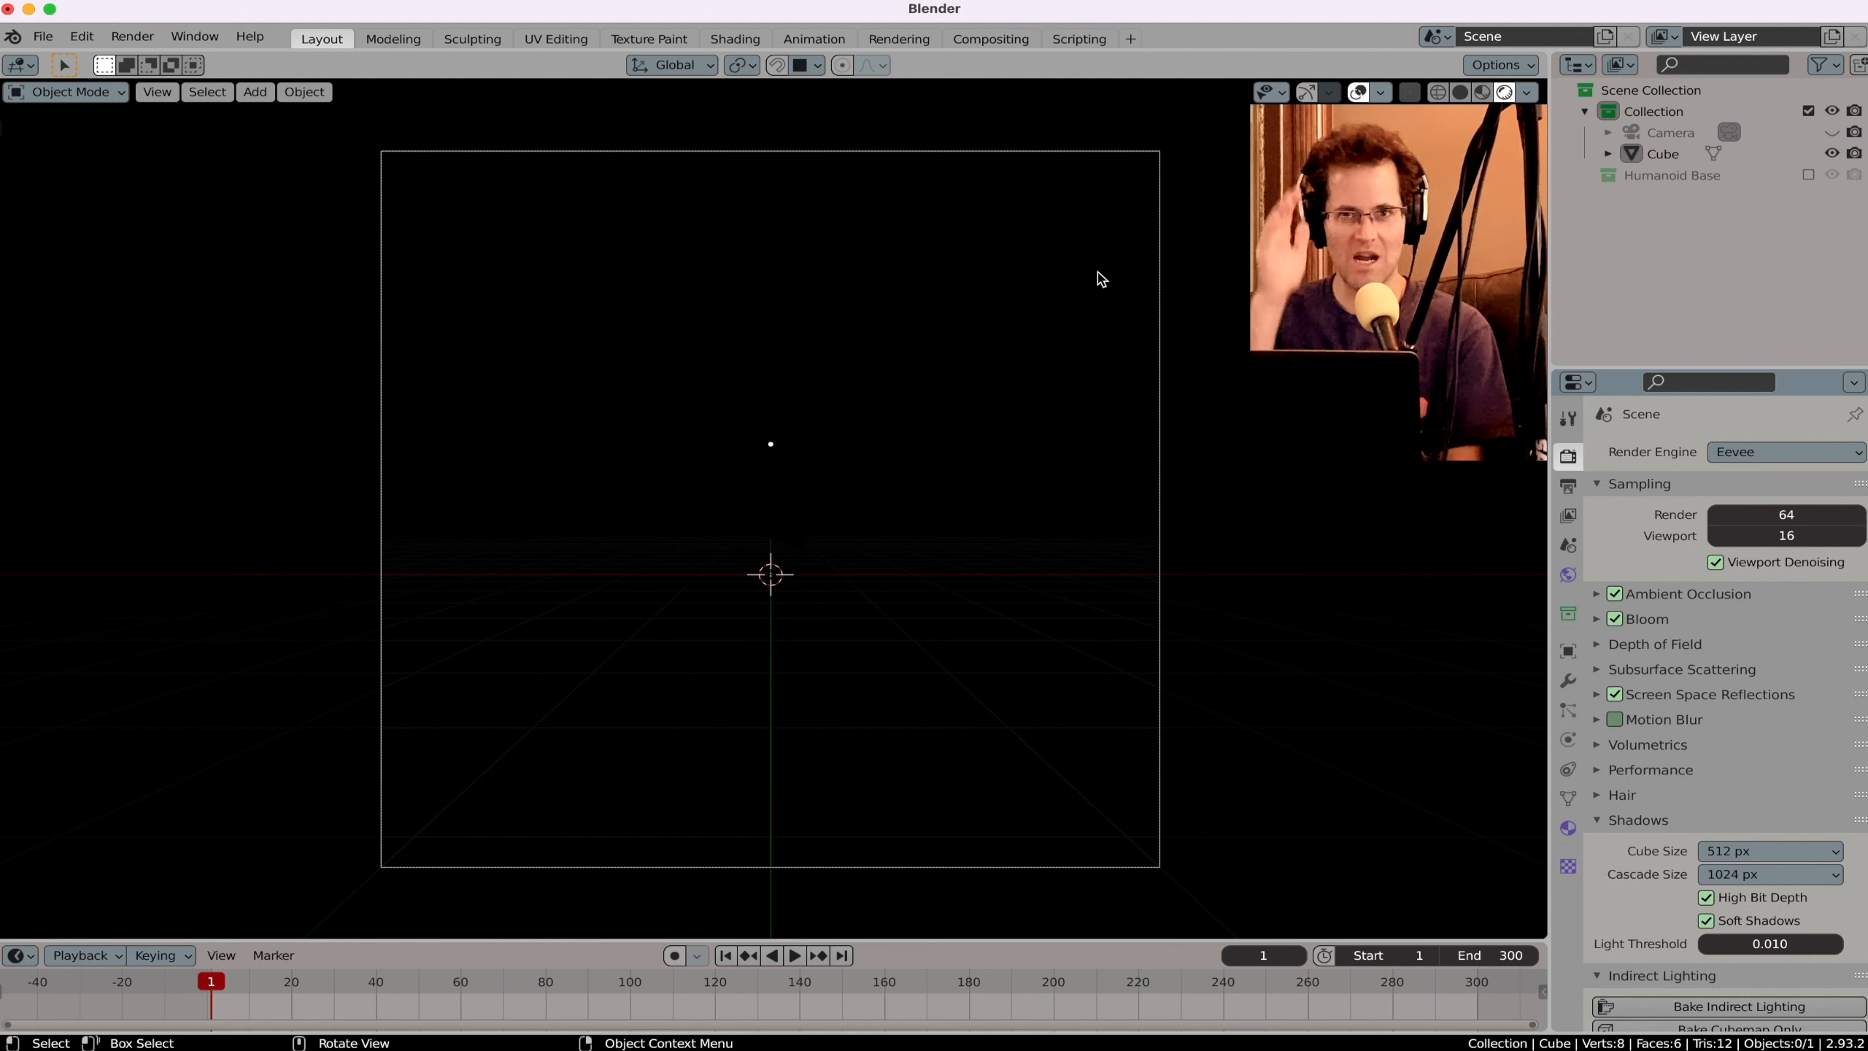
{"action": "key", "text": "shift+a"}
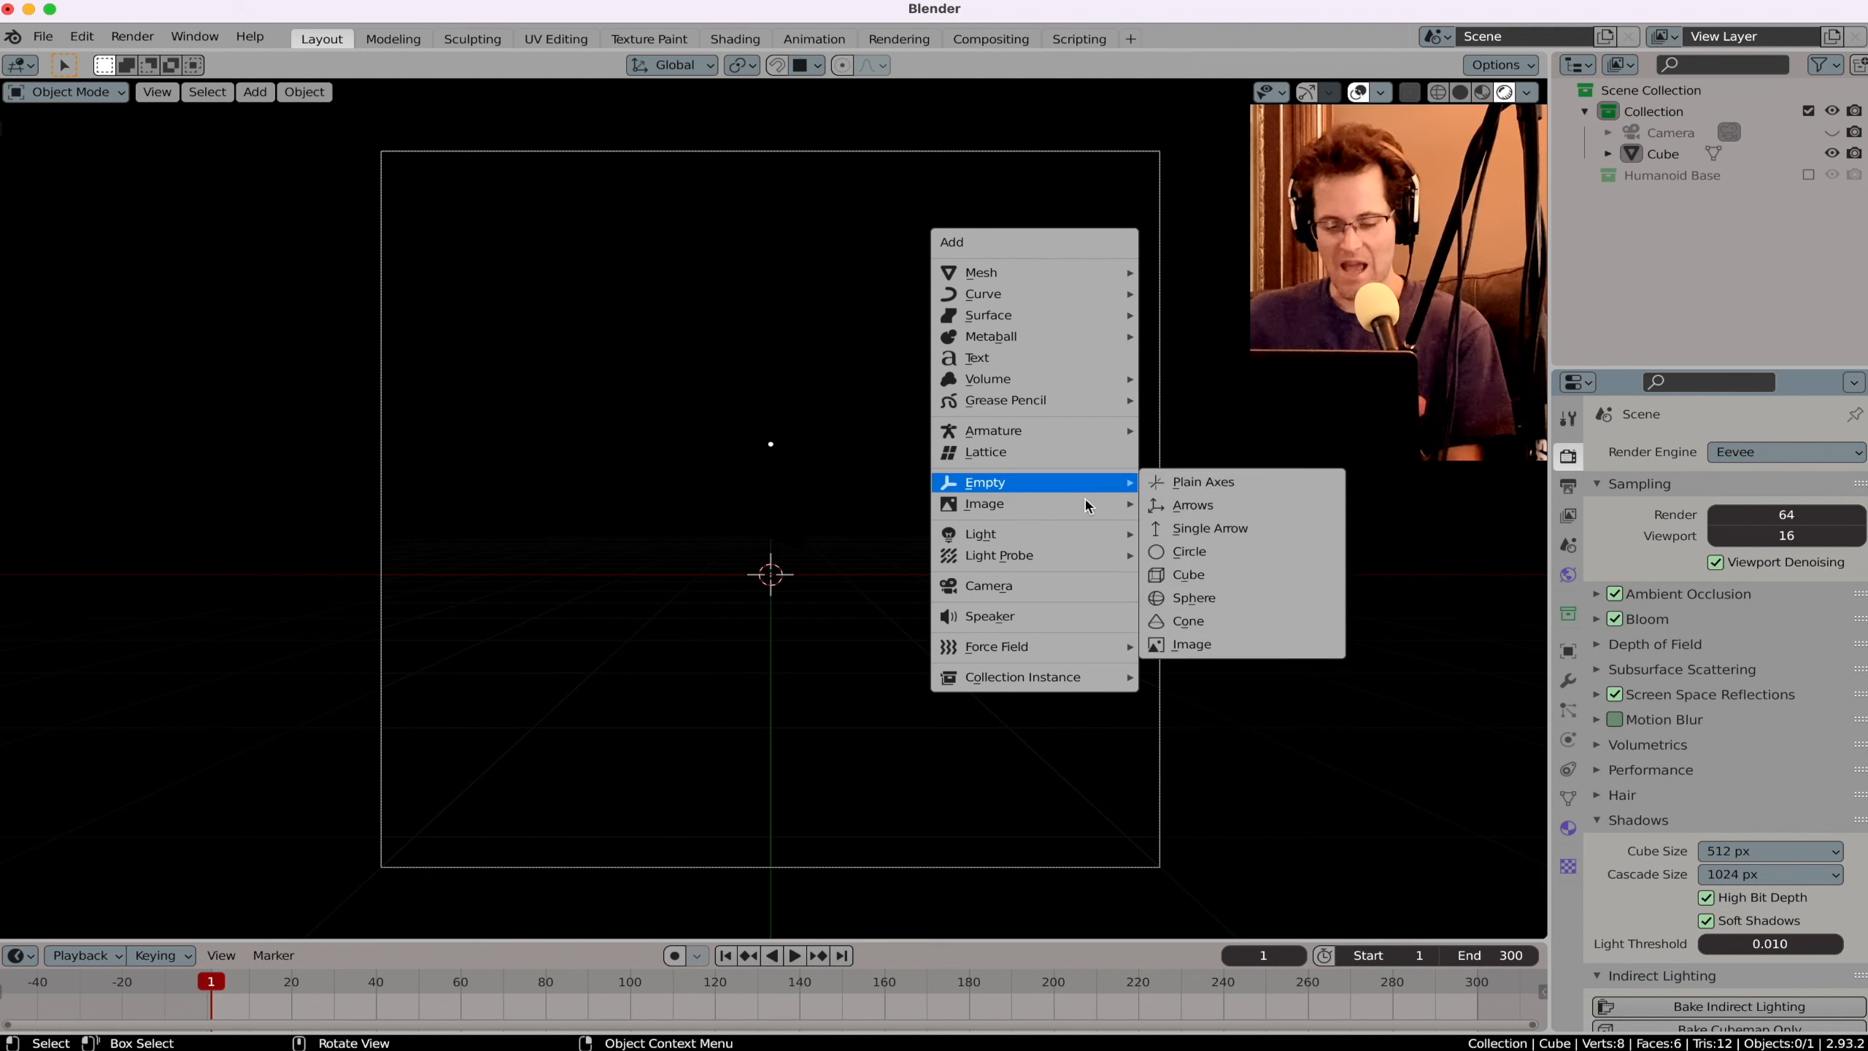
{"action": "mouse_move", "coordinate": [1090, 536]}
{"action": "left_click", "coordinate": [1172, 559]}
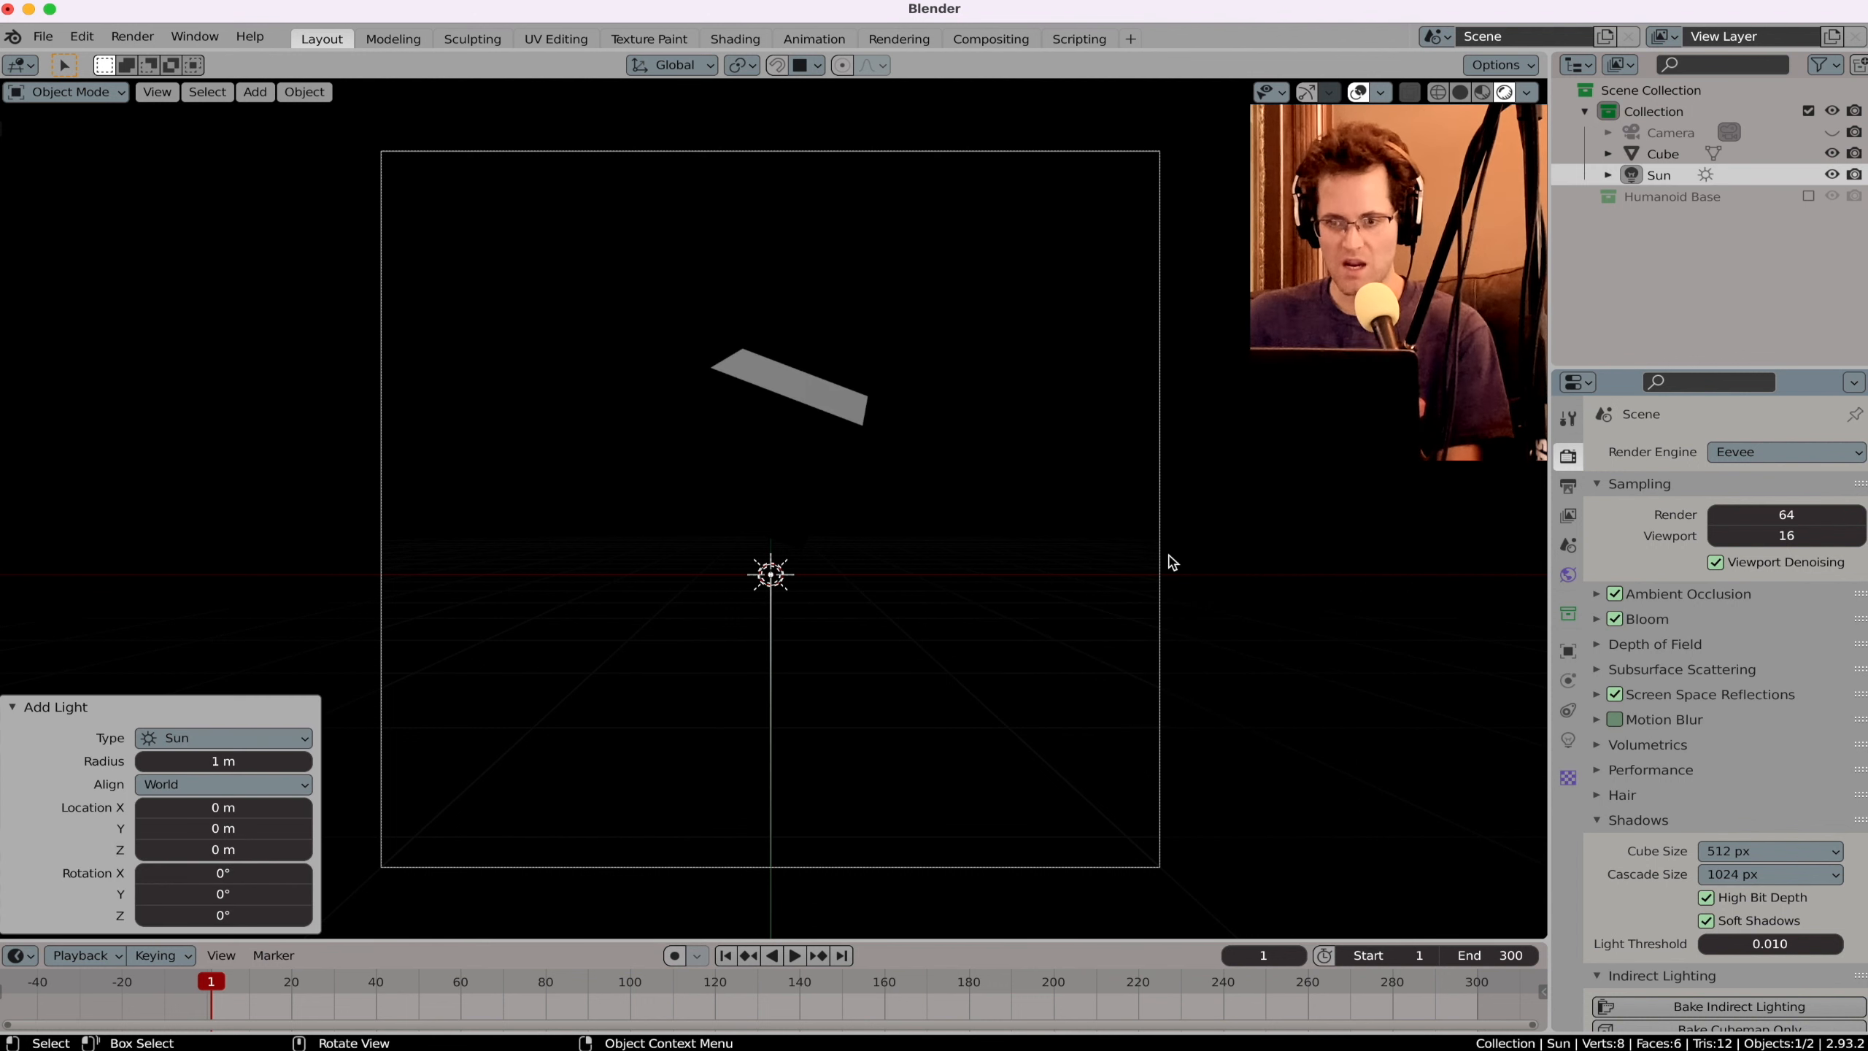
Step: Set the Sun light's strength to about 2.48 and its colour to yellow-green
{"action": "left_click", "coordinate": [1568, 739]}
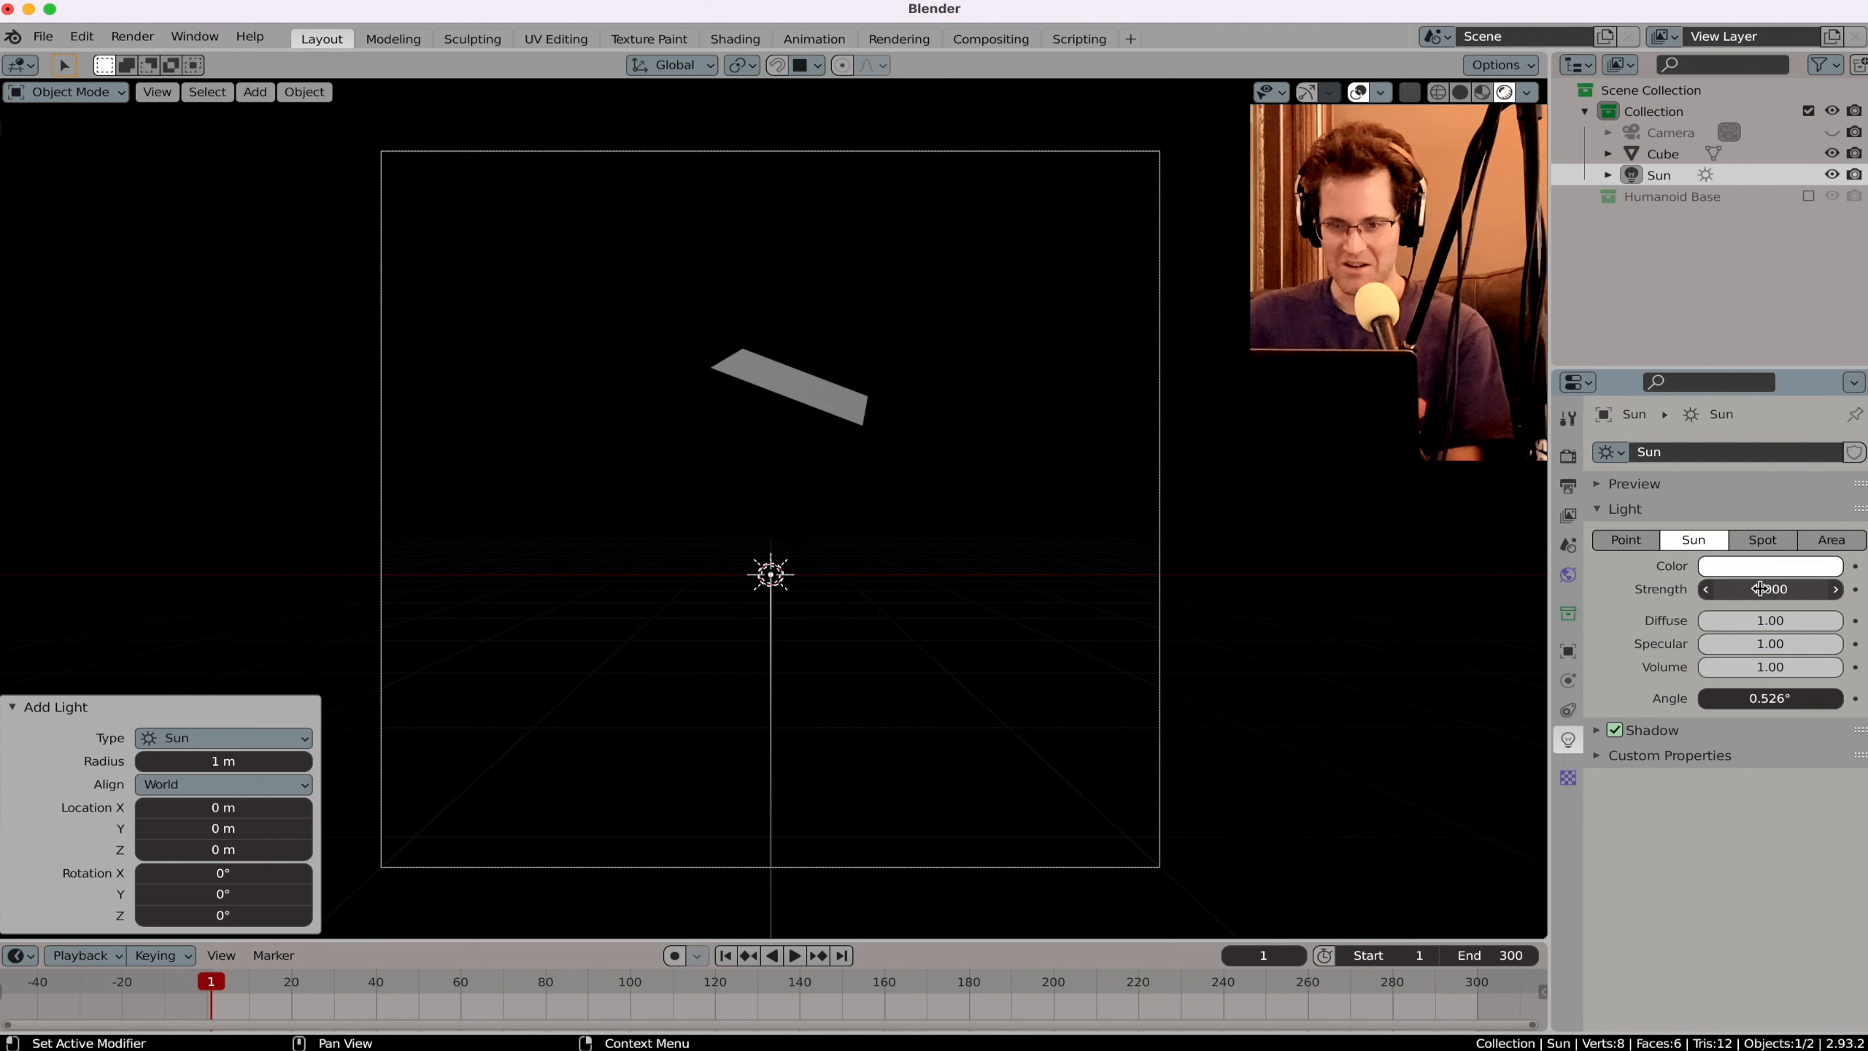
{"action": "left_click_drag", "start_coordinate": [1758, 589], "coordinate": [1802, 589]}
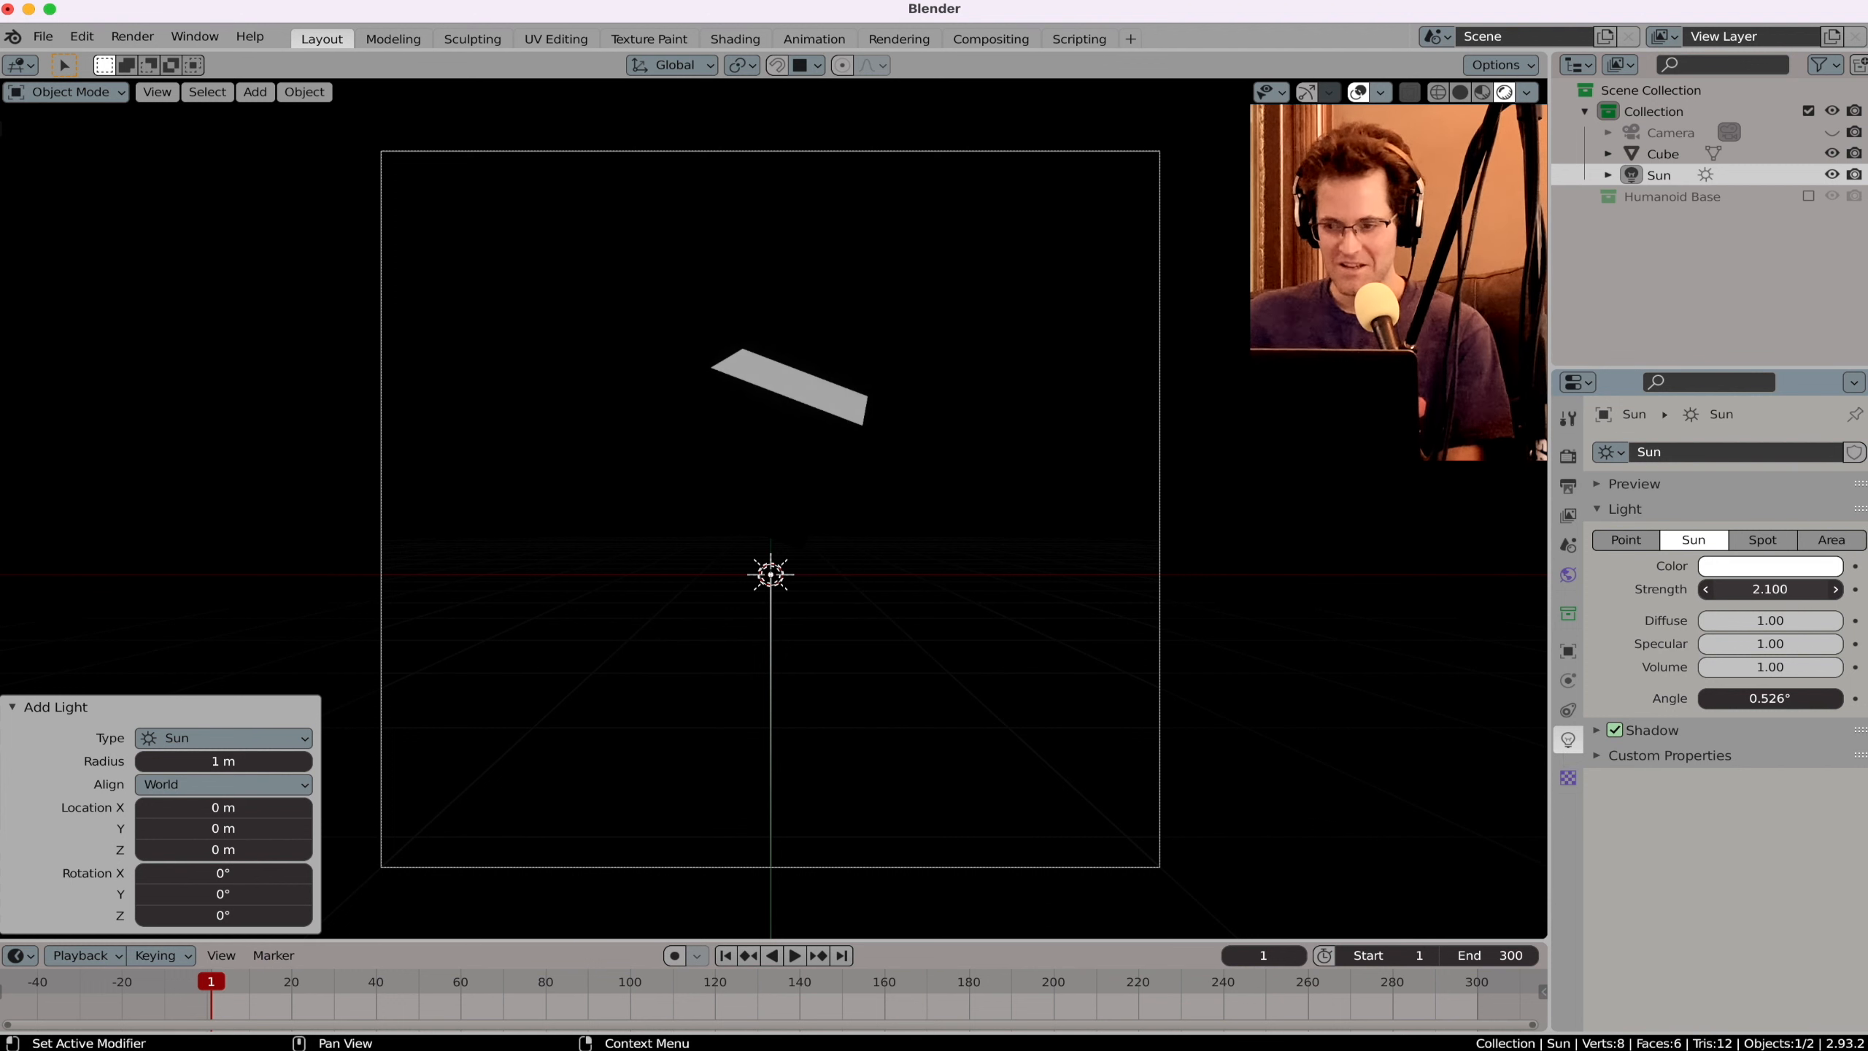
{"action": "left_click", "coordinate": [1747, 568]}
{"action": "left_click_drag", "start_coordinate": [1689, 372], "coordinate": [1681, 377]}
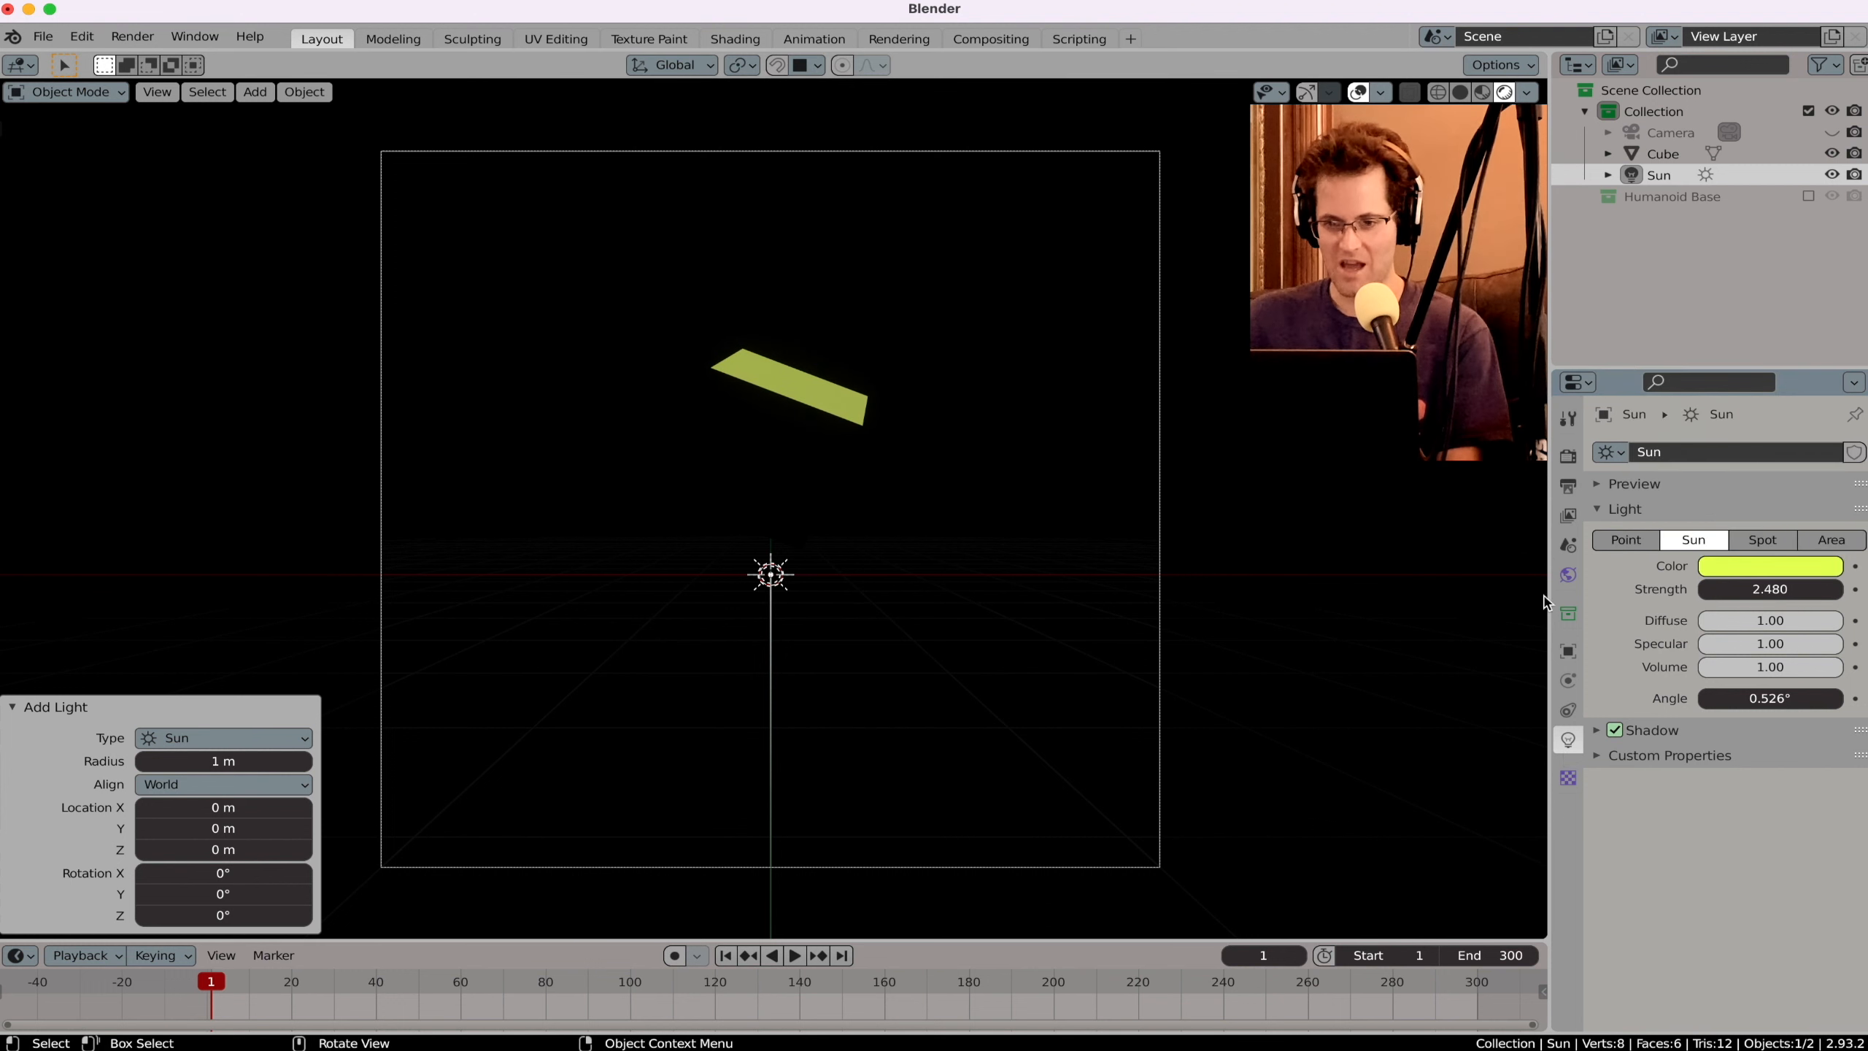
Step: Rotate the Sun light to about 58° on X, -87.6° on Y and 19.8° on Z
{"action": "left_click", "coordinate": [1568, 650]}
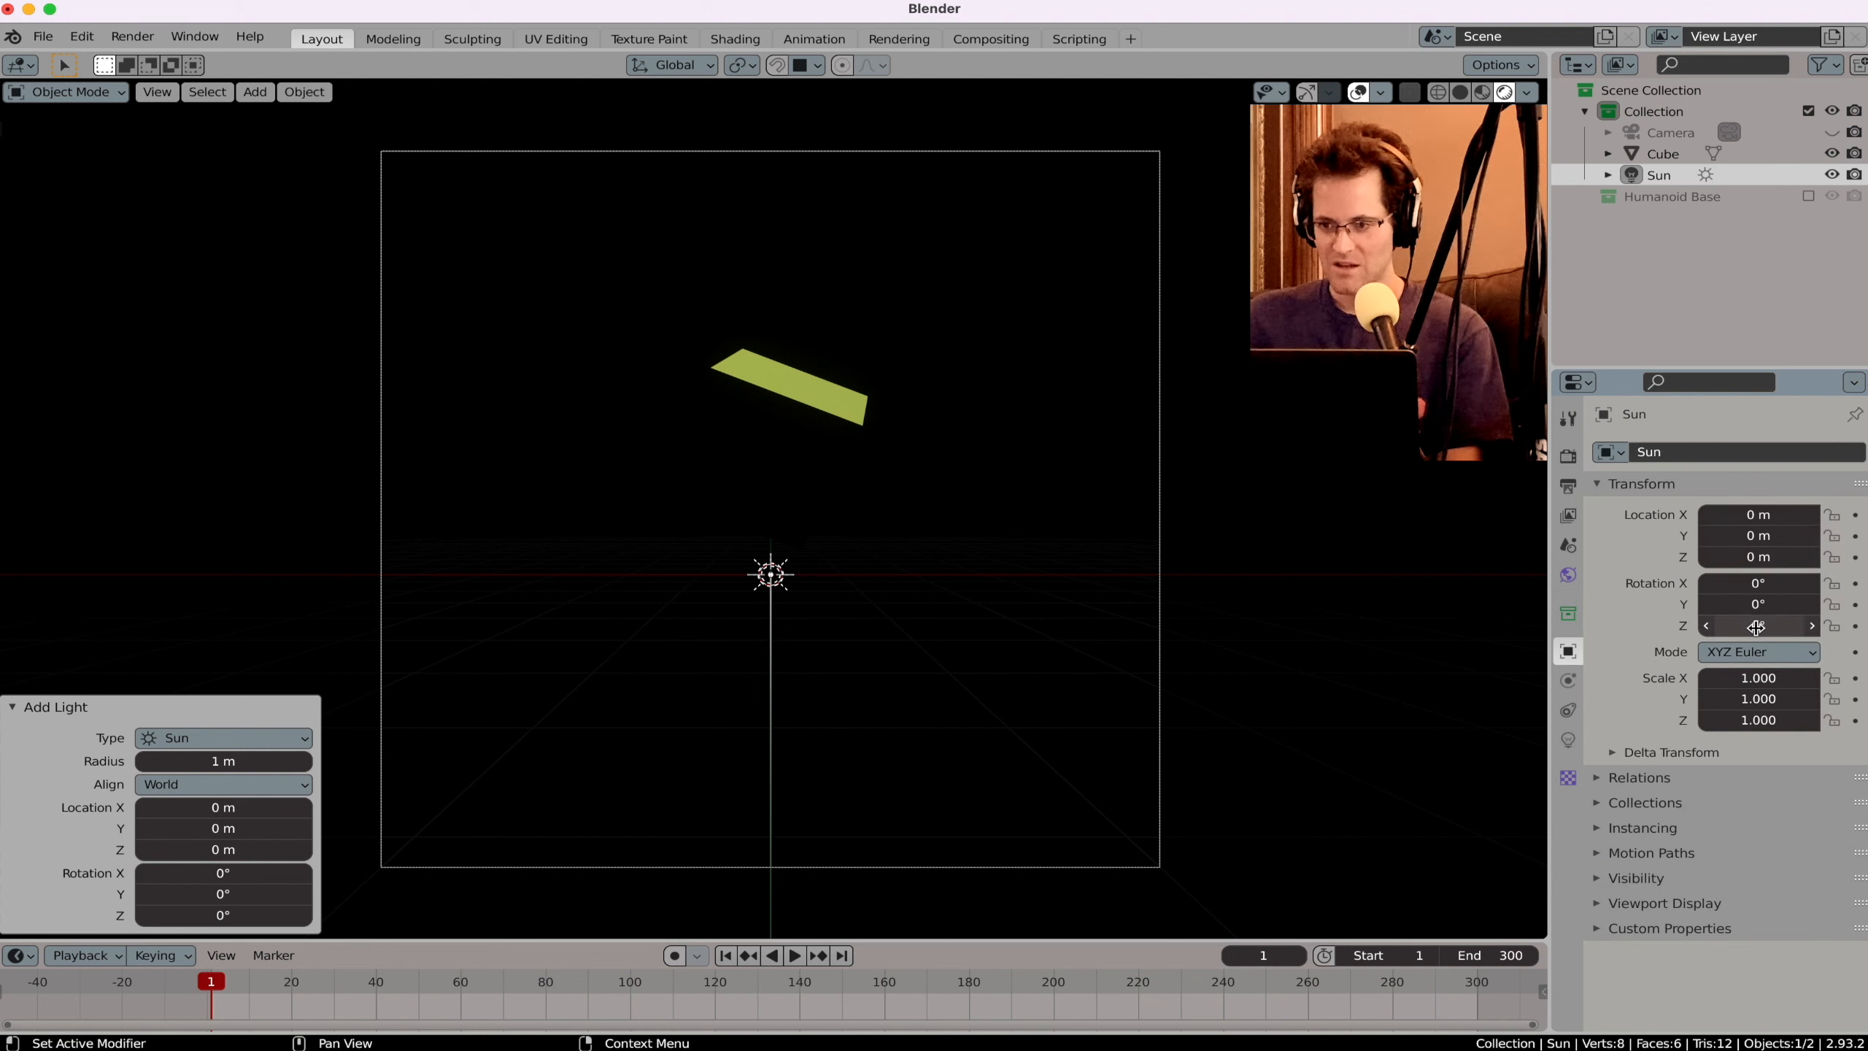
{"action": "mouse_move", "coordinate": [1759, 625]}
{"action": "left_mouse_down"}
{"action": "mouse_move", "coordinate": [1714, 625]}
{"action": "mouse_move", "coordinate": [1787, 625]}
{"action": "mouse_move", "coordinate": [1780, 603]}
{"action": "mouse_move", "coordinate": [1809, 603]}
{"action": "mouse_move", "coordinate": [1721, 603]}
{"action": "mouse_move", "coordinate": [1751, 604]}
{"action": "left_mouse_up"}
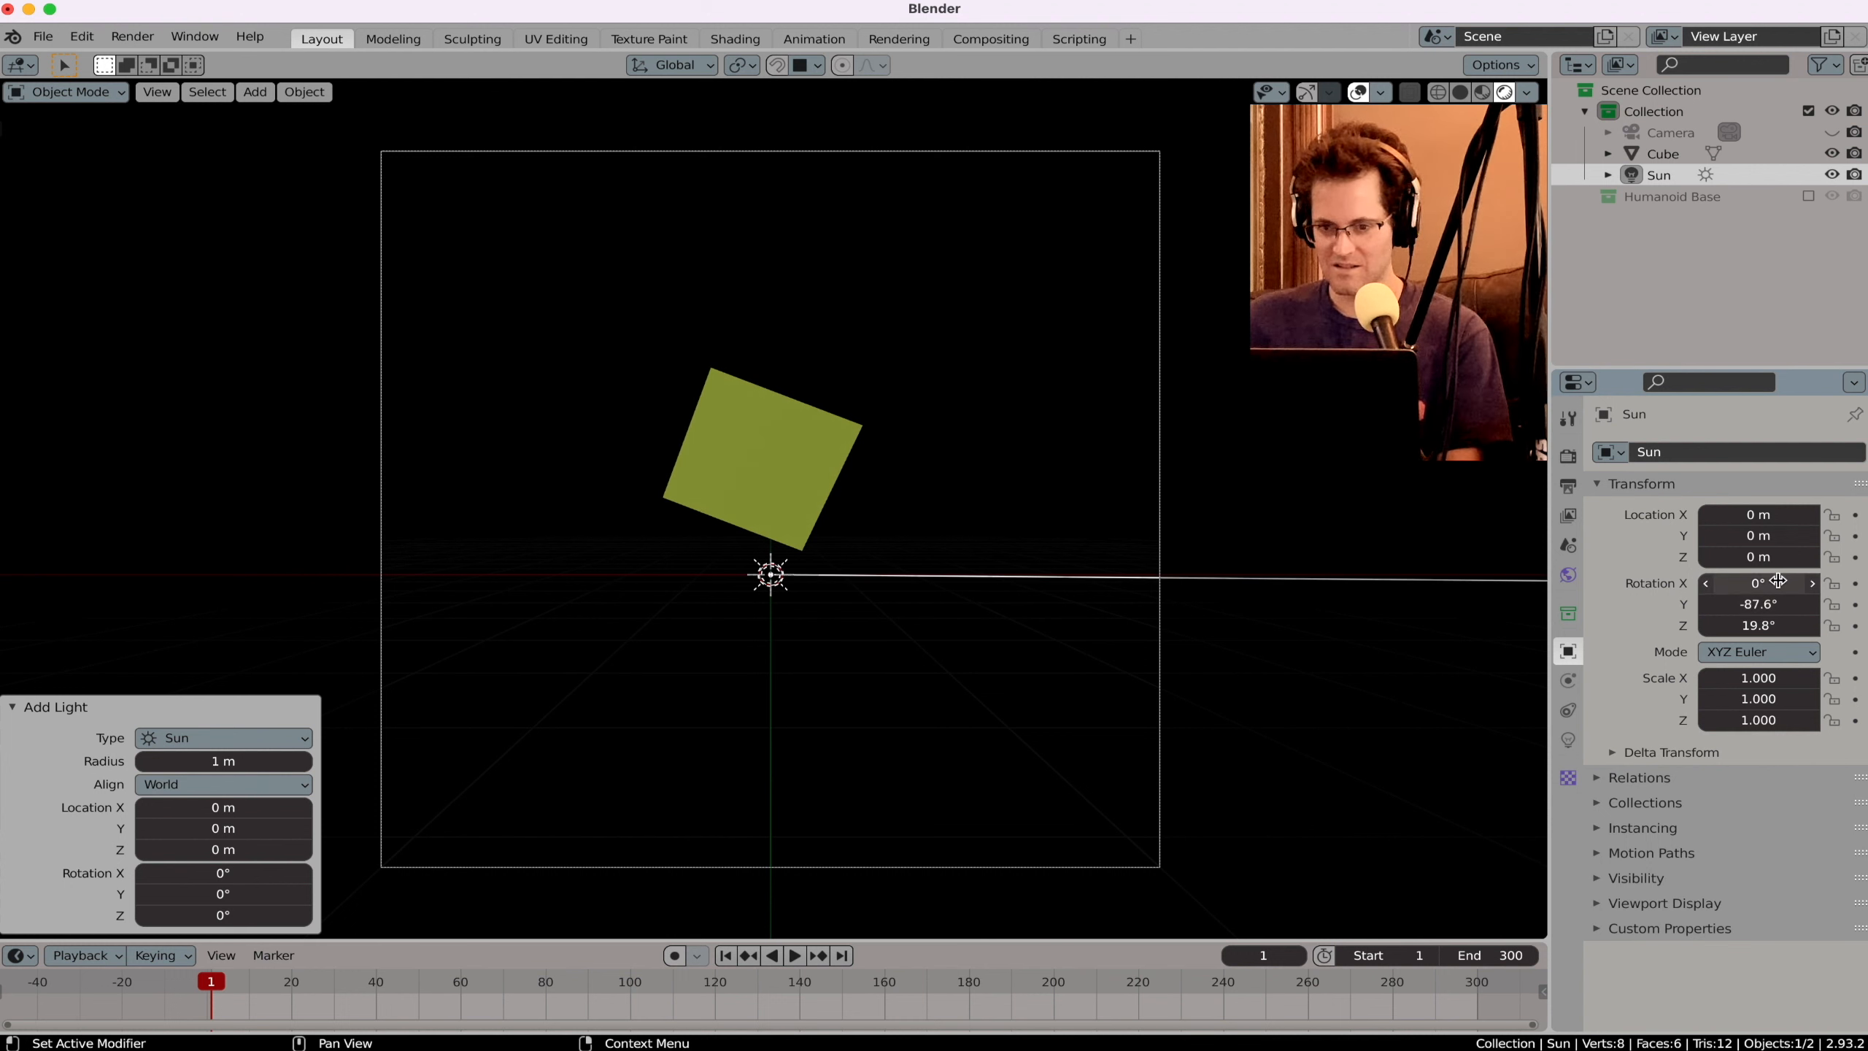
{"action": "left_click_drag", "start_coordinate": [1758, 583], "coordinate": [1795, 583]}
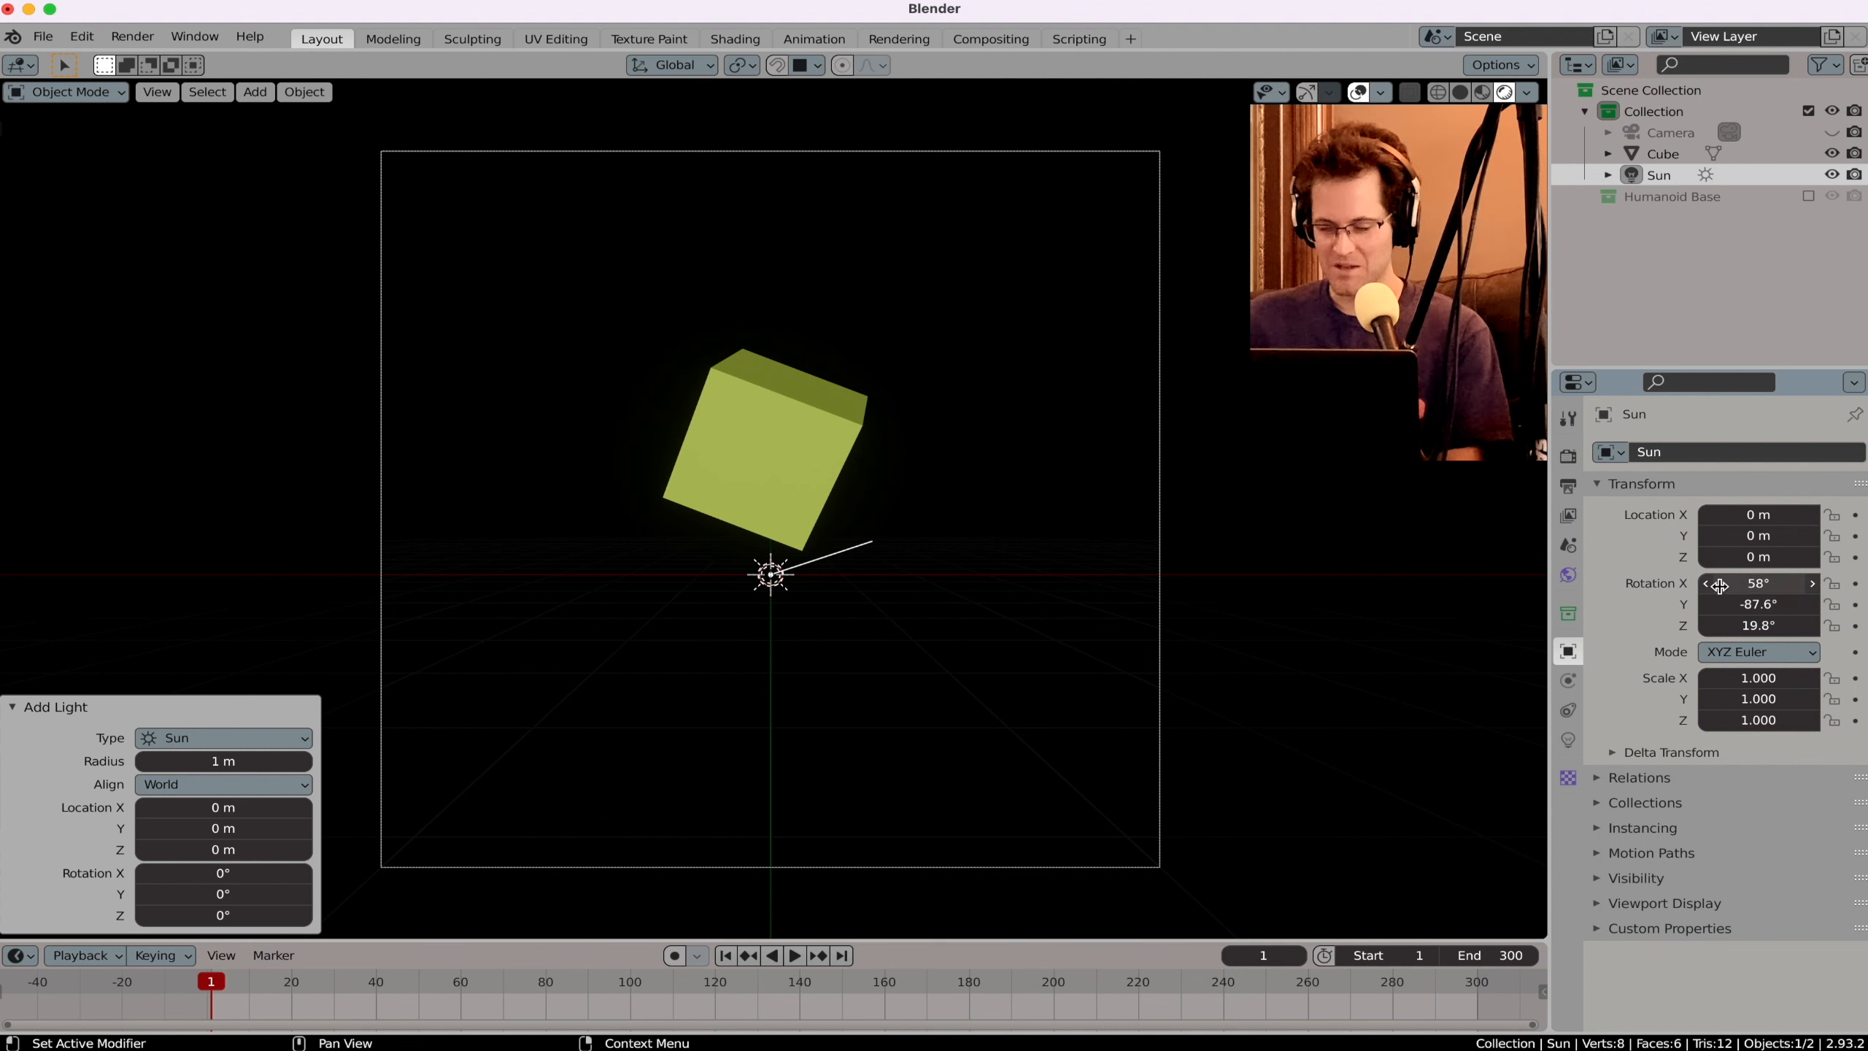
Step: Set the Sun light's strength to about 5.58
{"action": "left_click", "coordinate": [1568, 740]}
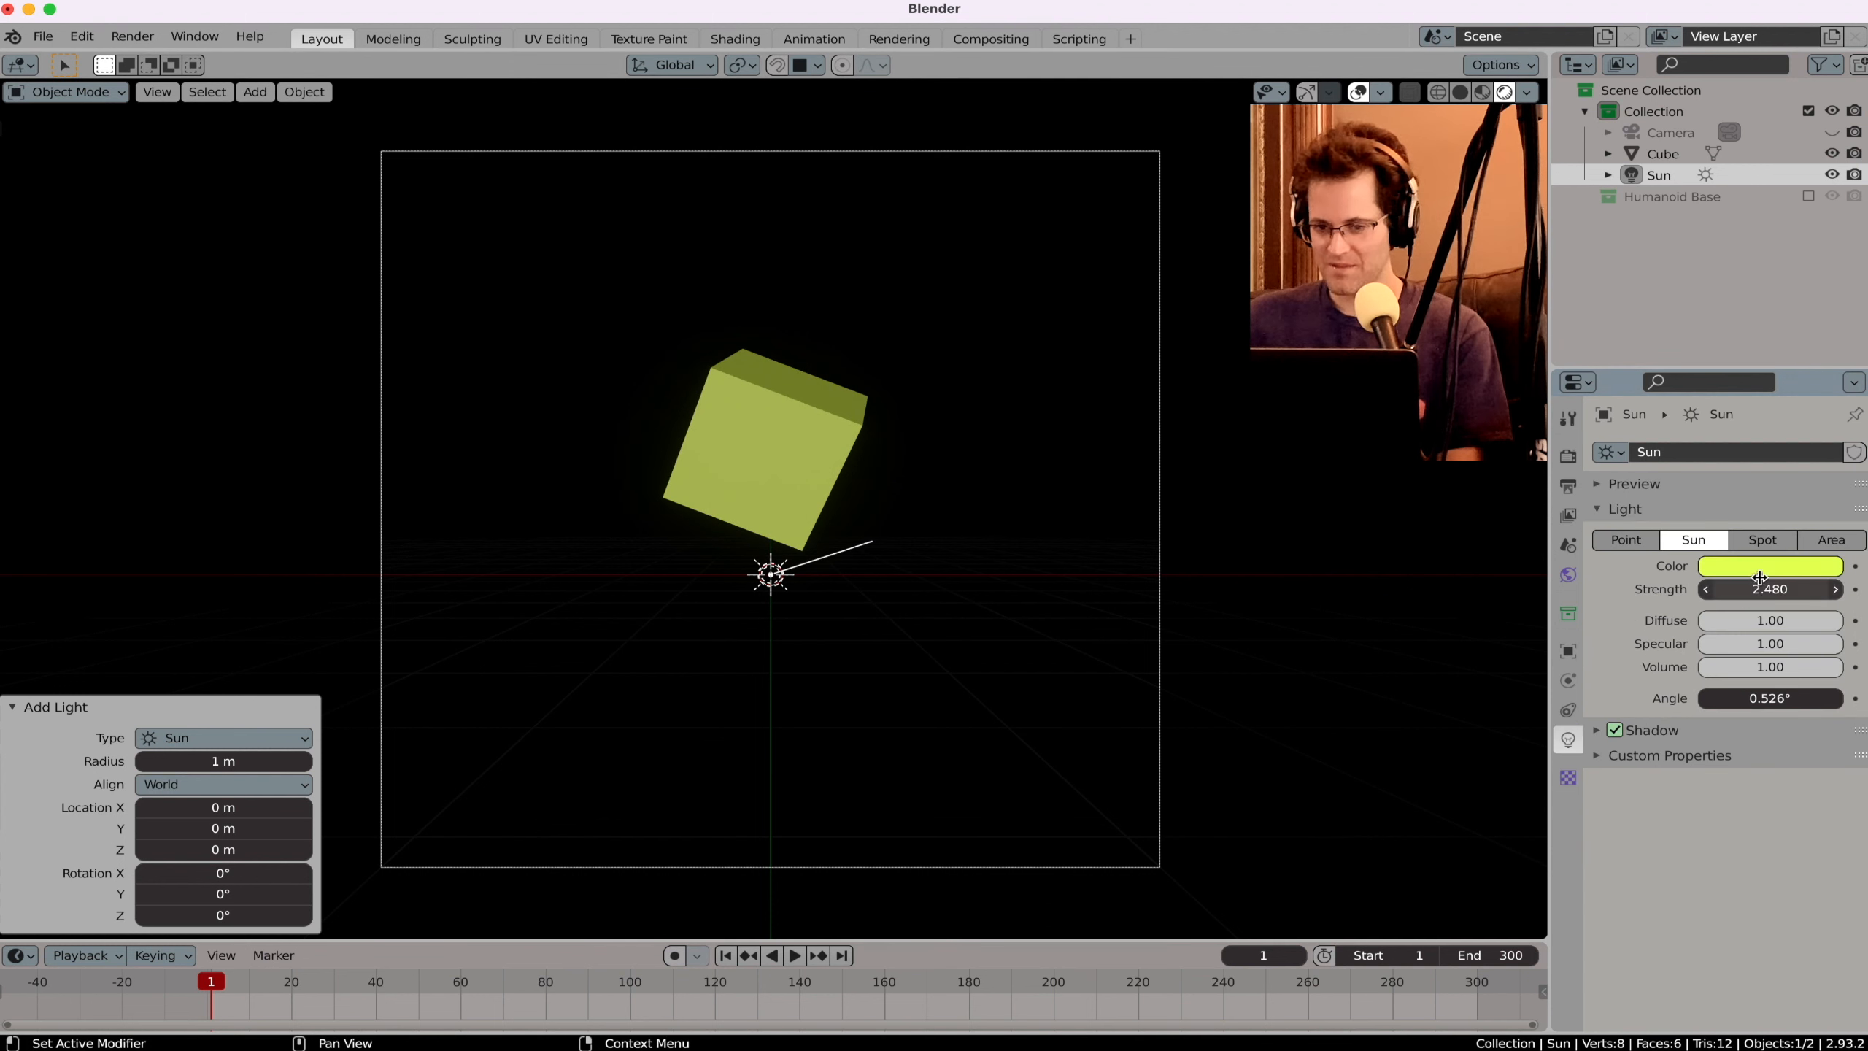
{"action": "left_click_drag", "start_coordinate": [1760, 589], "coordinate": [1807, 589]}
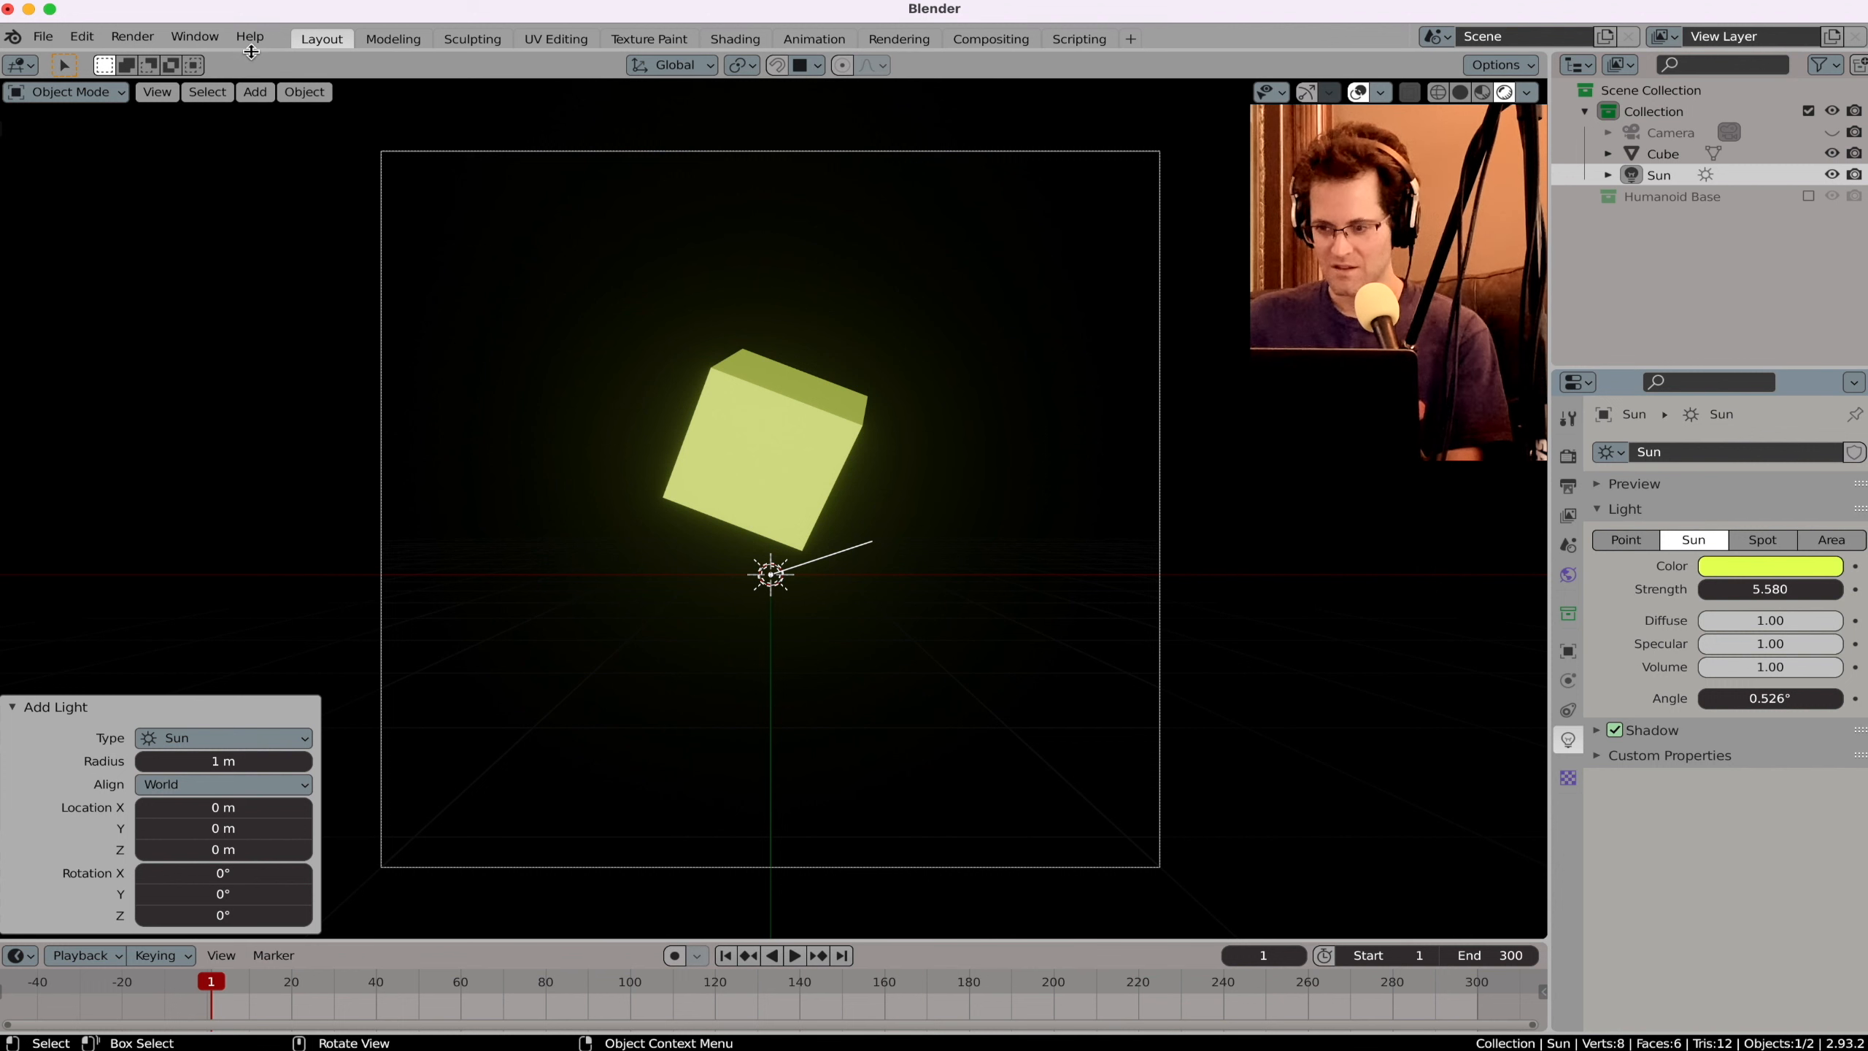
{"action": "left_click", "coordinate": [144, 41]}
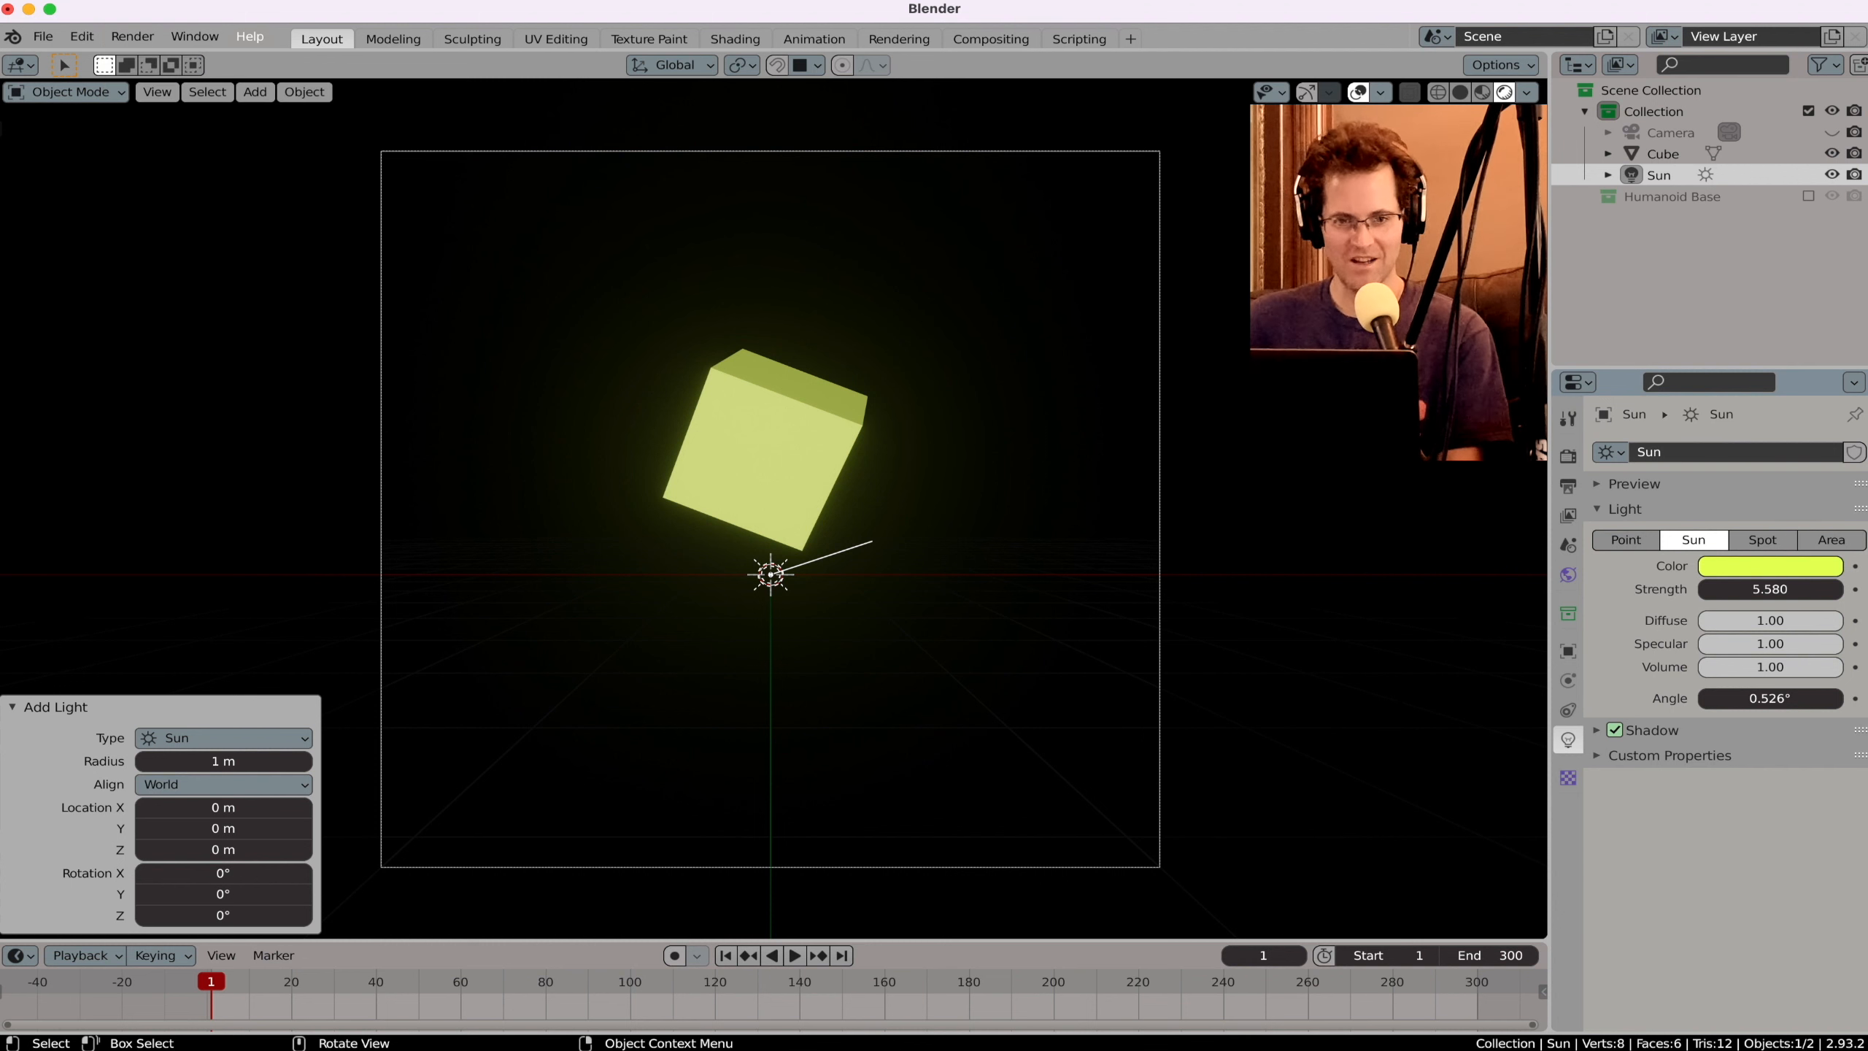
Step: Hide the Sun light in the viewport and in renders, and turn off the viewport overlays
{"action": "left_click", "coordinate": [1832, 174]}
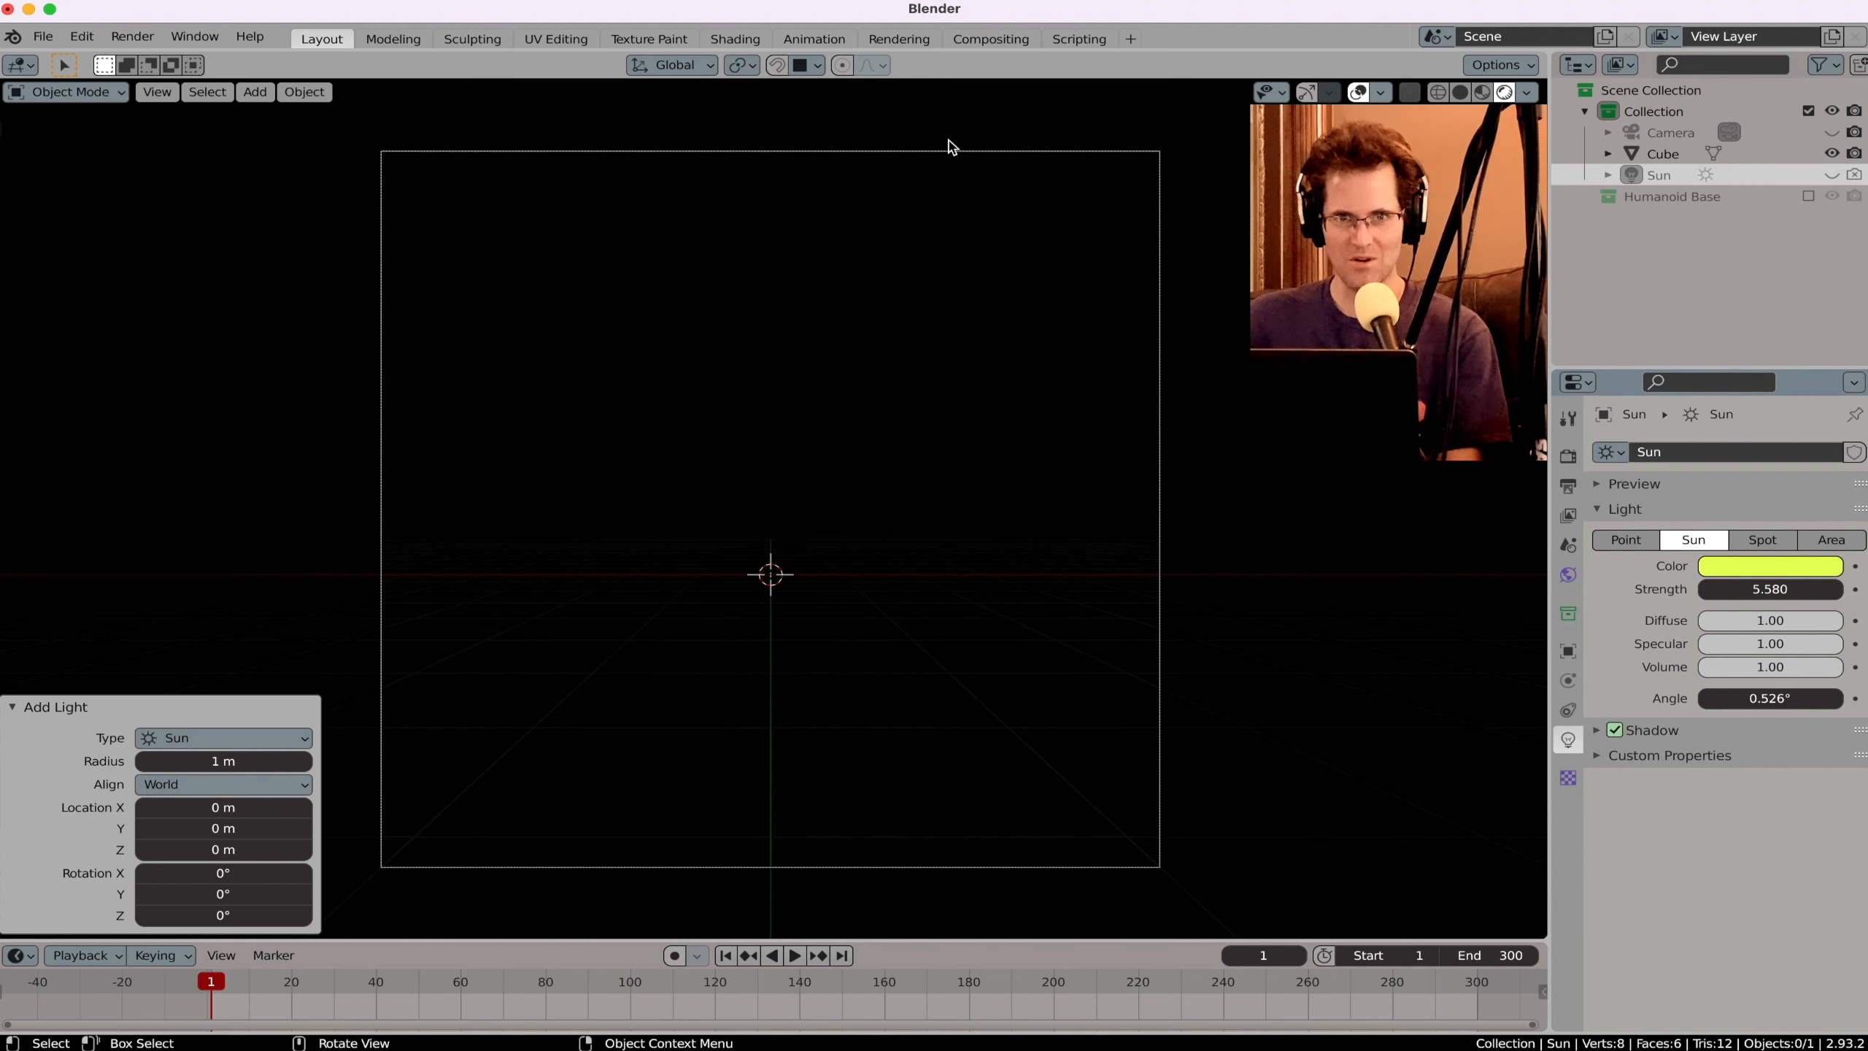
{"action": "left_click", "coordinate": [1359, 92]}
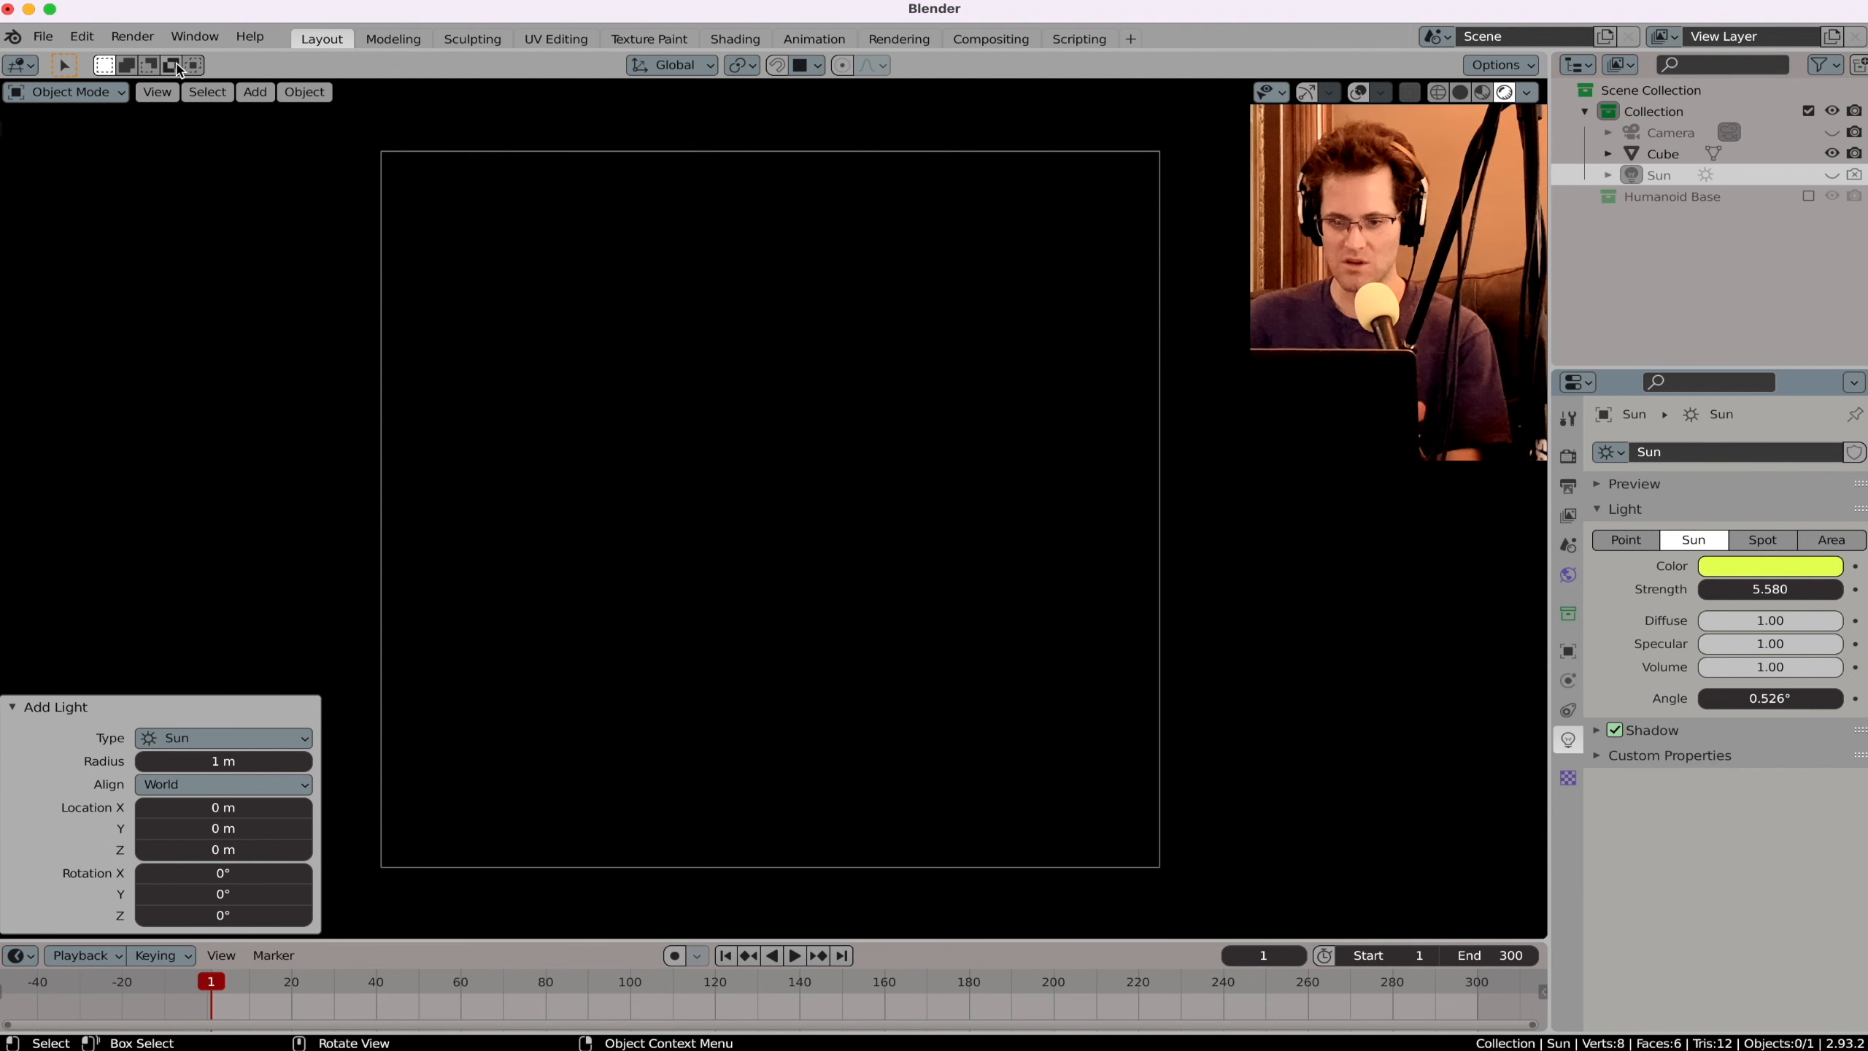
Step: Render the current frame as an image and move the render window over the middle of the camera view
{"action": "left_click", "coordinate": [132, 36]}
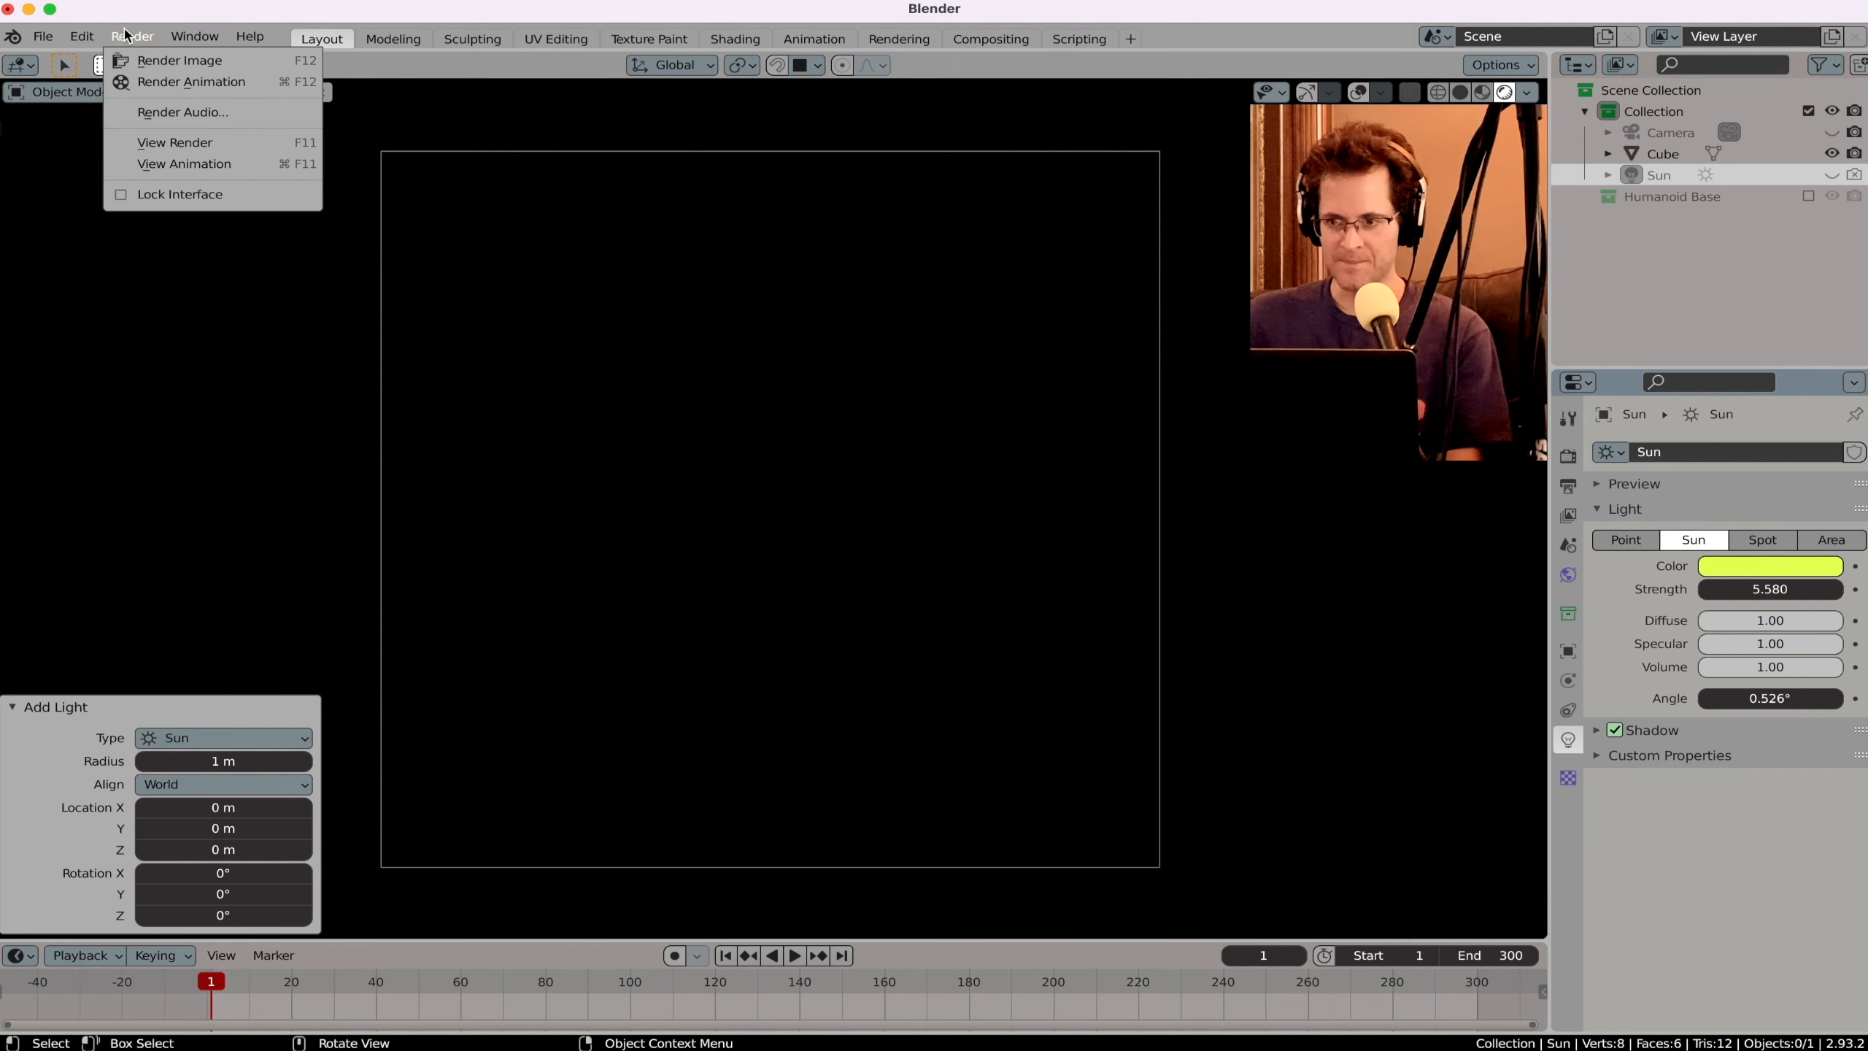
{"action": "left_click", "coordinate": [145, 65]}
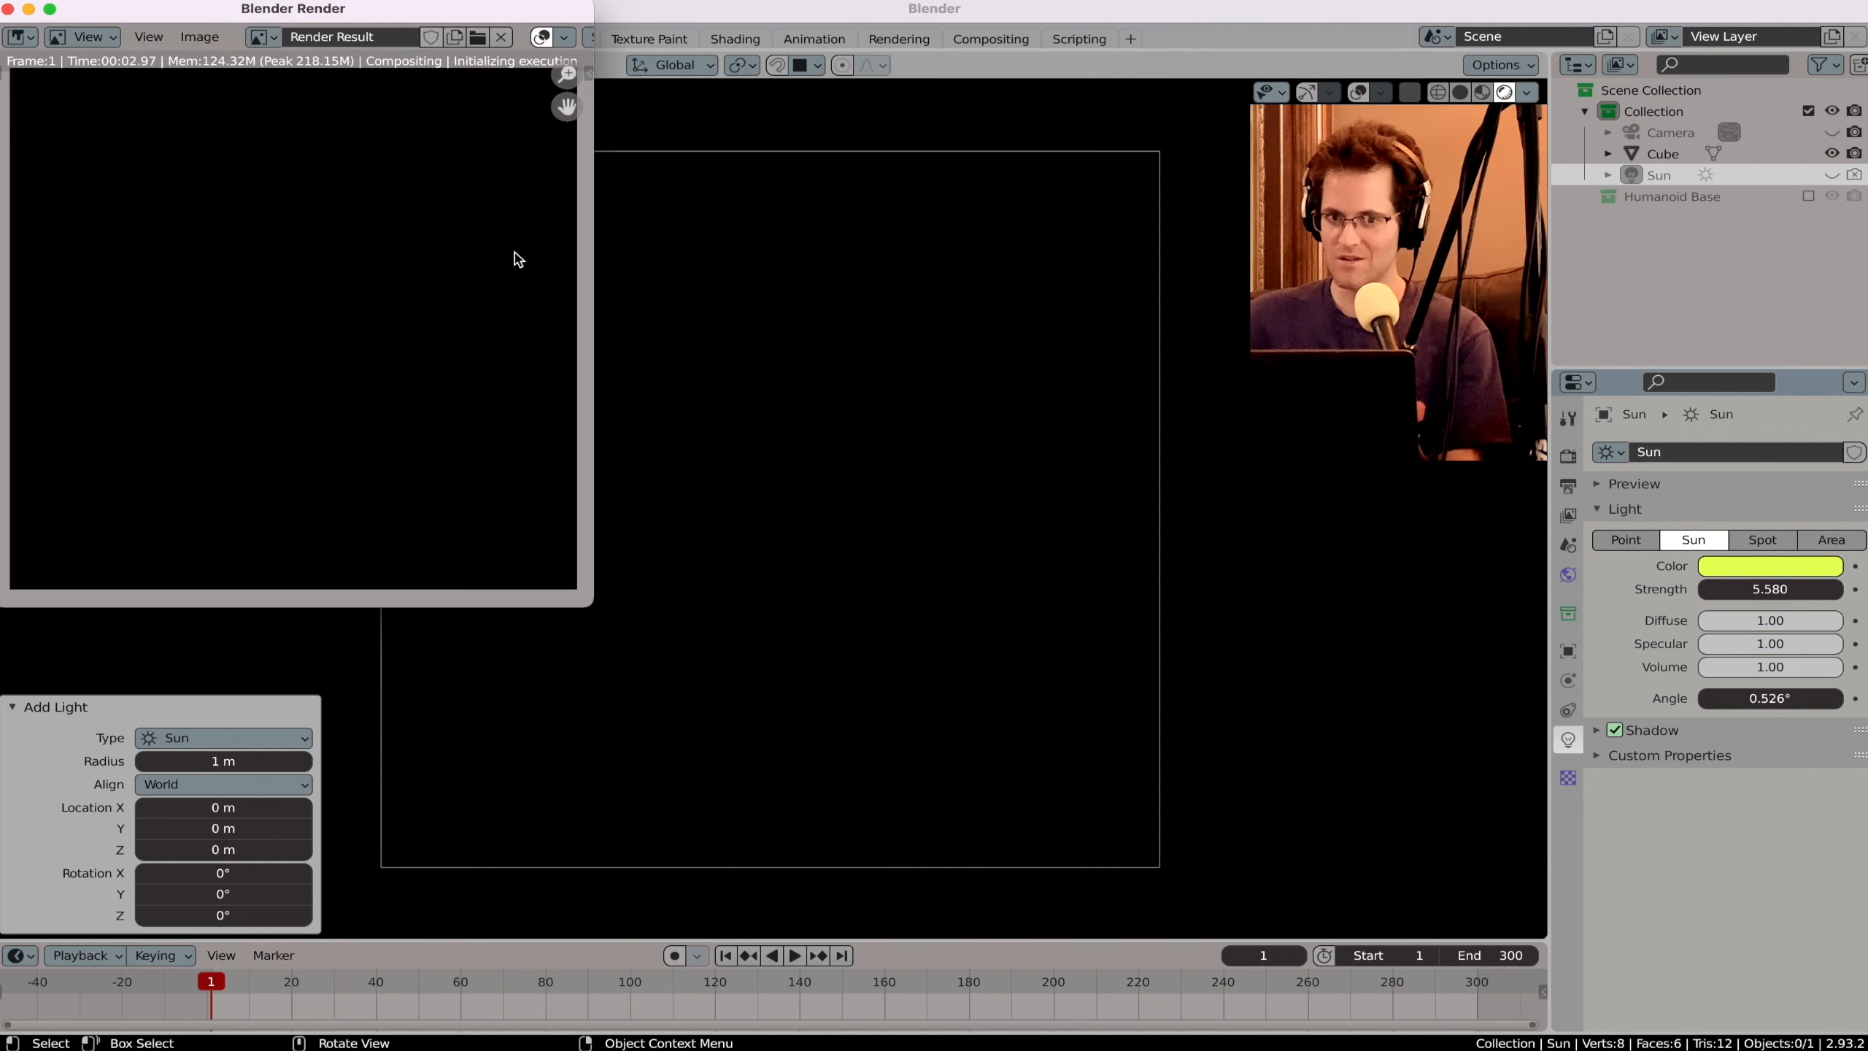
{"action": "left_click_drag", "start_coordinate": [362, 12], "coordinate": [790, 236]}
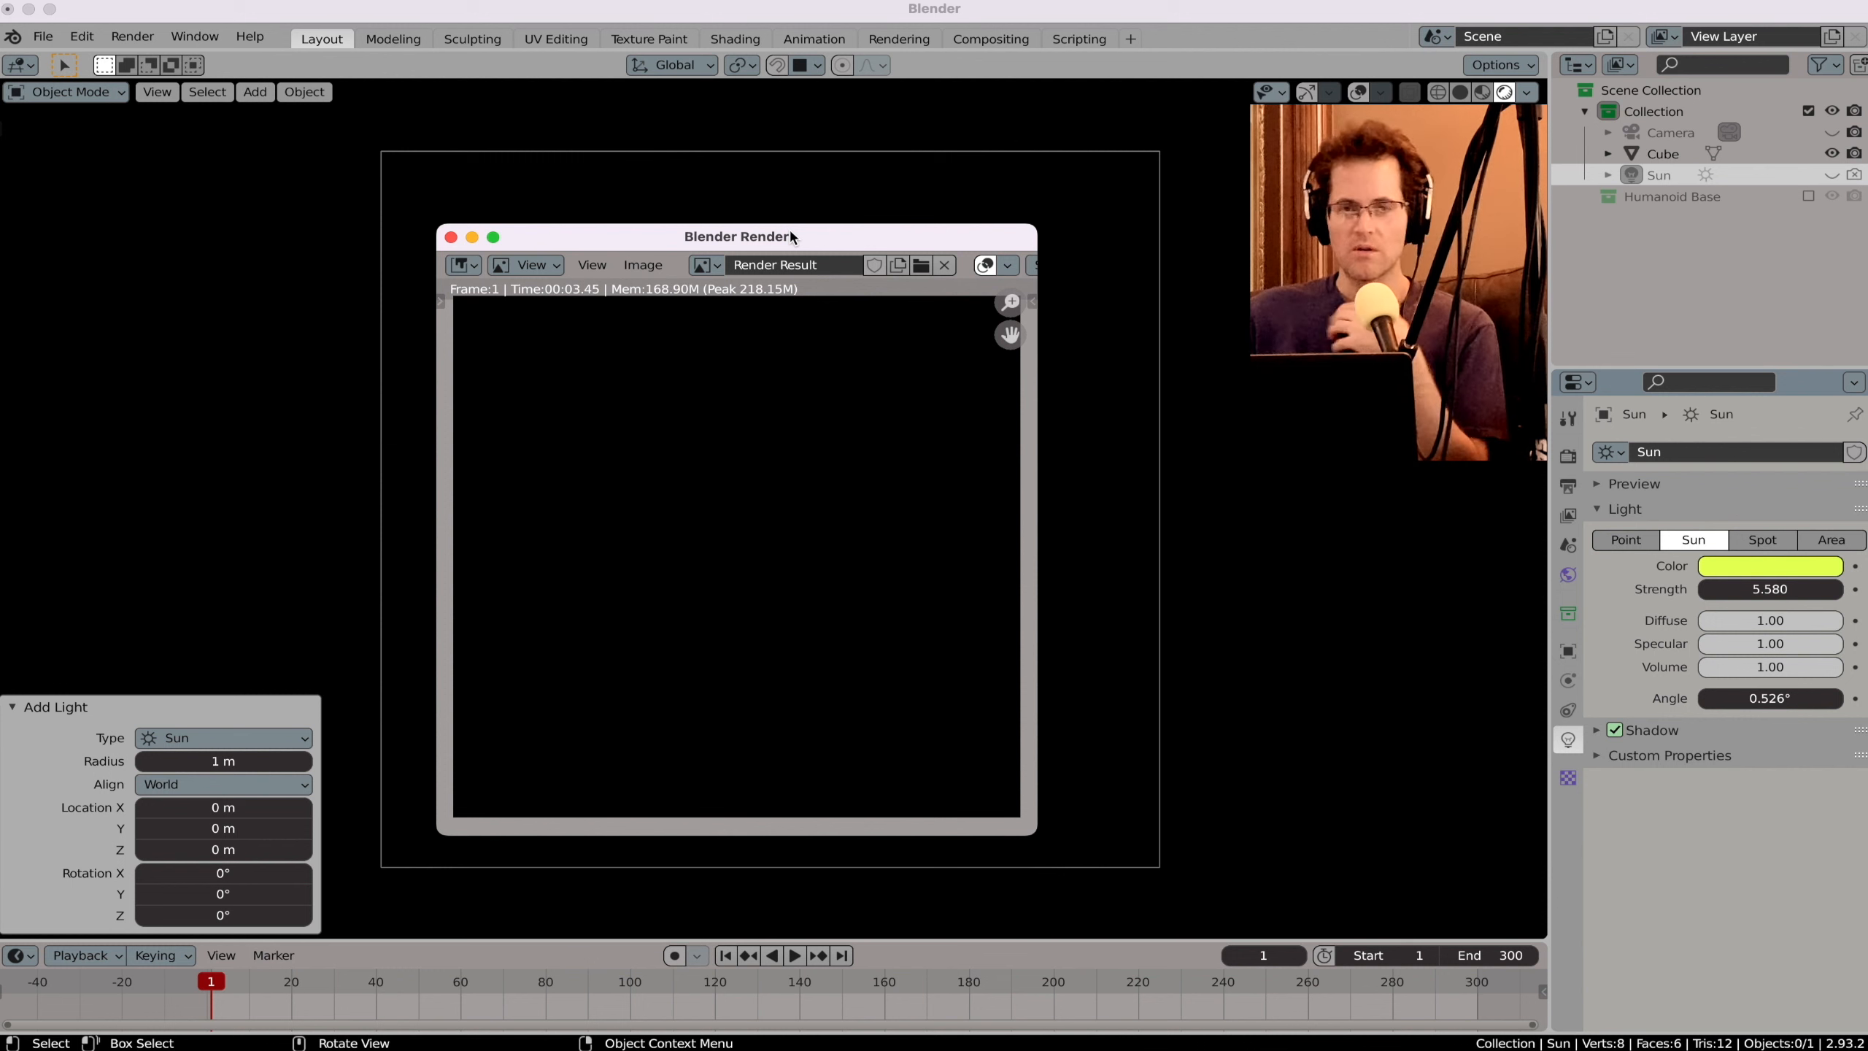
Step: Close the render window and re-enable the Sun light in the viewport and in renders
{"action": "left_click", "coordinate": [451, 237]}
{"action": "left_click", "coordinate": [1832, 175]}
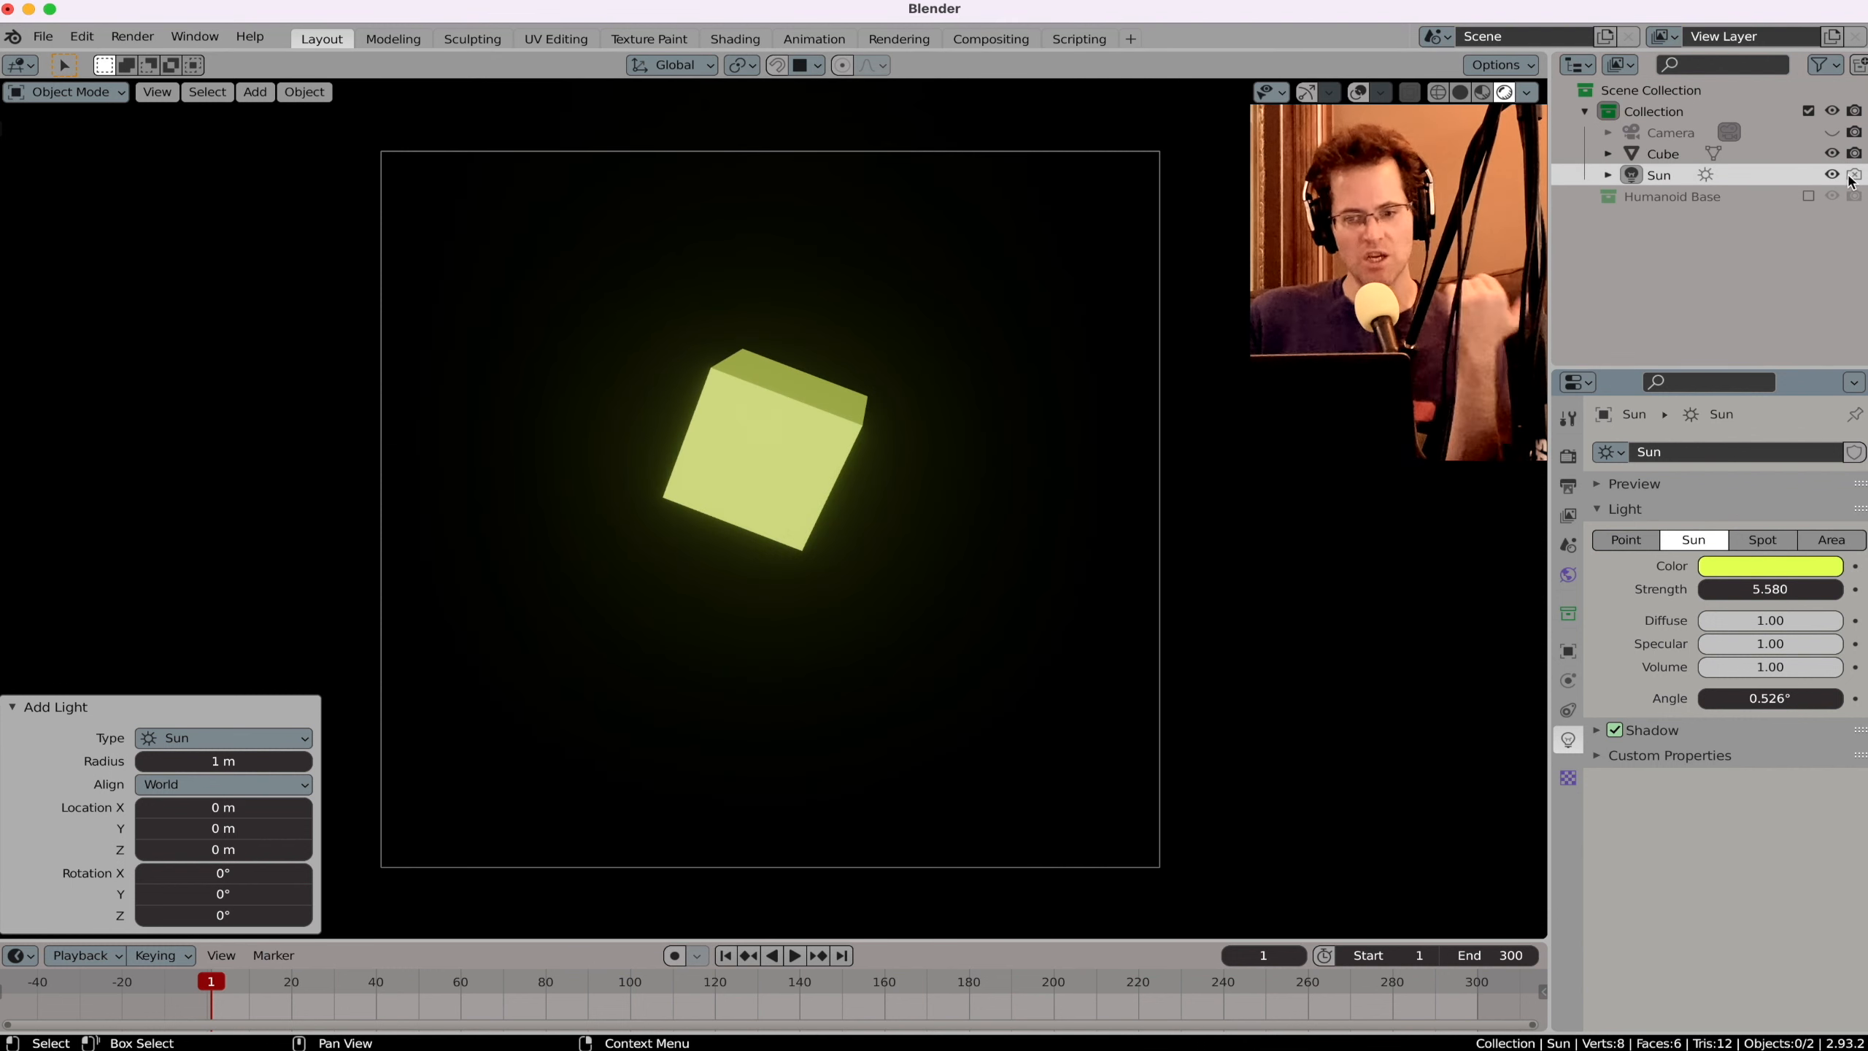
{"action": "left_click", "coordinate": [1855, 175]}
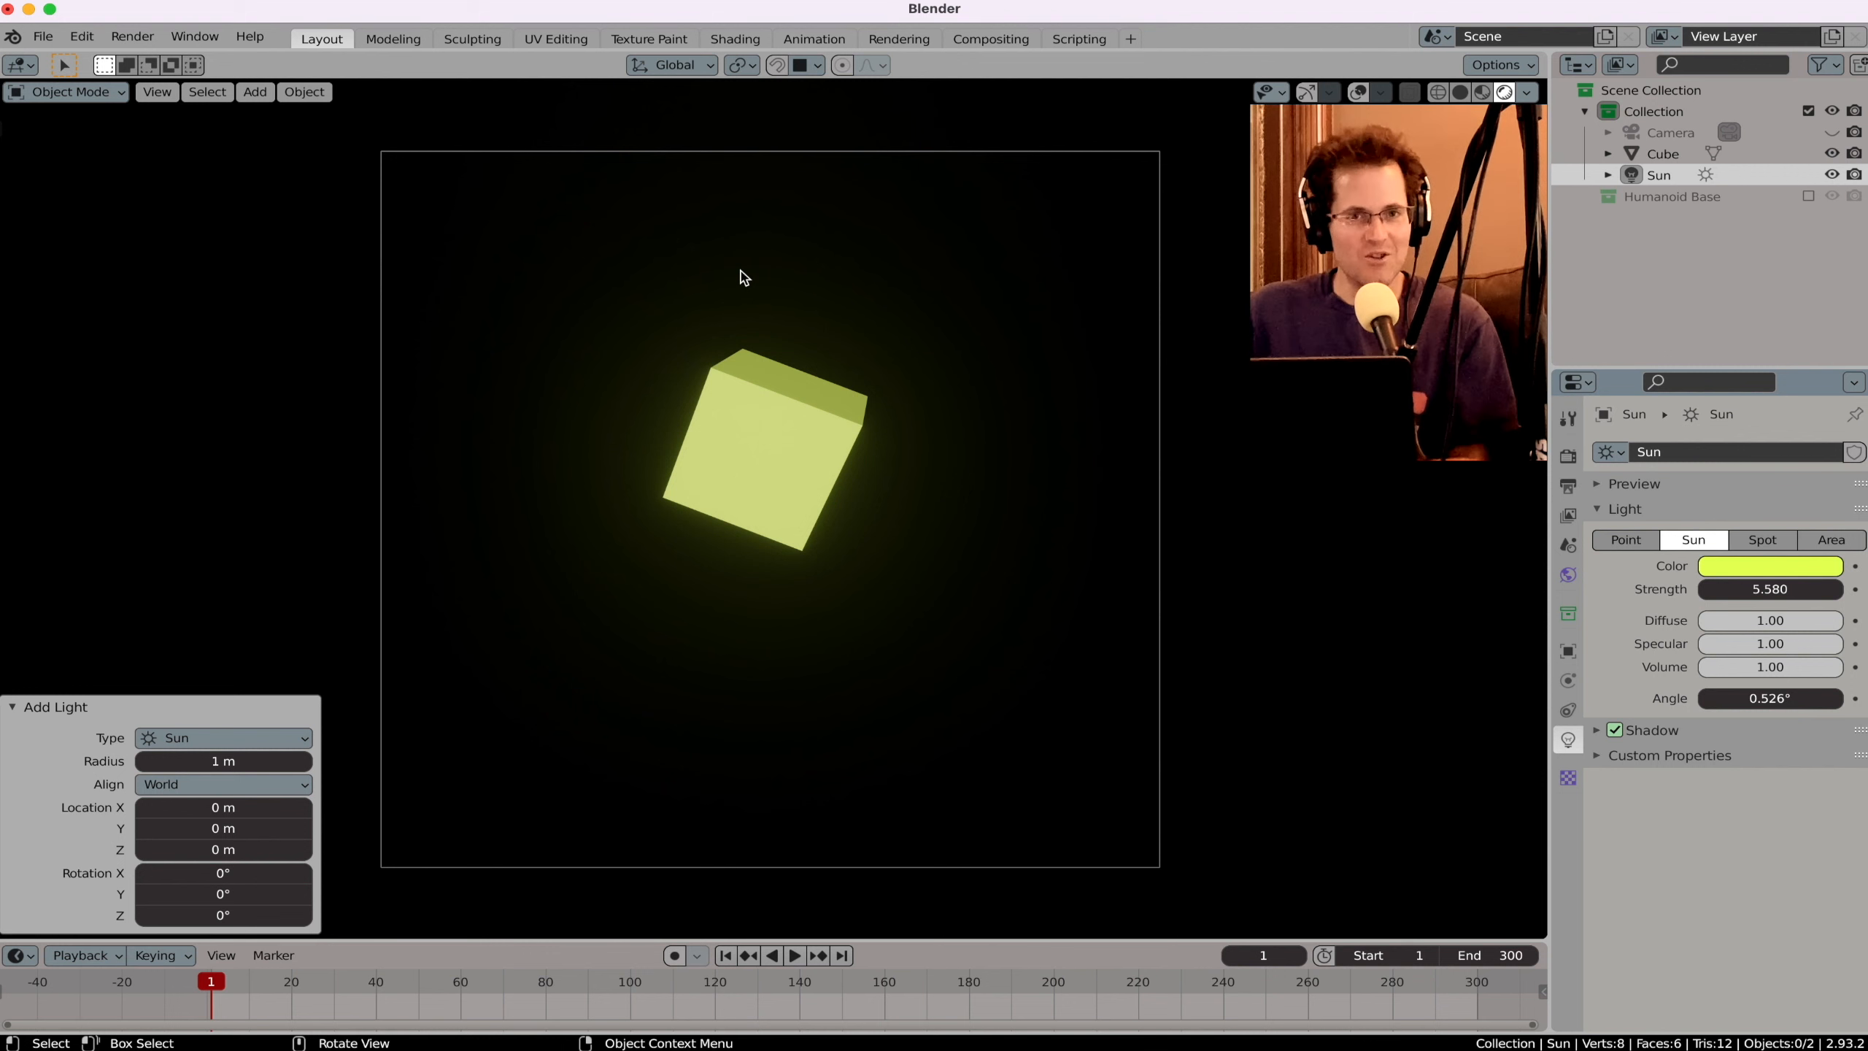
Step: Render the current frame as an image with the Sun light enabled, and close the render window
{"action": "left_click", "coordinate": [144, 36]}
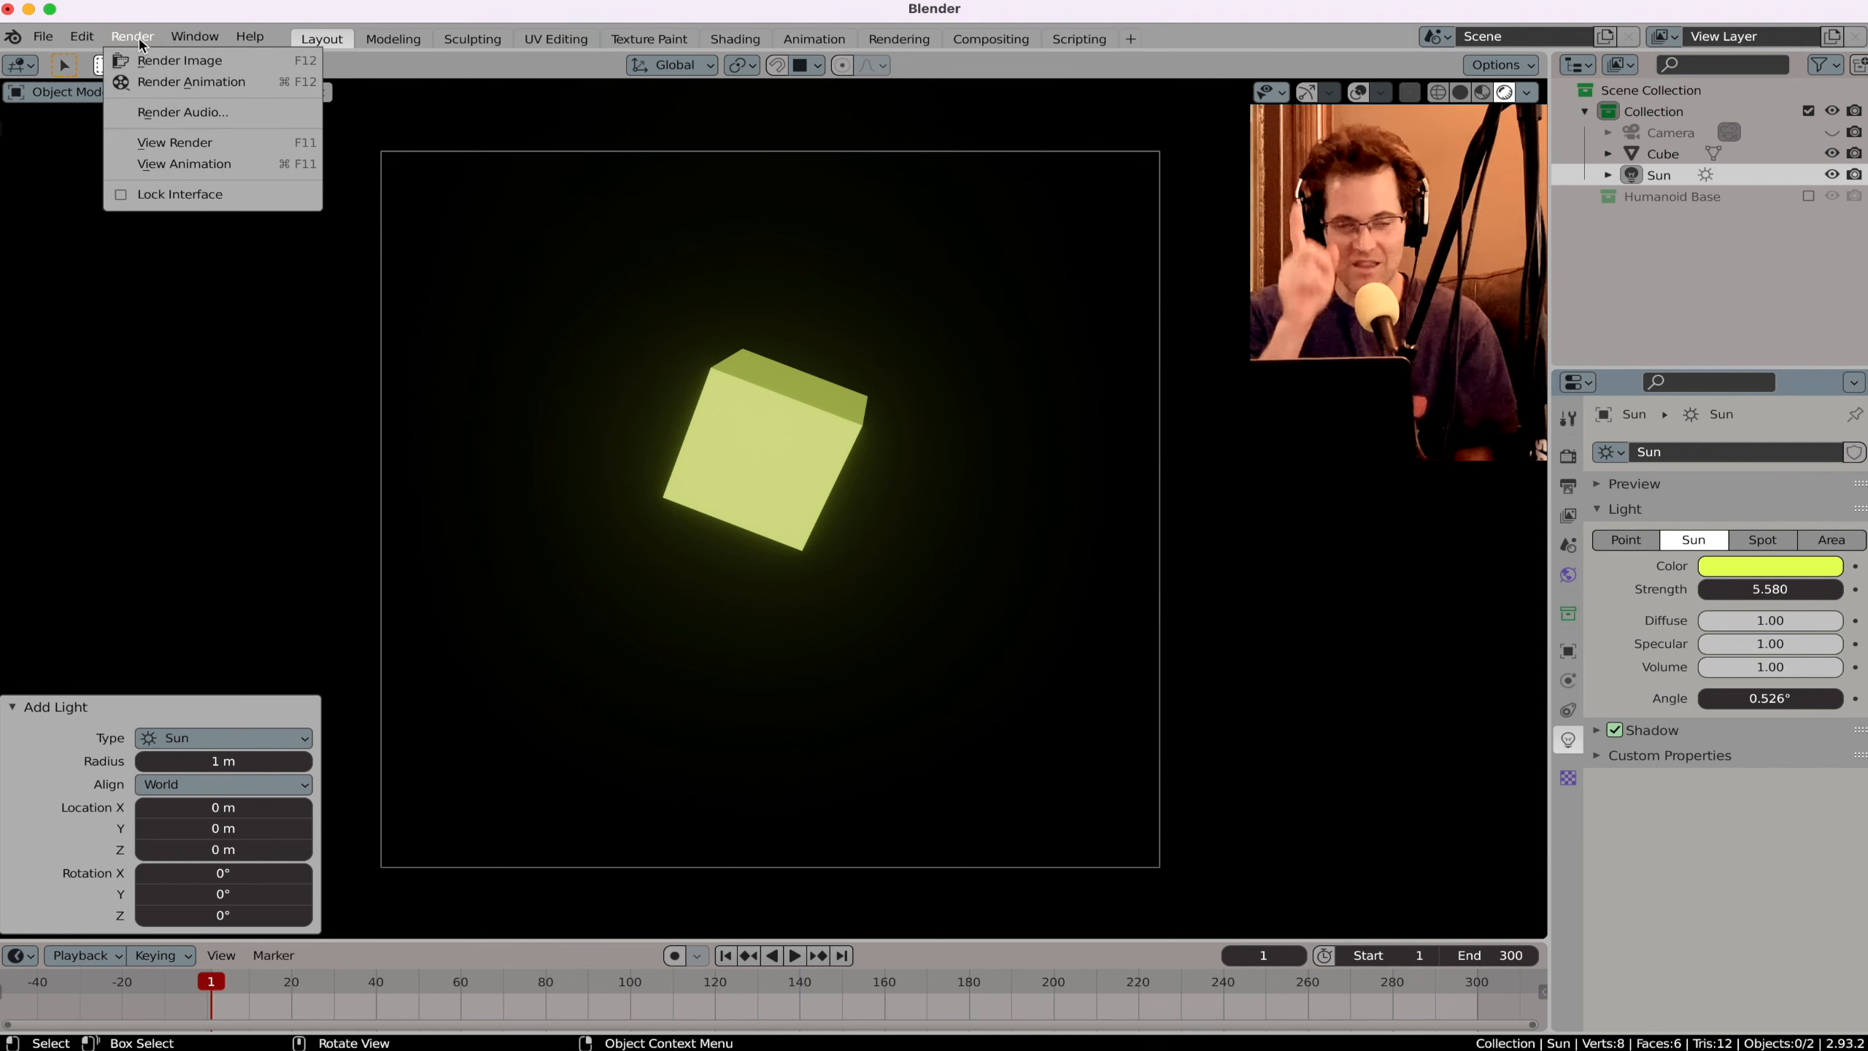
{"action": "left_click", "coordinate": [160, 78]}
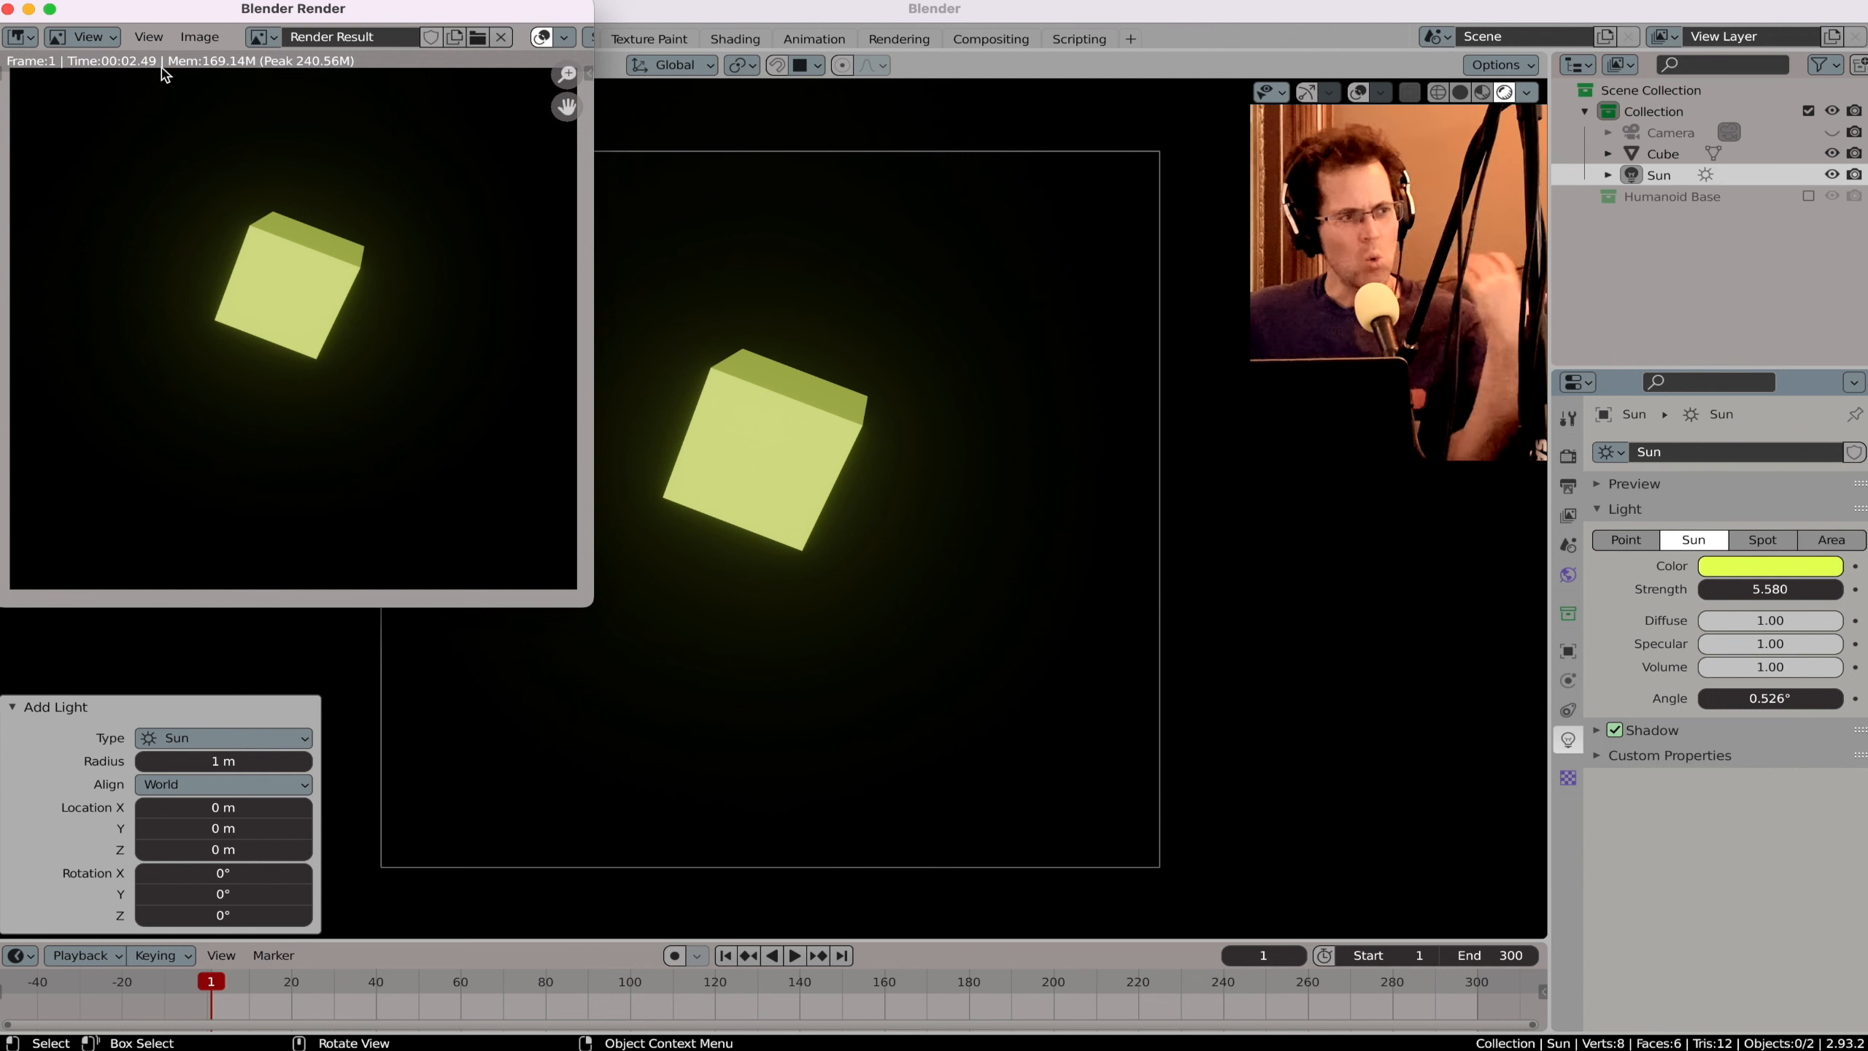
{"action": "left_click", "coordinate": [8, 9]}
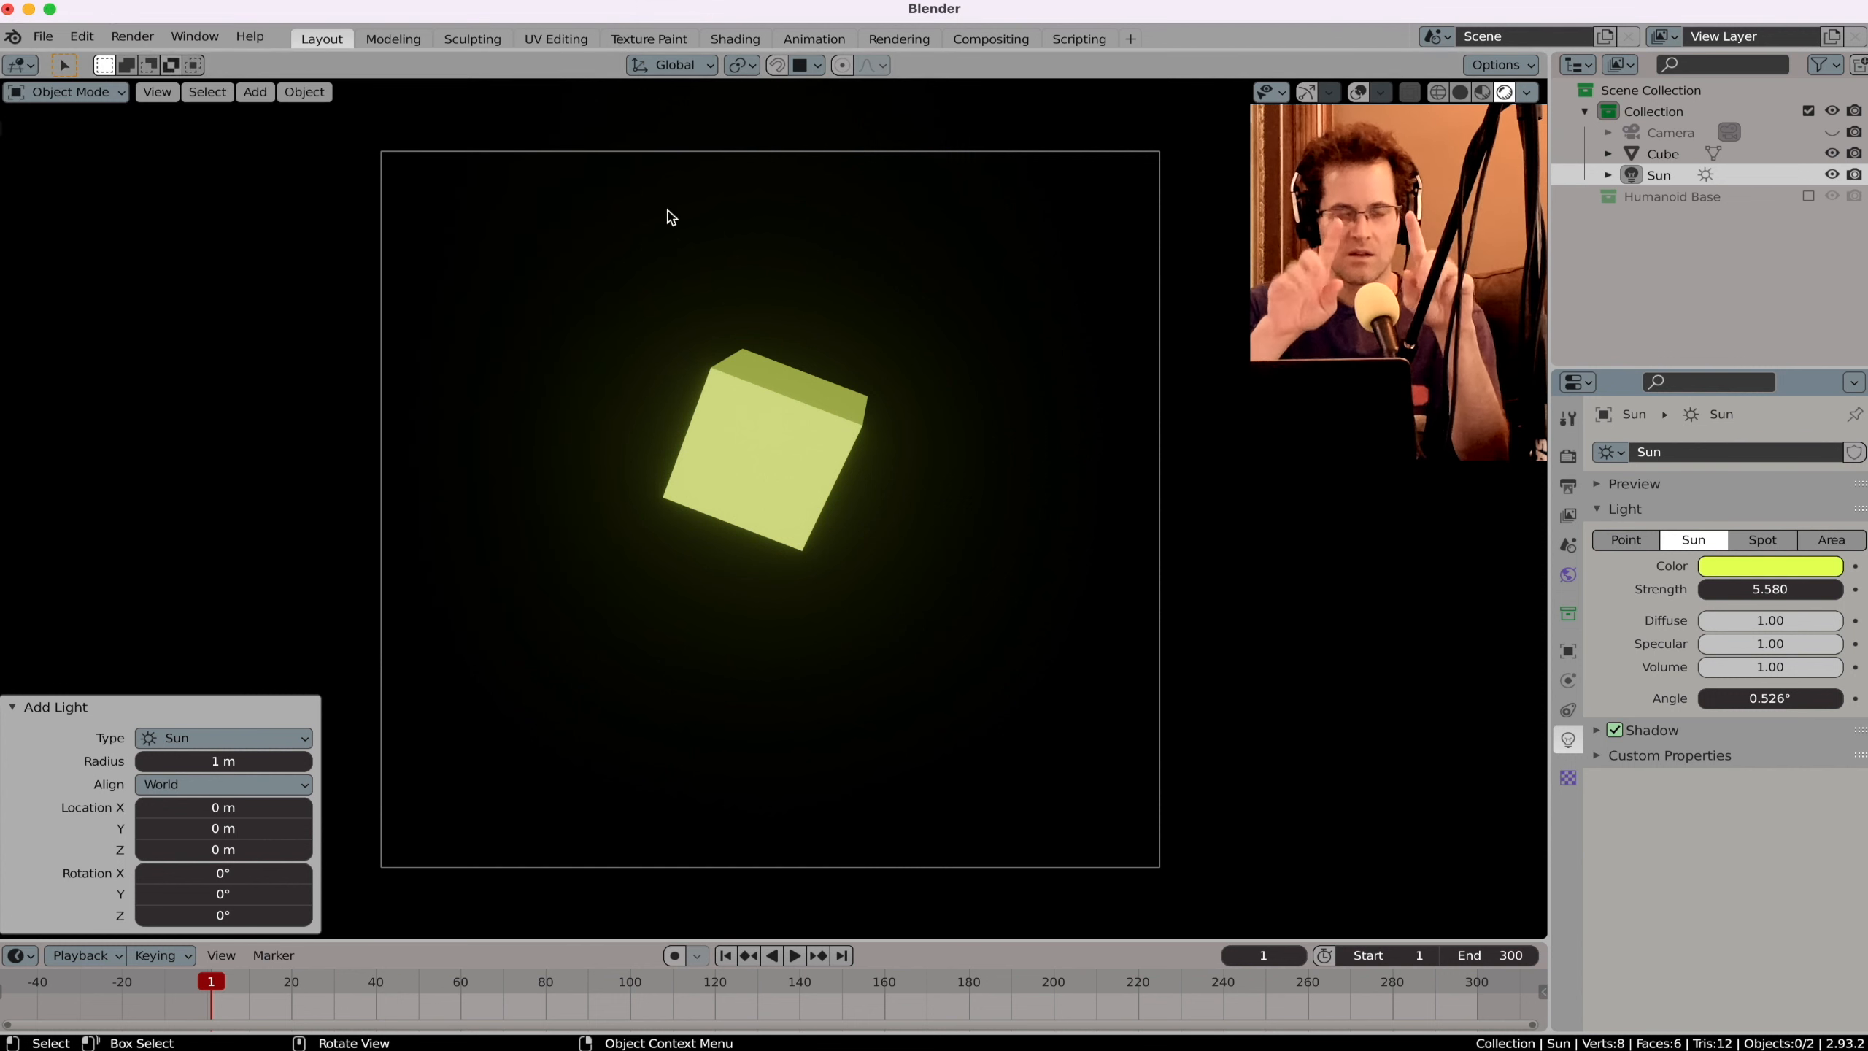
Step: Switch the viewport to solid shading, select the cube, inspect it from another angle and return to the camera view
{"action": "left_click", "coordinate": [1461, 93]}
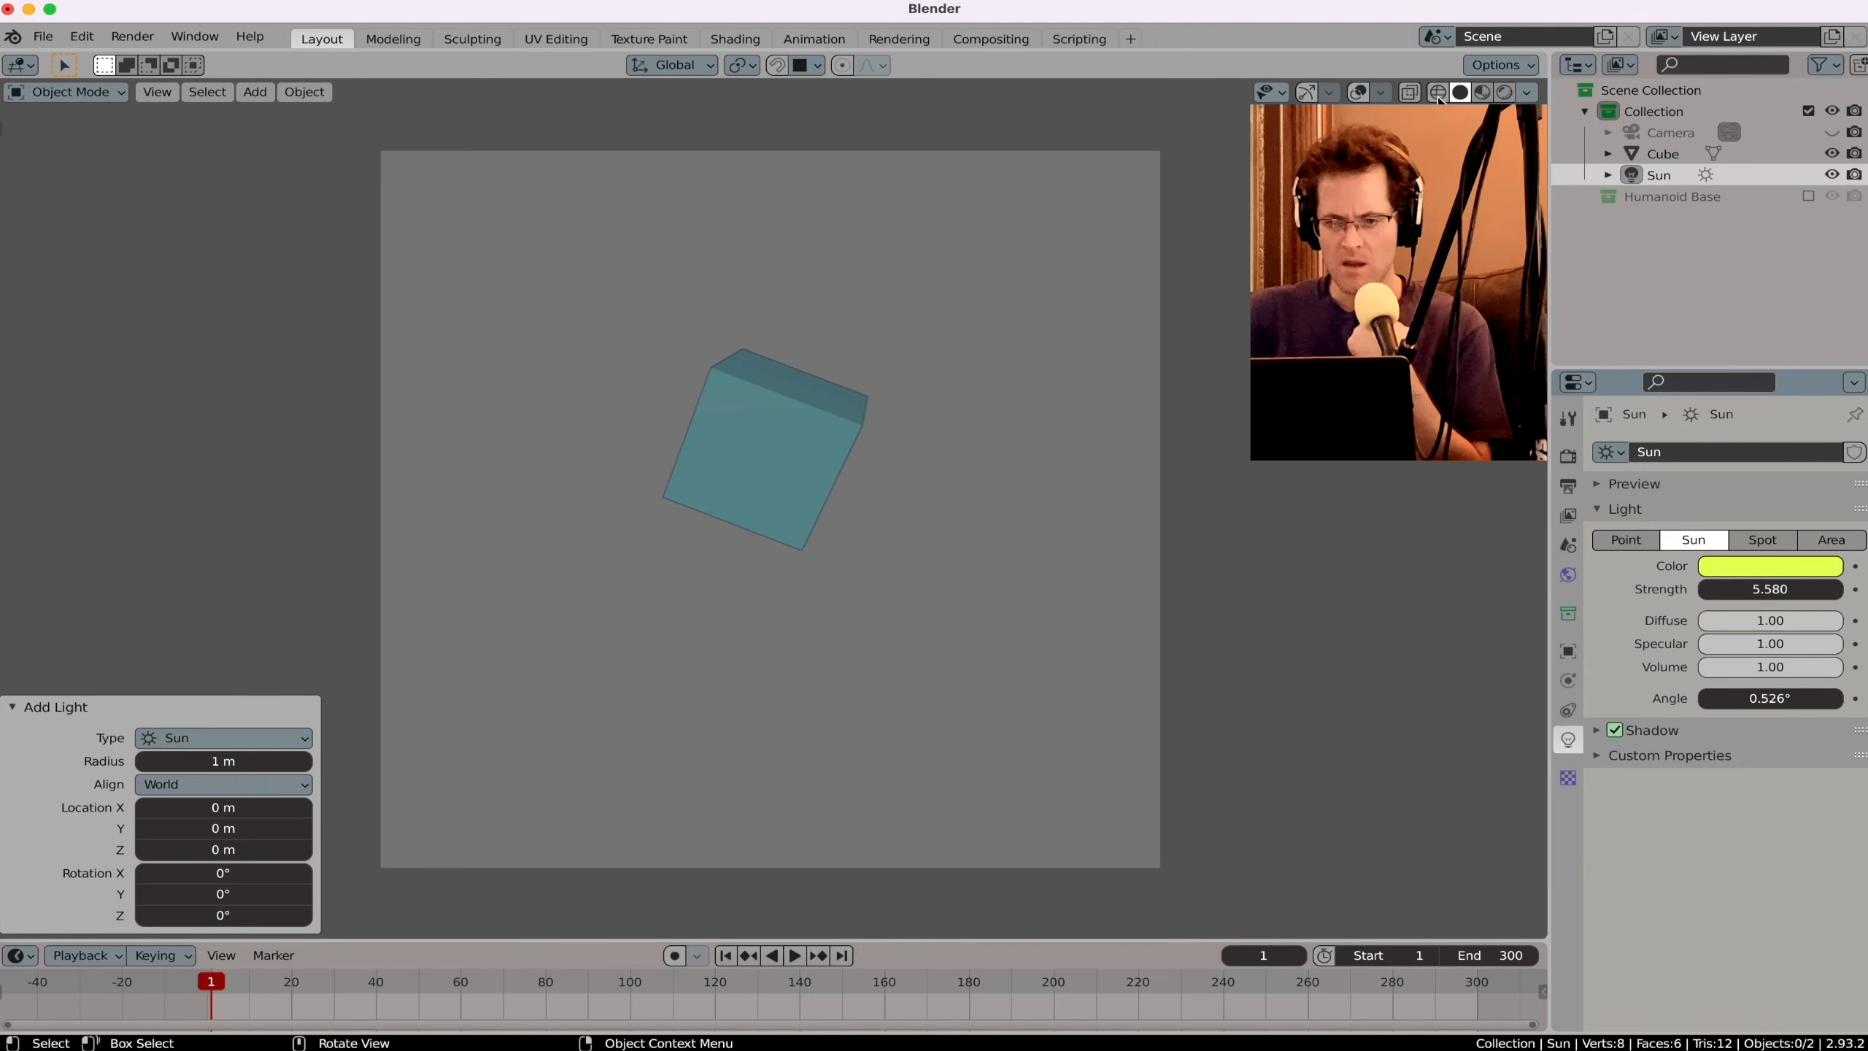
{"action": "left_click", "coordinate": [746, 505]}
{"action": "scroll", "coordinate": [746, 505], "scroll_direction": "down", "scroll_amount": 5}
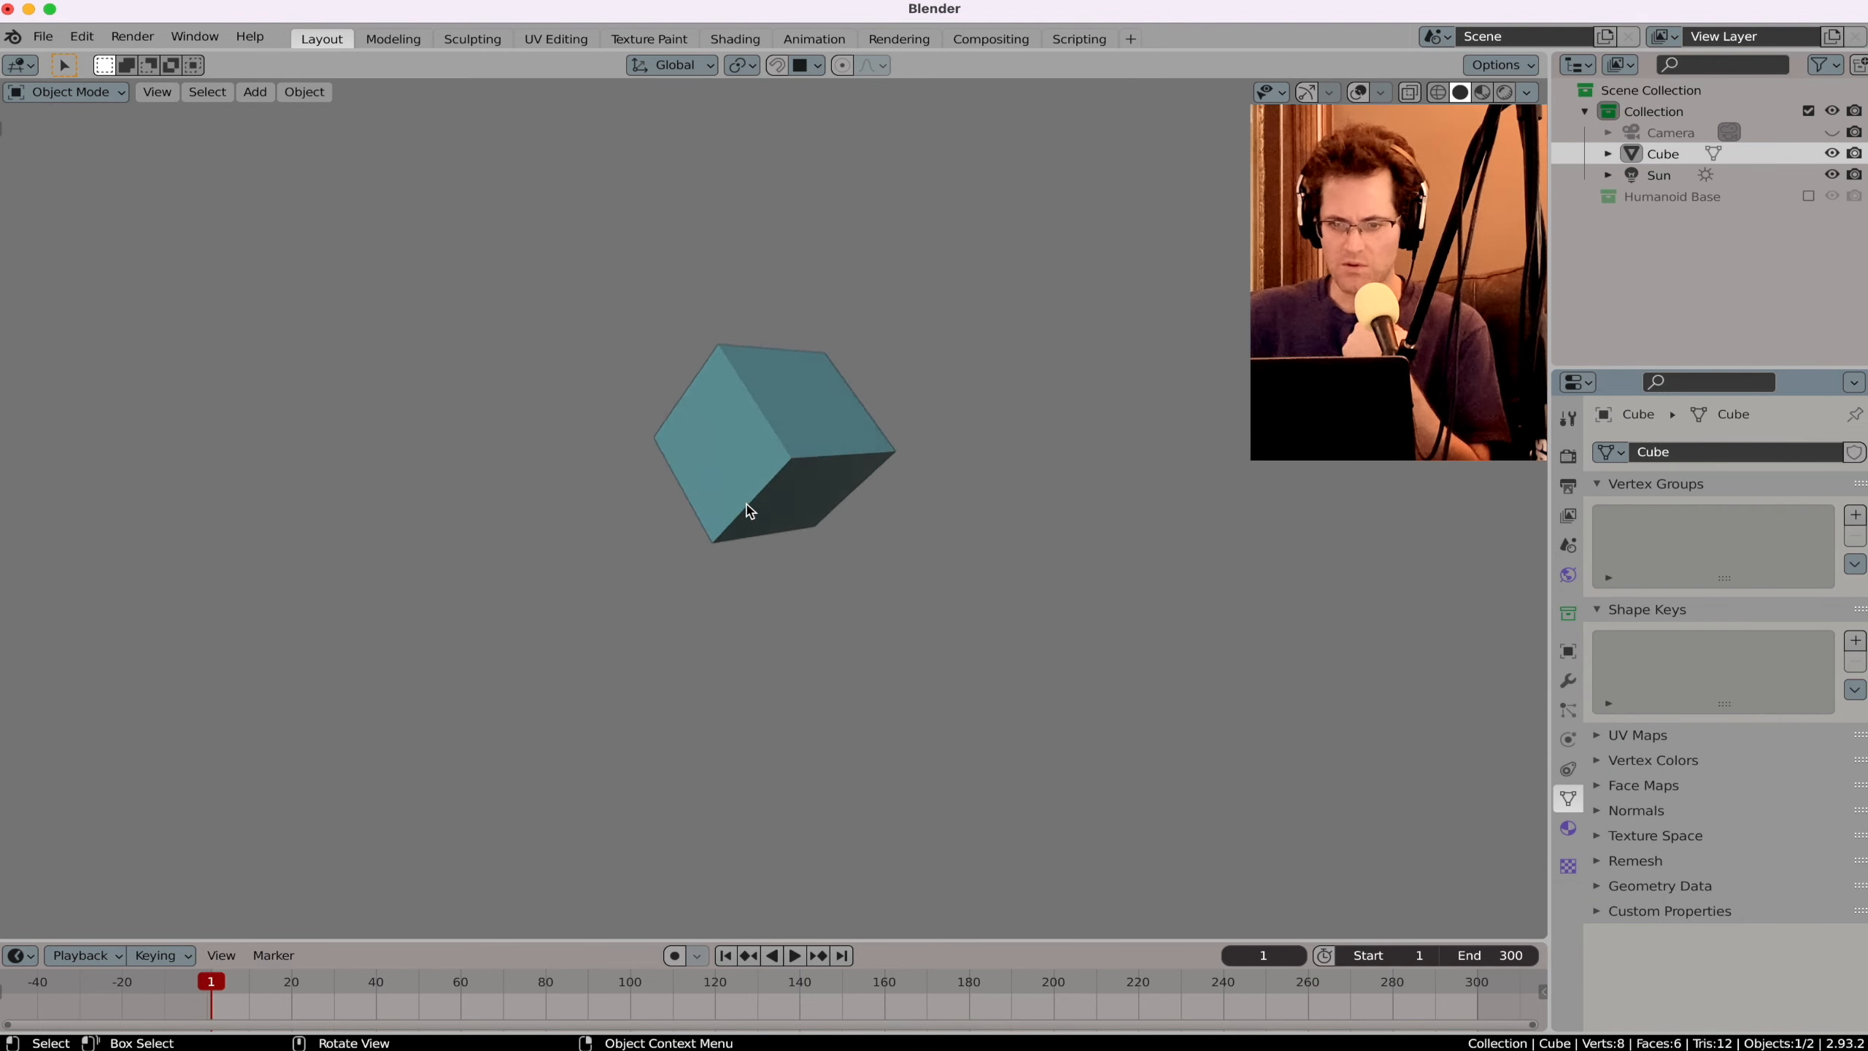
{"action": "scroll", "coordinate": [745, 504], "scroll_direction": "up", "scroll_amount": 5}
{"action": "key", "text": "KP_0"}
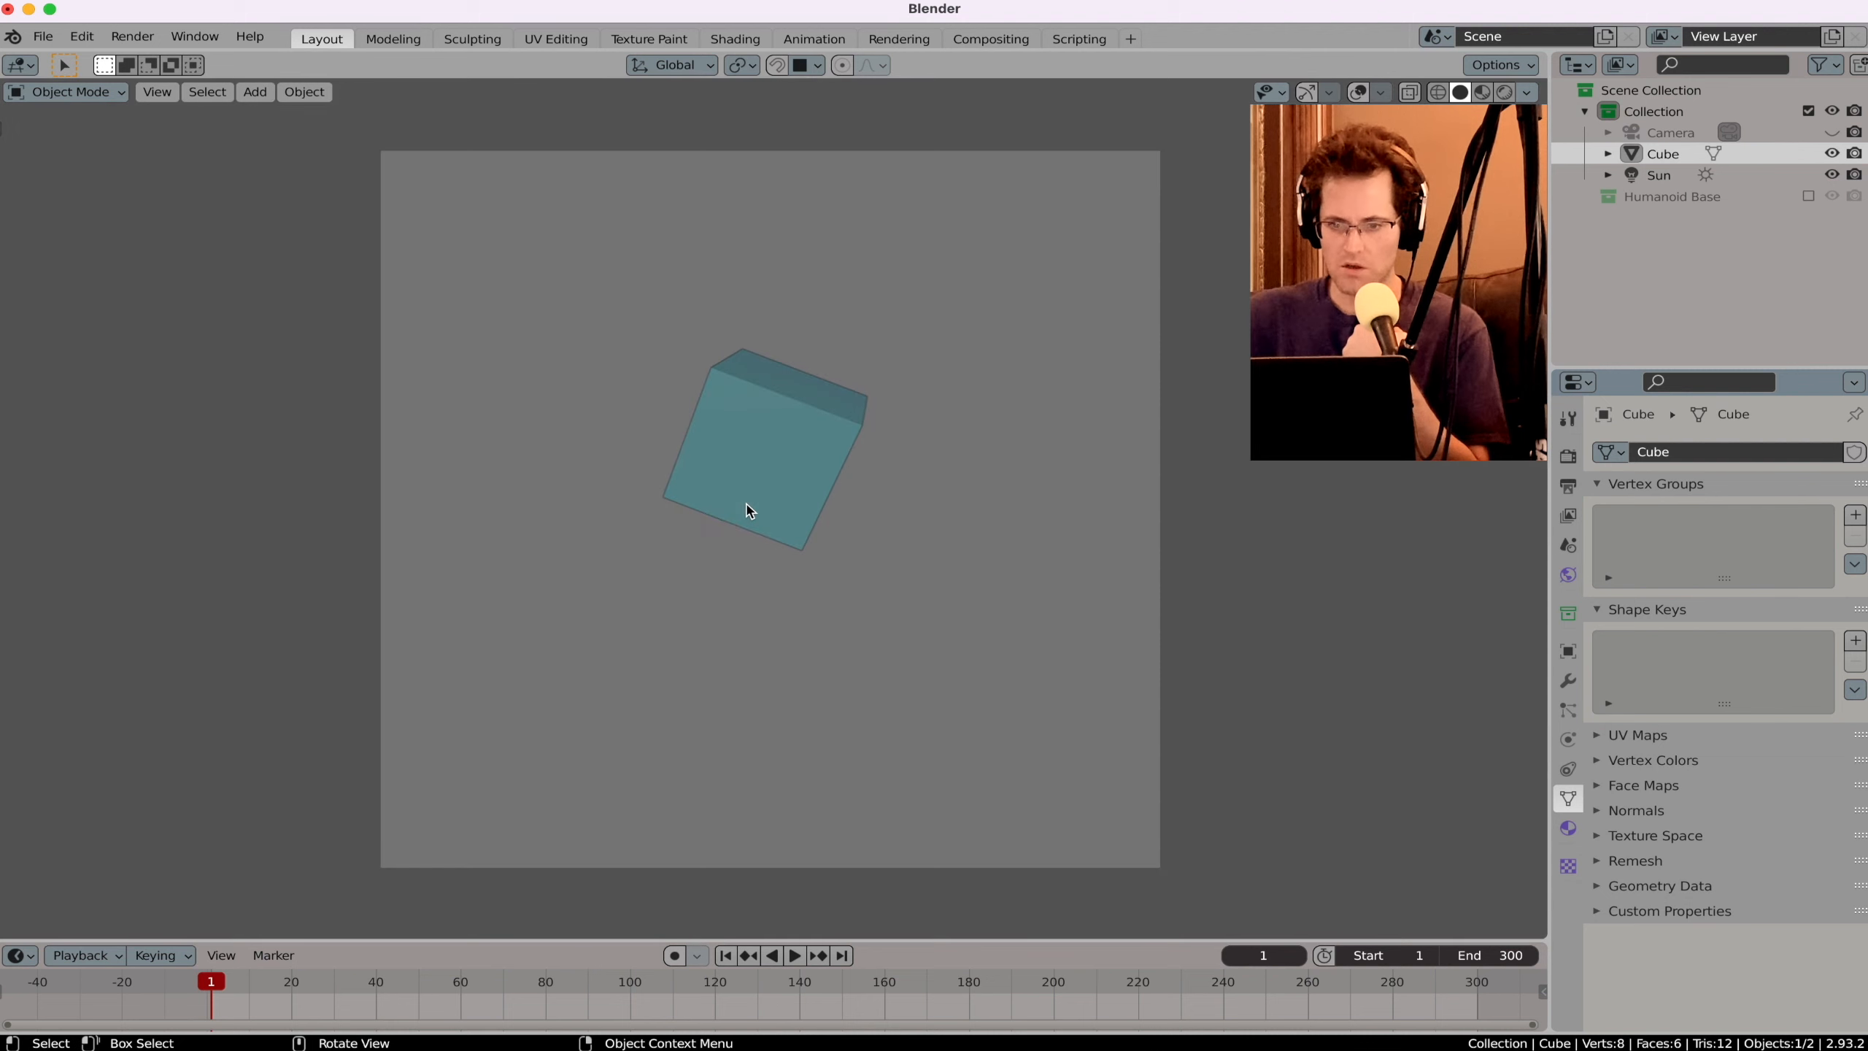
Step: Inspect the cube in wireframe shading from another angle, and restore solid shading and the camera view
{"action": "left_click", "coordinate": [1438, 92]}
{"action": "left_click", "coordinate": [898, 373]}
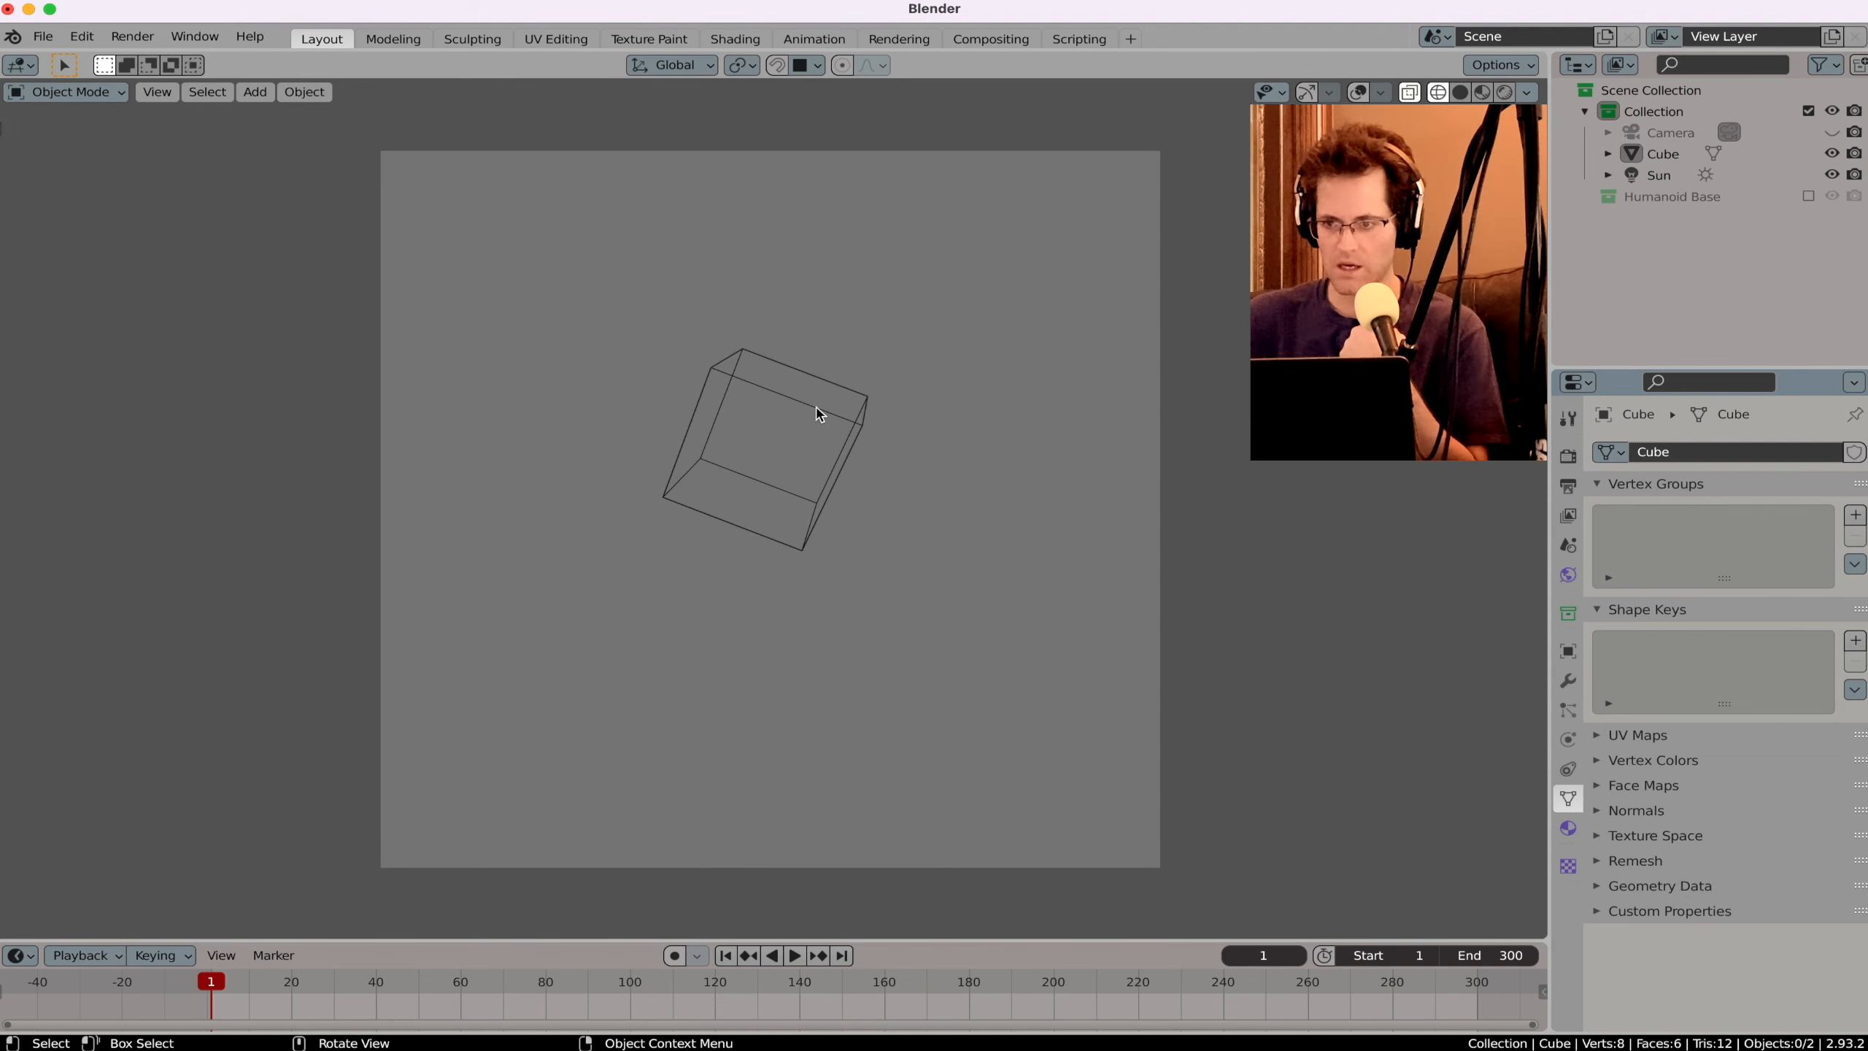
{"action": "scroll", "coordinate": [817, 414], "scroll_direction": "down", "scroll_amount": 5}
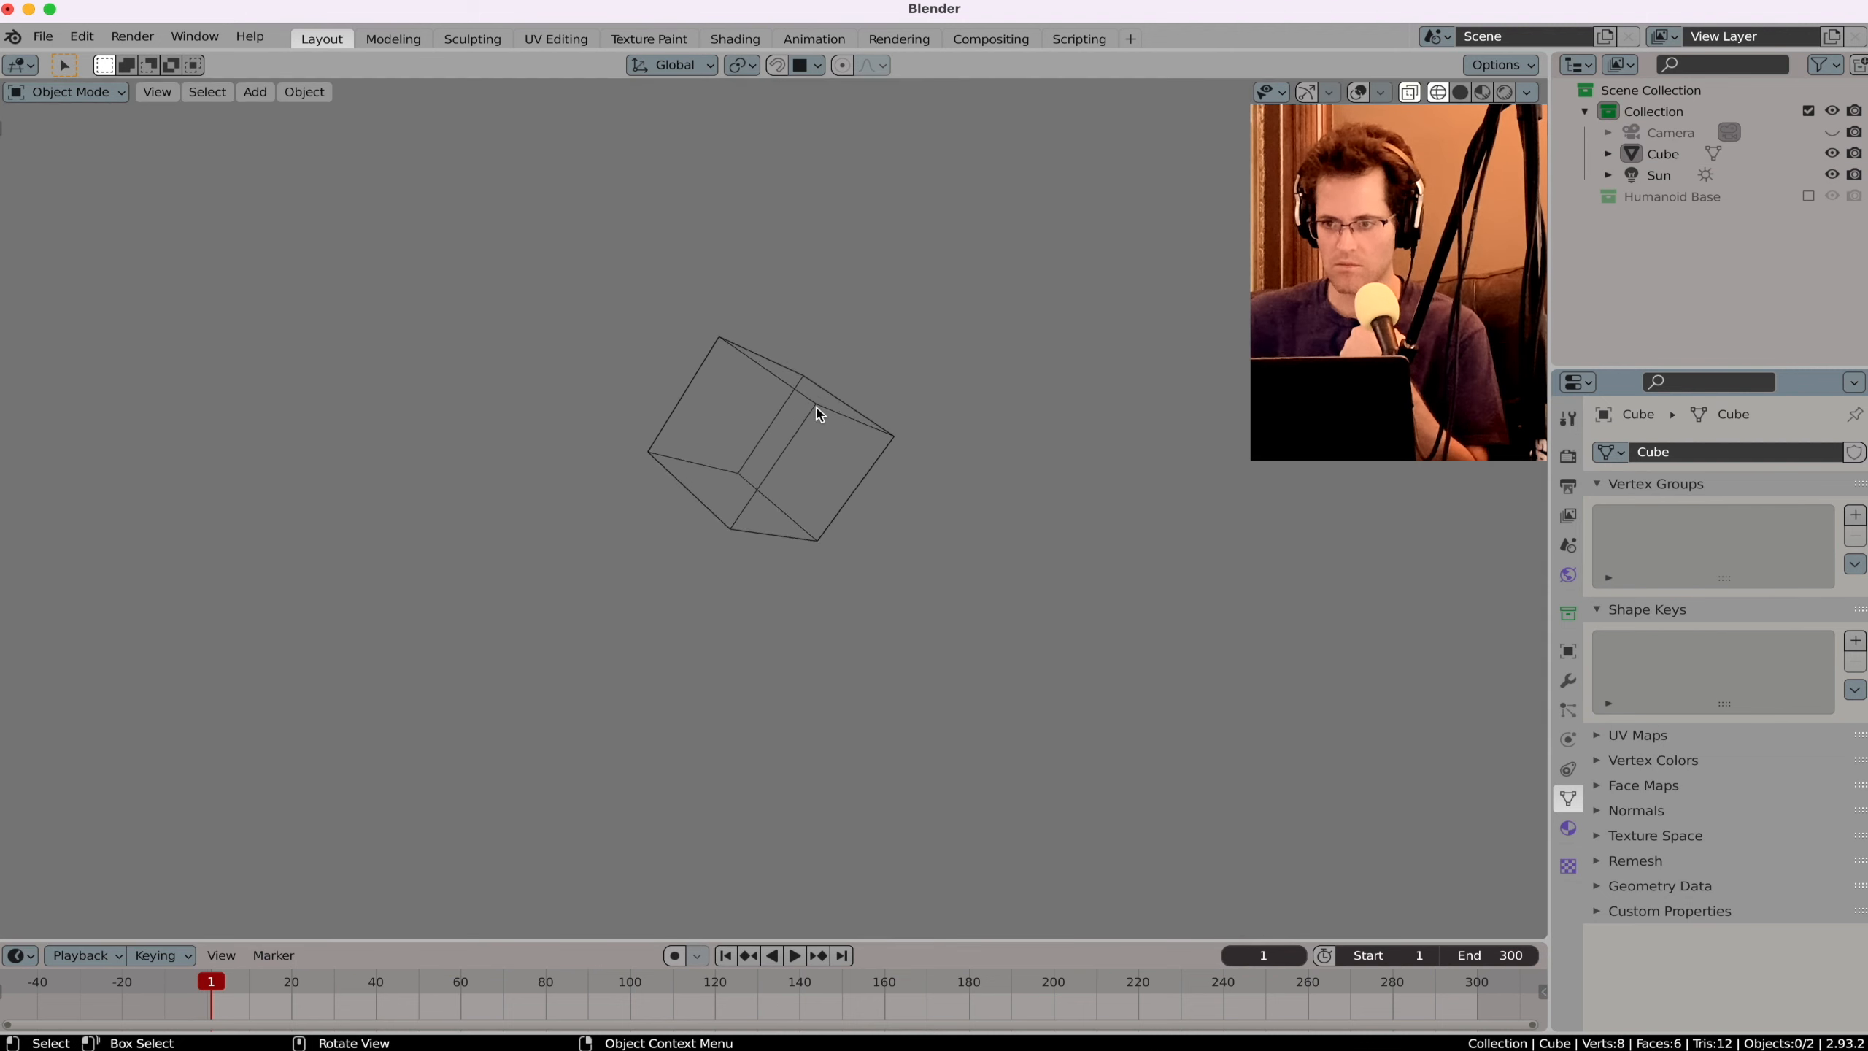
{"action": "left_click", "coordinate": [1462, 93]}
{"action": "key", "text": "KP_0"}
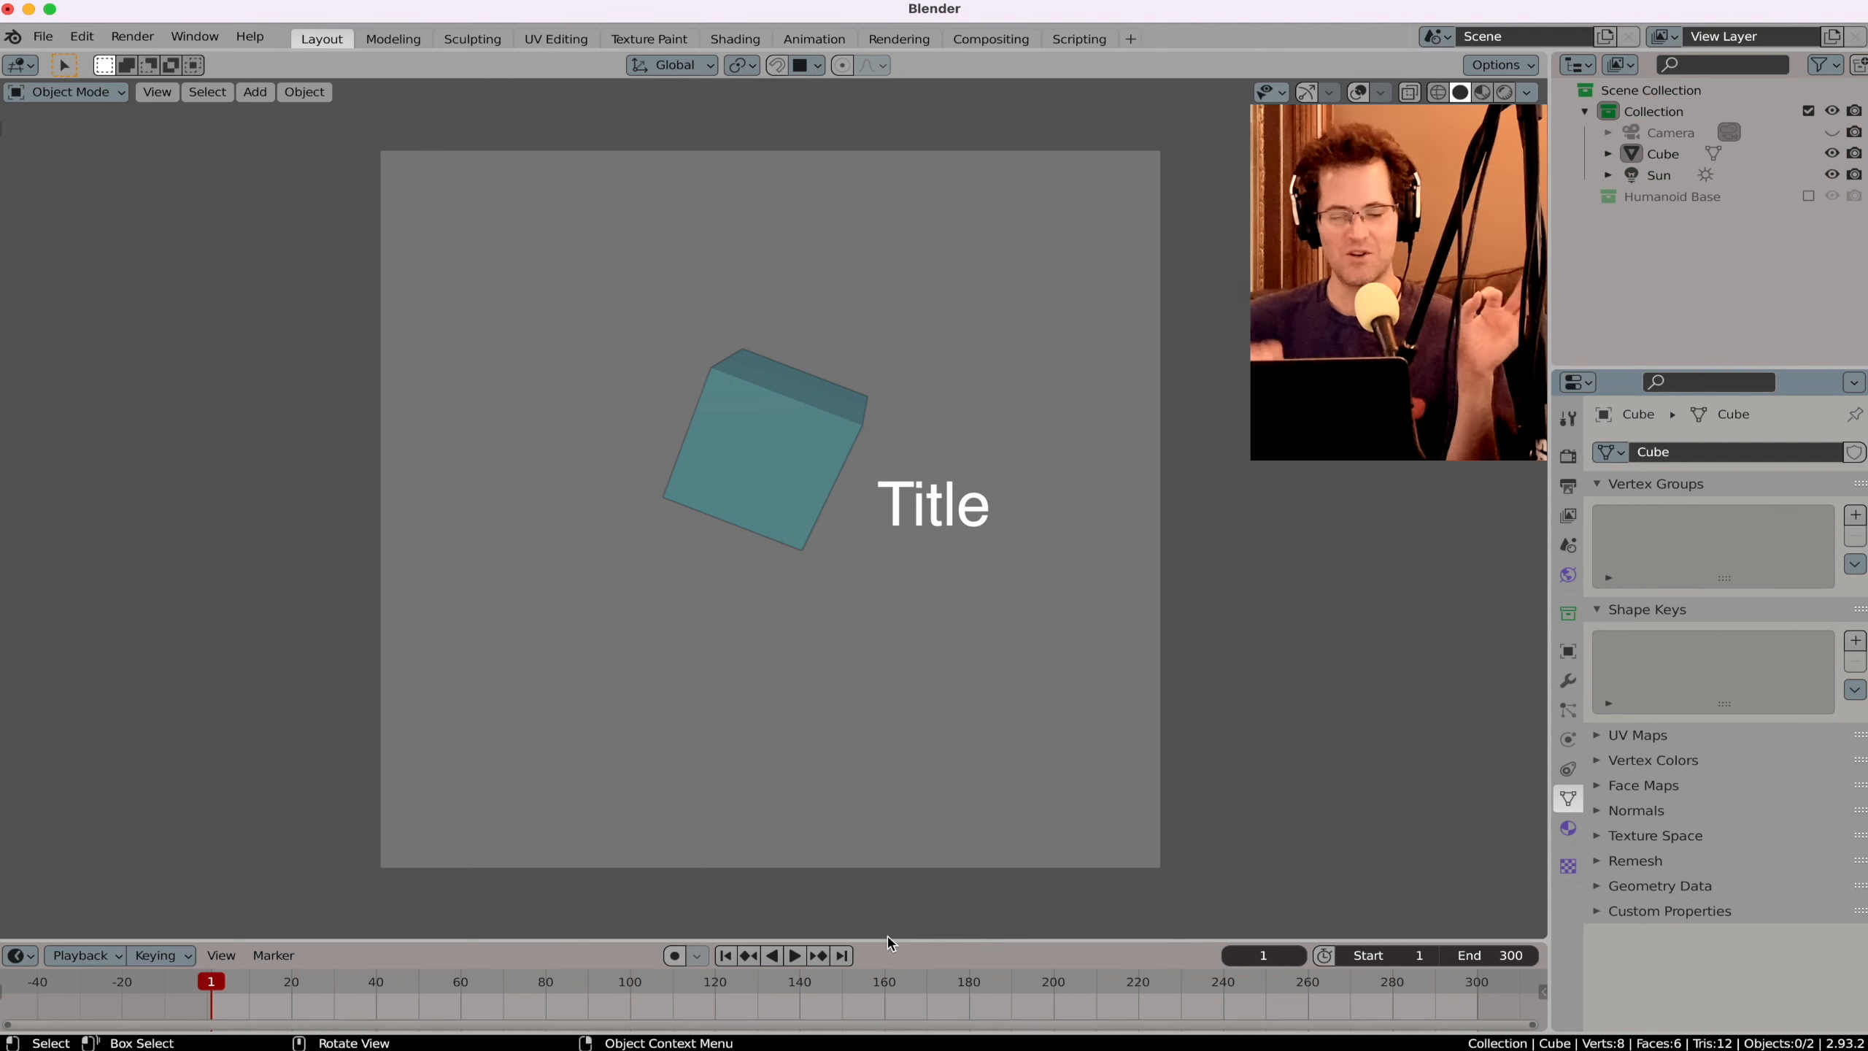
Step: Enlarge the timeline area upward and fit the camera frame inside the shortened viewport
{"action": "left_click_drag", "start_coordinate": [891, 941], "coordinate": [925, 737]}
{"action": "key", "text": "x"}
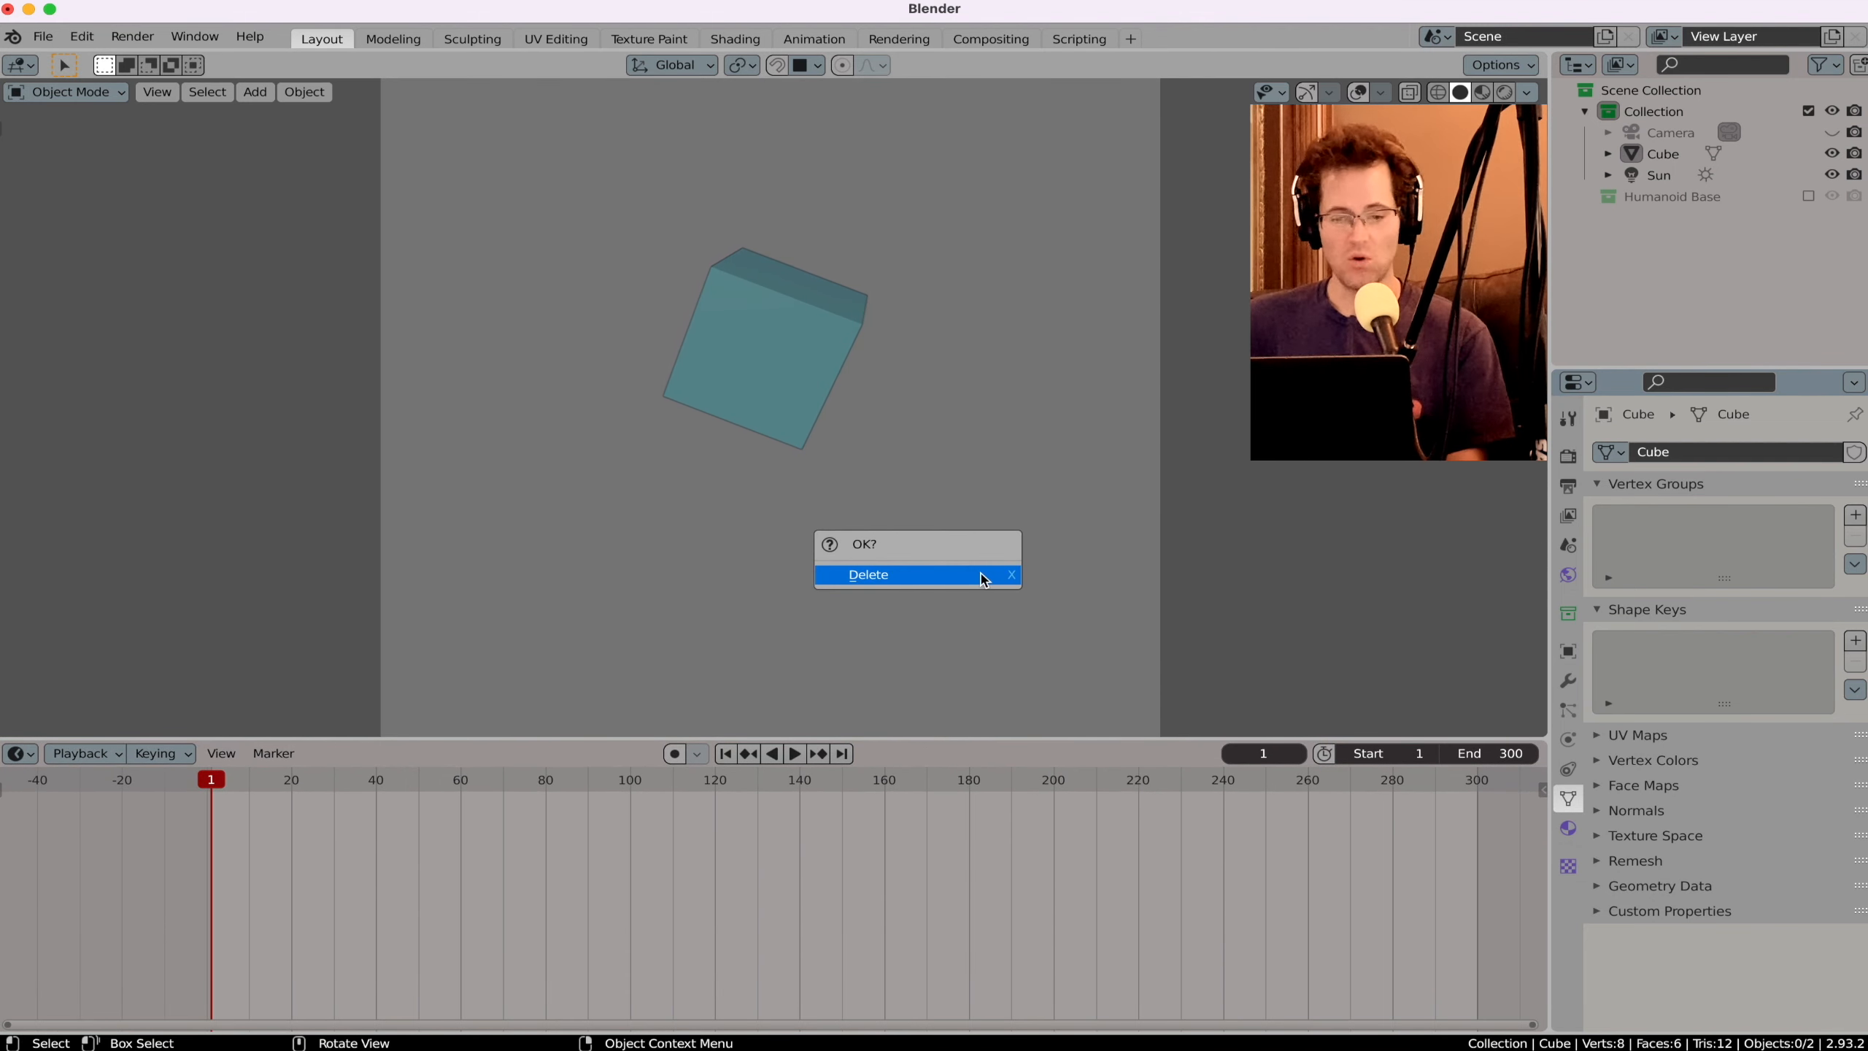
{"action": "key", "text": "ctrl+alt+KP_0"}
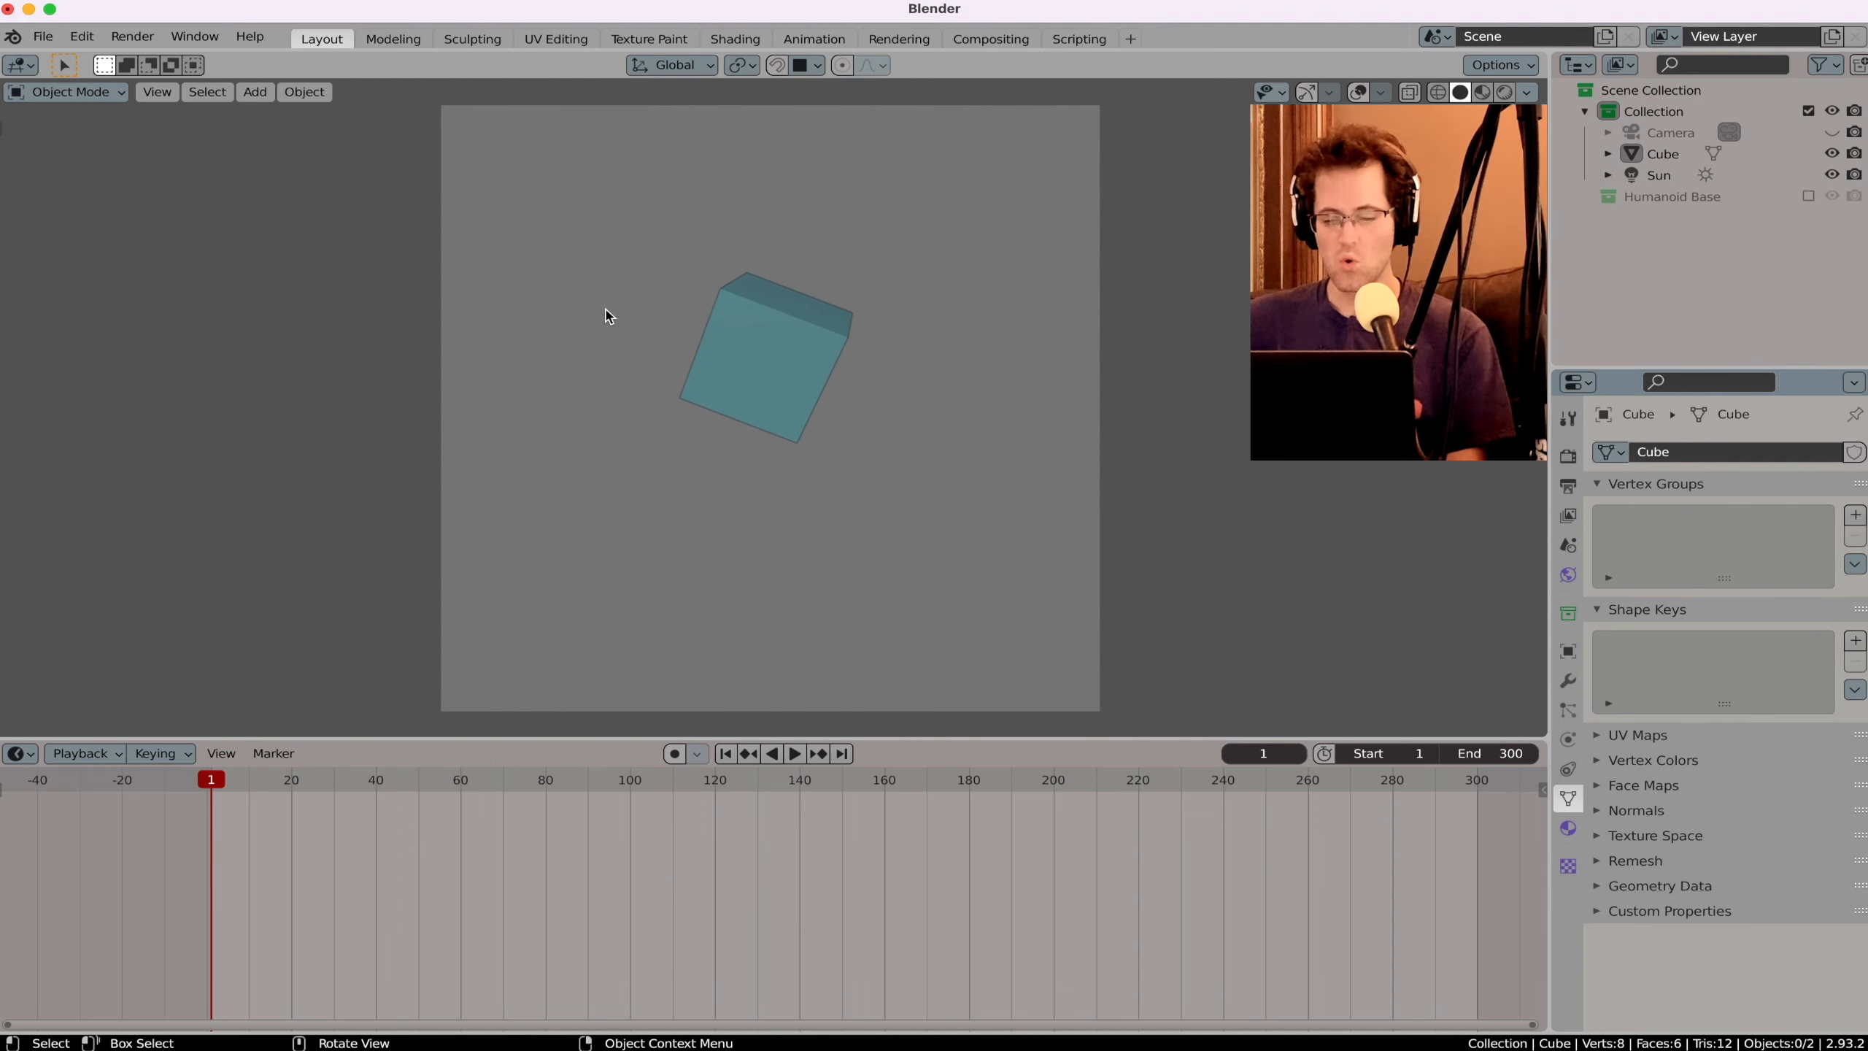
Step: Show the scene's output properties and delete the cube
{"action": "left_click", "coordinate": [1568, 455]}
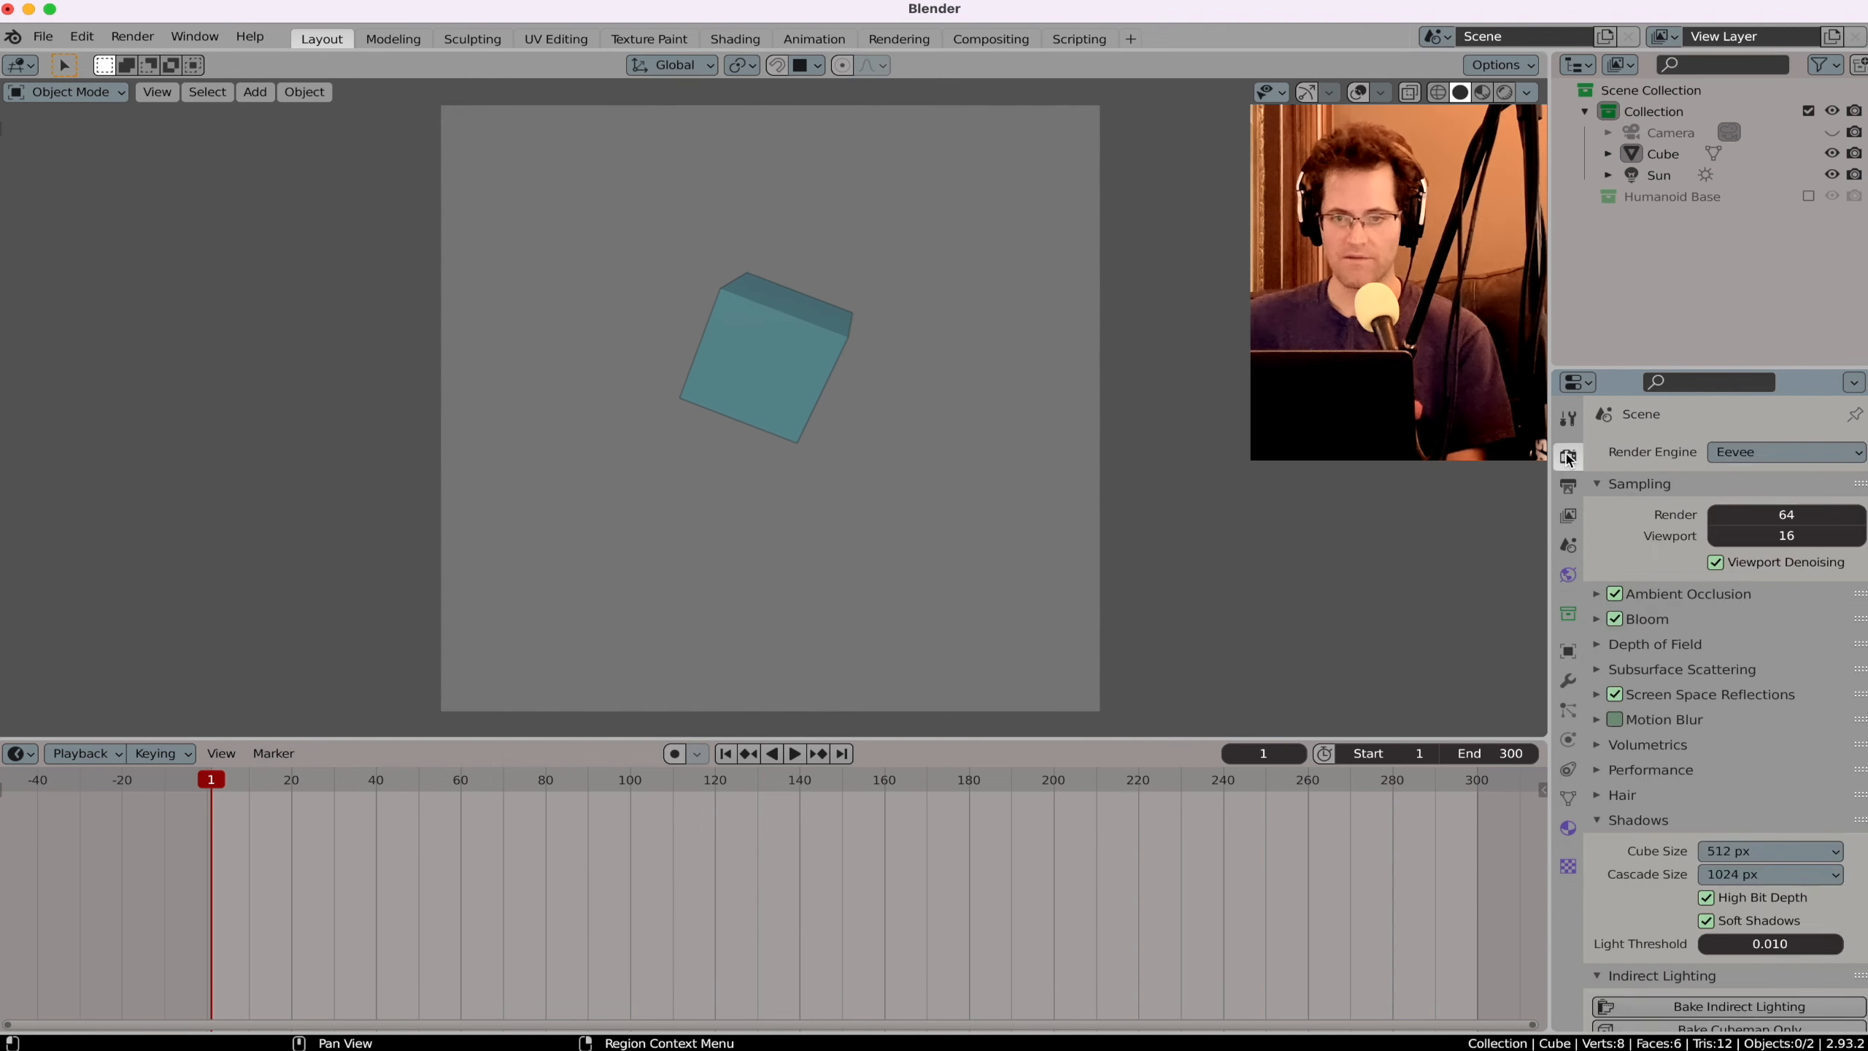
{"action": "left_click", "coordinate": [1570, 486]}
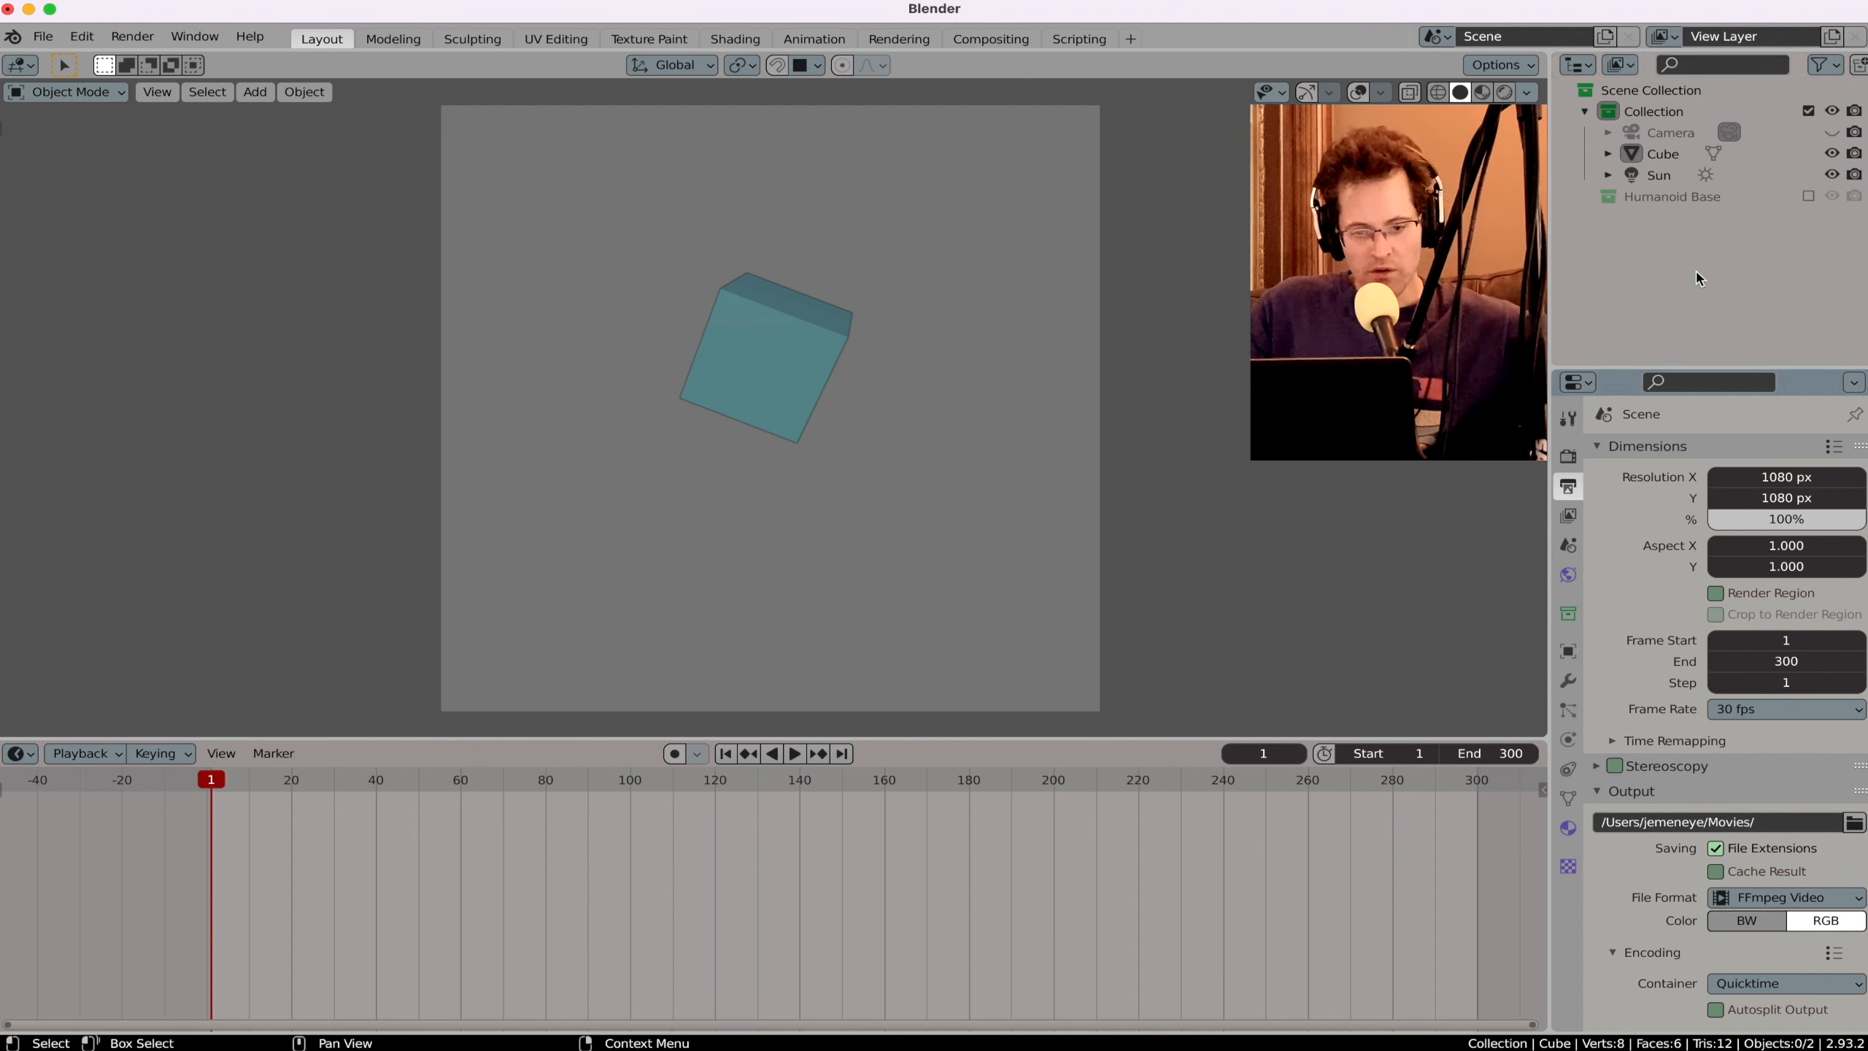
{"action": "left_click", "coordinate": [791, 339]}
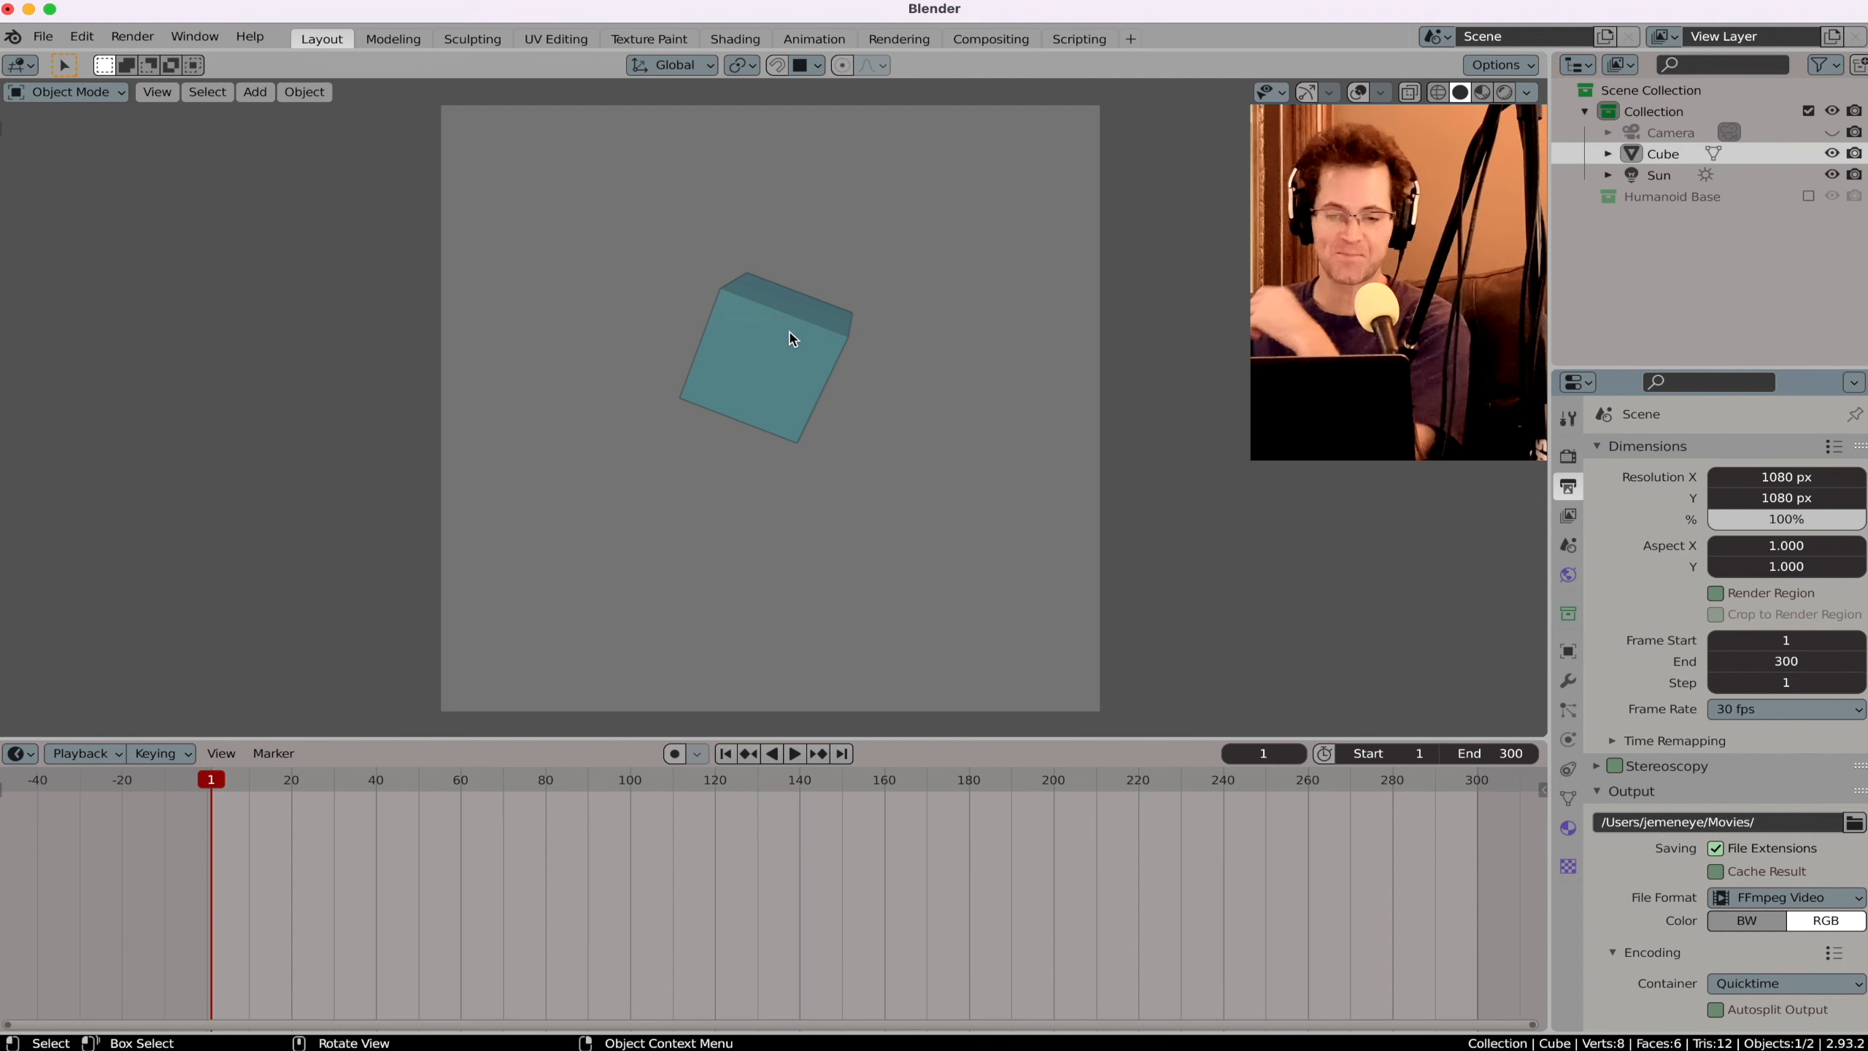
{"action": "key", "text": "x"}
{"action": "left_click", "coordinate": [791, 339]}
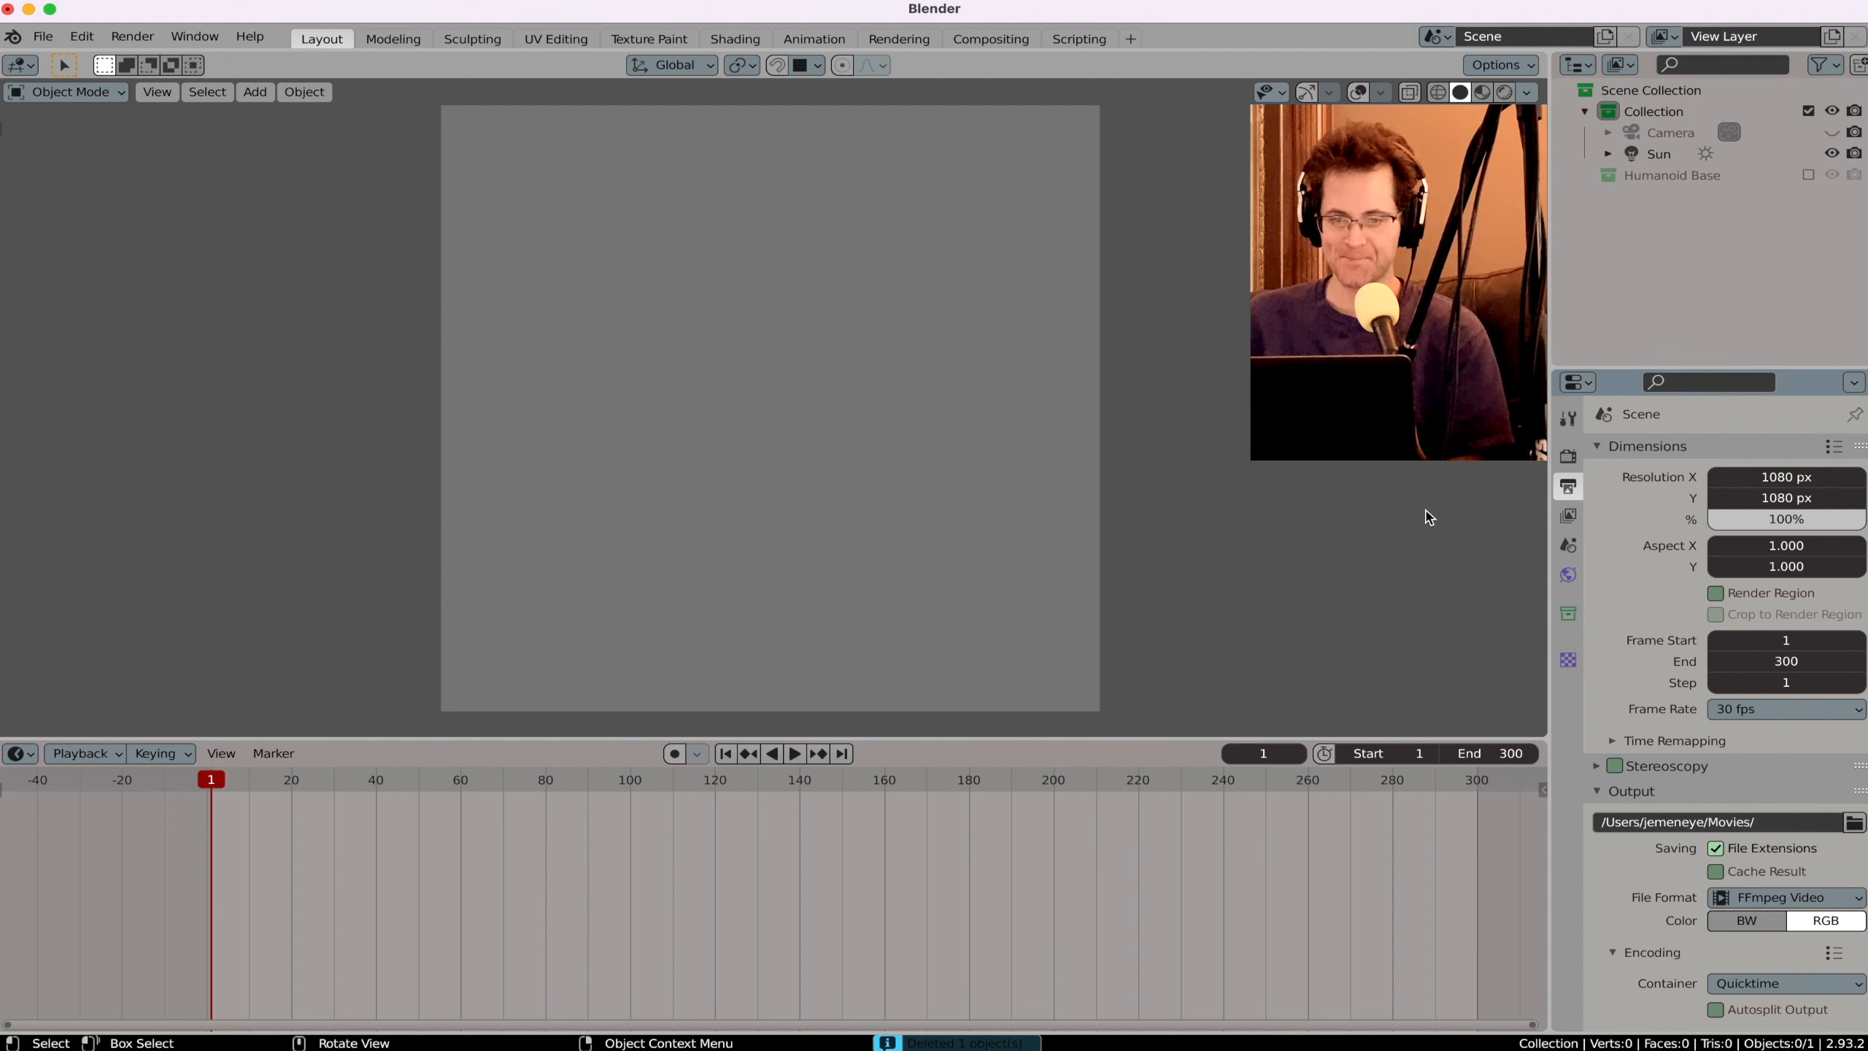
Step: Set the output resolution to 2560 × 1440 px and enlarge the camera frame to fill the viewport
{"action": "left_click", "coordinate": [1809, 475]}
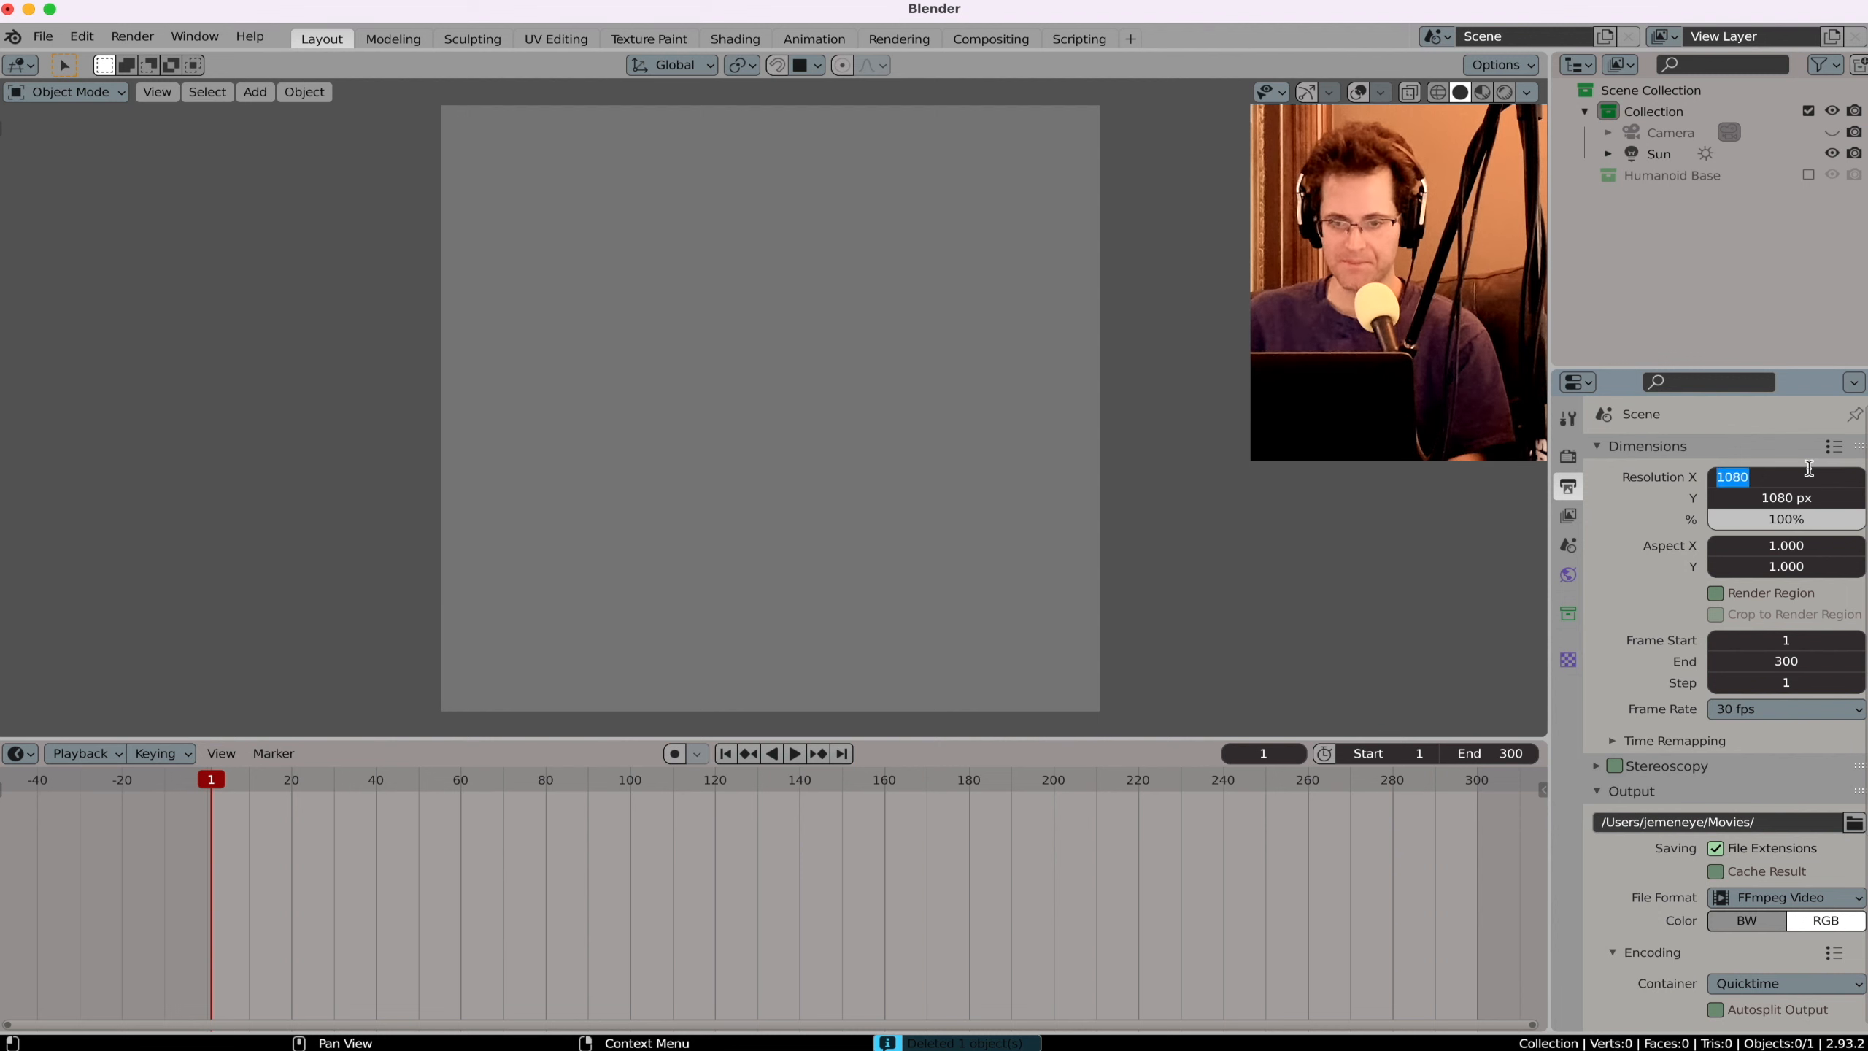
{"action": "type", "text": "2560"}
{"action": "key", "text": "Tab"}
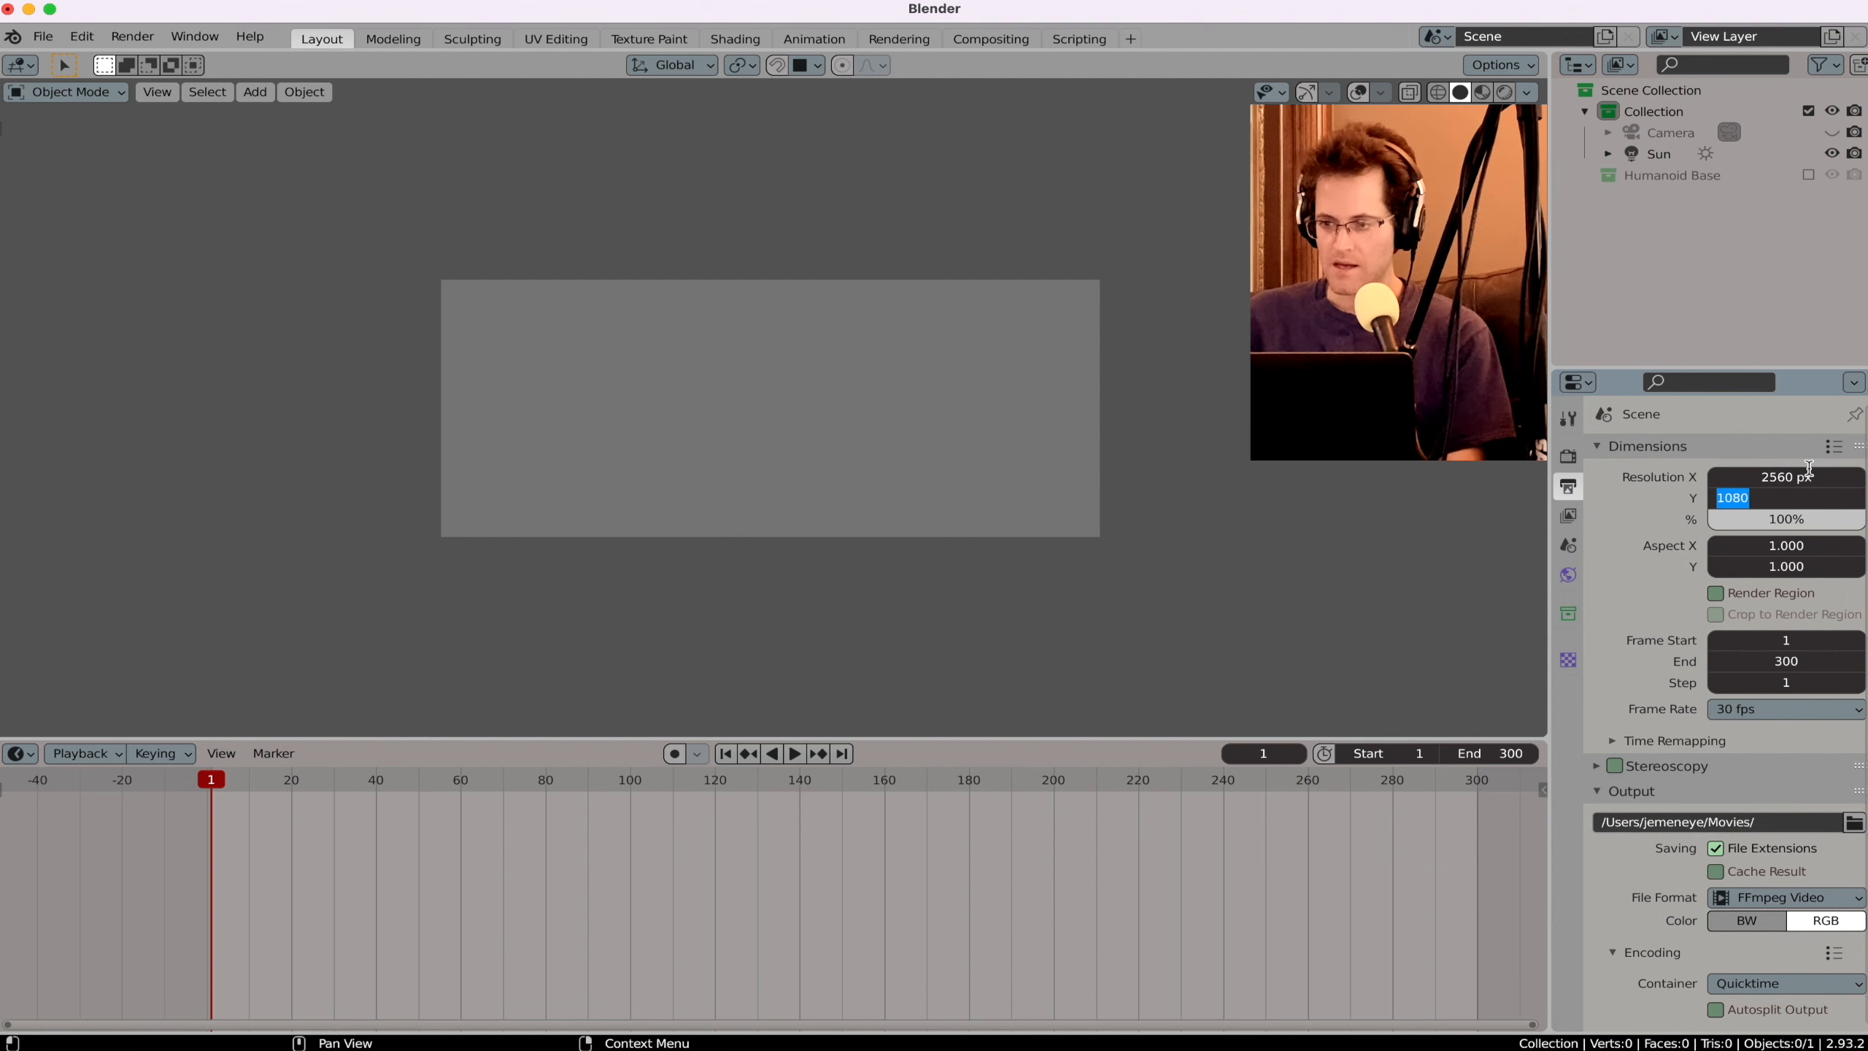
{"action": "type", "text": "1440"}
{"action": "key", "text": "Return"}
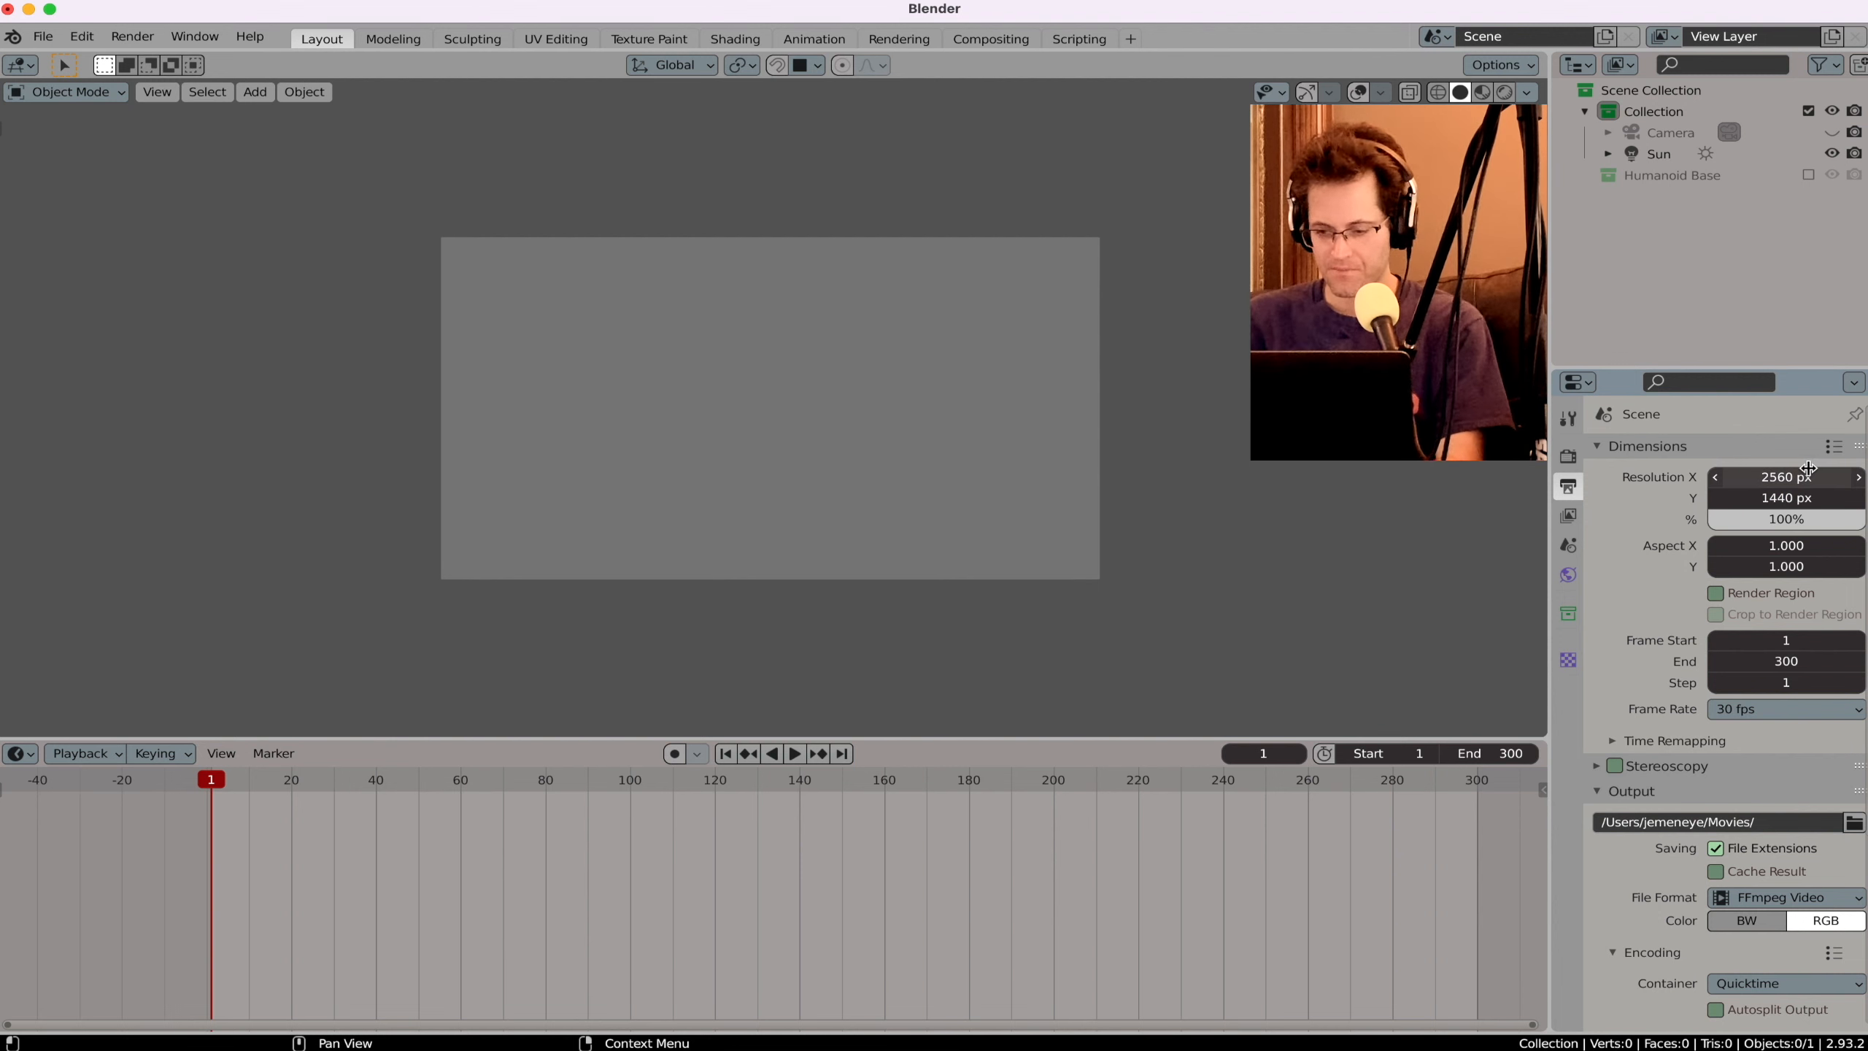
{"action": "scroll", "coordinate": [1238, 384], "scroll_direction": "up", "scroll_amount": 5}
{"action": "scroll", "coordinate": [1238, 388], "scroll_direction": "down", "scroll_amount": 5, "text": "ctrl"}
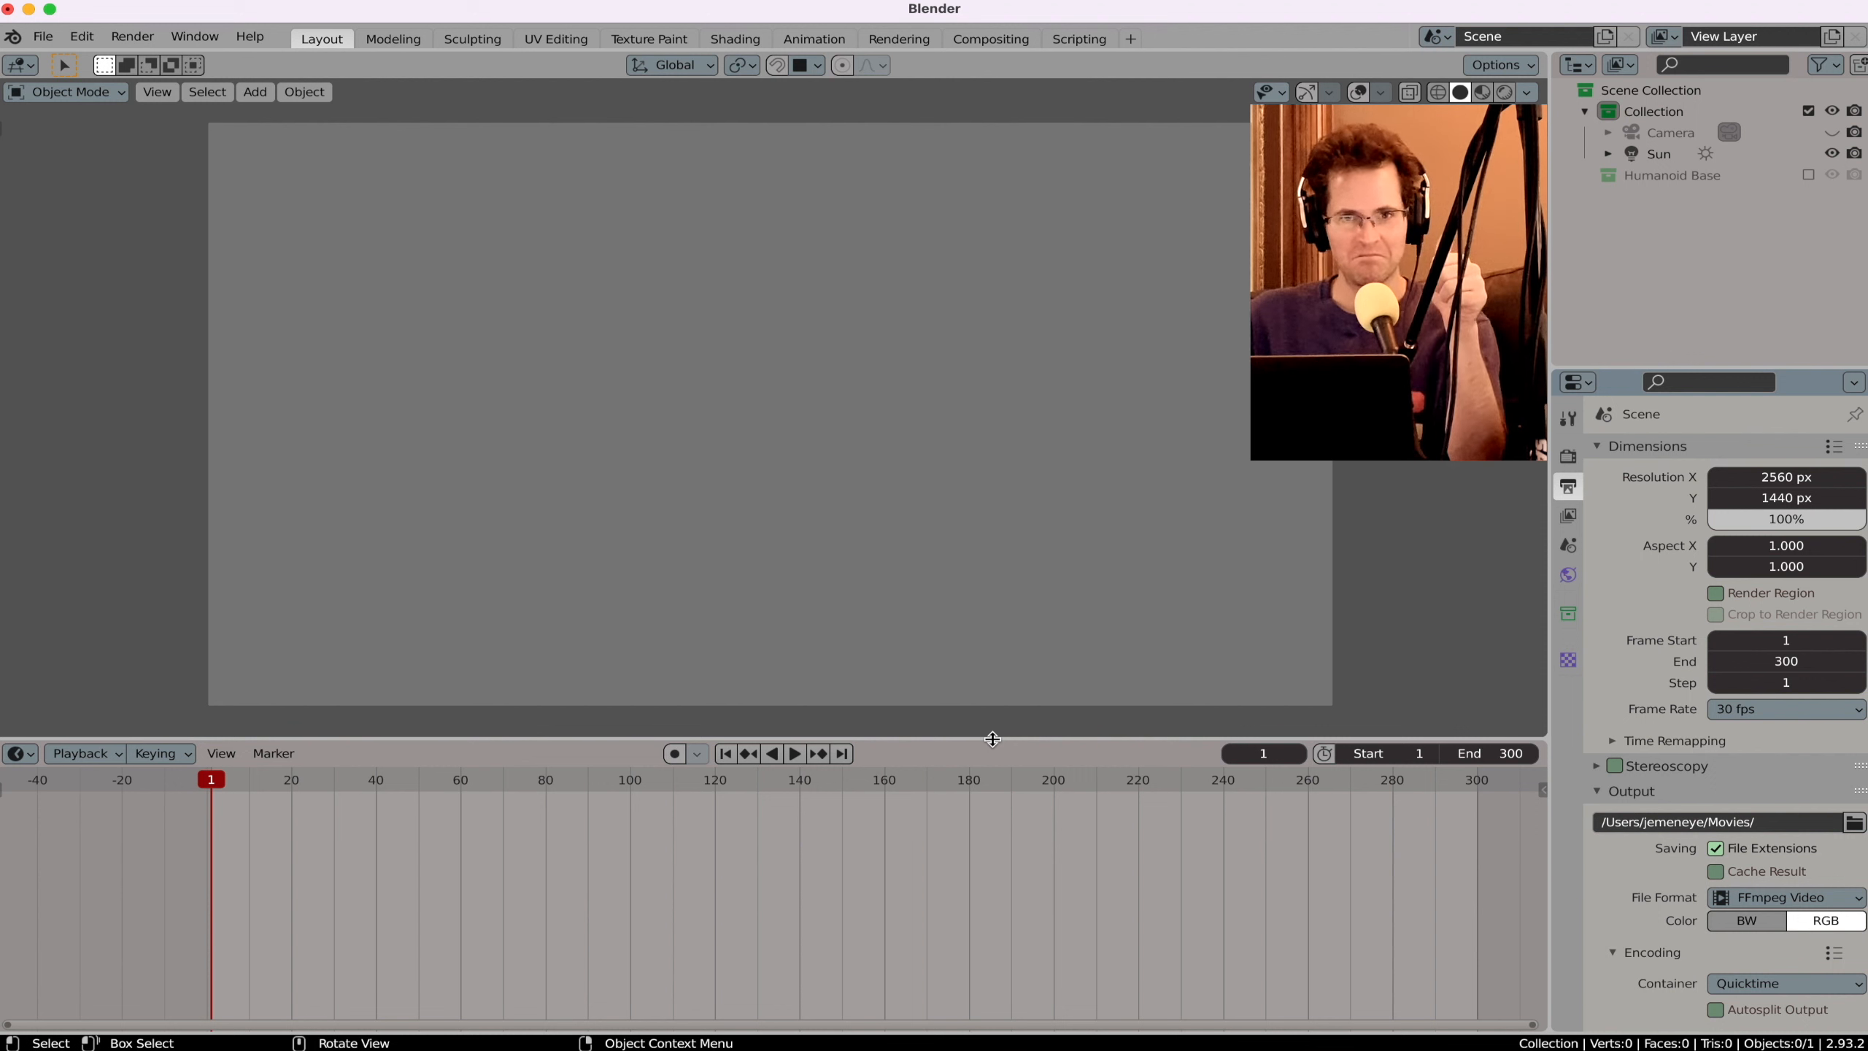
{"action": "key", "text": "shift+a"}
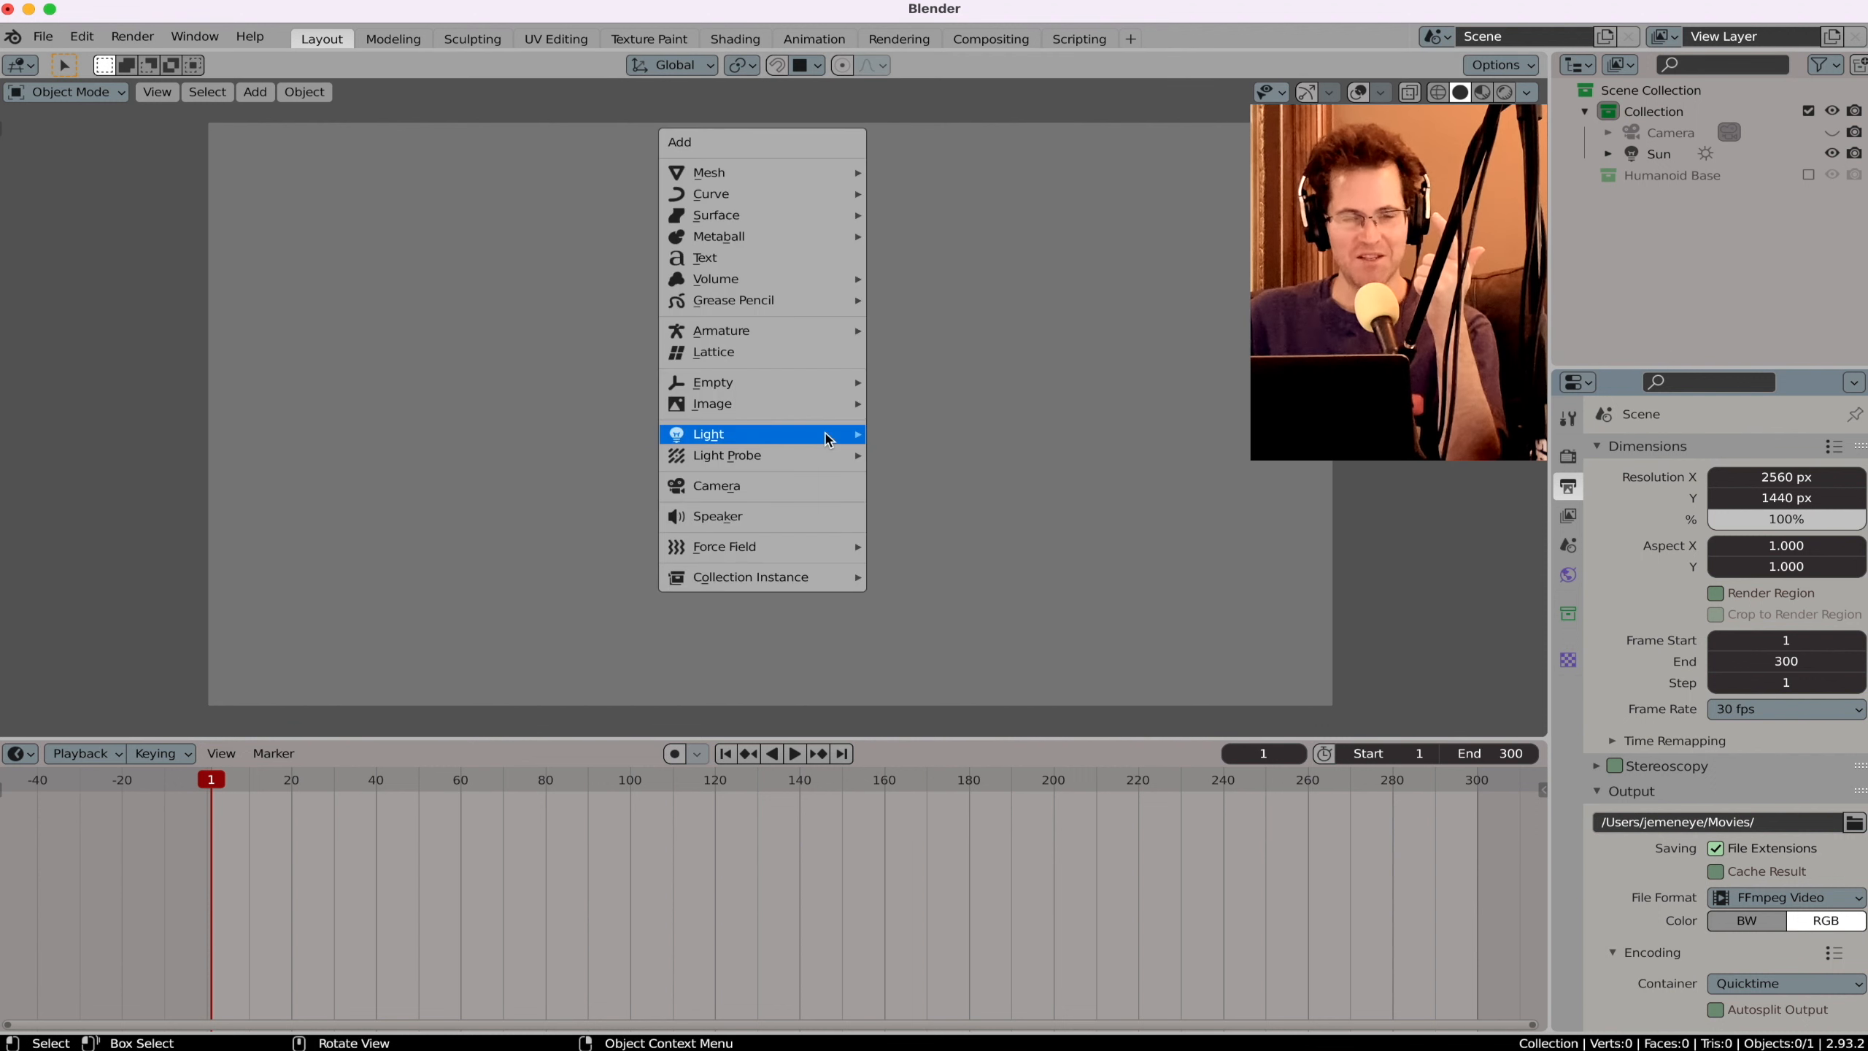
{"action": "mouse_move", "coordinate": [856, 173]}
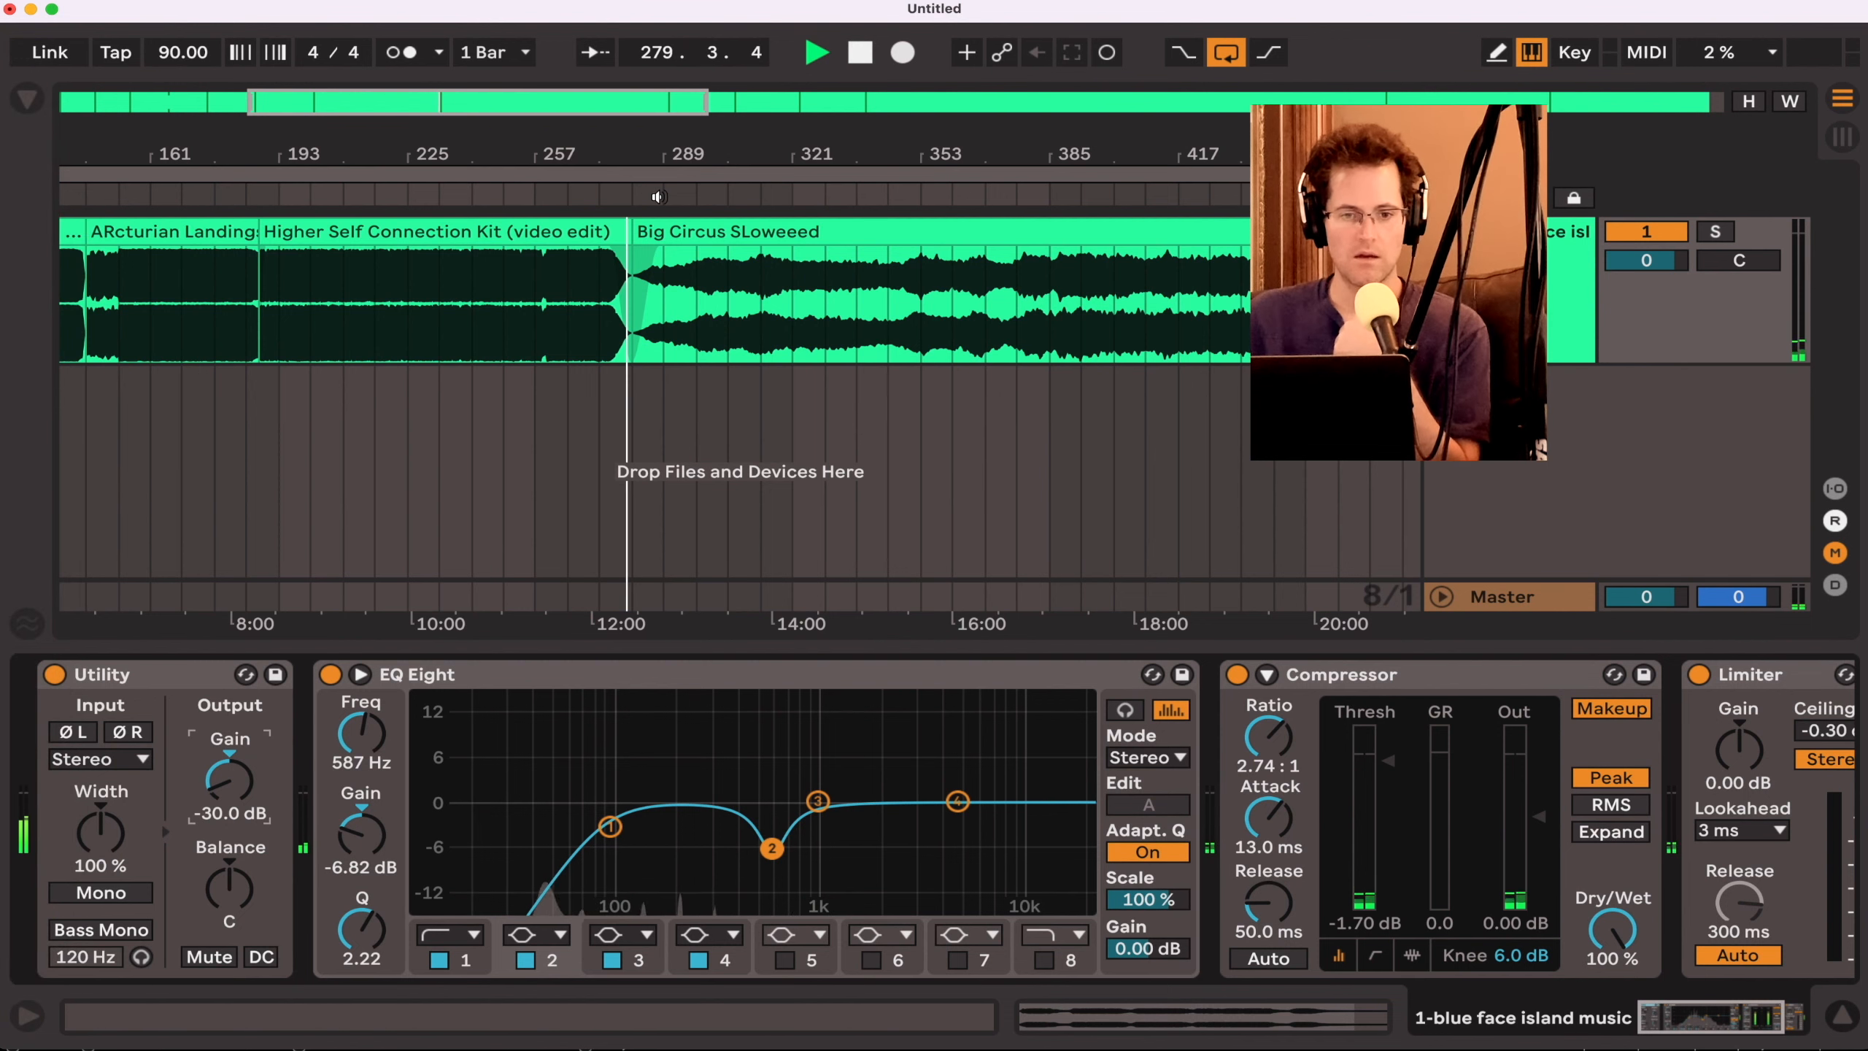
{"action": "left_click", "coordinate": [30, 9]}
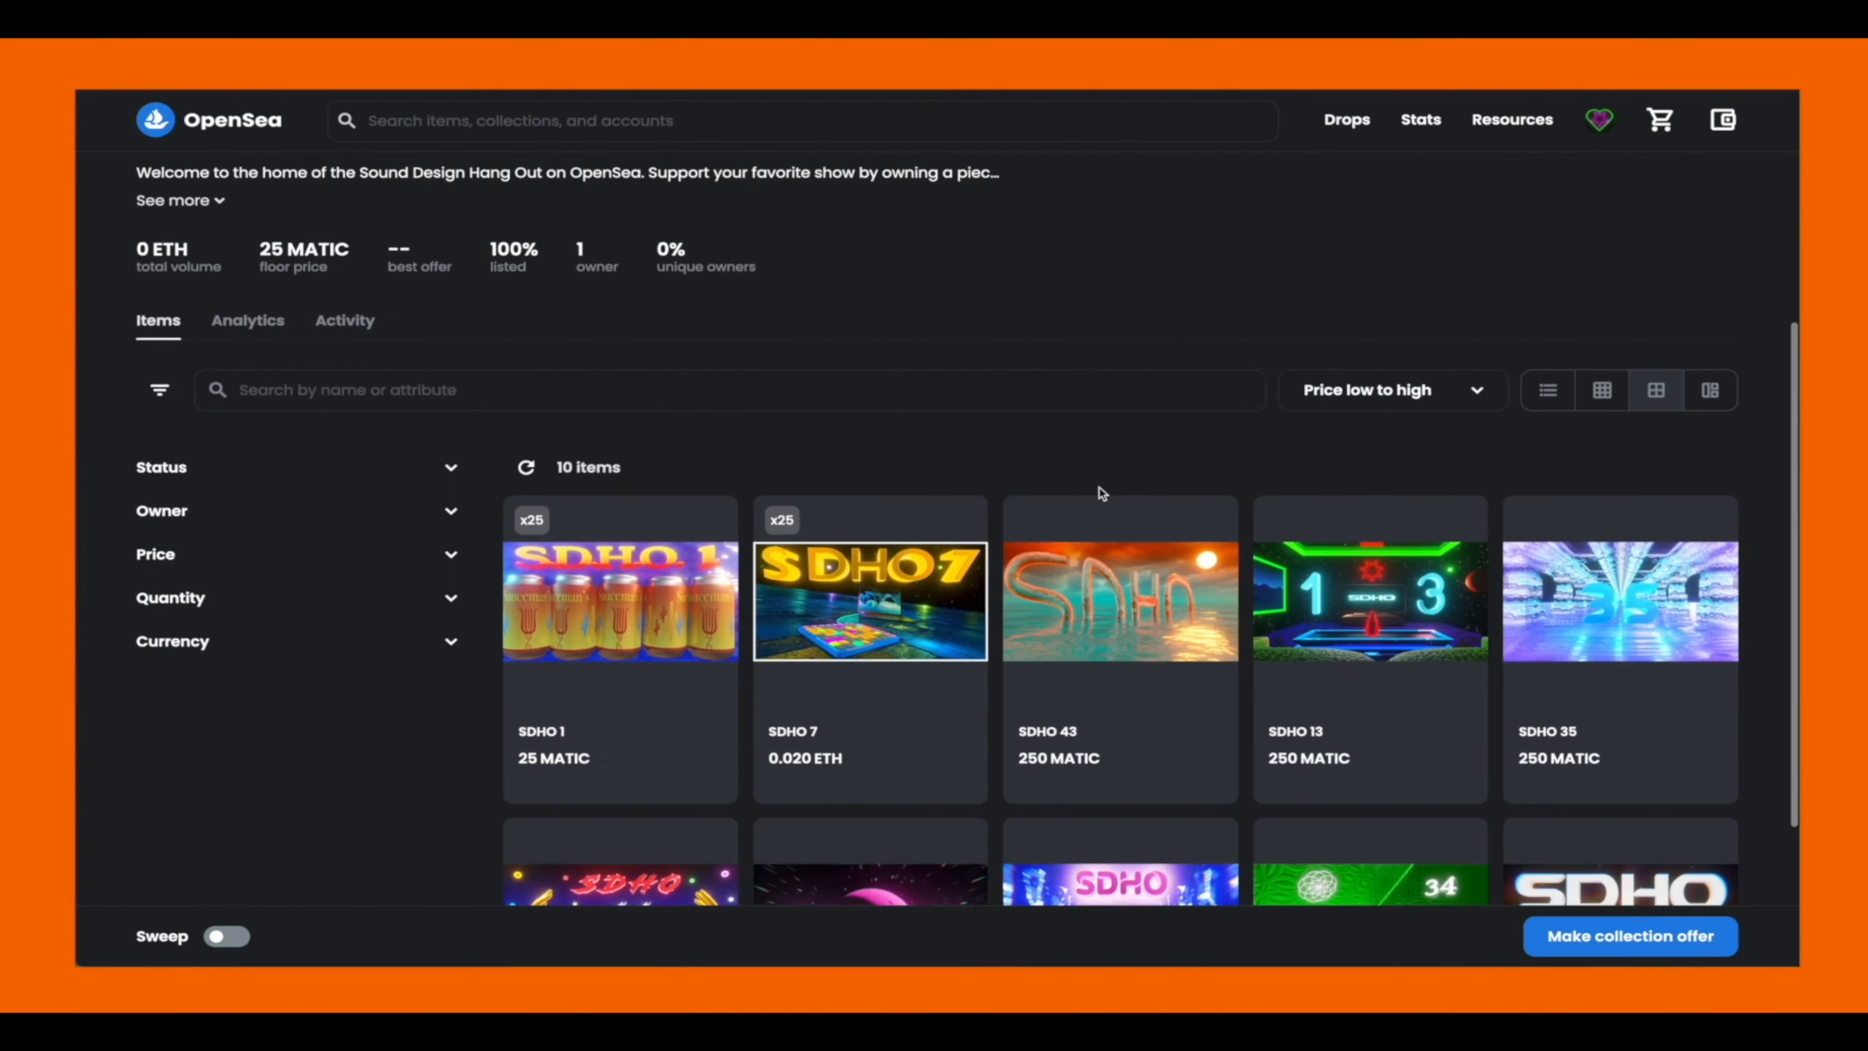
{"action": "scroll", "coordinate": [1030, 501], "scroll_direction": "down", "scroll_amount": 3}
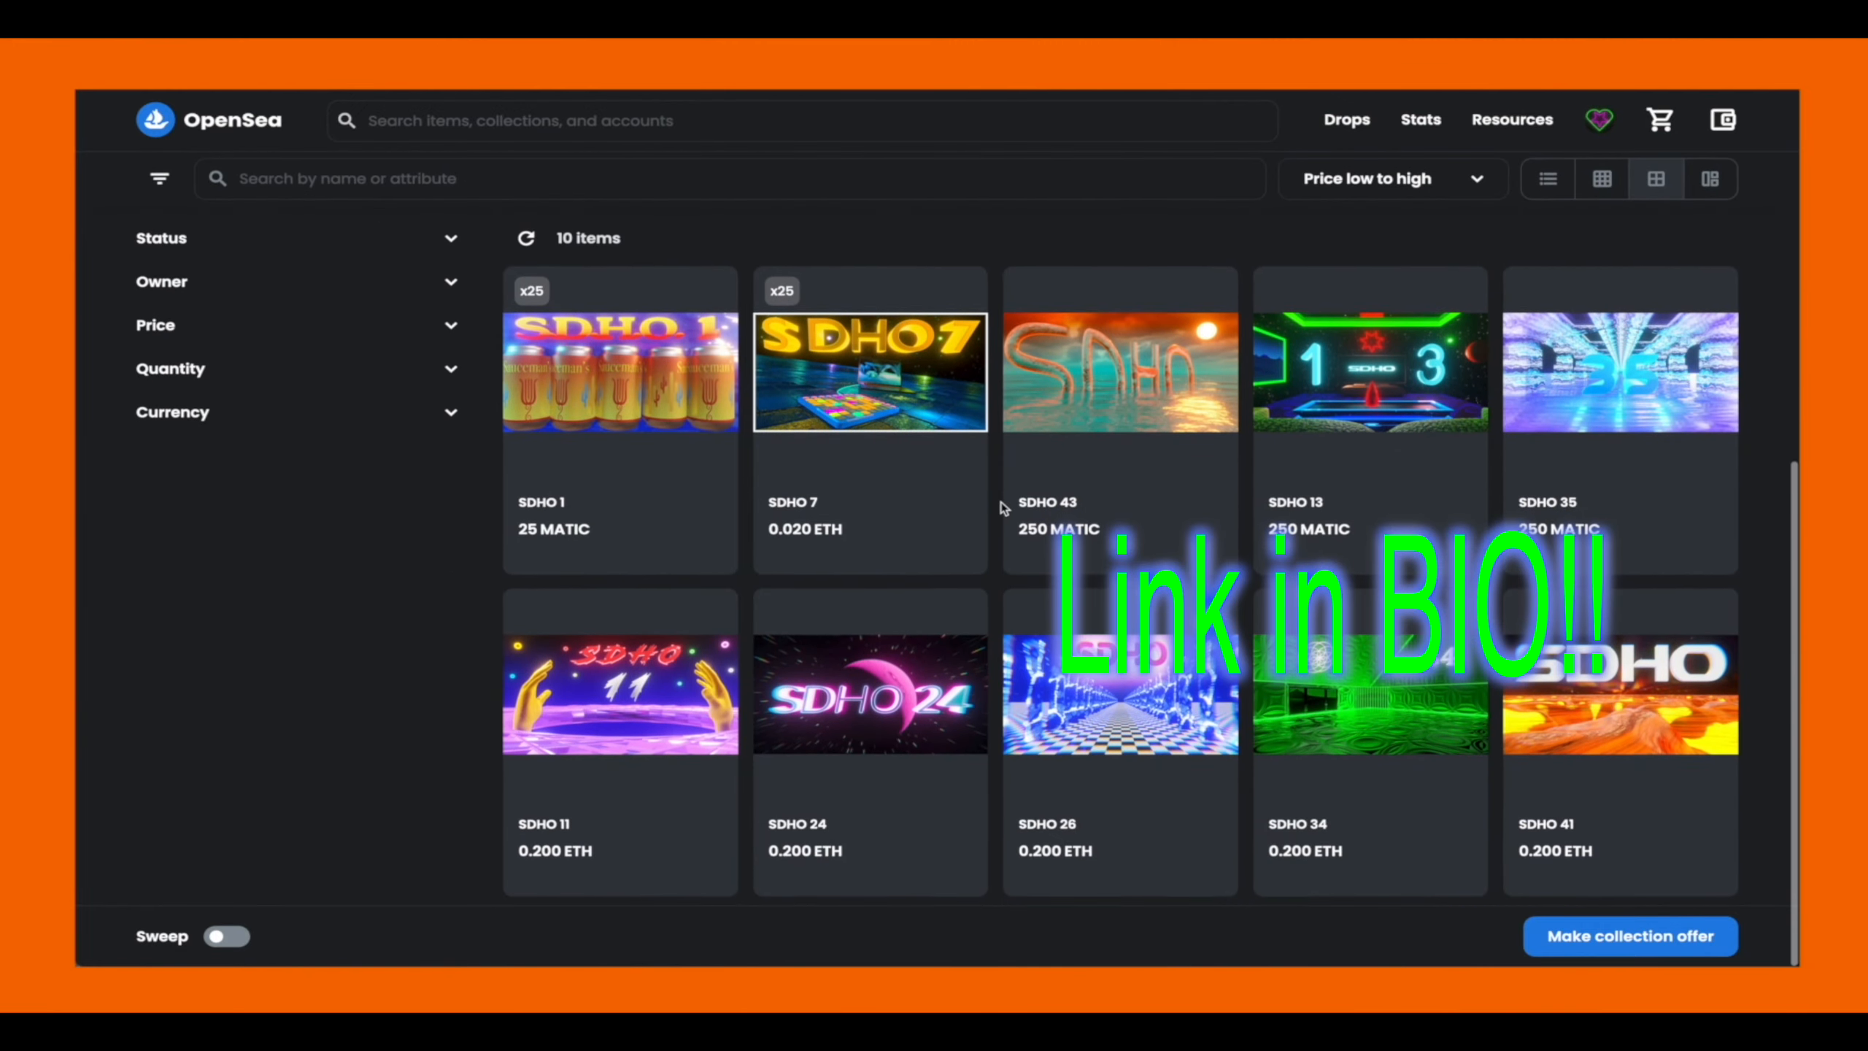
{"action": "left_click", "coordinate": [1014, 519]}
{"action": "scroll", "coordinate": [1284, 288], "scroll_direction": "up", "scroll_amount": 2}
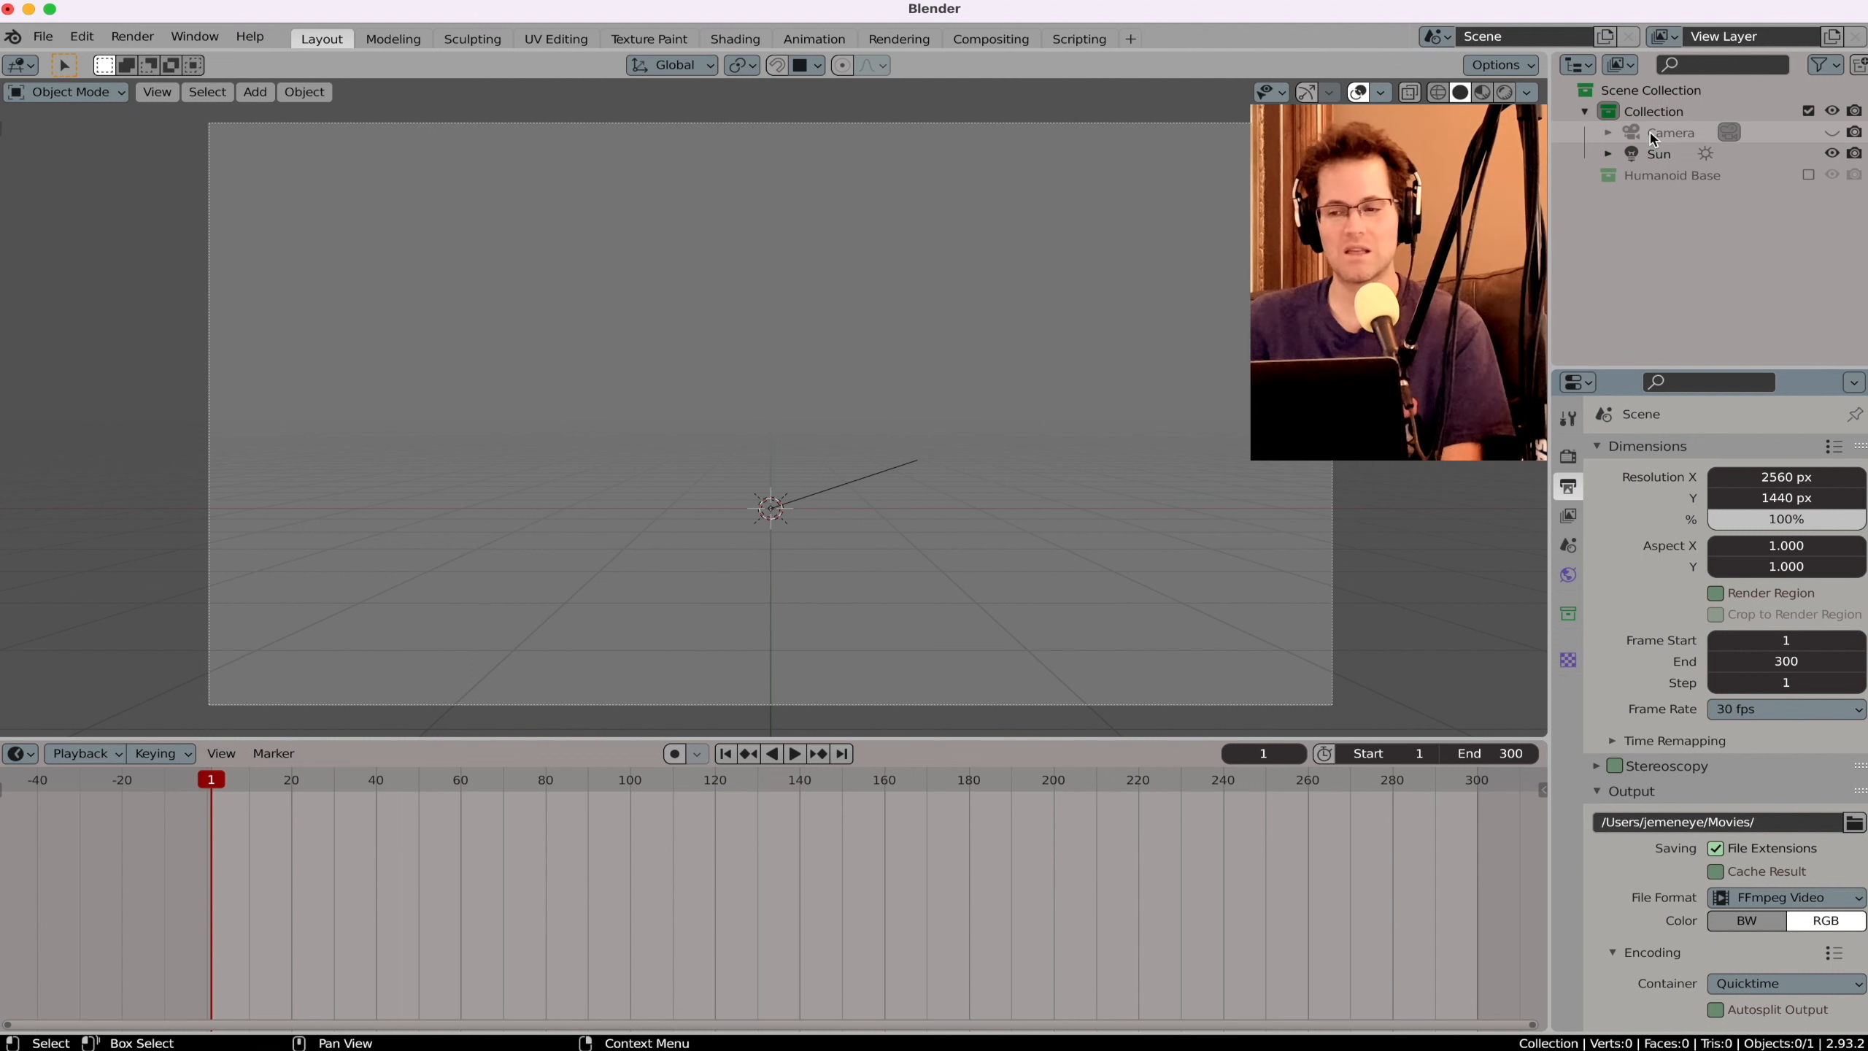
Step: Set the camera's passepartout opacity to 1.000 in its viewport display settings
{"action": "left_click", "coordinate": [1651, 155]}
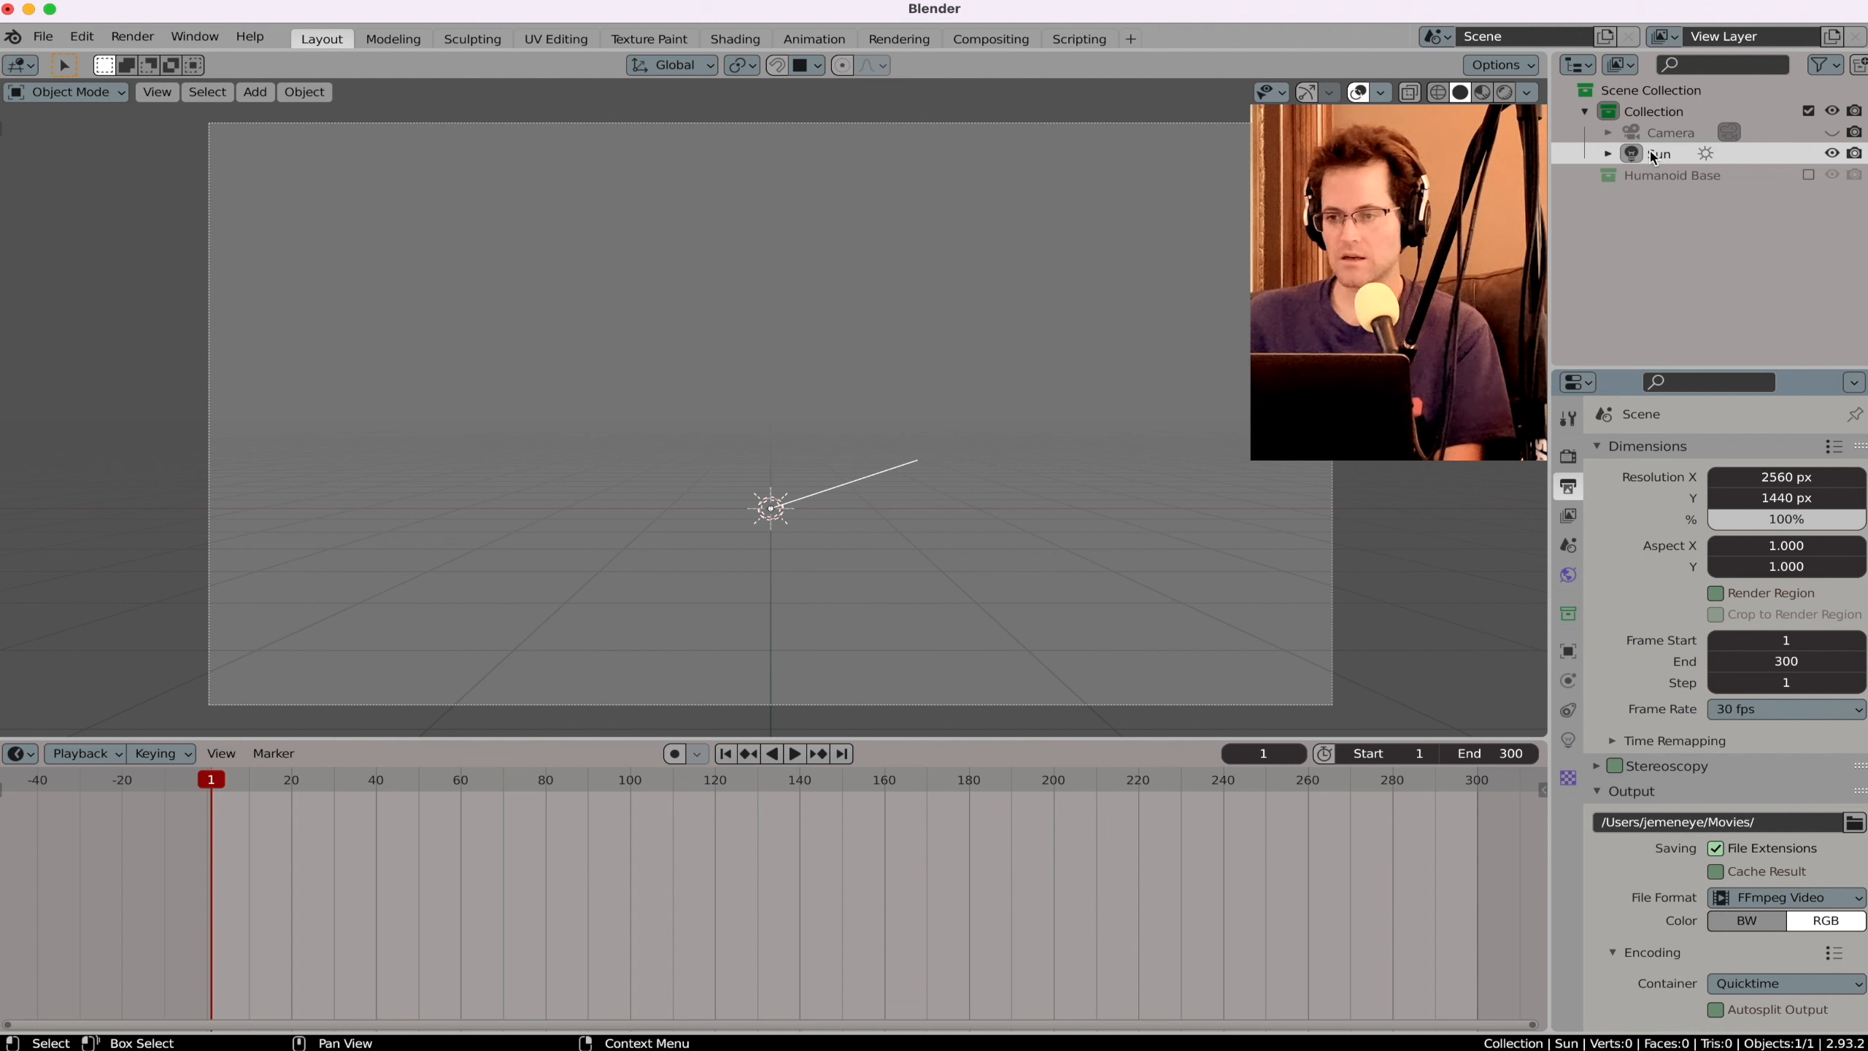
{"action": "left_click", "coordinate": [1664, 133]}
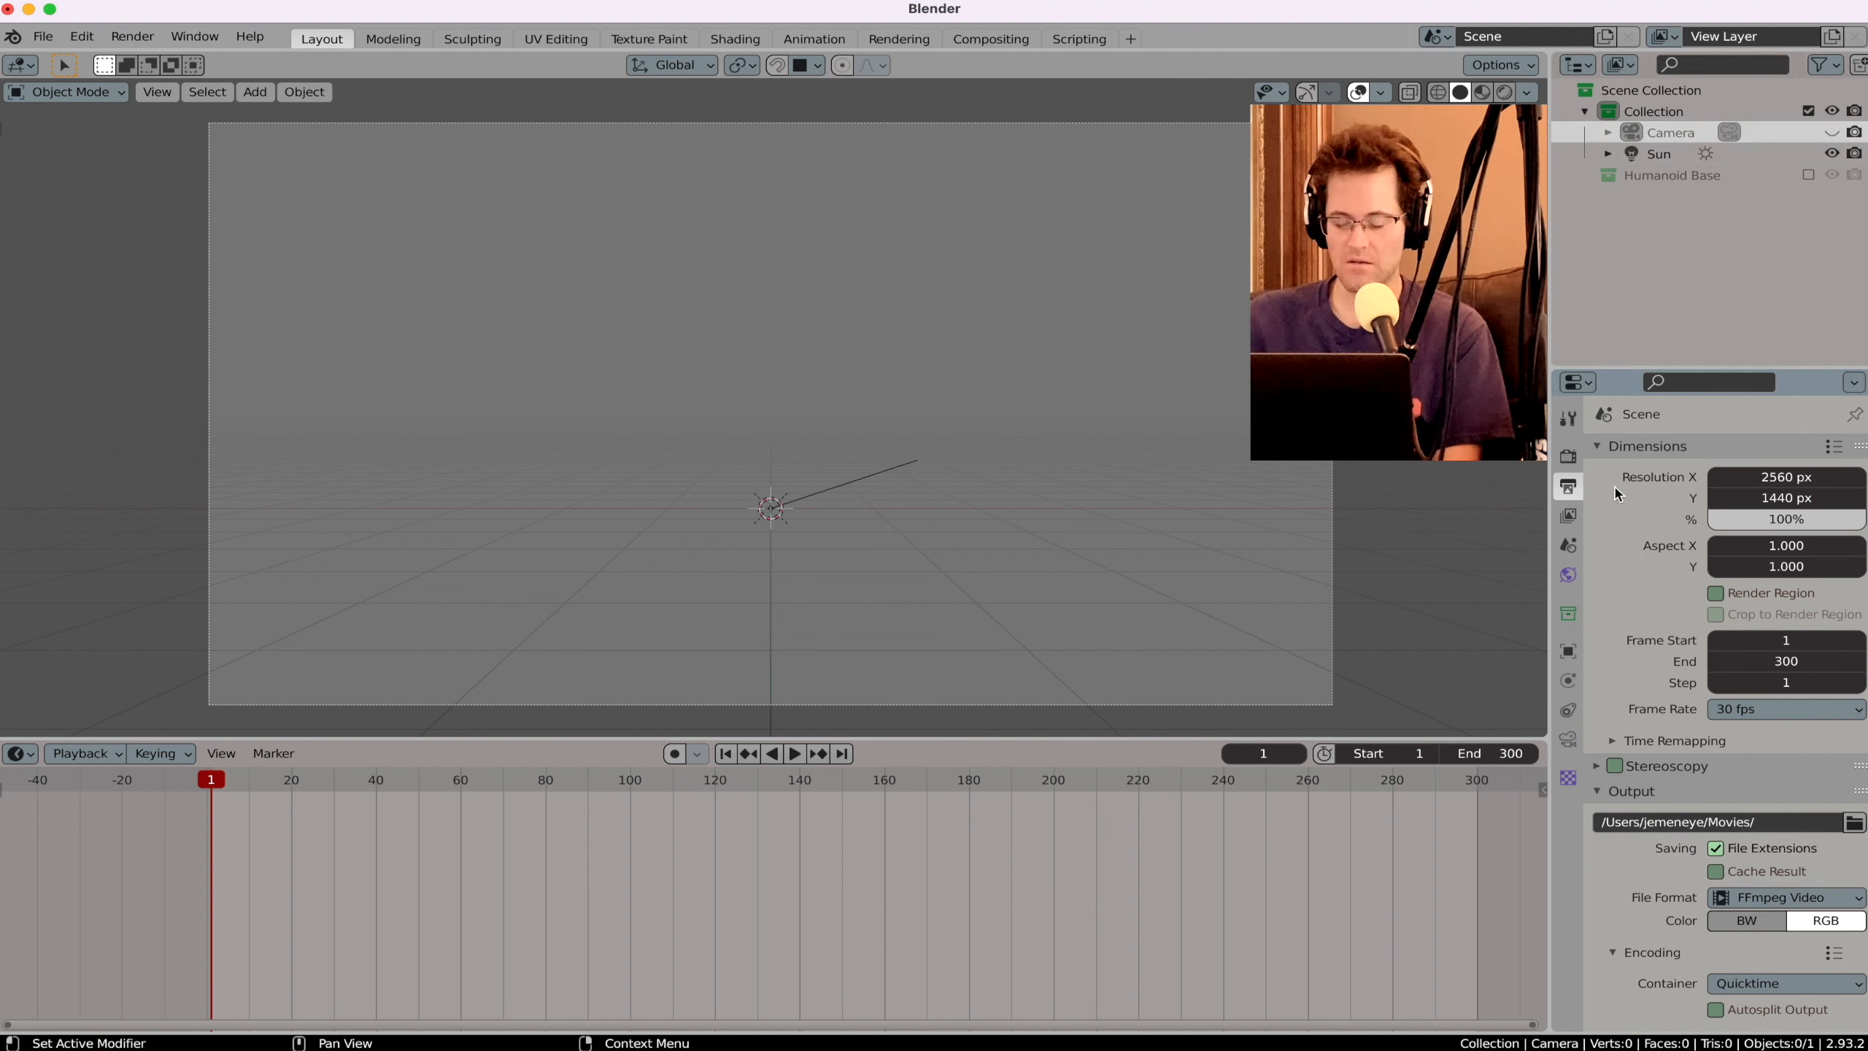
{"action": "left_click", "coordinate": [1574, 739]}
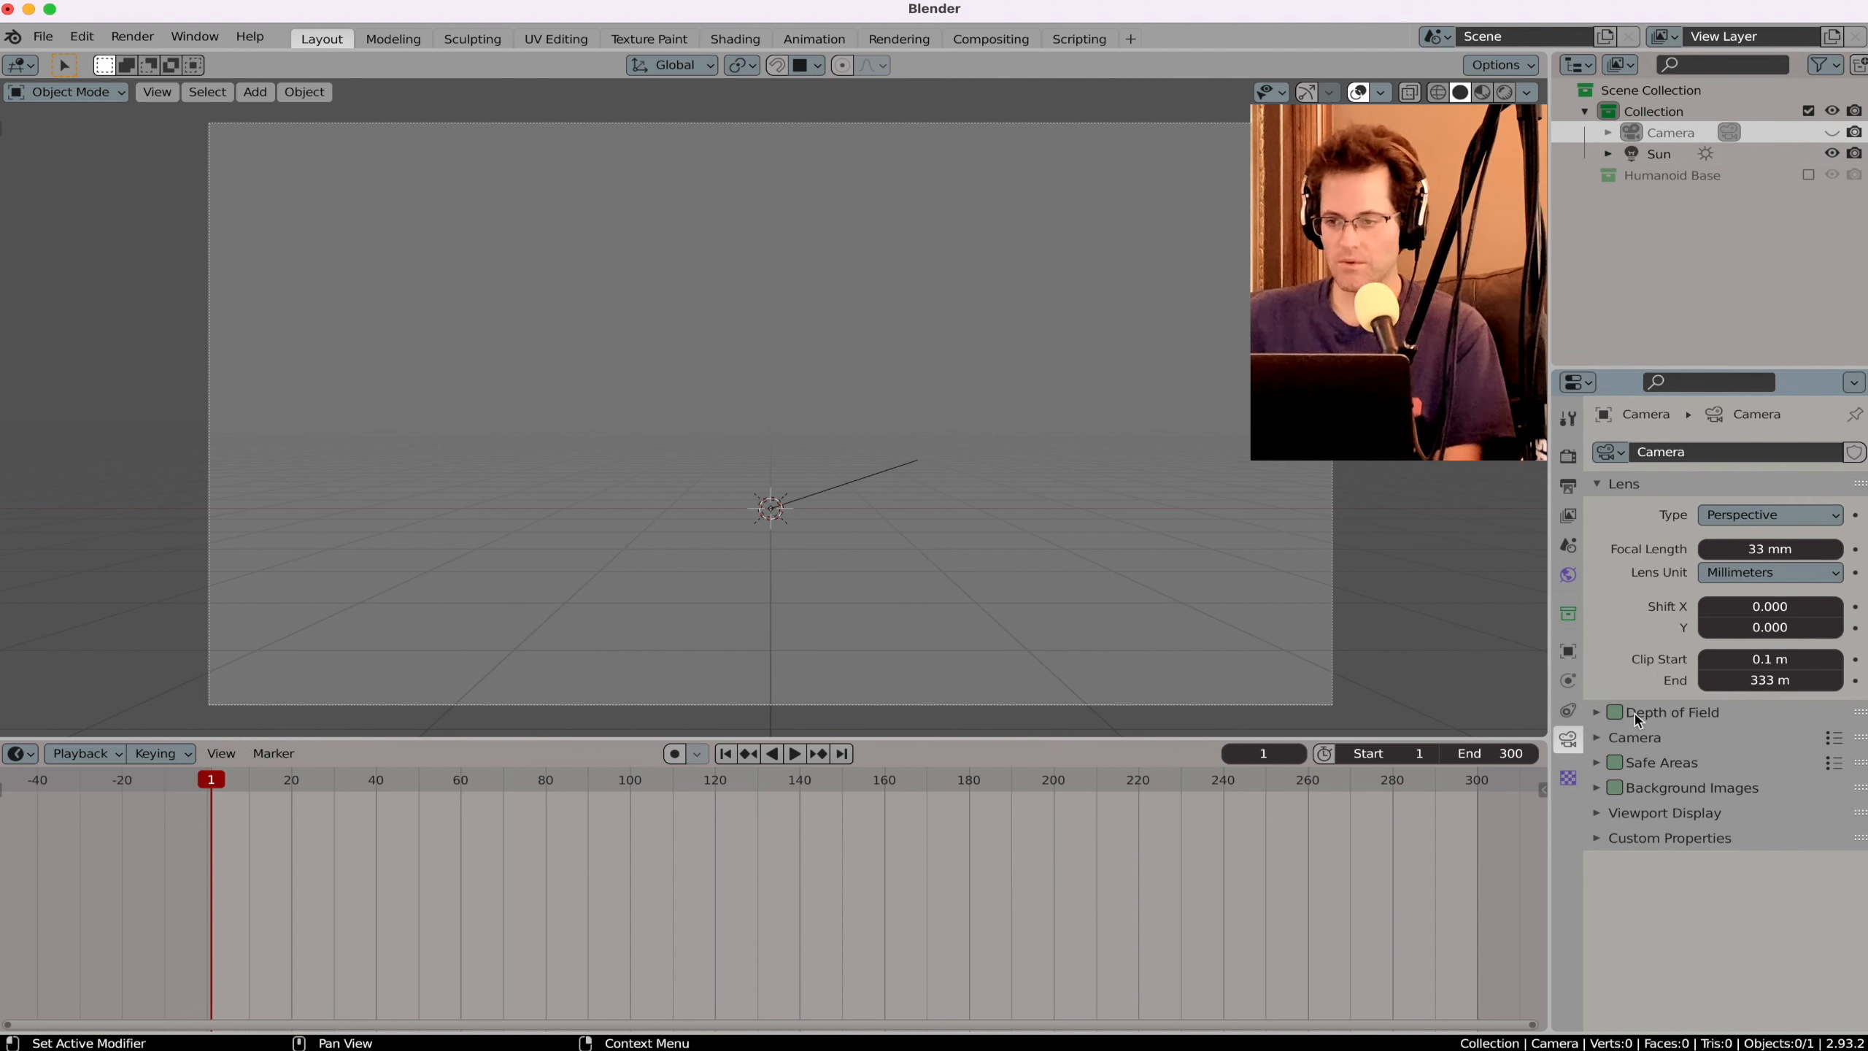
{"action": "left_click", "coordinate": [1609, 738]}
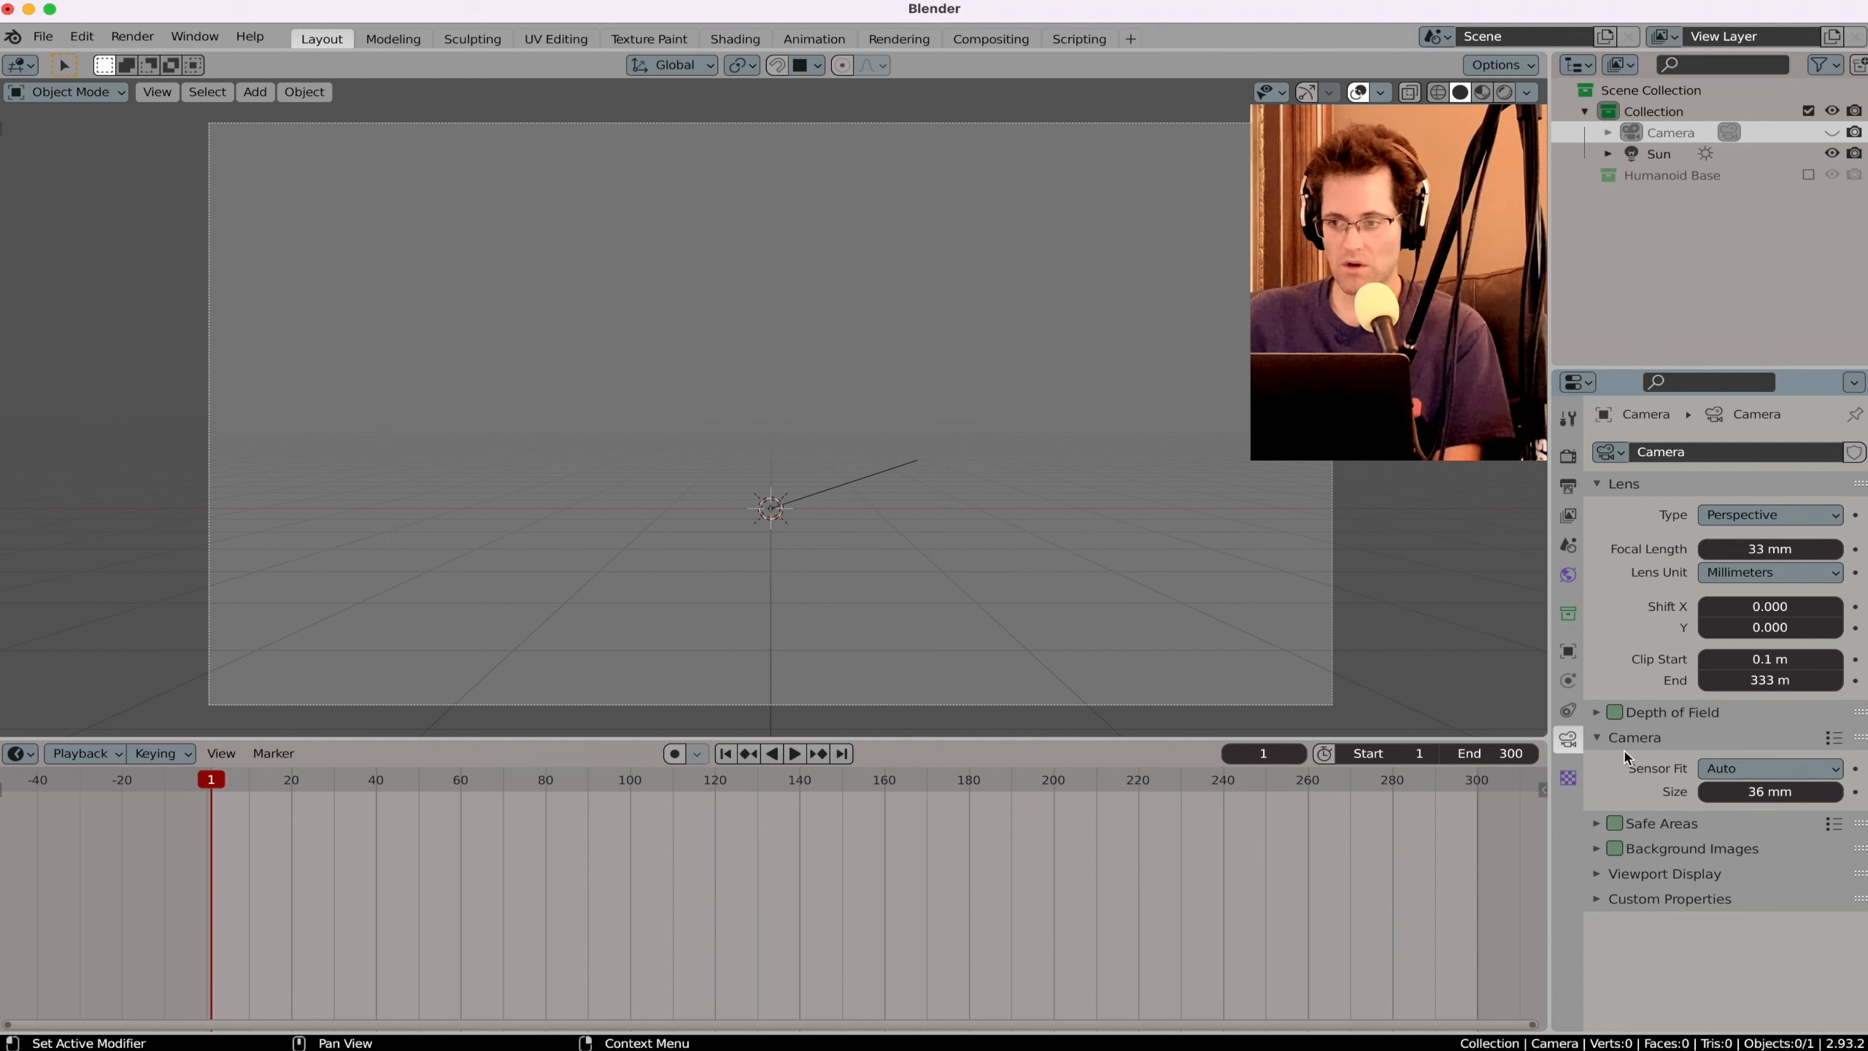
{"action": "left_click", "coordinate": [1611, 876]}
{"action": "scroll", "coordinate": [1684, 896], "scroll_direction": "down", "scroll_amount": 2}
{"action": "left_click_drag", "start_coordinate": [1758, 962], "coordinate": [1847, 970]}
{"action": "scroll", "coordinate": [1227, 515], "scroll_direction": "up", "scroll_amount": 1}
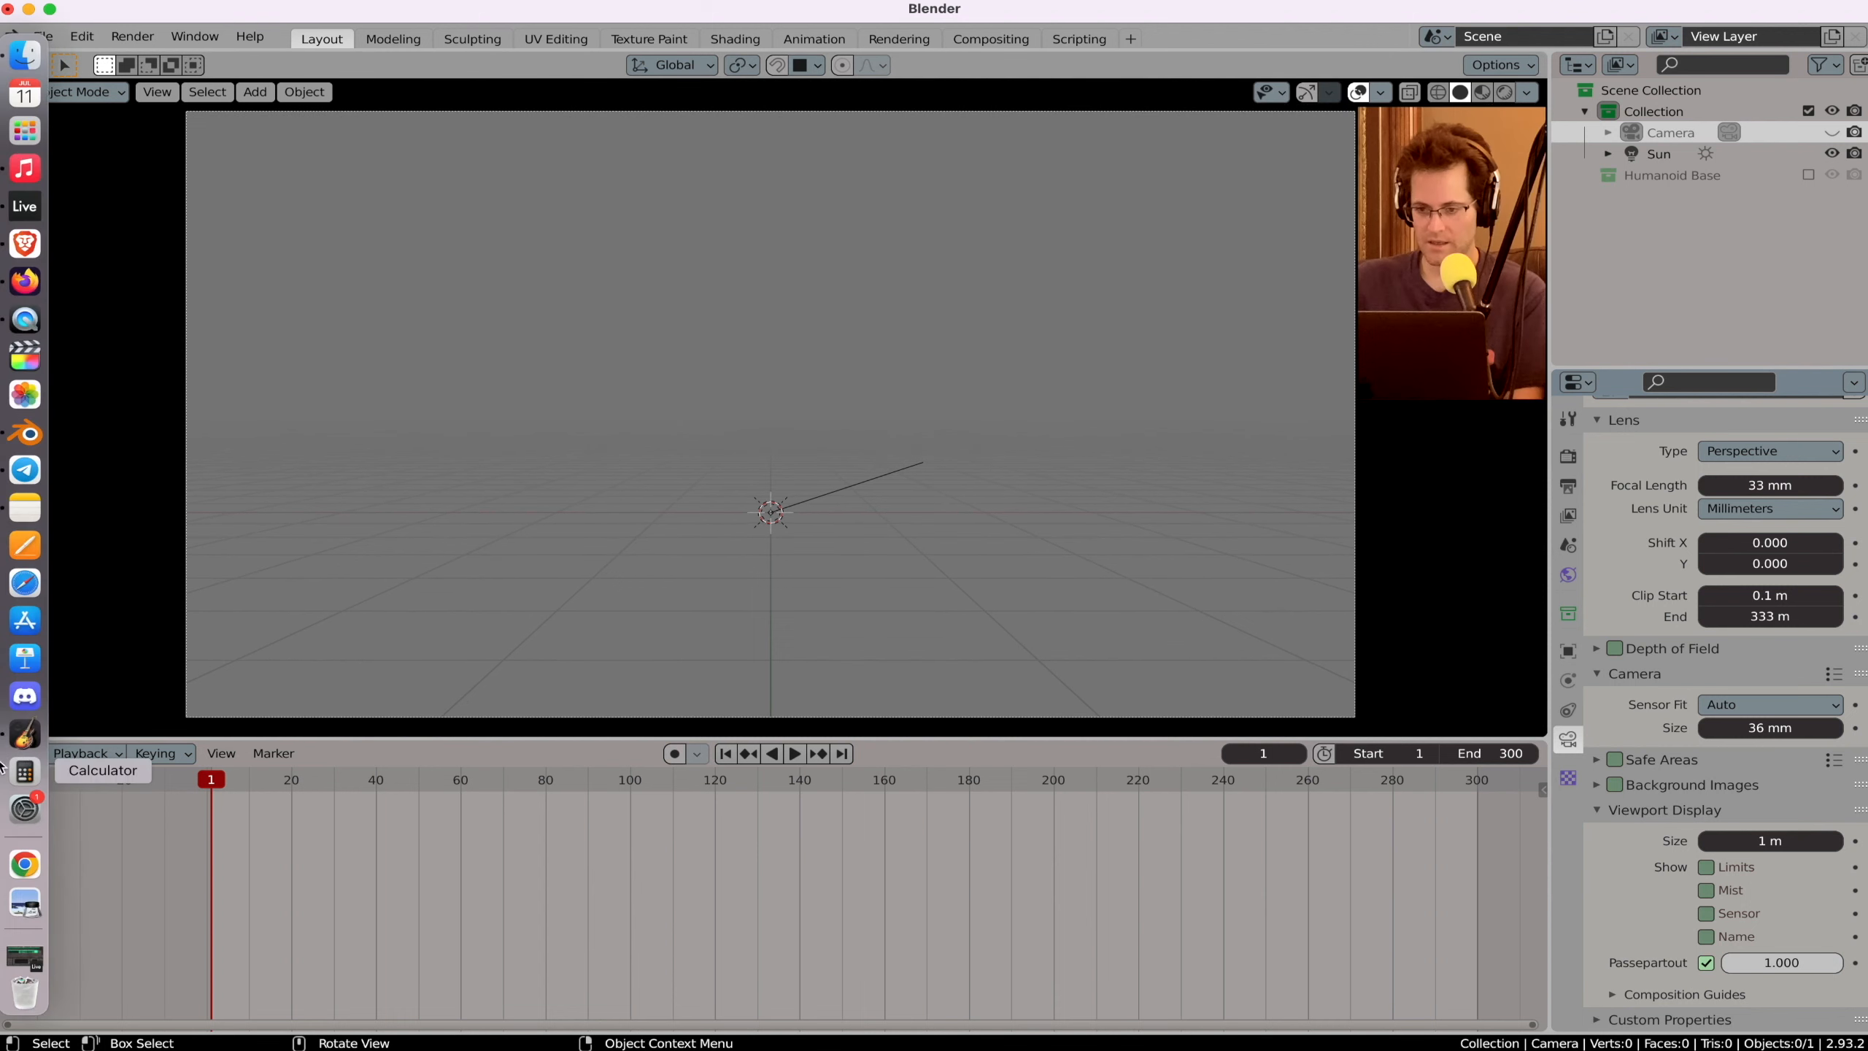
Step: Change the timeline area into a Shader Editor
{"action": "left_click", "coordinate": [31, 766]}
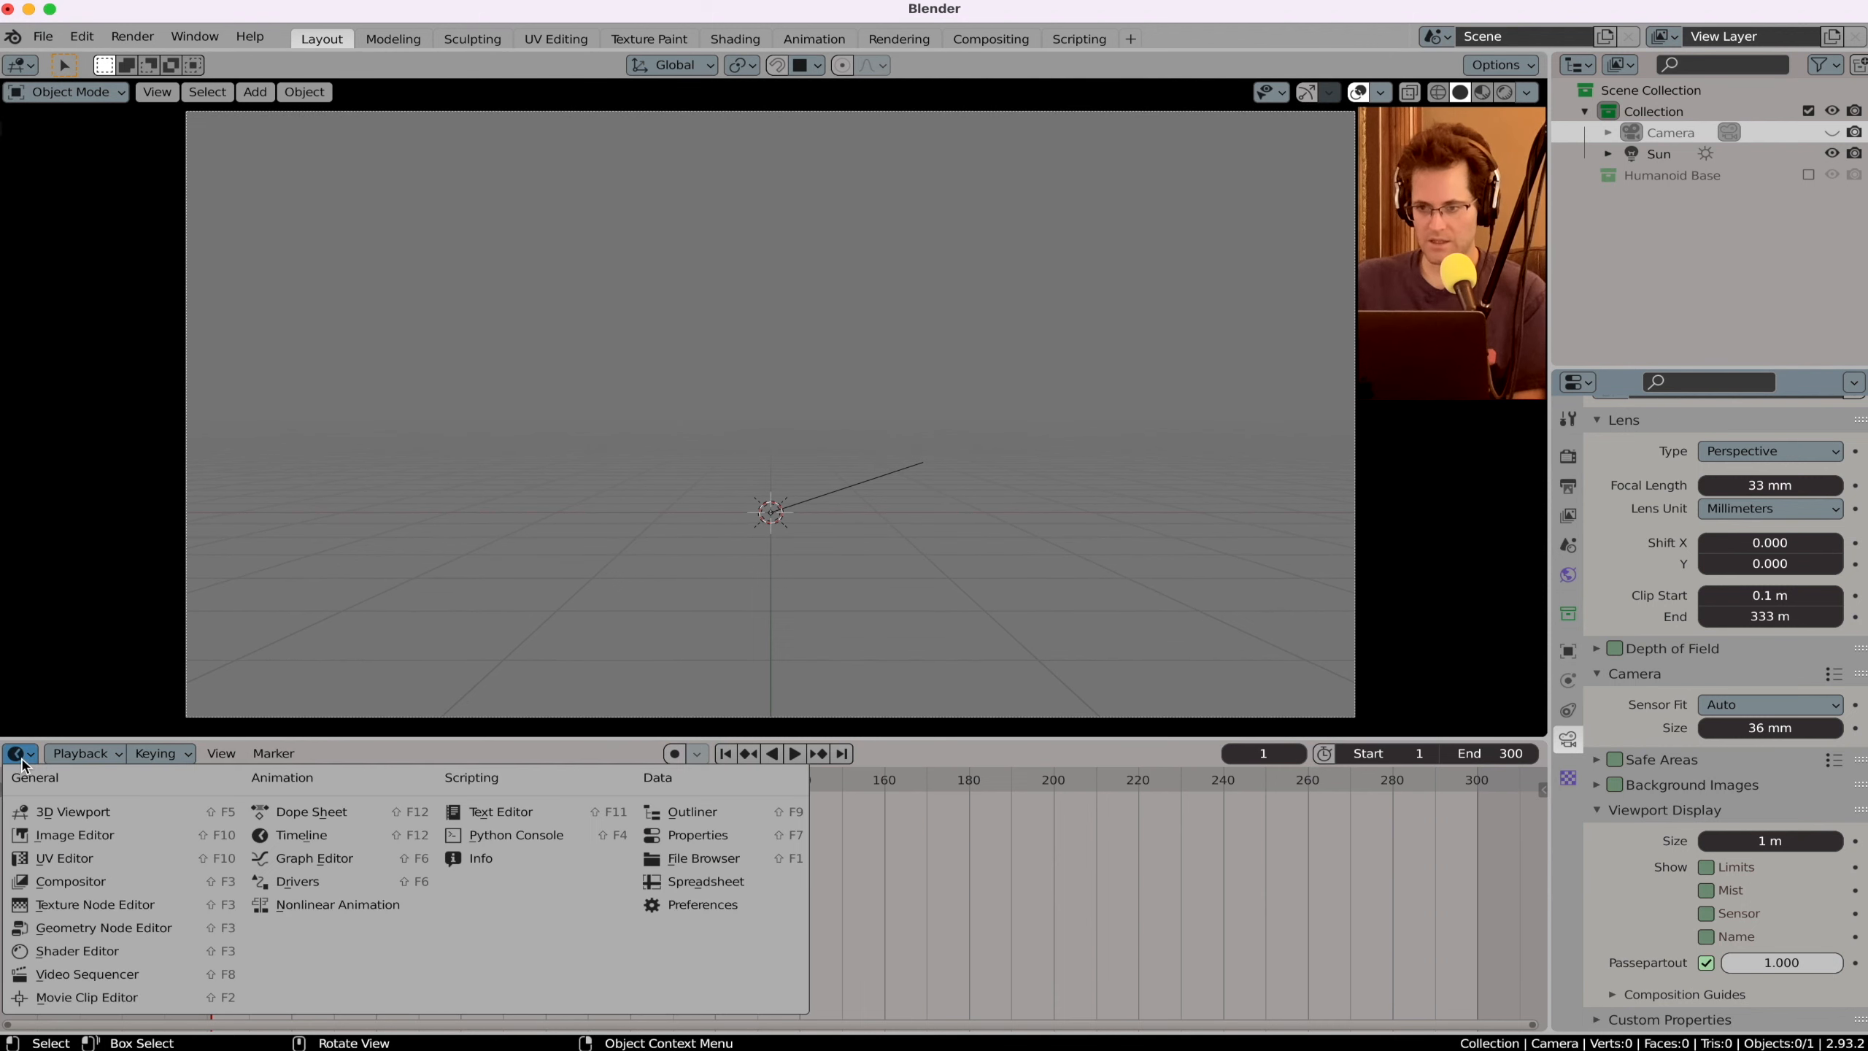
{"action": "left_click", "coordinate": [70, 955]}
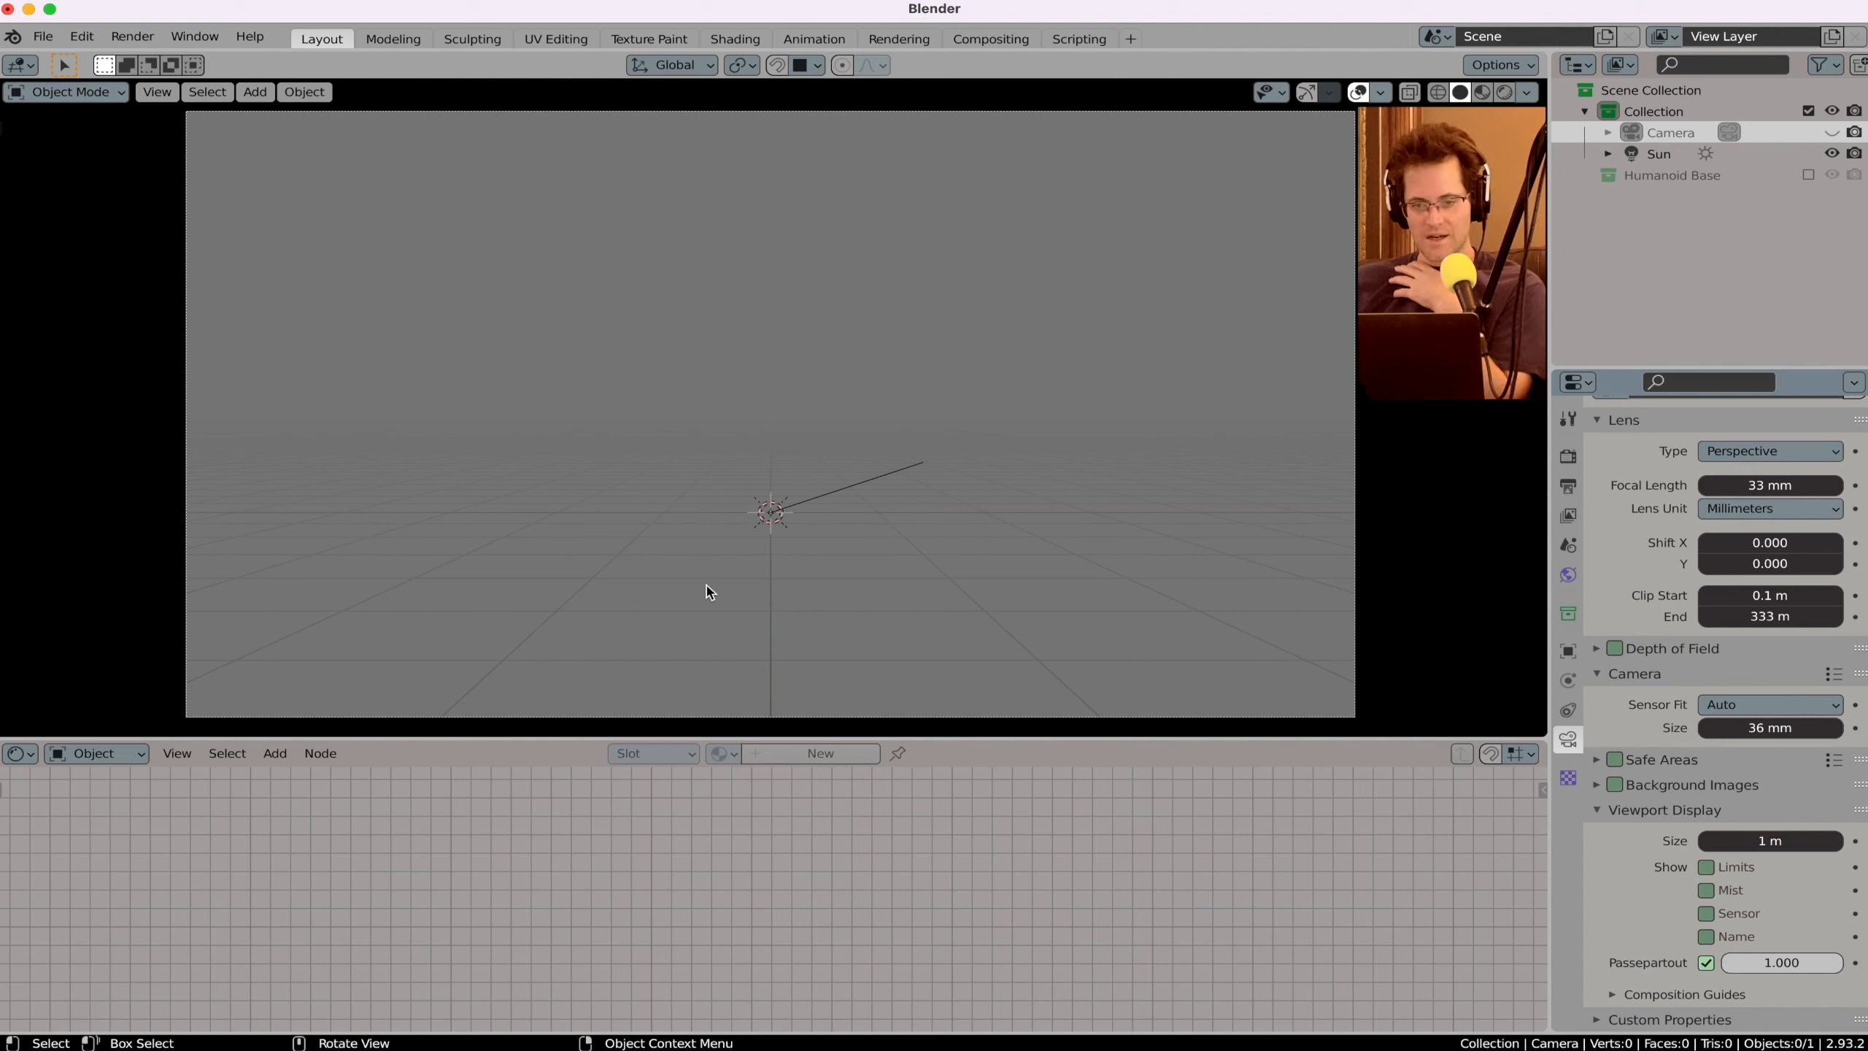
Step: Add a 2 m plane mesh at the world origin and collapse its creation settings
{"action": "key", "text": "shift+a"}
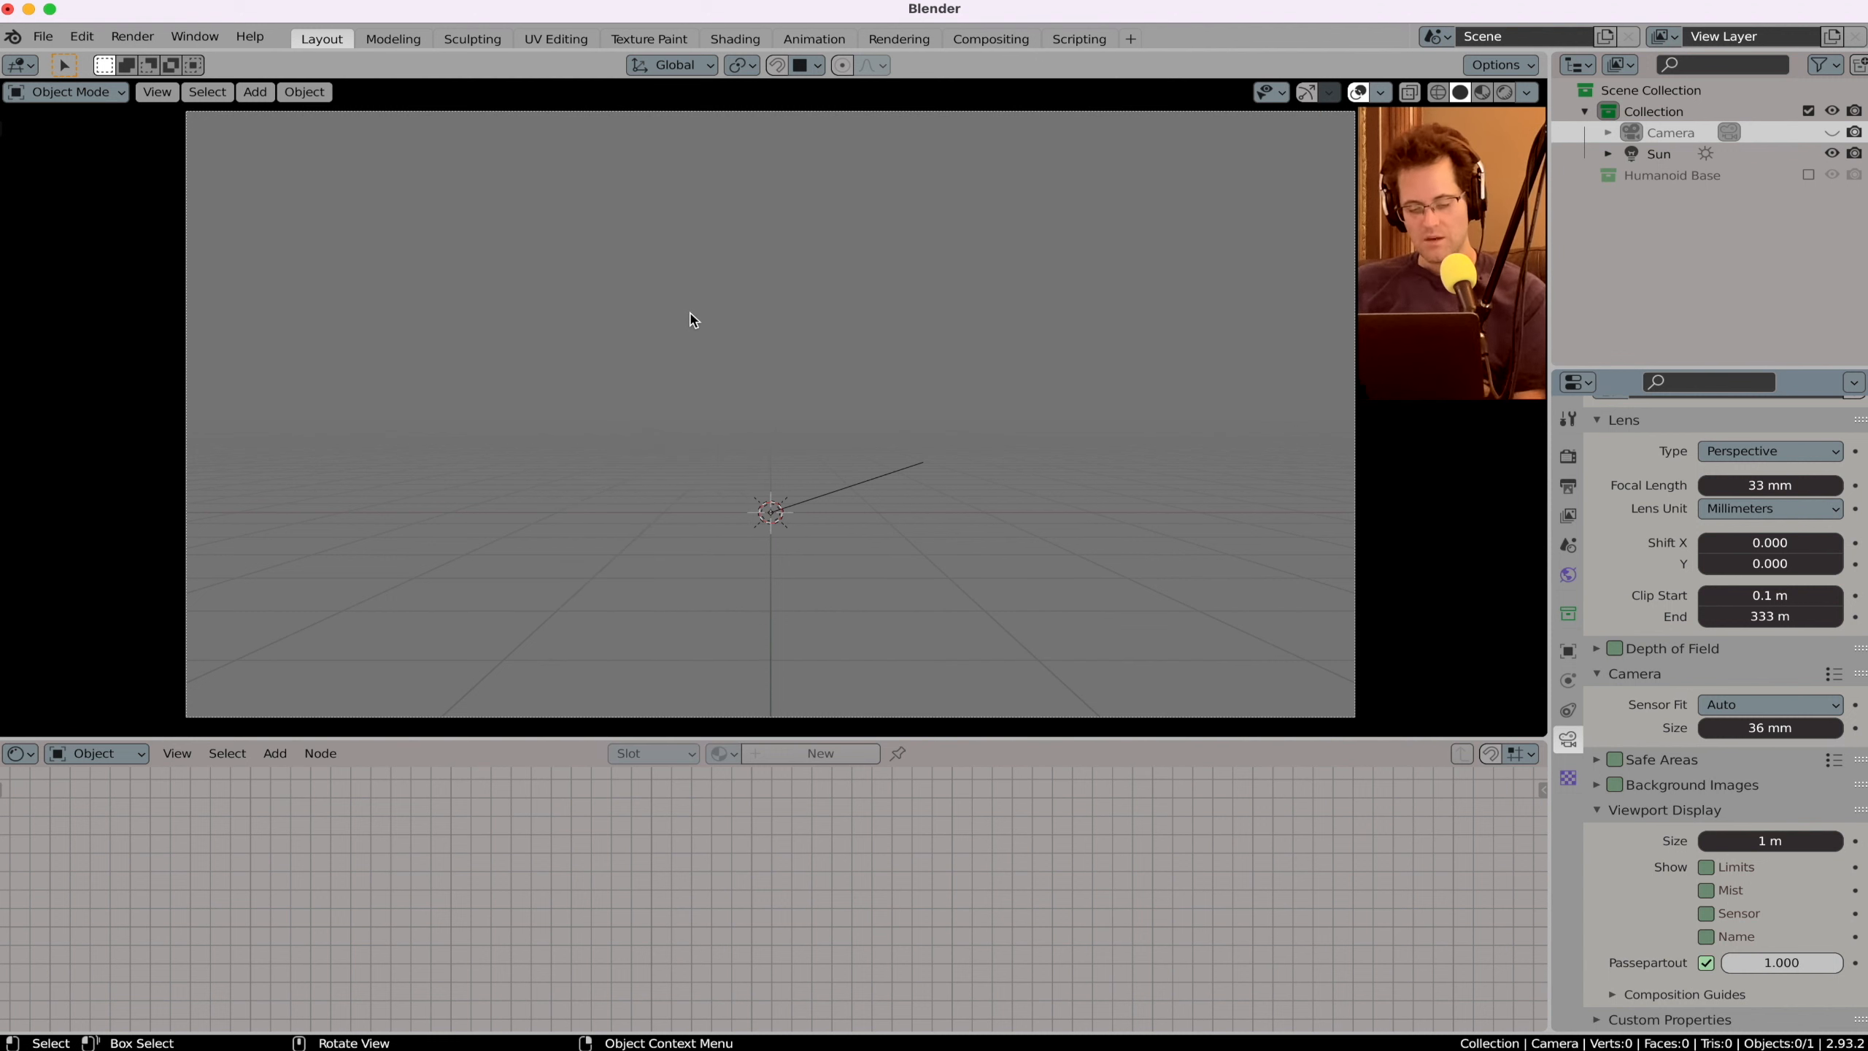
{"action": "key", "text": "shift+a"}
{"action": "mouse_move", "coordinate": [702, 78]}
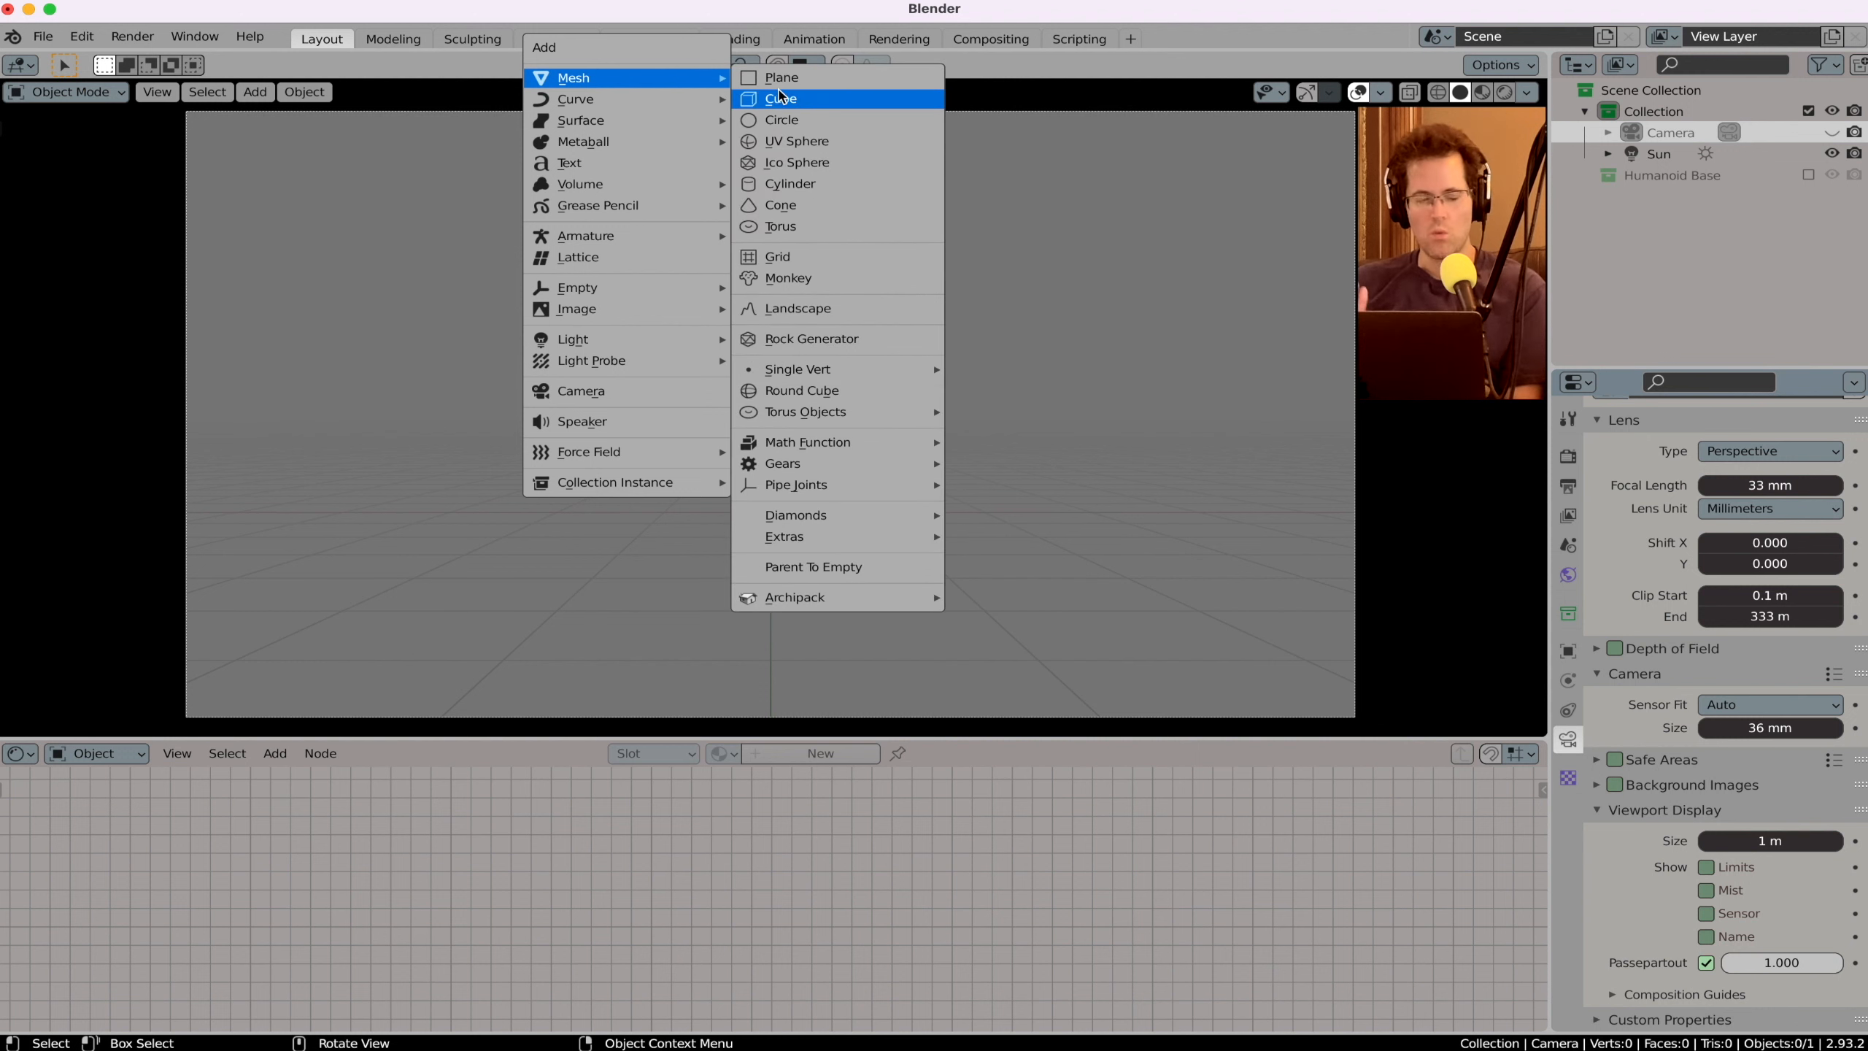
{"action": "left_click", "coordinate": [782, 78]}
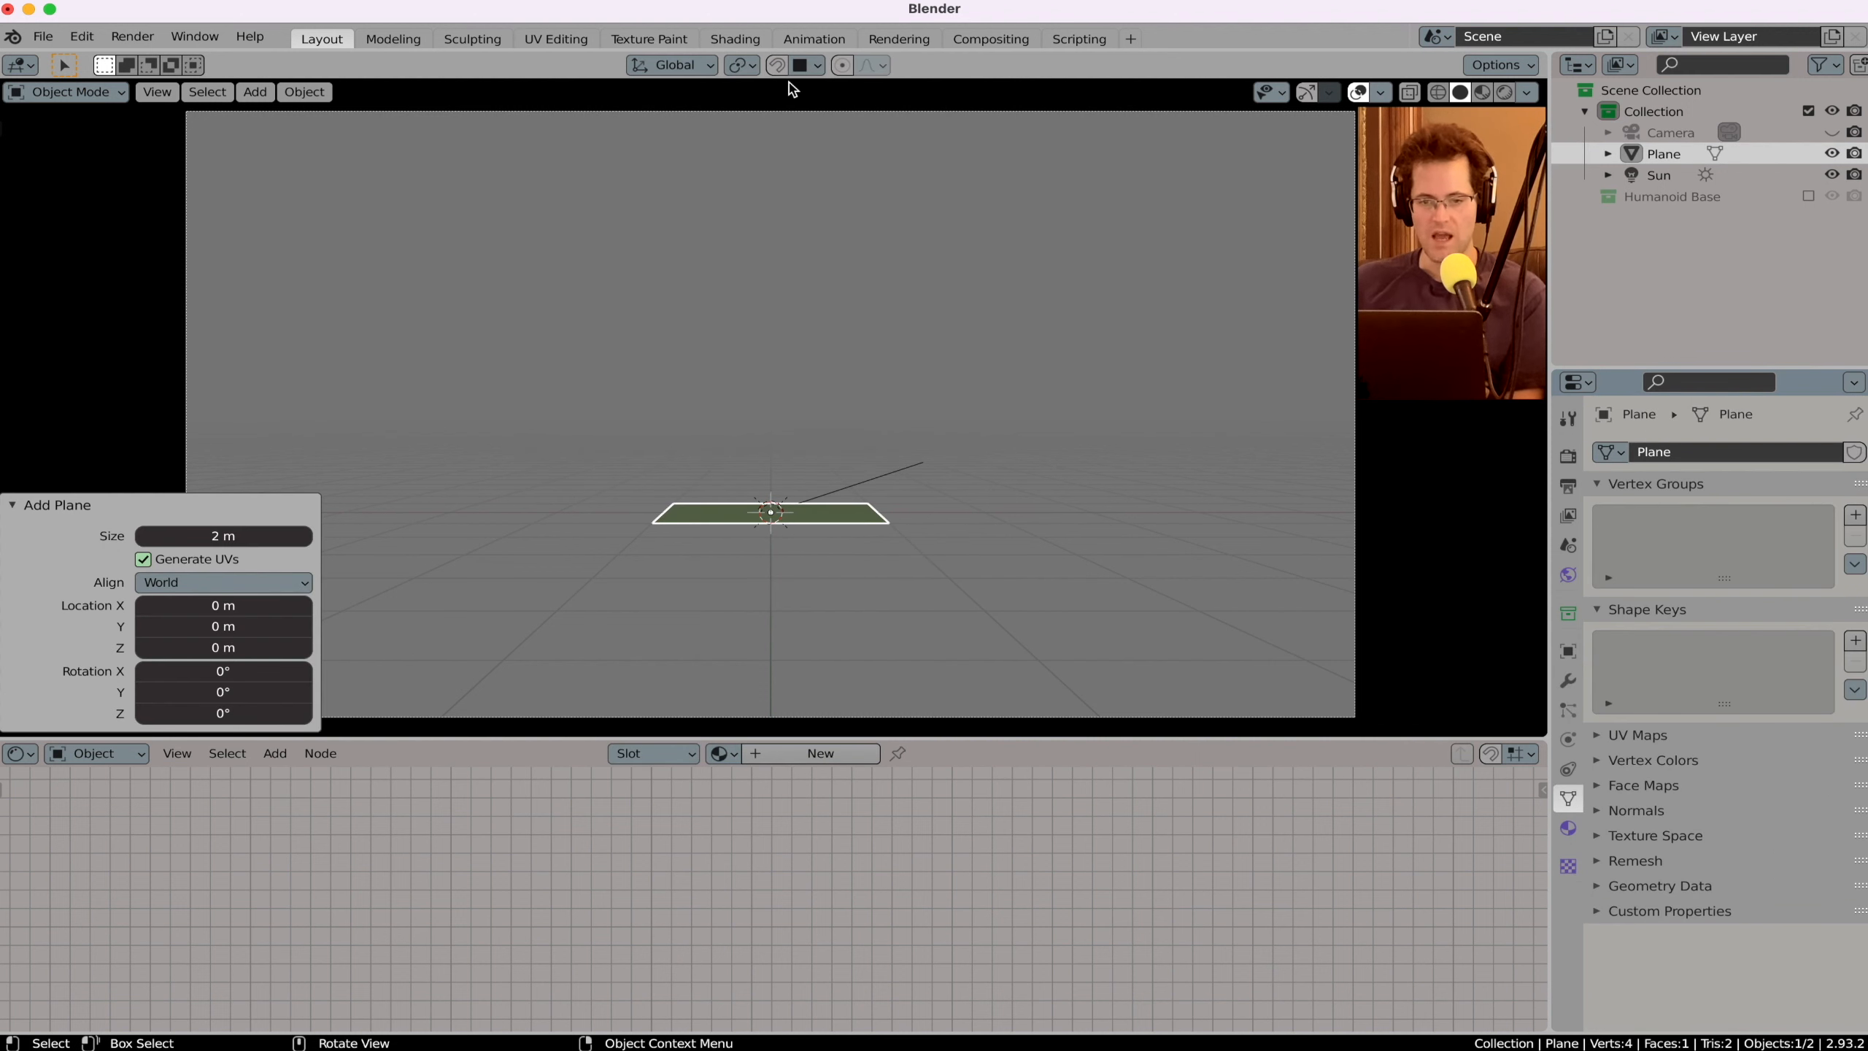
{"action": "left_click", "coordinate": [13, 508]}
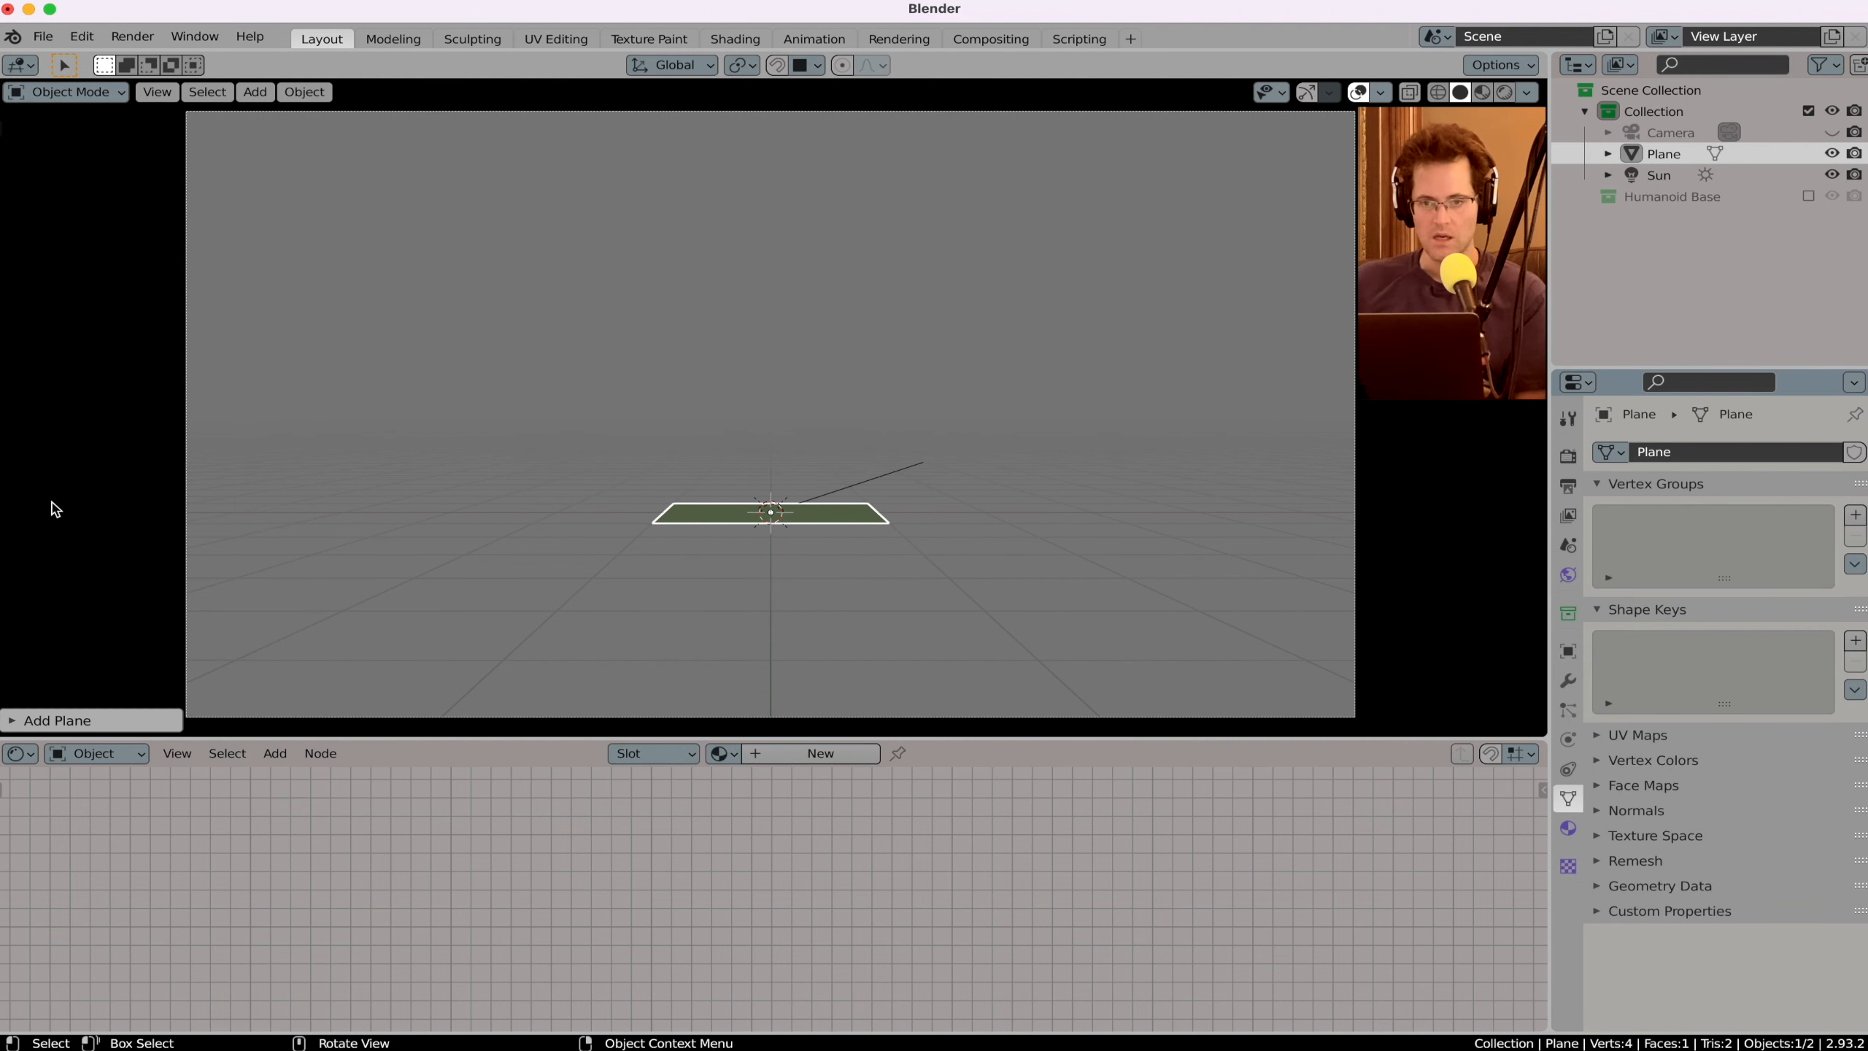
Step: Scale the plane's geometry in Edit Mode by 13.13 on all axes and return to Object Mode
{"action": "left_click", "coordinate": [681, 518]}
{"action": "key", "text": "s"}
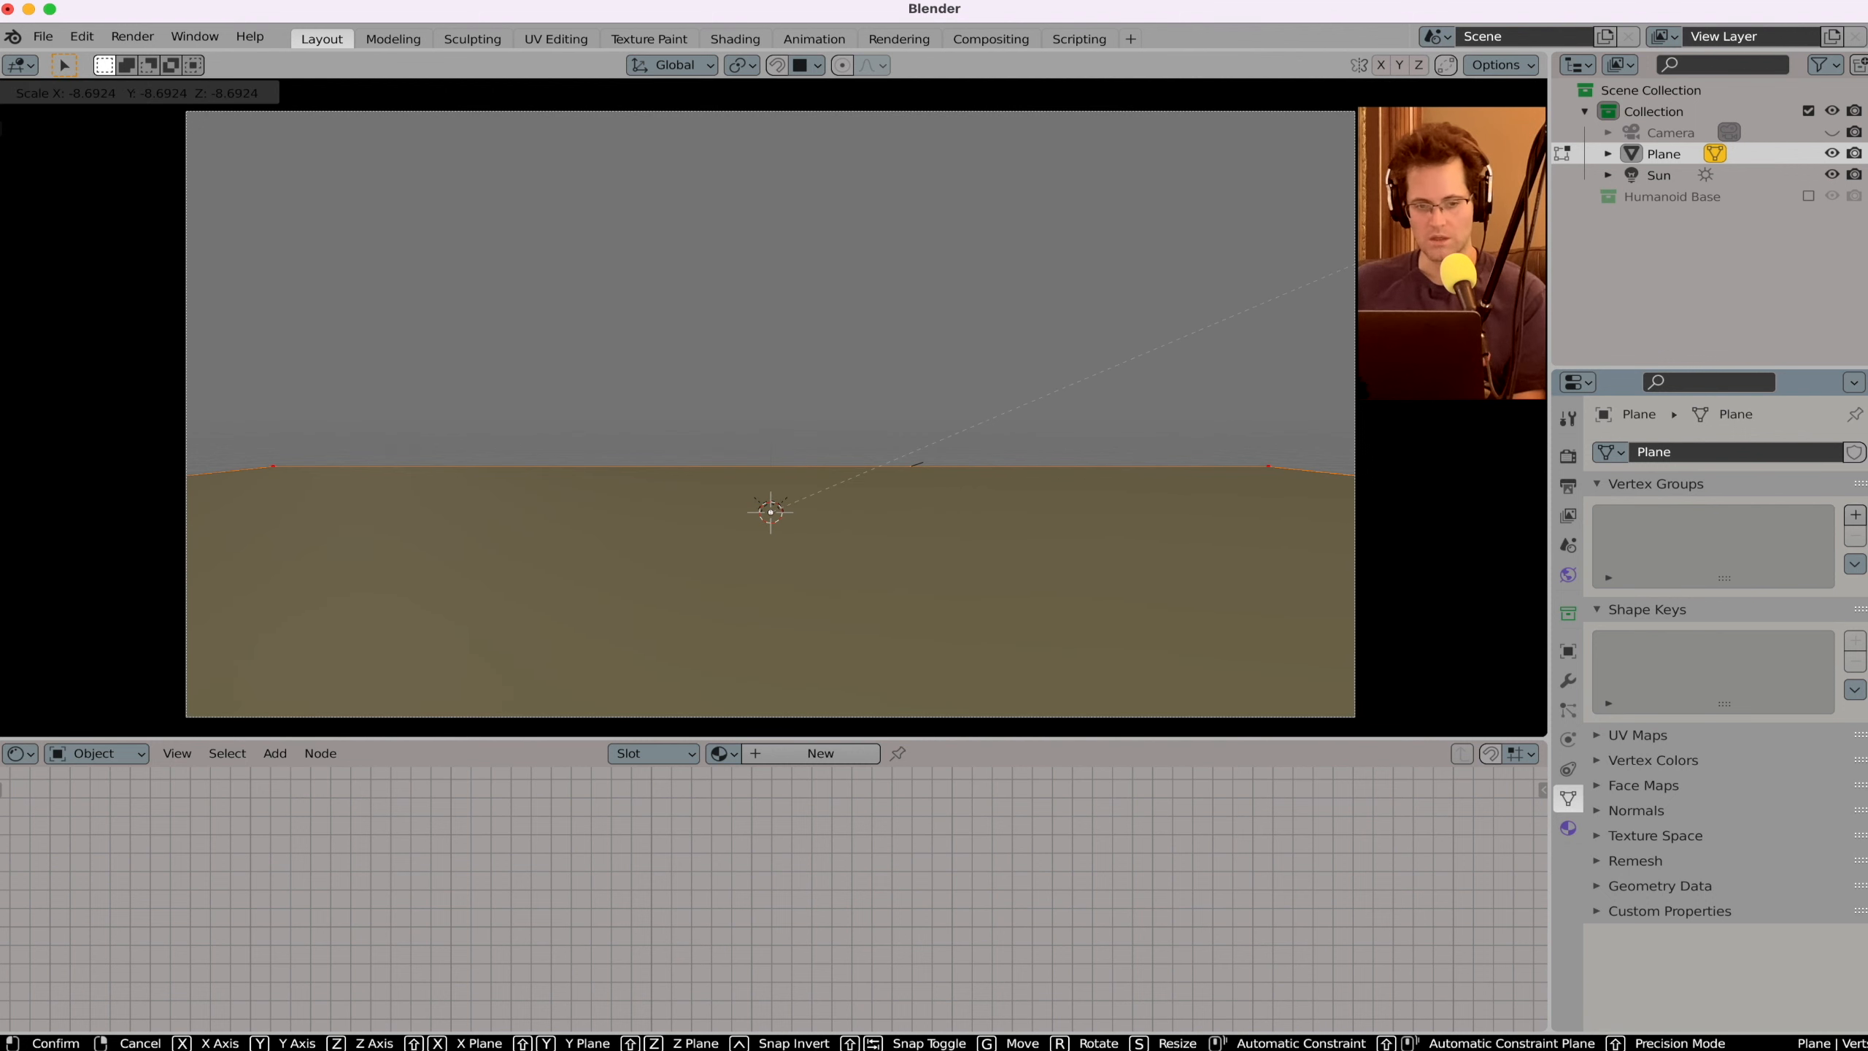
{"action": "left_click", "coordinate": [316, 663]}
{"action": "key", "text": "Tab"}
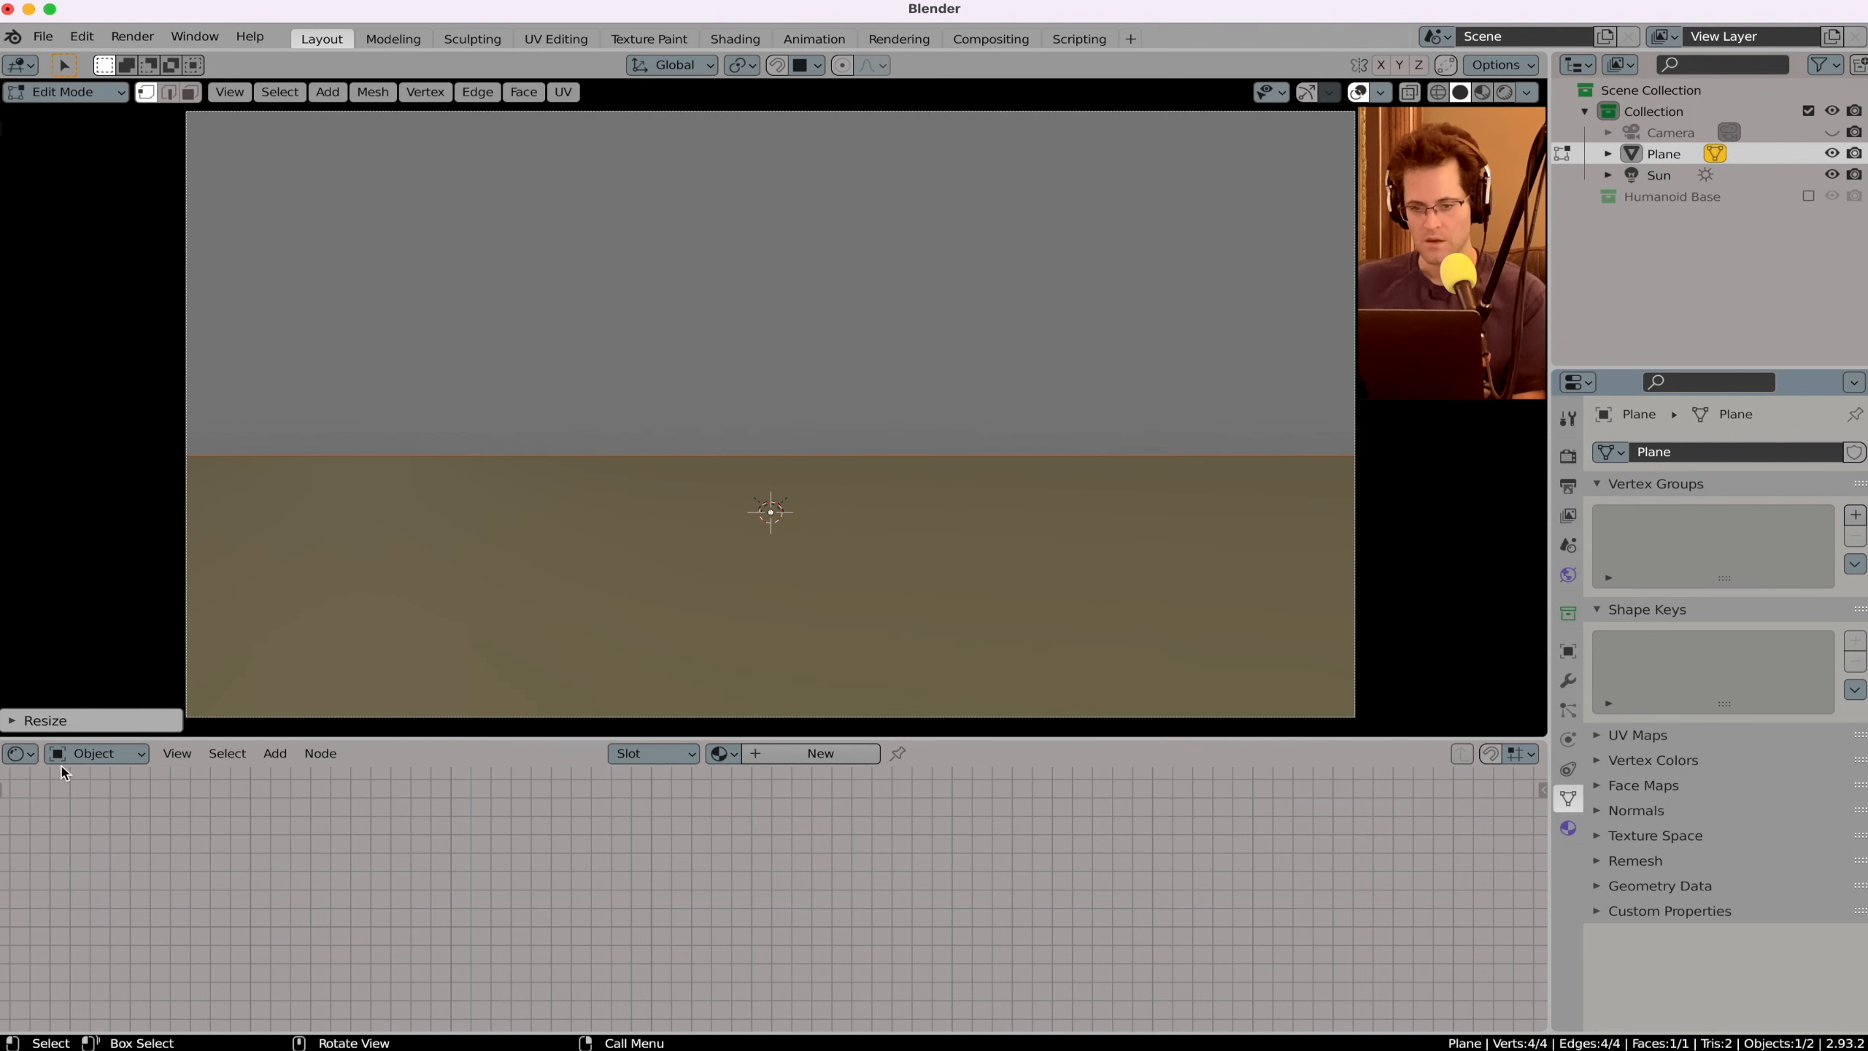
{"action": "left_click", "coordinate": [59, 719]}
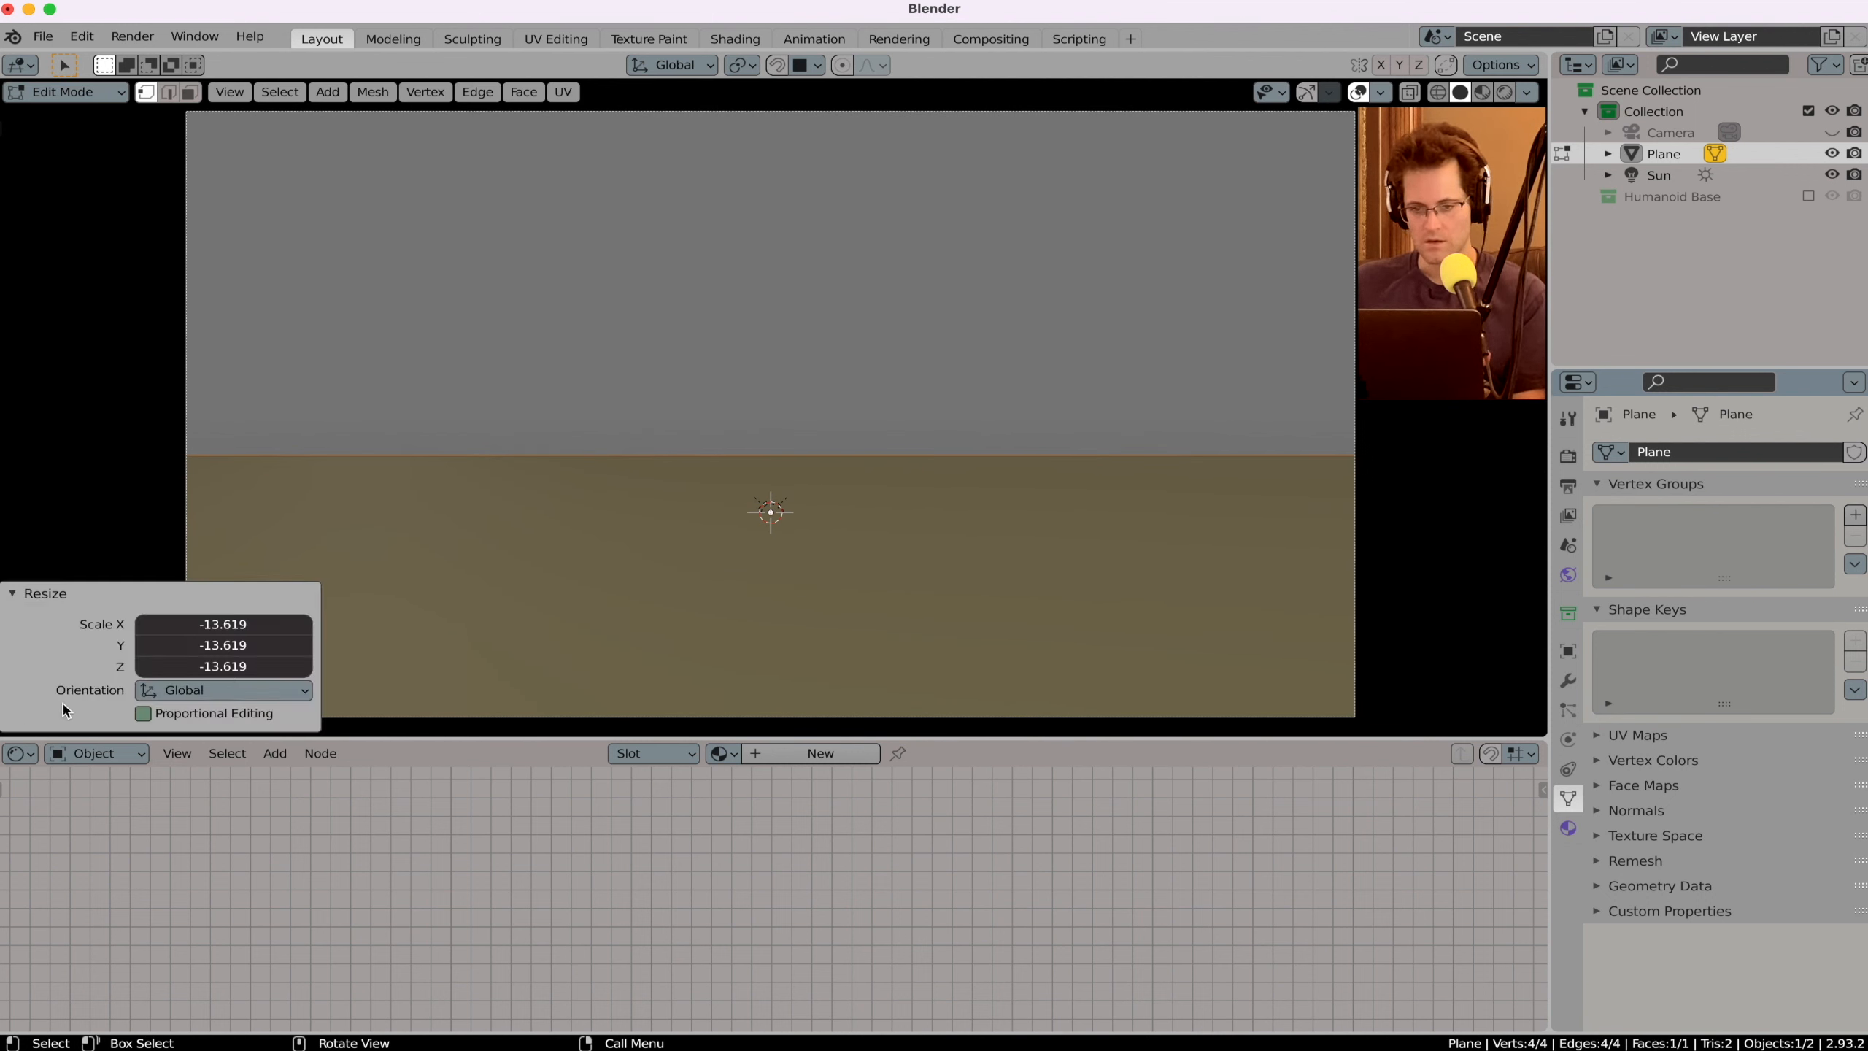
{"action": "left_click", "coordinate": [239, 619]}
{"action": "type", "text": "13.13"}
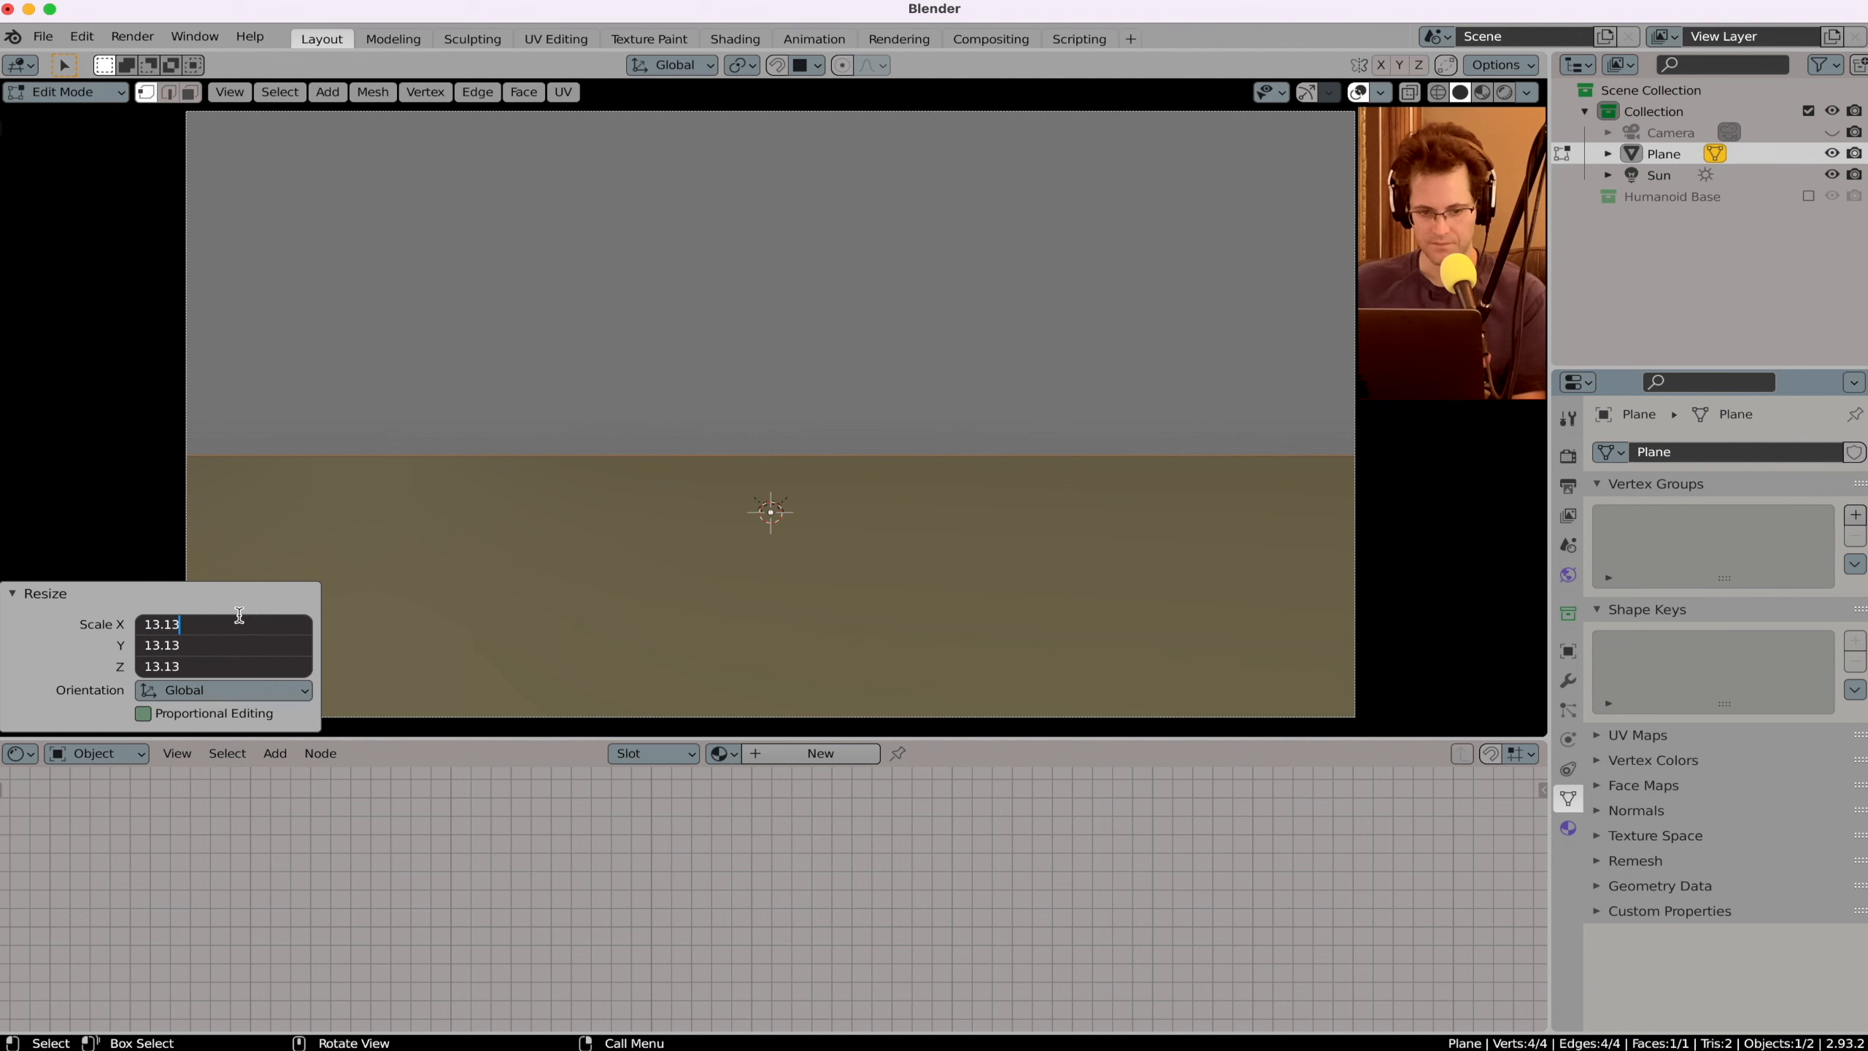
{"action": "key", "text": "Return"}
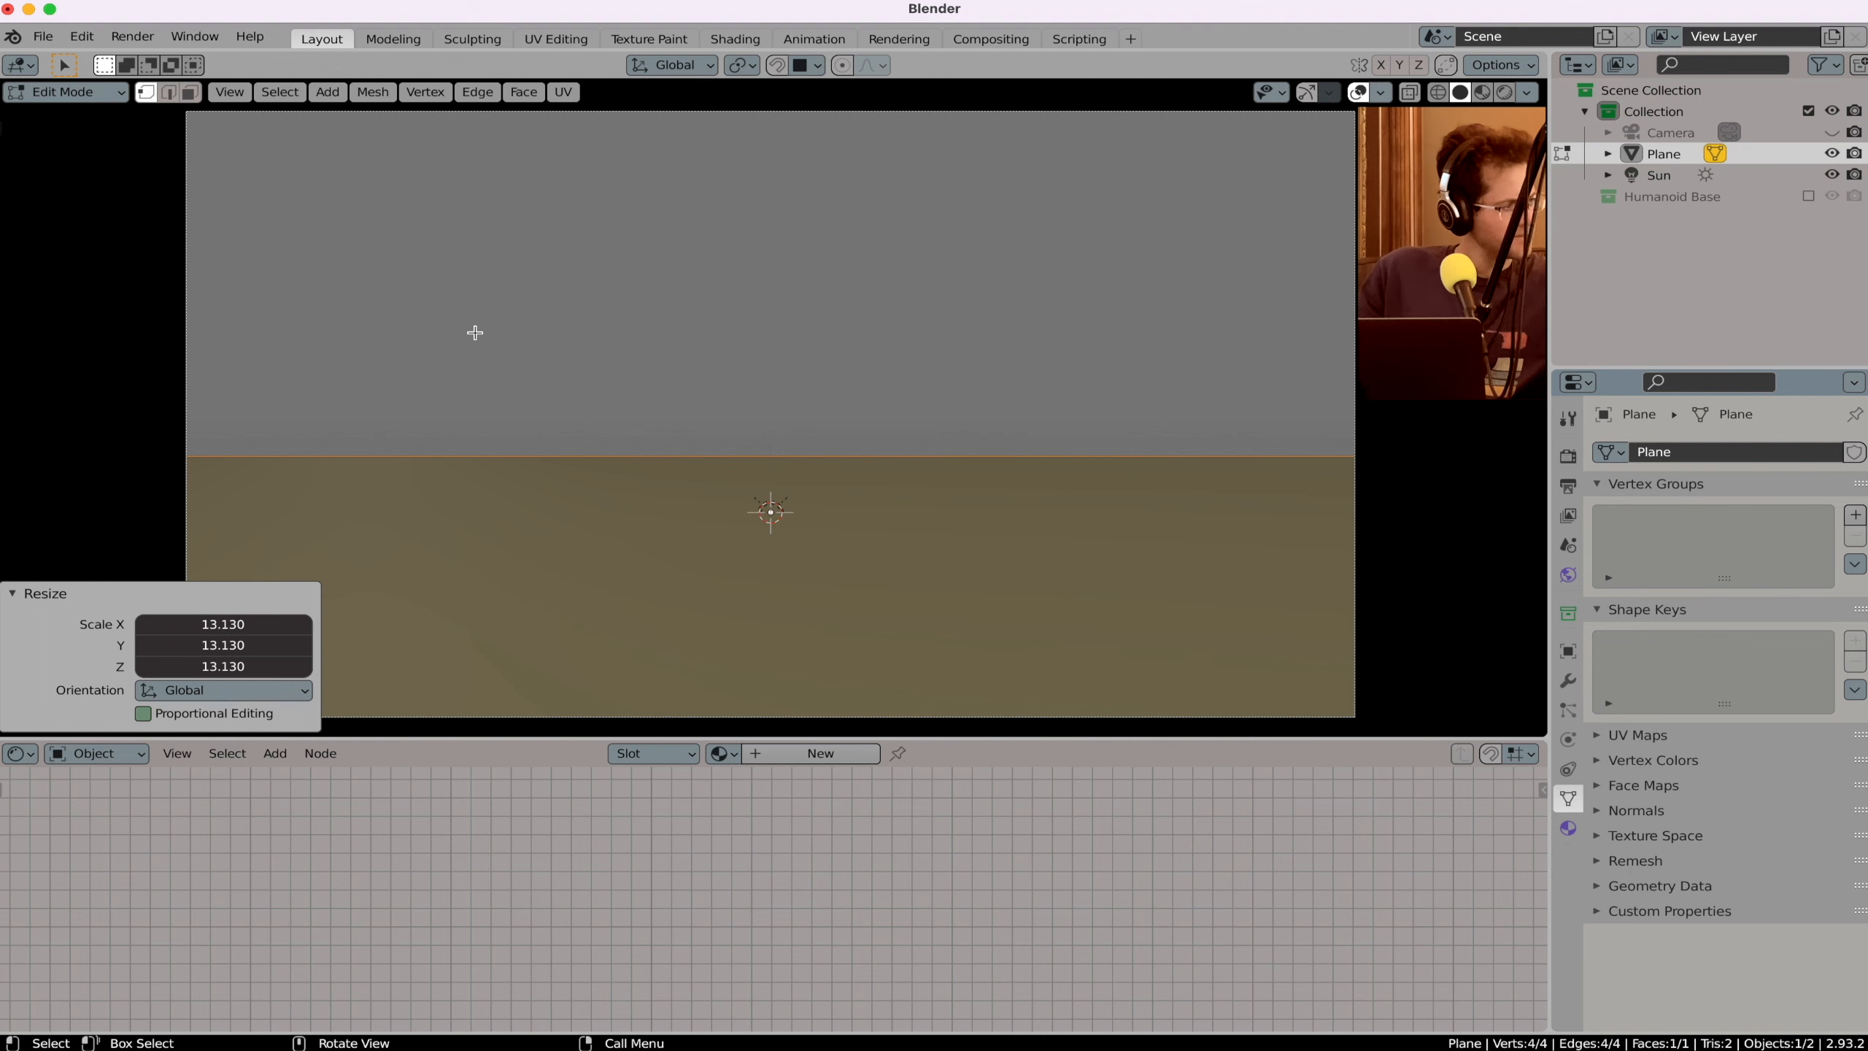
{"action": "key", "text": "Tab"}
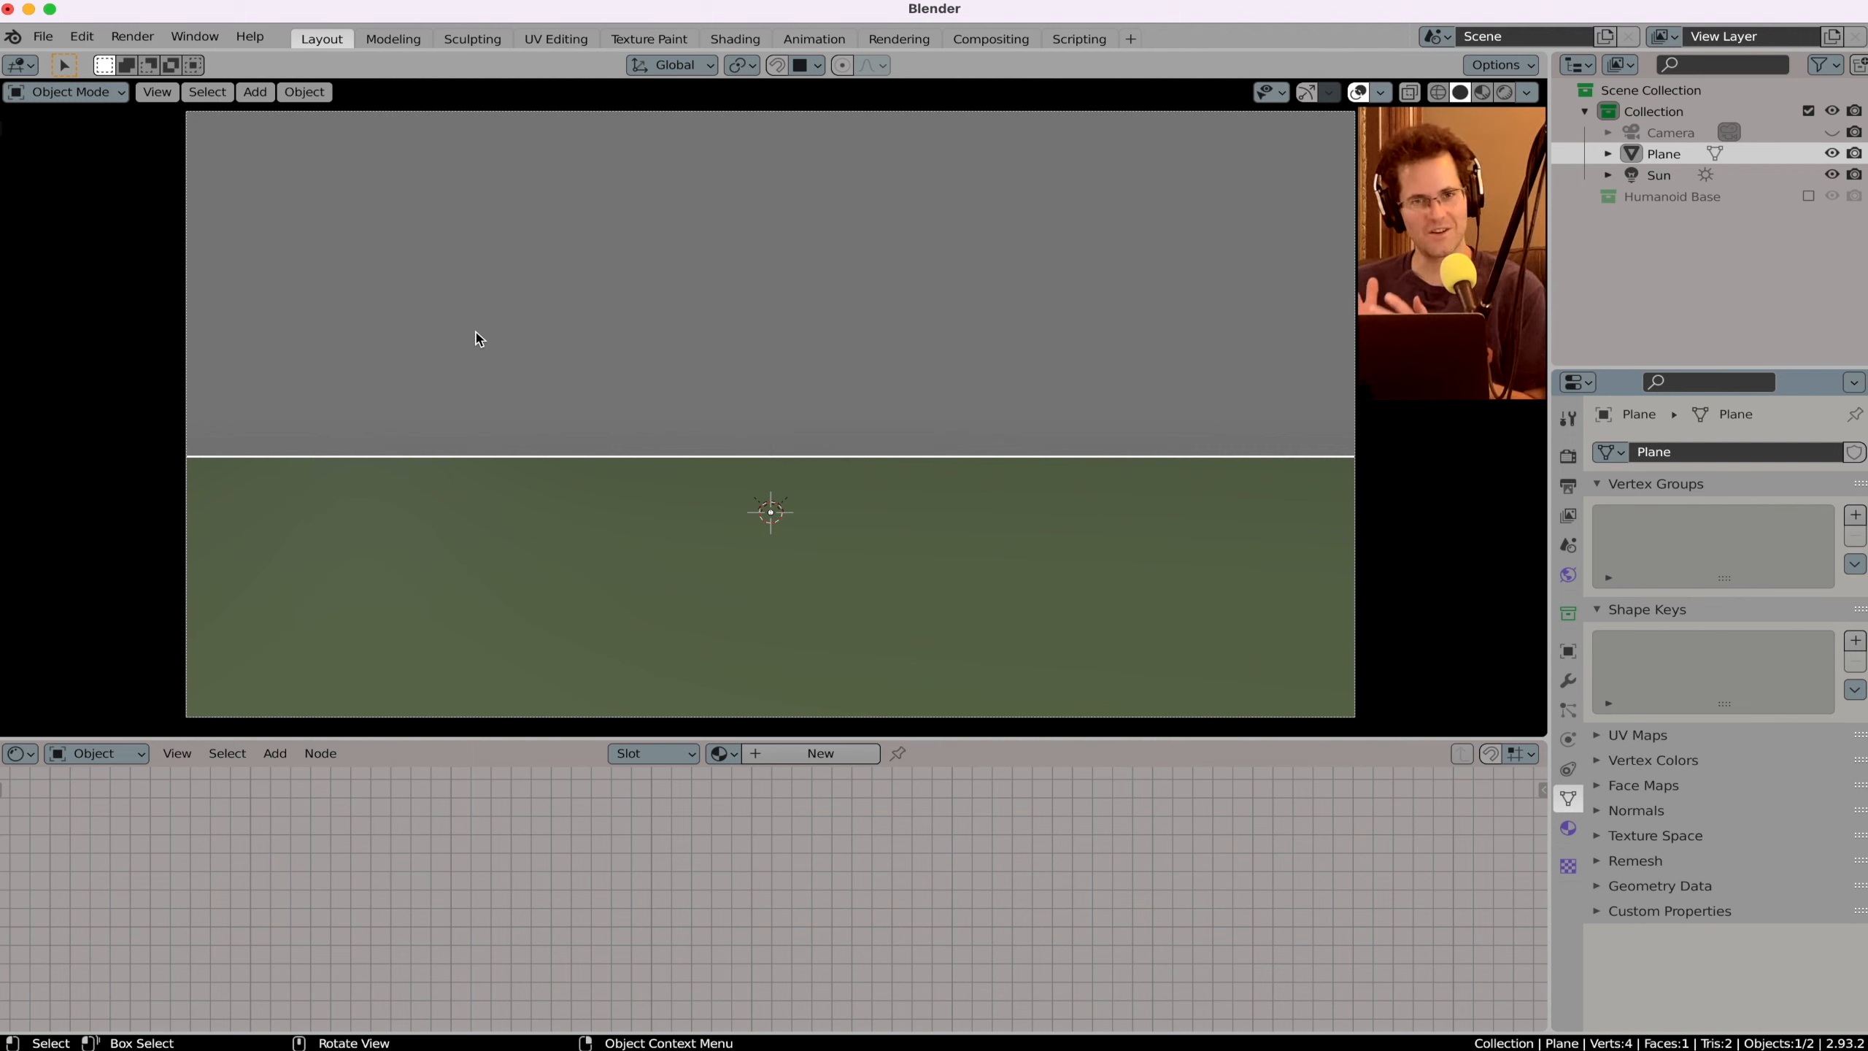
Step: Create a new material for the plane and bring its Principled BSDF settings into view
{"action": "left_click", "coordinate": [822, 752]}
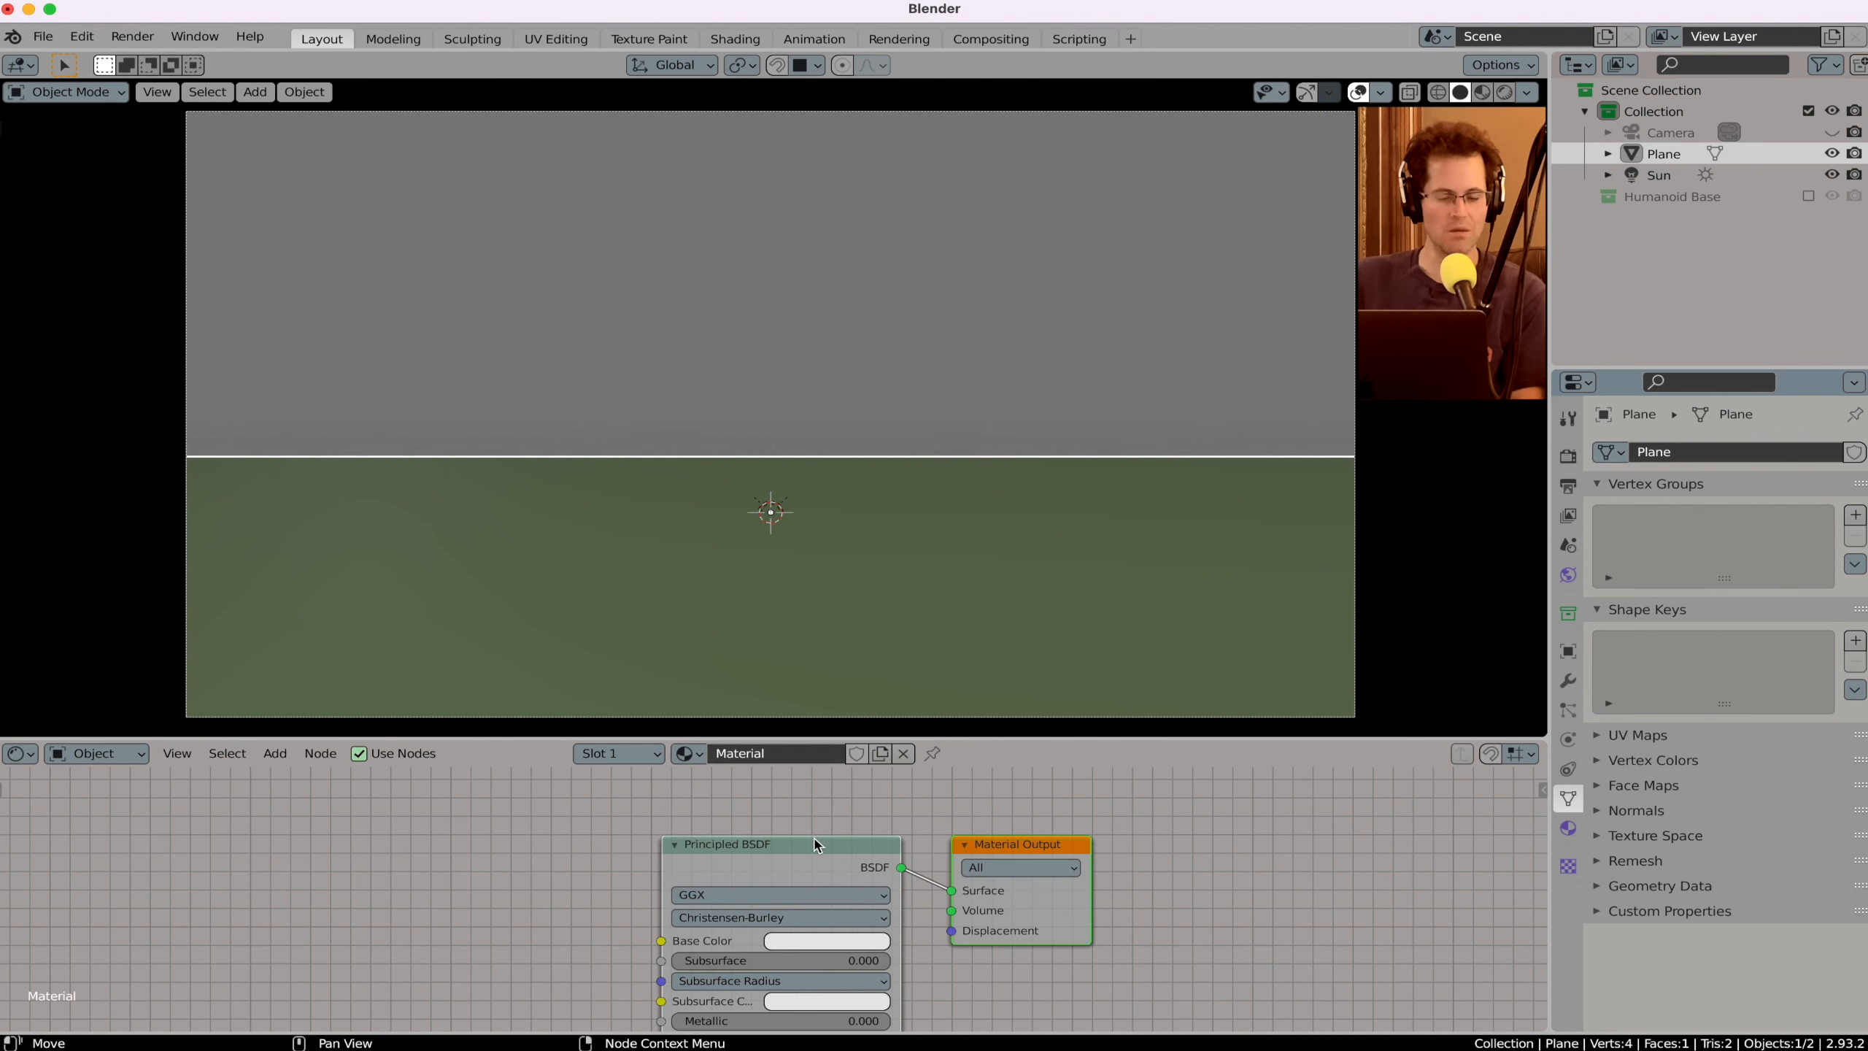
{"action": "scroll", "coordinate": [815, 838], "scroll_direction": "left", "scroll_amount": 3}
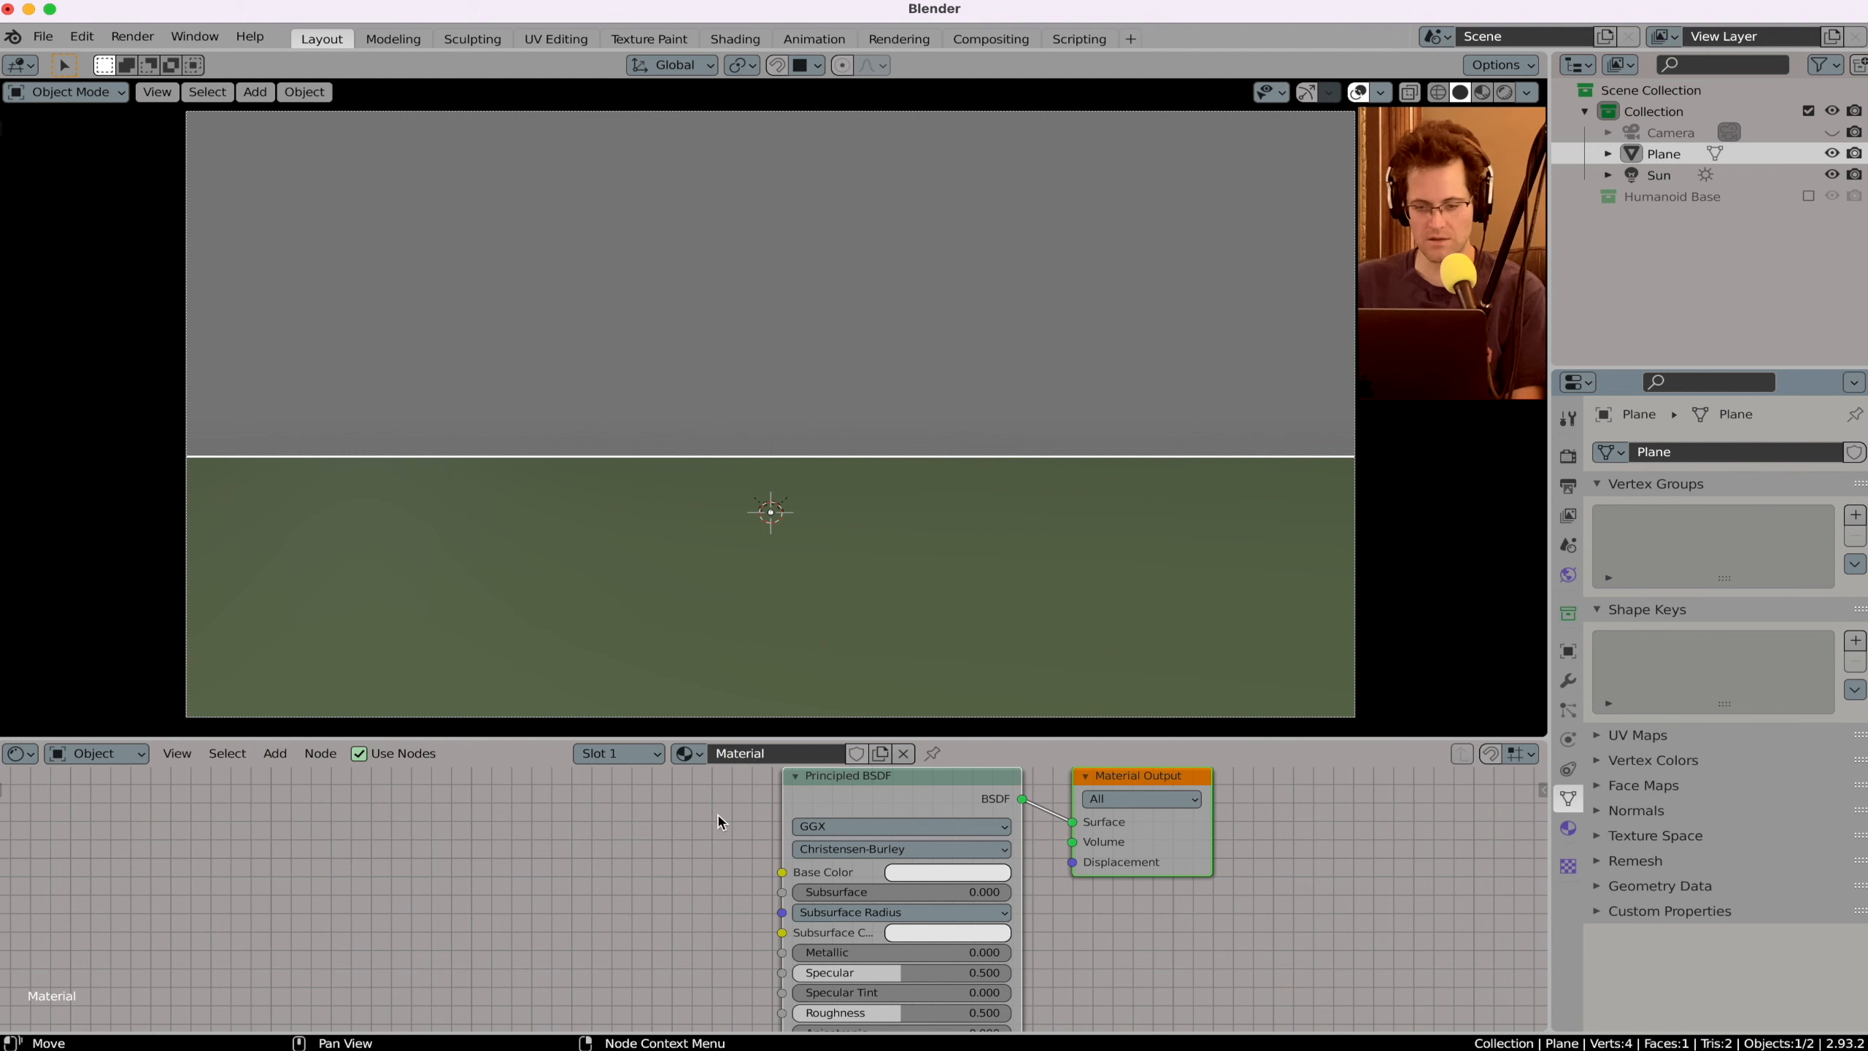
{"action": "scroll", "coordinate": [719, 816], "scroll_direction": "down", "scroll_amount": 2}
{"action": "scroll", "coordinate": [719, 816], "scroll_direction": "up", "scroll_amount": 1}
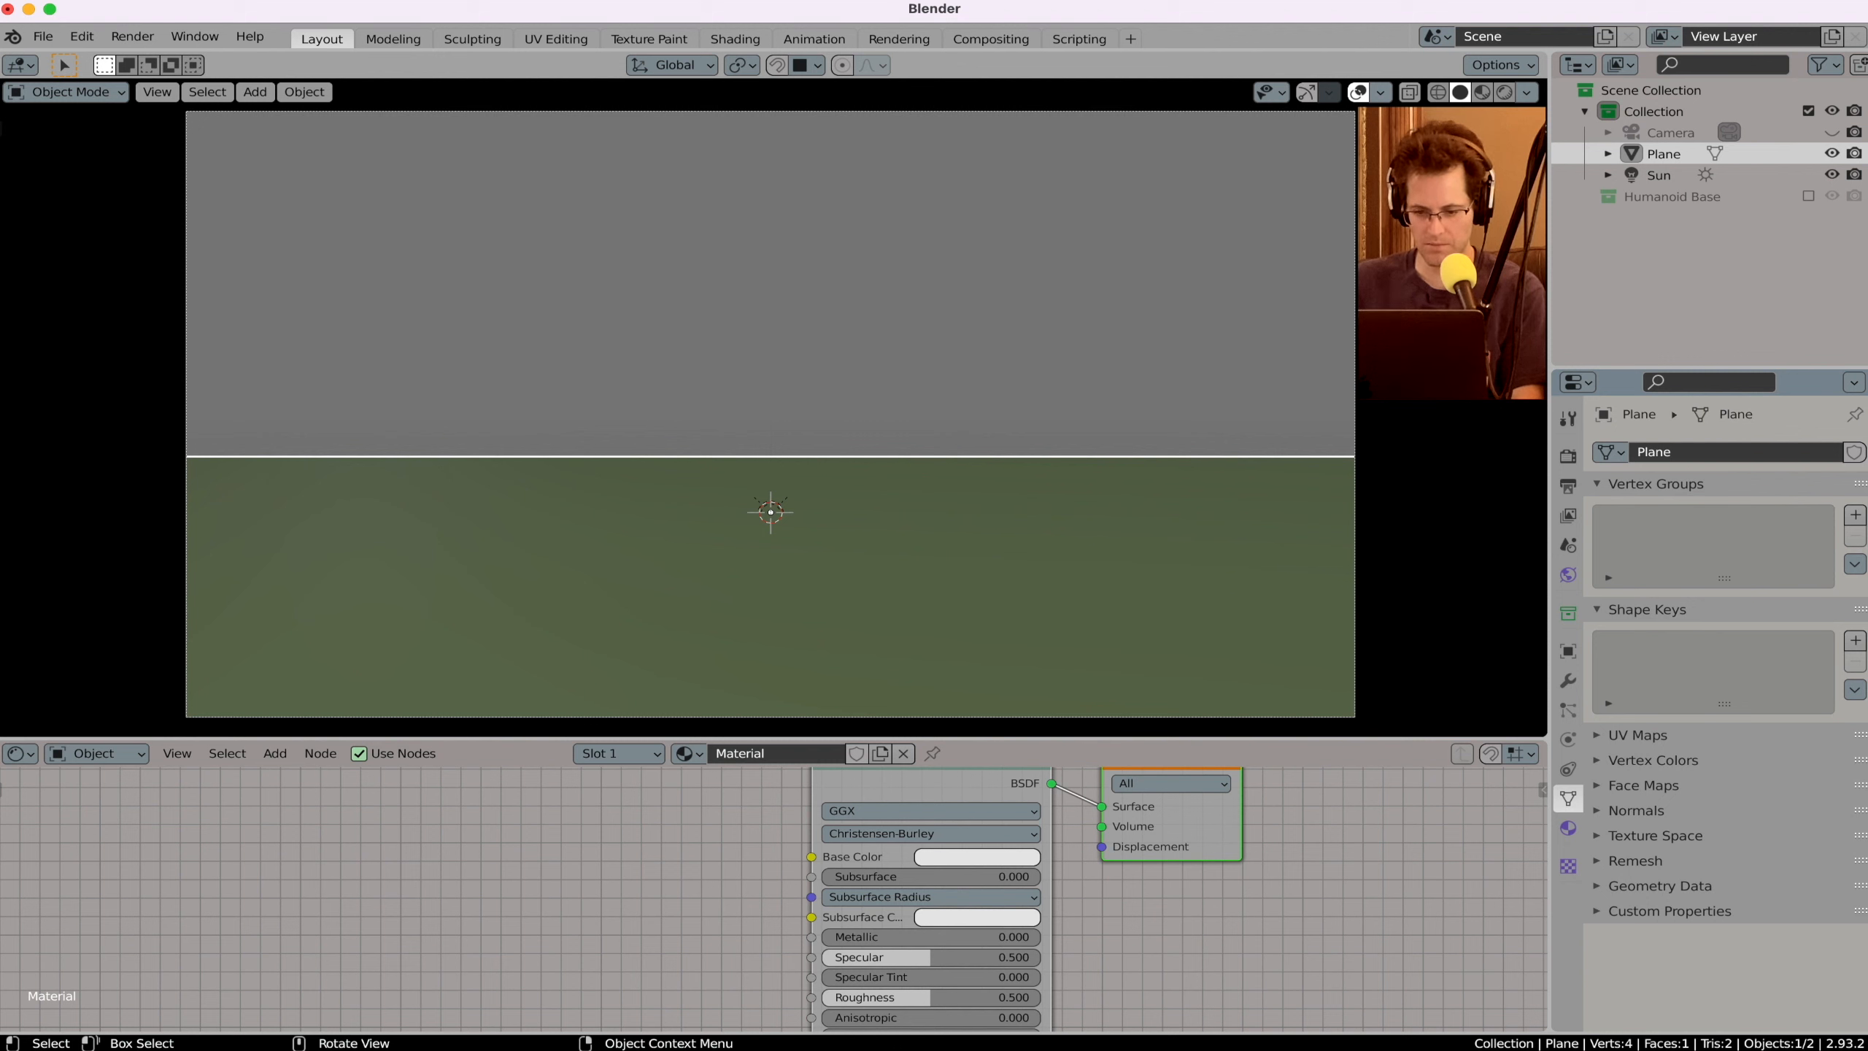
Step: Change the 3D viewport to Rendered shading and deselect the plane
{"action": "left_click", "coordinate": [1483, 93]}
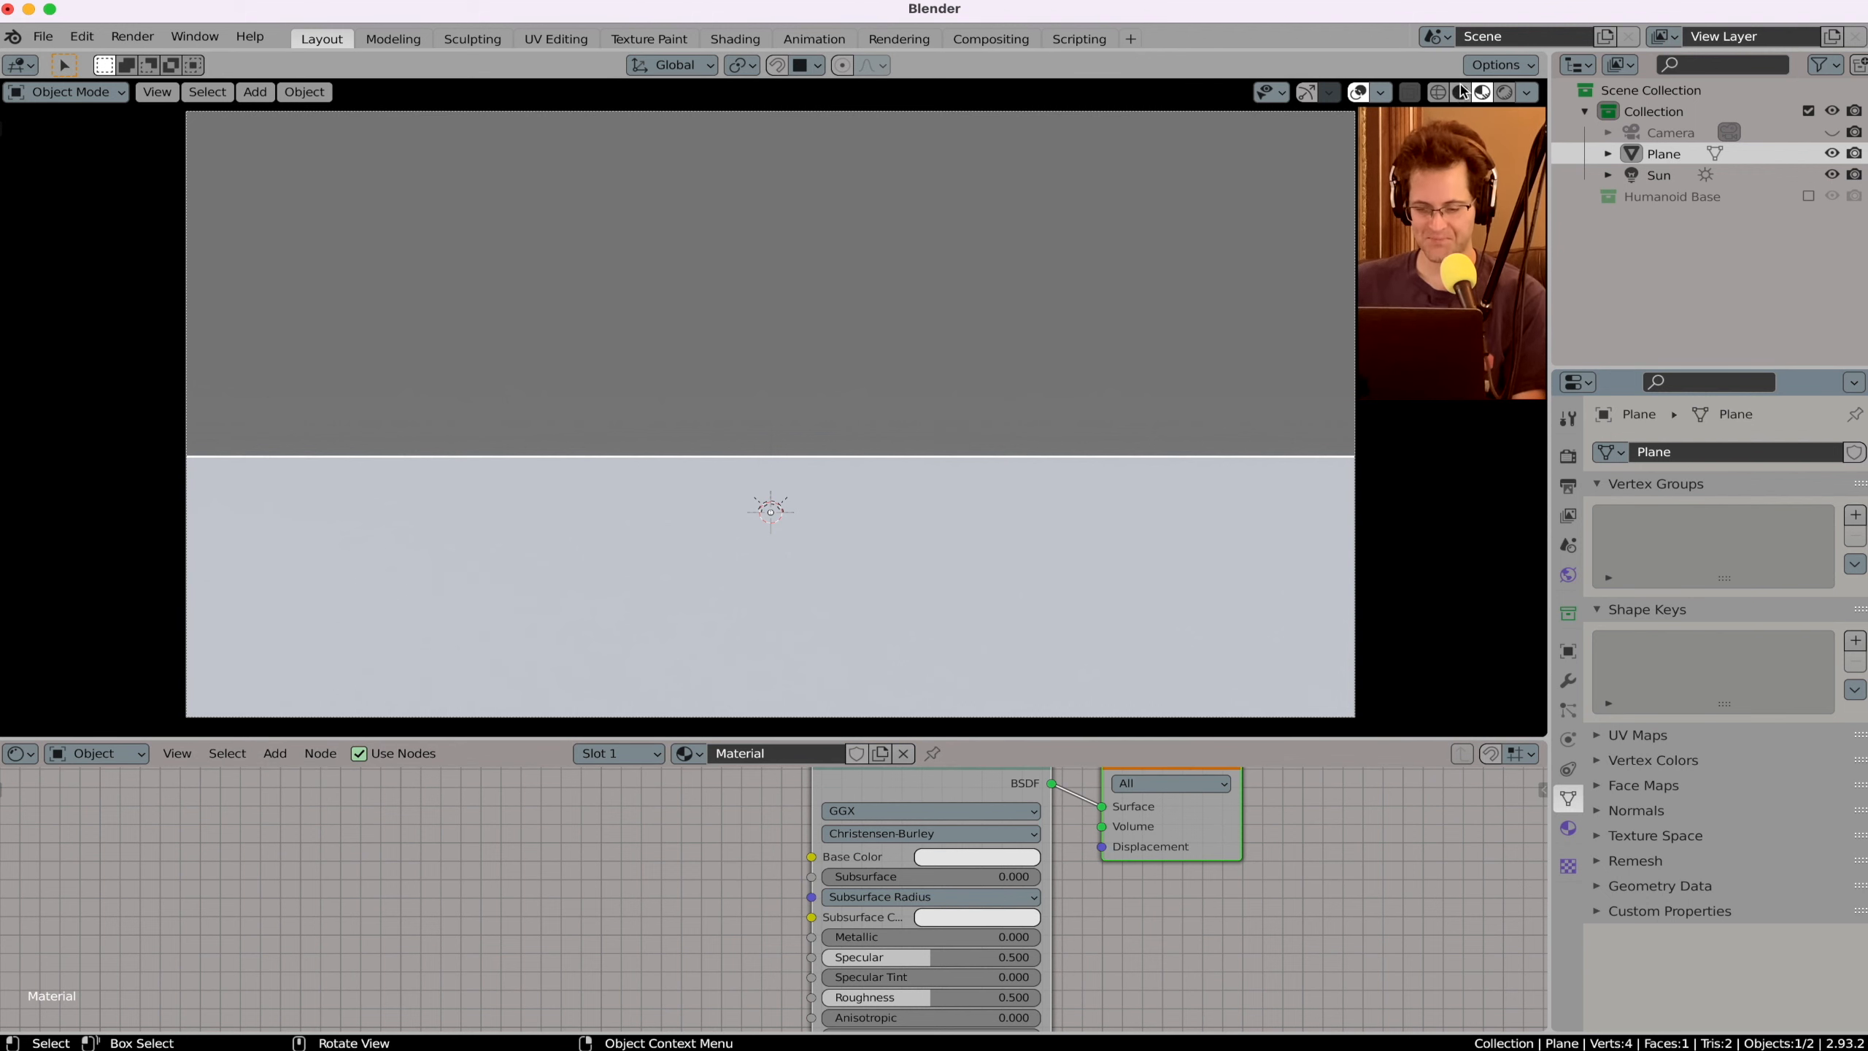
{"action": "left_click", "coordinate": [1505, 93]}
{"action": "left_click", "coordinate": [1166, 243]}
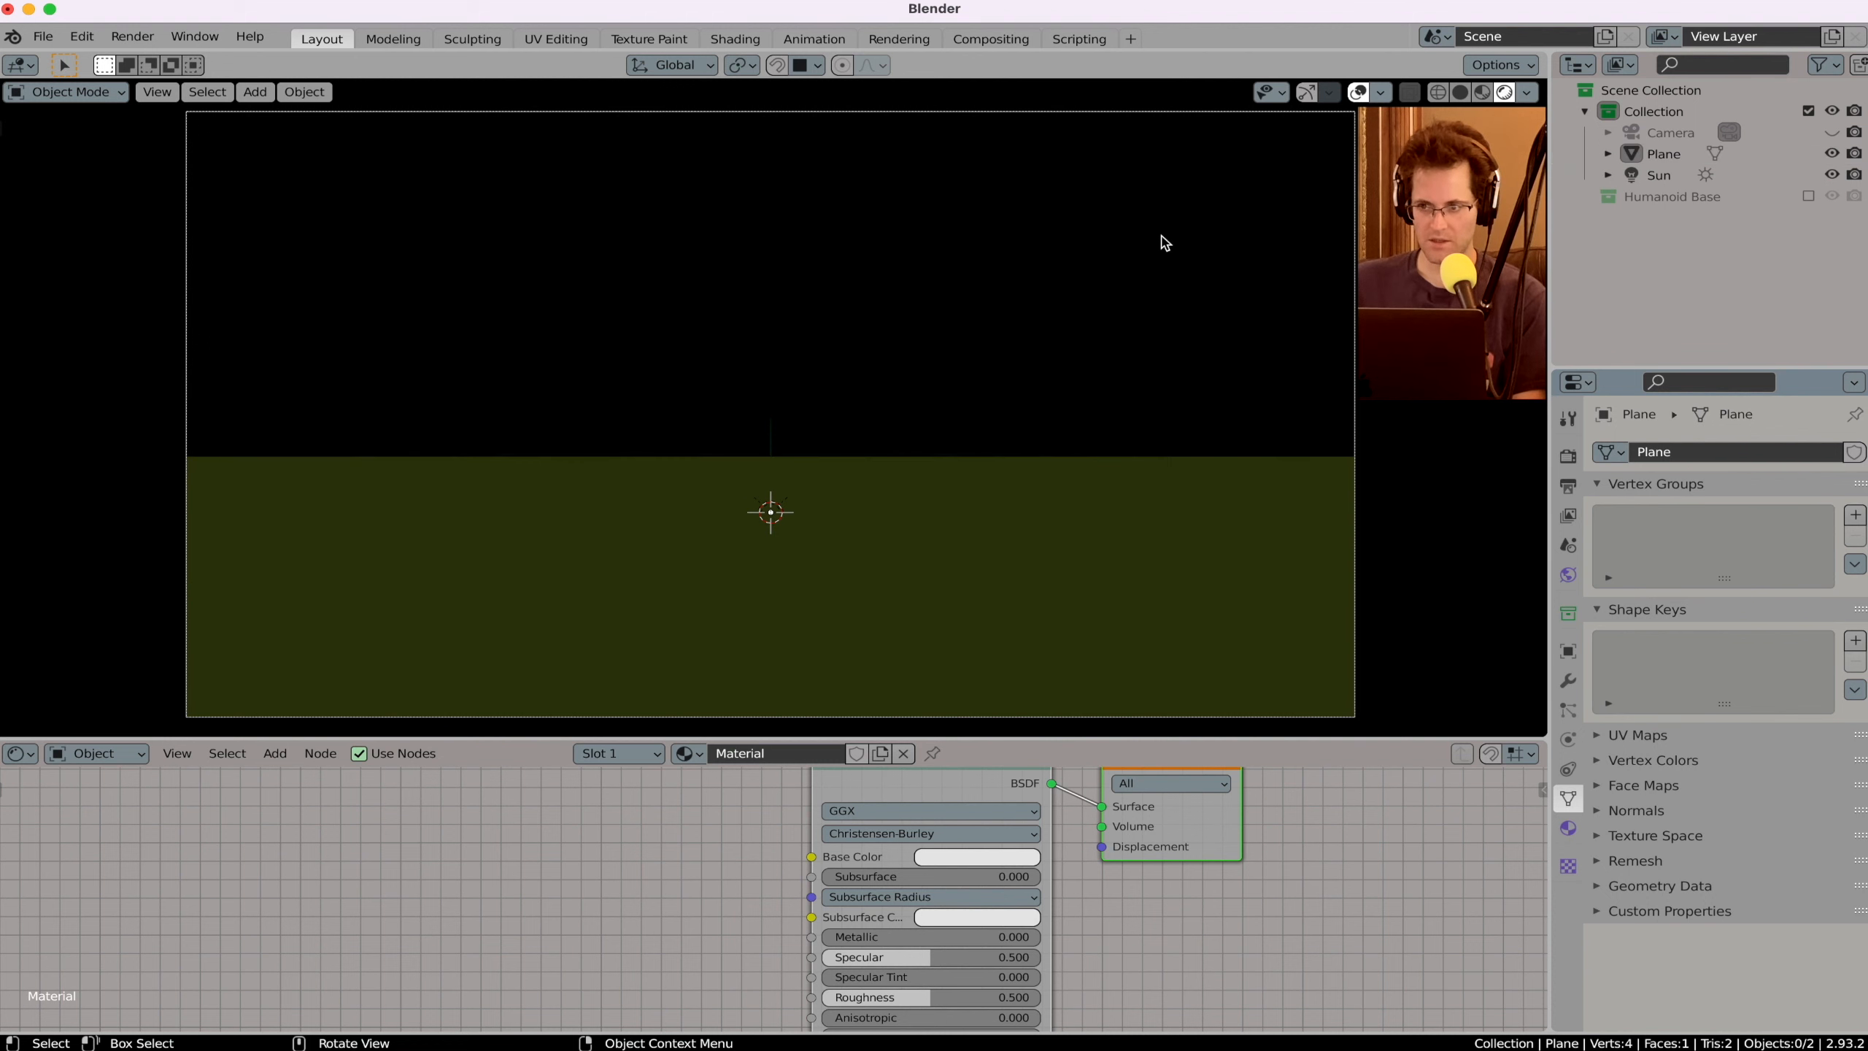
Step: Hide the Sun and show it again to compare the plane with and without its light
{"action": "left_click", "coordinate": [1655, 177]}
{"action": "left_click", "coordinate": [1831, 175]}
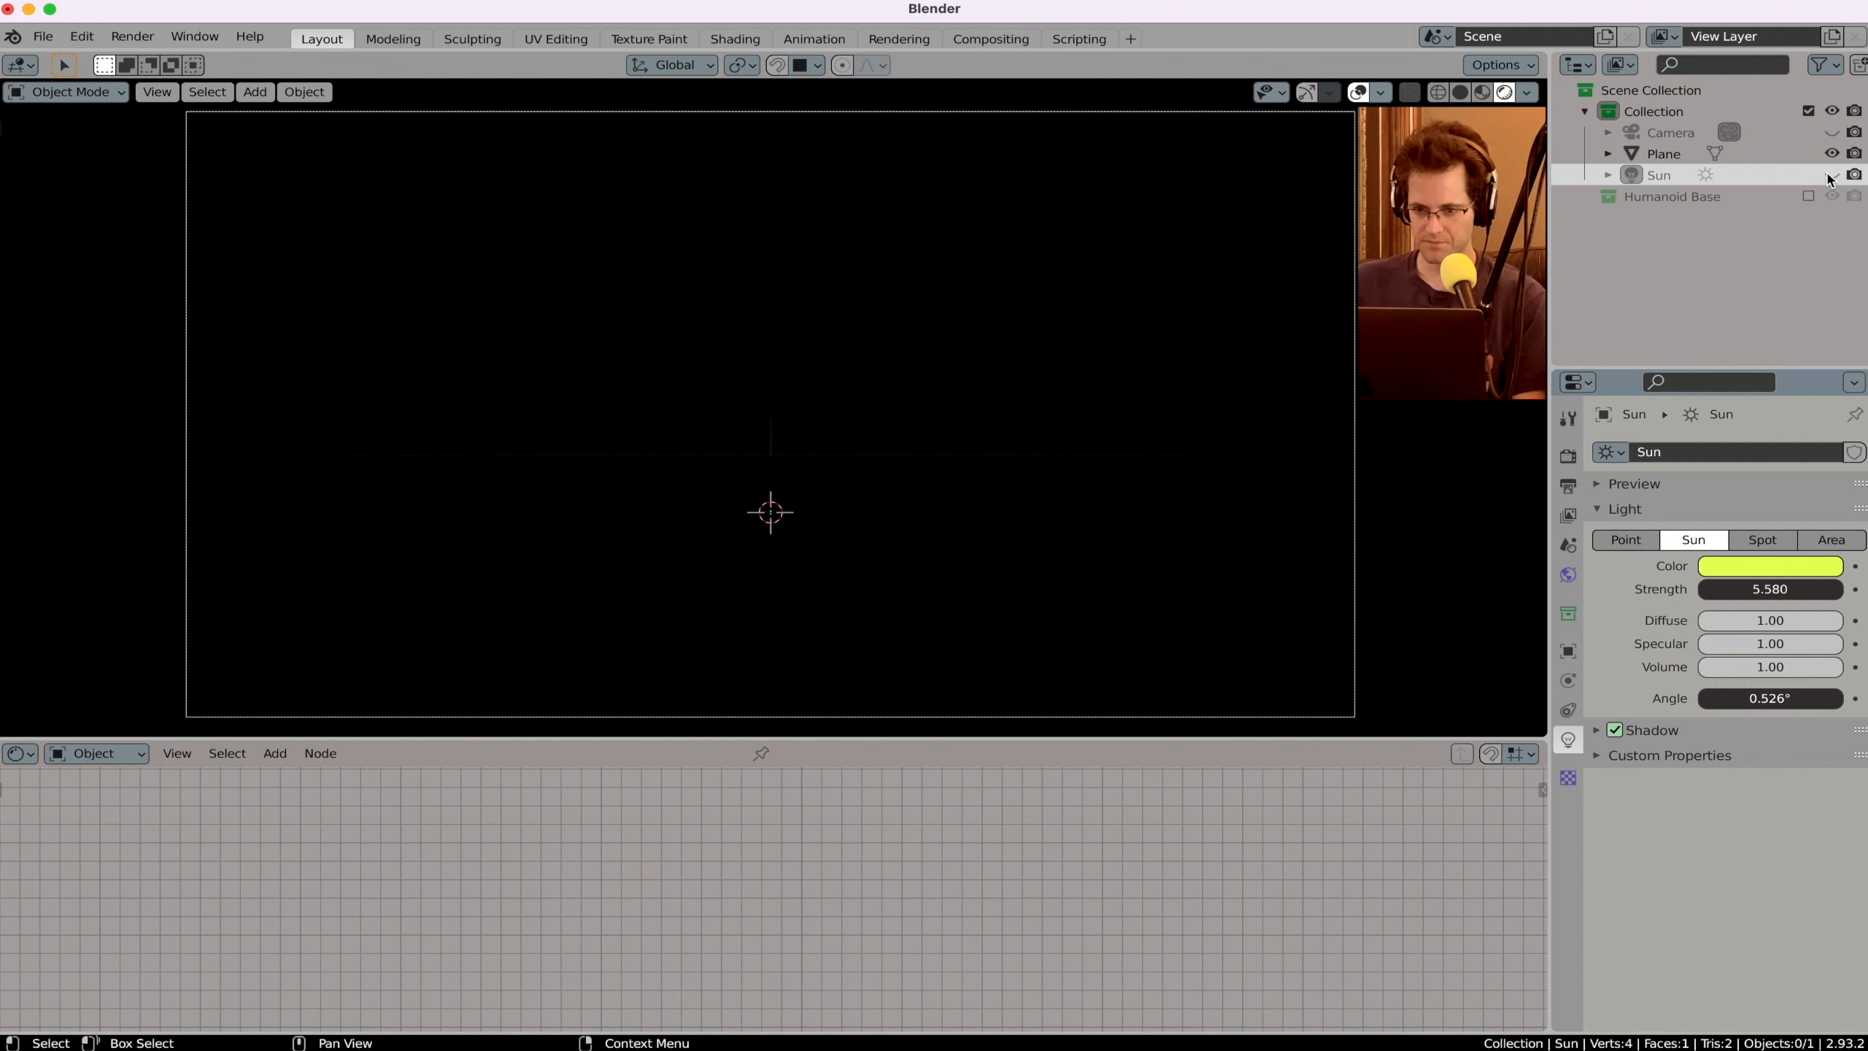
{"action": "left_click", "coordinate": [1831, 175]}
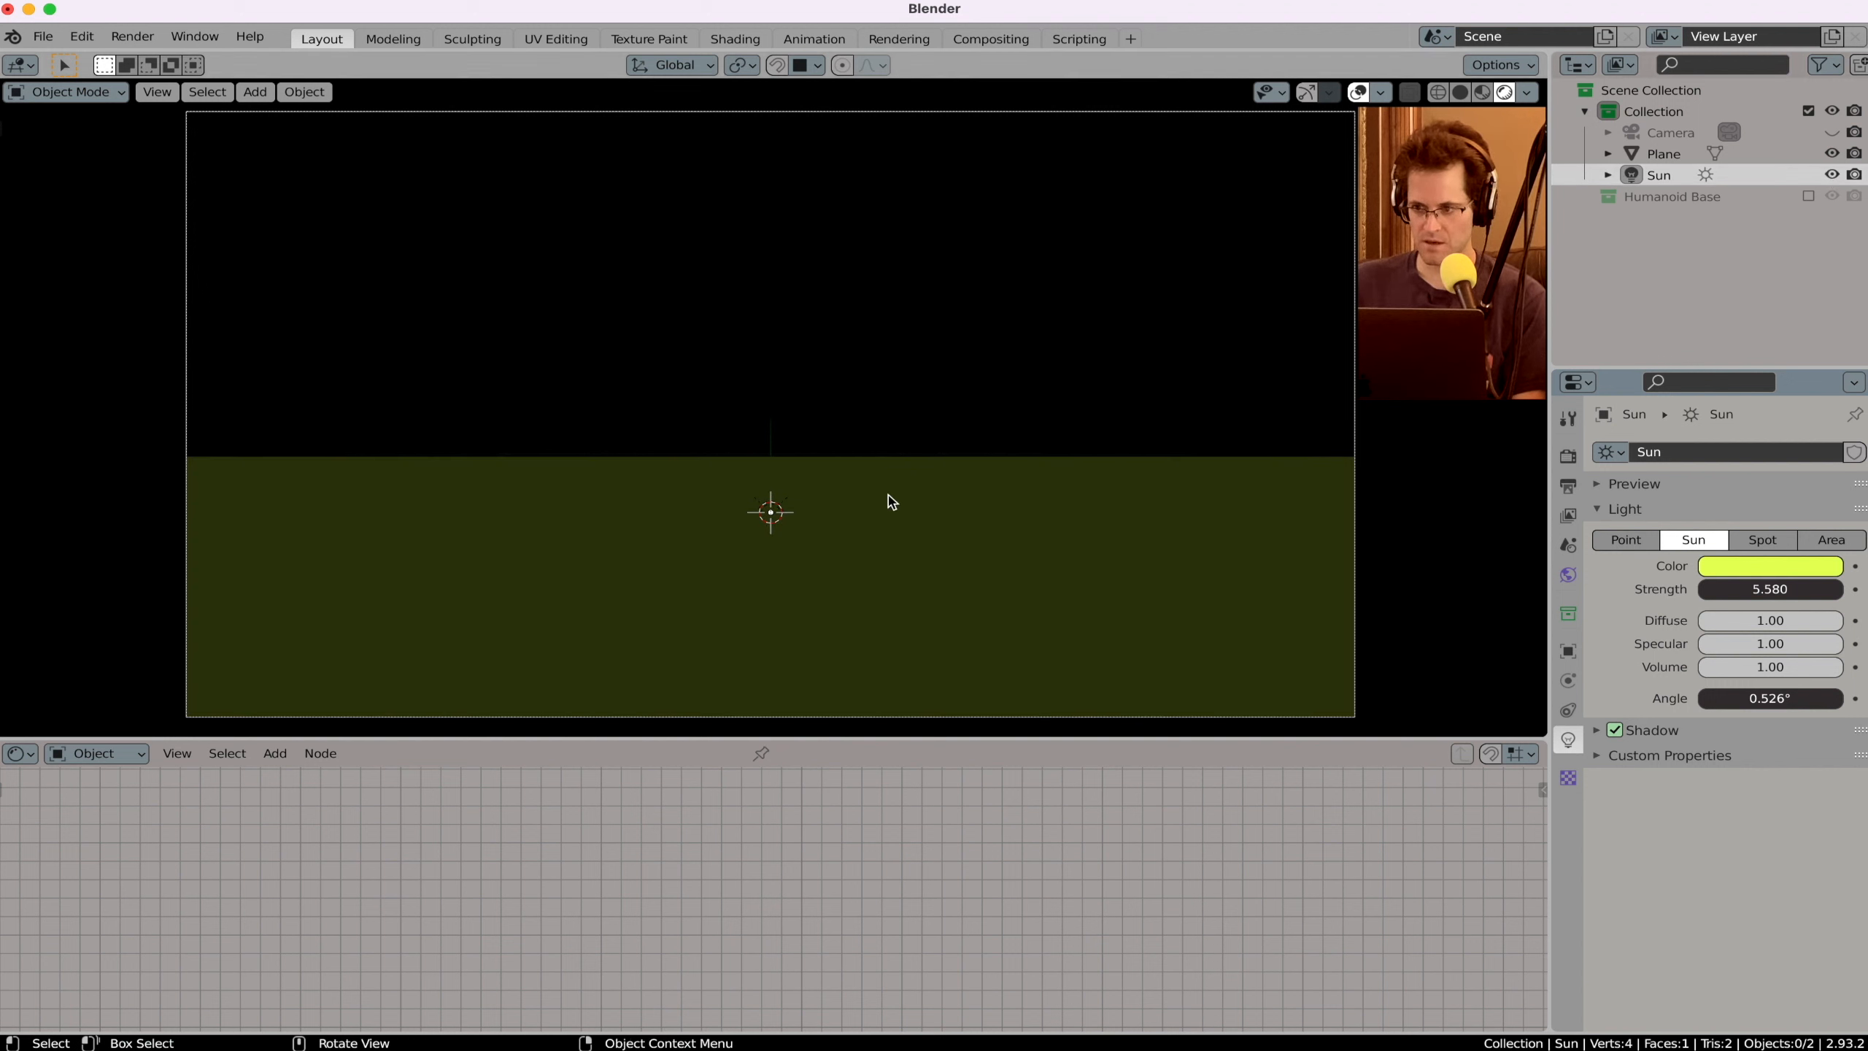
Step: In the World shader, link the Environment Texture's Color to the Background color and load sunflowers_4k.hdr
{"action": "left_click", "coordinate": [902, 523]}
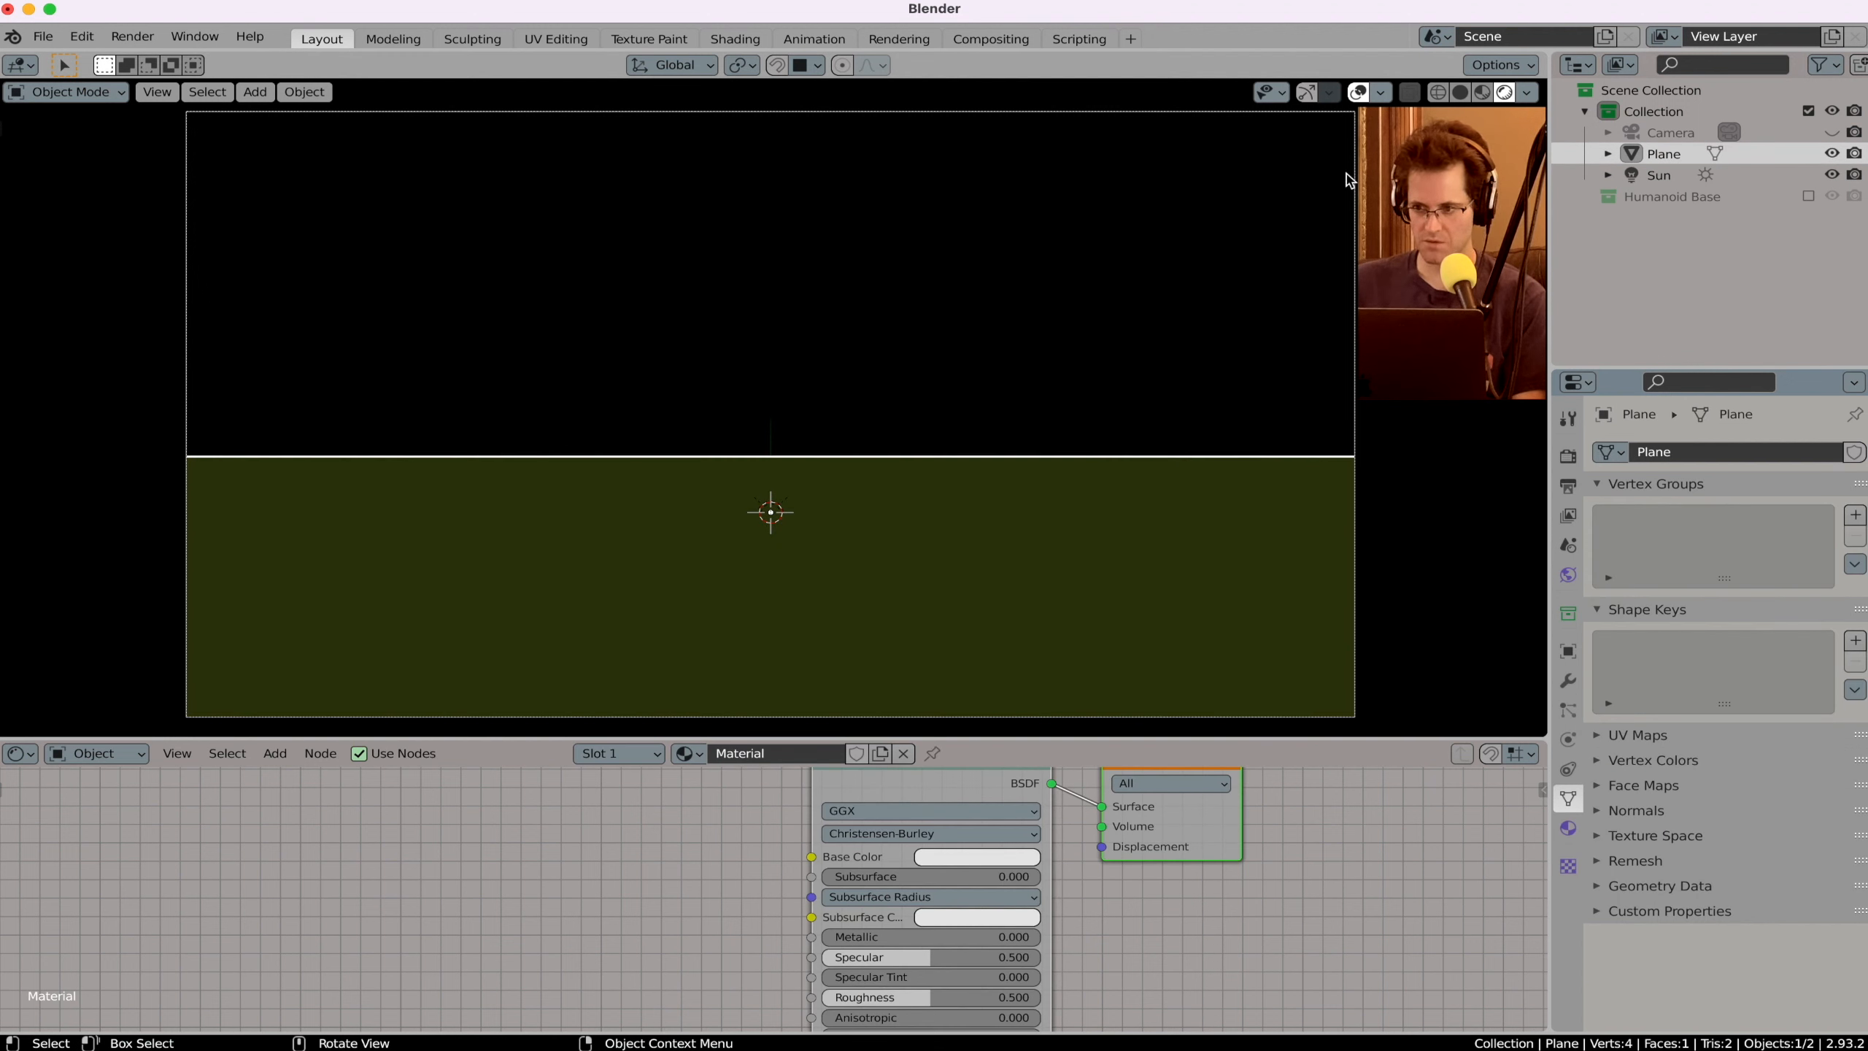
{"action": "left_click", "coordinate": [111, 751]}
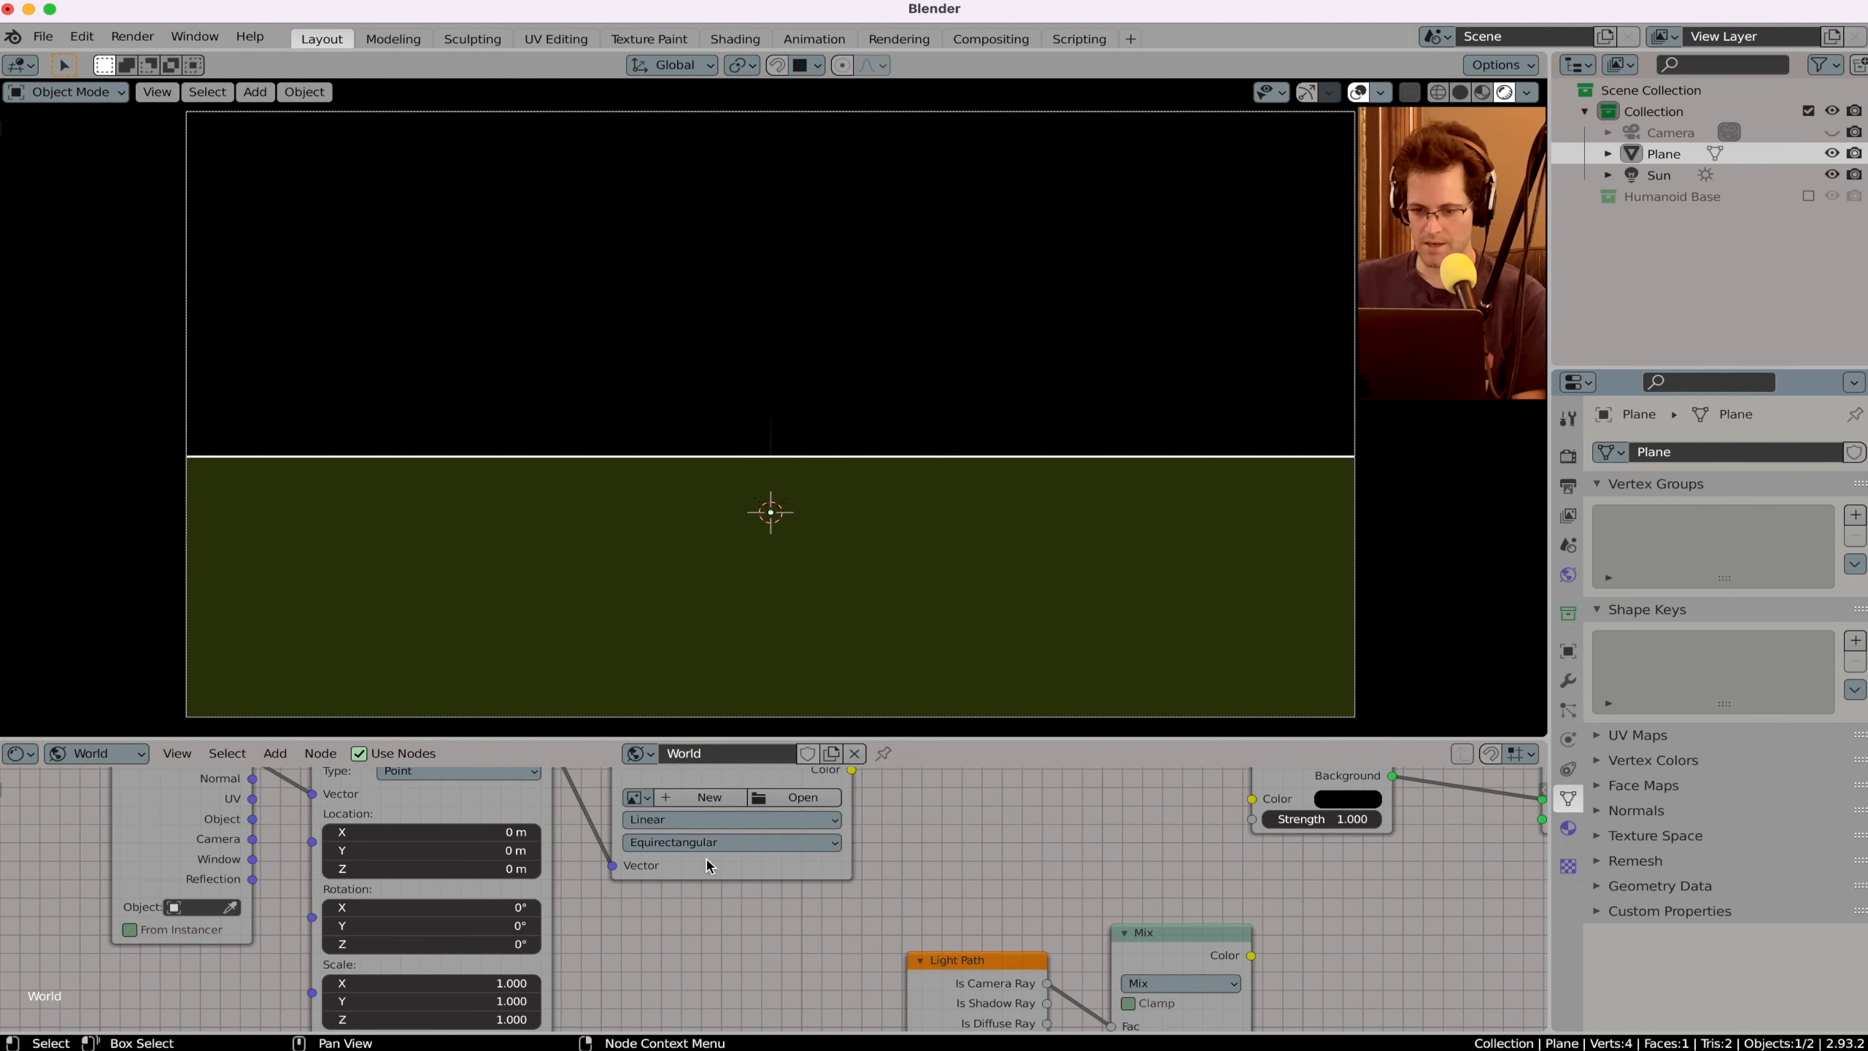
{"action": "scroll", "coordinate": [703, 856], "scroll_direction": "up", "scroll_amount": 2}
{"action": "left_click_drag", "start_coordinate": [838, 823], "coordinate": [1240, 853]}
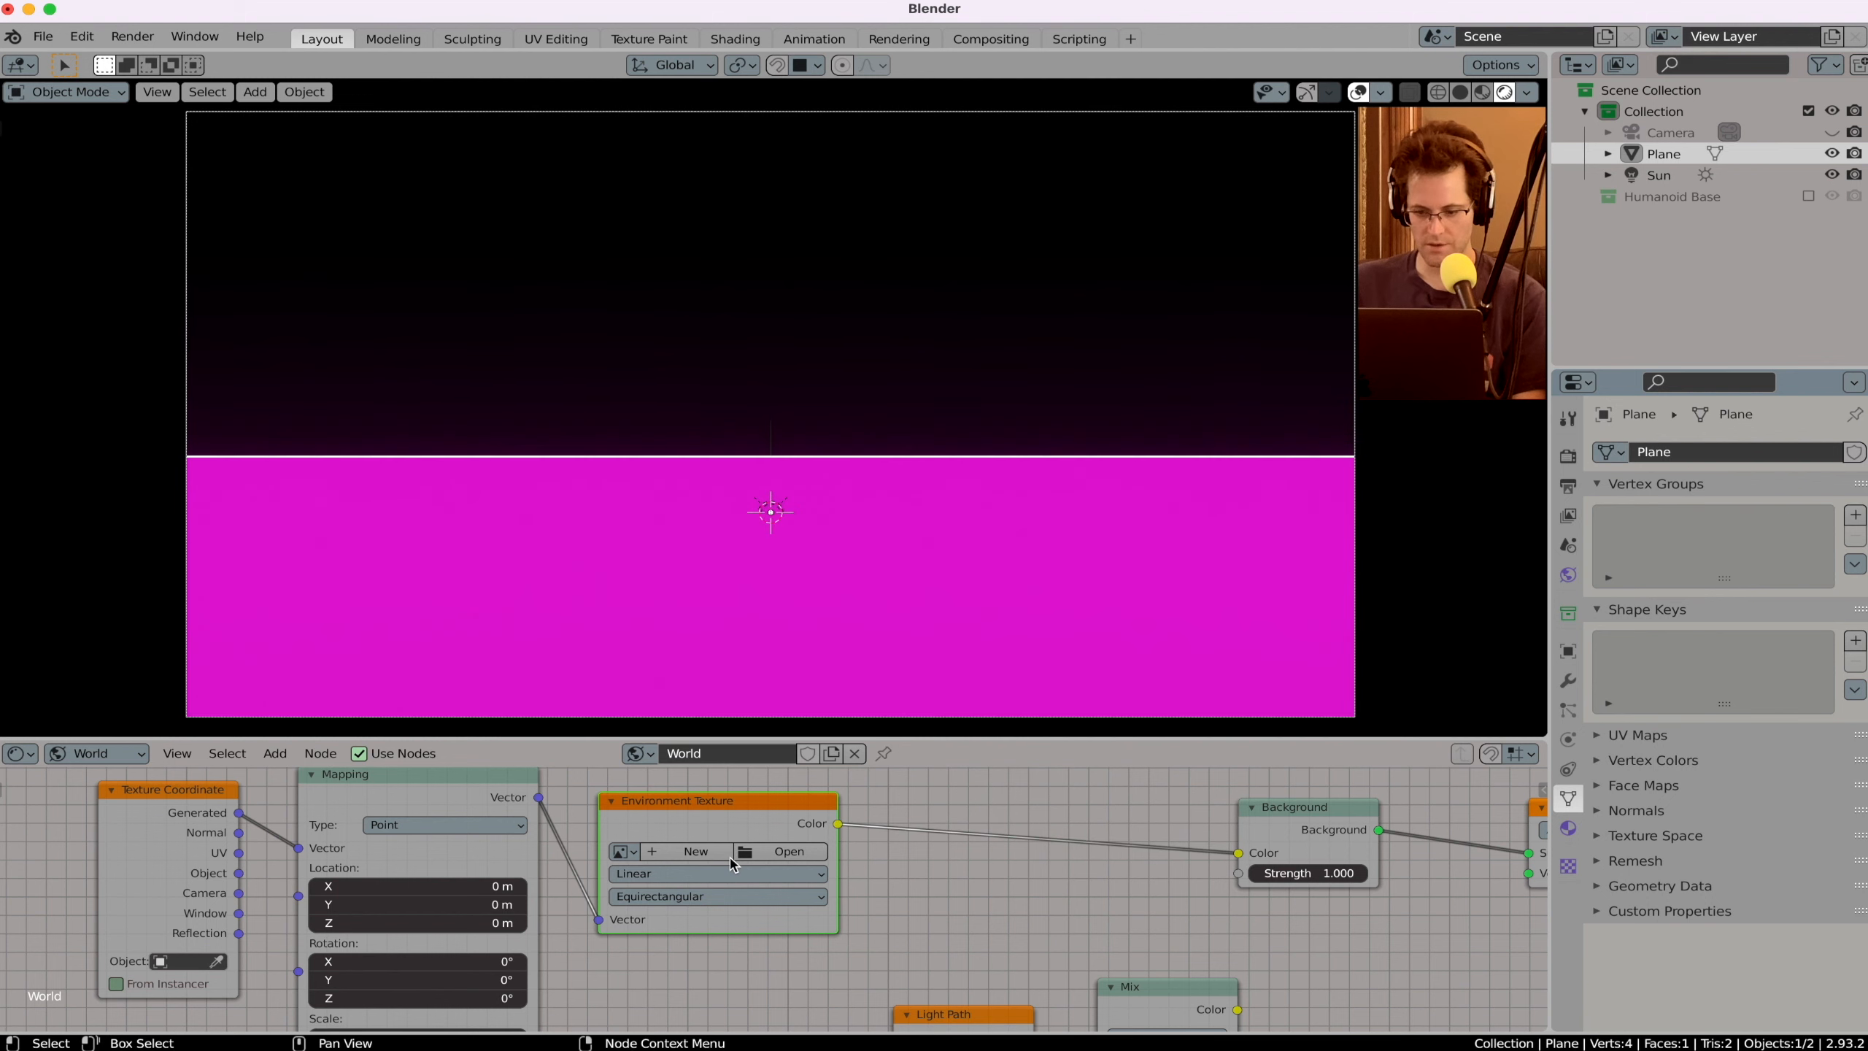
{"action": "left_click", "coordinate": [786, 855]}
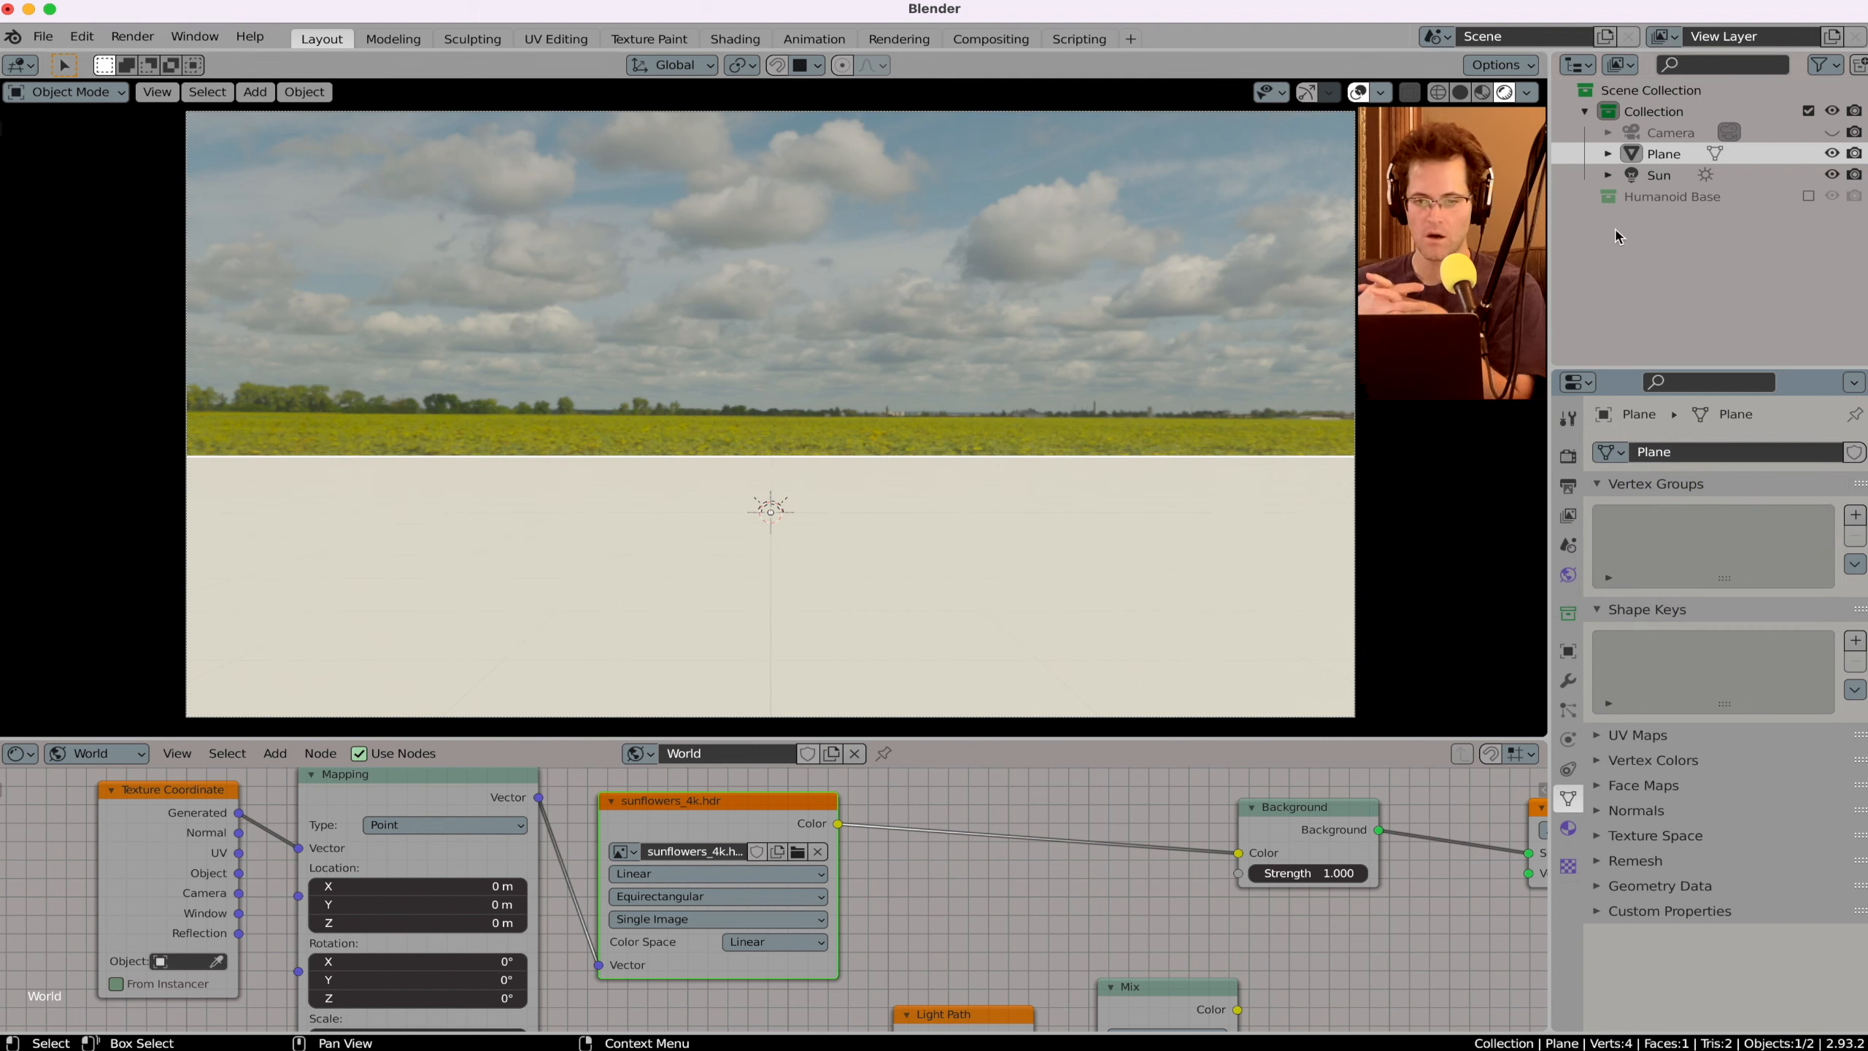
Step: Hide the Sun in the viewport, keeping the camera view
{"action": "left_click", "coordinate": [1833, 174]}
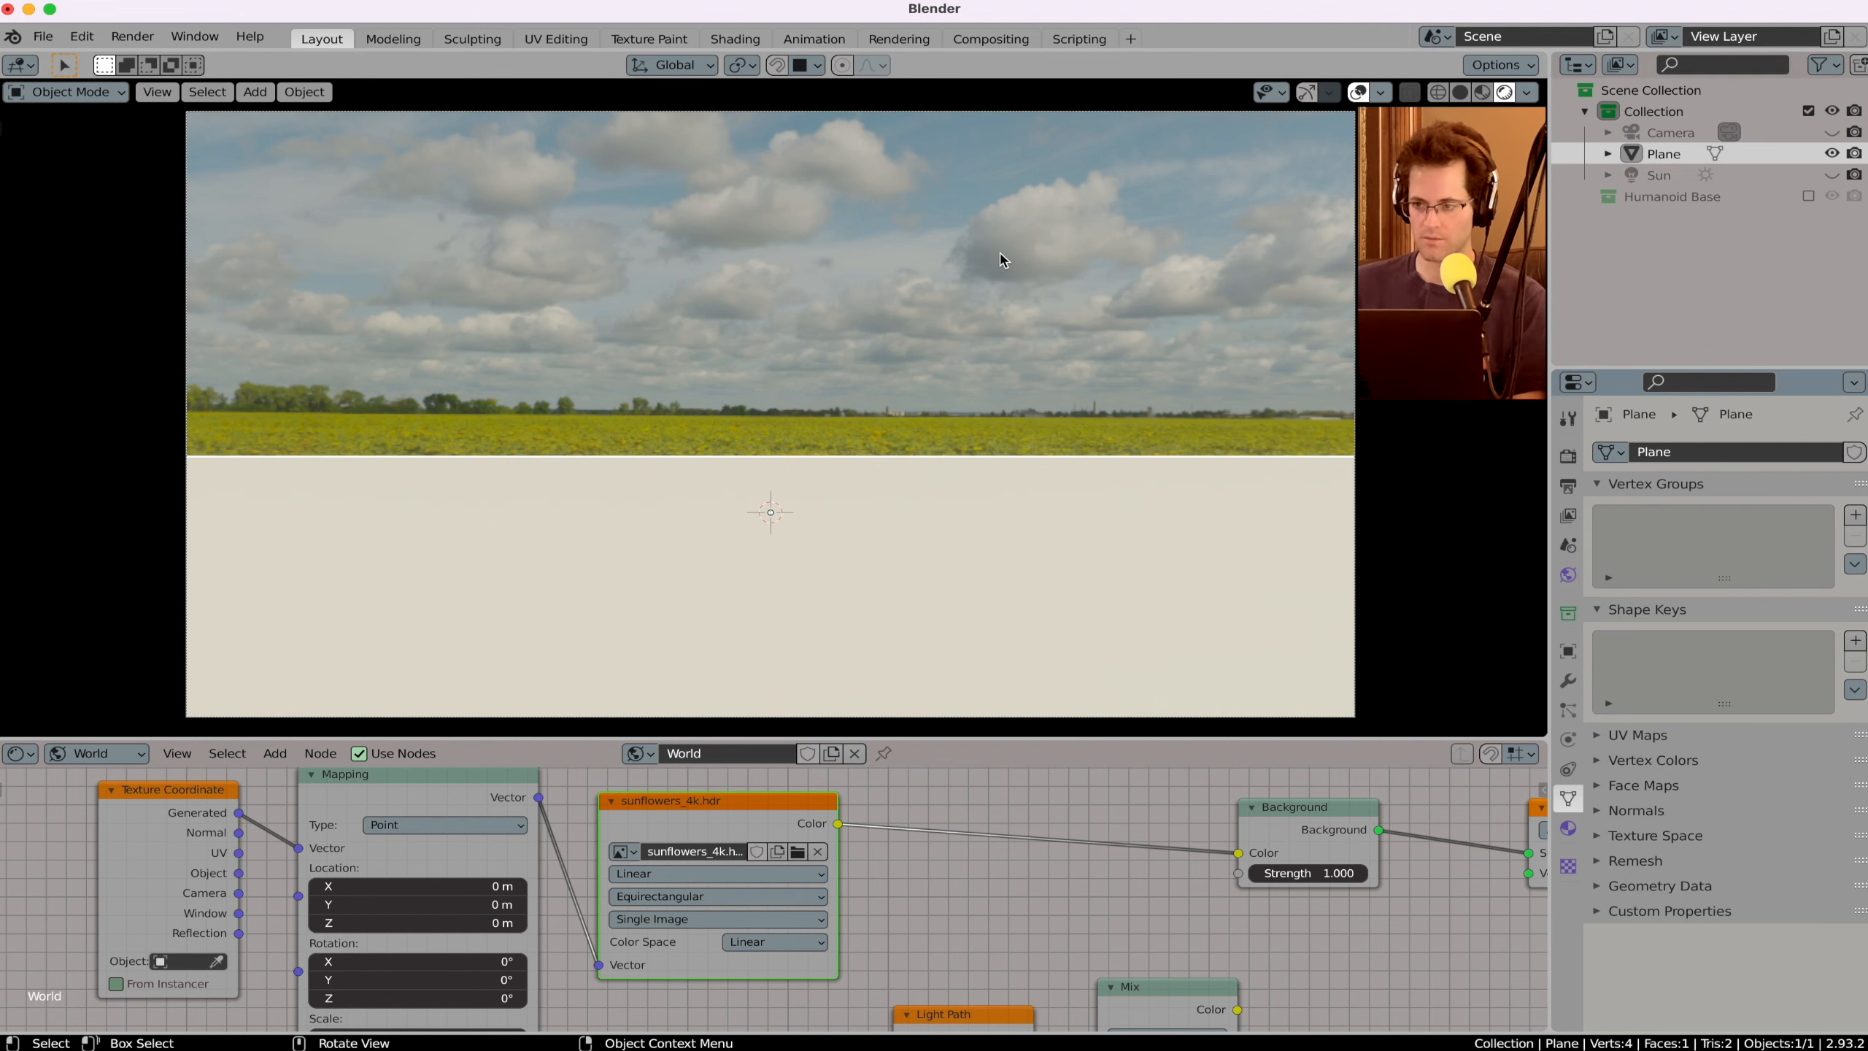
{"action": "middle_click_drag", "start_coordinate": [784, 252], "coordinate": [767, 251]}
{"action": "key", "text": "KP_0"}
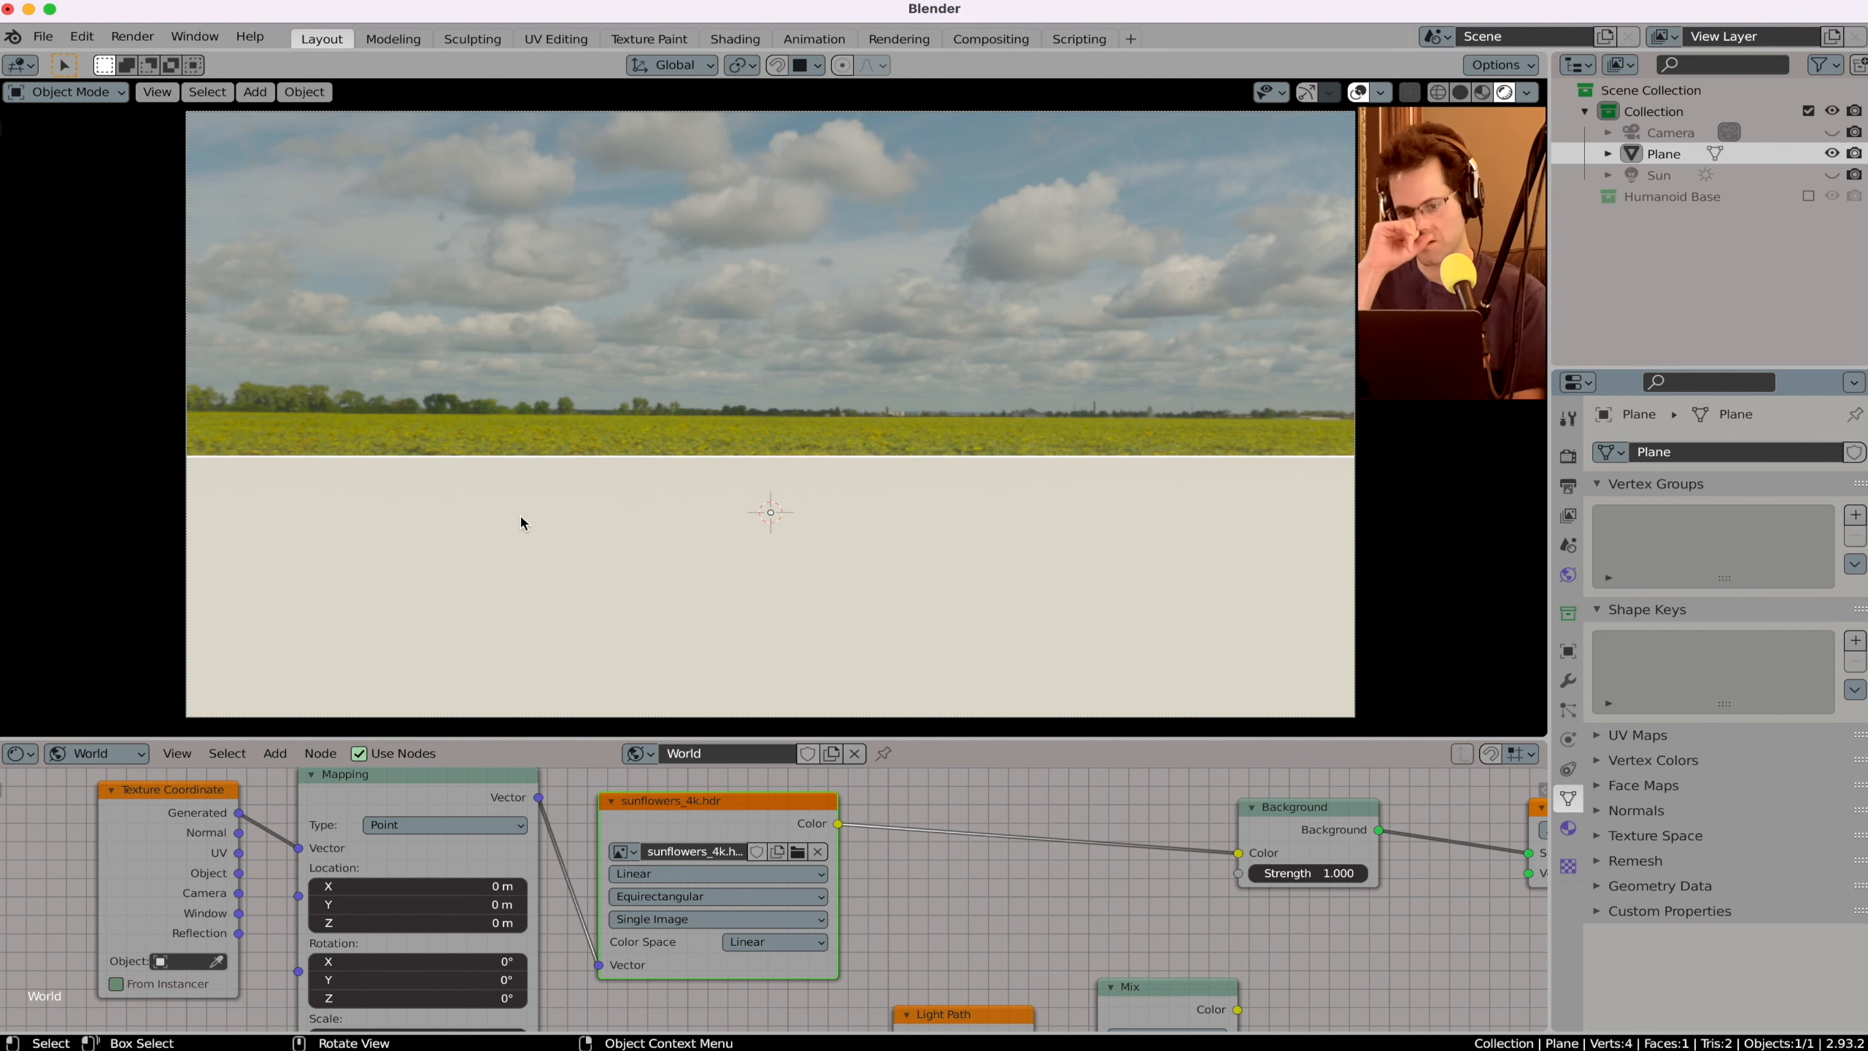
{"action": "key", "text": "g"}
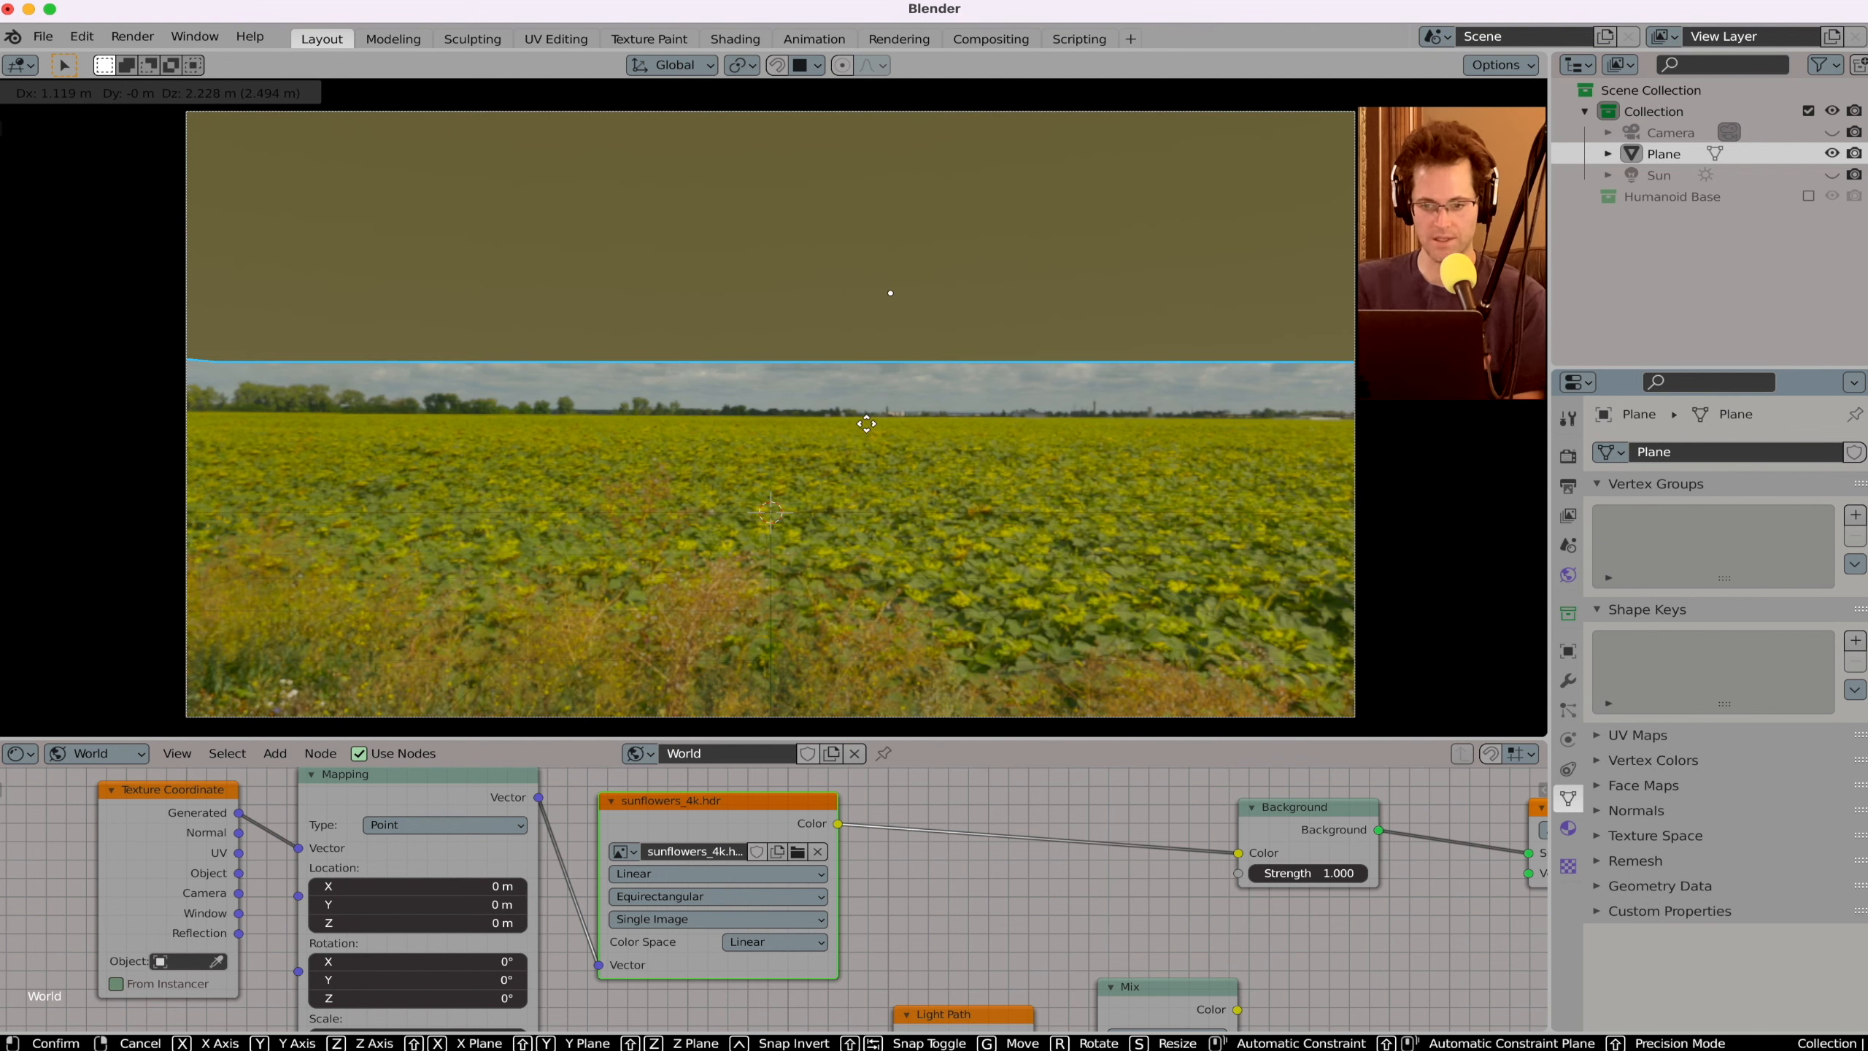
{"action": "key", "text": "r"}
{"action": "key", "text": "r"}
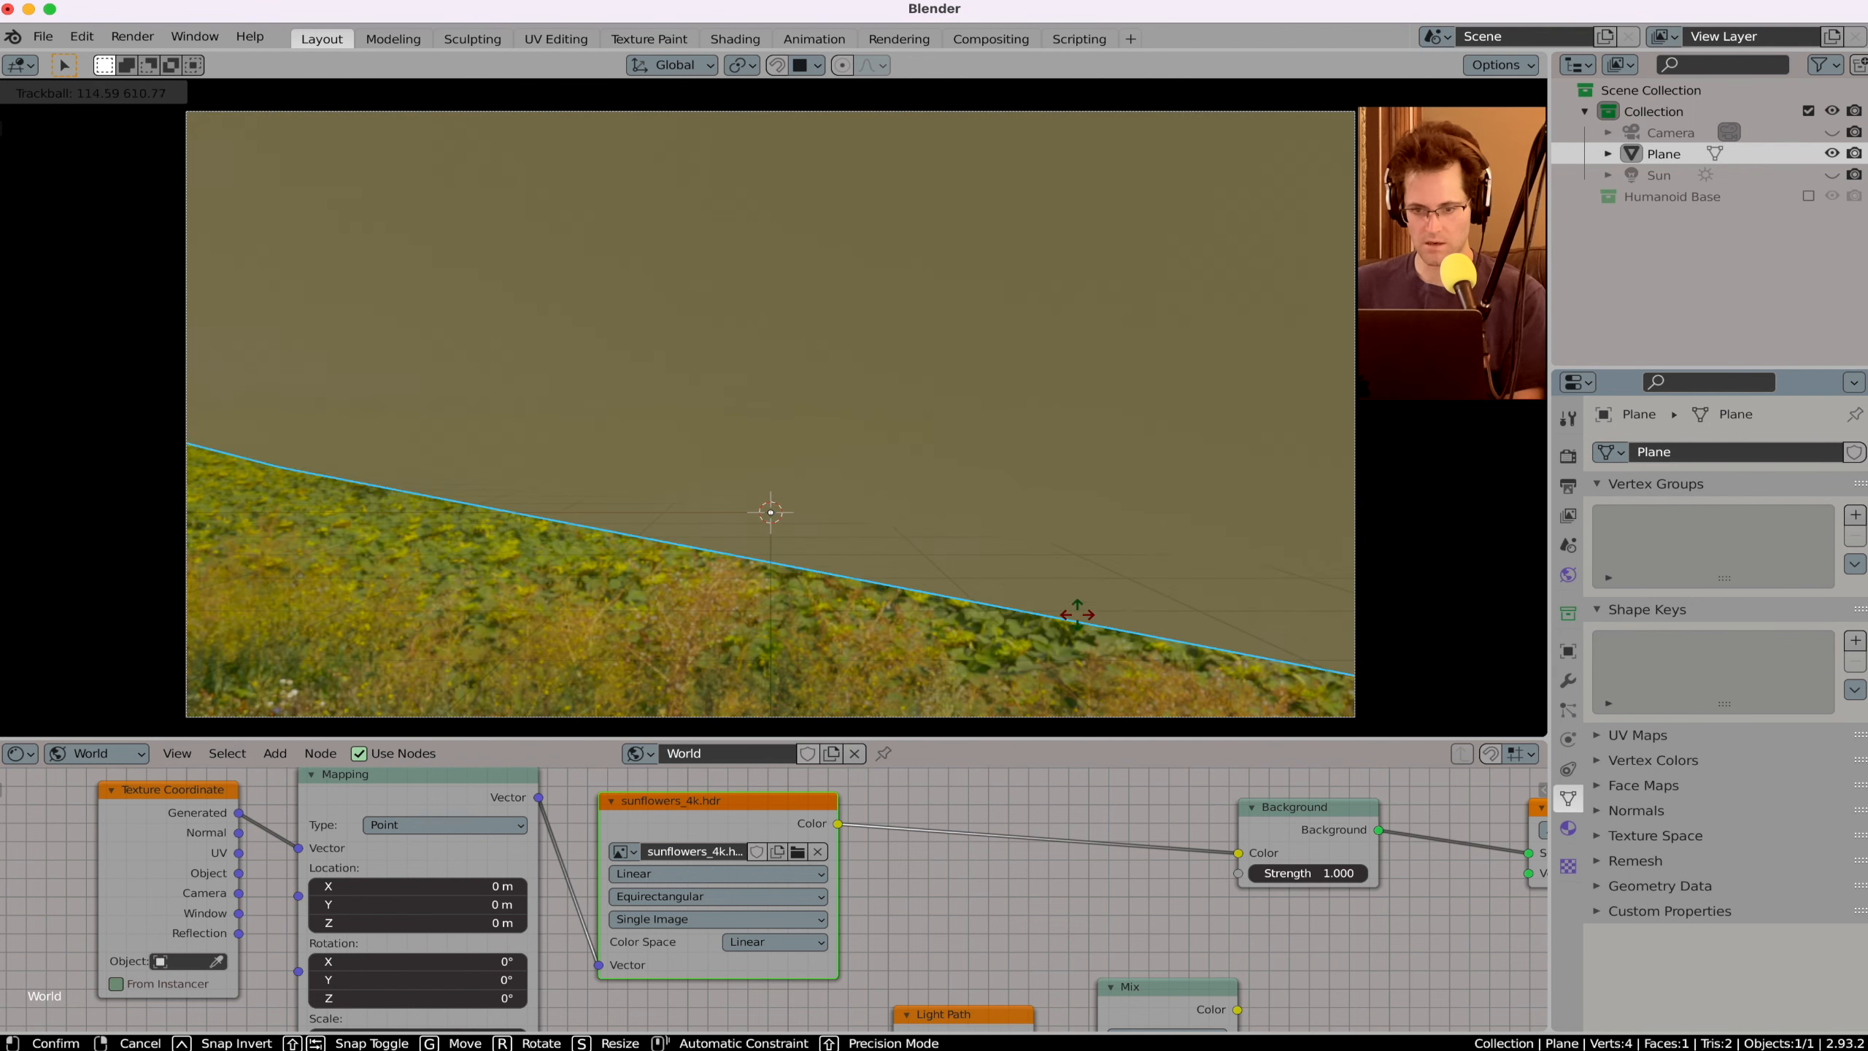
{"action": "key", "text": "Escape"}
Step: Switch back to the plane's object material and set its Base Color to a bright blue
{"action": "left_click", "coordinate": [103, 753]}
{"action": "left_click", "coordinate": [98, 777]}
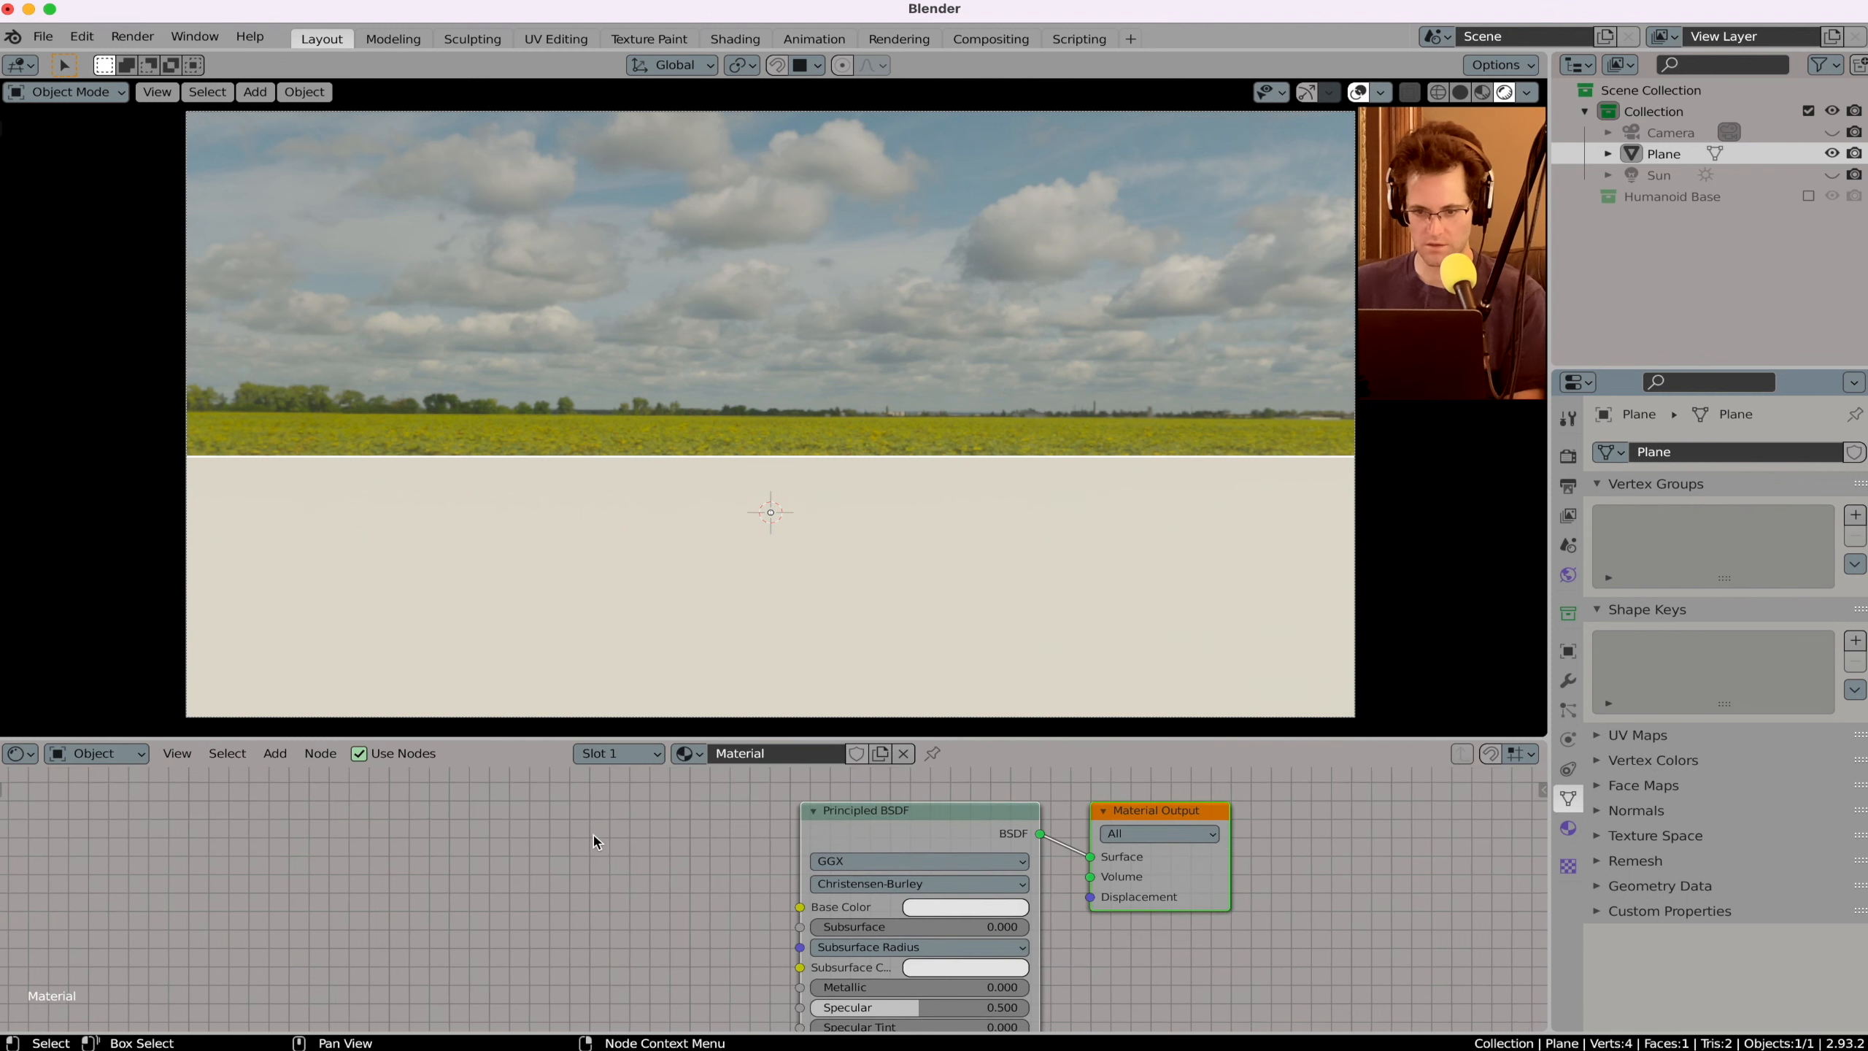
{"action": "left_click", "coordinate": [956, 867]}
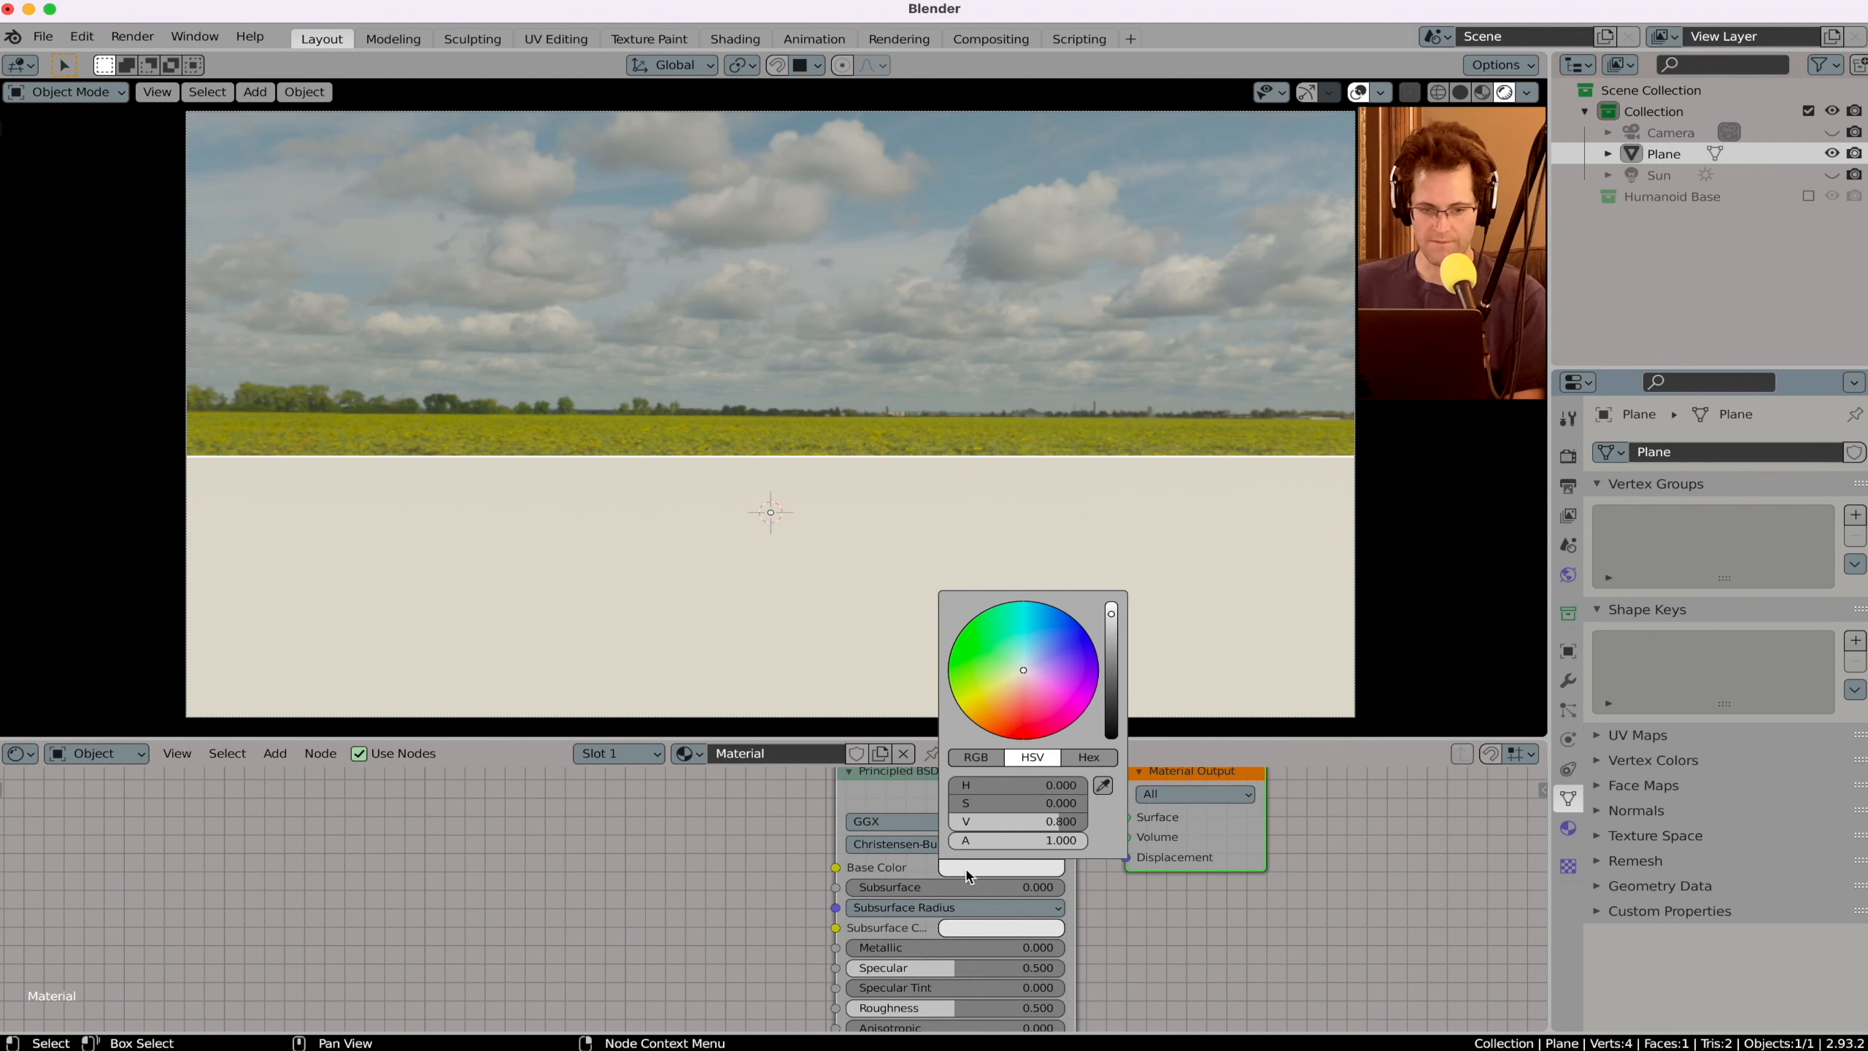
{"action": "left_click", "coordinate": [1016, 701]}
{"action": "left_click_drag", "start_coordinate": [1016, 700], "coordinate": [1048, 620]}
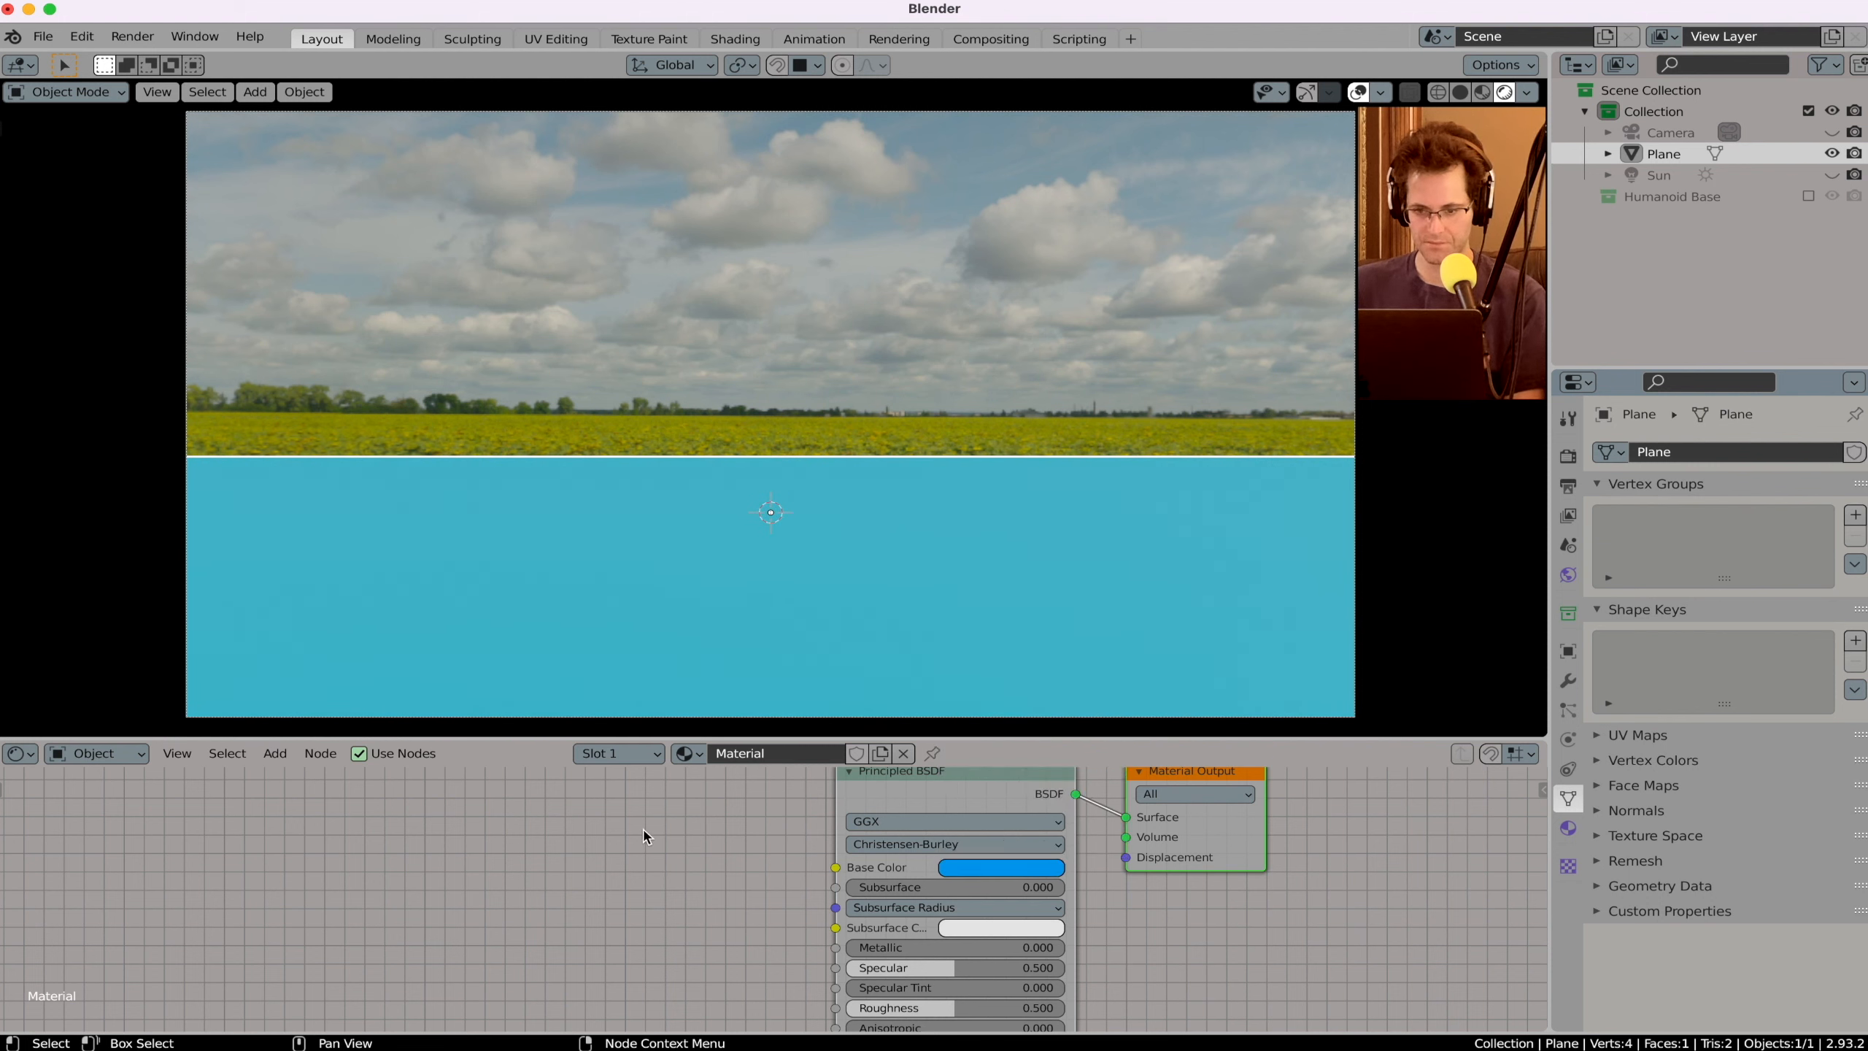
{"action": "scroll", "coordinate": [644, 829], "scroll_direction": "down", "scroll_amount": 1}
{"action": "scroll", "coordinate": [644, 837], "scroll_direction": "down", "scroll_amount": 3}
{"action": "scroll", "coordinate": [644, 837], "scroll_direction": "left", "scroll_amount": 1}
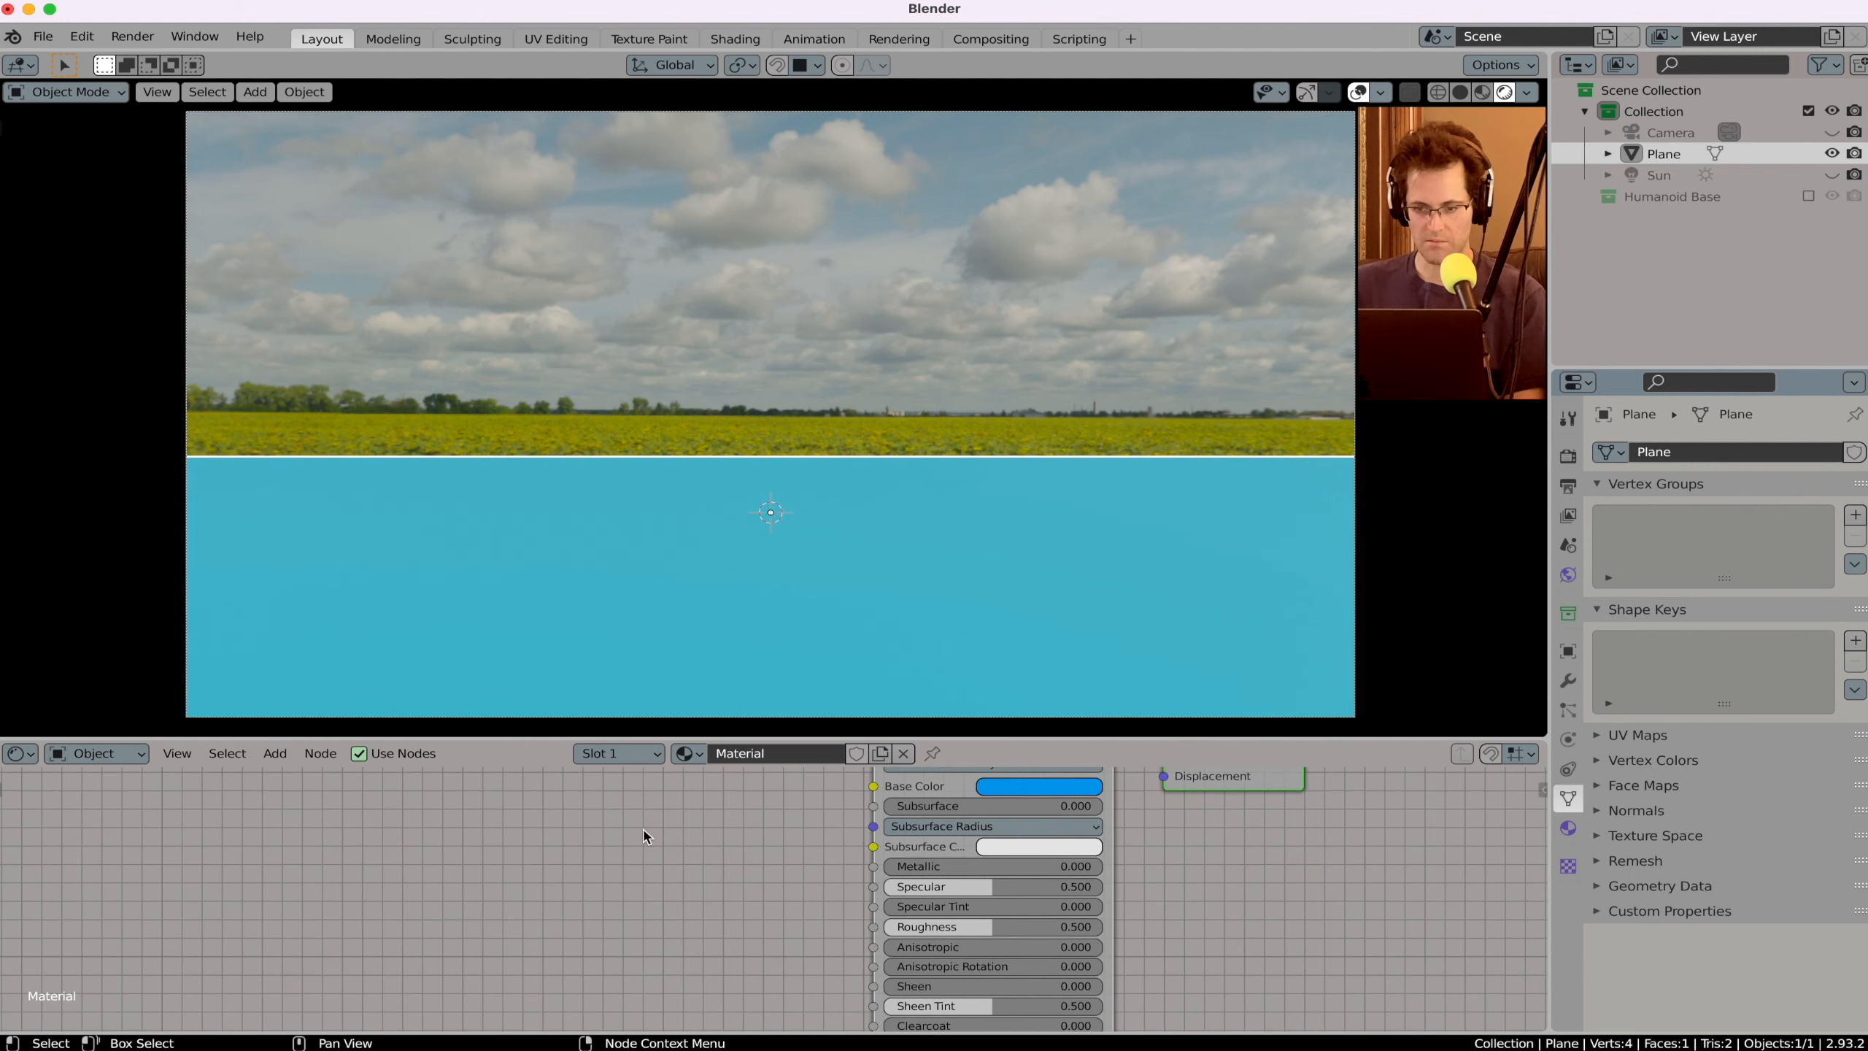
{"action": "left_click", "coordinate": [122, 754]}
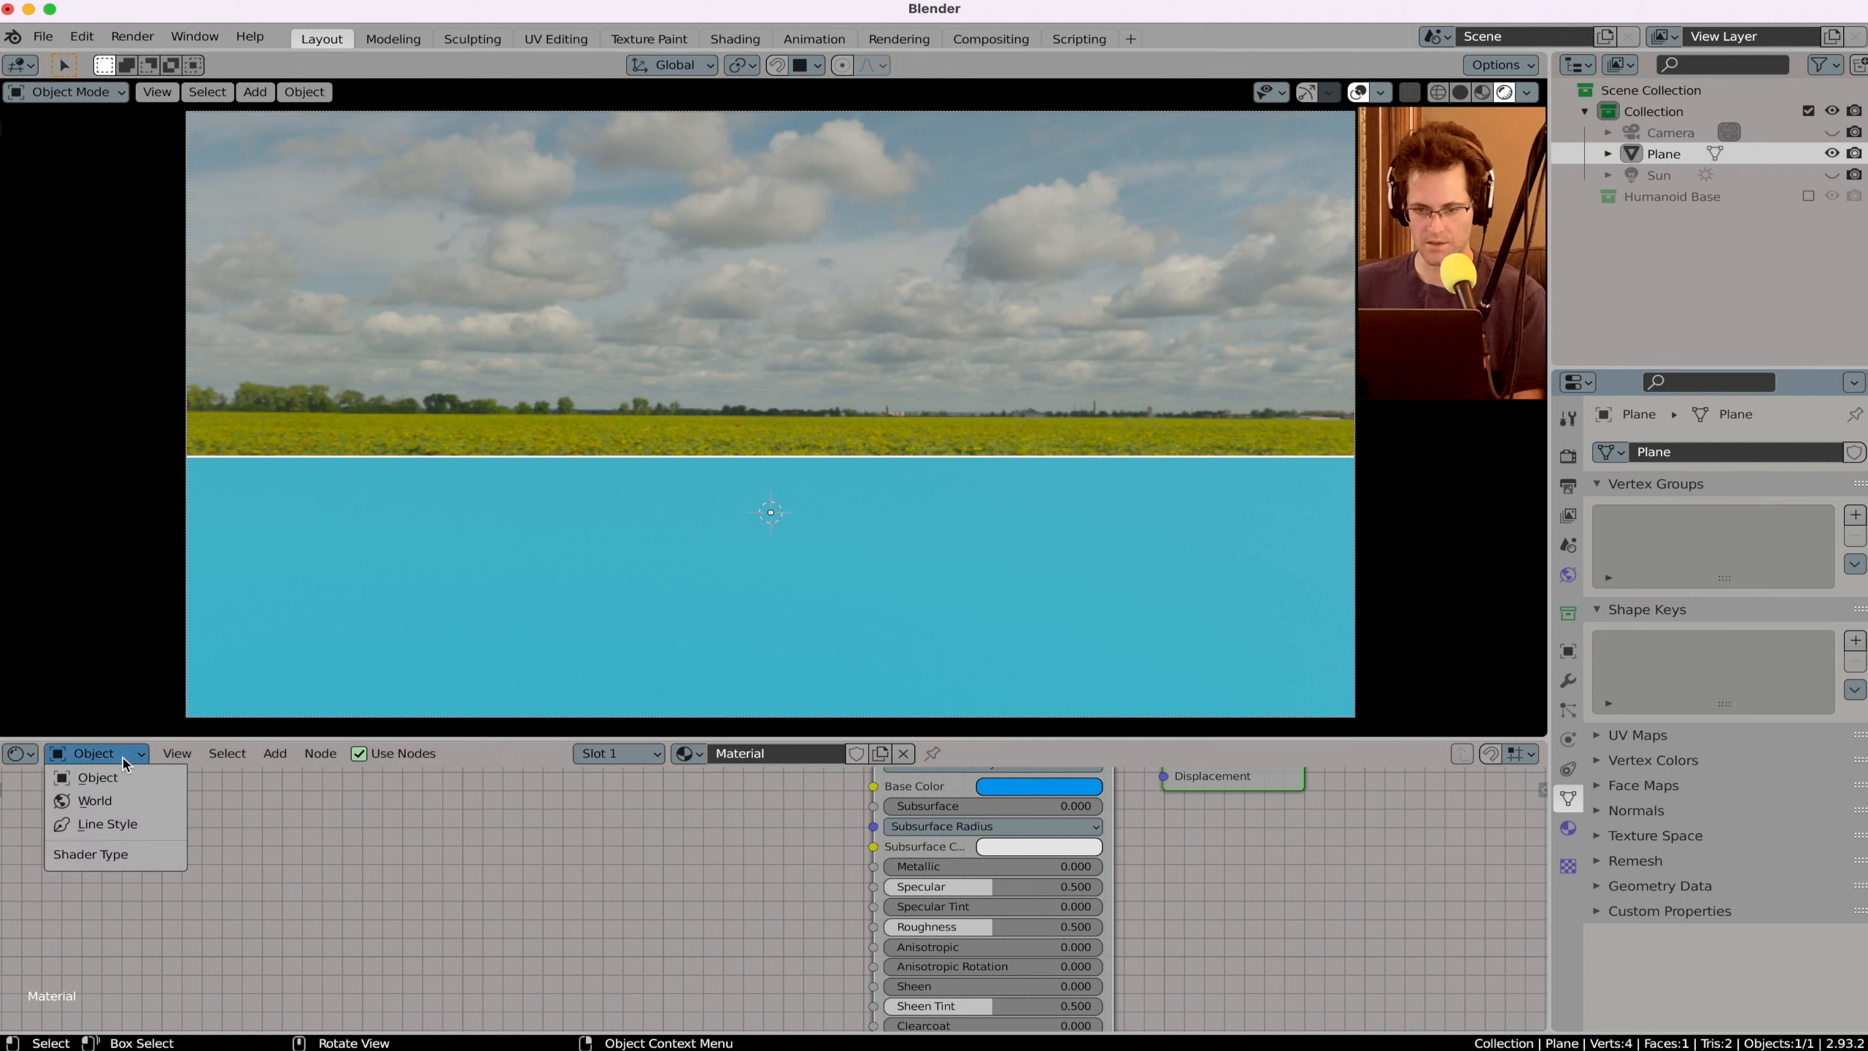
{"action": "left_click", "coordinate": [787, 357]}
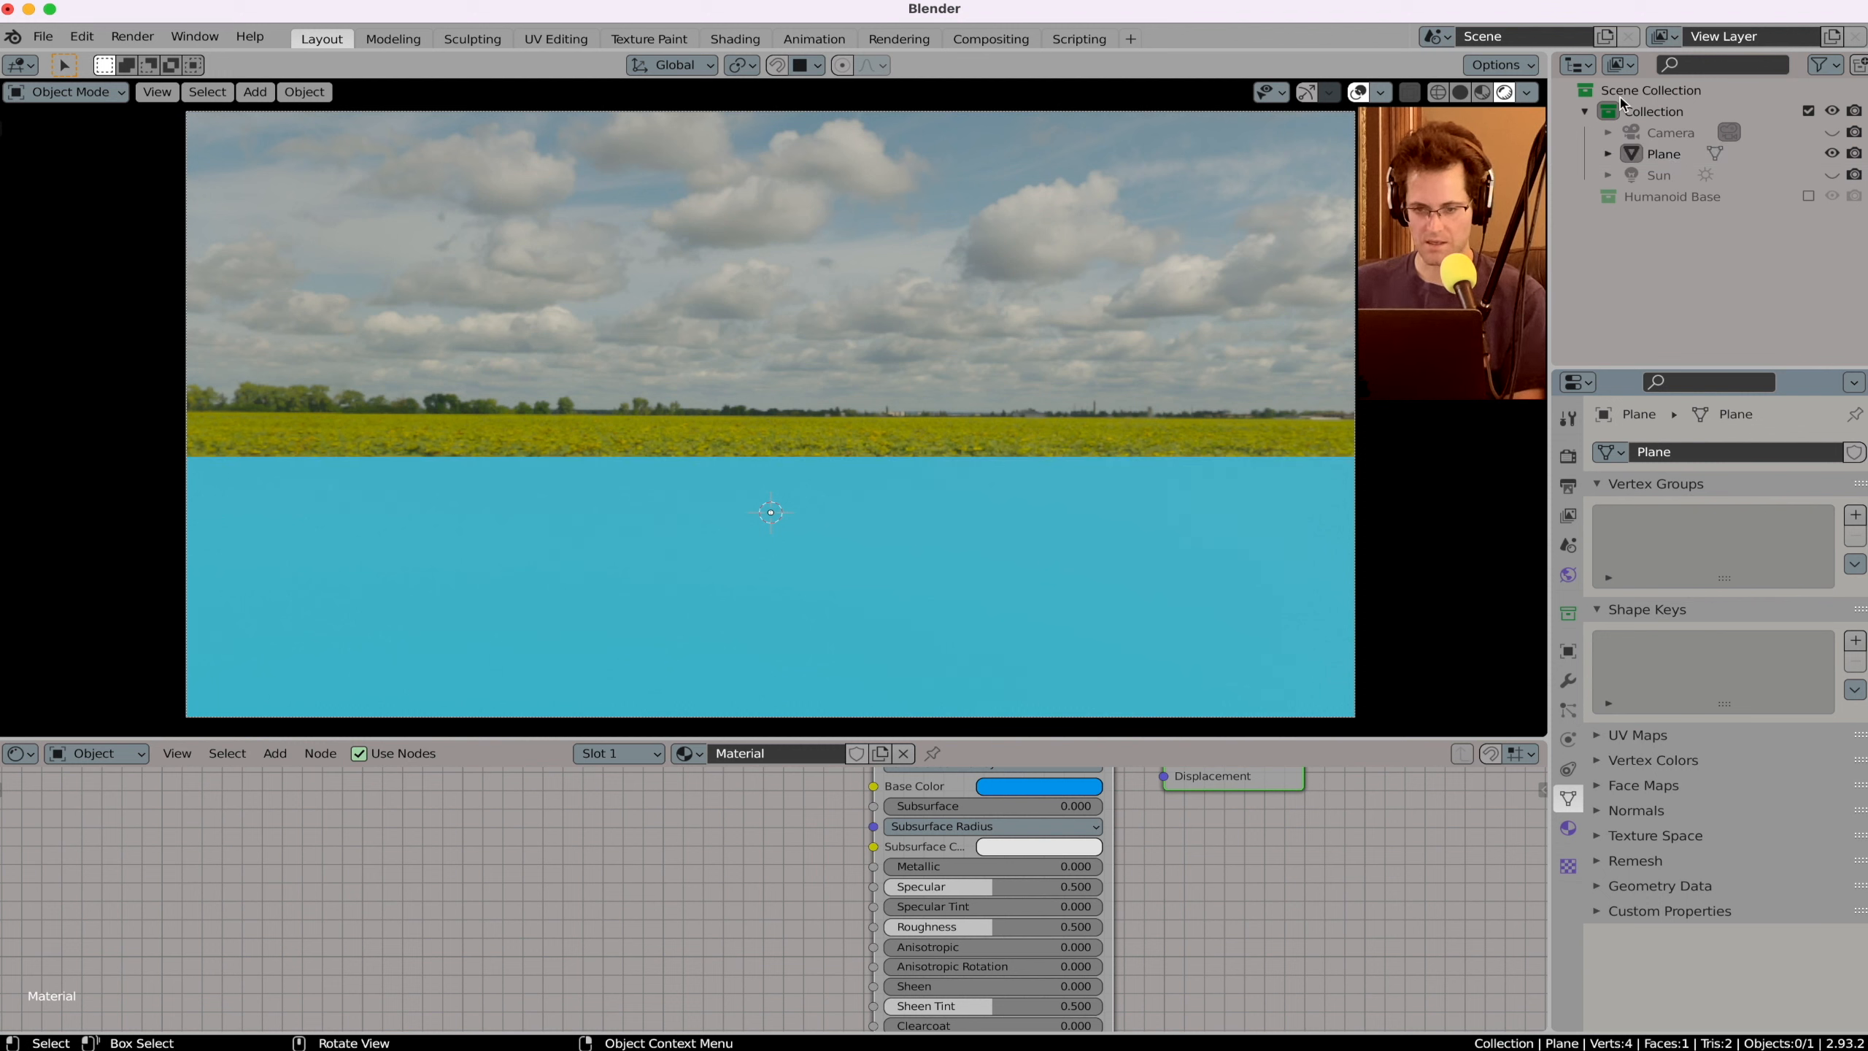
Step: Lower the camera by setting its Z location to 0.24 m in its object transform
{"action": "left_click", "coordinate": [1655, 132]}
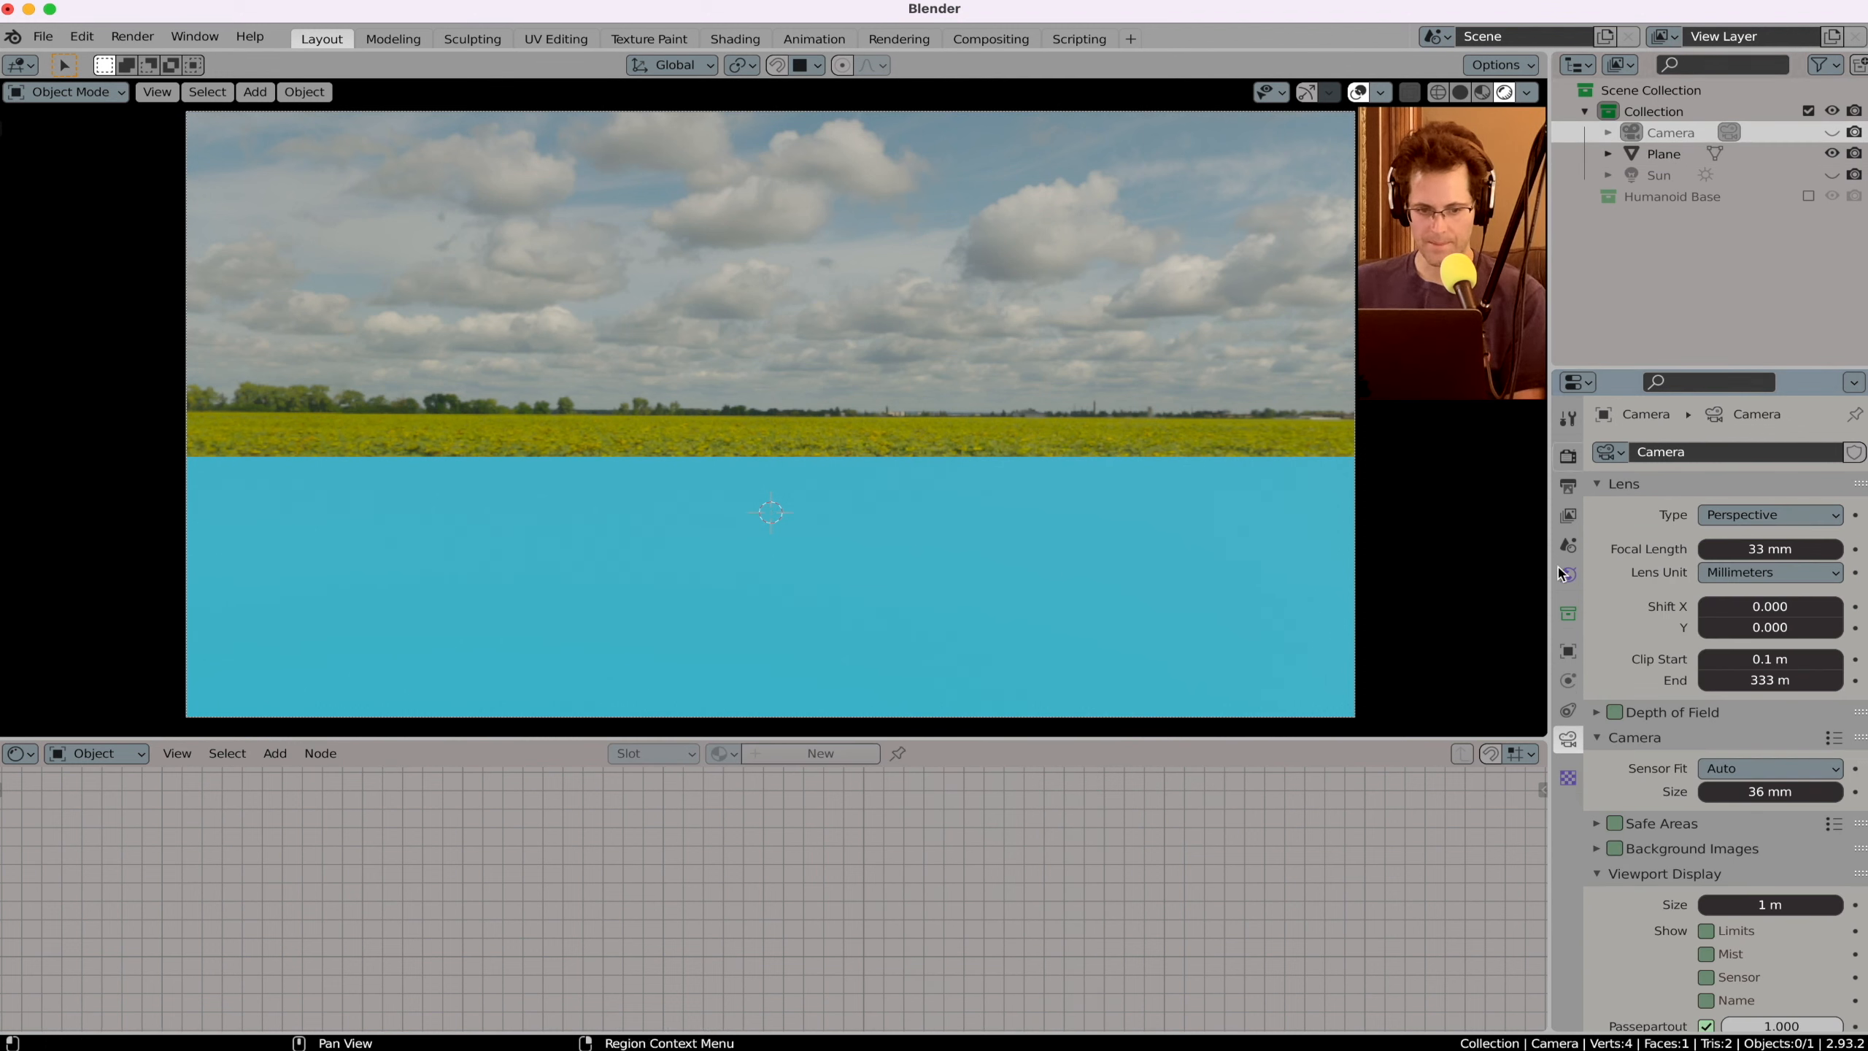
{"action": "left_click", "coordinate": [1564, 654]}
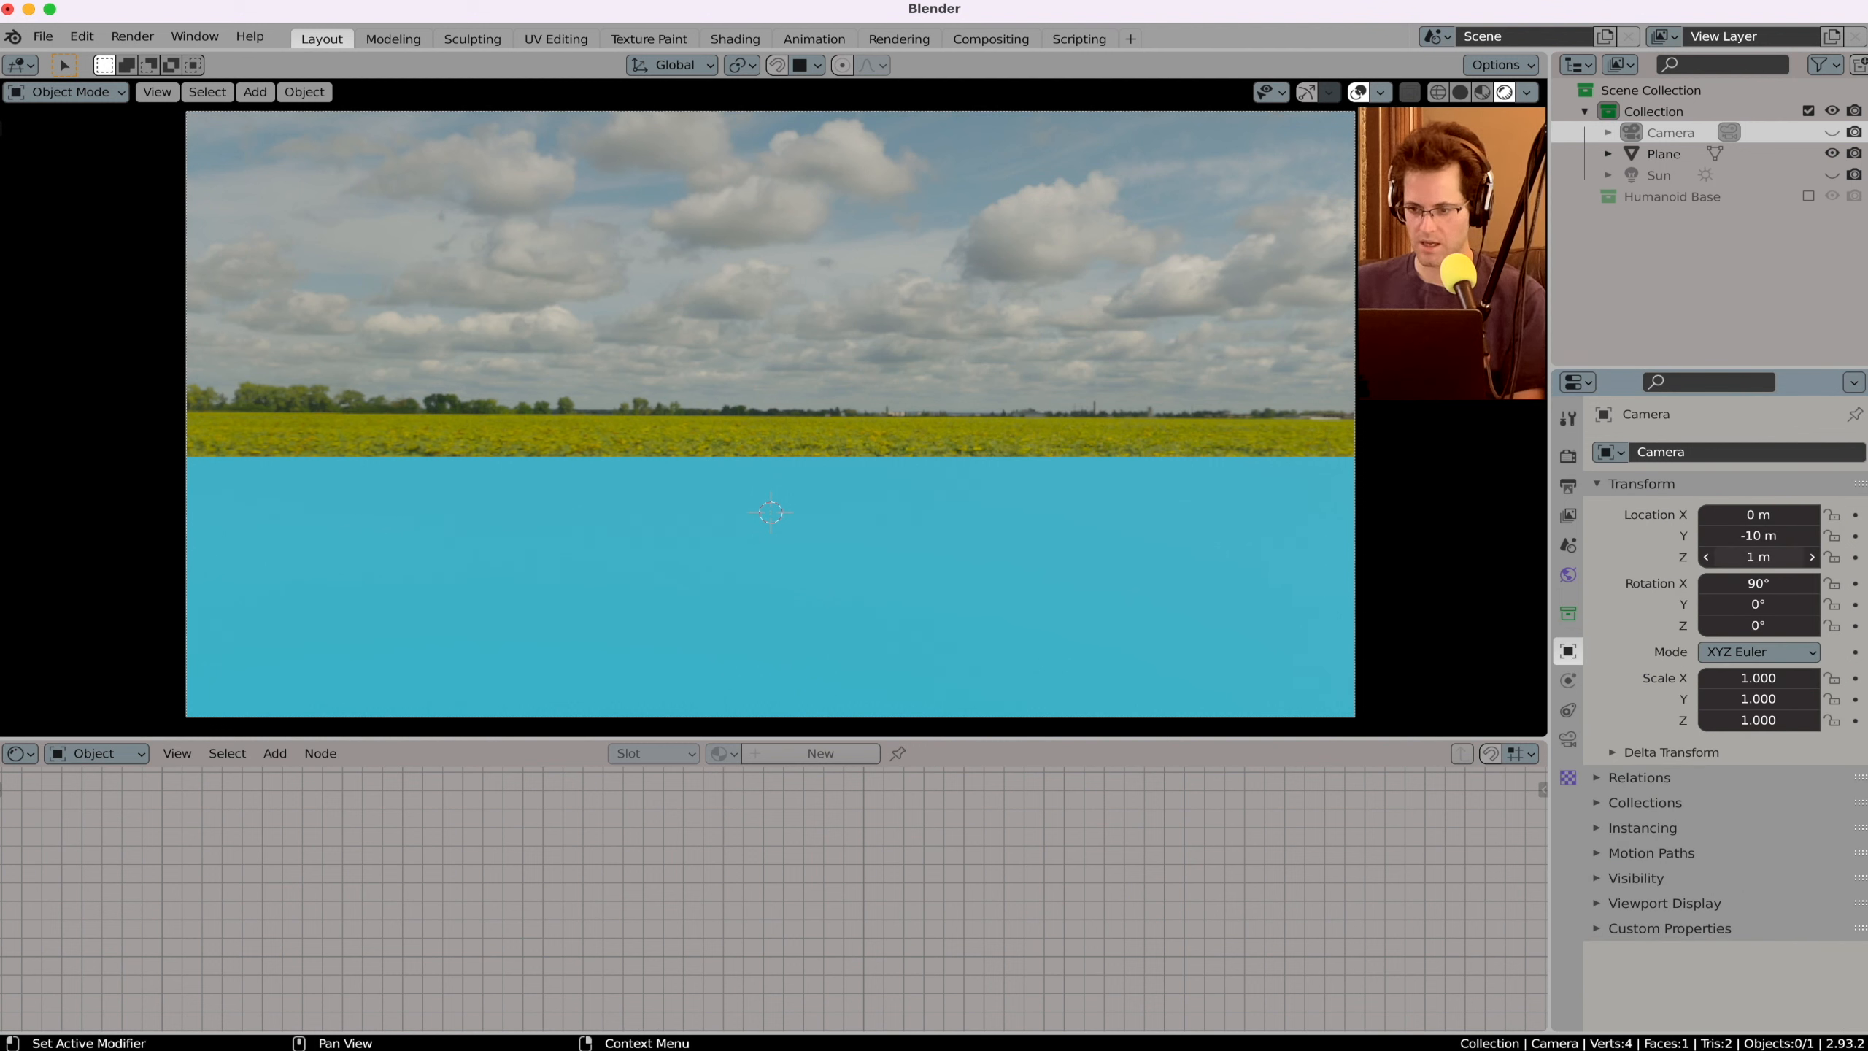
{"action": "mouse_move", "coordinate": [1758, 557]}
{"action": "left_mouse_down"}
{"action": "mouse_move", "coordinate": [1691, 557]}
{"action": "mouse_move", "coordinate": [1754, 553]}
{"action": "left_mouse_up"}
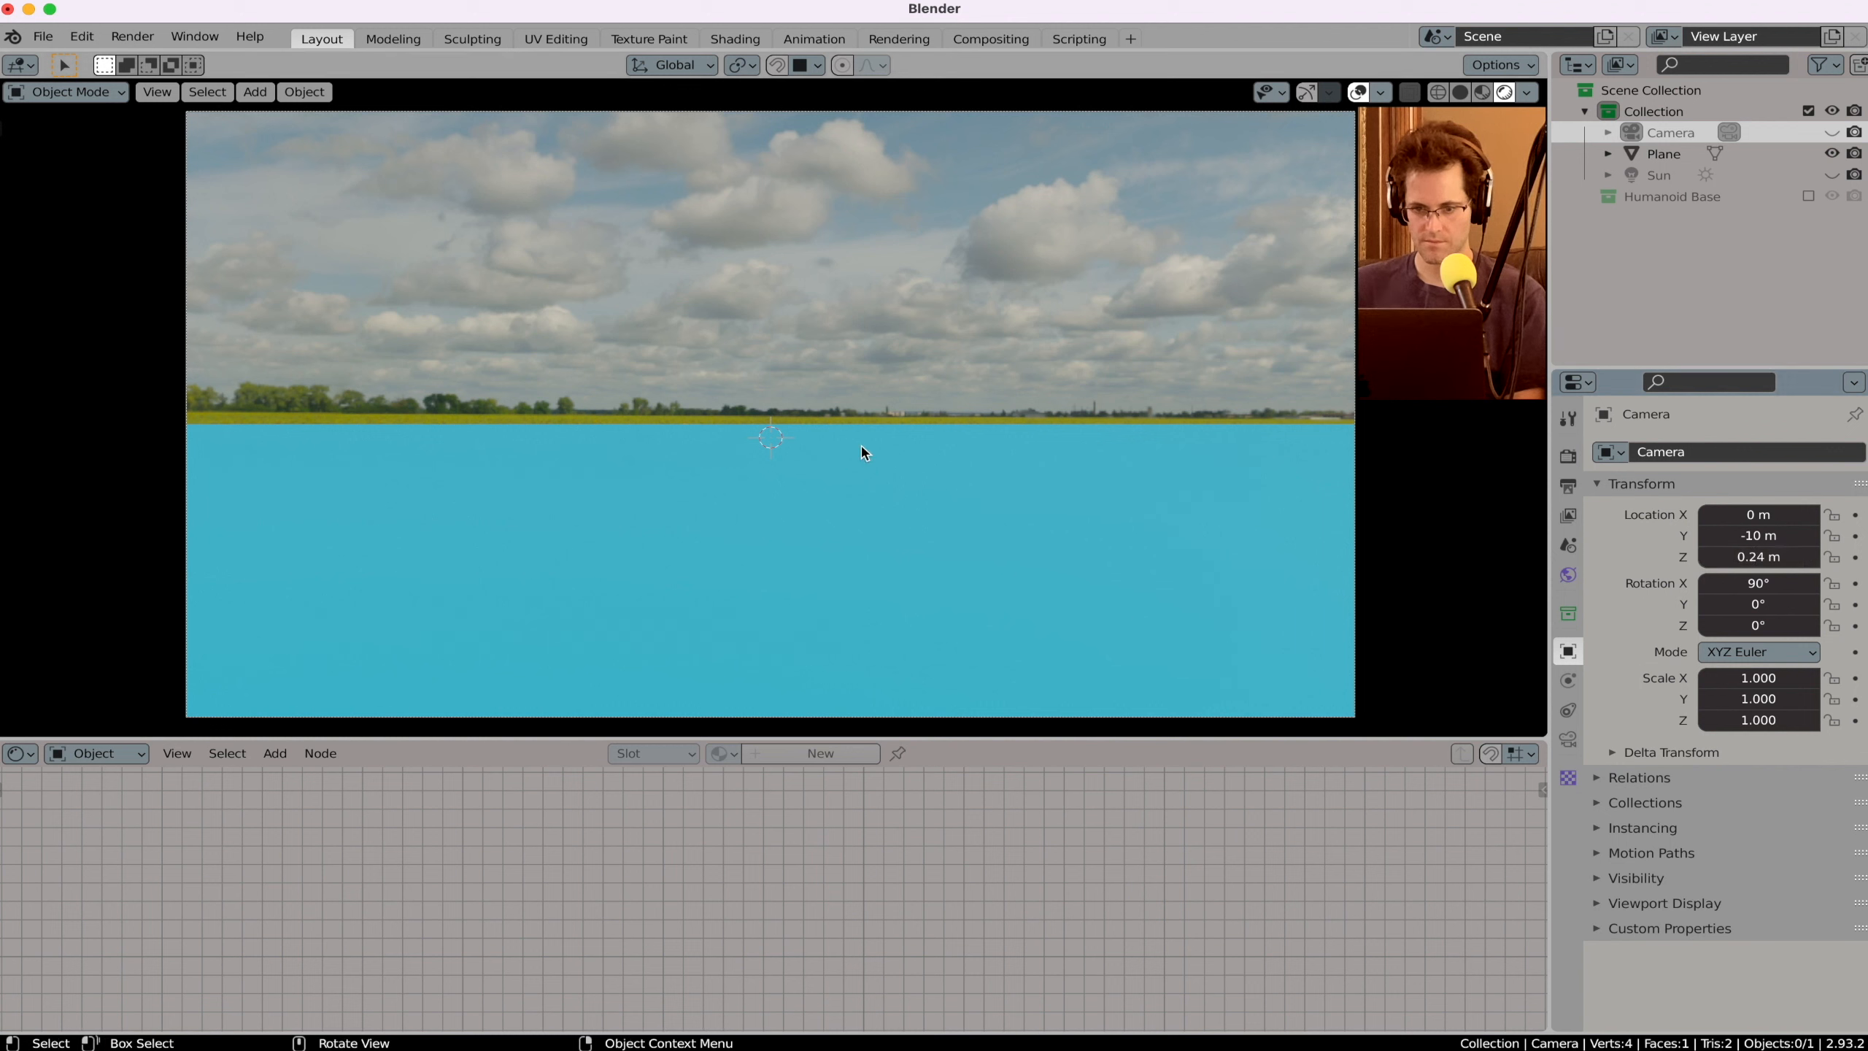
Step: In the World shader, set the Mapping node's Z location to 0.04 m
{"action": "left_click", "coordinate": [96, 754]}
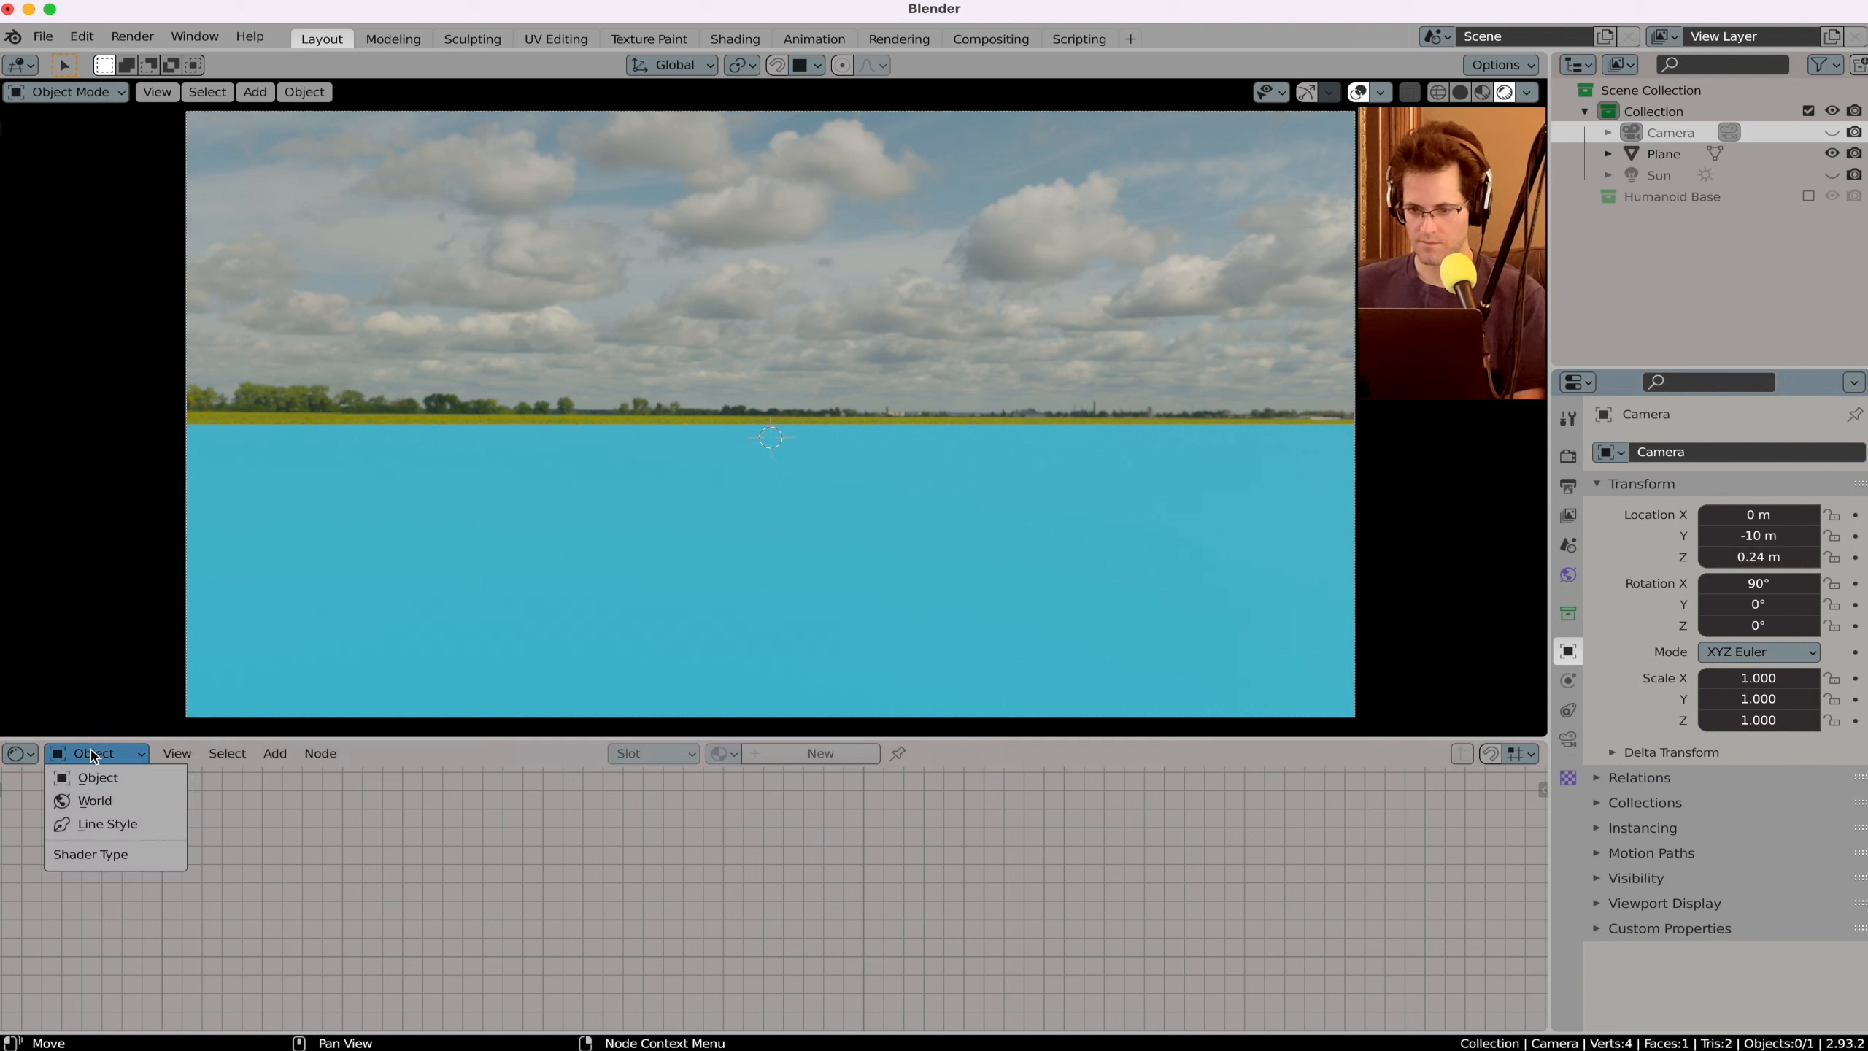
{"action": "left_click", "coordinate": [99, 800]}
{"action": "scroll", "coordinate": [479, 905], "scroll_direction": "up", "scroll_amount": 2}
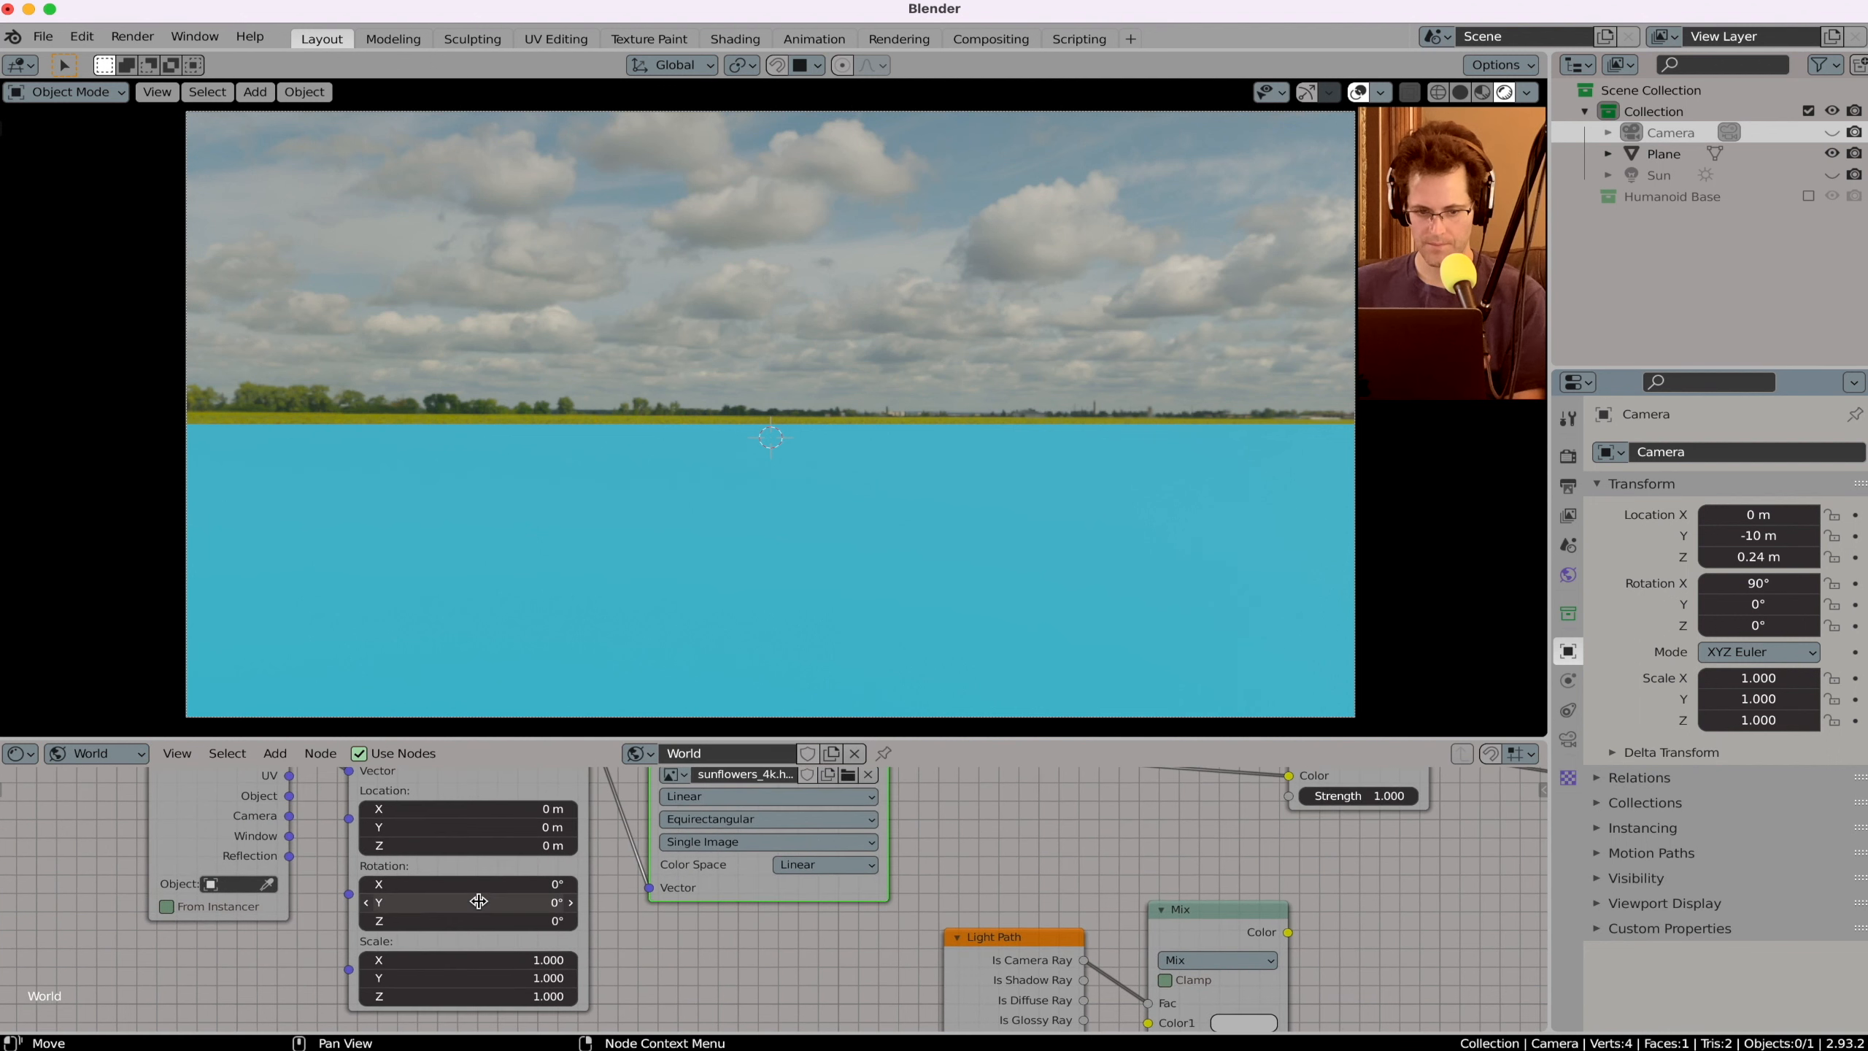
{"action": "left_click_drag", "start_coordinate": [554, 809], "coordinate": [566, 846]}
{"action": "key", "text": "super+z"}
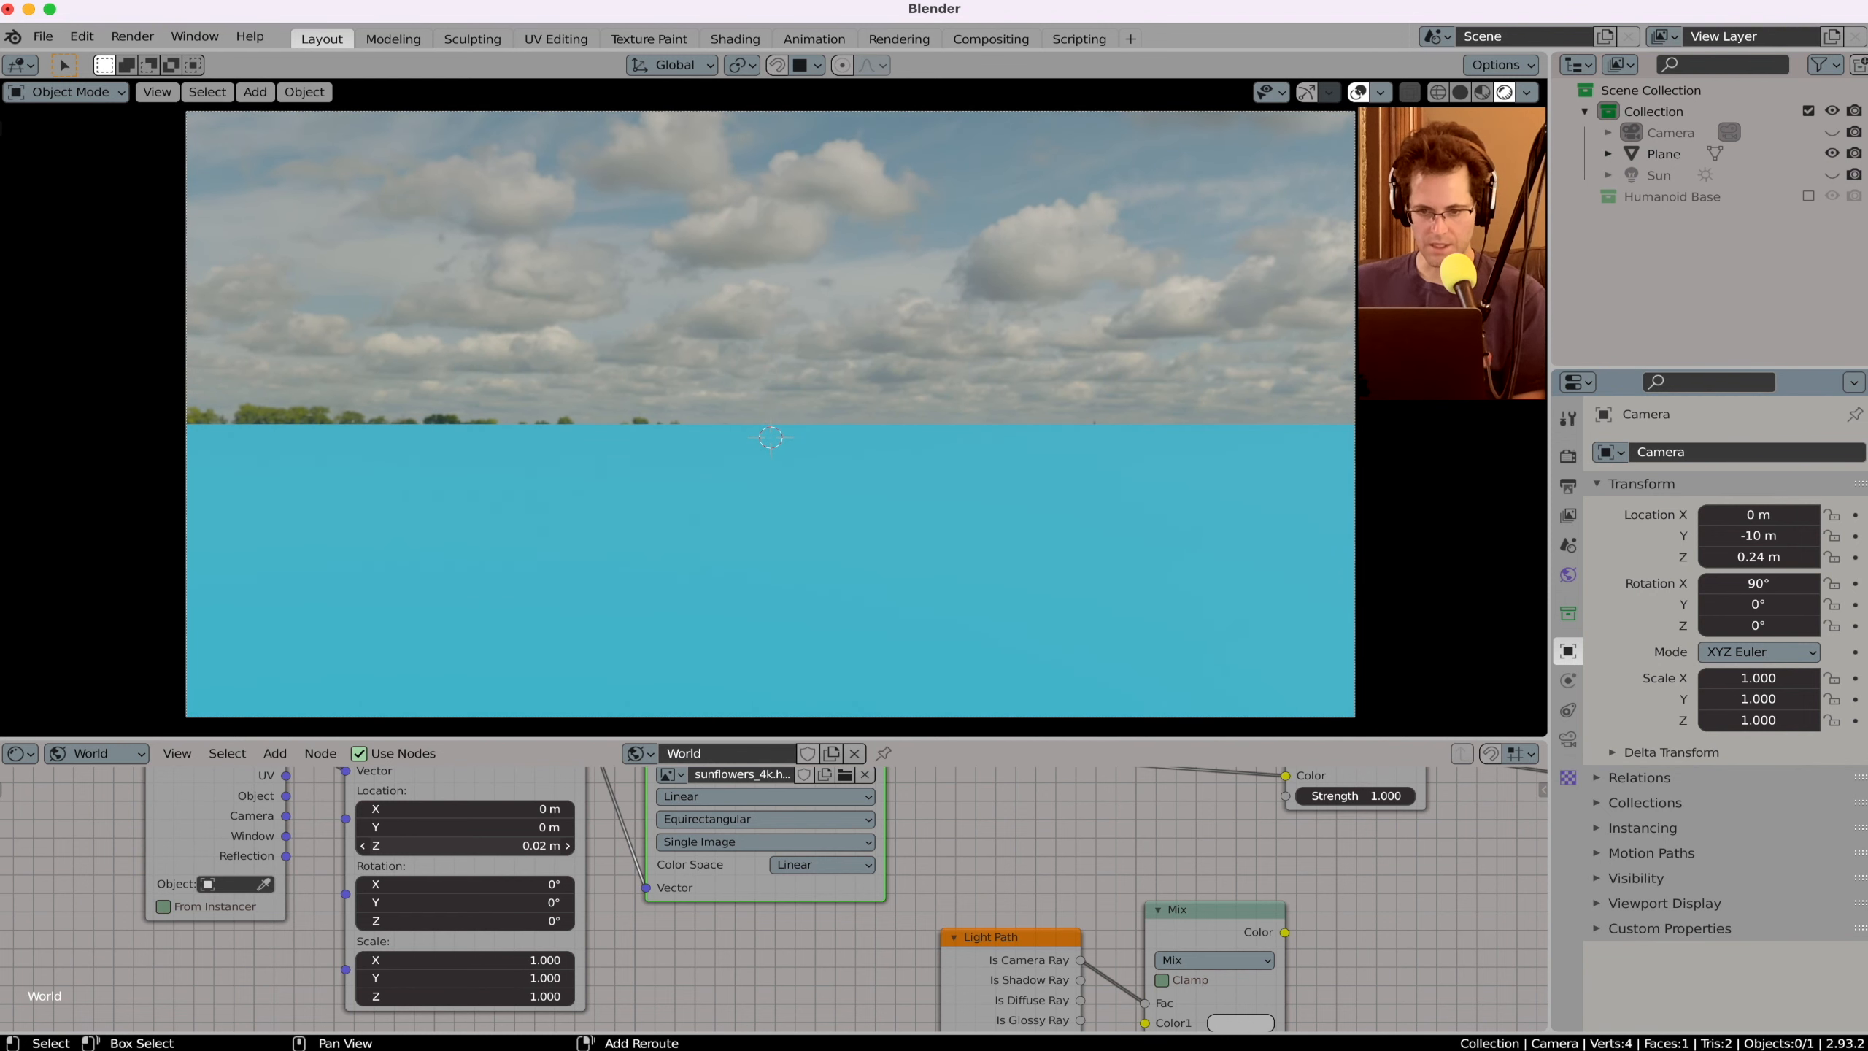
{"action": "left_click", "coordinate": [553, 847]}
{"action": "type", "text": "."}
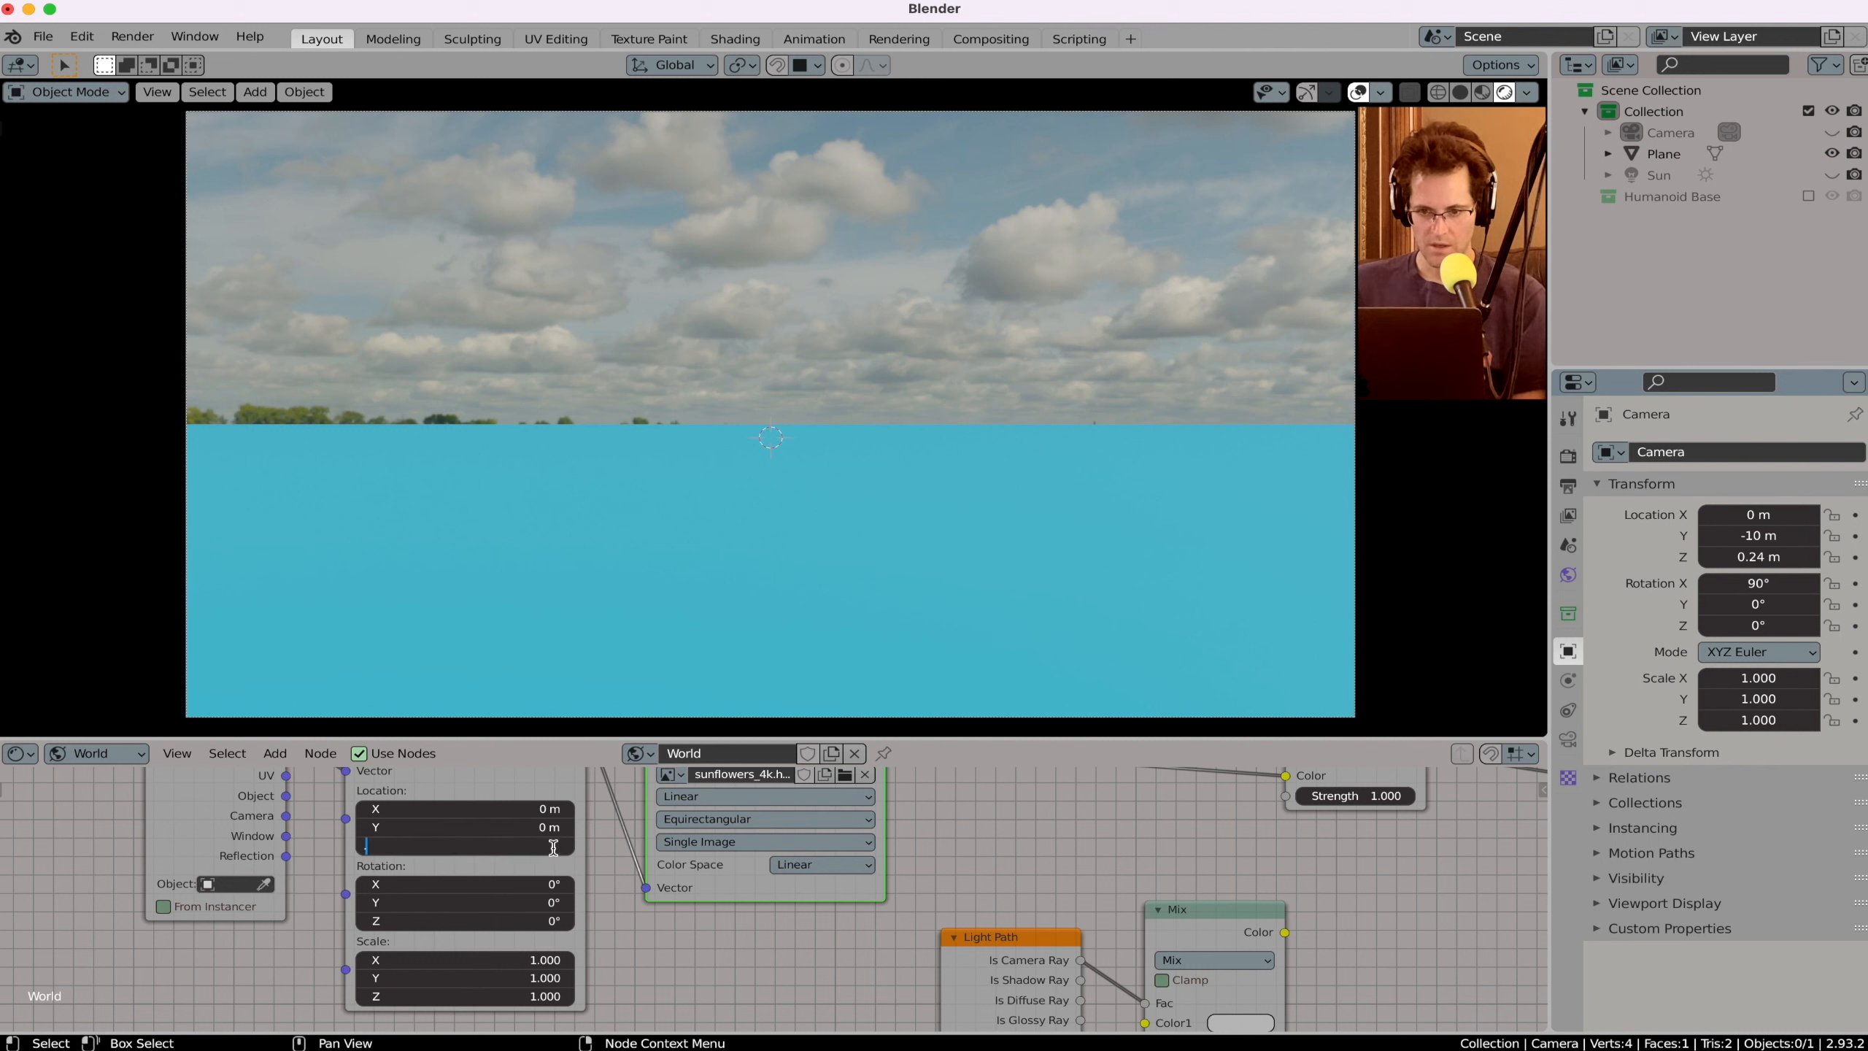
{"action": "type", "text": "03"}
{"action": "key", "text": "Return"}
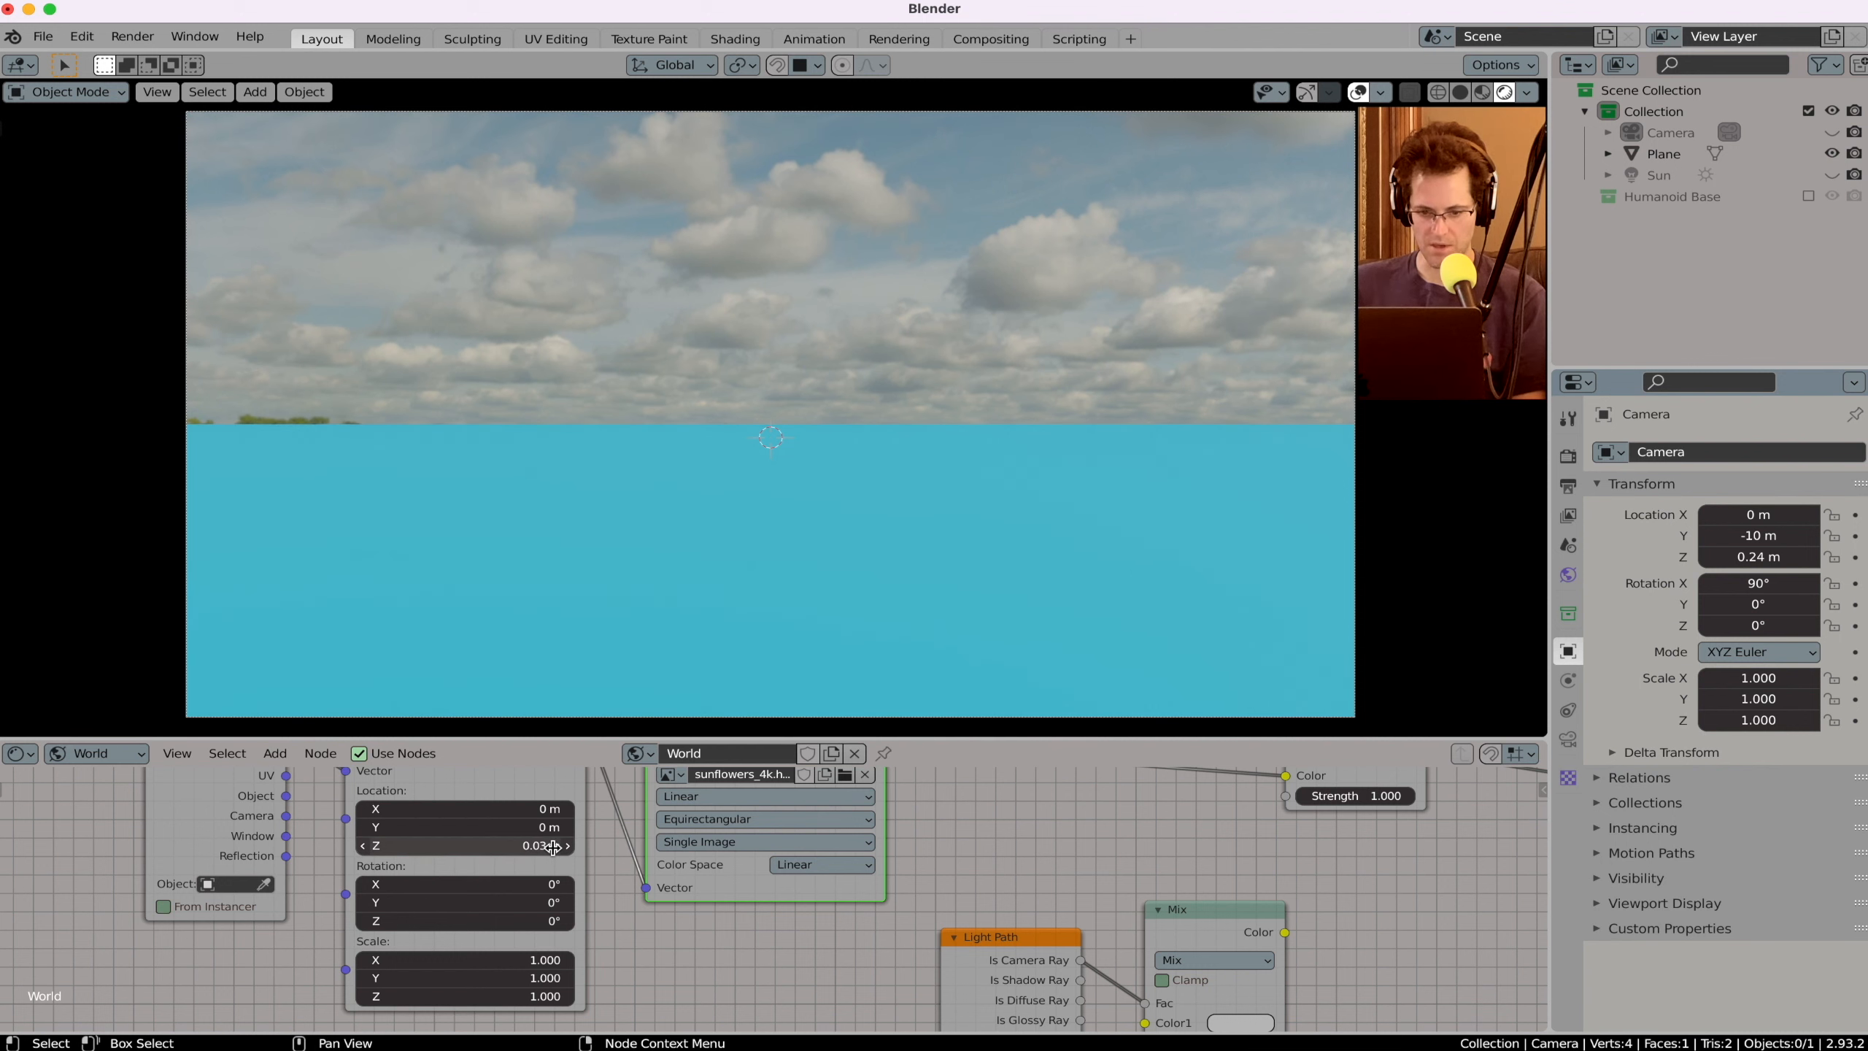
{"action": "left_click", "coordinate": [553, 847]}
{"action": "type", "text": ".04"}
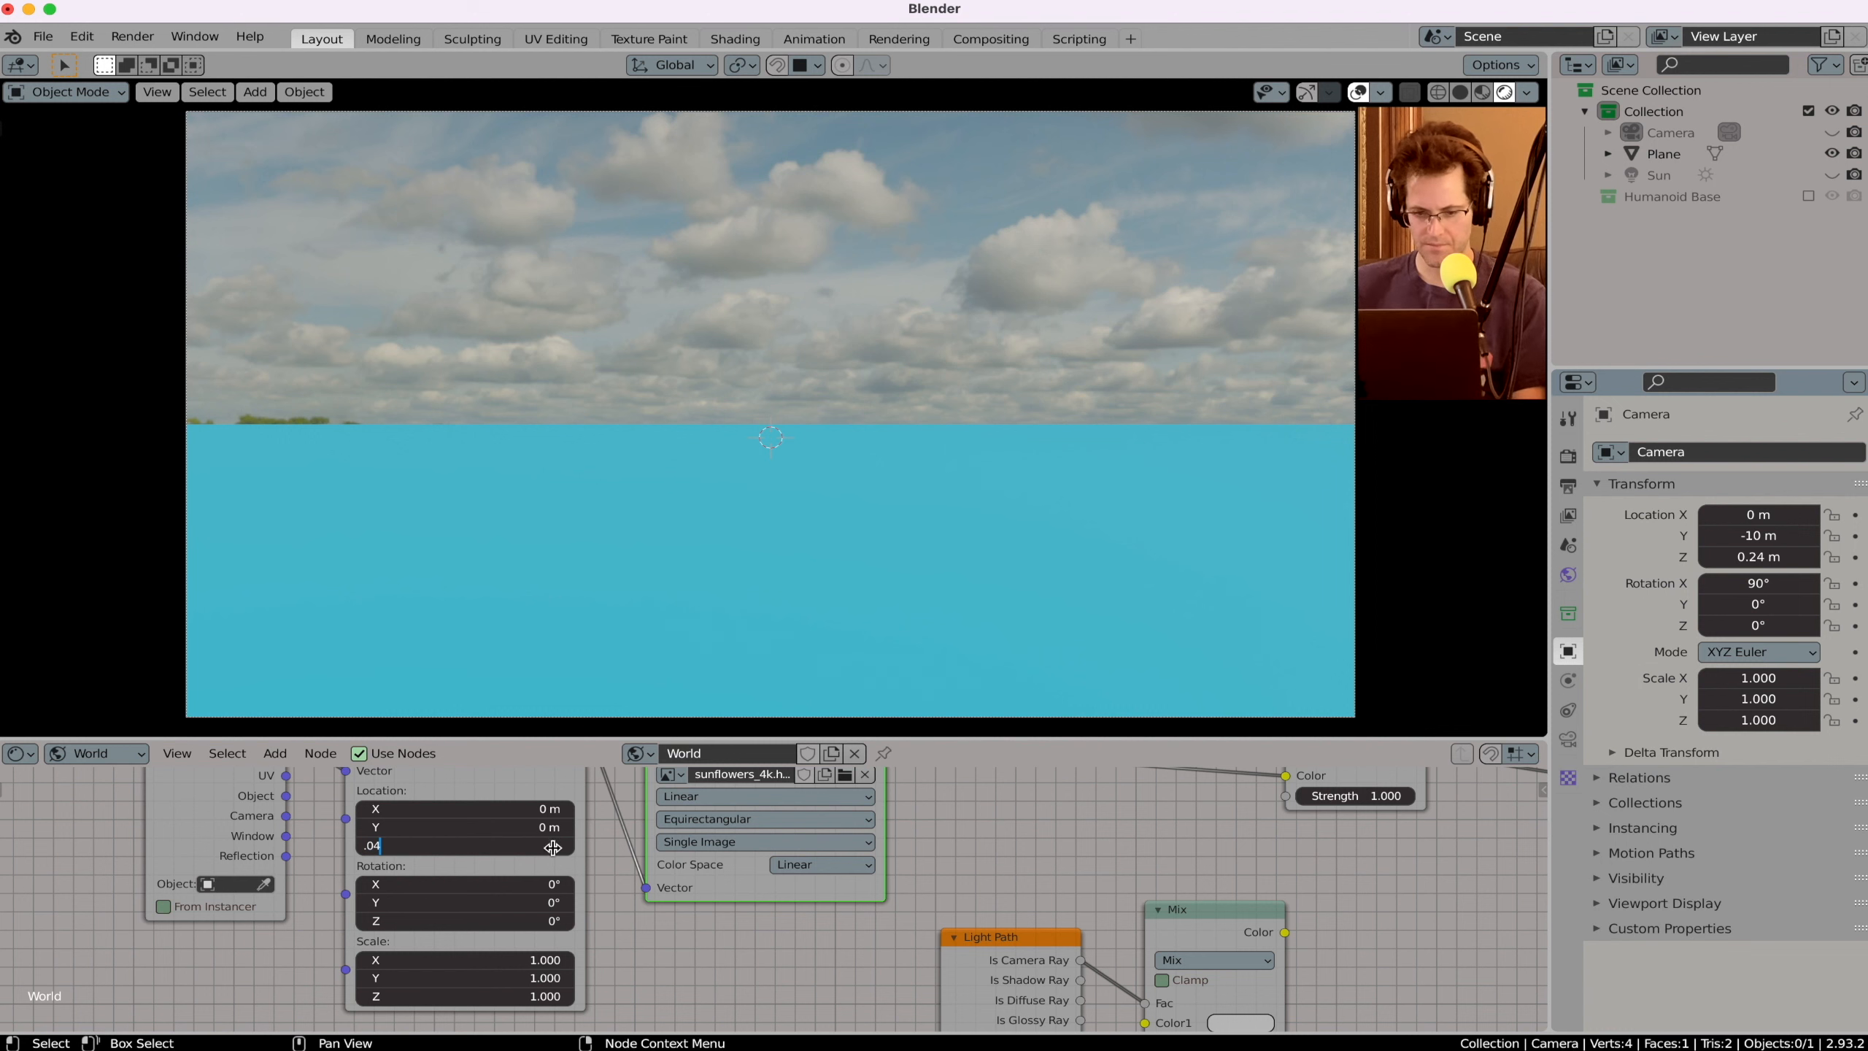
{"action": "key", "text": "Return"}
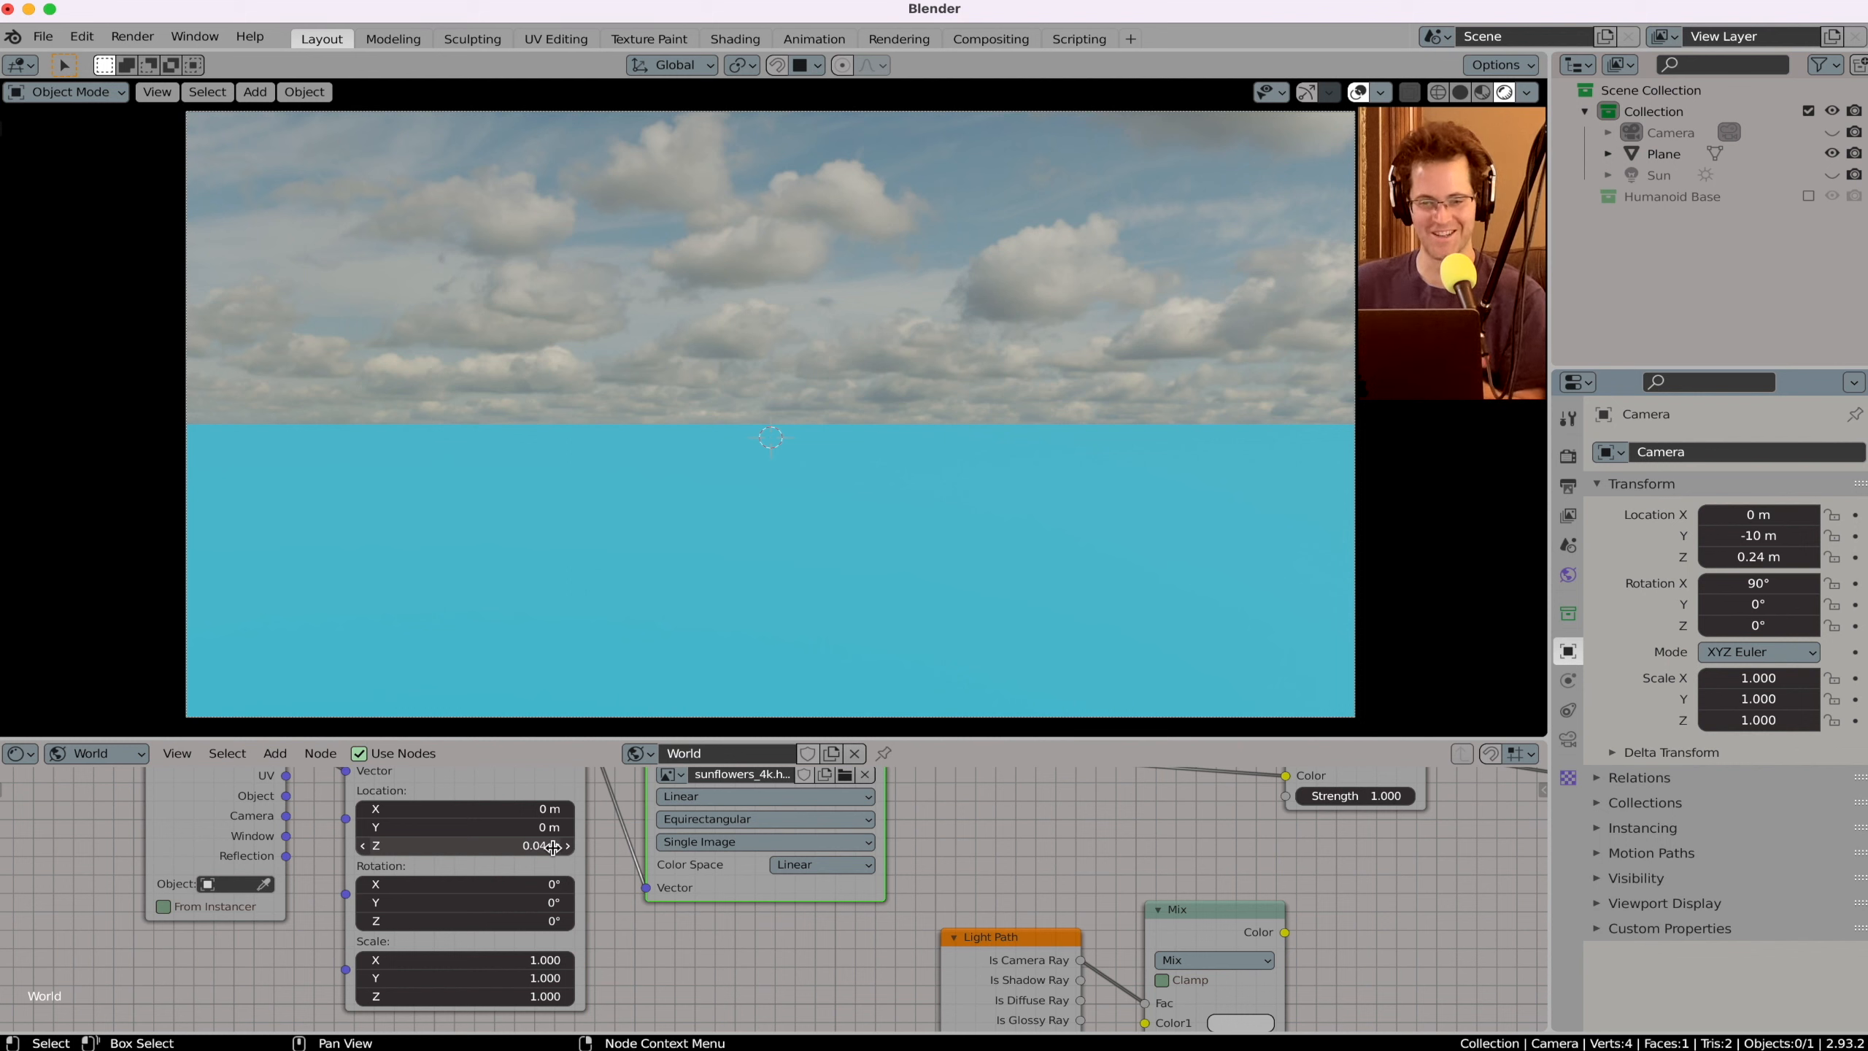
Step: In the plane's object material, set the Roughness to 0 and the Metallic value to about 0.674
{"action": "left_click", "coordinate": [1569, 454]}
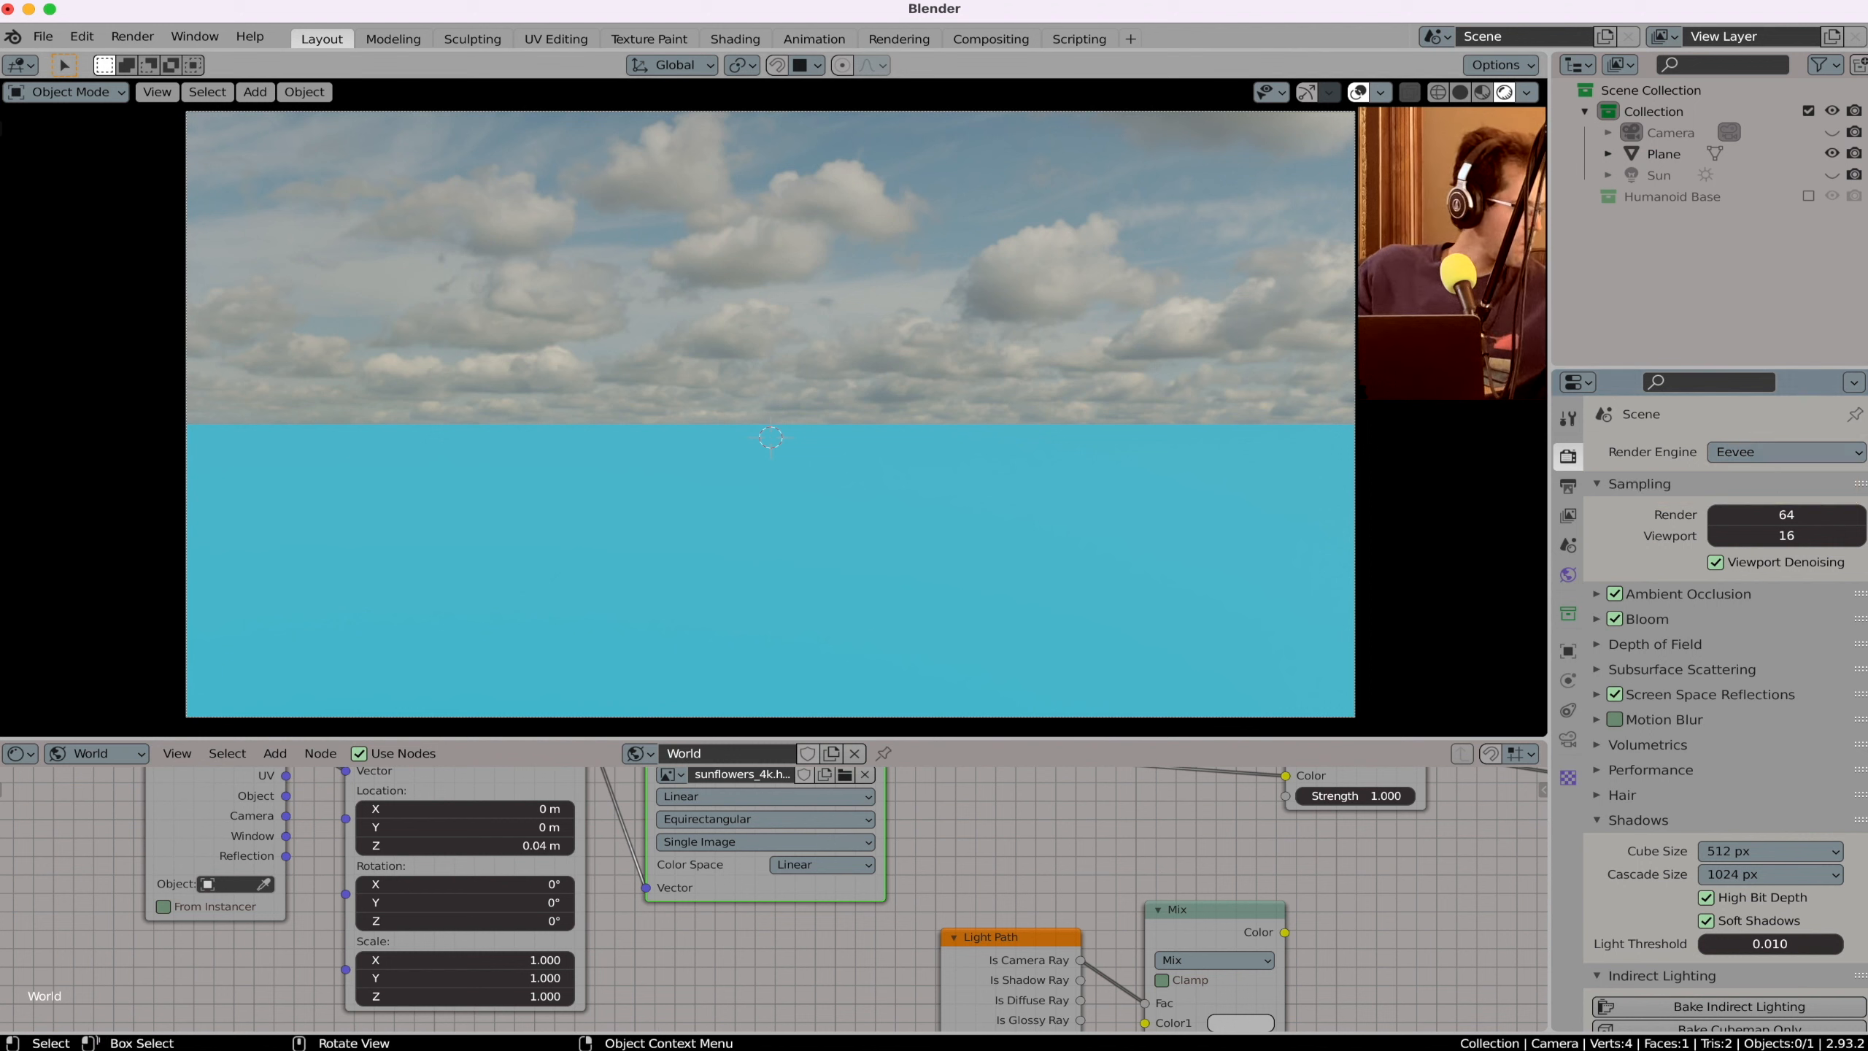
{"action": "left_click", "coordinate": [983, 552]}
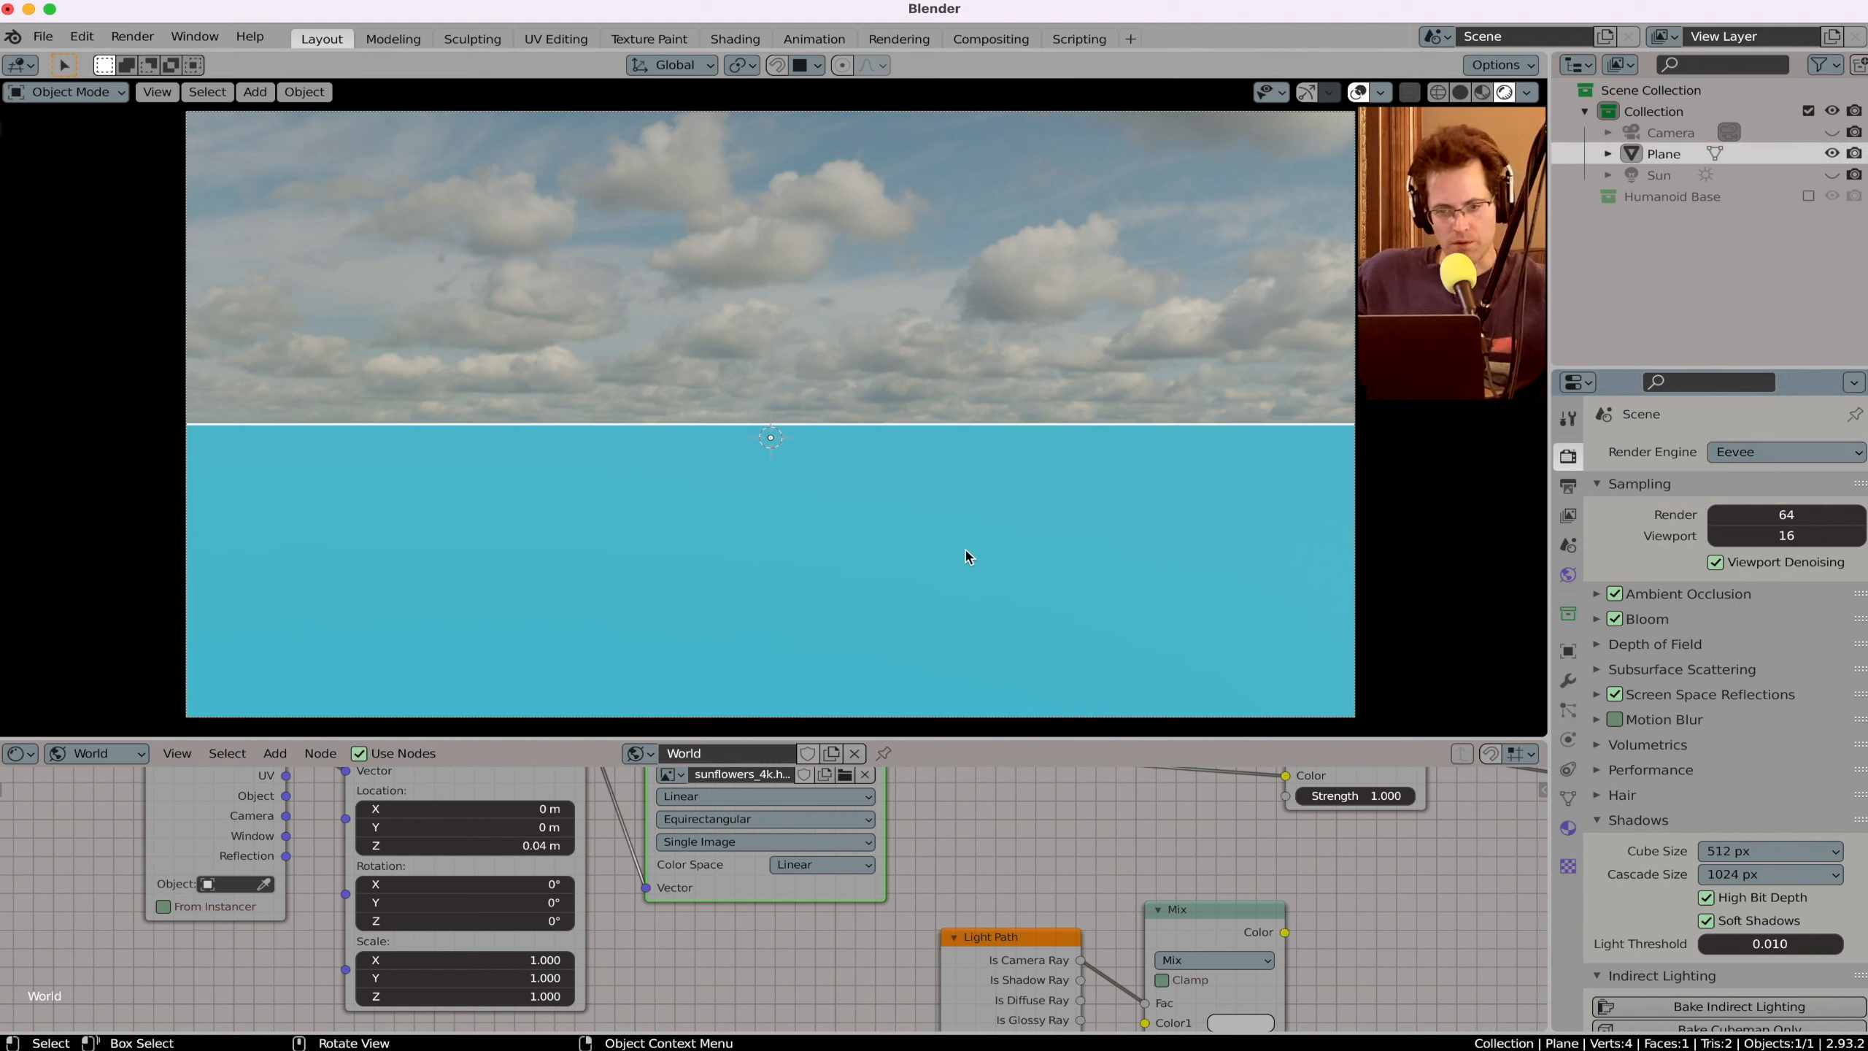
{"action": "left_click", "coordinate": [111, 753]}
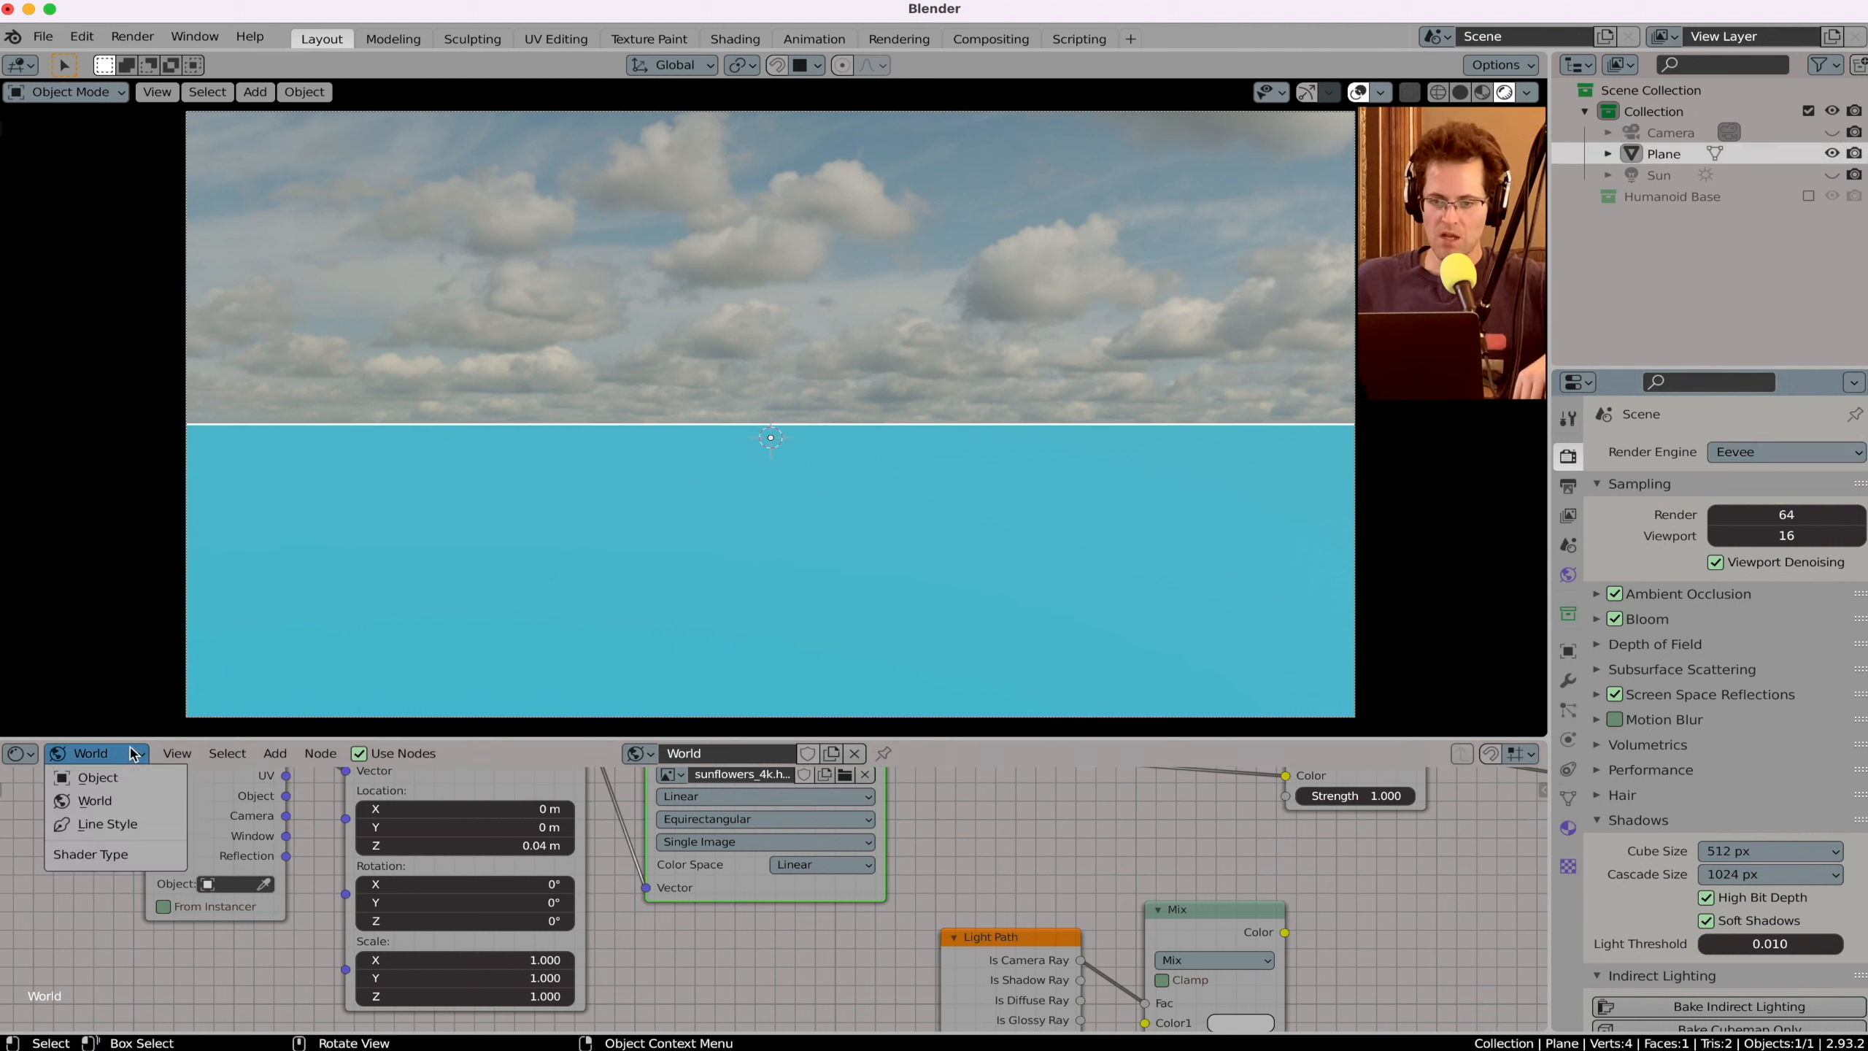
{"action": "left_click", "coordinate": [88, 776]}
{"action": "scroll", "coordinate": [767, 807], "scroll_direction": "down", "scroll_amount": 3}
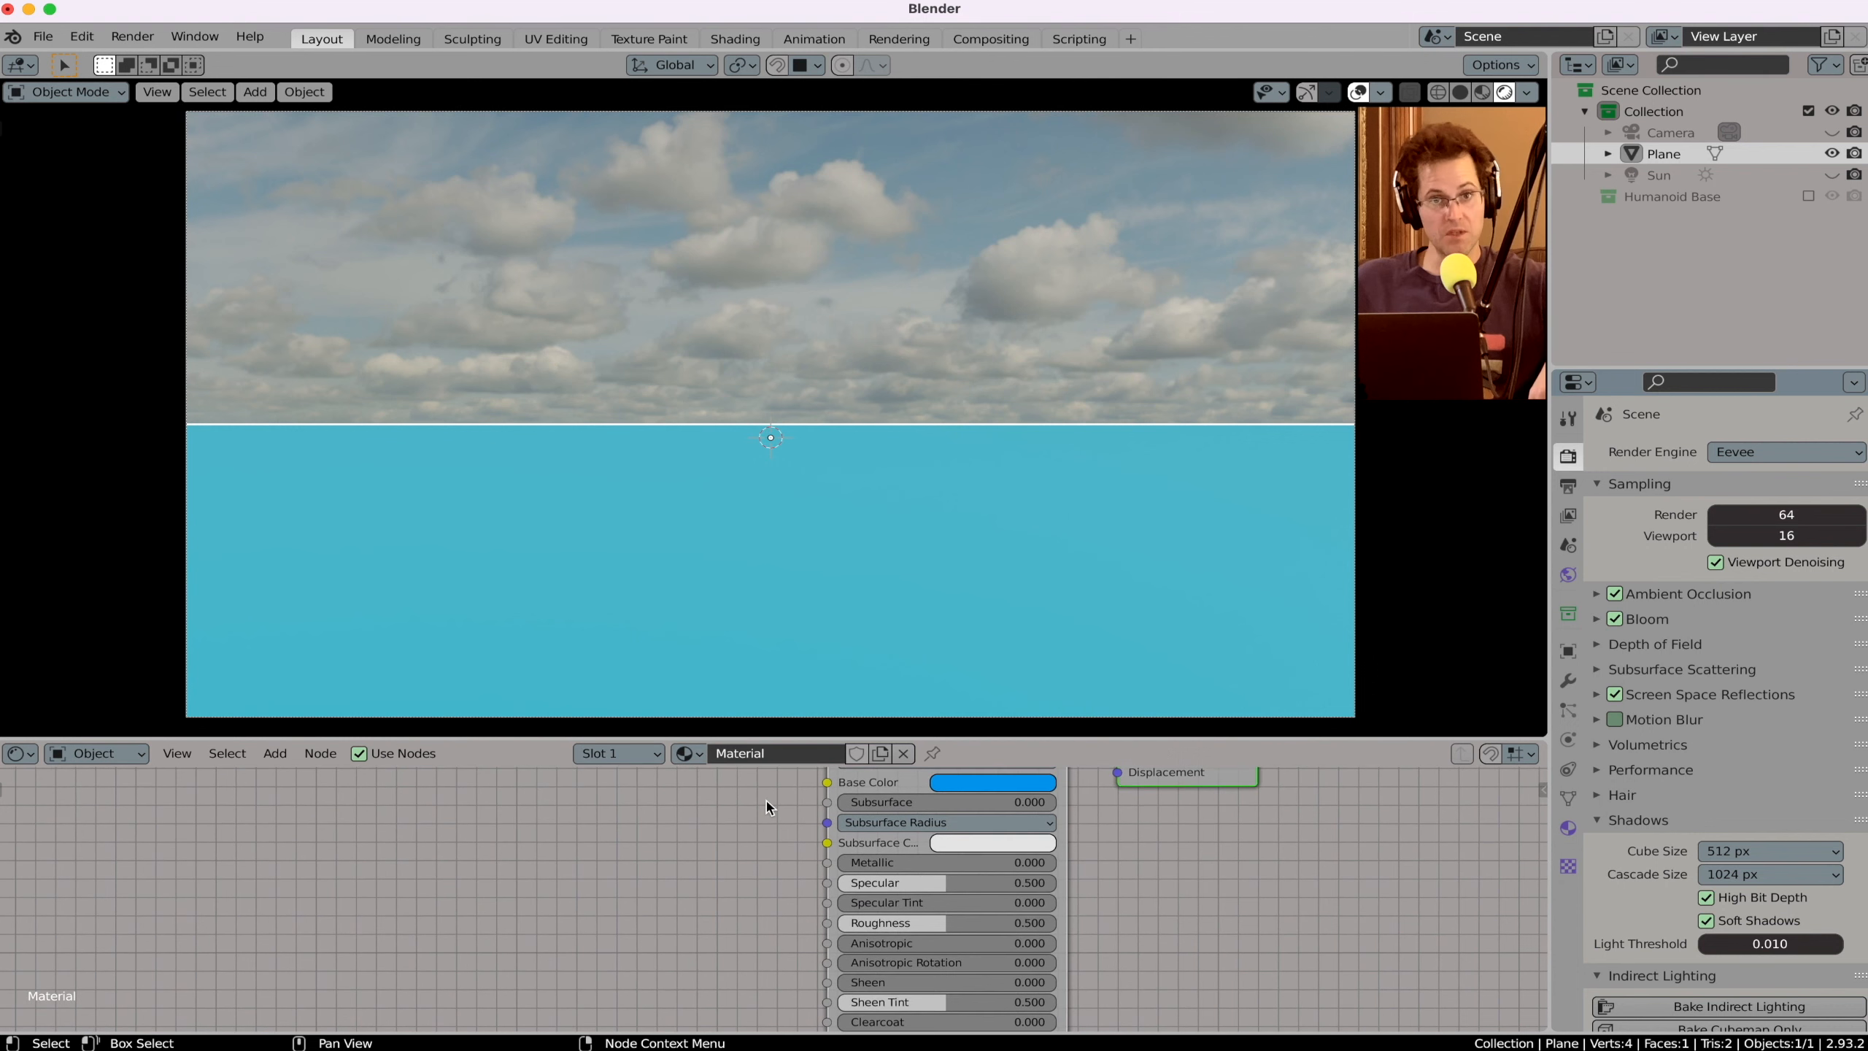
{"action": "left_click", "coordinate": [974, 924]}
{"action": "left_click_drag", "start_coordinate": [974, 923], "coordinate": [840, 930]}
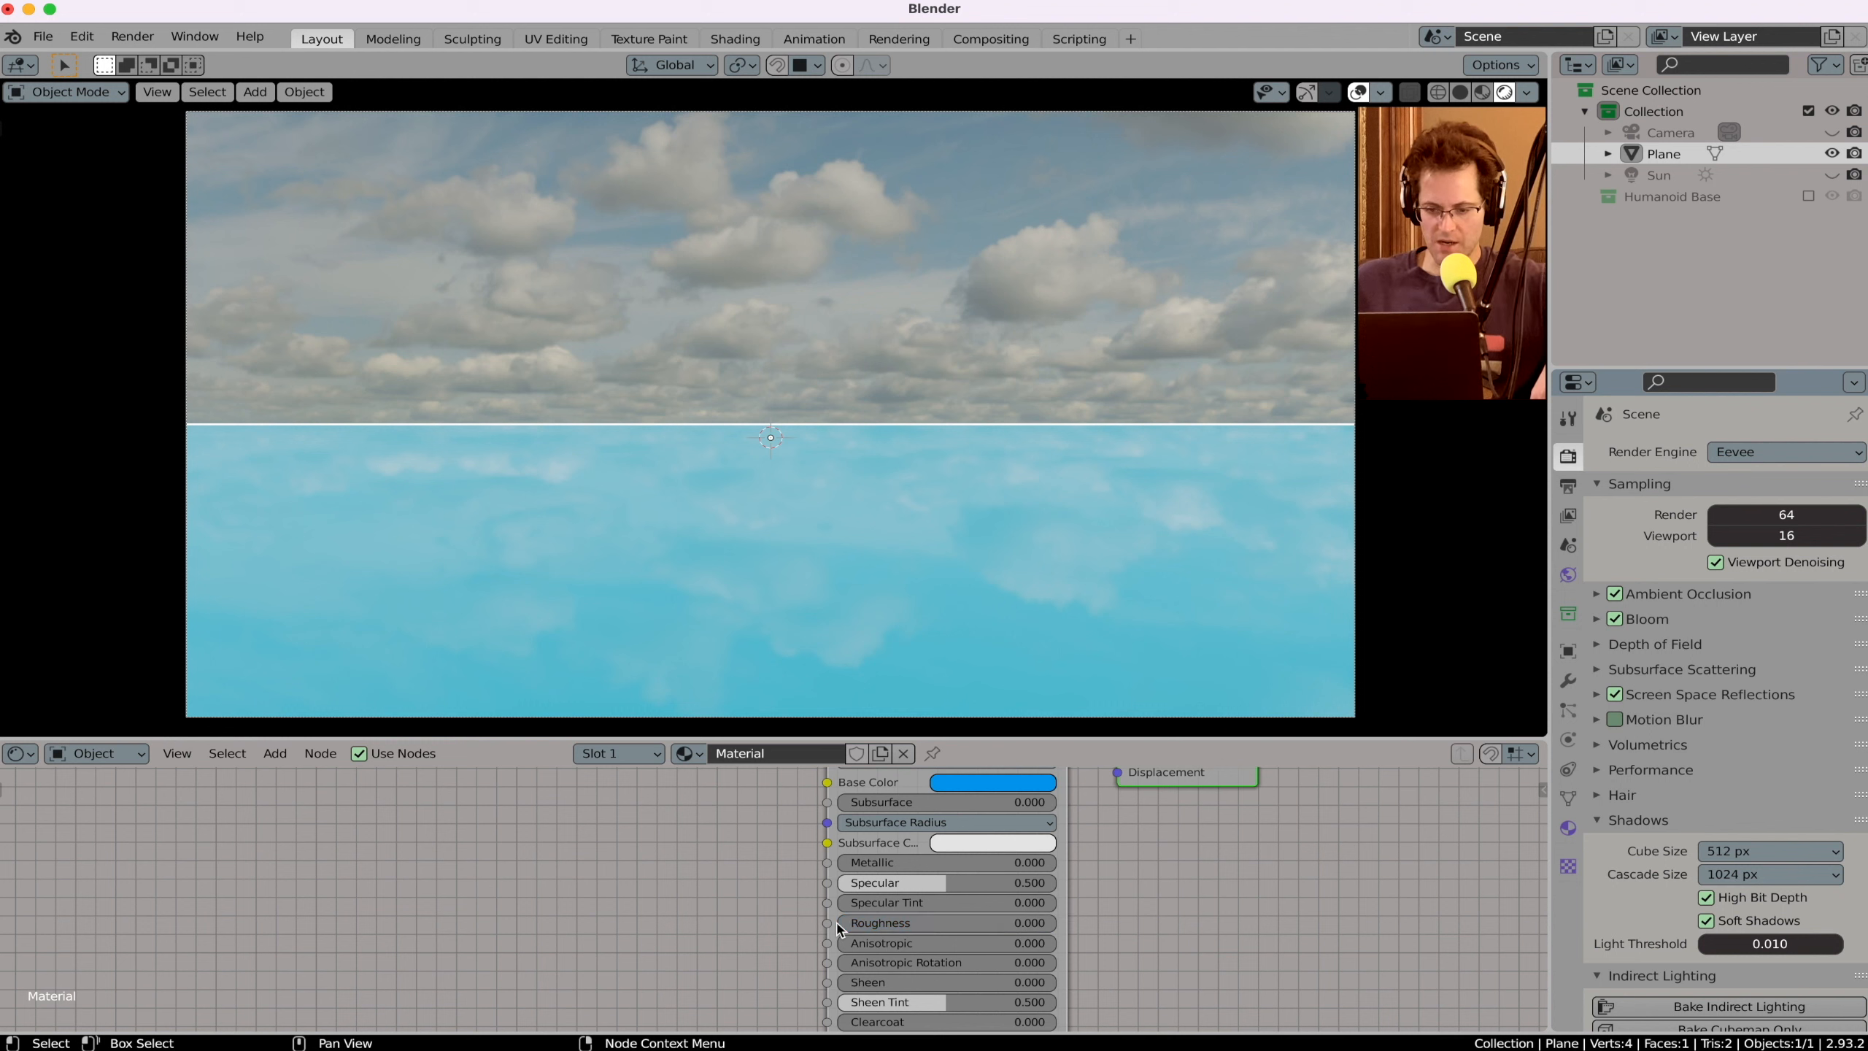
{"action": "left_click_drag", "start_coordinate": [842, 863], "coordinate": [983, 862]}
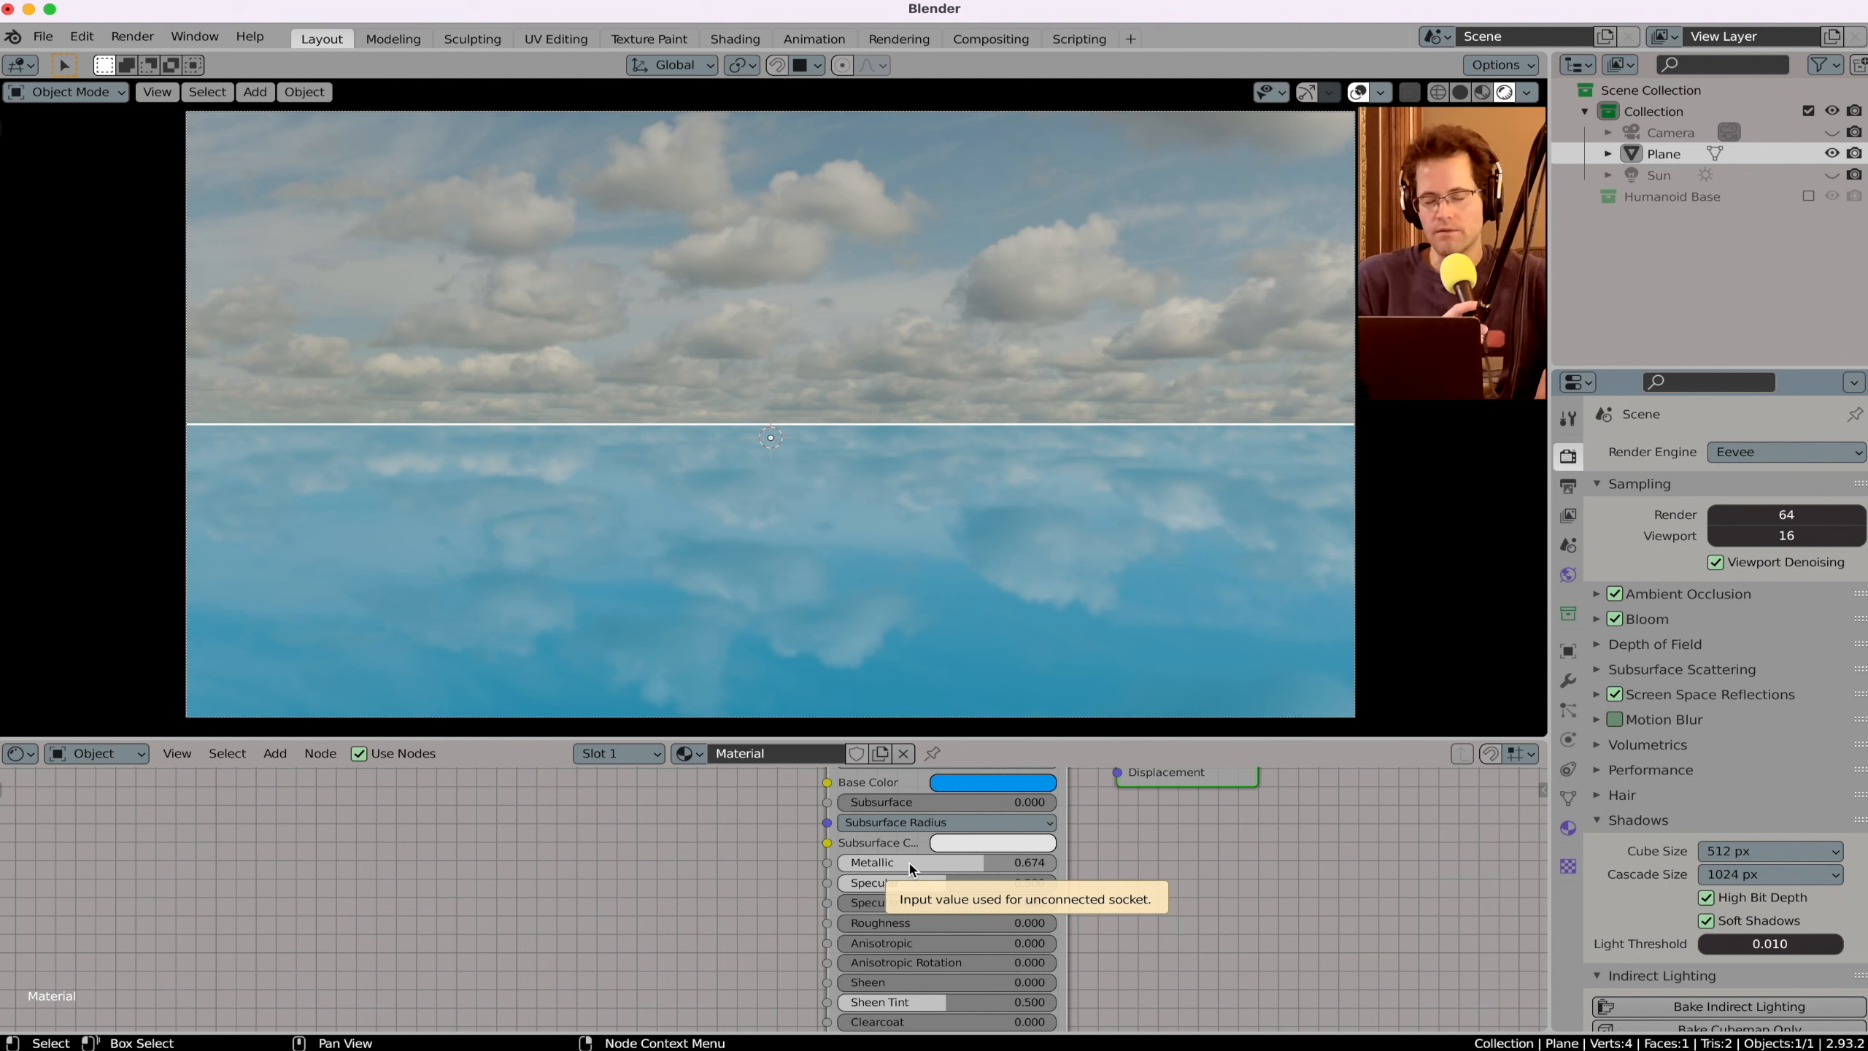
Step: Add a Bump node and a Noise Texture node in front of the Principled BSDF in the plane's material
{"action": "scroll", "coordinate": [910, 869], "scroll_direction": "down", "scroll_amount": 5}
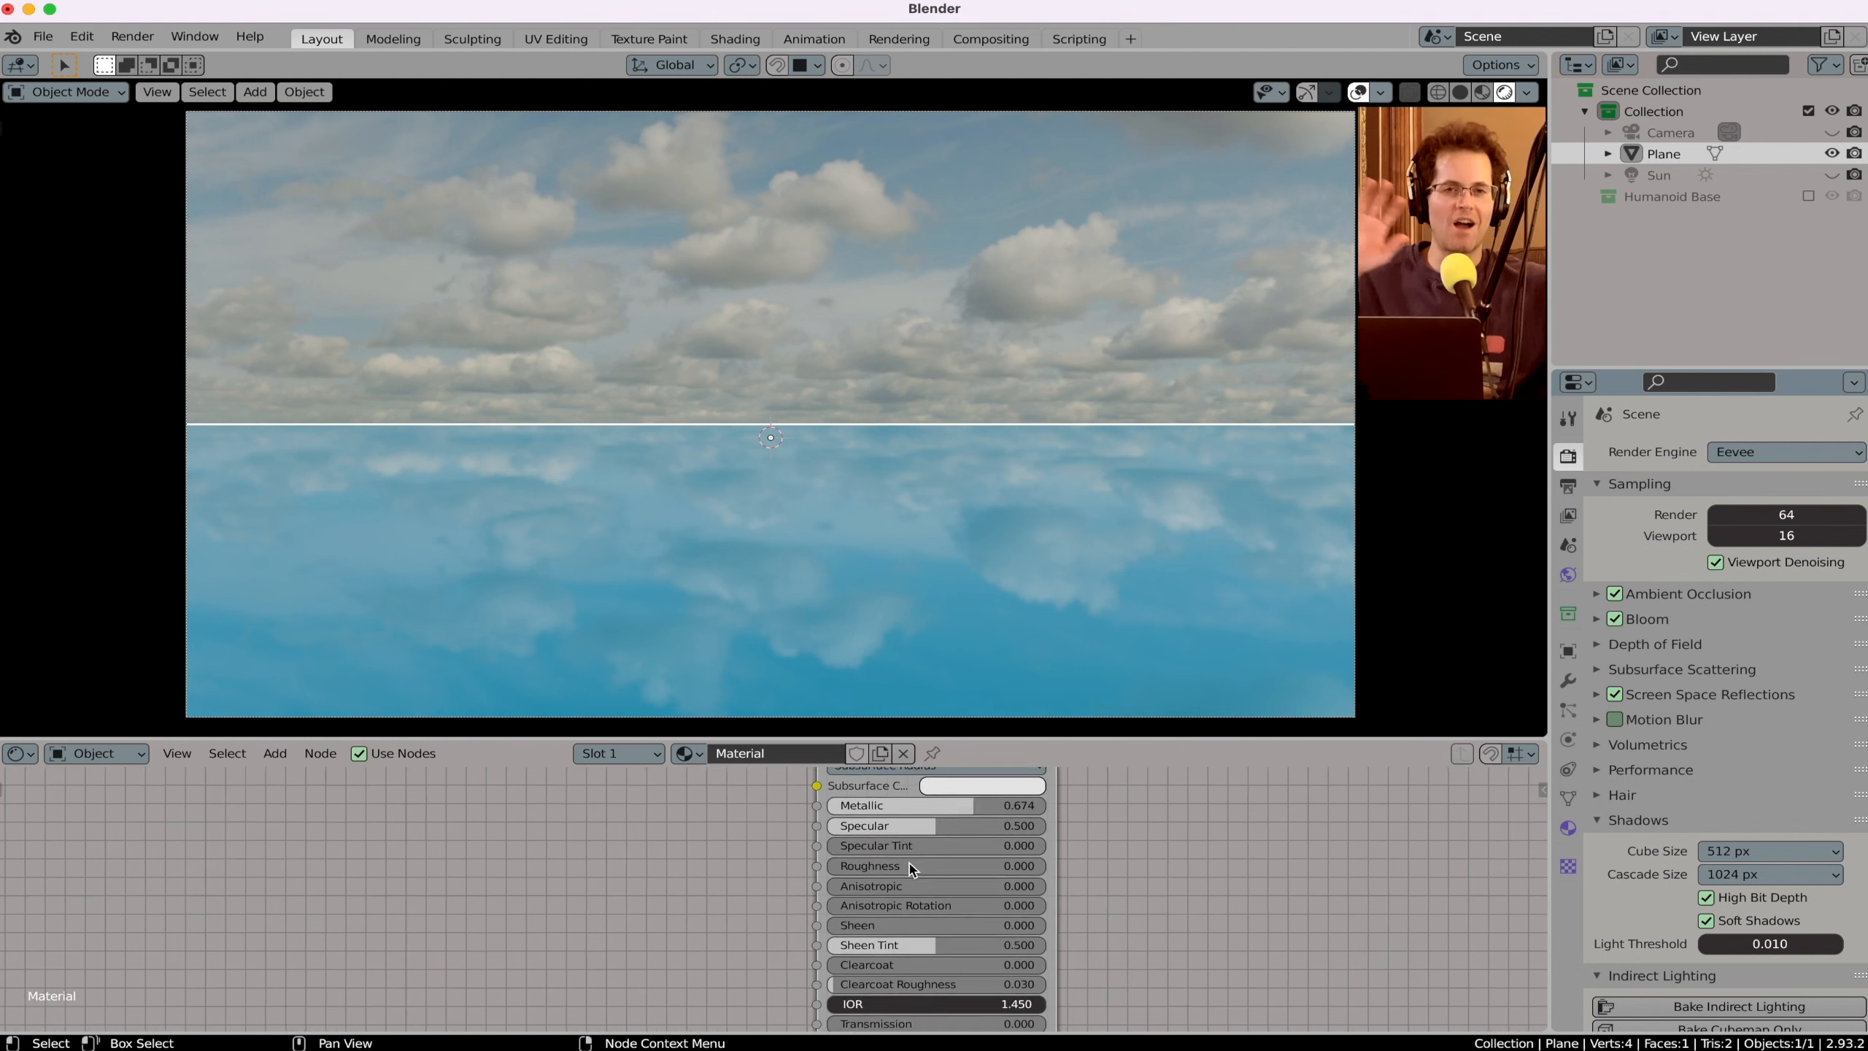
{"action": "scroll", "coordinate": [910, 869], "scroll_direction": "left", "scroll_amount": 2}
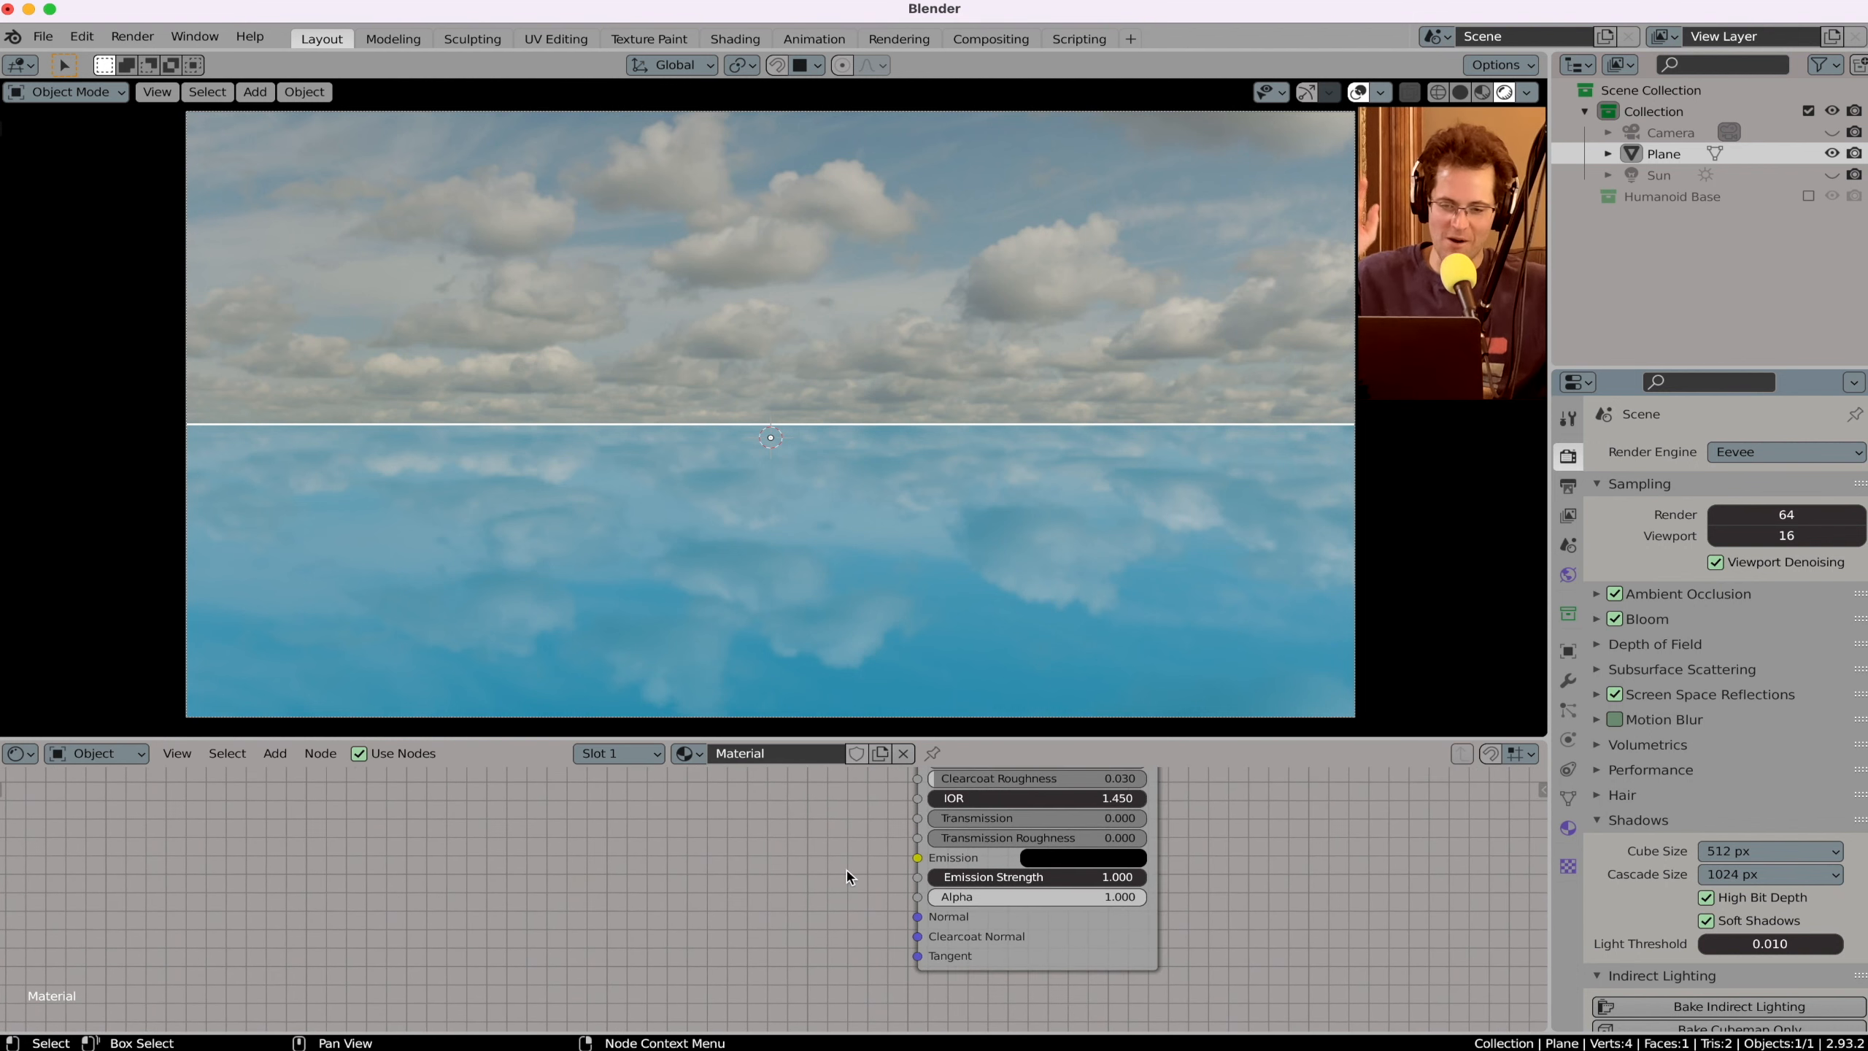
{"action": "key", "text": "shift+a"}
{"action": "type", "text": "sbum"}
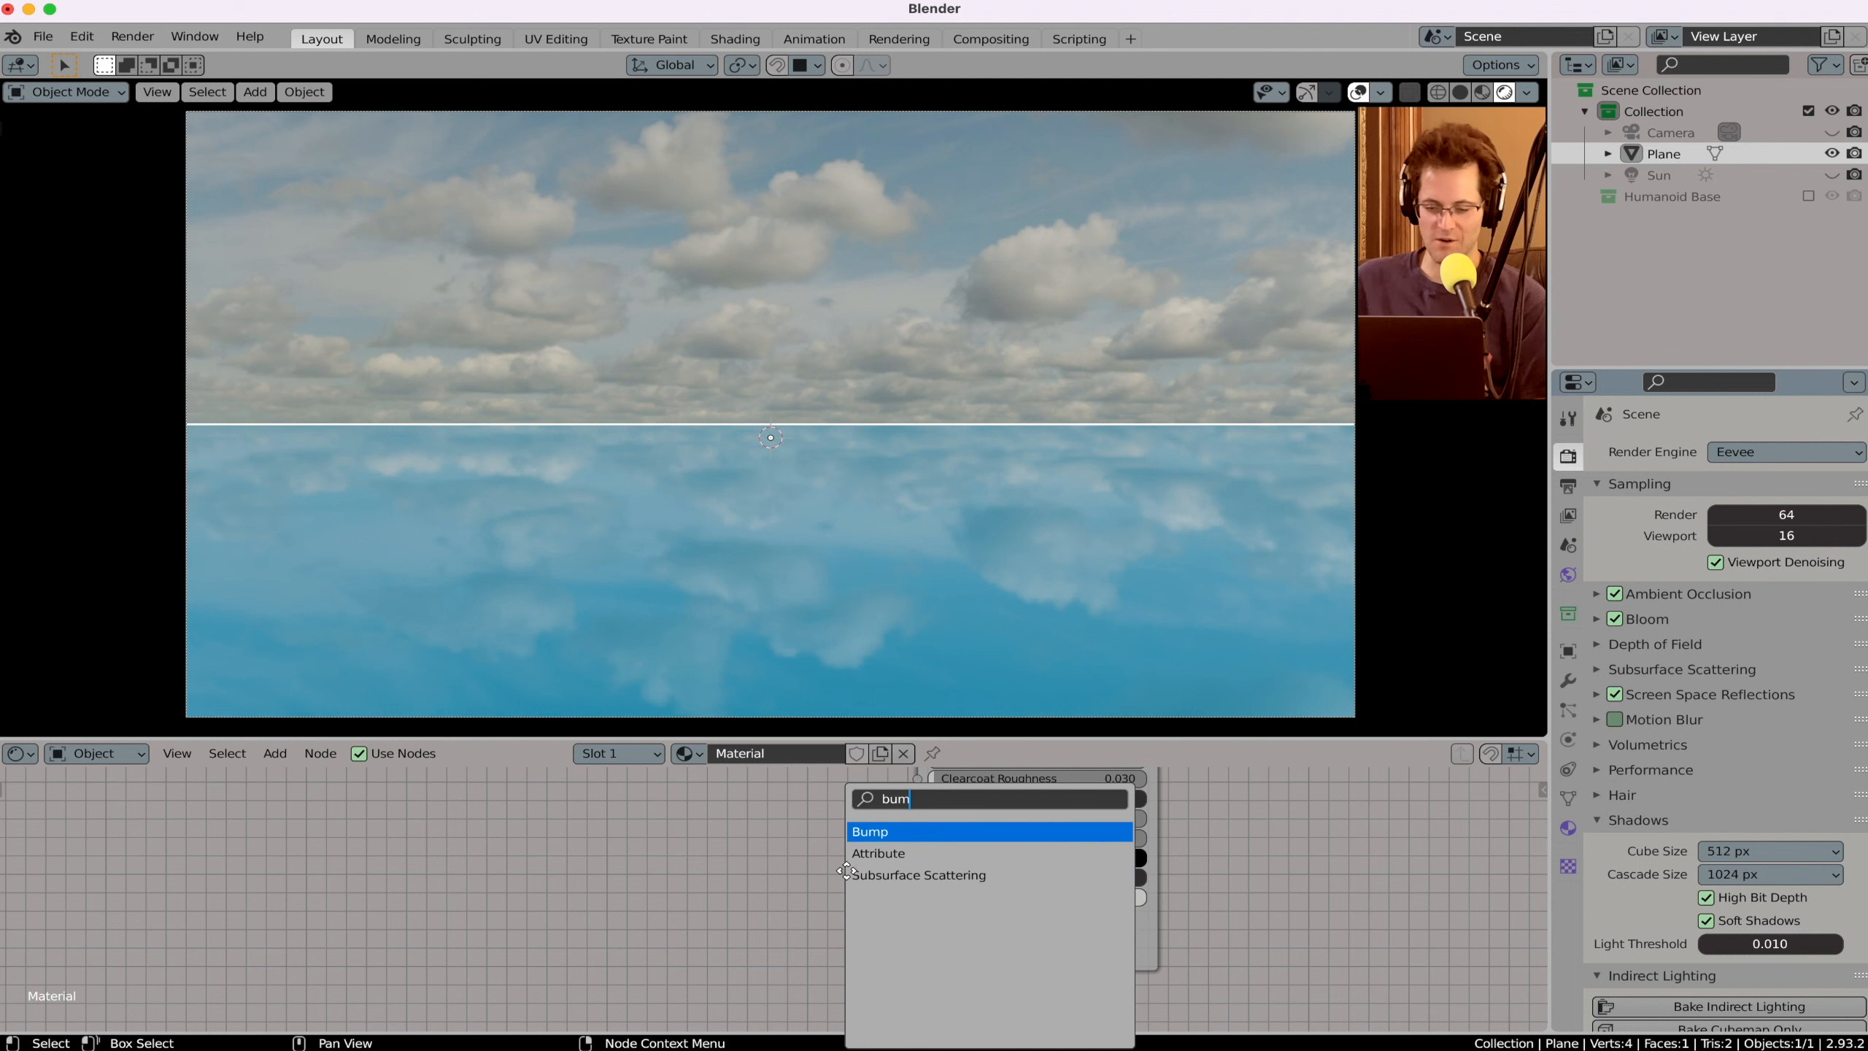
{"action": "key", "text": "Return"}
{"action": "left_click", "coordinate": [728, 827]}
{"action": "key", "text": "shift+a"}
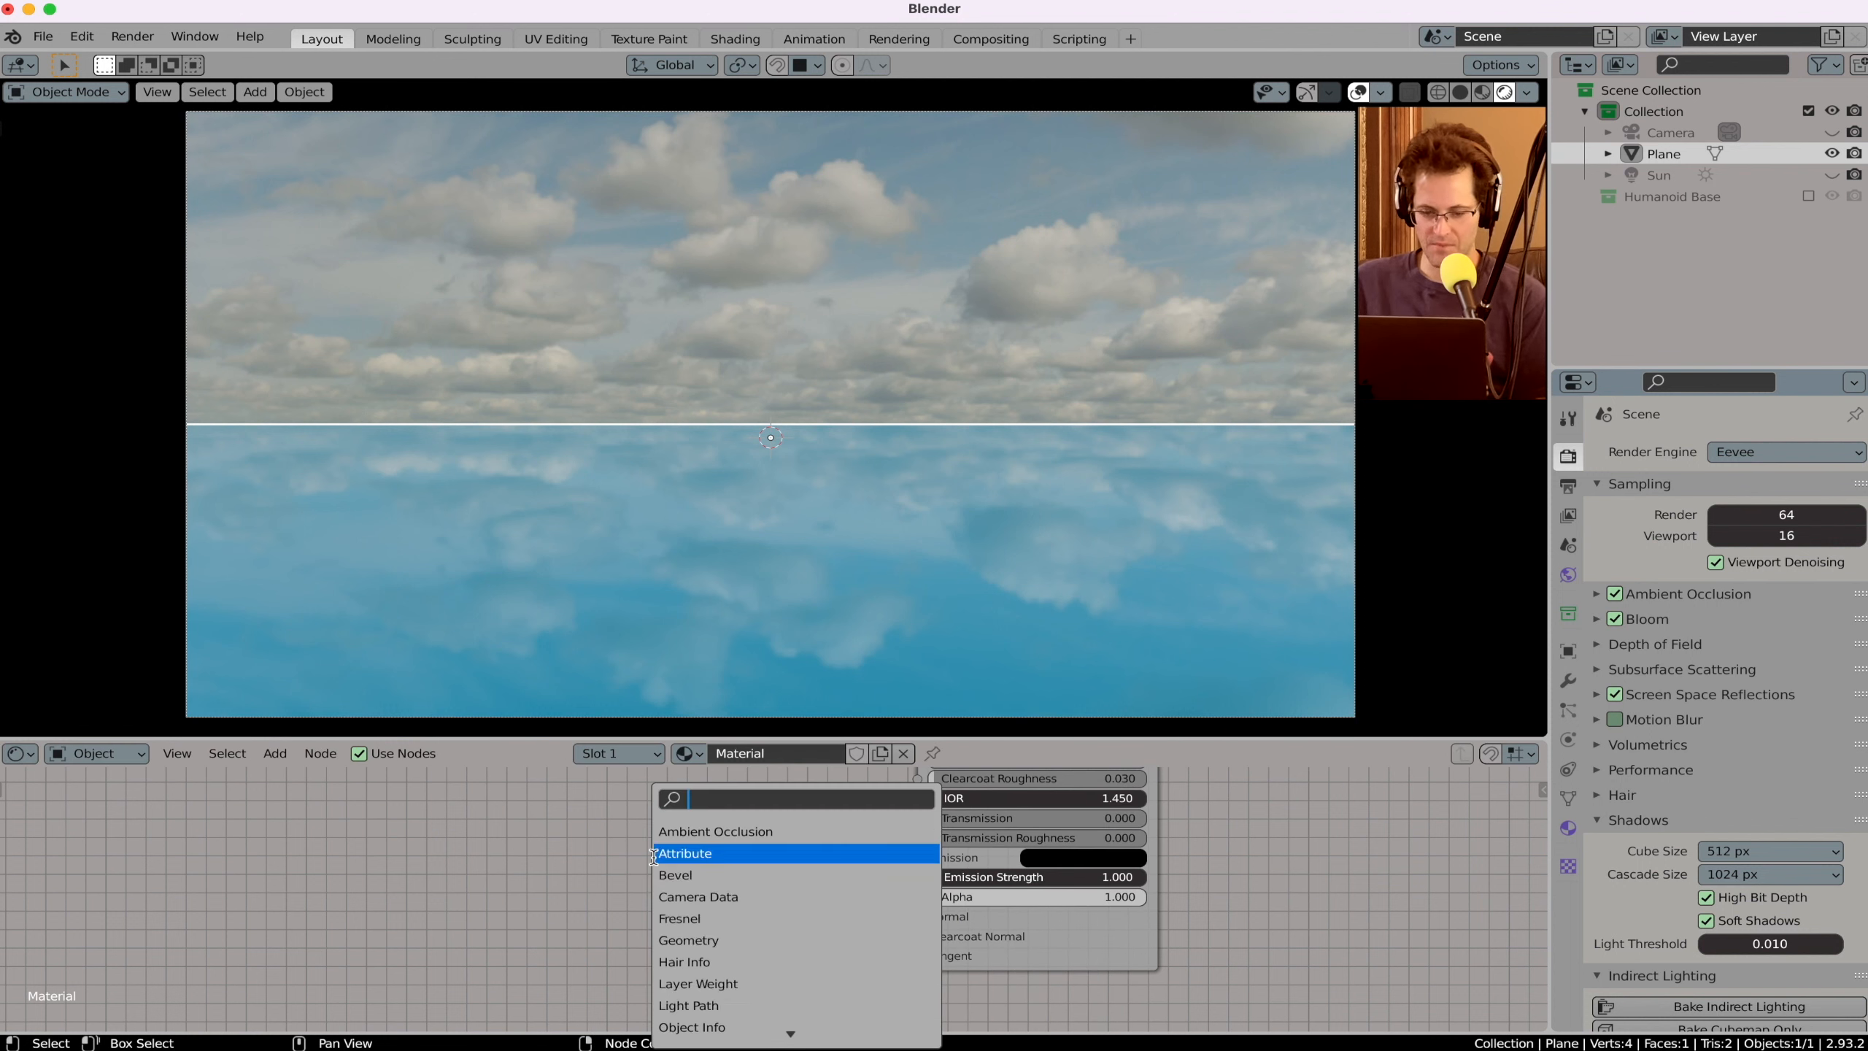
{"action": "type", "text": "snois"}
{"action": "left_click", "coordinate": [655, 854]}
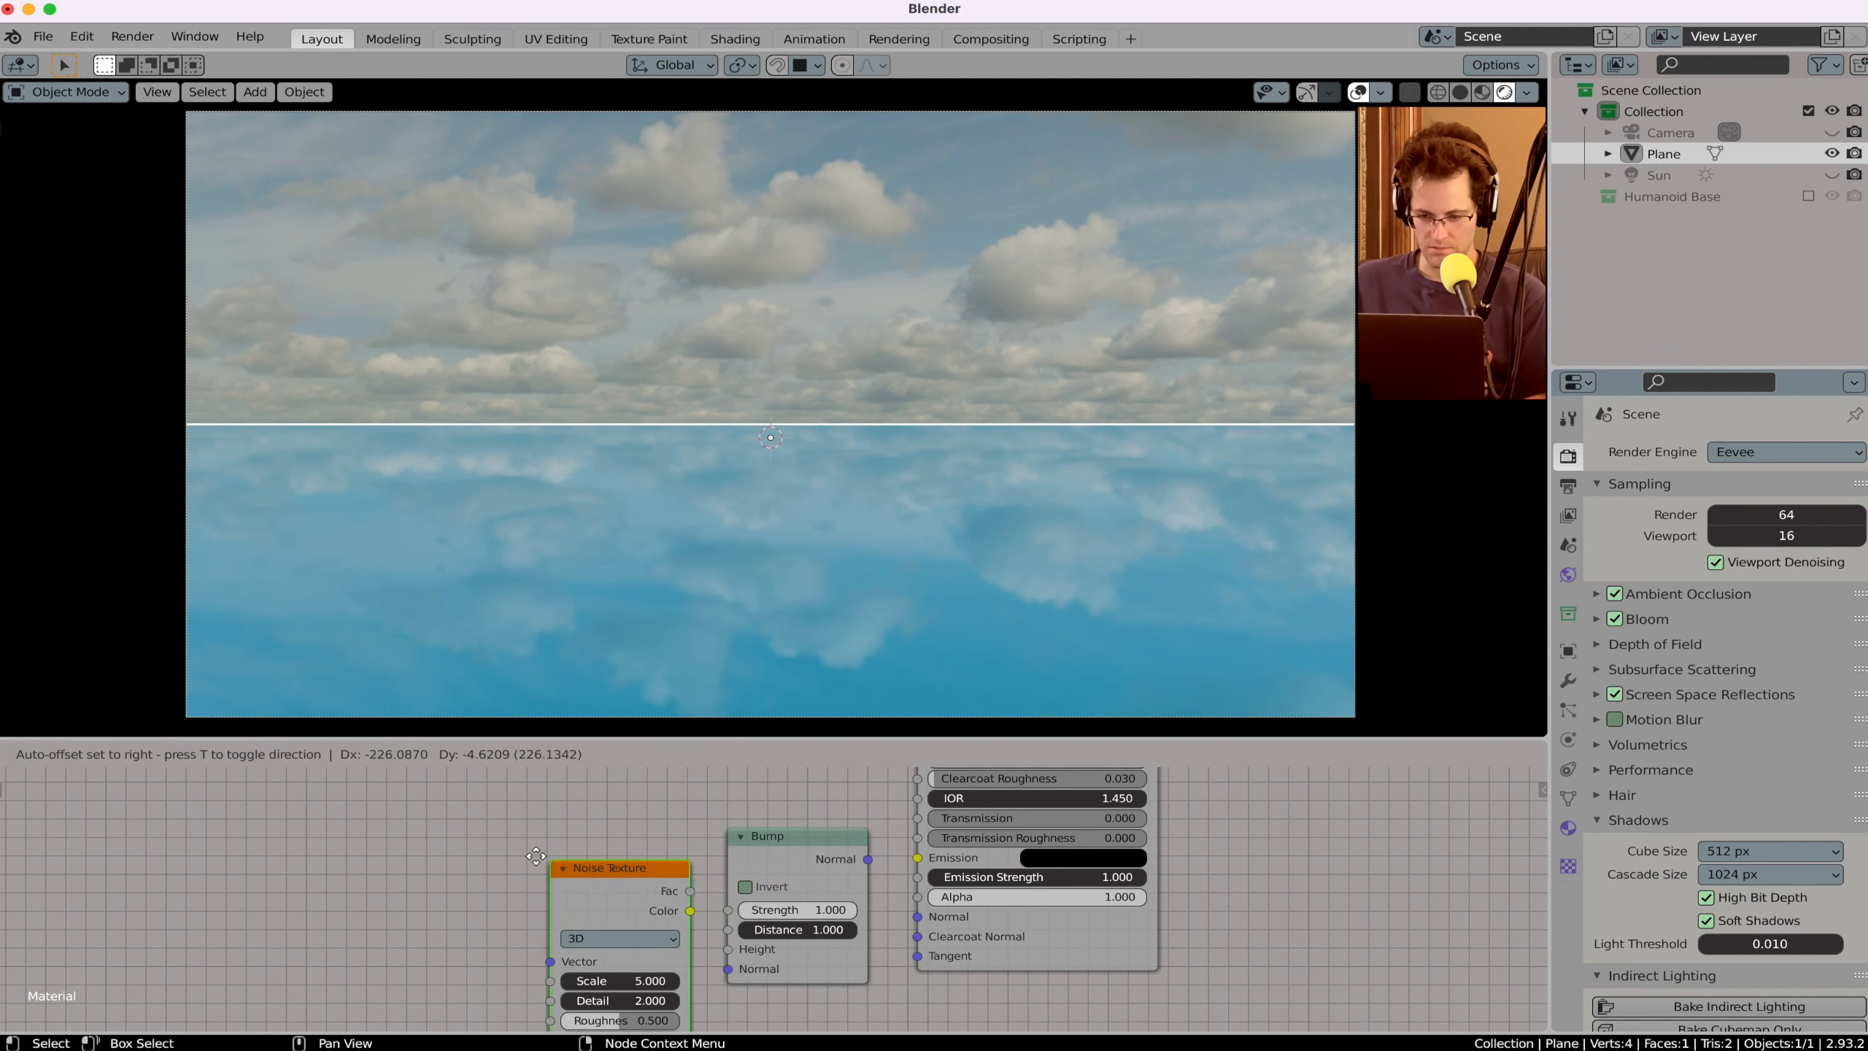
{"action": "left_click", "coordinate": [445, 797]}
Step: Link the Noise Texture's Fac to the Bump Height and the Bump Normal to the shader's Normal input
{"action": "left_click_drag", "start_coordinate": [585, 825], "coordinate": [729, 949]}
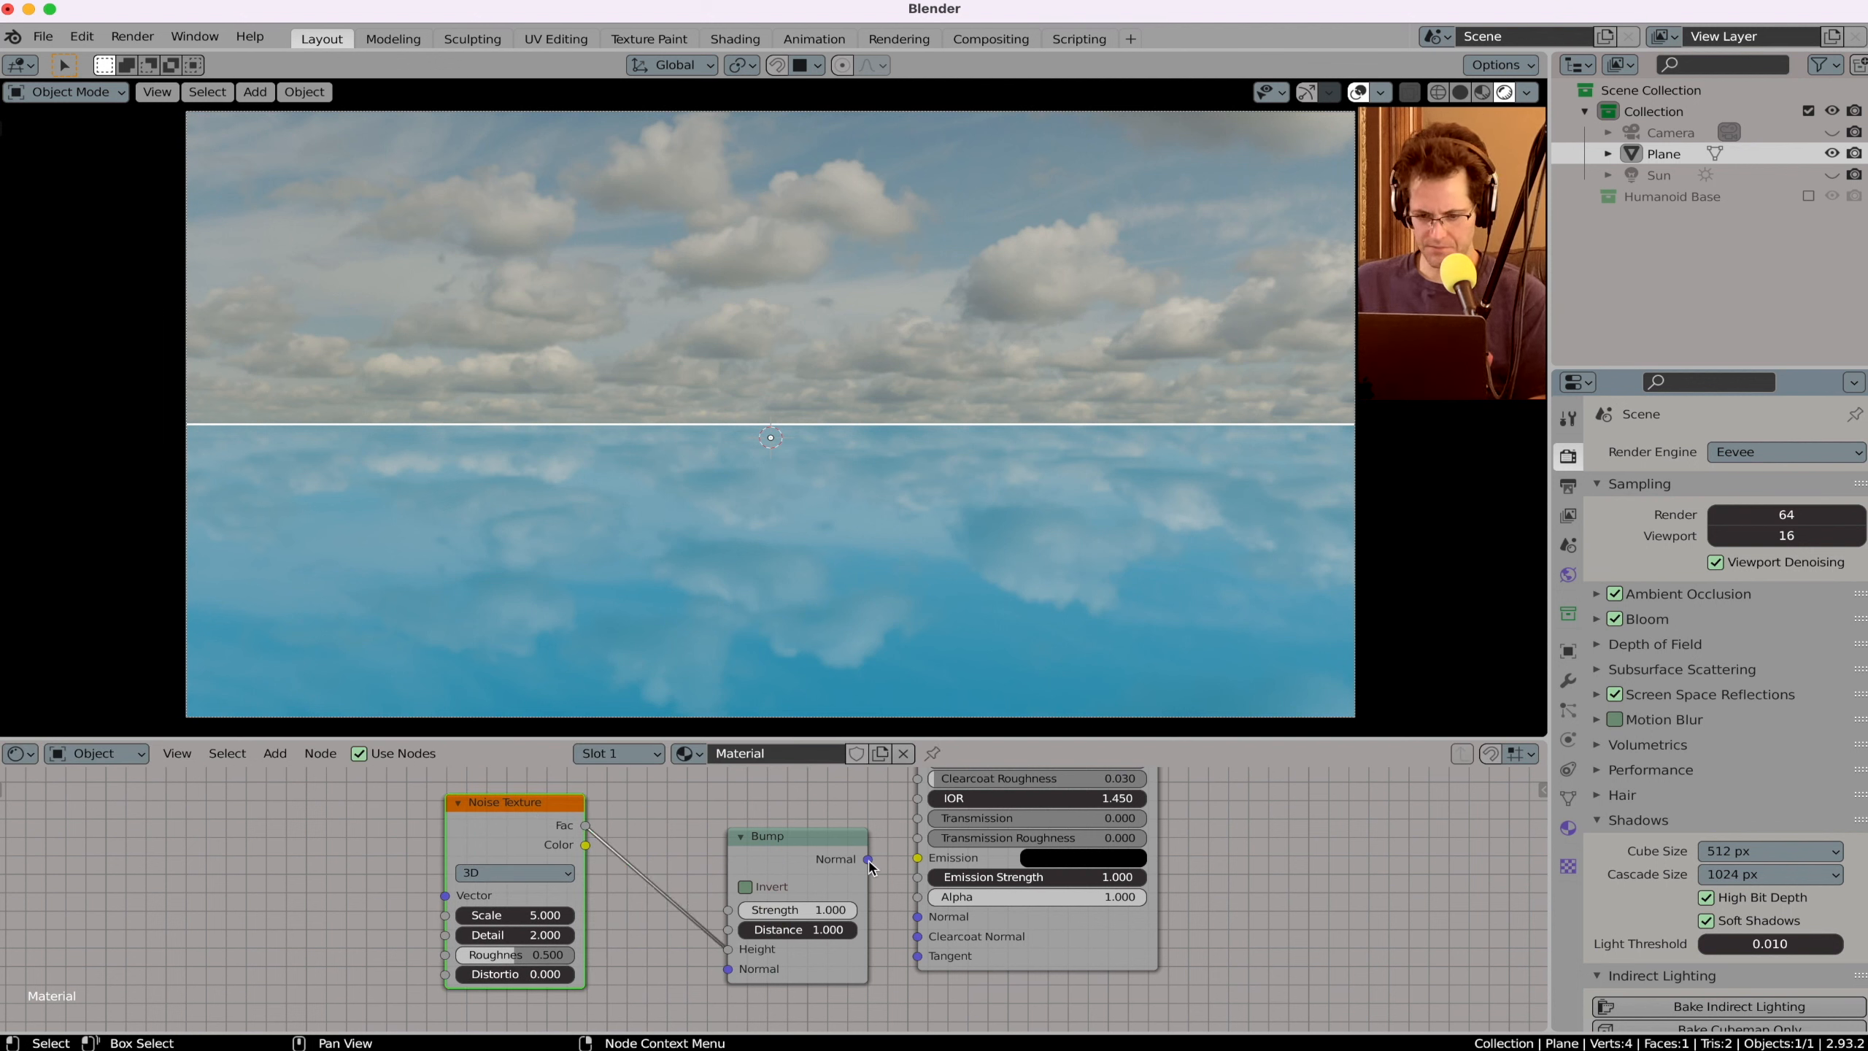
{"action": "left_click_drag", "start_coordinate": [868, 859], "coordinate": [920, 920]}
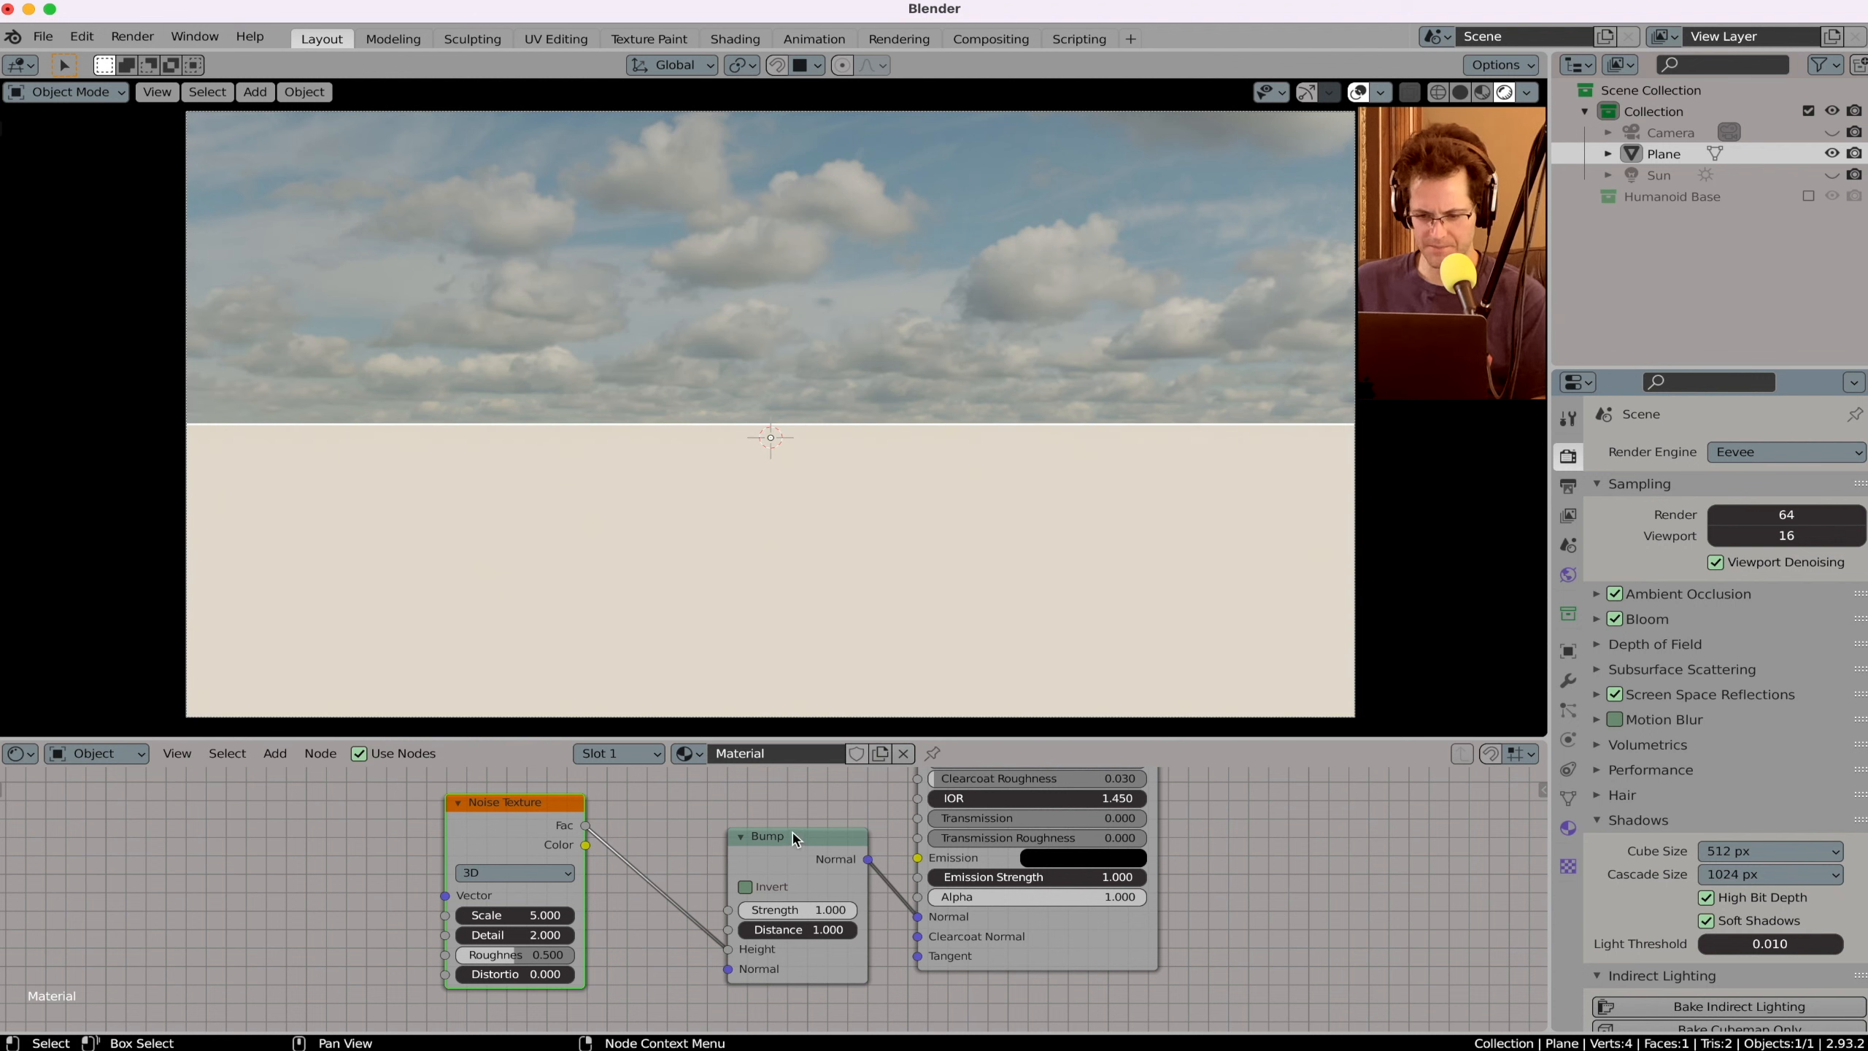
{"action": "left_click_drag", "start_coordinate": [794, 839], "coordinate": [773, 841]}
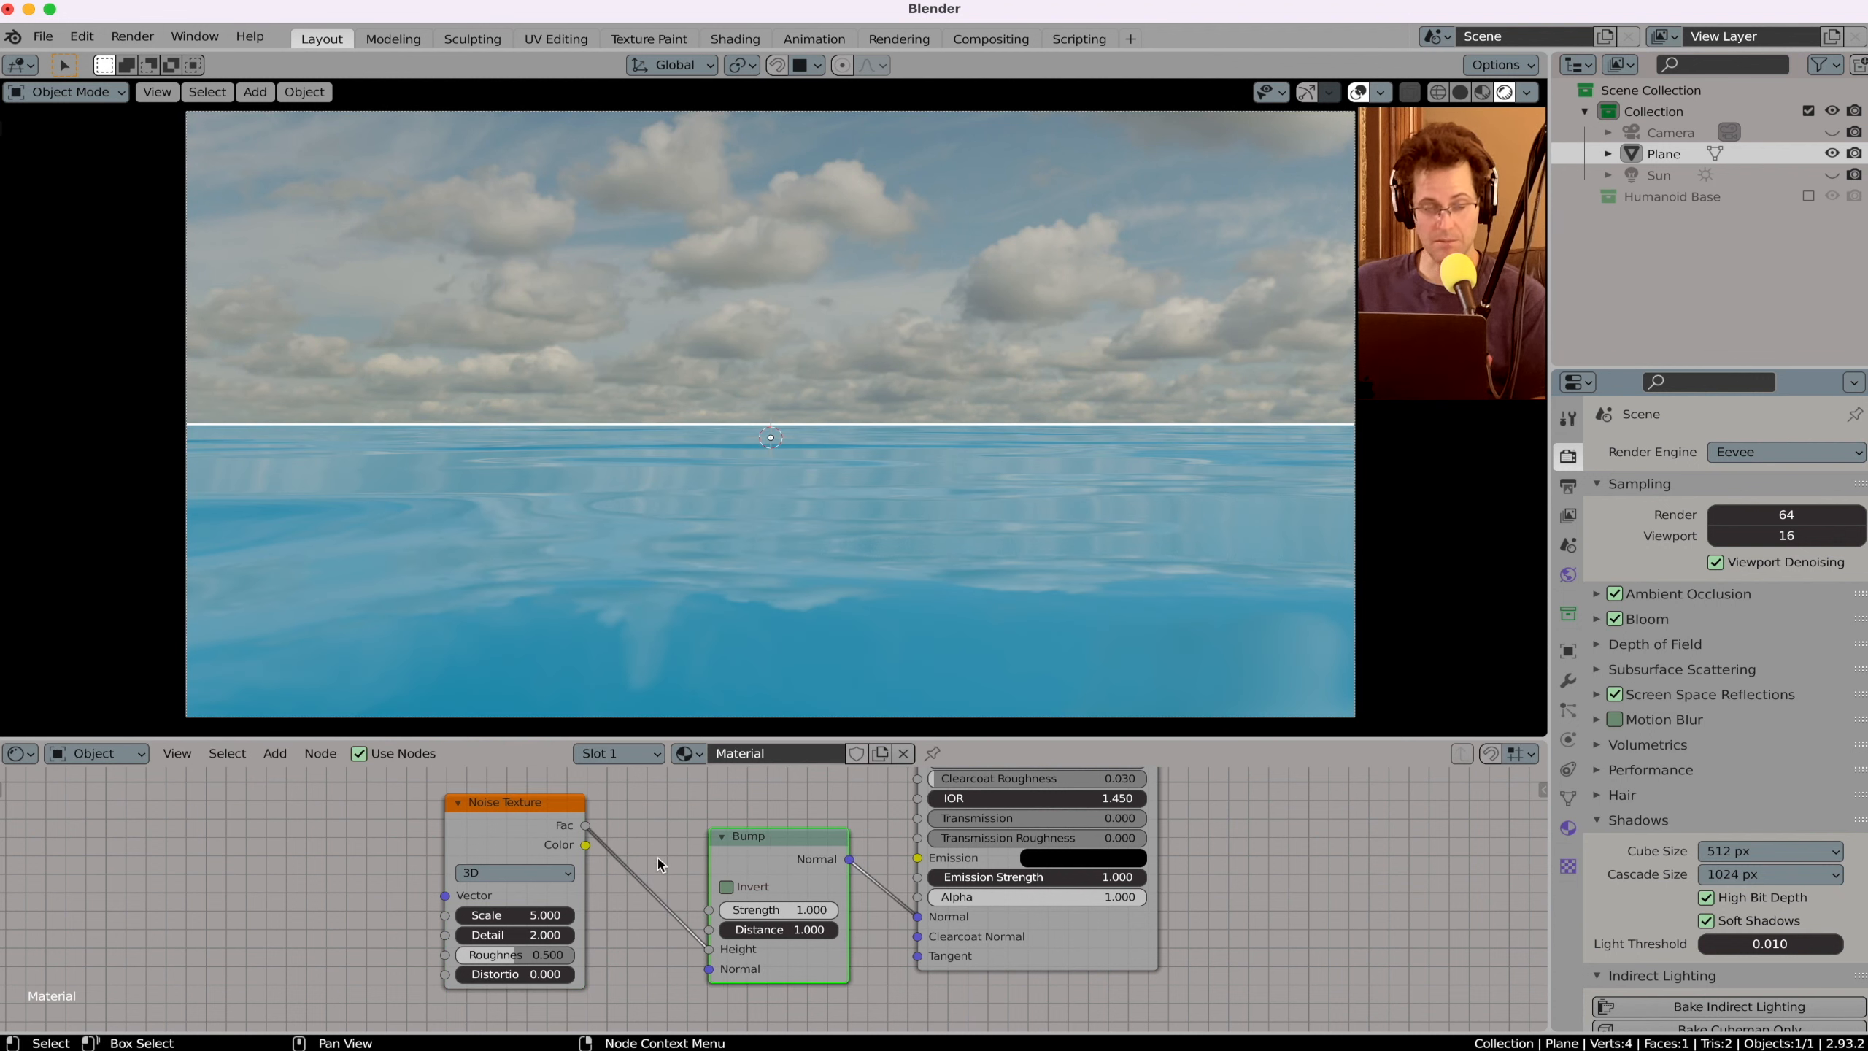
Step: Set the Bump Strength to about 0.772 and the Noise Texture's Scale to 15.58 and Detail to 2.52, then deselect the plane
{"action": "mouse_move", "coordinate": [780, 910]}
{"action": "left_mouse_down"}
{"action": "mouse_move", "coordinate": [559, 915]}
{"action": "mouse_move", "coordinate": [750, 915]}
{"action": "left_mouse_up"}
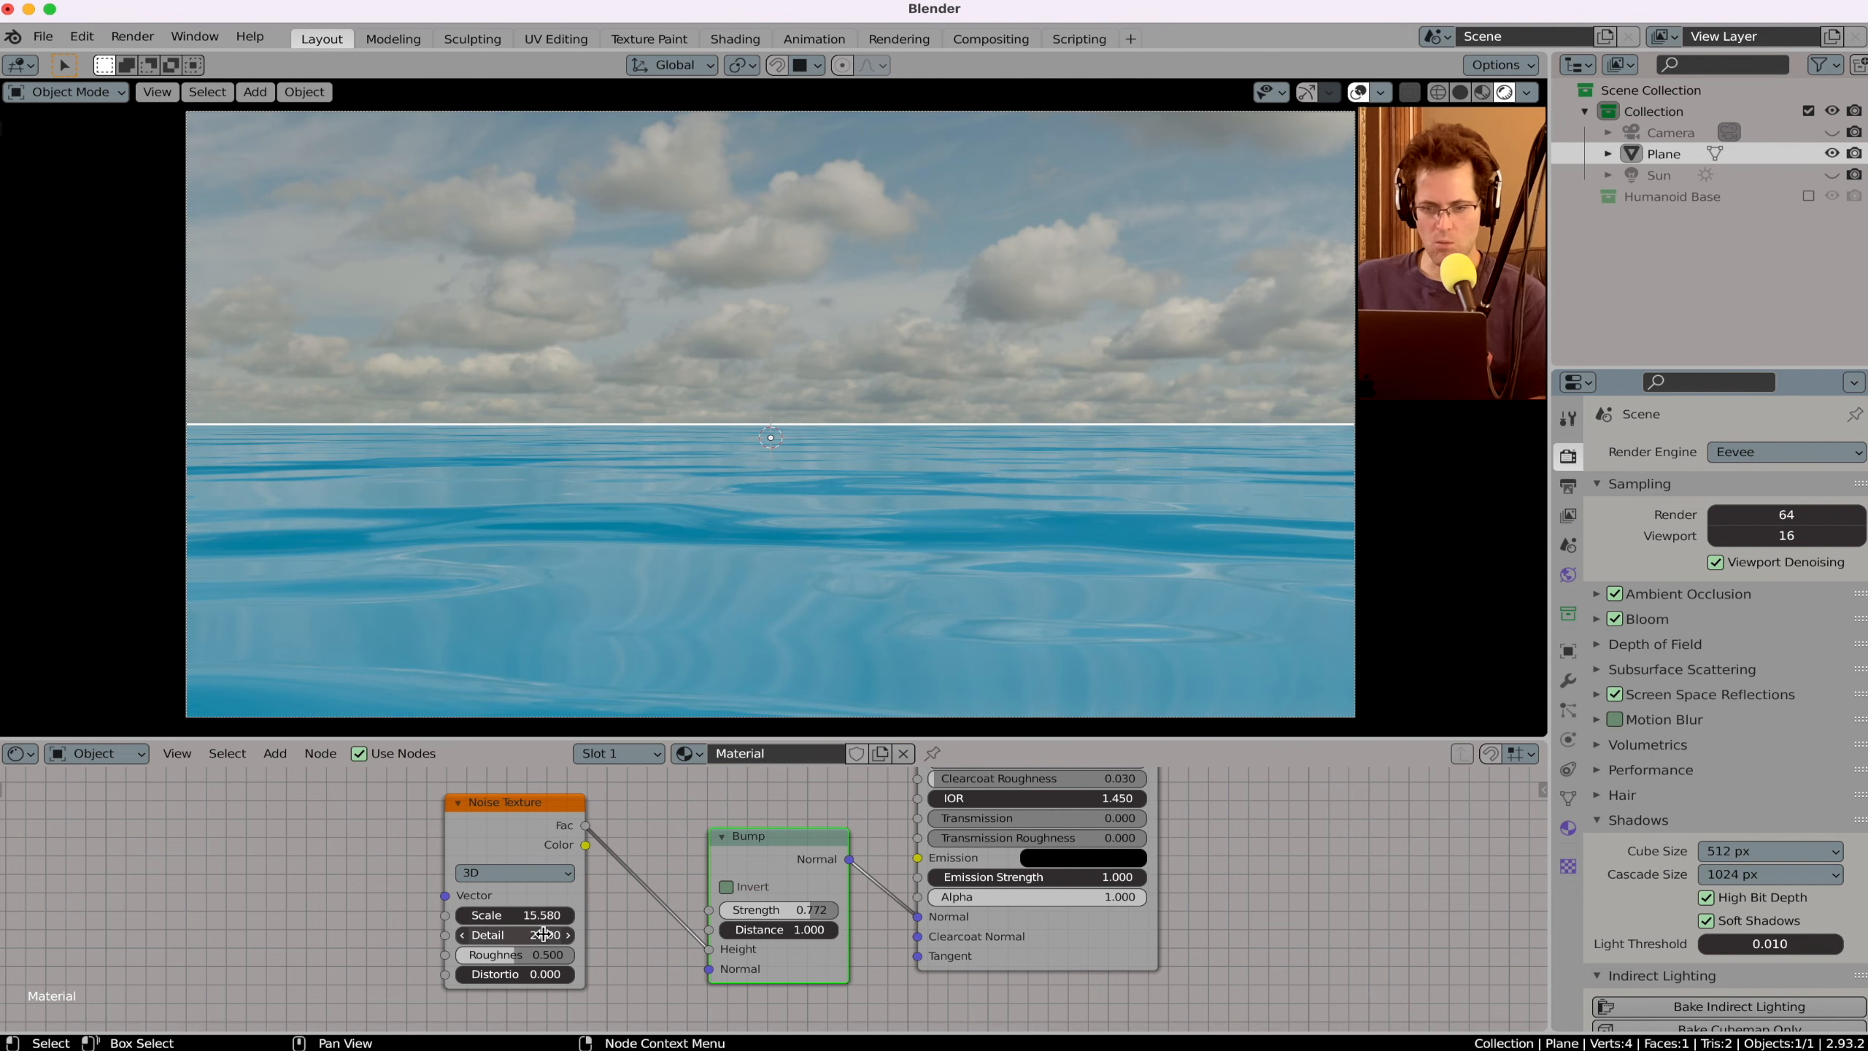
{"action": "mouse_move", "coordinate": [544, 935]}
{"action": "left_mouse_down"}
{"action": "mouse_move", "coordinate": [470, 935]}
{"action": "mouse_move", "coordinate": [598, 935]}
{"action": "mouse_move", "coordinate": [498, 935]}
{"action": "mouse_move", "coordinate": [513, 935]}
{"action": "left_mouse_up"}
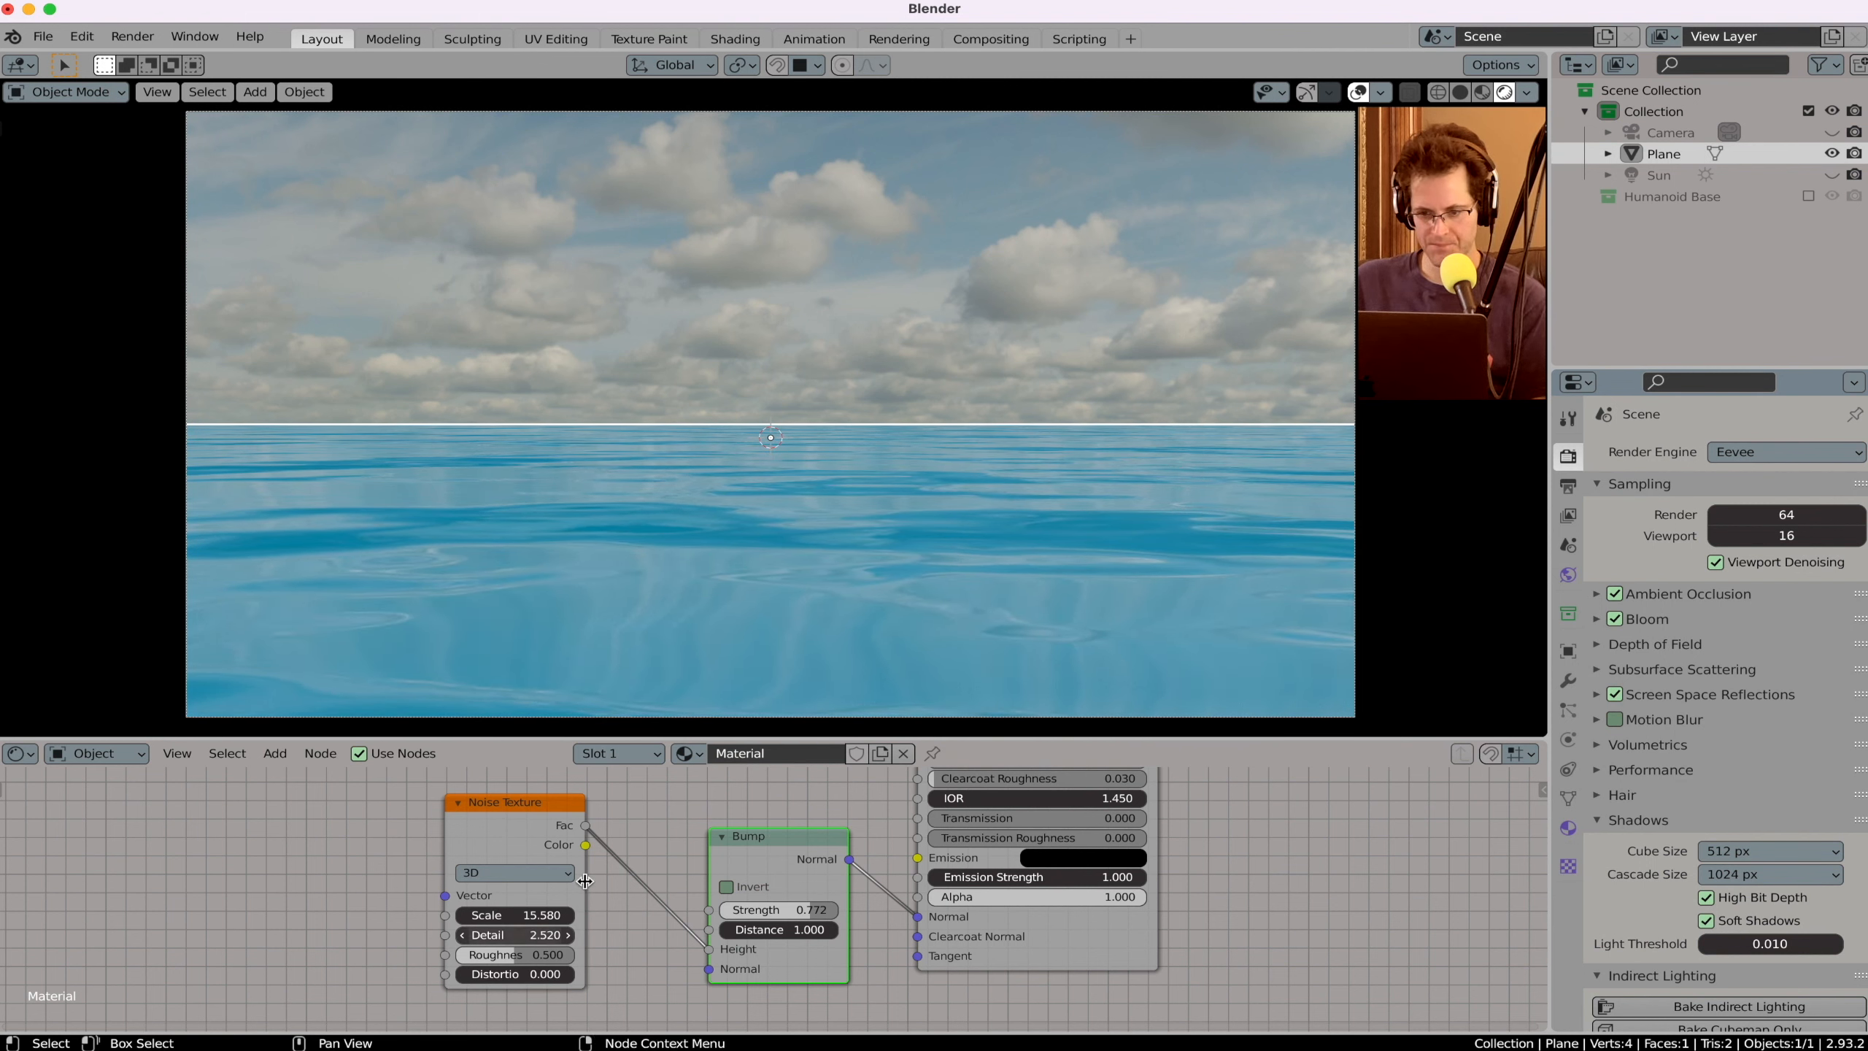
{"action": "left_click", "coordinate": [784, 229]}
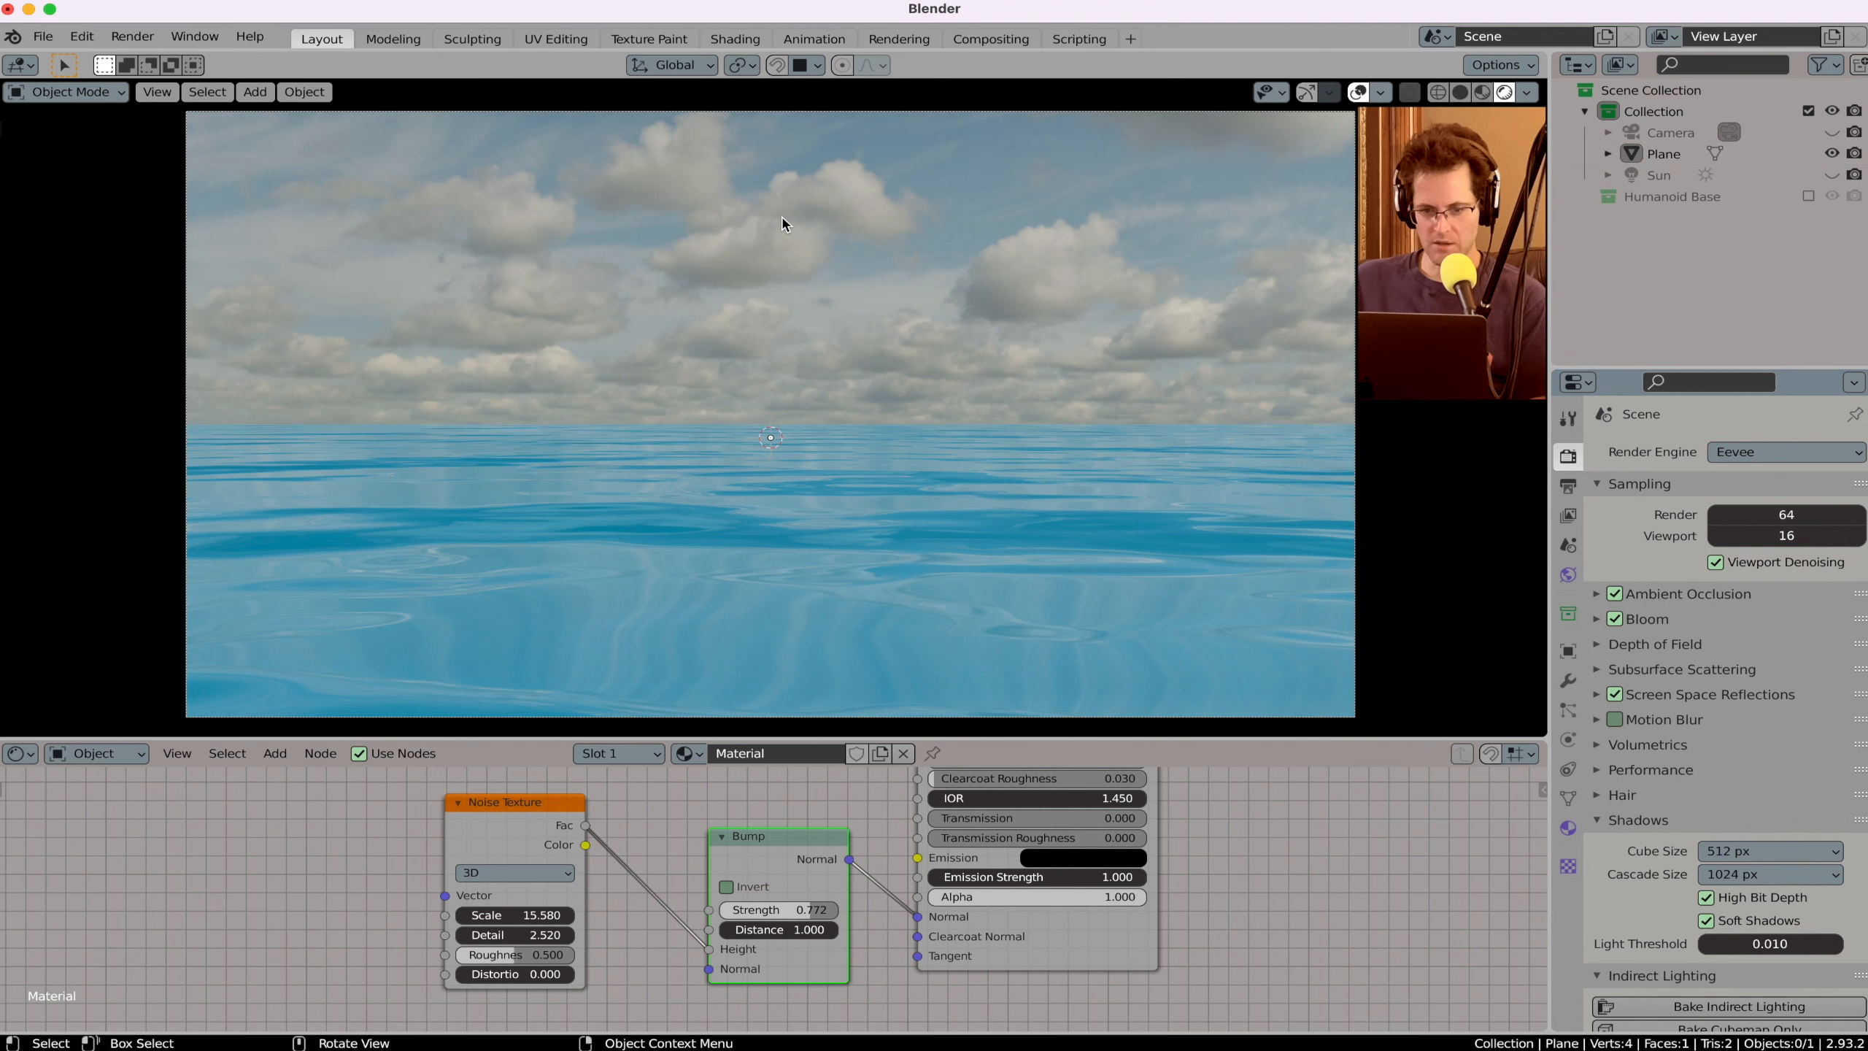
Step: In the World shader, move the Background and World Output nodes farther from the Environment Texture
{"action": "left_click", "coordinate": [118, 753]}
{"action": "left_click", "coordinate": [117, 802]}
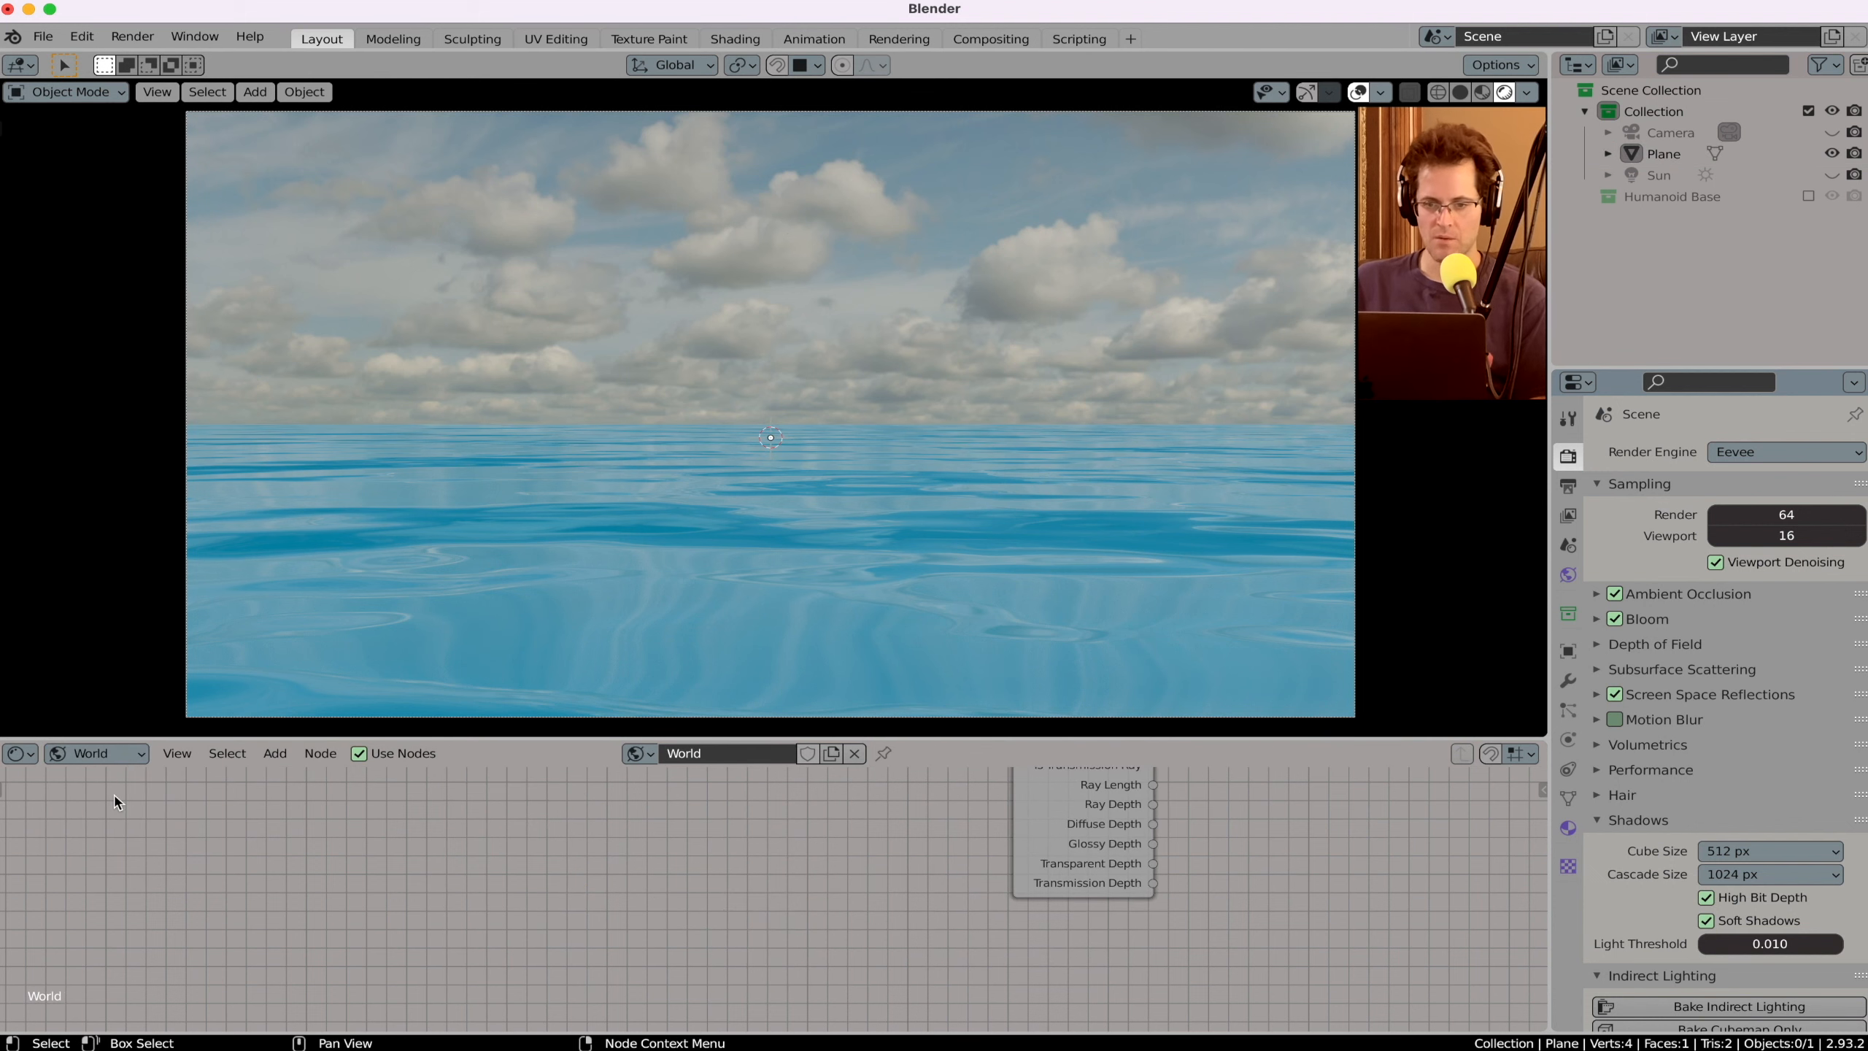
{"action": "scroll", "coordinate": [593, 829], "scroll_direction": "up", "scroll_amount": 8}
{"action": "scroll", "coordinate": [593, 830], "scroll_direction": "down", "scroll_amount": 3}
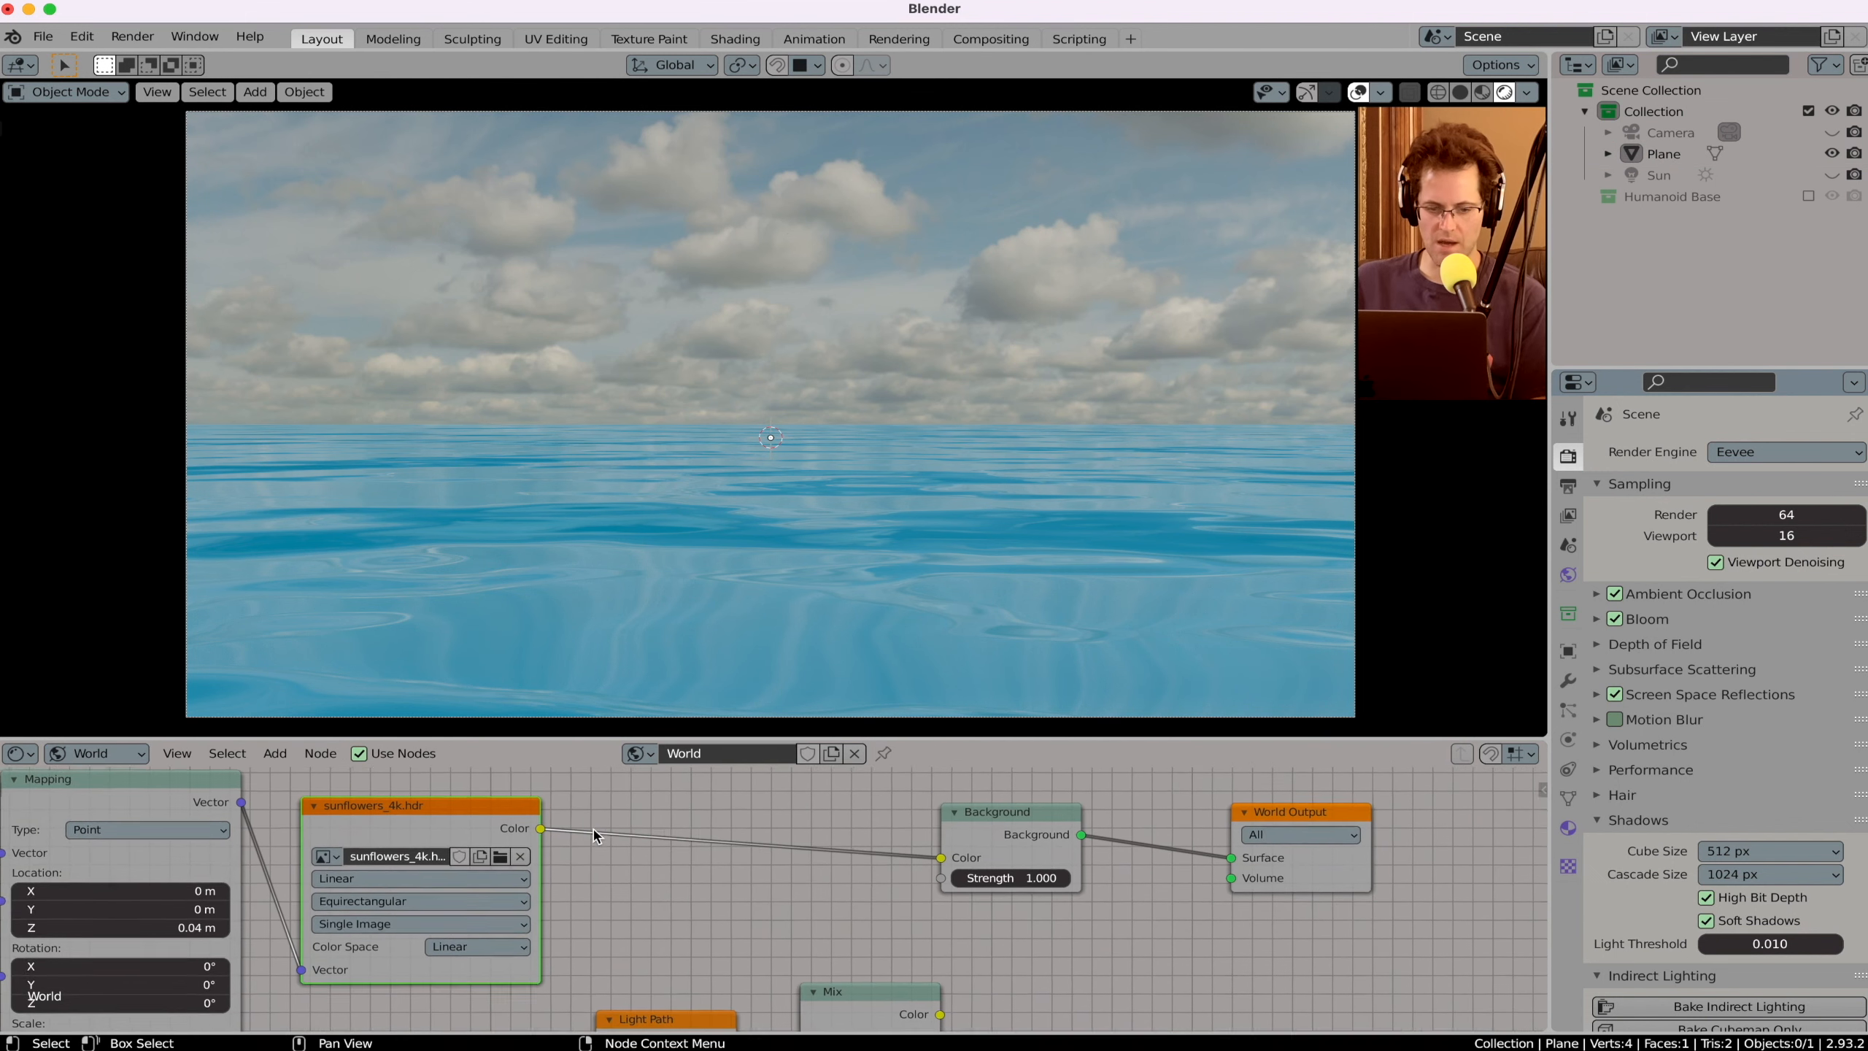
{"action": "left_click", "coordinate": [1295, 887]}
{"action": "left_click_drag", "start_coordinate": [1295, 887], "coordinate": [1483, 895]}
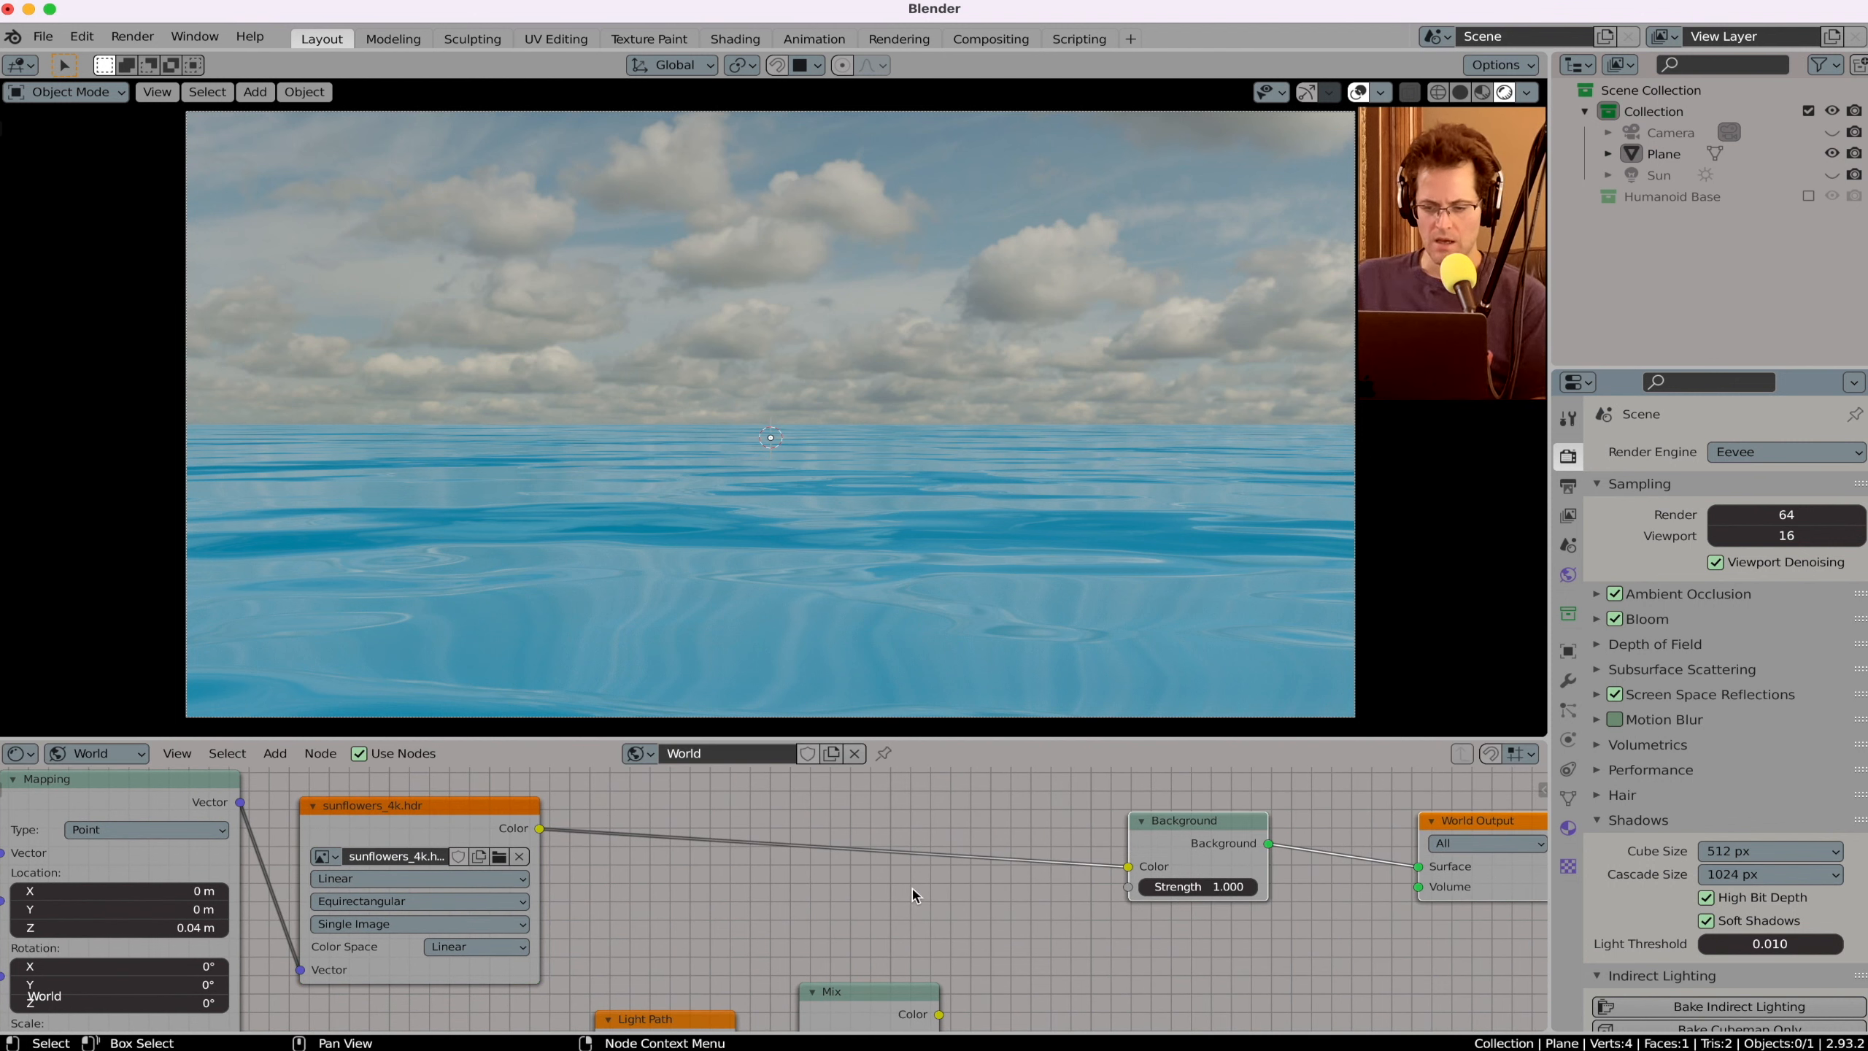
Step: Insert a MixRGB node on the link between the sunflowers_4k.hdr Environment Texture and the Background node
{"action": "key", "text": "shift+a"}
{"action": "type", "text": "s"}
{"action": "type", "text": "mix"}
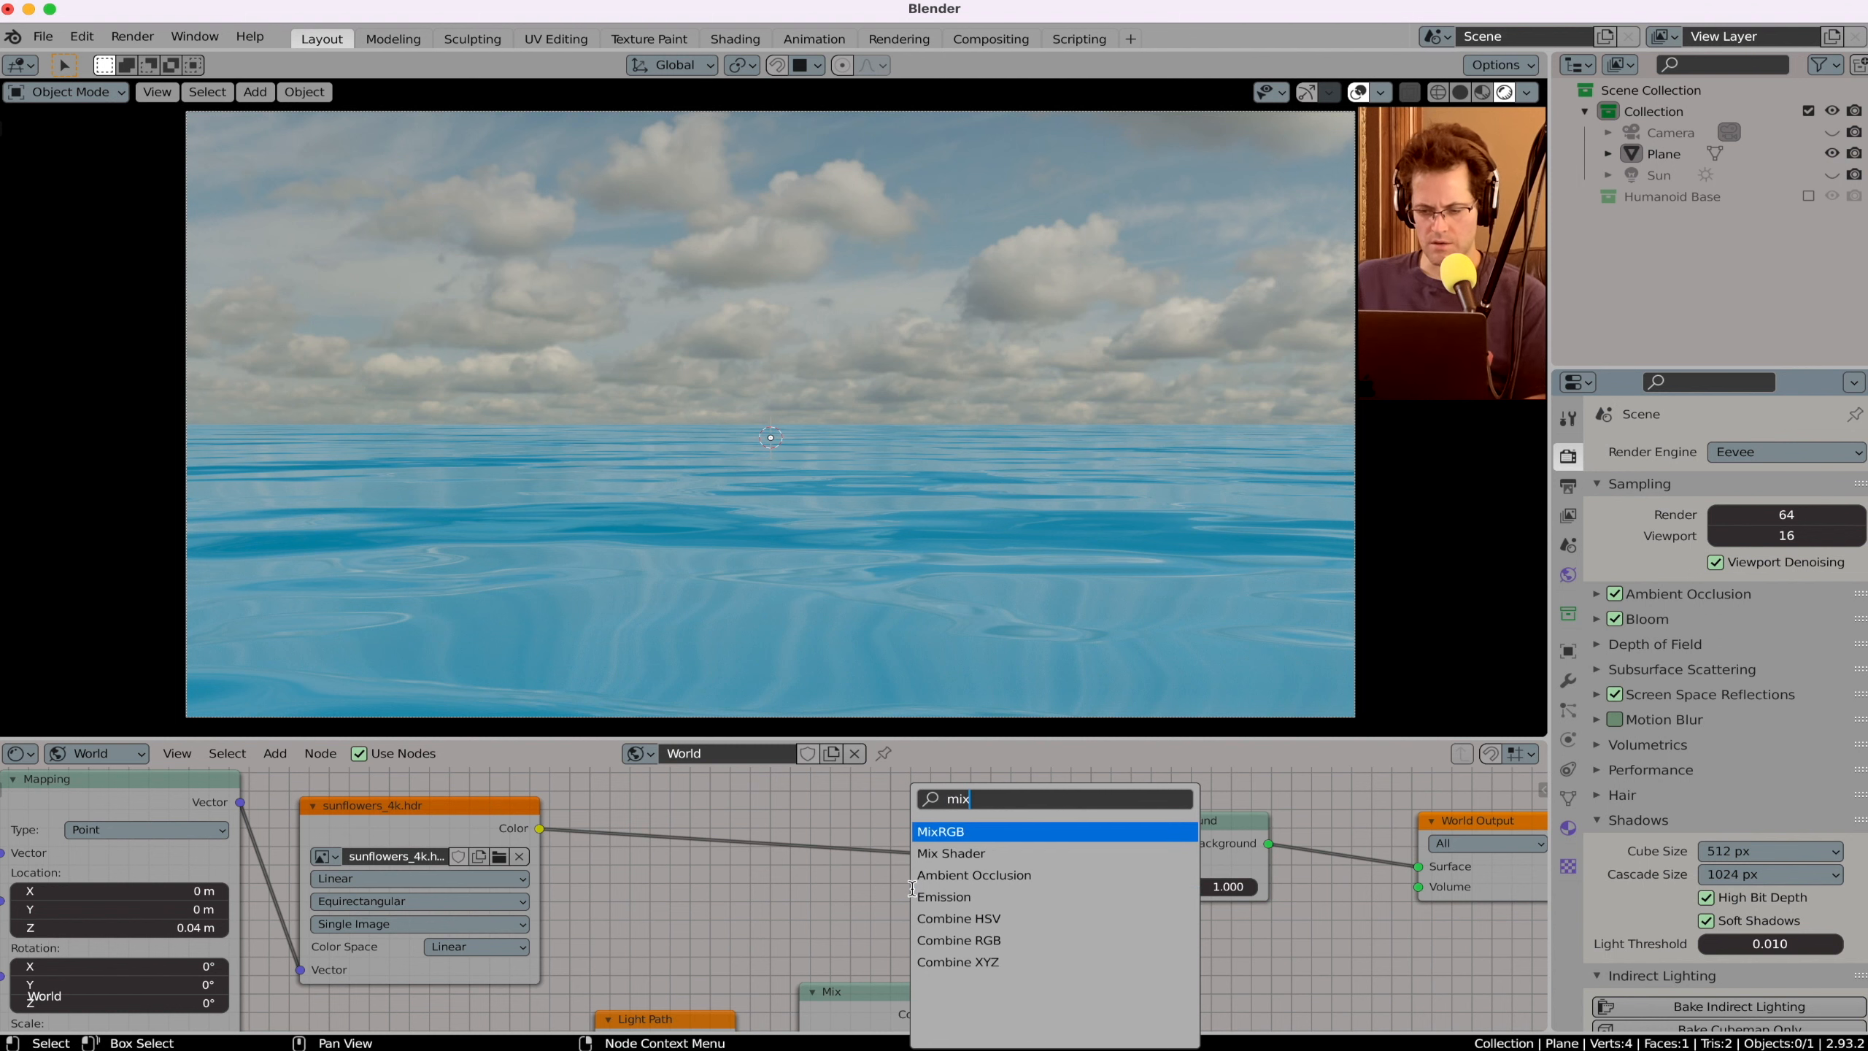
{"action": "key", "text": "Return"}
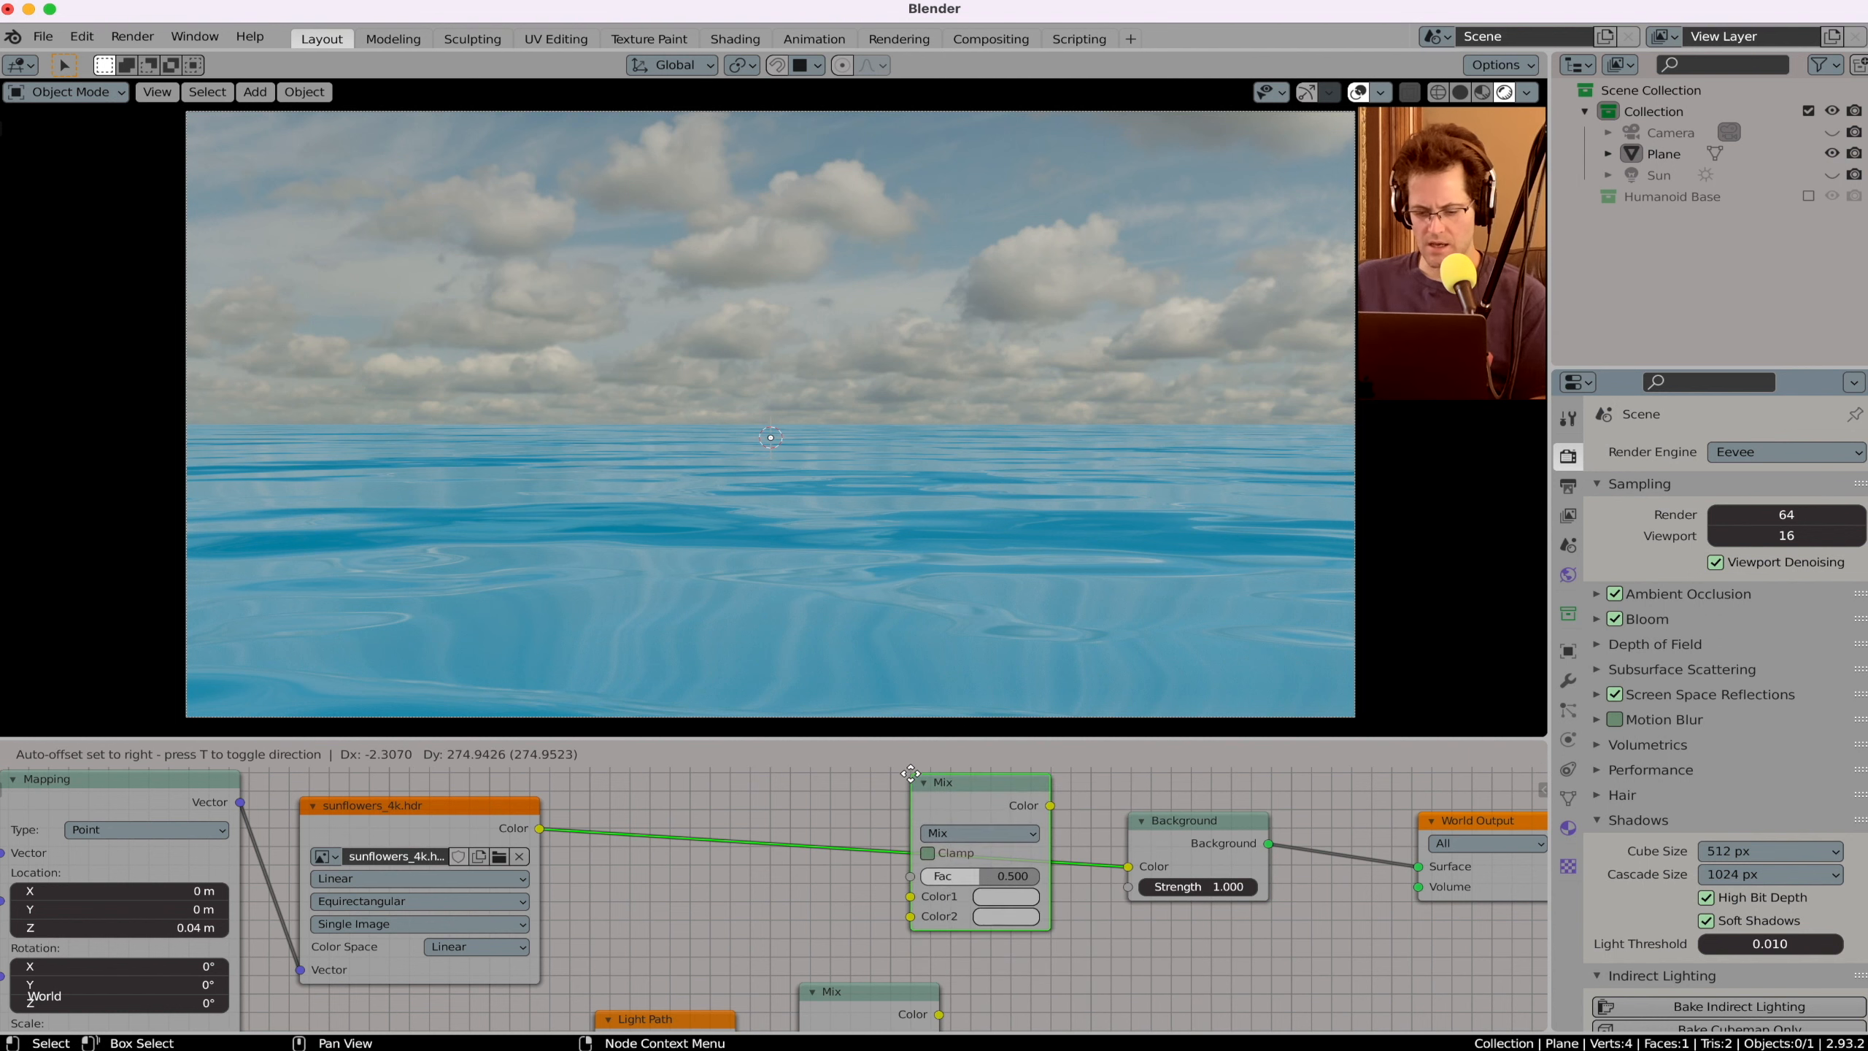
{"action": "left_click", "coordinate": [911, 773]}
{"action": "left_click_drag", "start_coordinate": [970, 786], "coordinate": [946, 781]}
Step: Try tinting the sky with a pink Color2 on the Mix node, using Multiply blending and a Fac of 0.481
{"action": "left_click", "coordinate": [982, 907]}
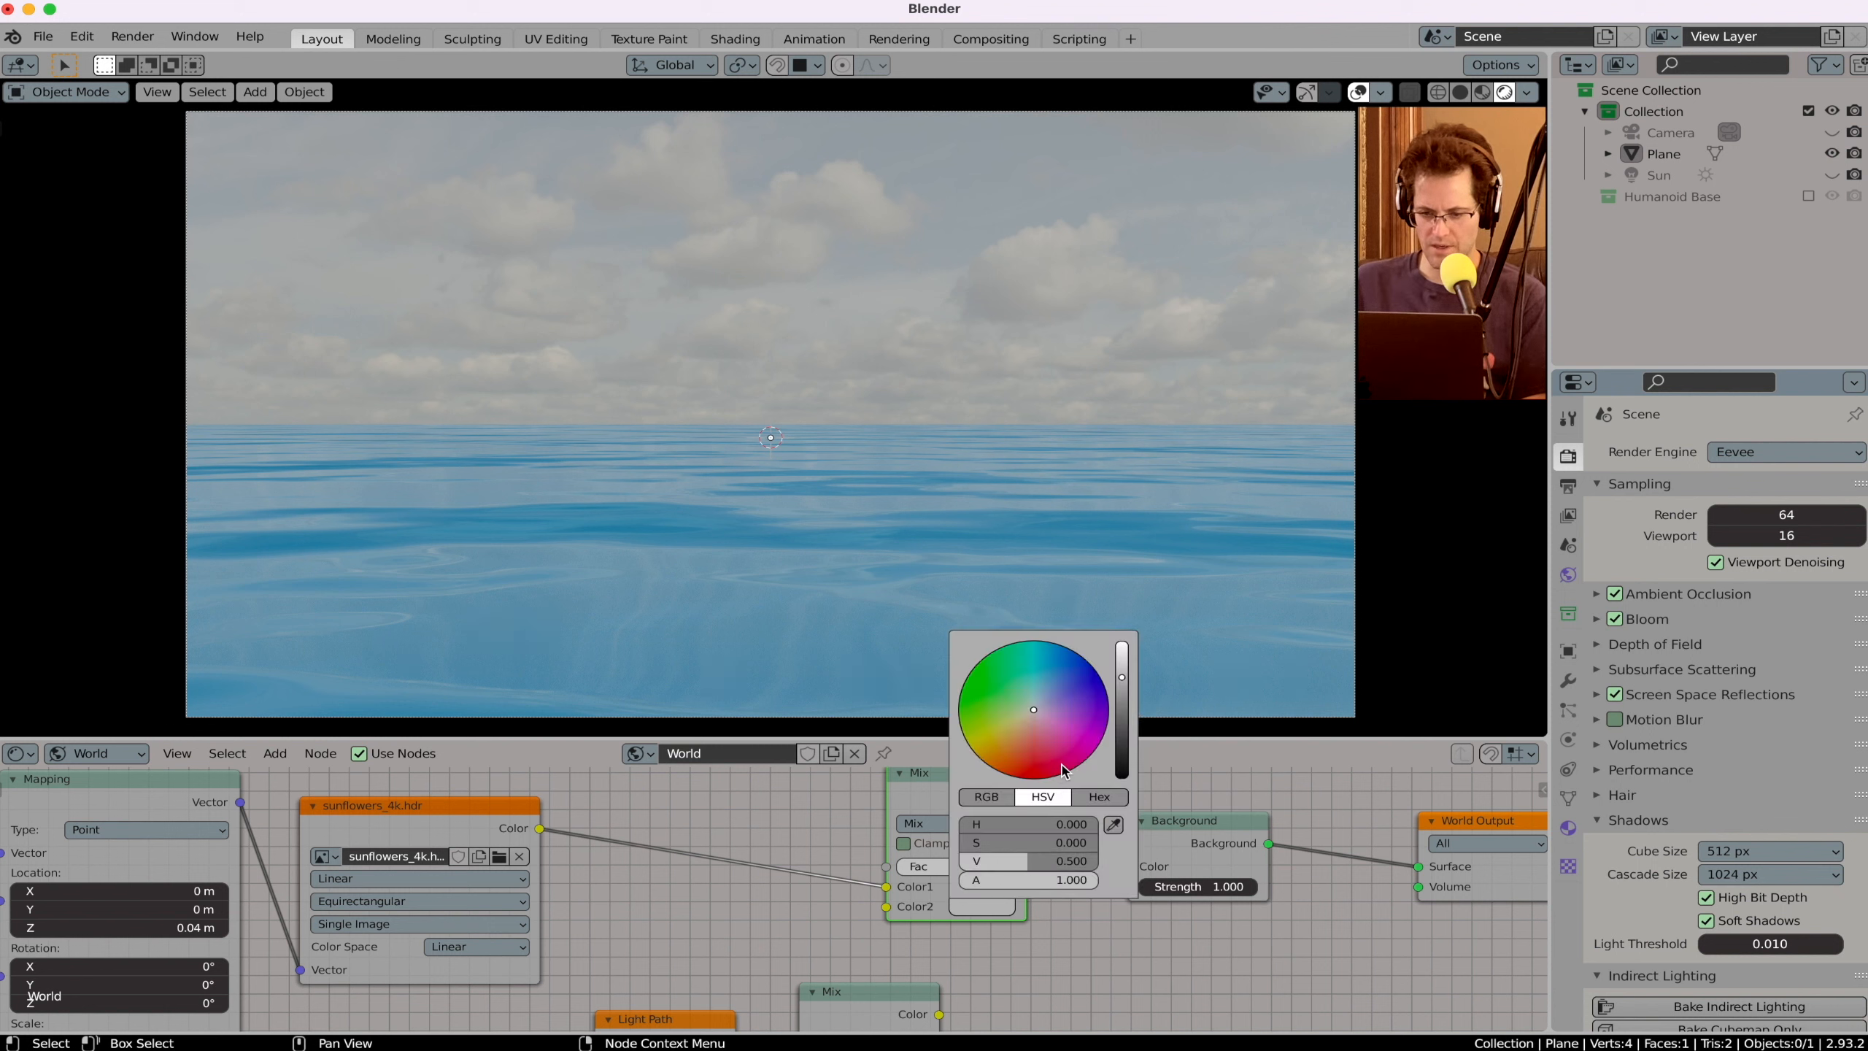
{"action": "left_click", "coordinate": [1061, 740]}
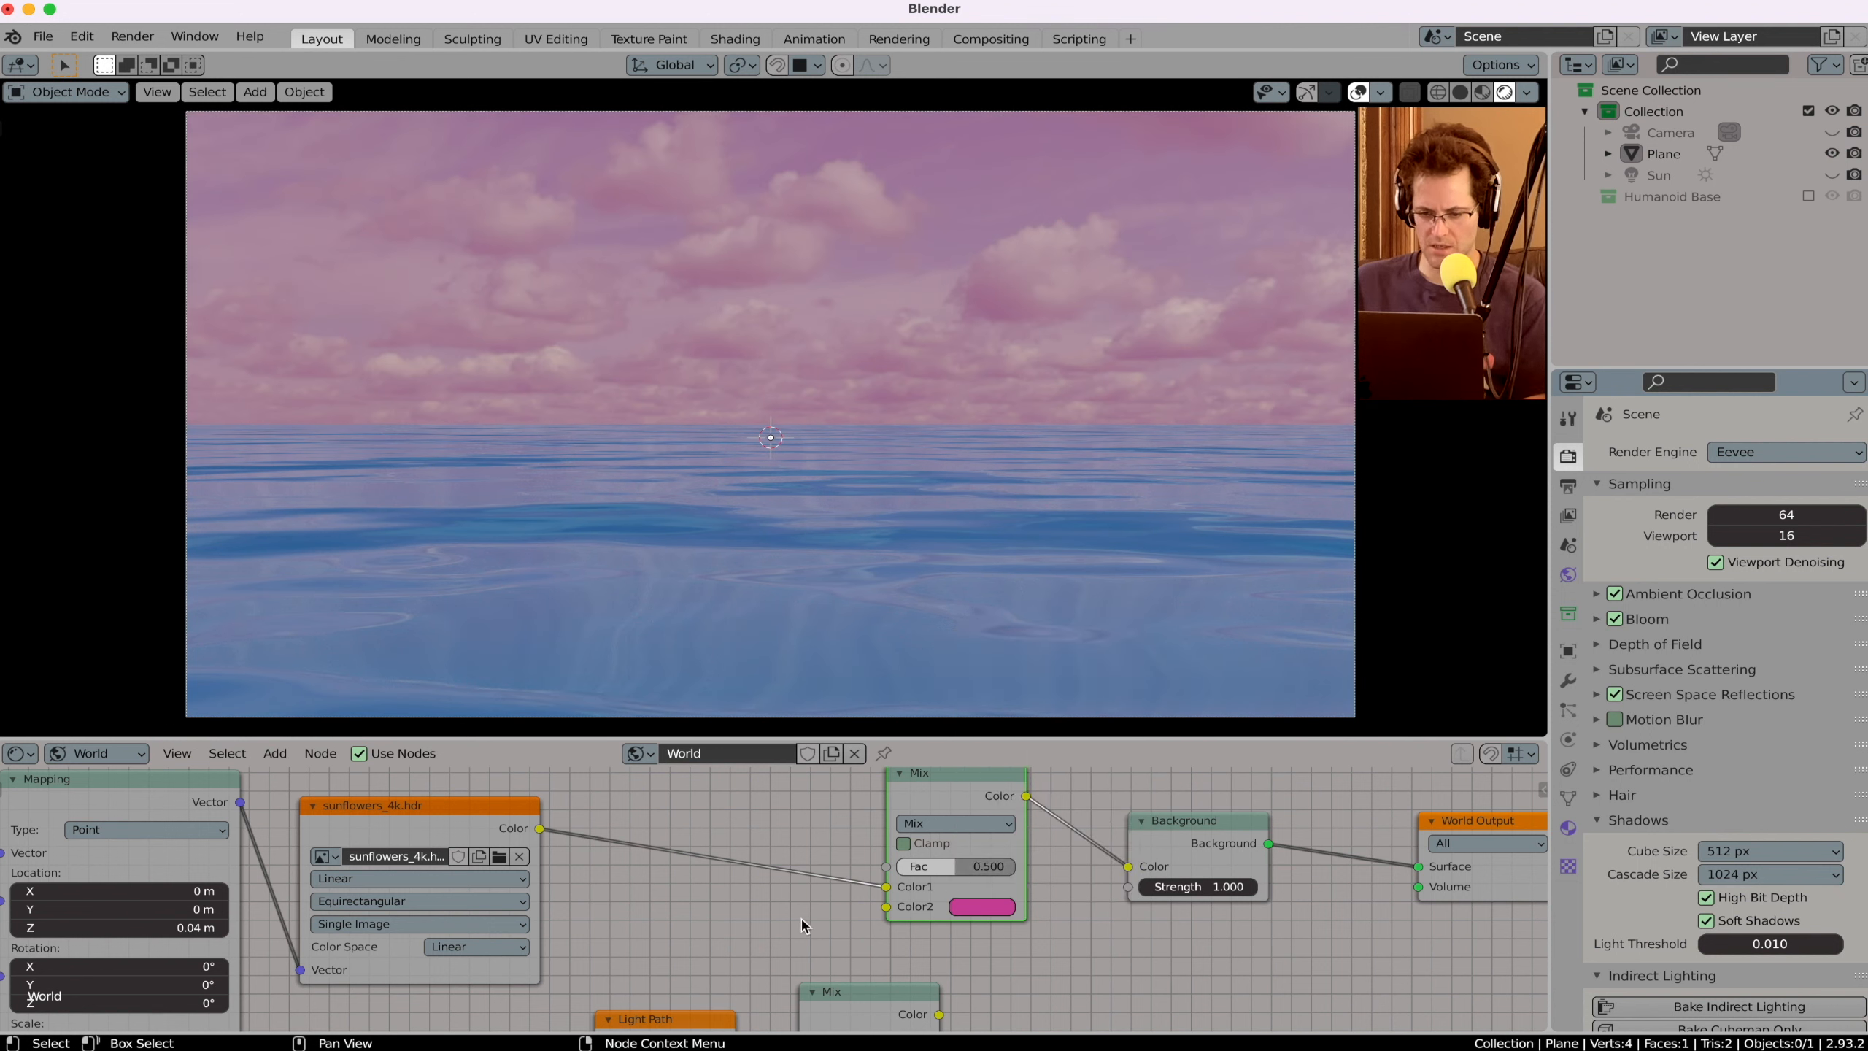
{"action": "left_click", "coordinate": [967, 827]}
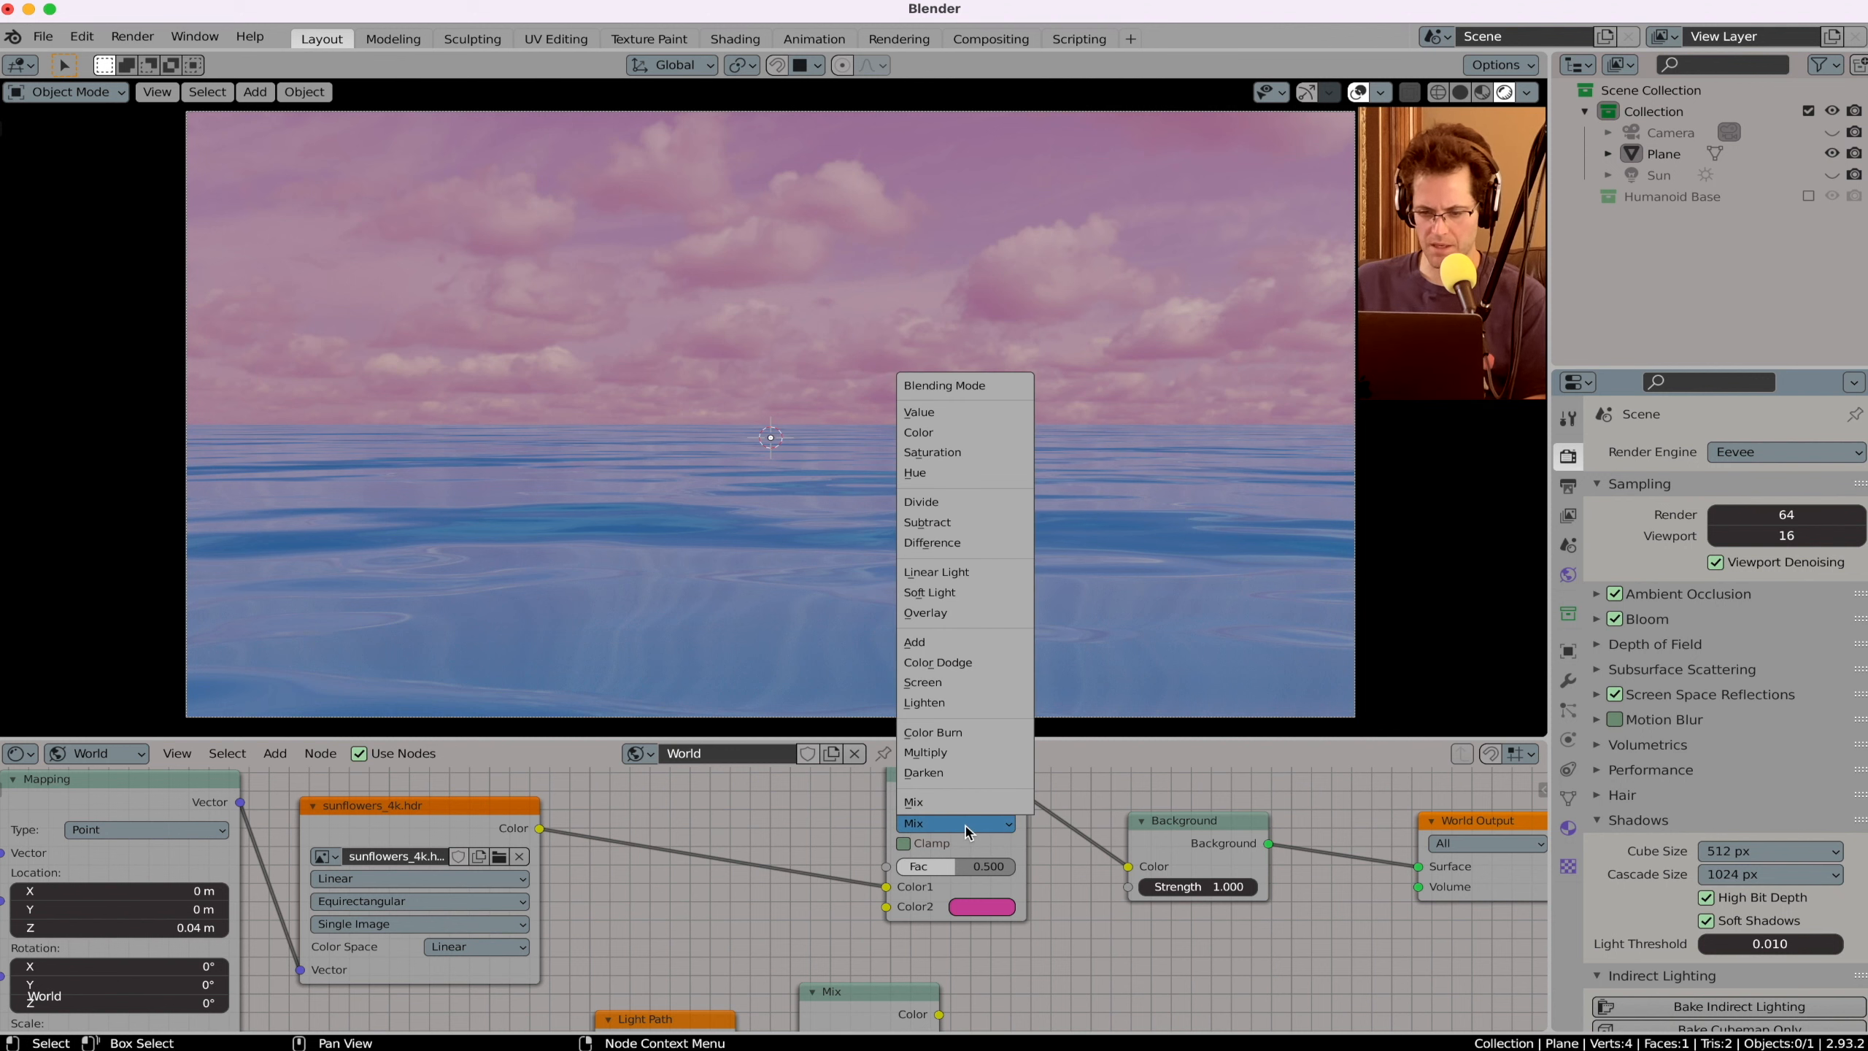
{"action": "left_click", "coordinate": [983, 754]}
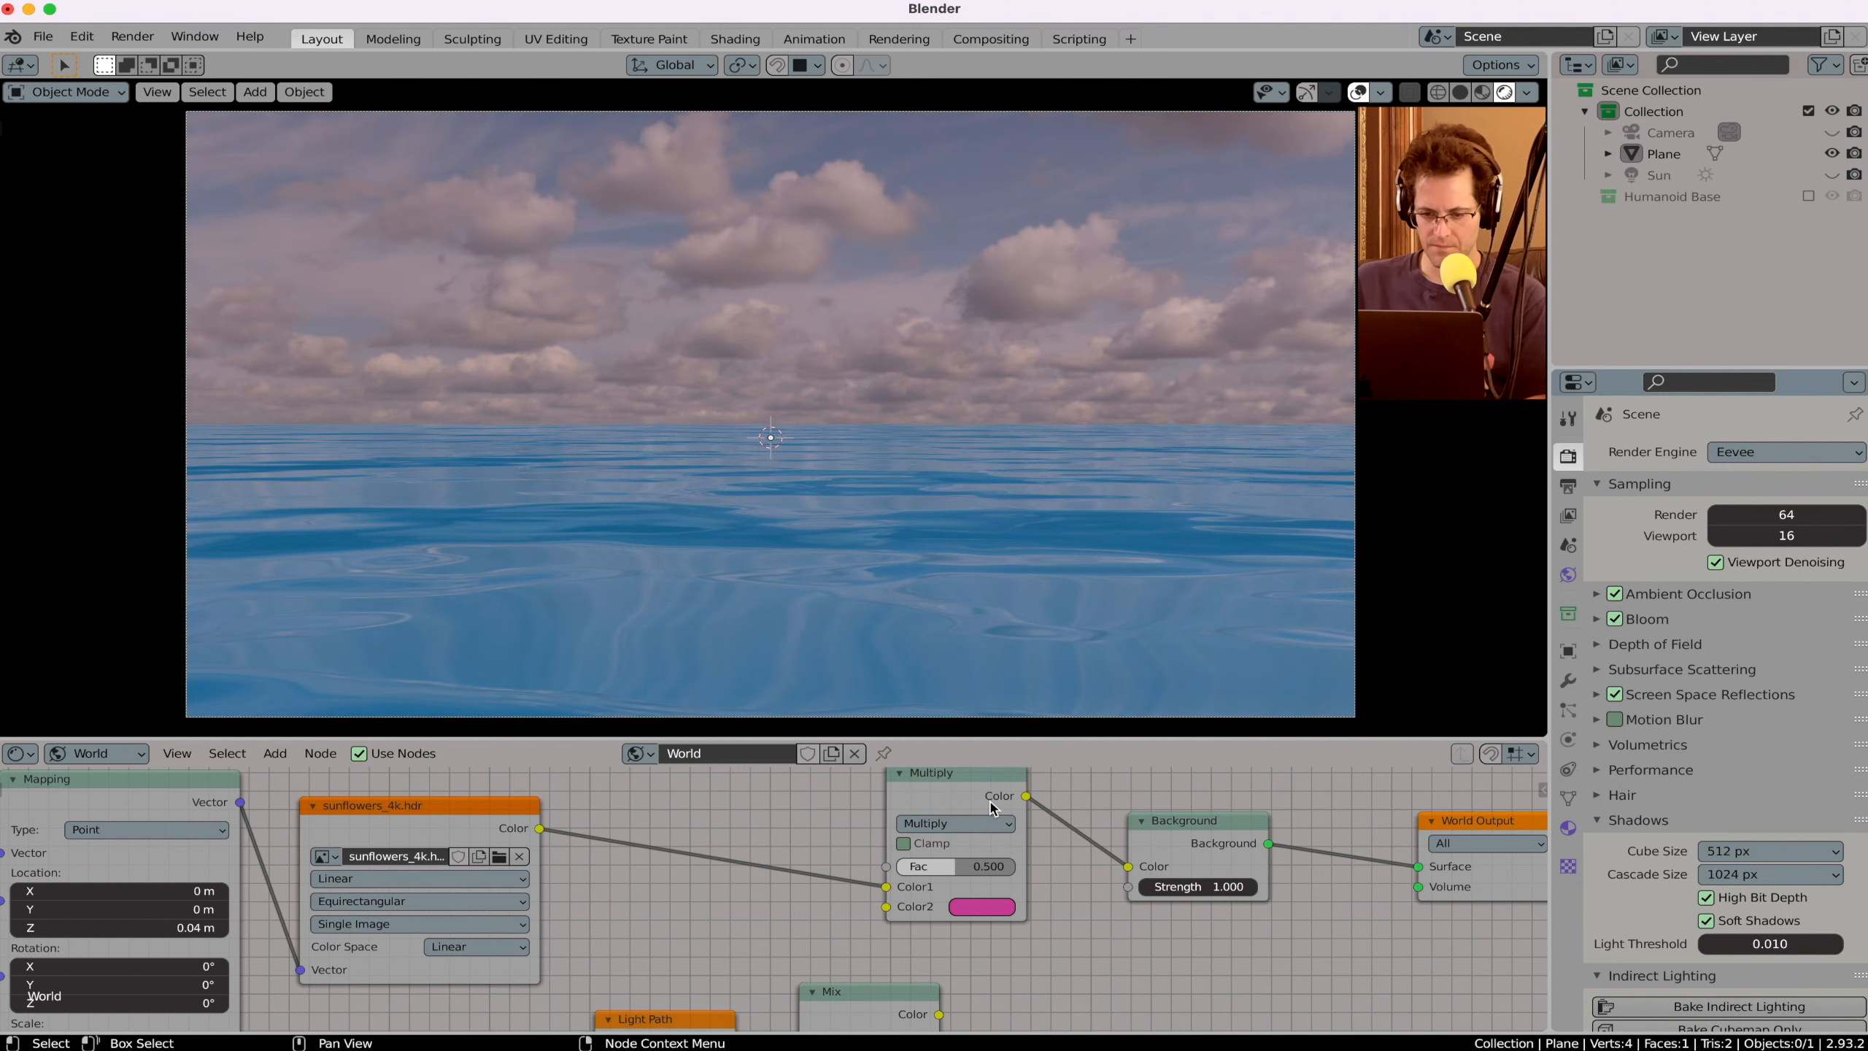
{"action": "mouse_move", "coordinate": [966, 866]}
{"action": "left_mouse_down"}
{"action": "mouse_move", "coordinate": [1016, 867]}
{"action": "mouse_move", "coordinate": [953, 866]}
{"action": "left_mouse_up"}
Step: Delete the Multiply node while keeping the Environment Texture linked to the Background
{"action": "left_click", "coordinate": [959, 810]}
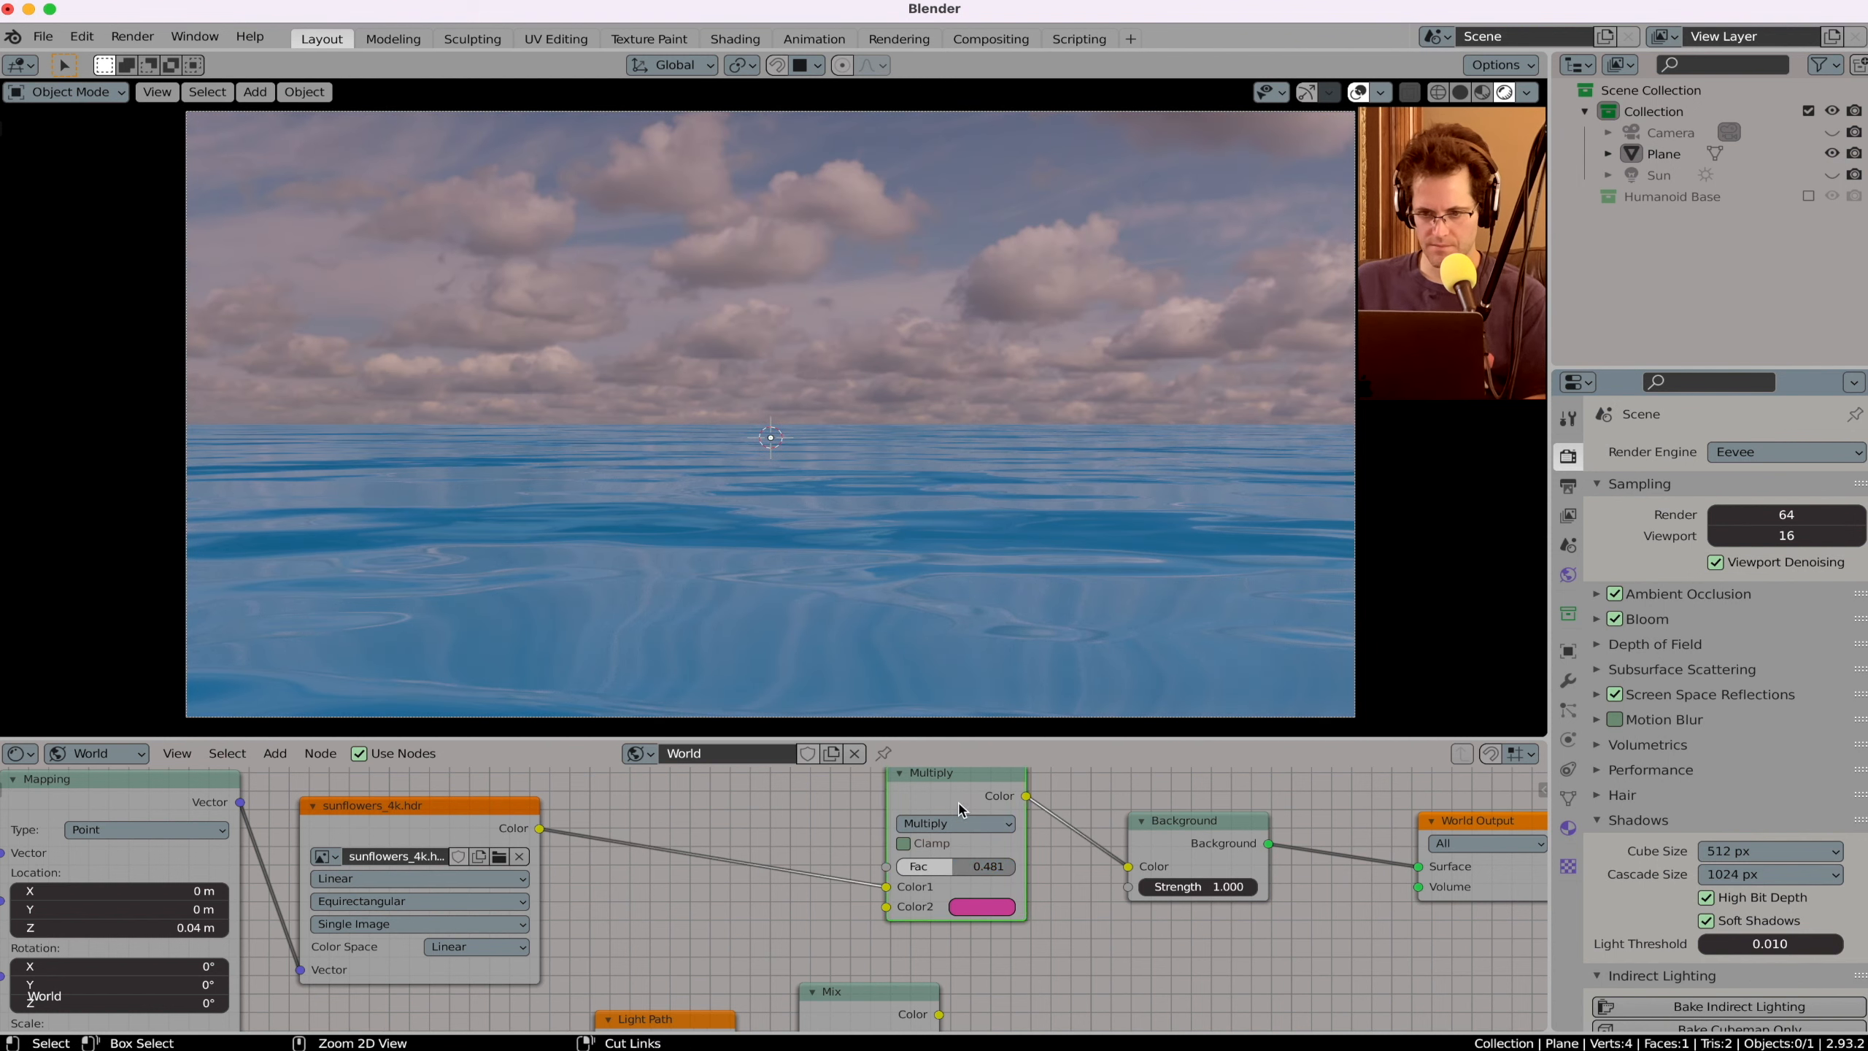
{"action": "key", "text": "ctrl+x"}
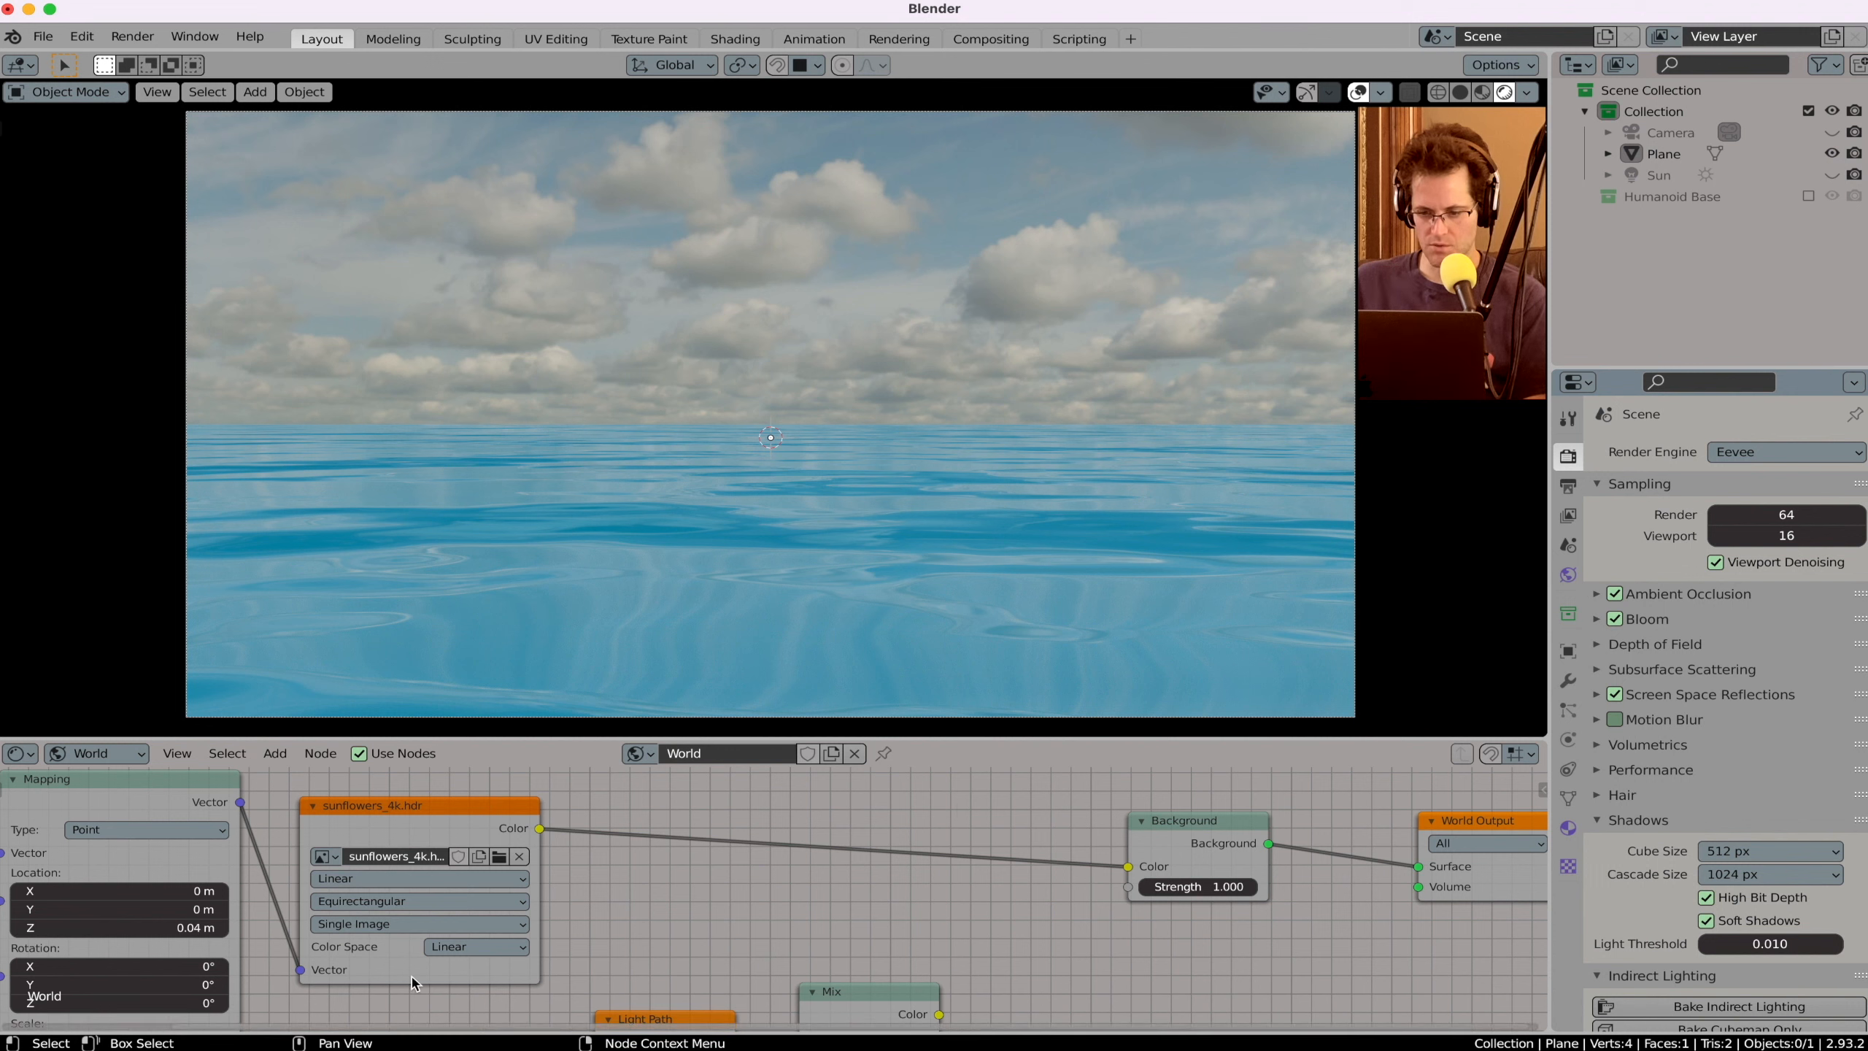
Step: Set the sunflowers_4k.hdr Environment Texture's color space to sRGB and raise the Background strength to 3.8
{"action": "left_click", "coordinate": [468, 952]}
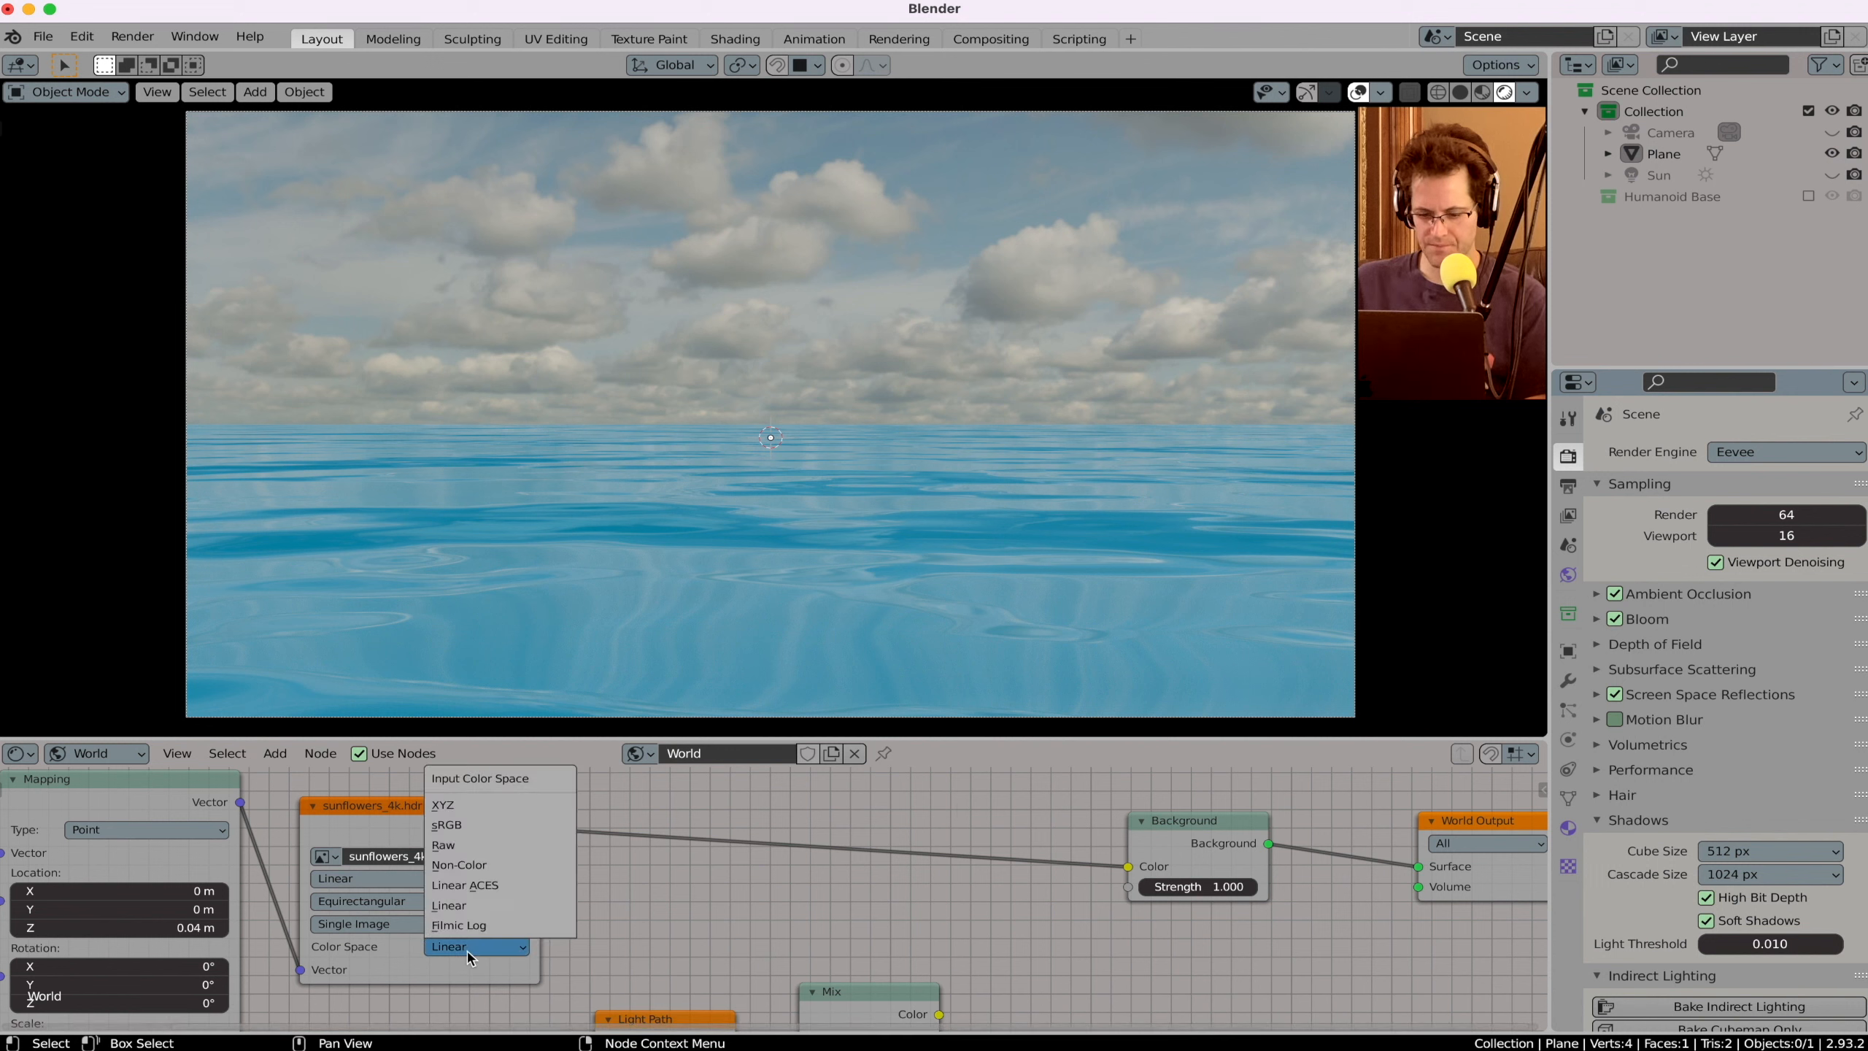
{"action": "left_click", "coordinate": [510, 826]}
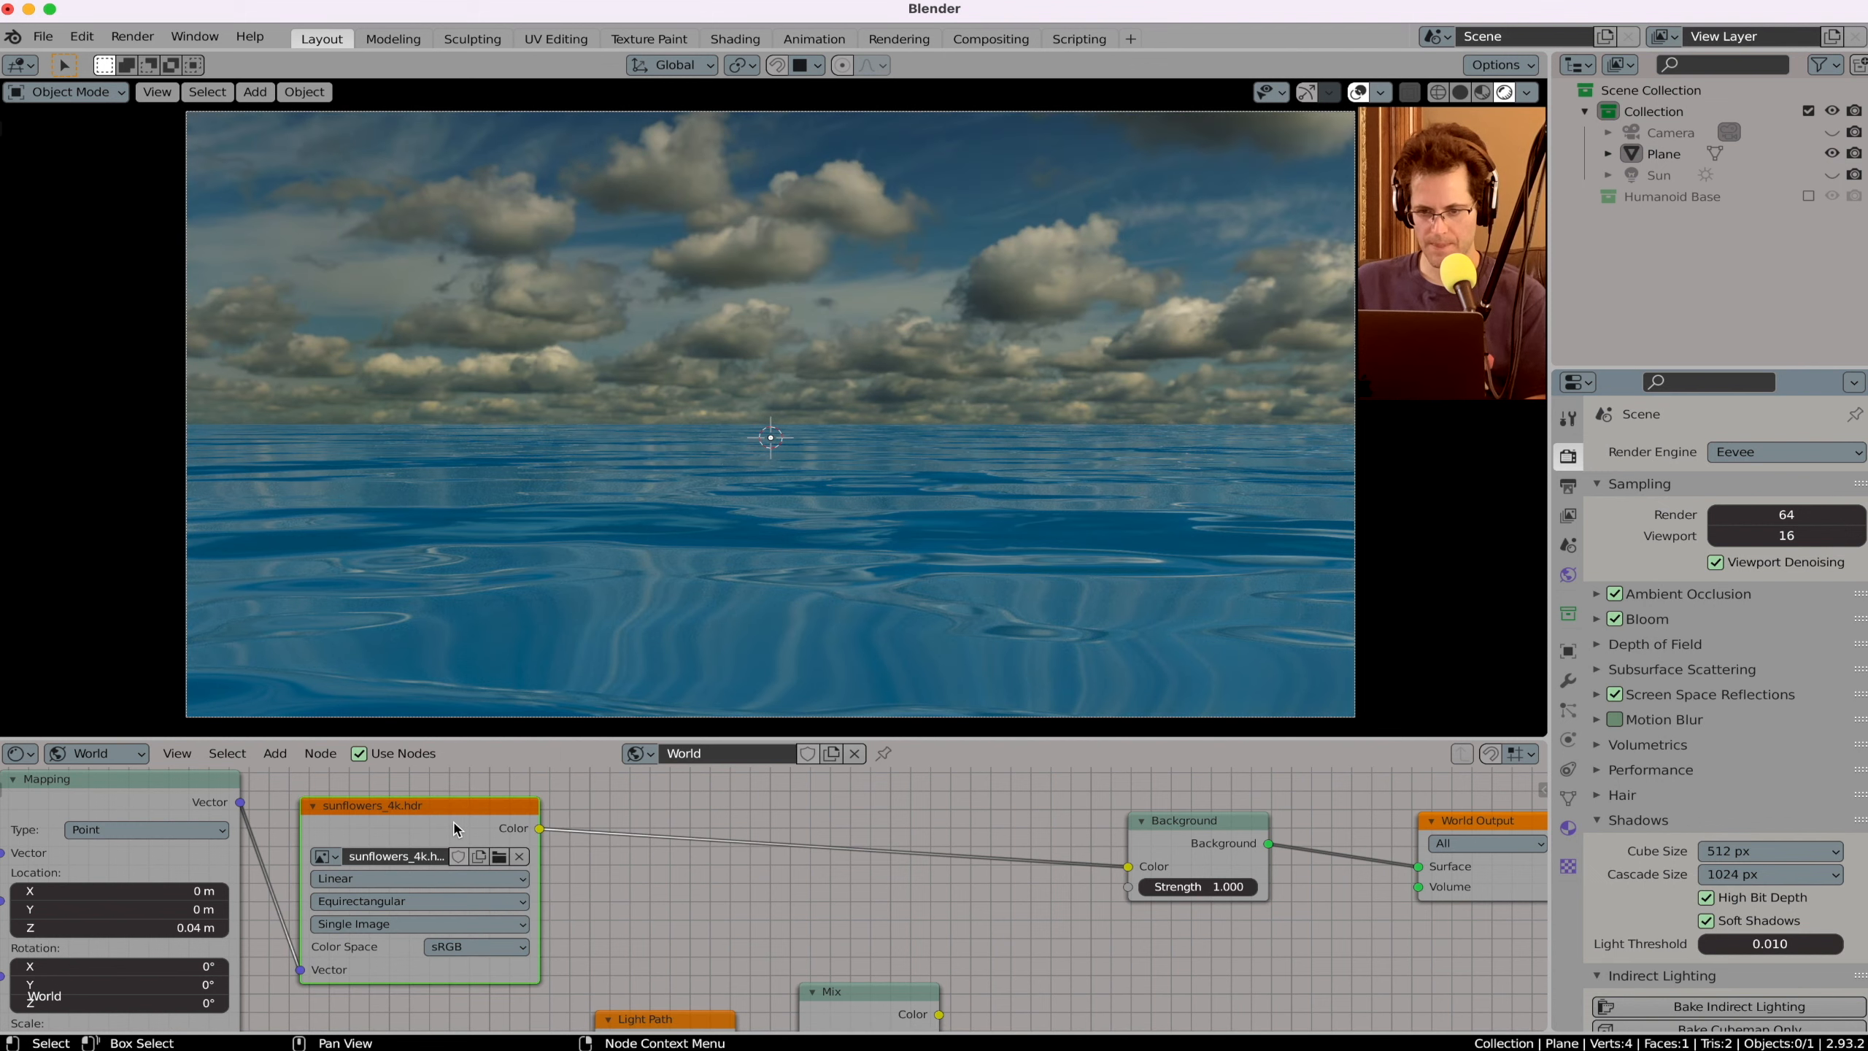
{"action": "left_click_drag", "start_coordinate": [1234, 886], "coordinate": [1324, 886]}
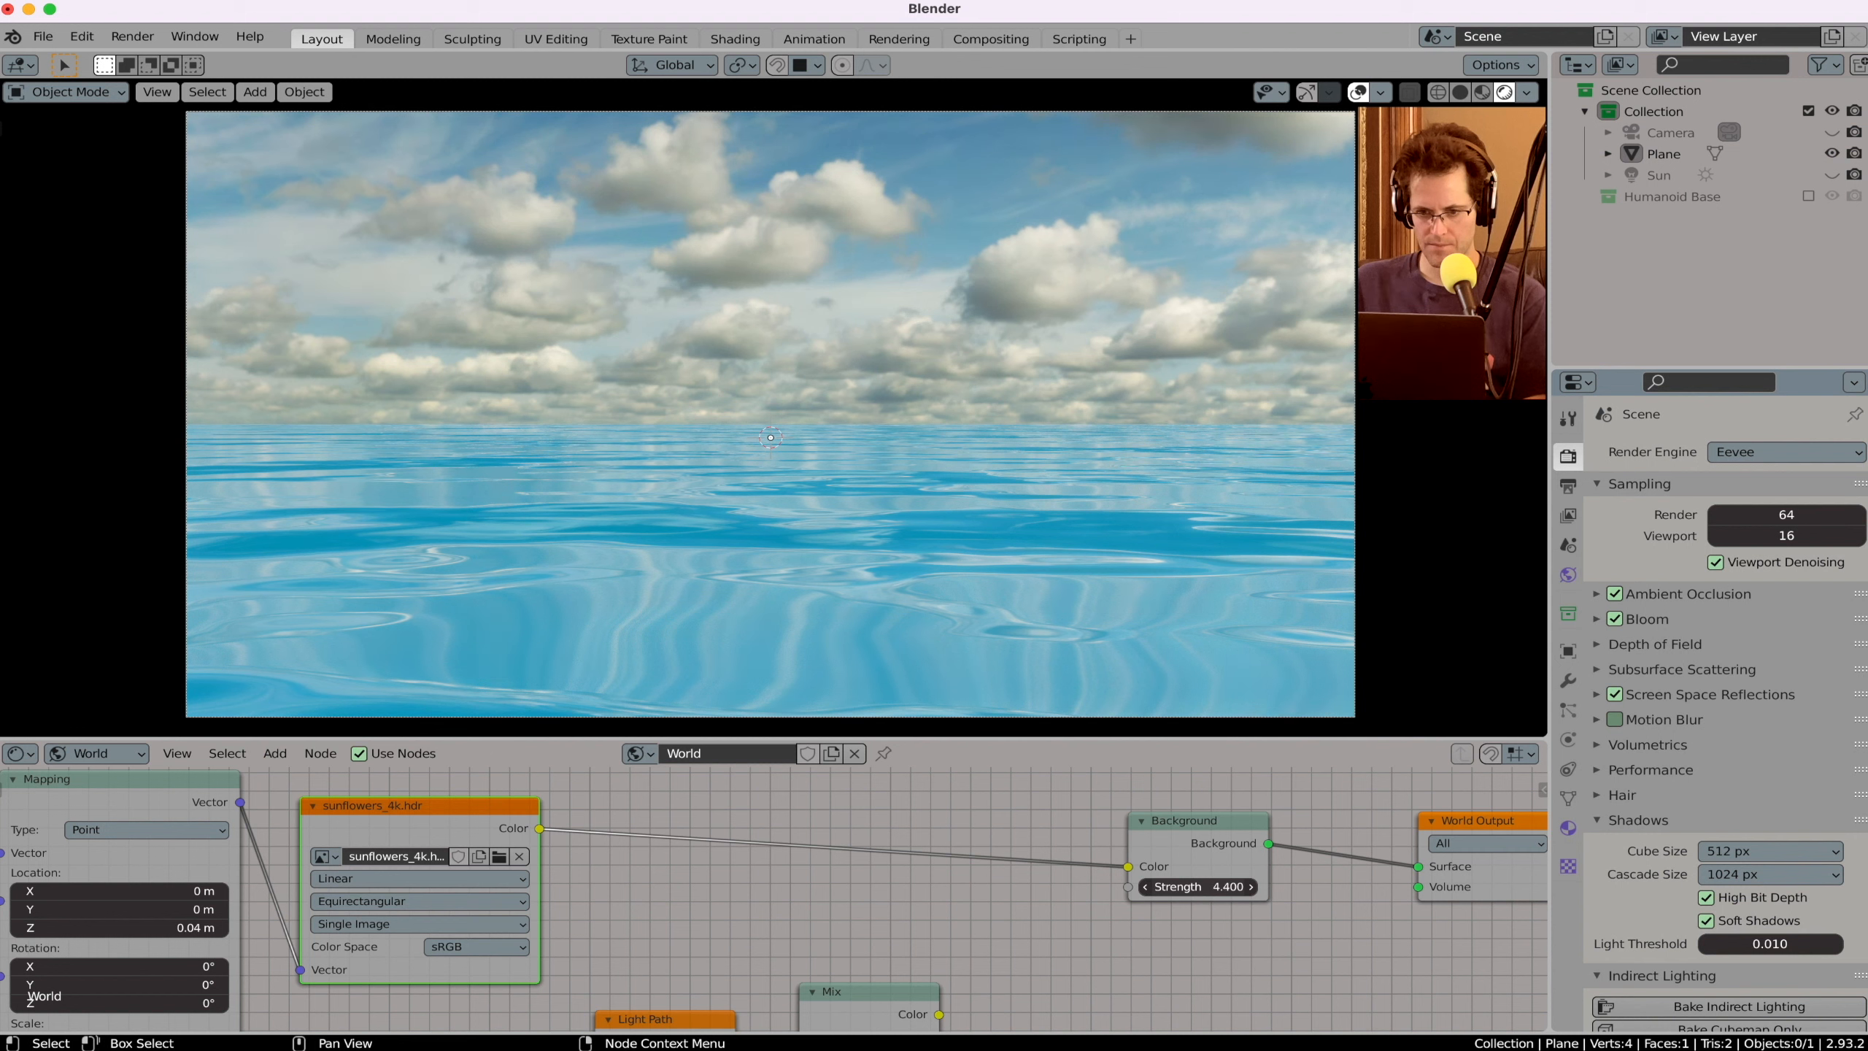
{"action": "left_click_drag", "start_coordinate": [1199, 886], "coordinate": [1170, 886]}
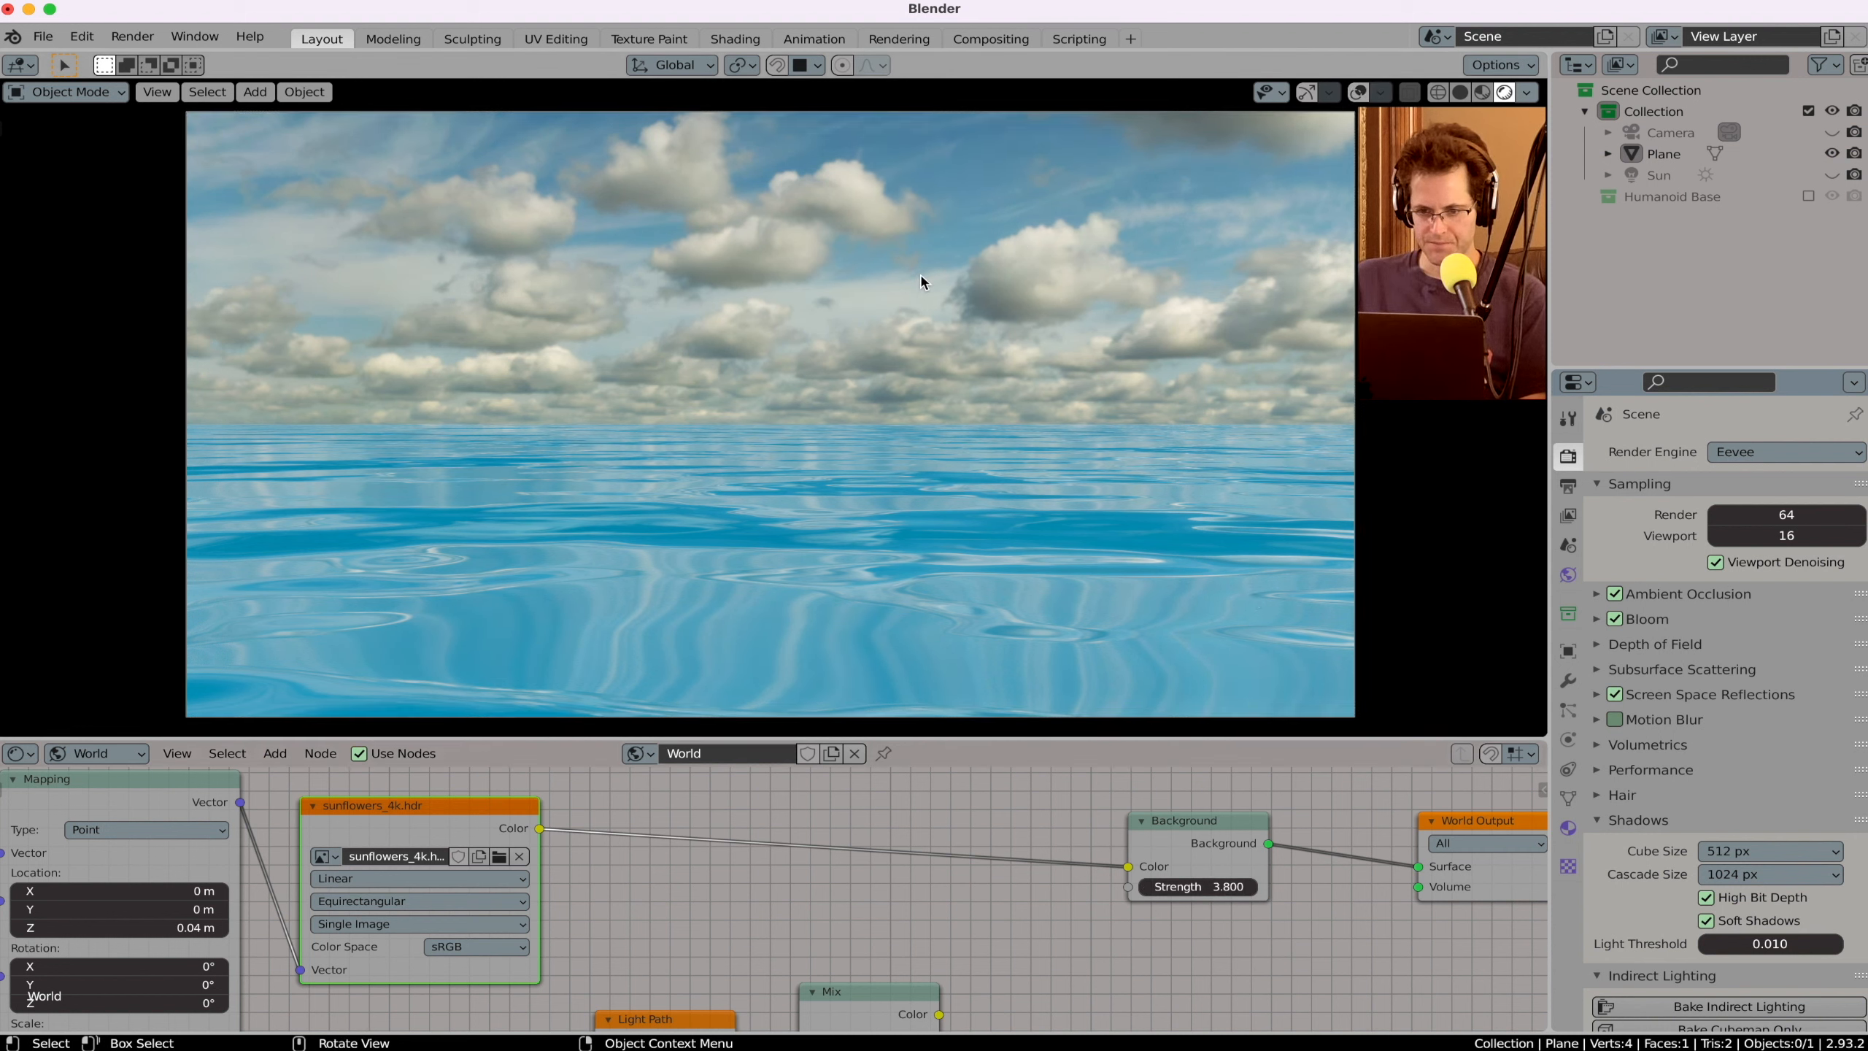
Step: In the Rendering workspace, render the ocean image with Eevee into Slot 2 and close the separate render window
{"action": "left_click", "coordinate": [131, 37]}
{"action": "left_click", "coordinate": [878, 40]}
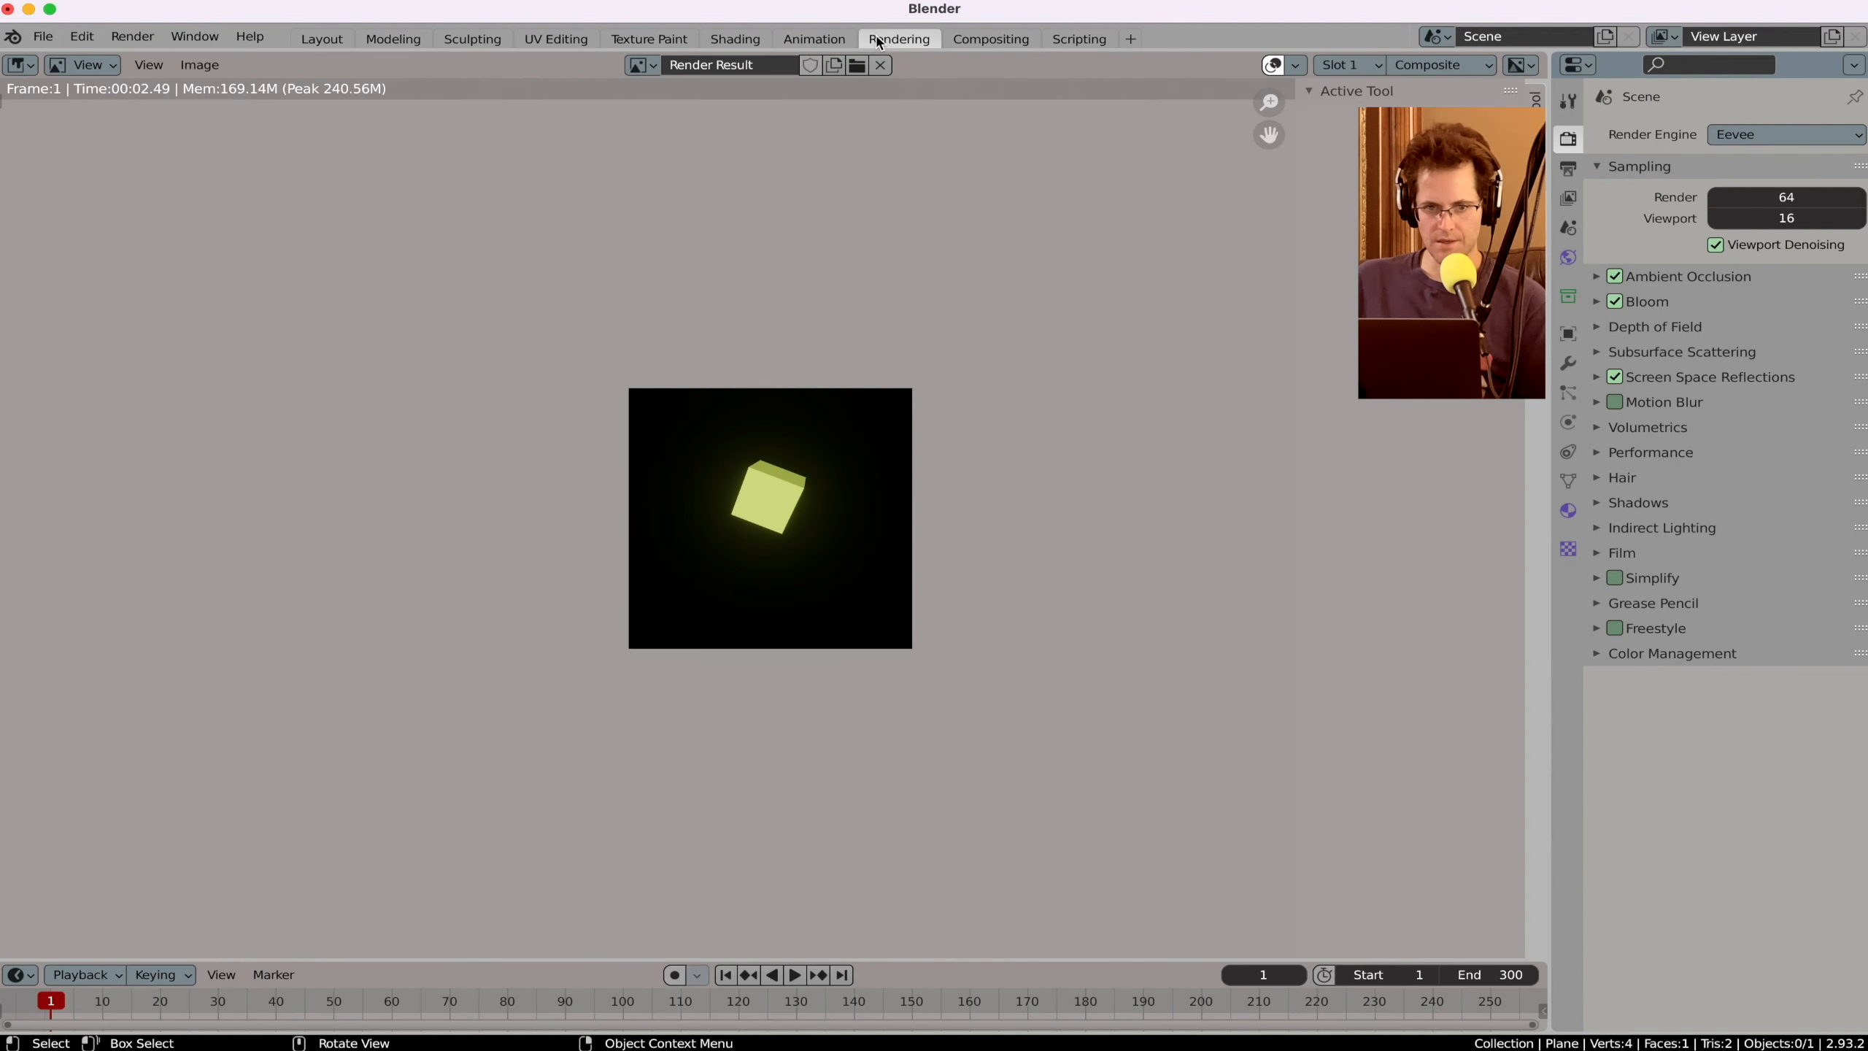
{"action": "scroll", "coordinate": [822, 502], "scroll_direction": "up", "scroll_amount": 2}
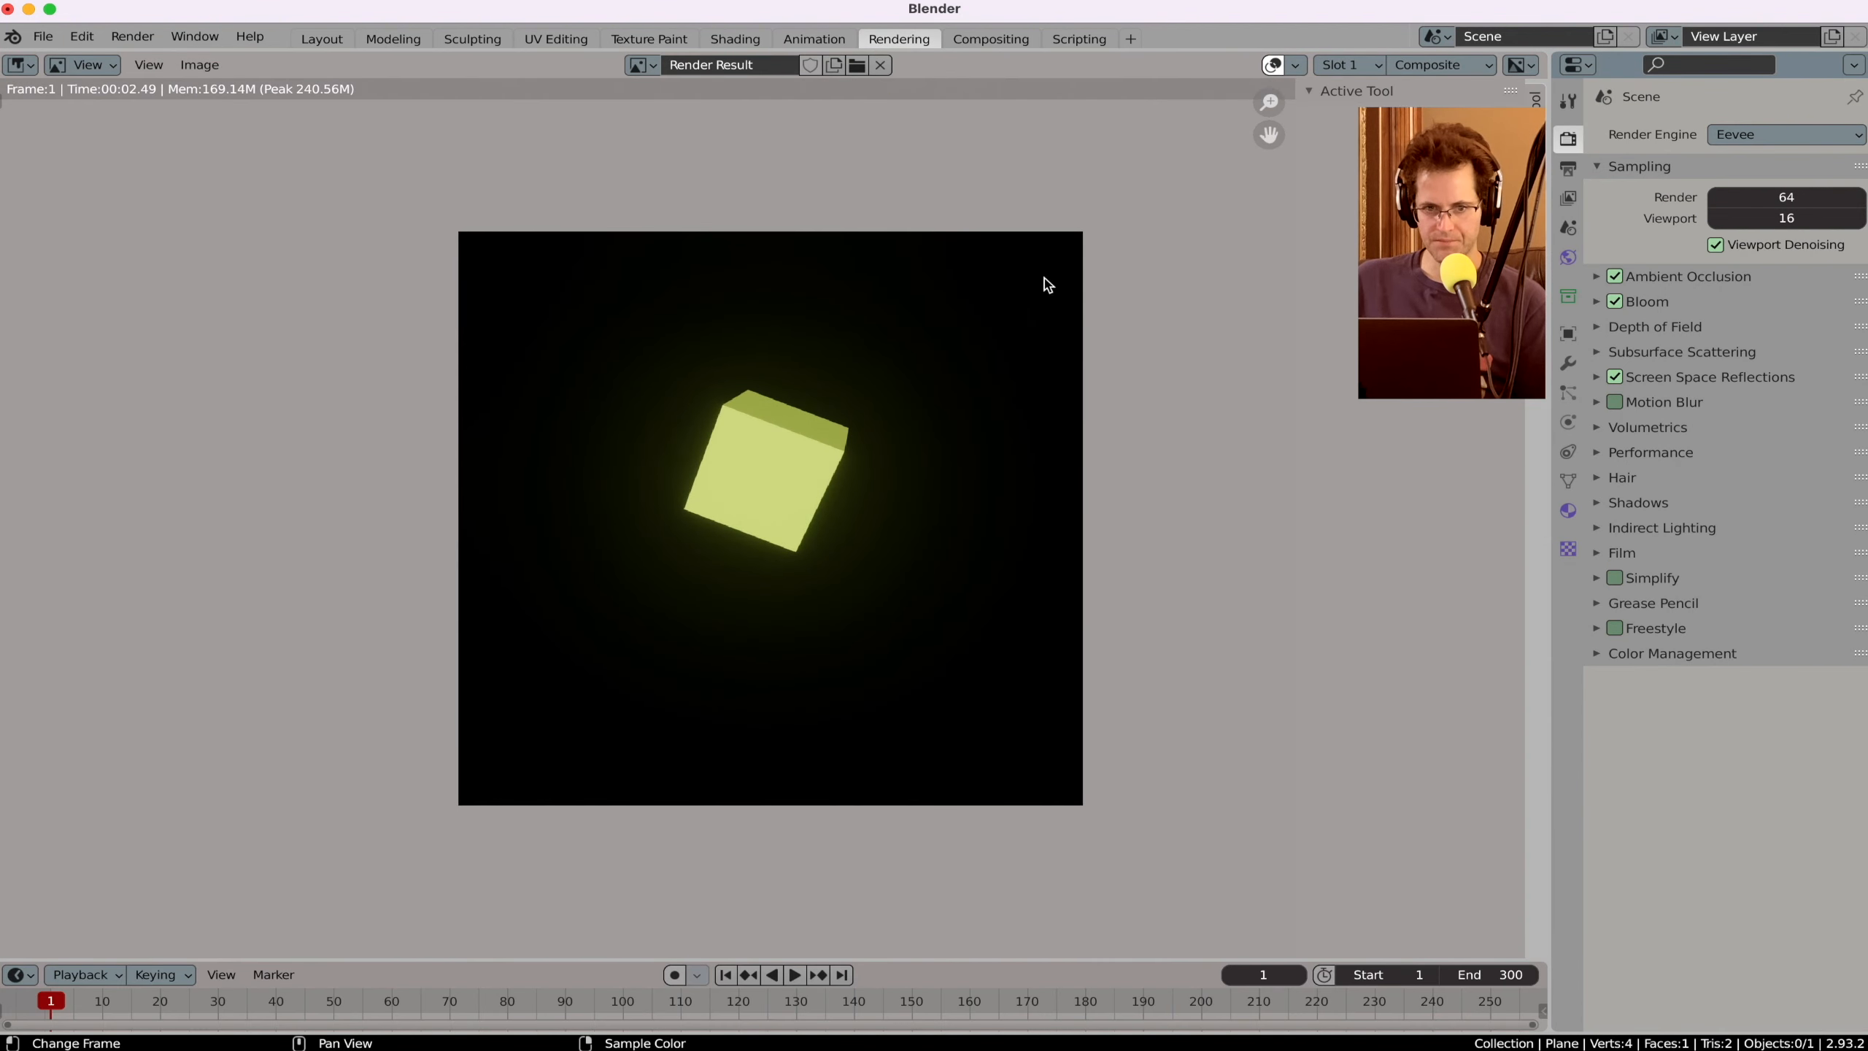
{"action": "left_click", "coordinate": [1349, 65]}
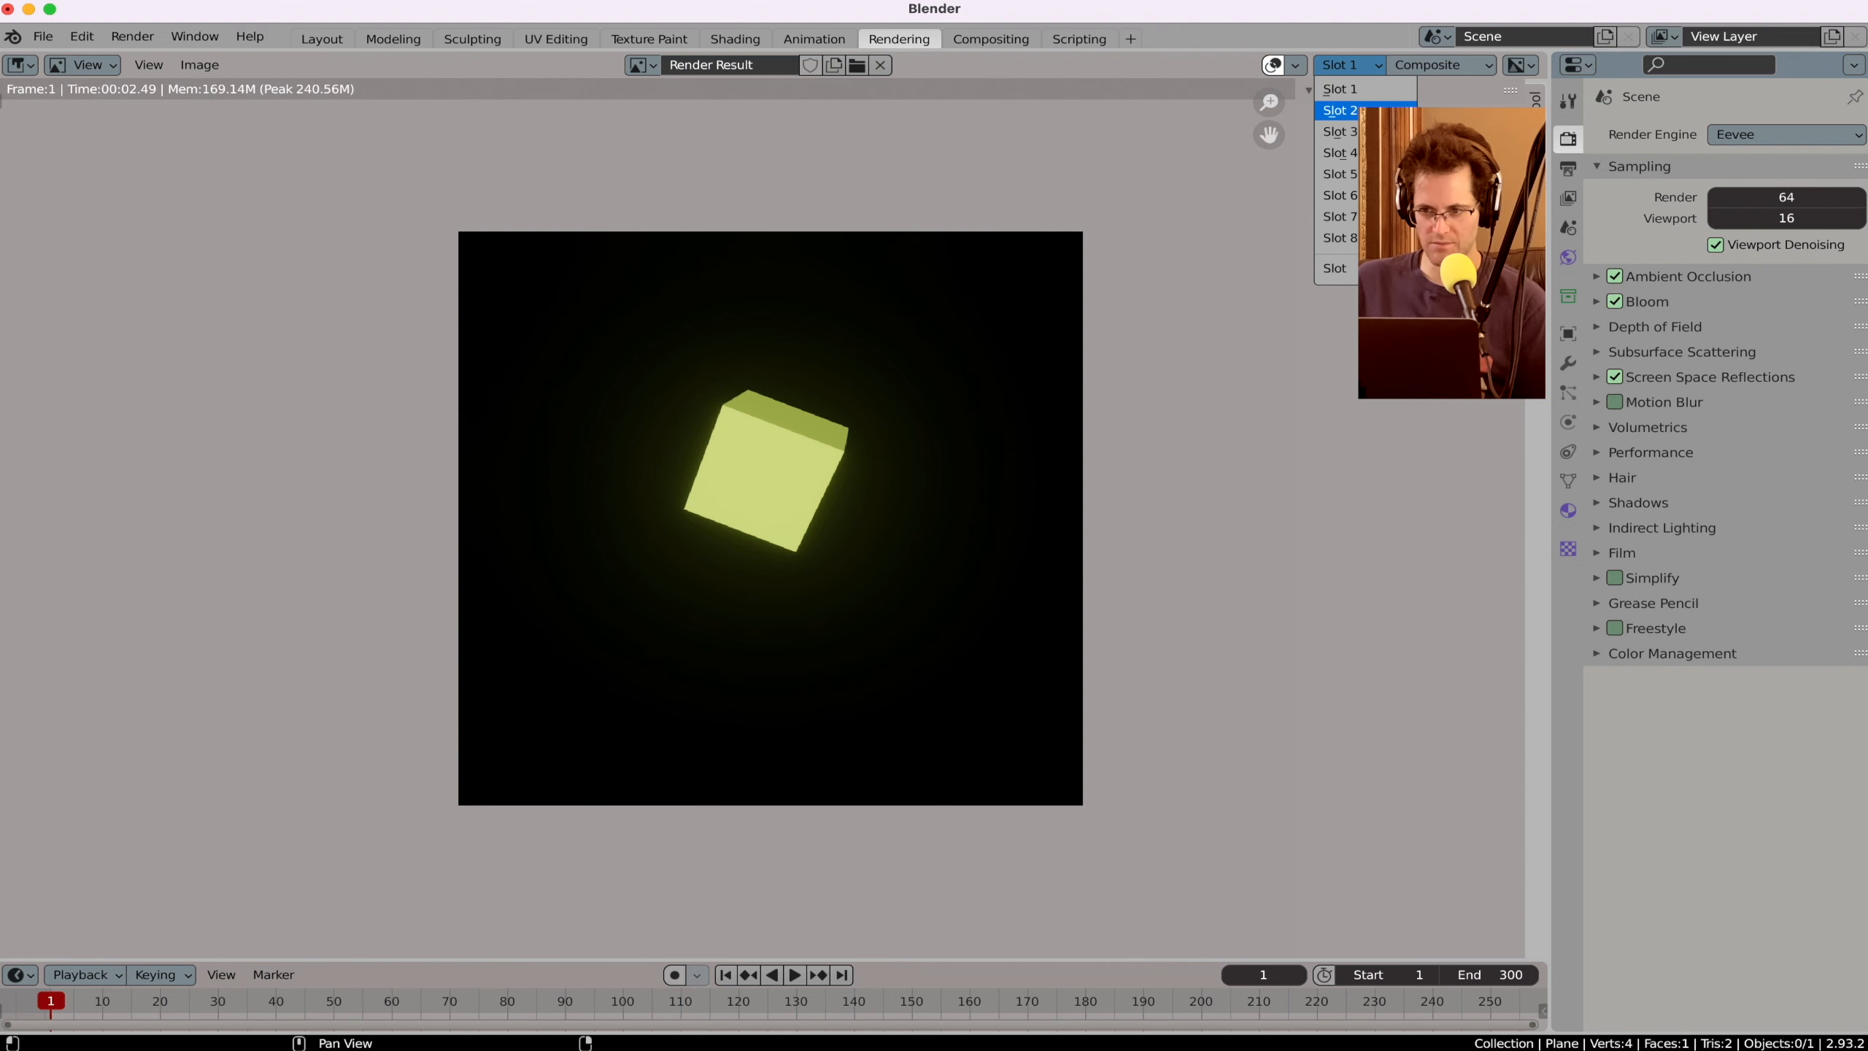
{"action": "left_click", "coordinate": [1339, 109]}
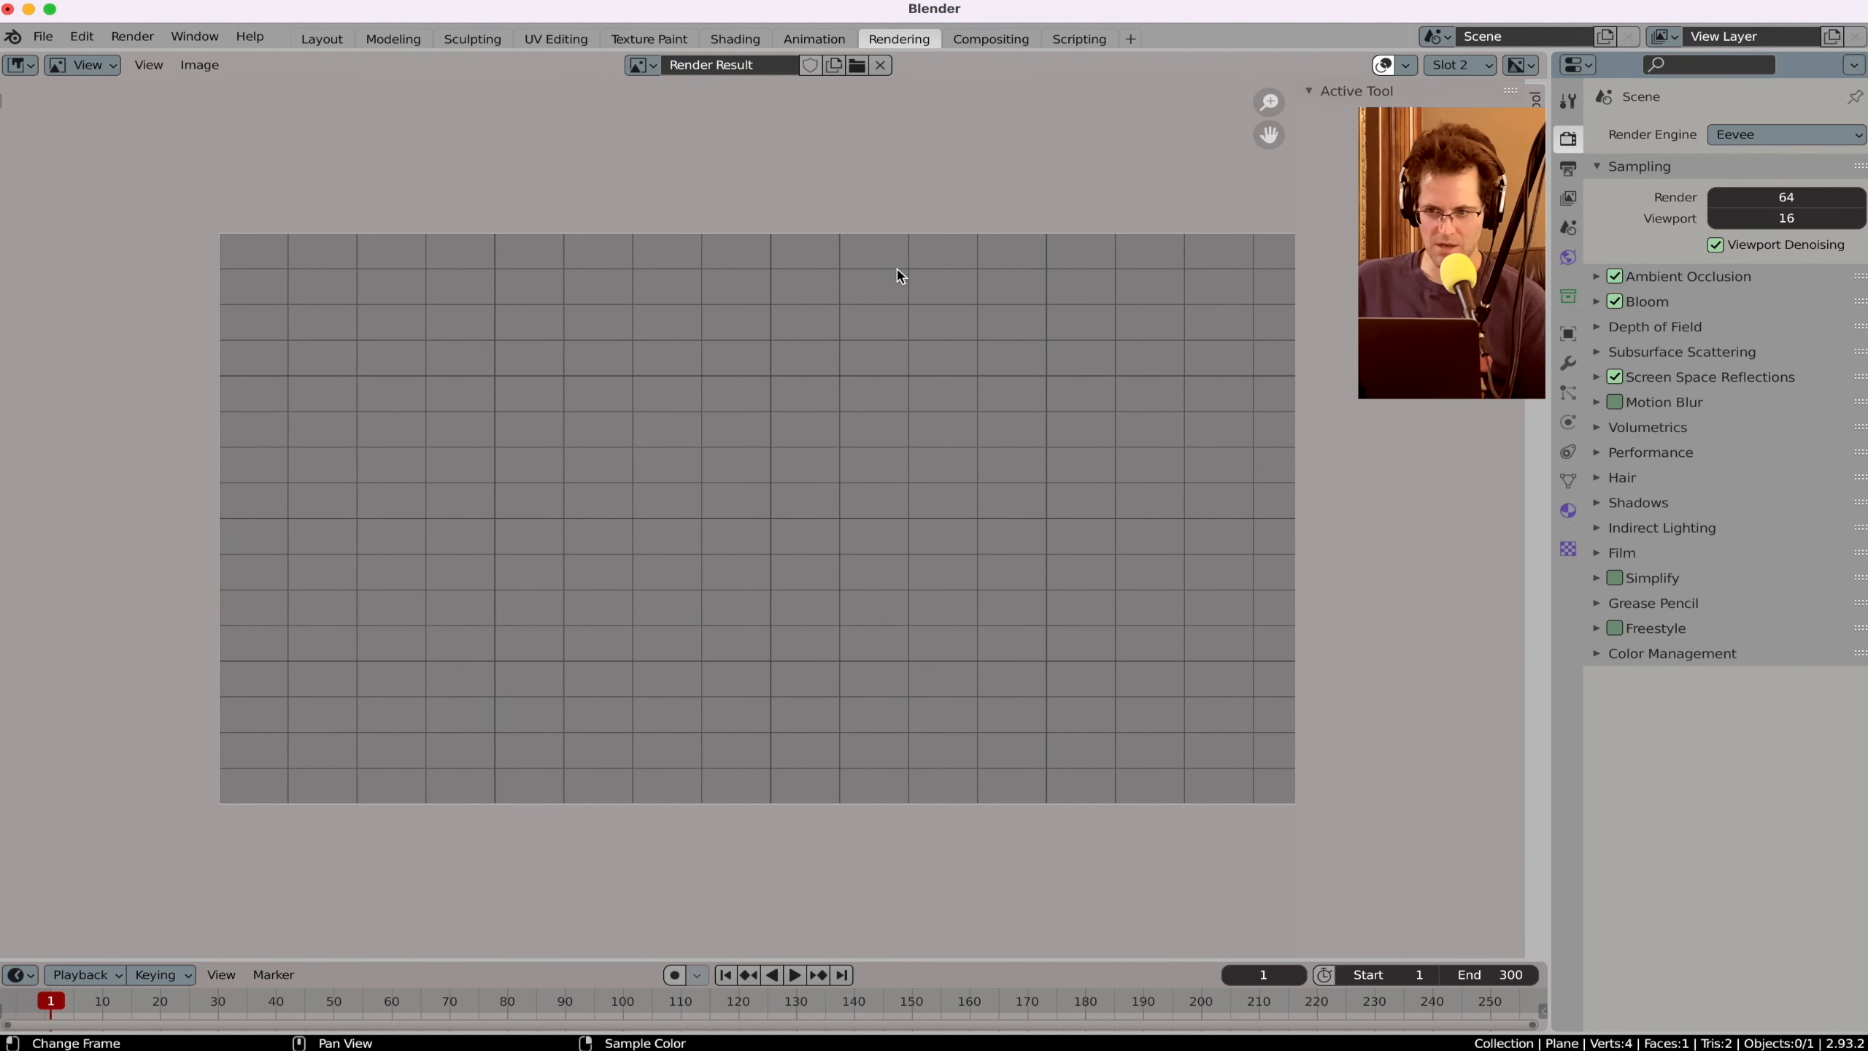
{"action": "key", "text": "n"}
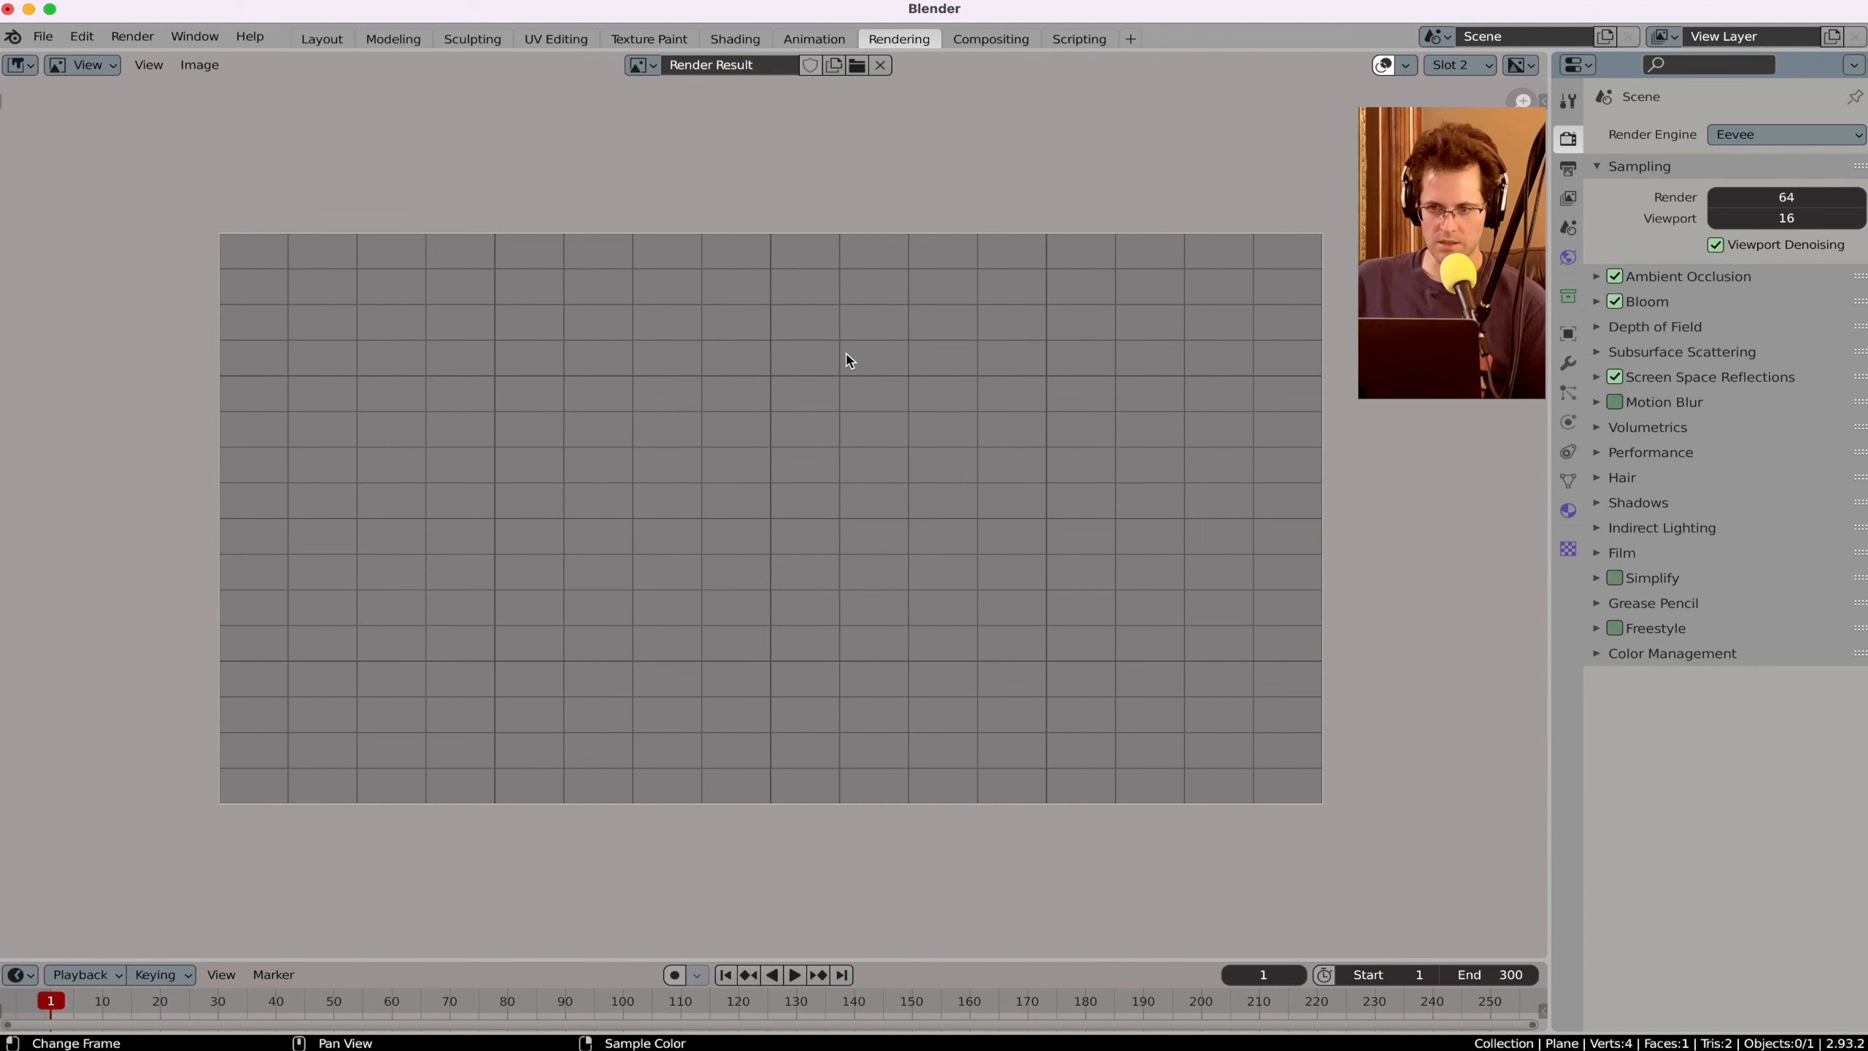
{"action": "key", "text": "F12"}
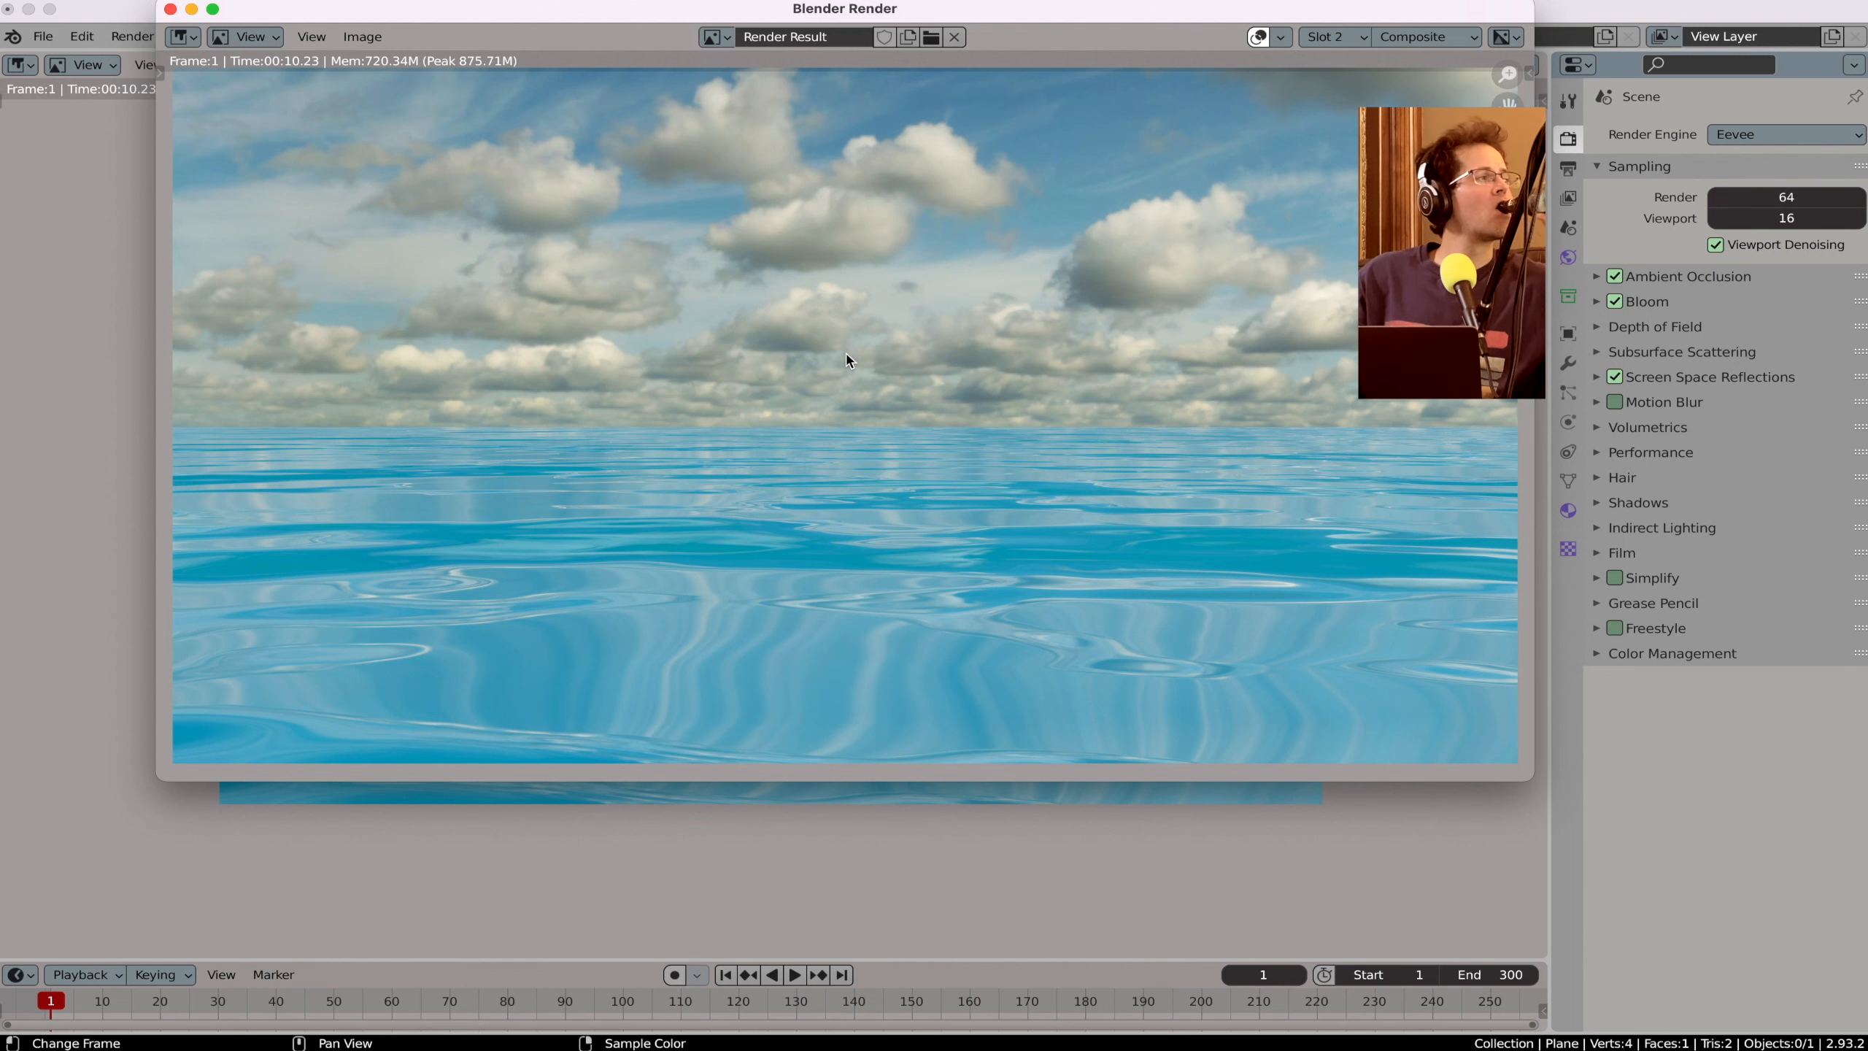
{"action": "left_click", "coordinate": [192, 9]}
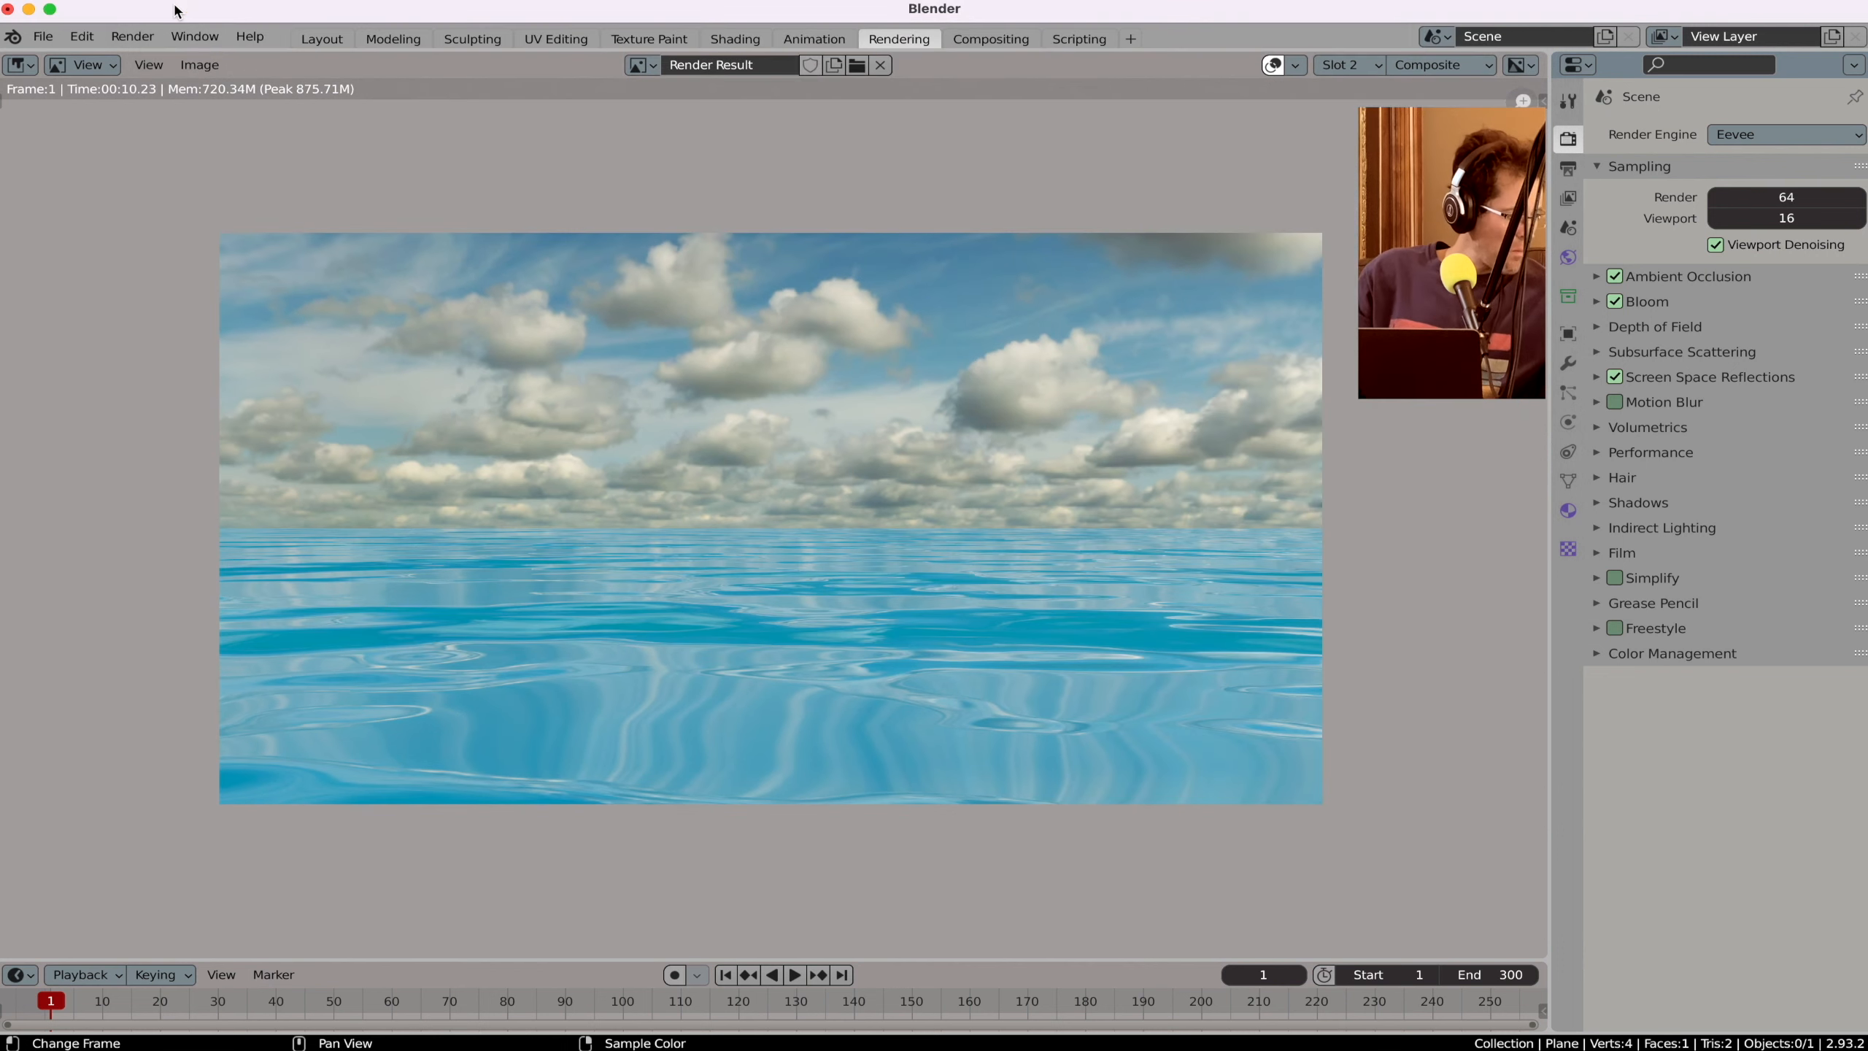
Step: Switch the render engine to Cycles and set the render samples to 32
{"action": "left_click", "coordinate": [1807, 135]}
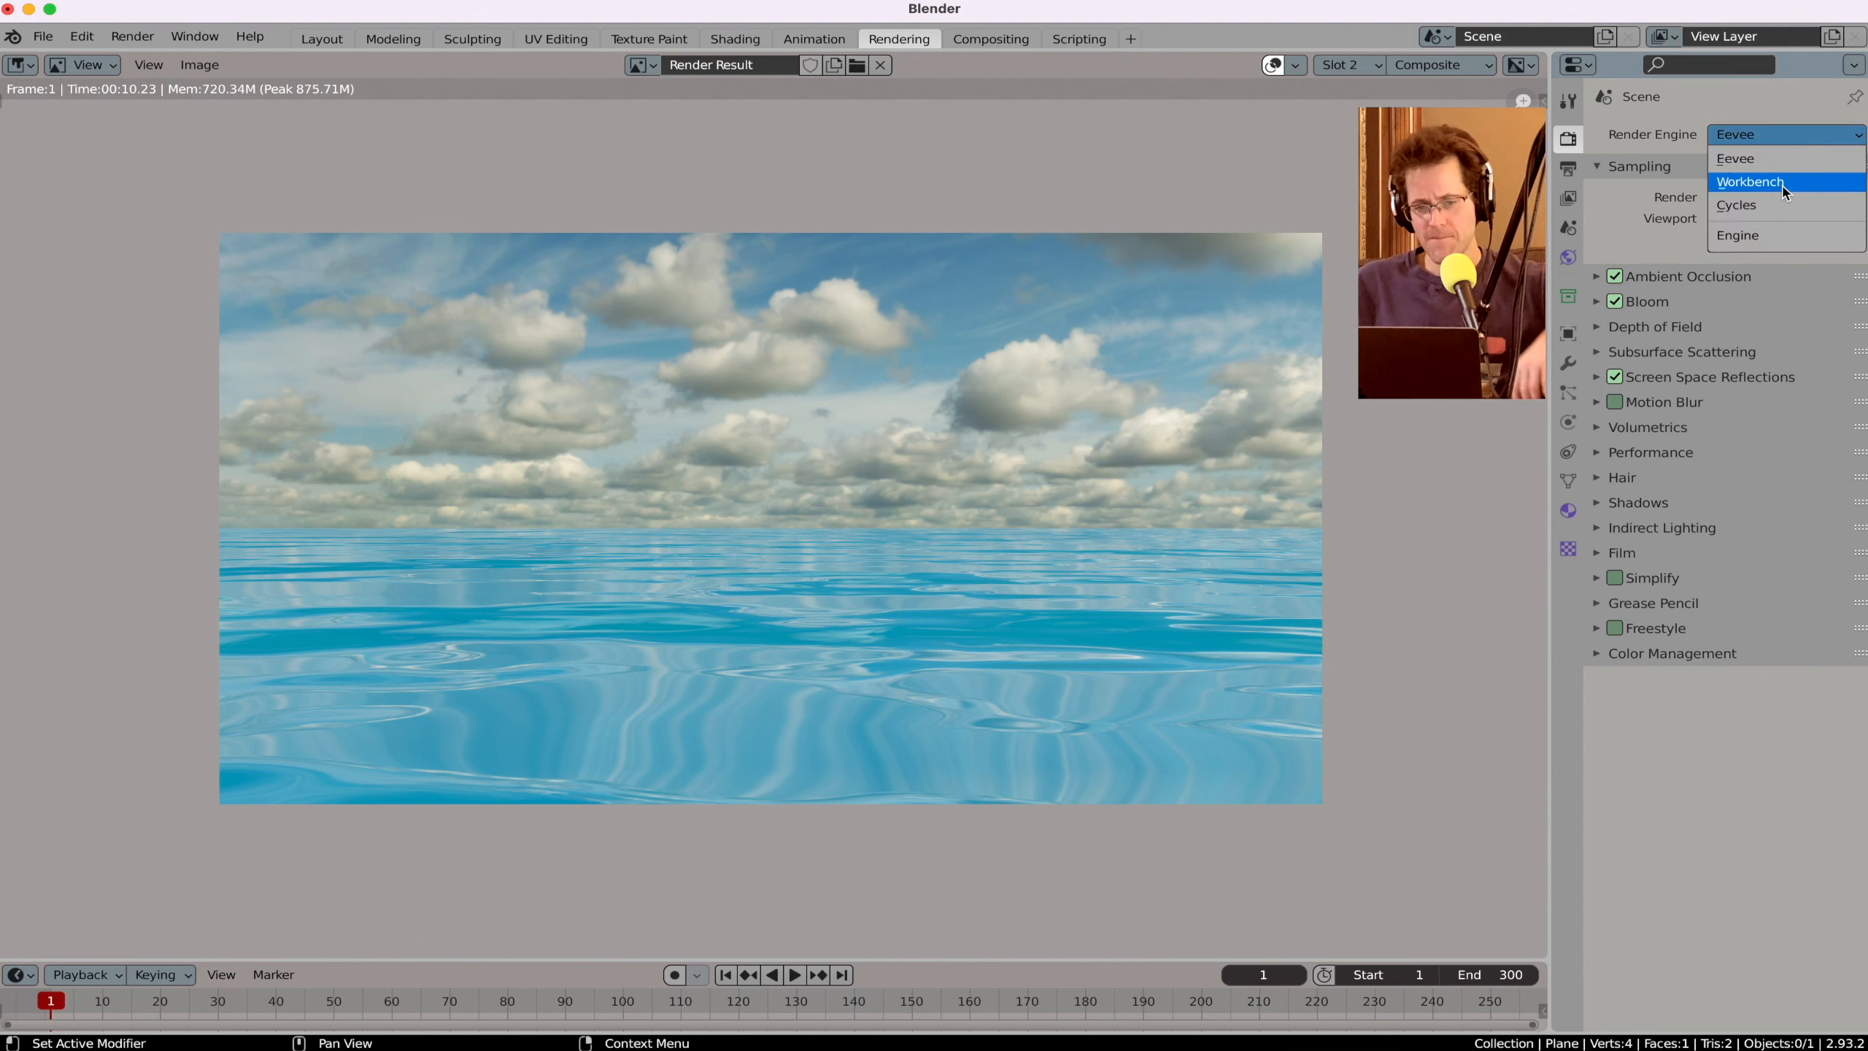
{"action": "left_click", "coordinate": [1778, 207]}
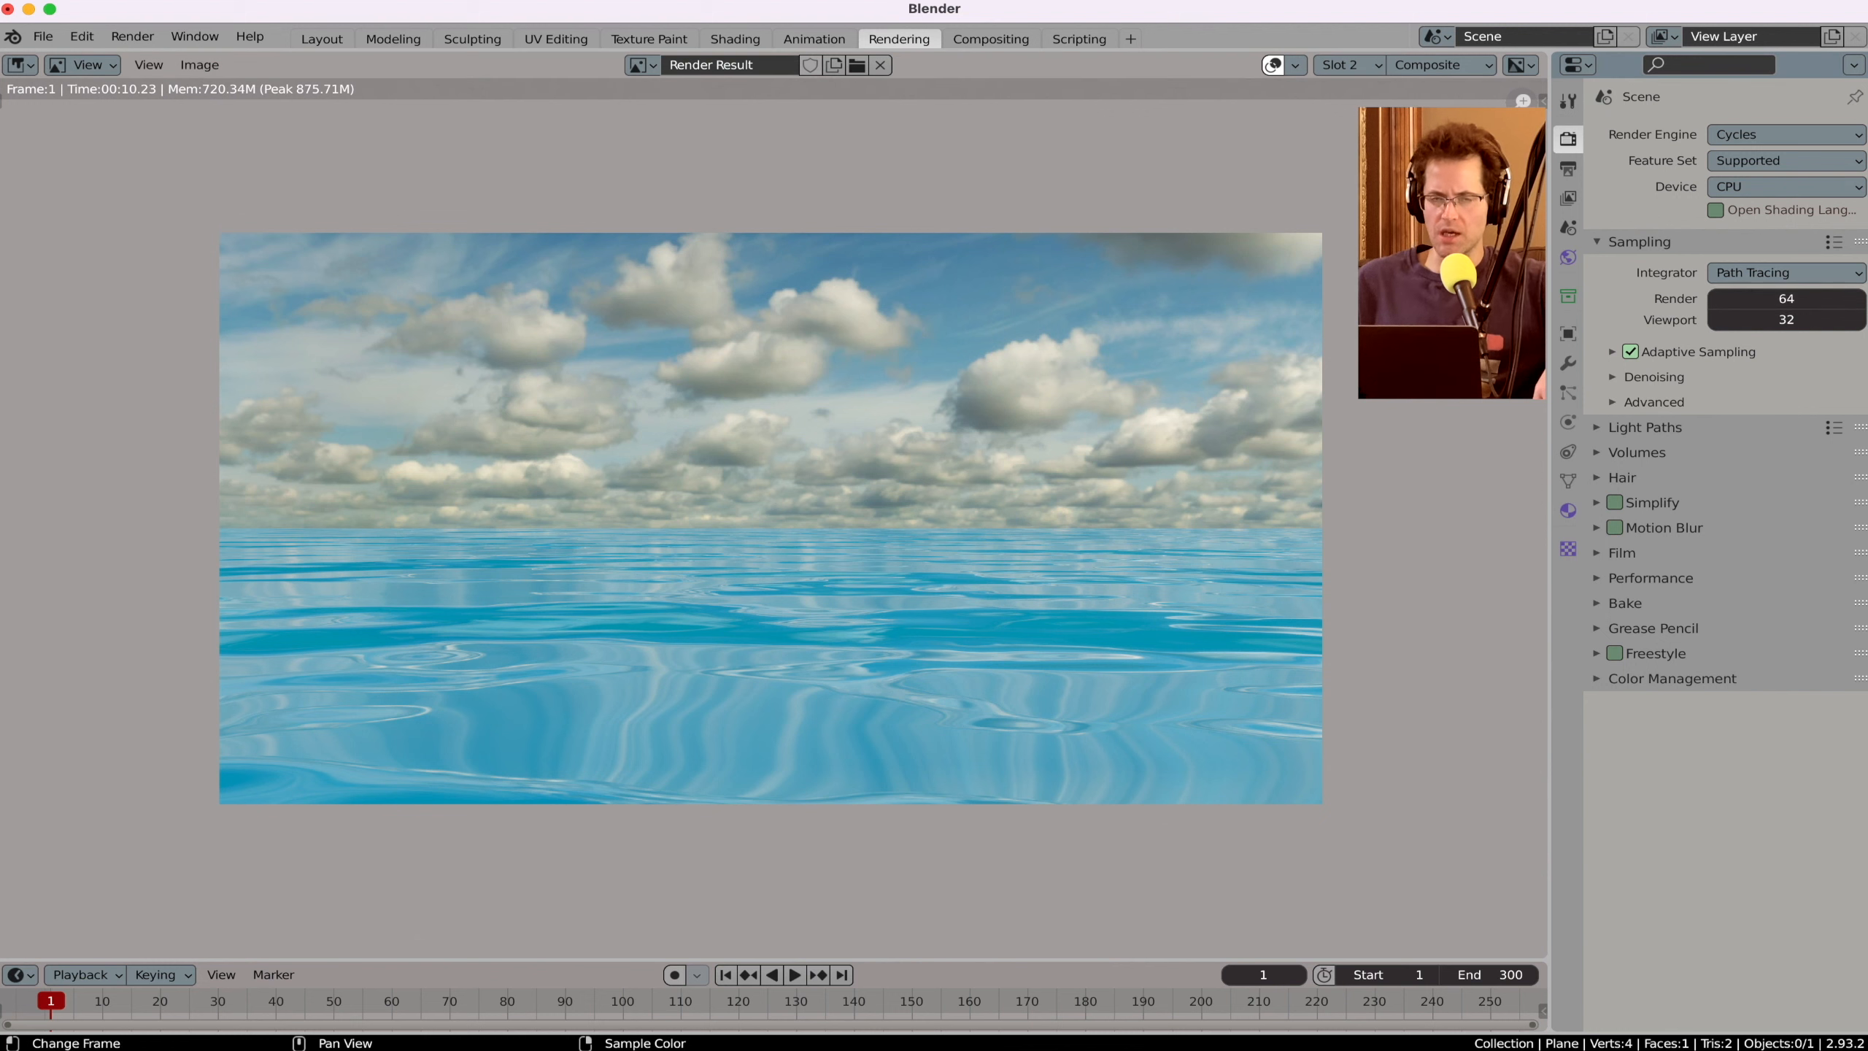
{"action": "left_click", "coordinate": [1775, 297]}
{"action": "type", "text": "32"}
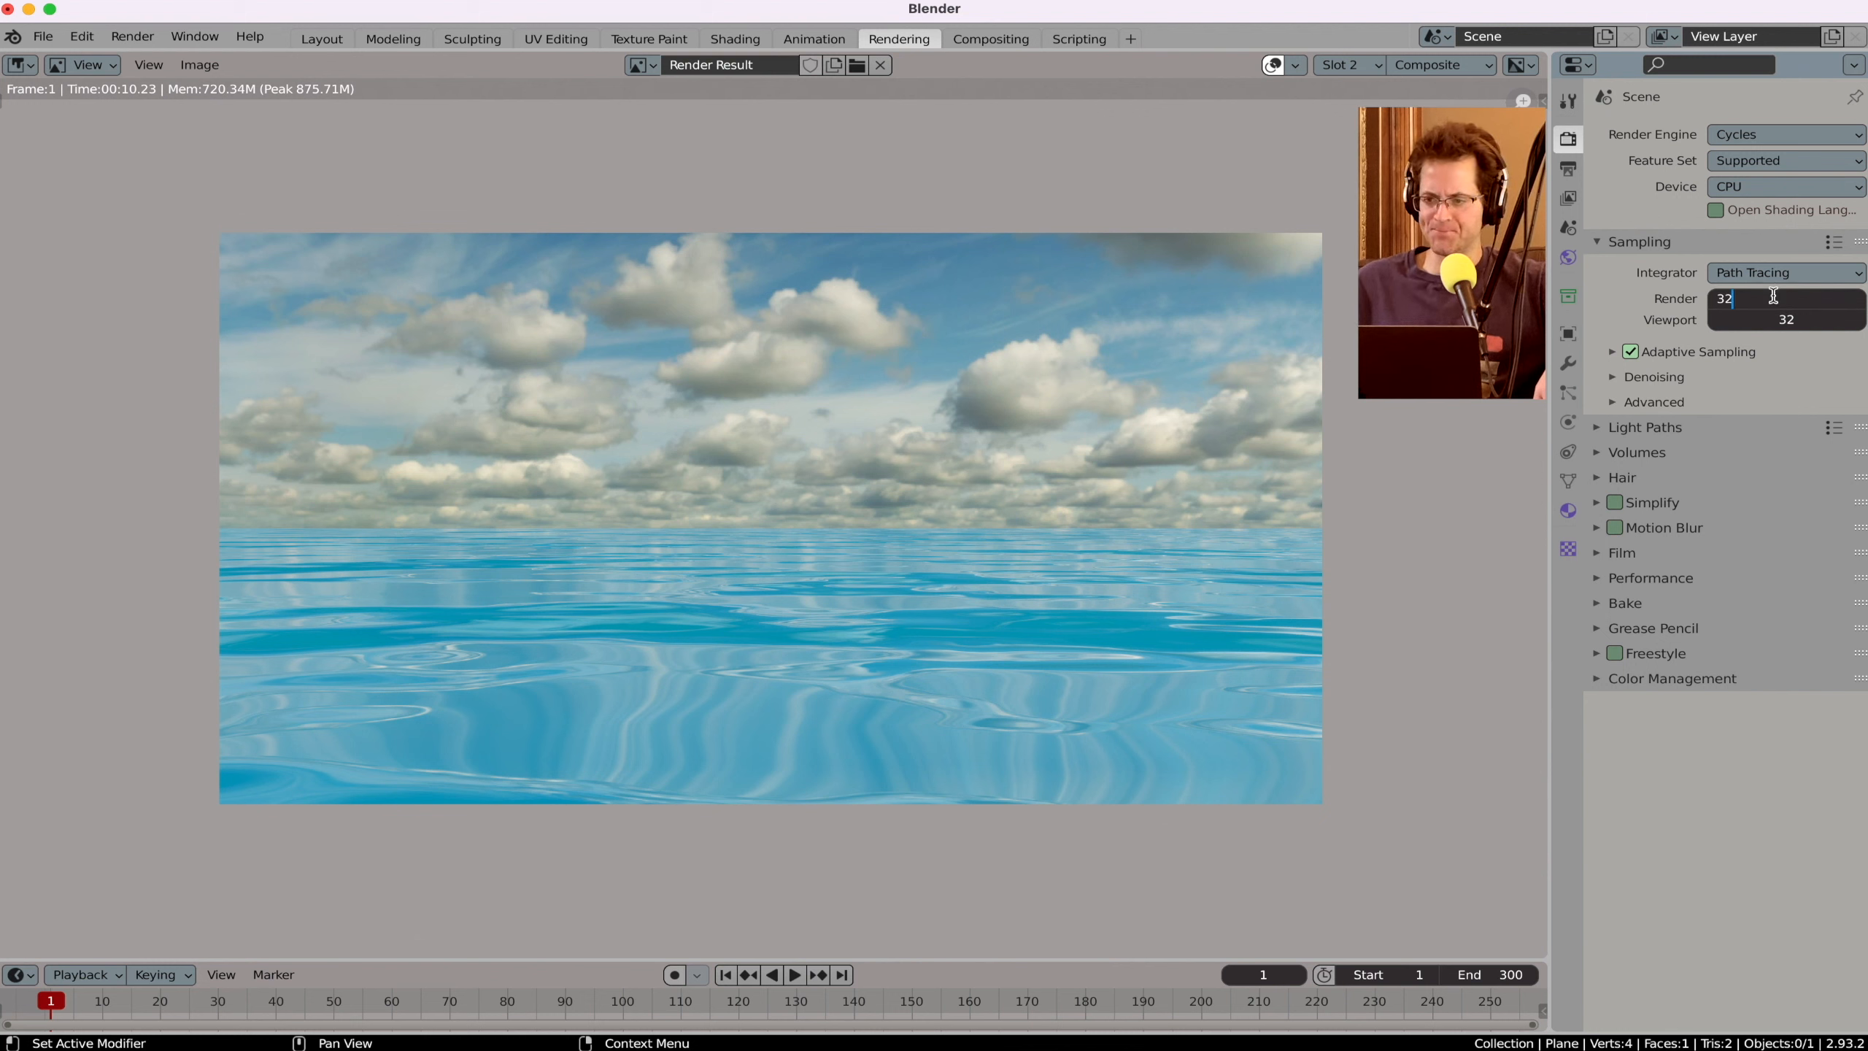
{"action": "key", "text": "Return"}
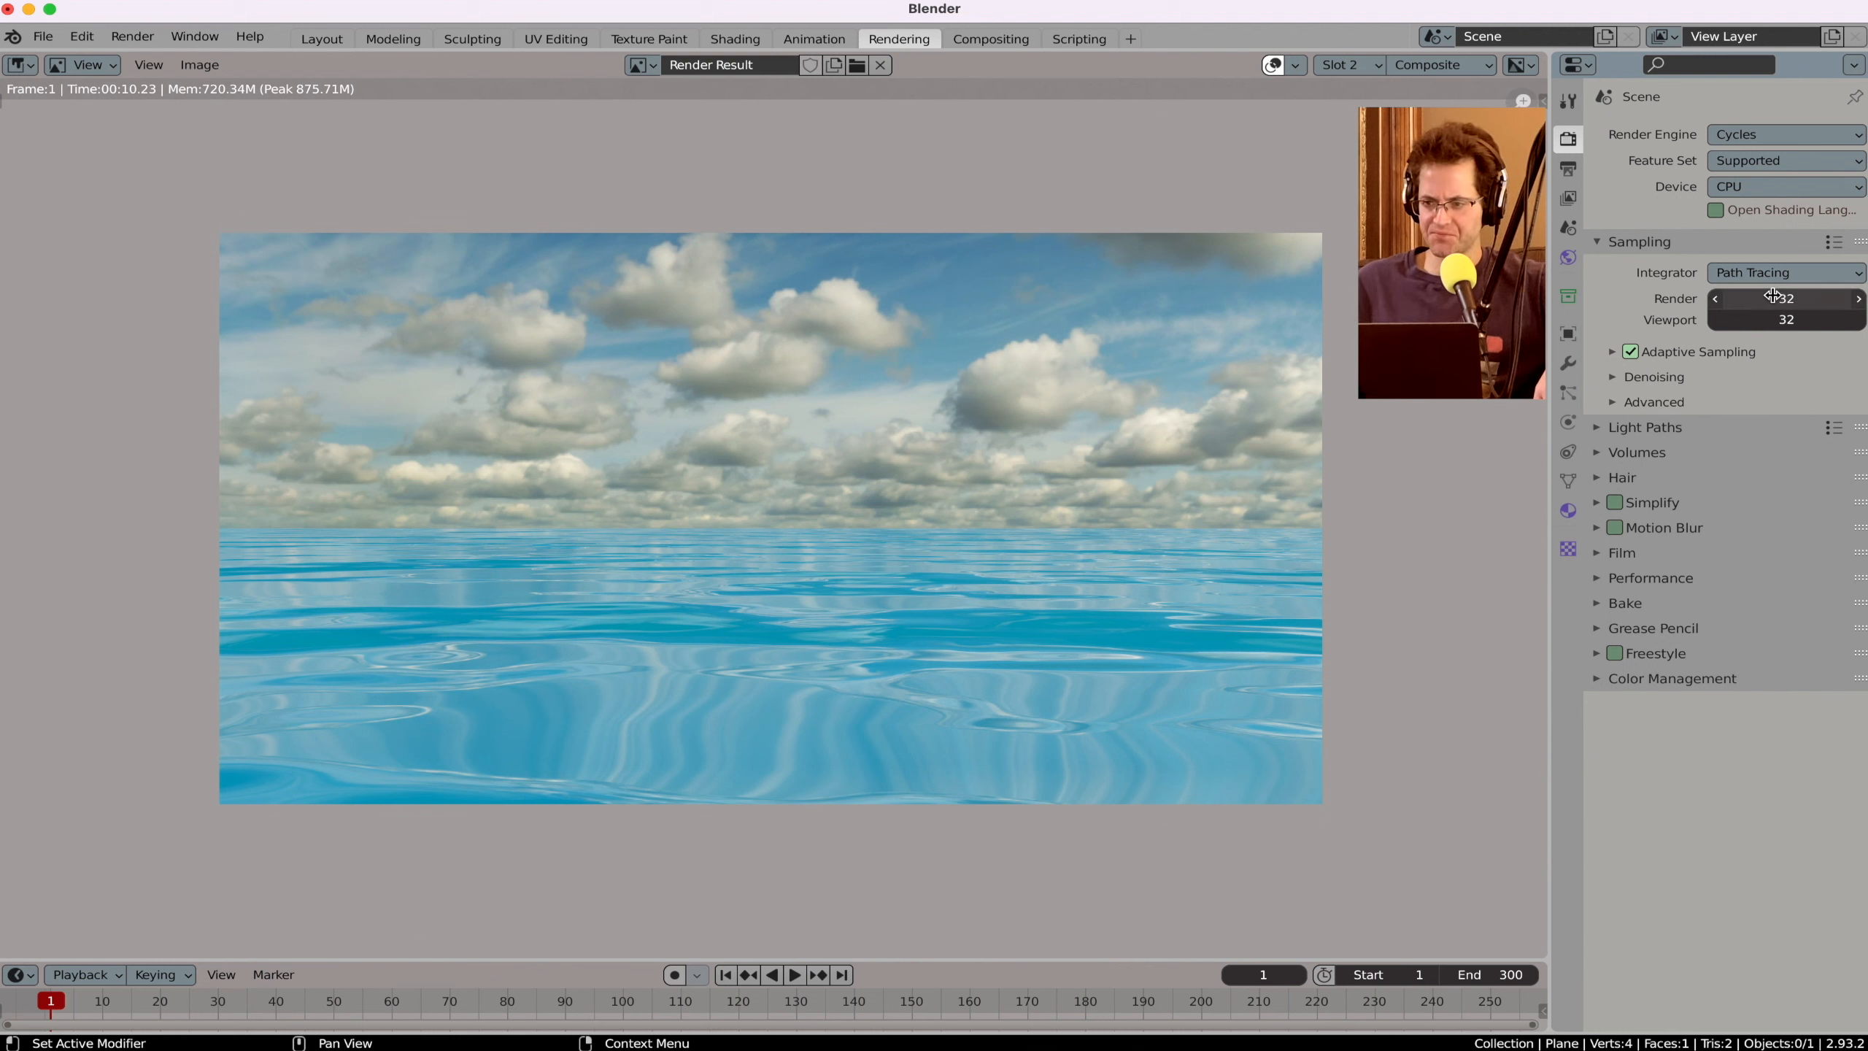
Step: Try rendering the scene with Cycles into Slot 3, and stop the render before it completes
{"action": "left_click", "coordinate": [1360, 65]}
{"action": "left_click", "coordinate": [1337, 130]}
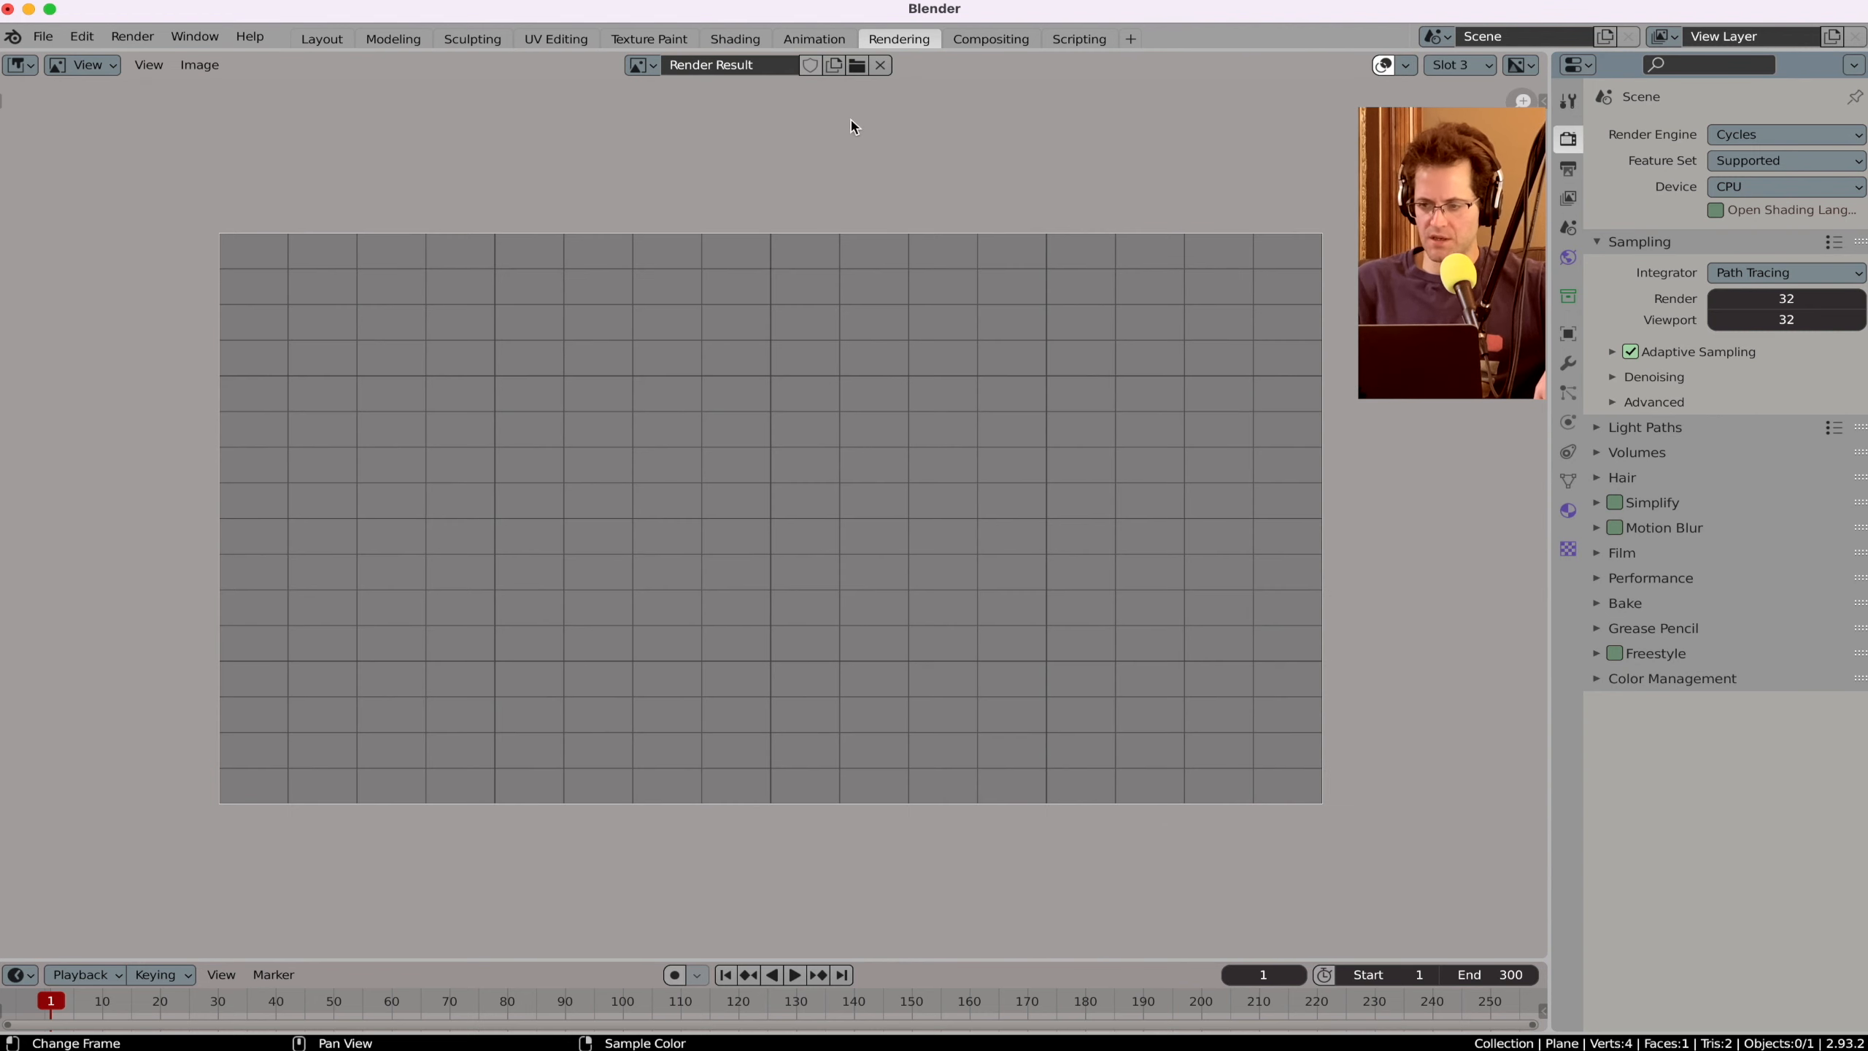
{"action": "left_click", "coordinate": [140, 36]}
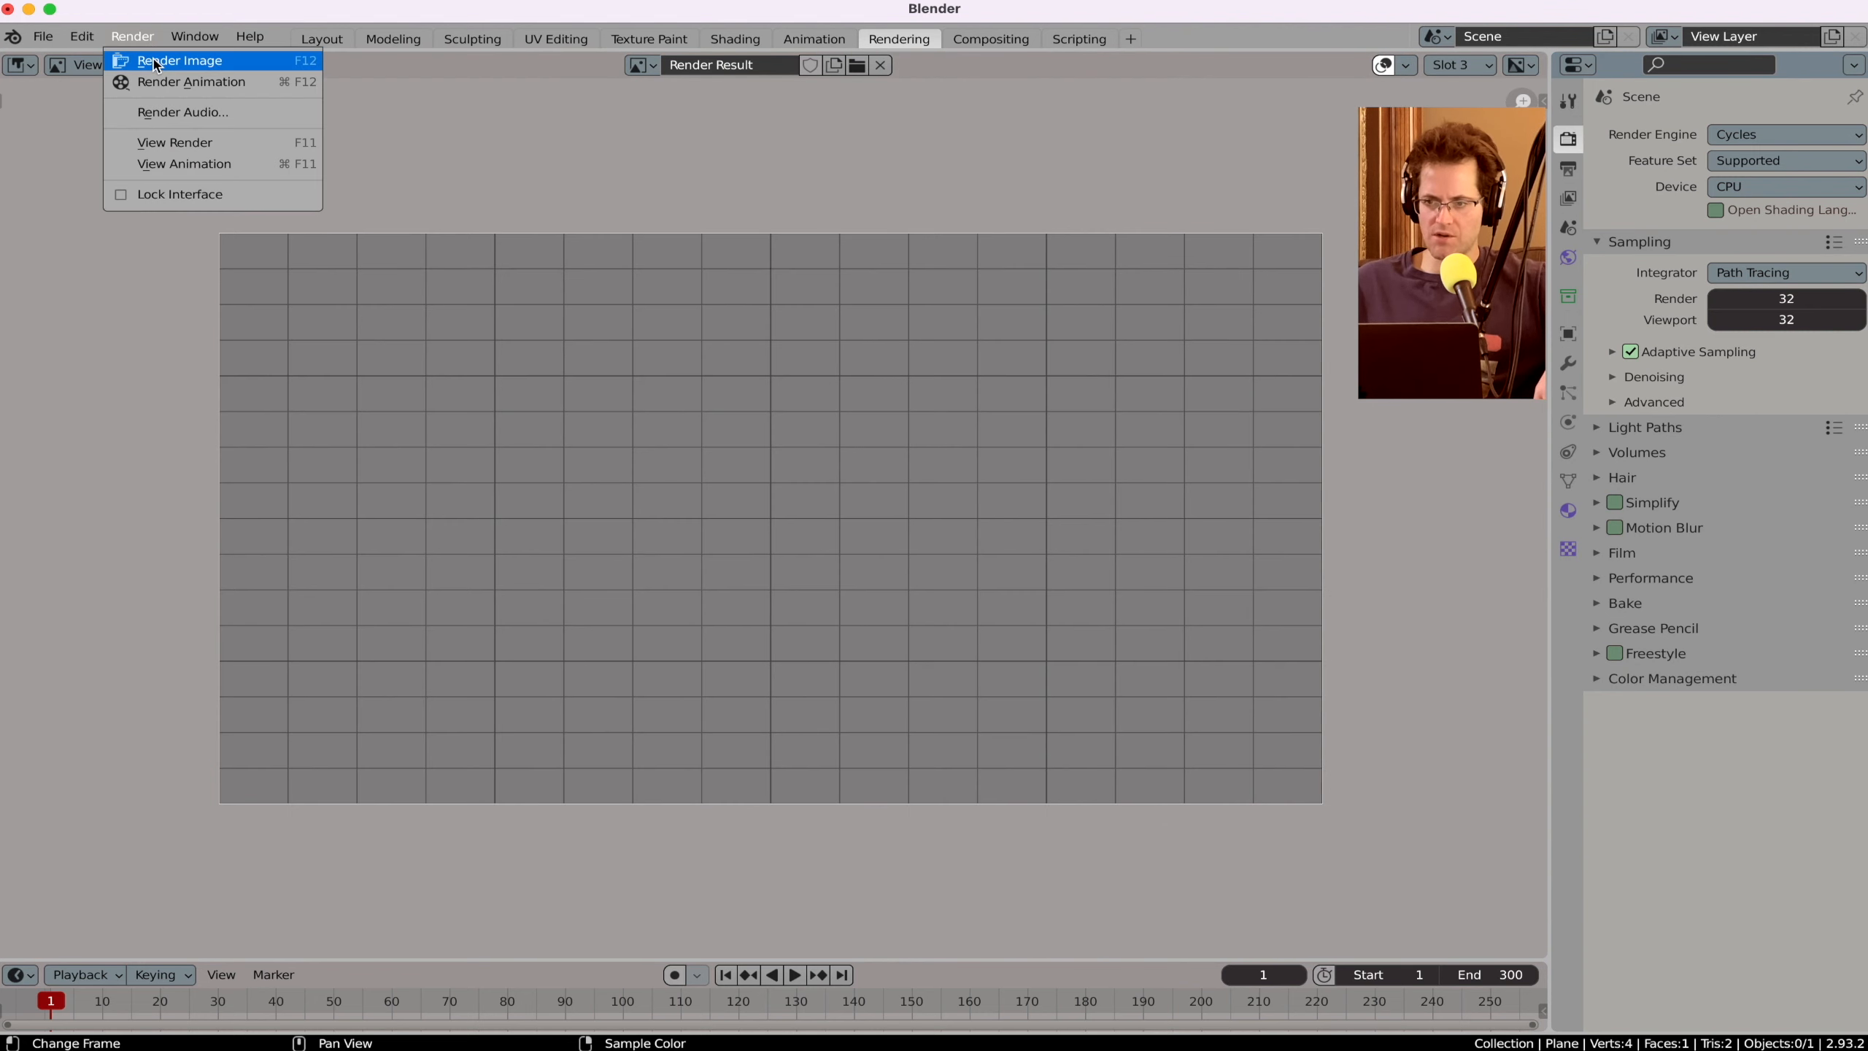
{"action": "left_click", "coordinate": [156, 62]}
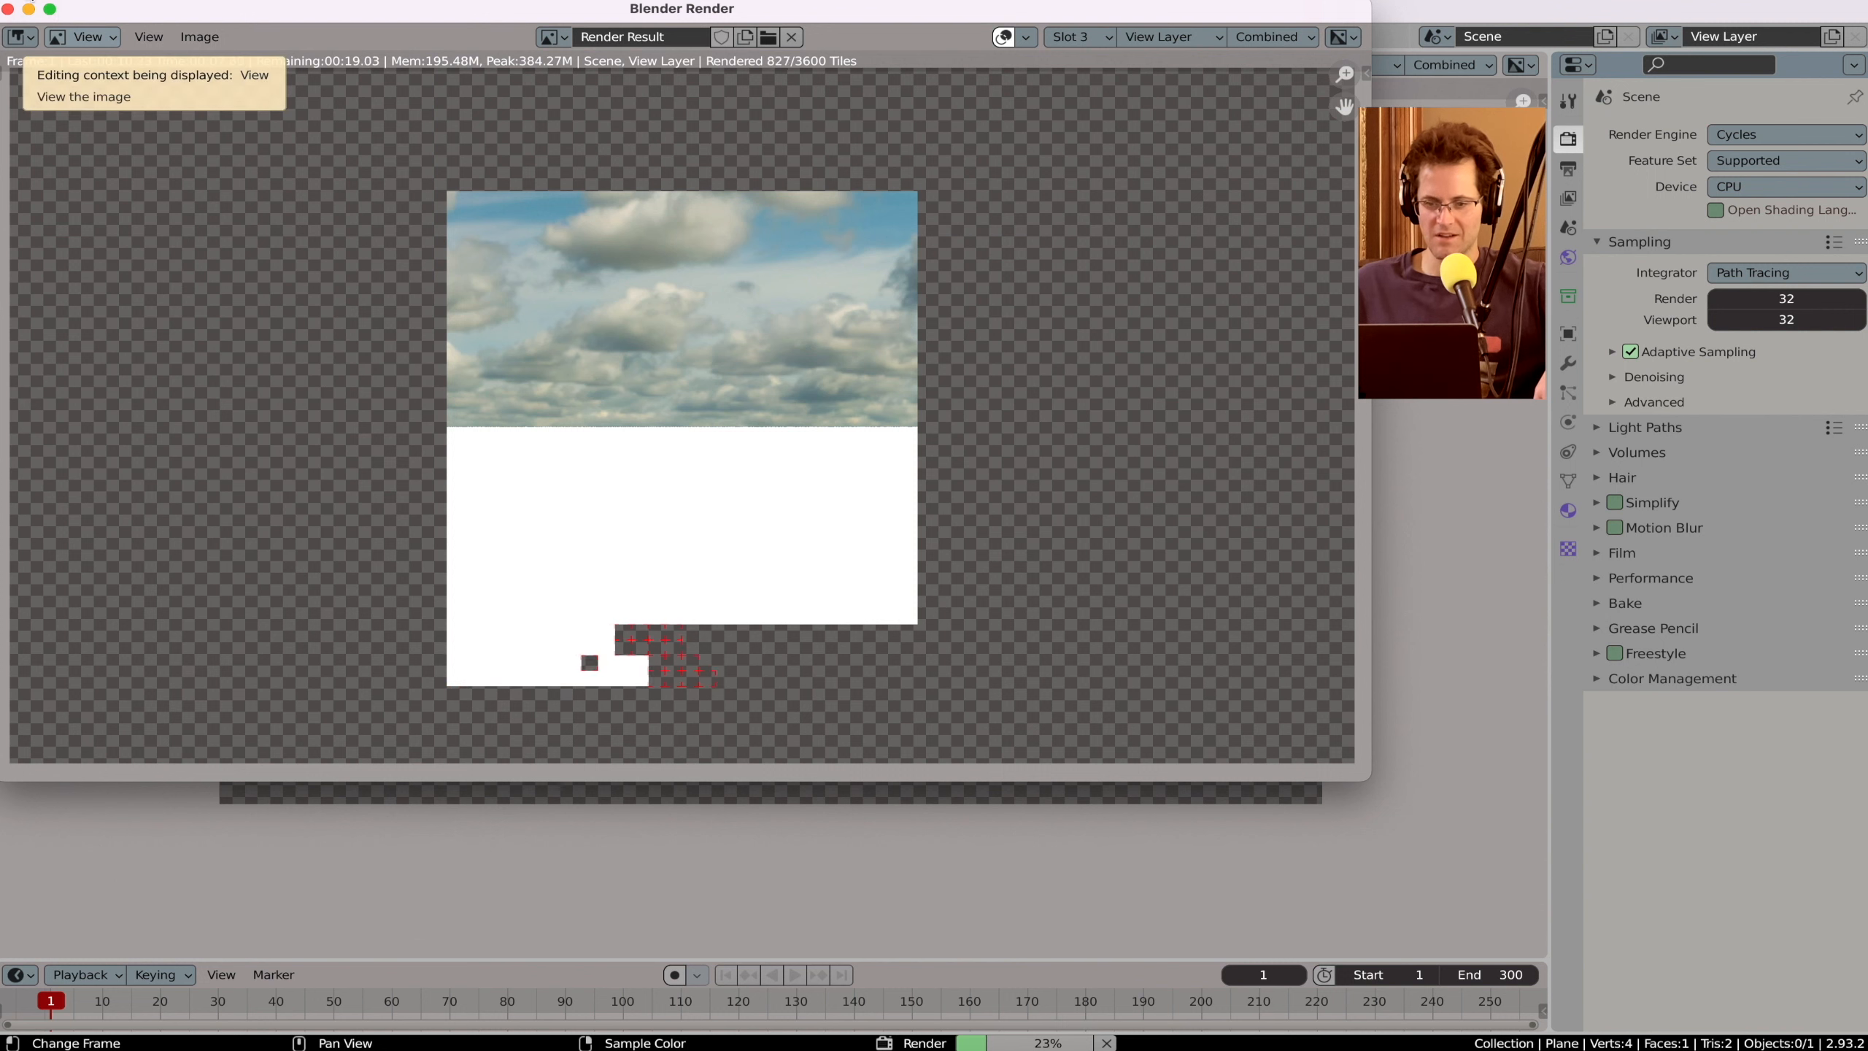
{"action": "left_click", "coordinate": [8, 9]}
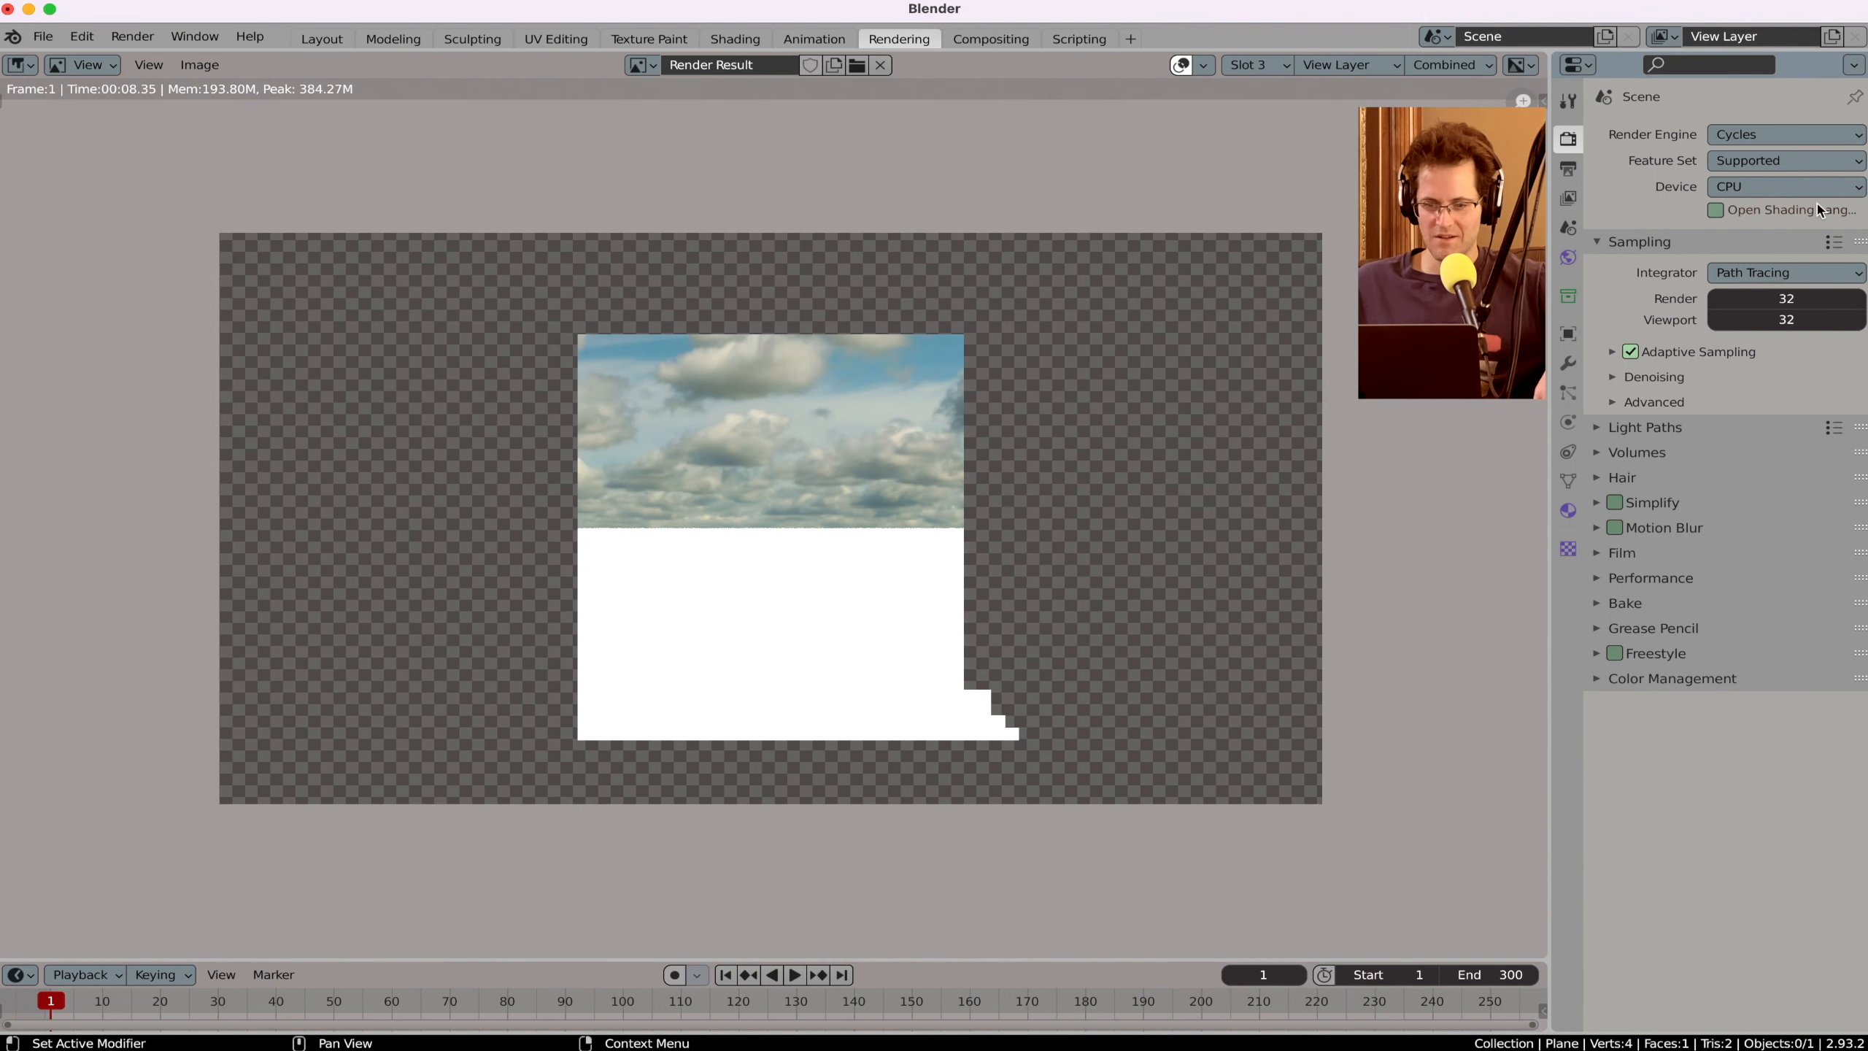
Step: Switch the render engine back to Eevee, check the output resolution and return to the Layout workspace
{"action": "left_click", "coordinate": [1798, 136]}
{"action": "left_click", "coordinate": [1798, 155]}
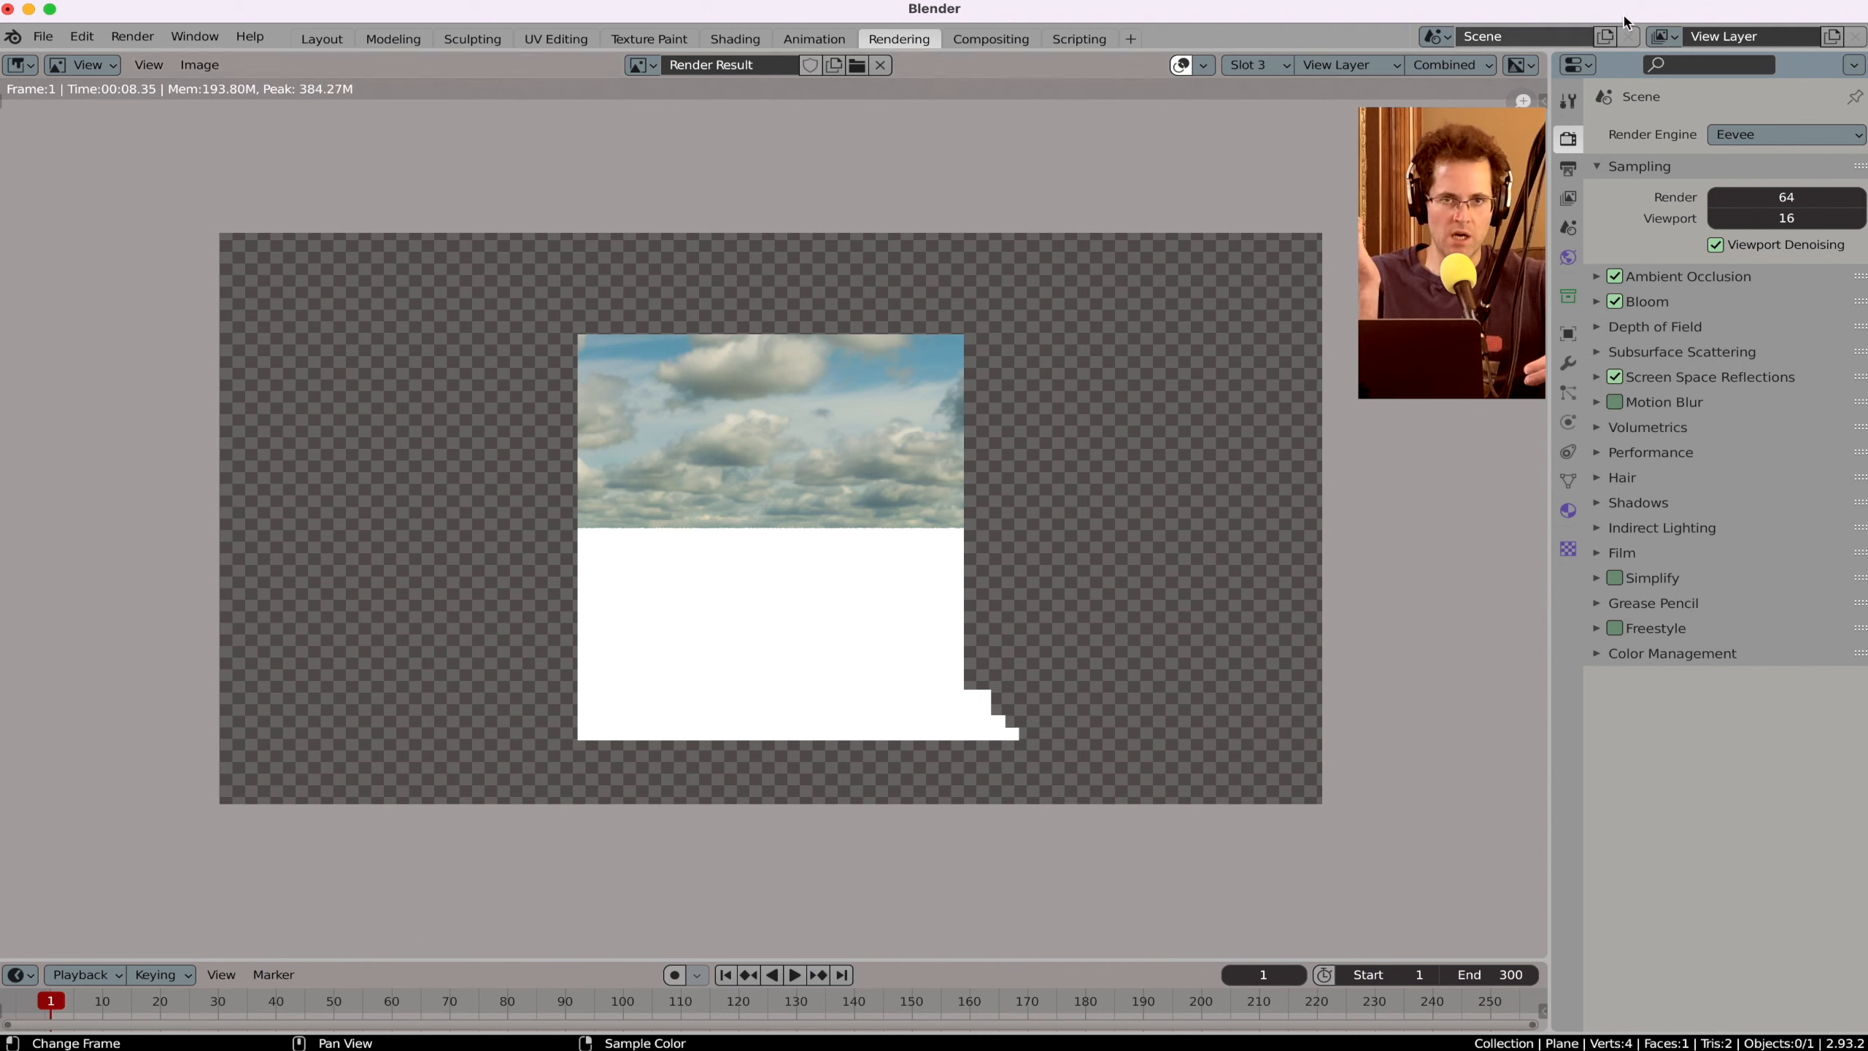
{"action": "left_click", "coordinate": [1569, 168]}
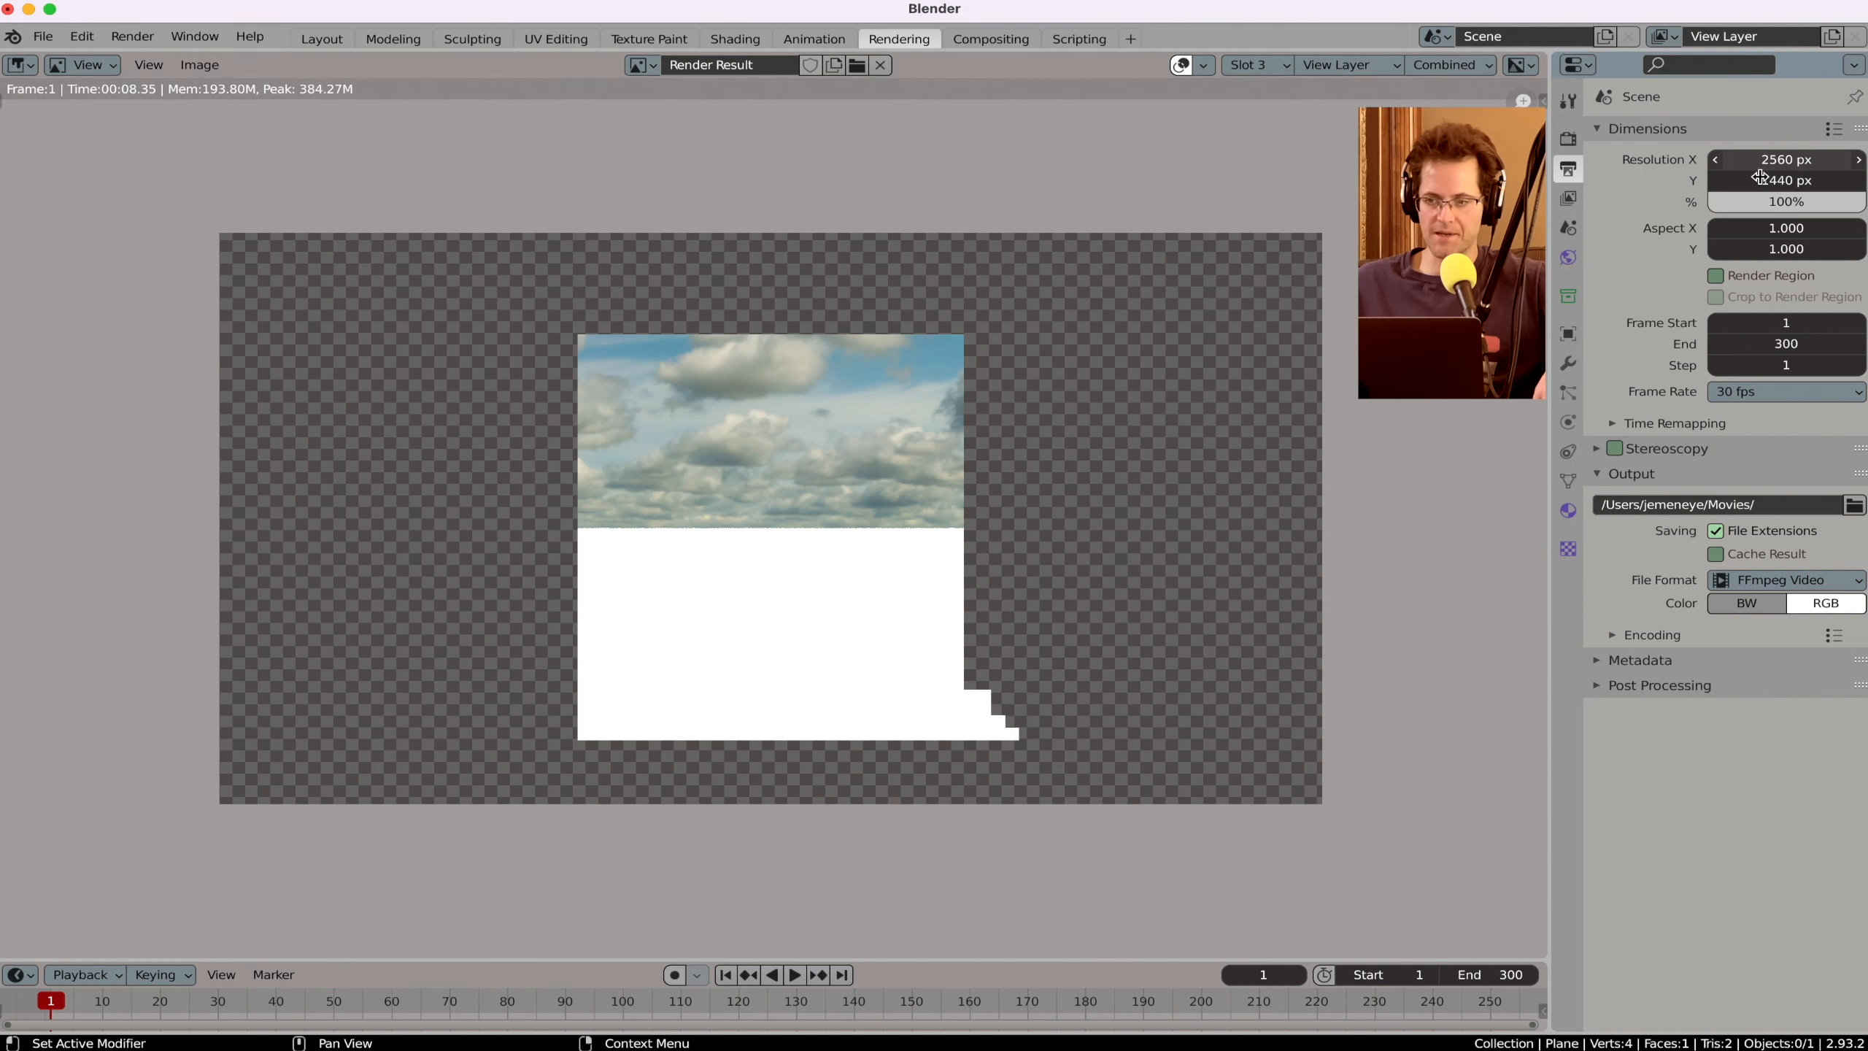
{"action": "left_click", "coordinate": [346, 38]}
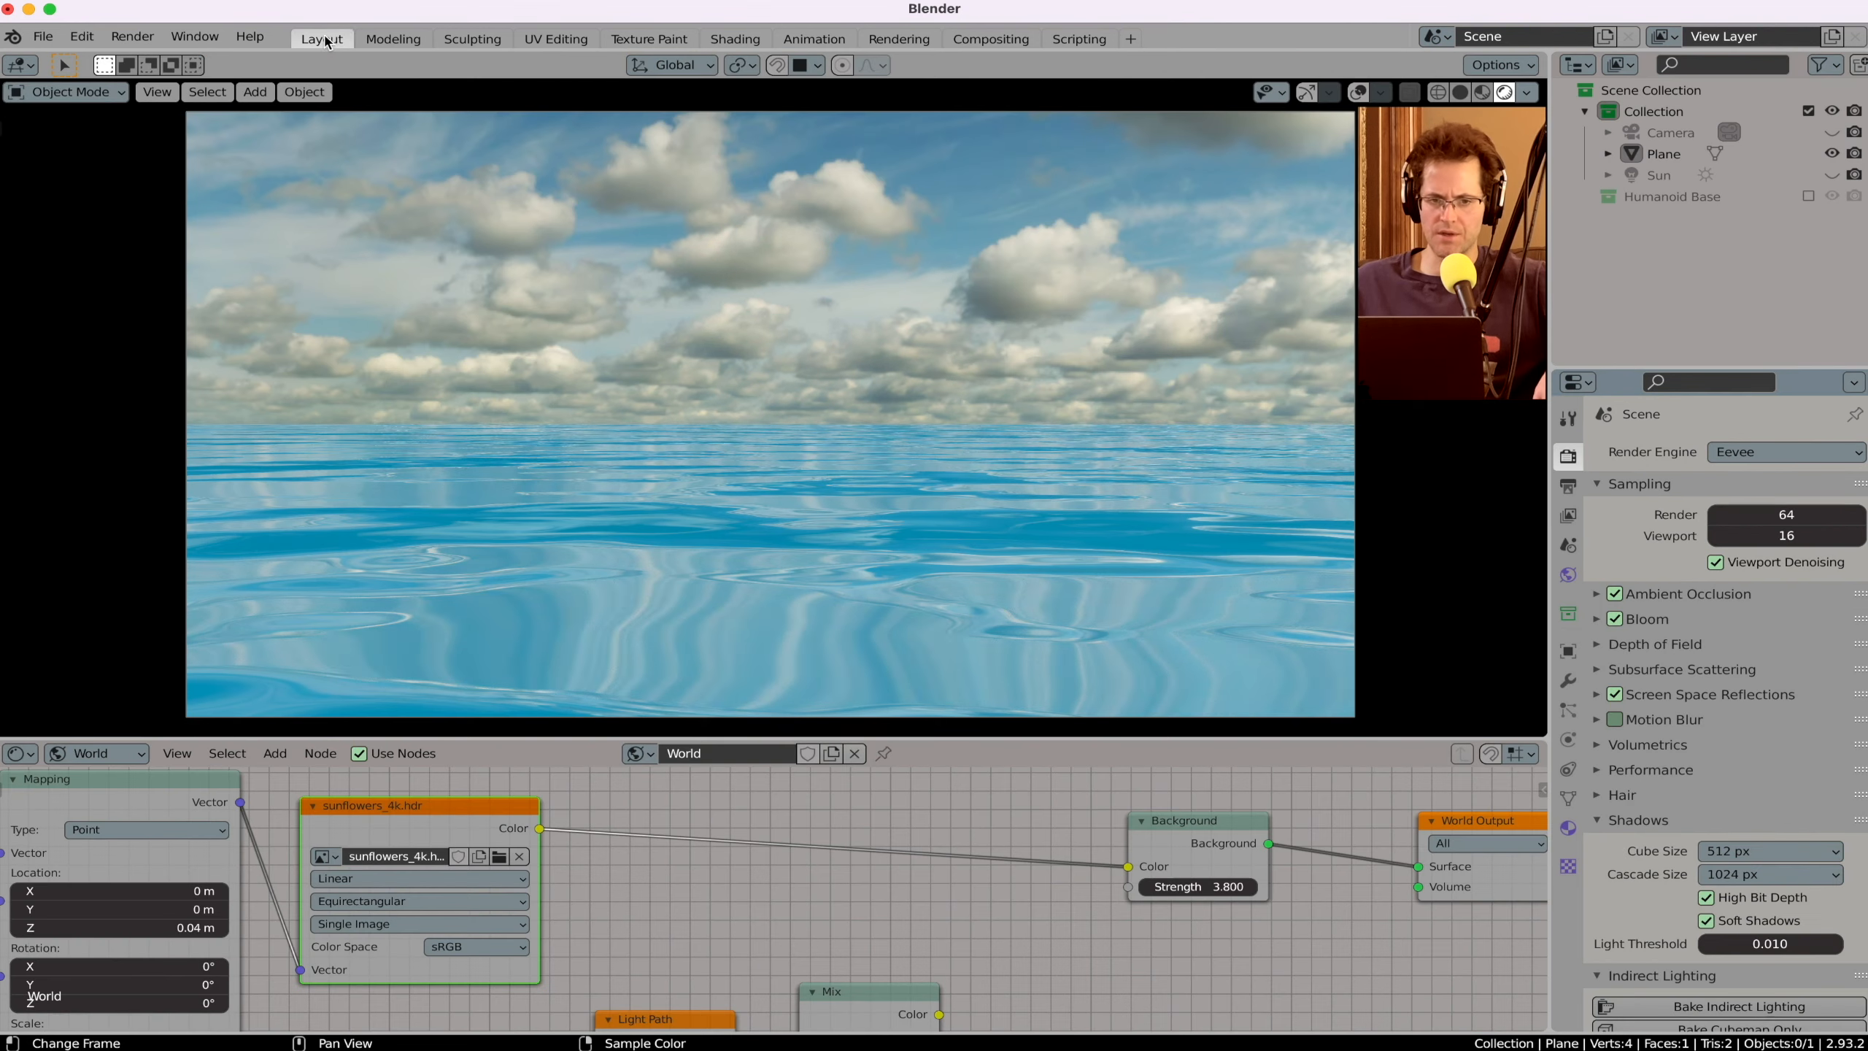
Step: Try the Cycles render engine with the Environment Texture's color space set to Linear
{"action": "left_click", "coordinate": [1788, 452]}
{"action": "left_click", "coordinate": [1791, 522]}
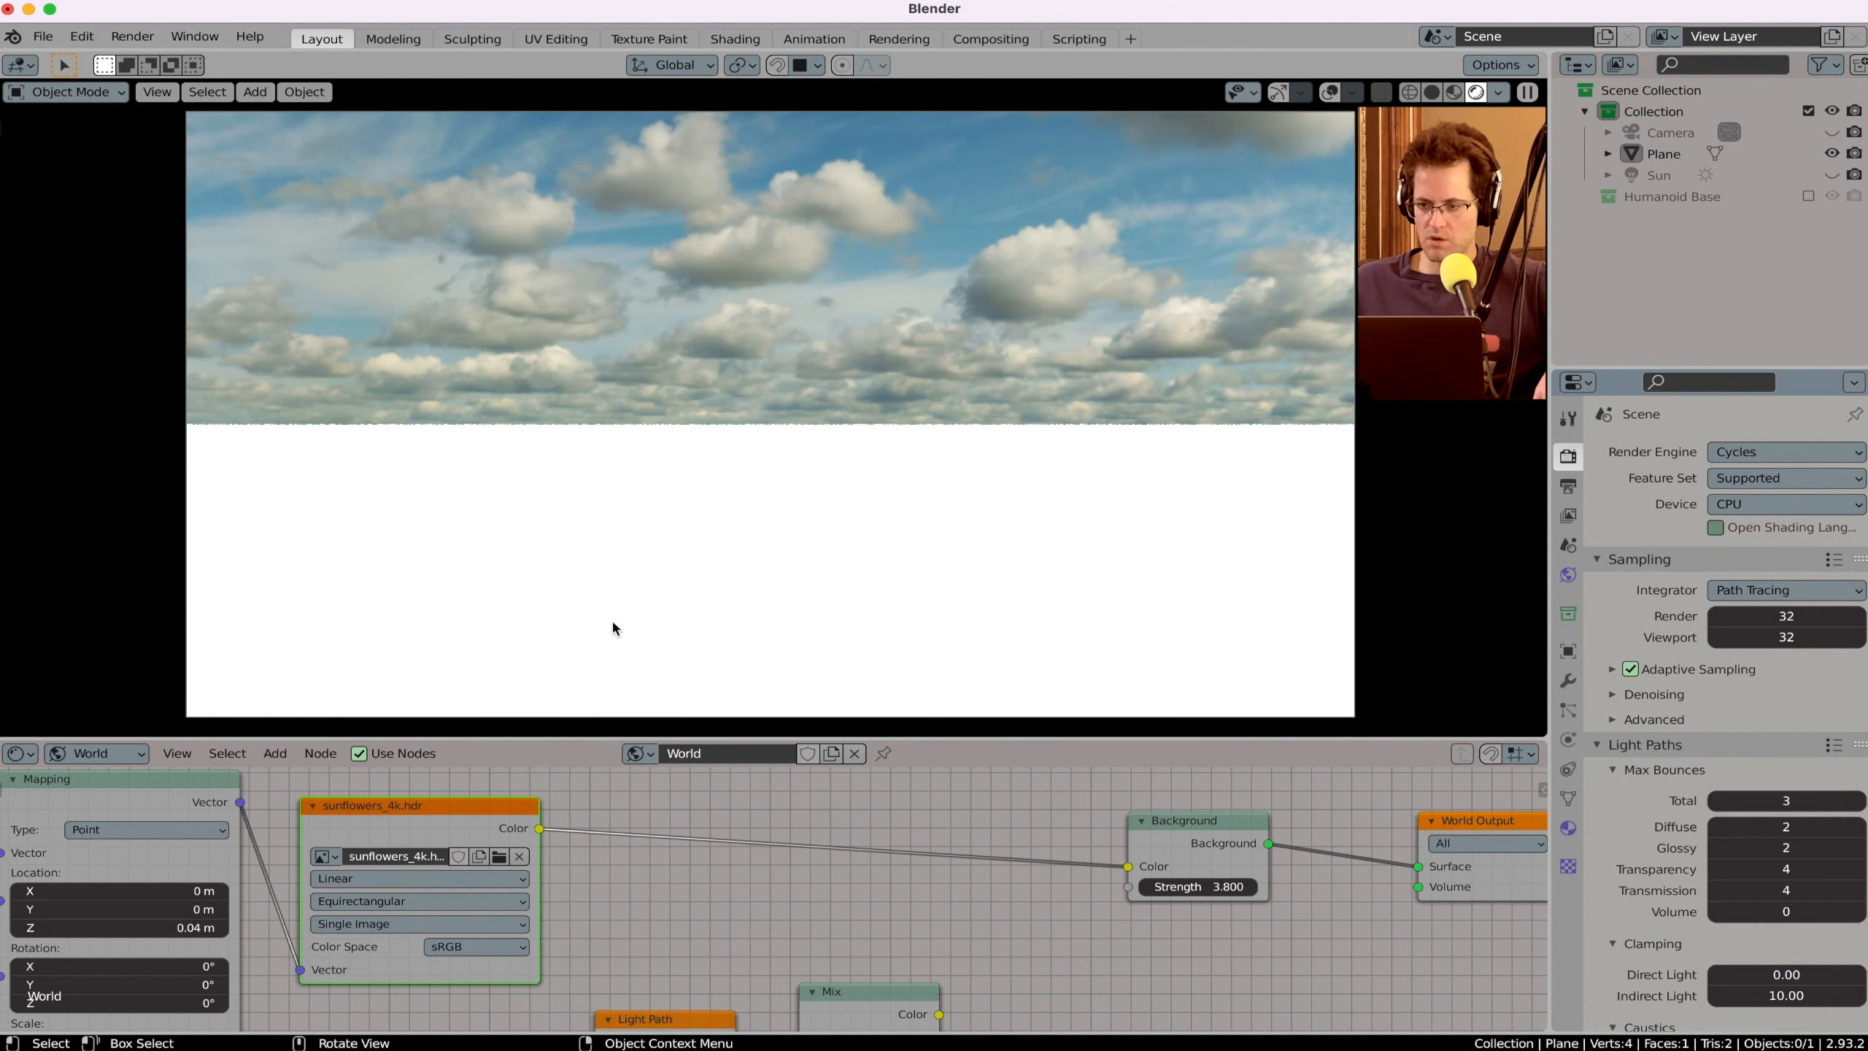
{"action": "left_click", "coordinate": [477, 946]}
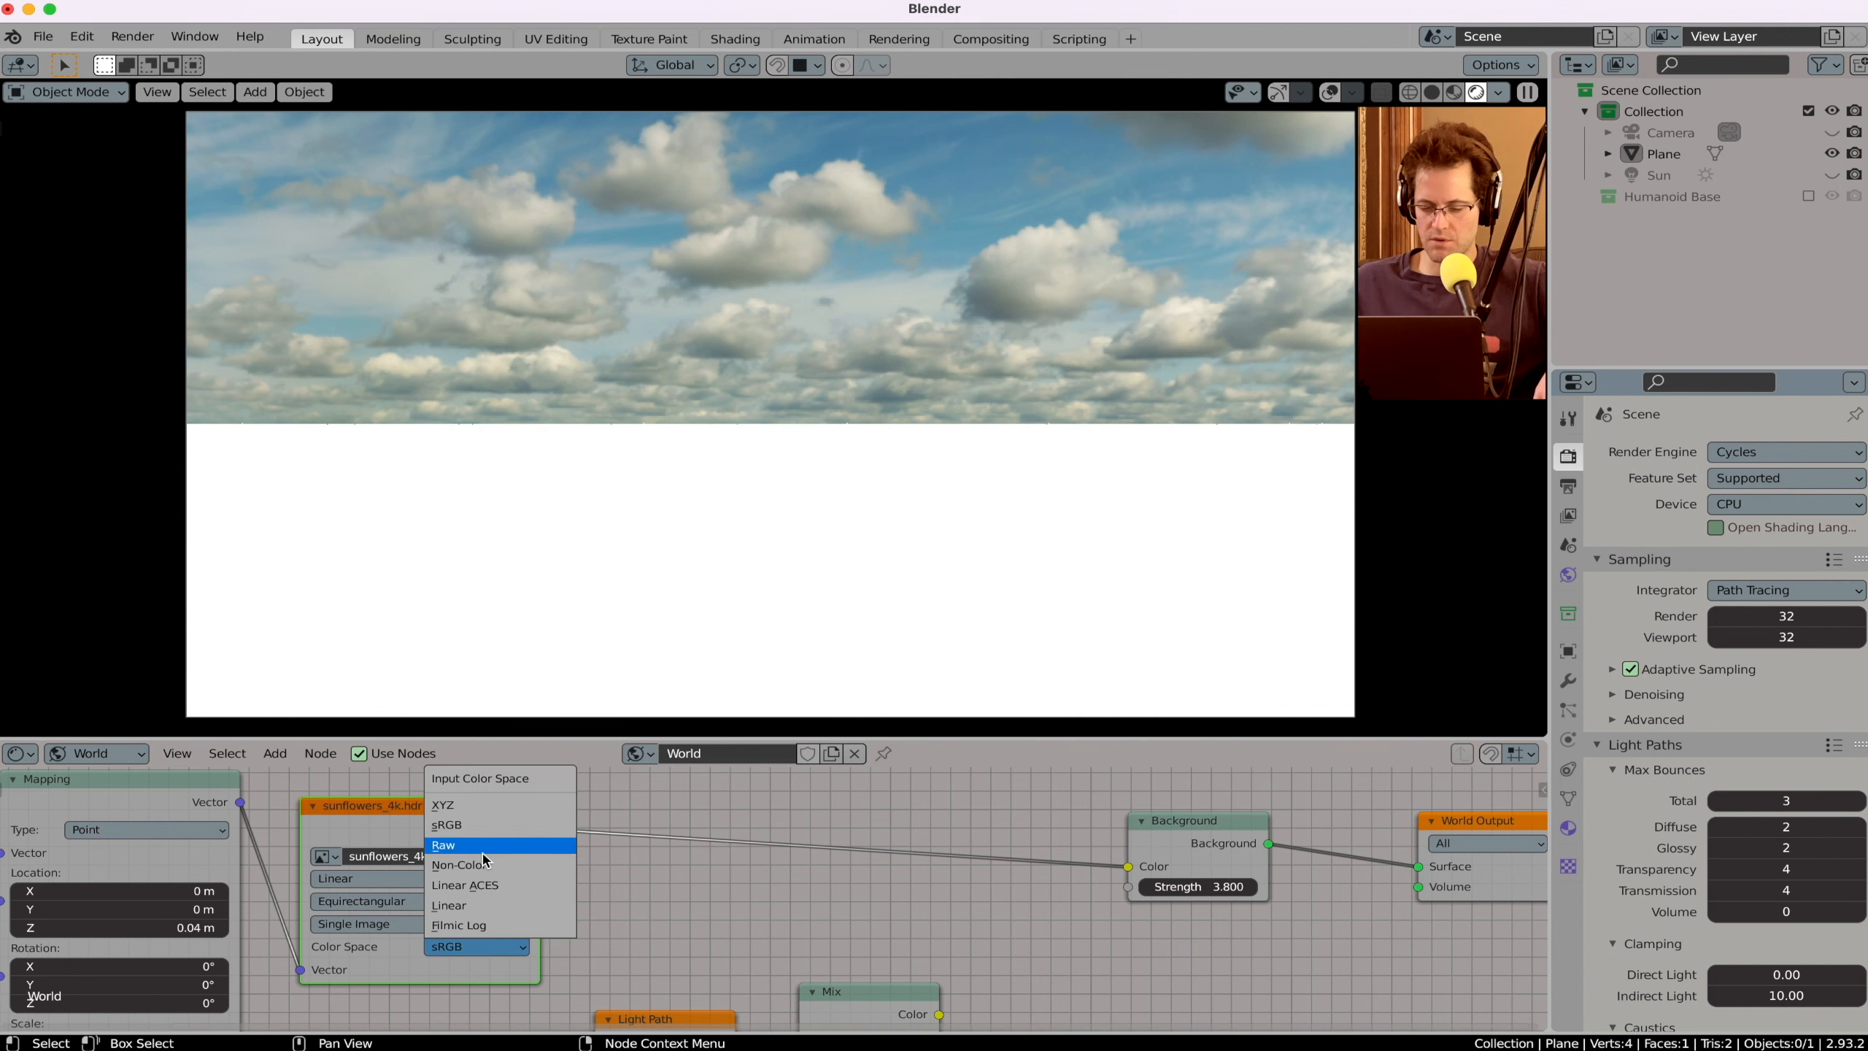
{"action": "left_click", "coordinate": [458, 905]}
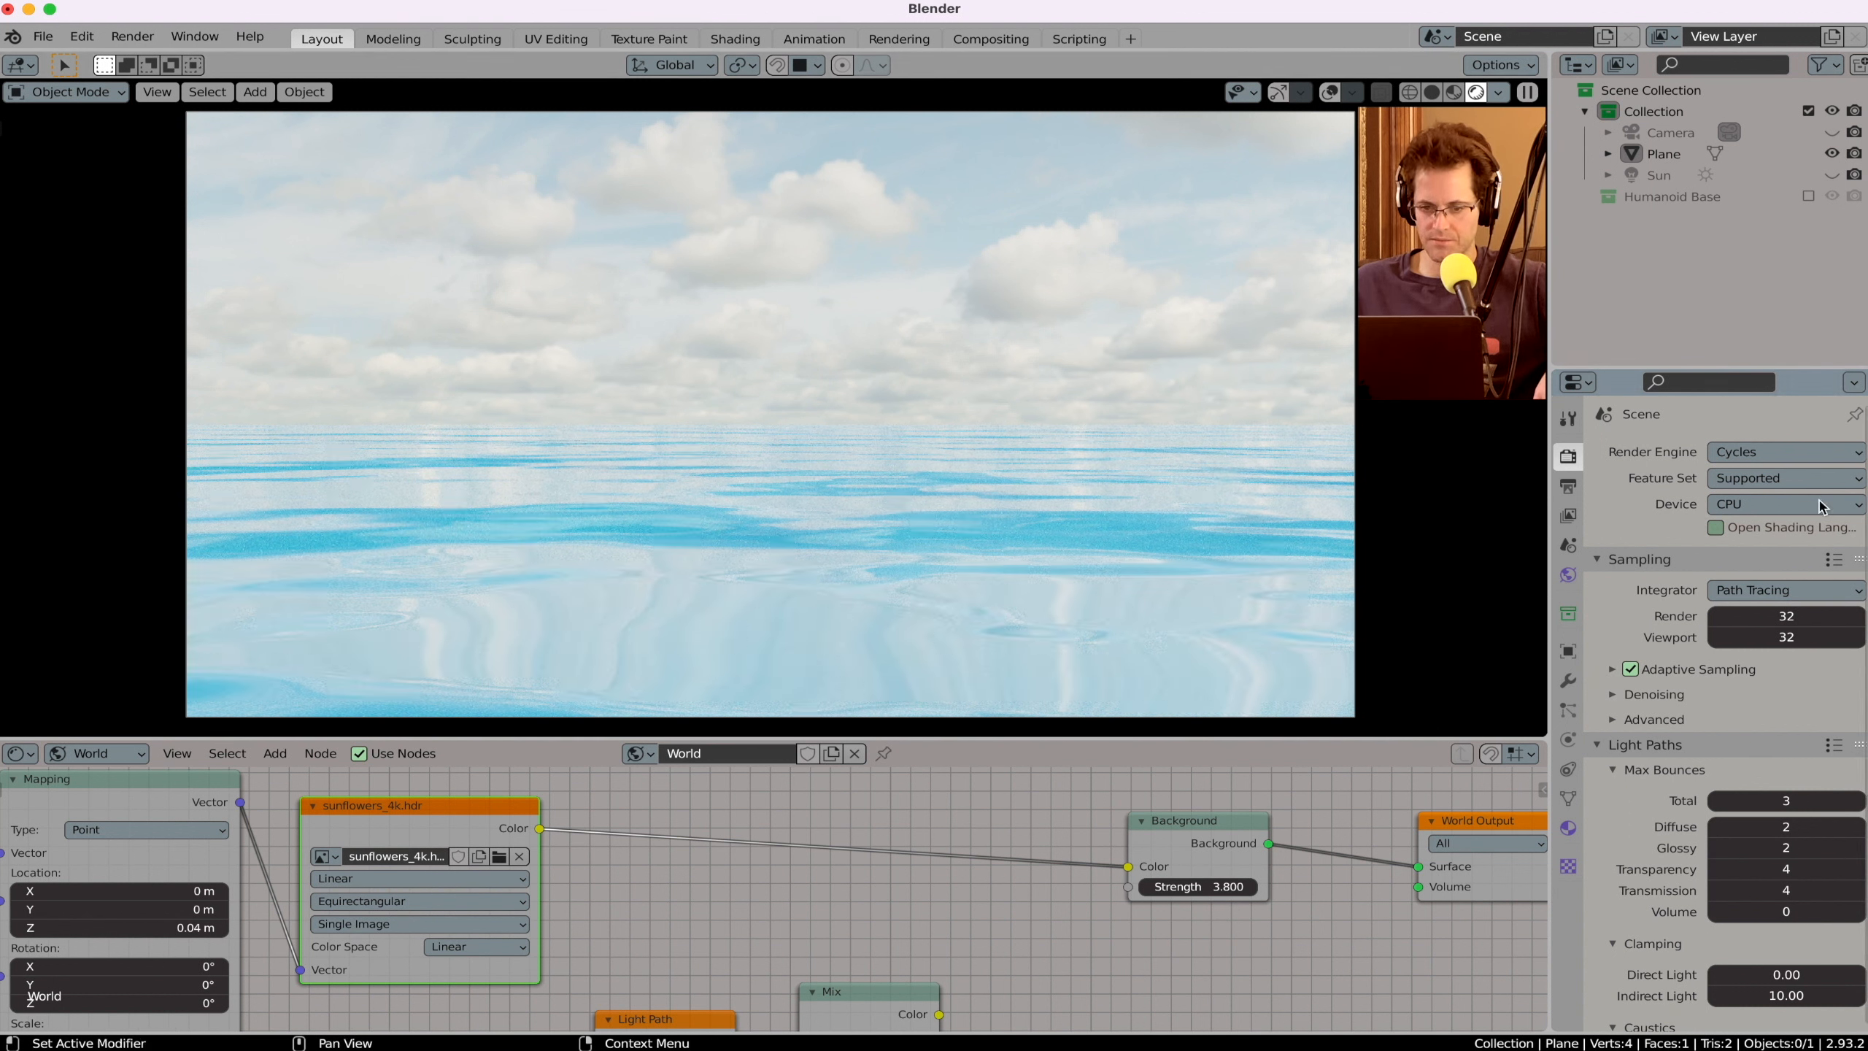
Step: Restore the Eevee render engine and set the Environment Texture's color space back to sRGB
{"action": "left_click", "coordinate": [1813, 456]}
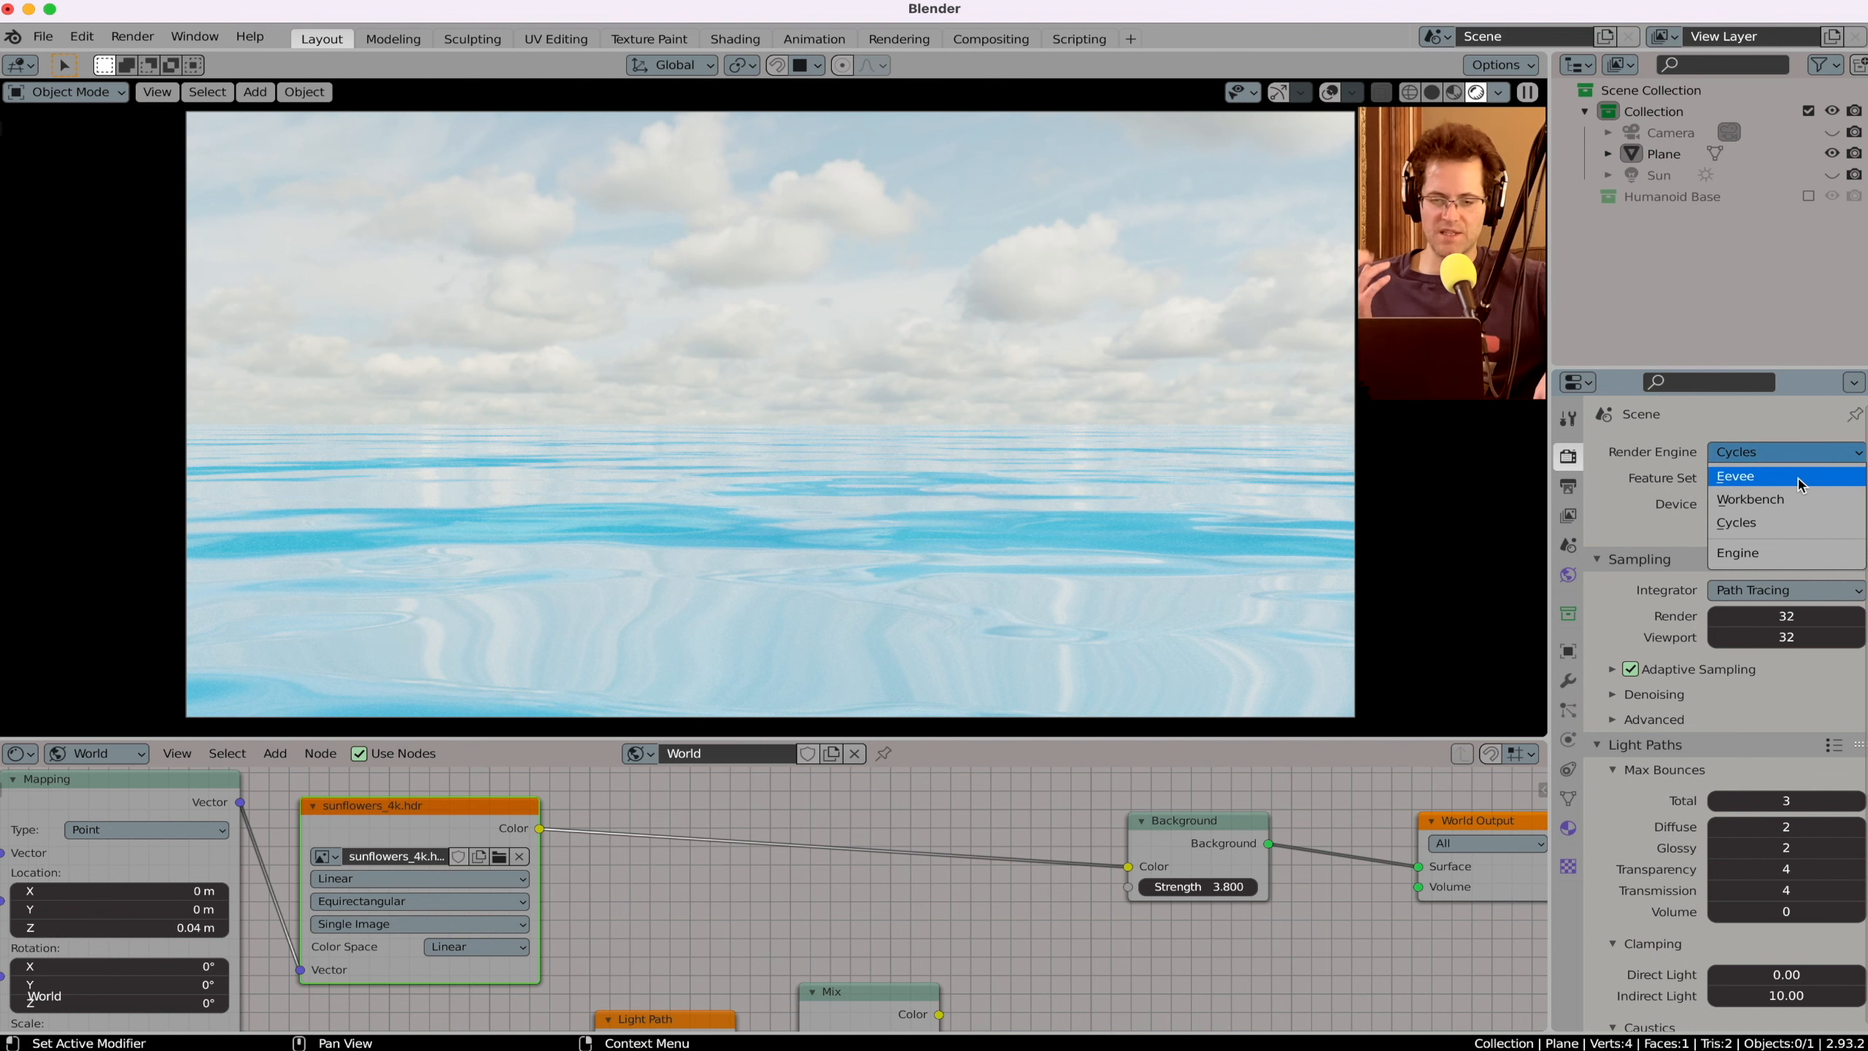
{"action": "left_click", "coordinate": [1800, 478]}
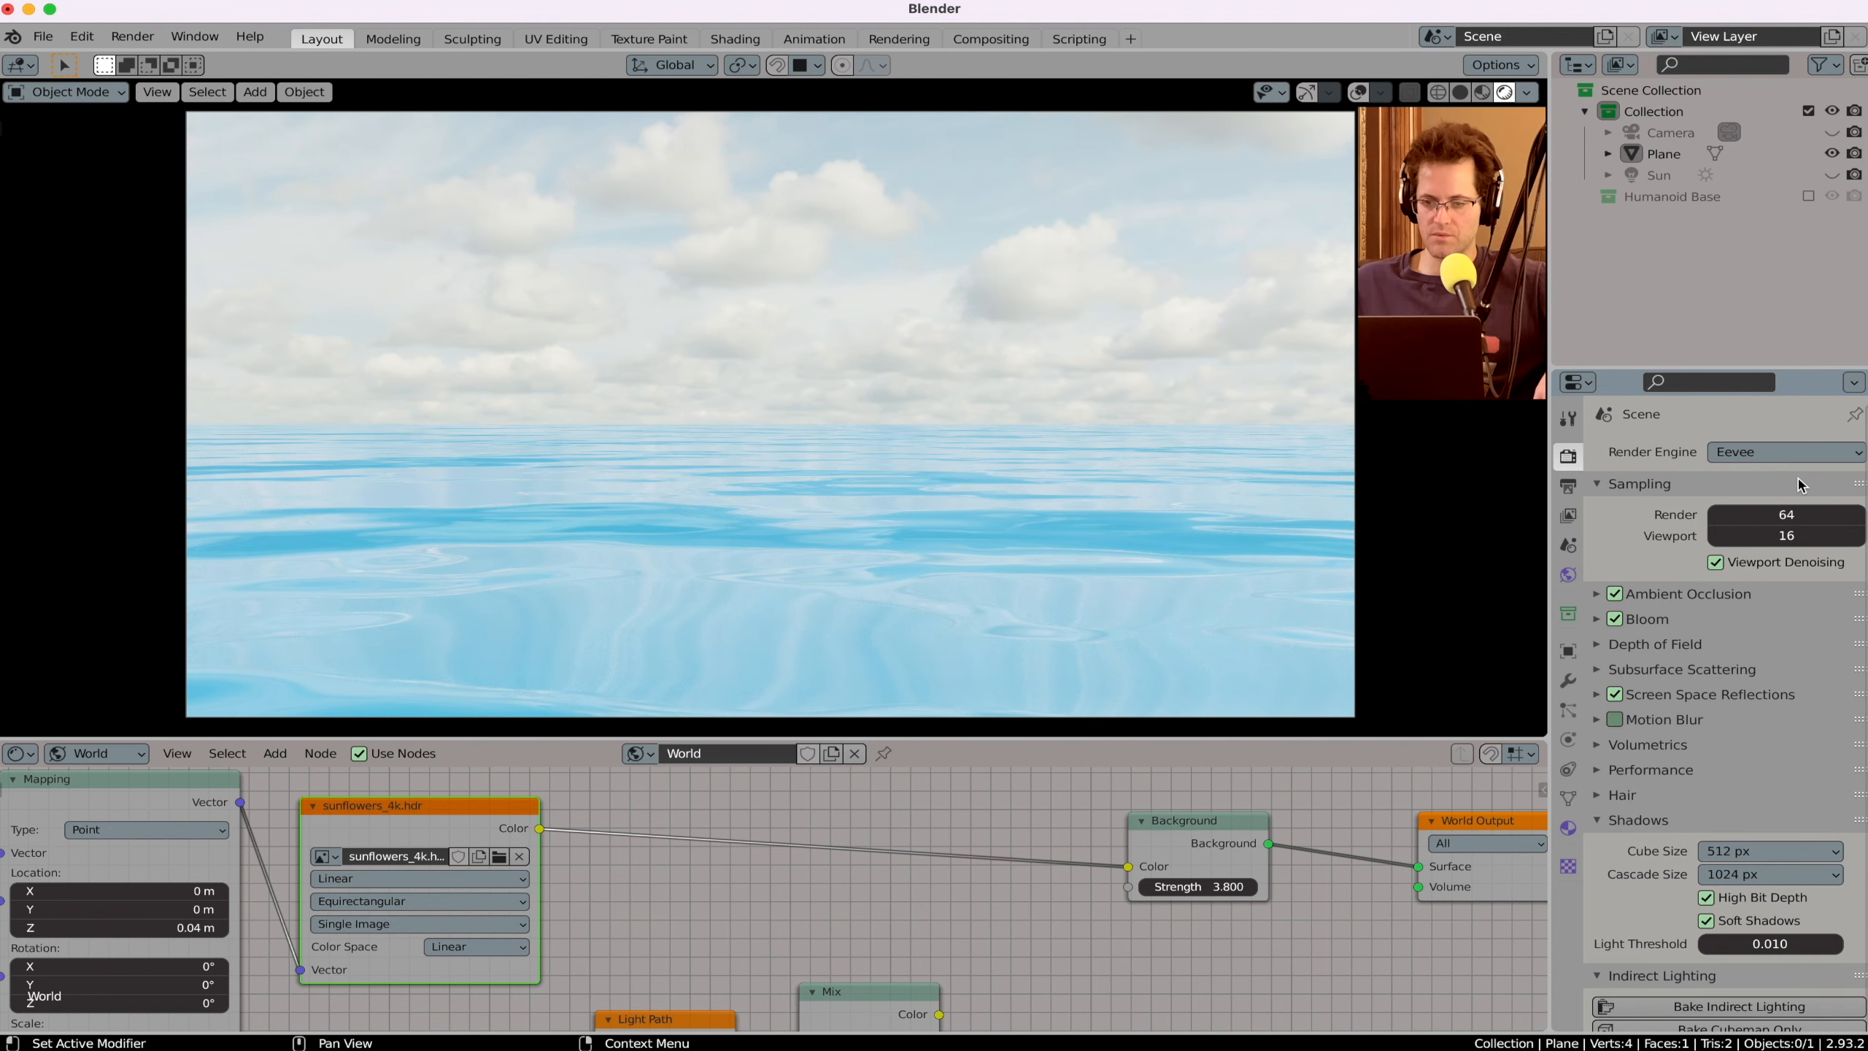
{"action": "left_click", "coordinate": [459, 947]}
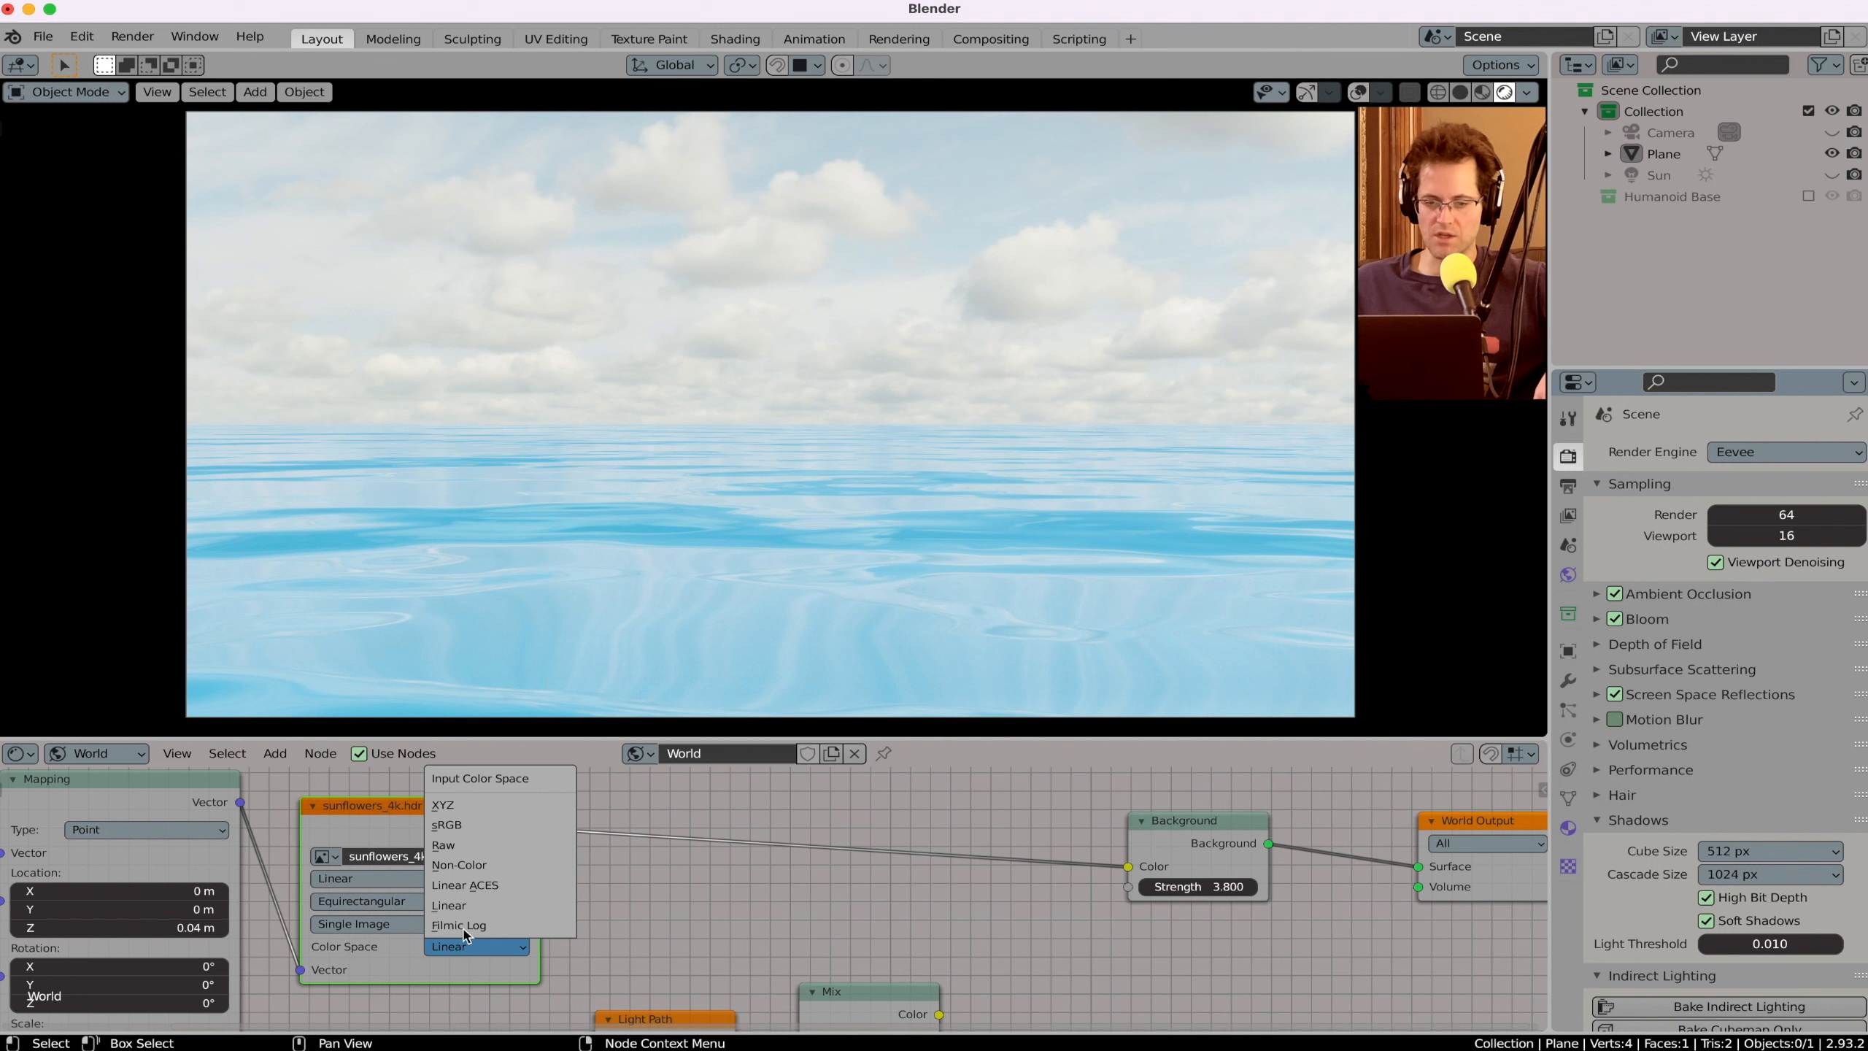
{"action": "left_click", "coordinate": [469, 825]}
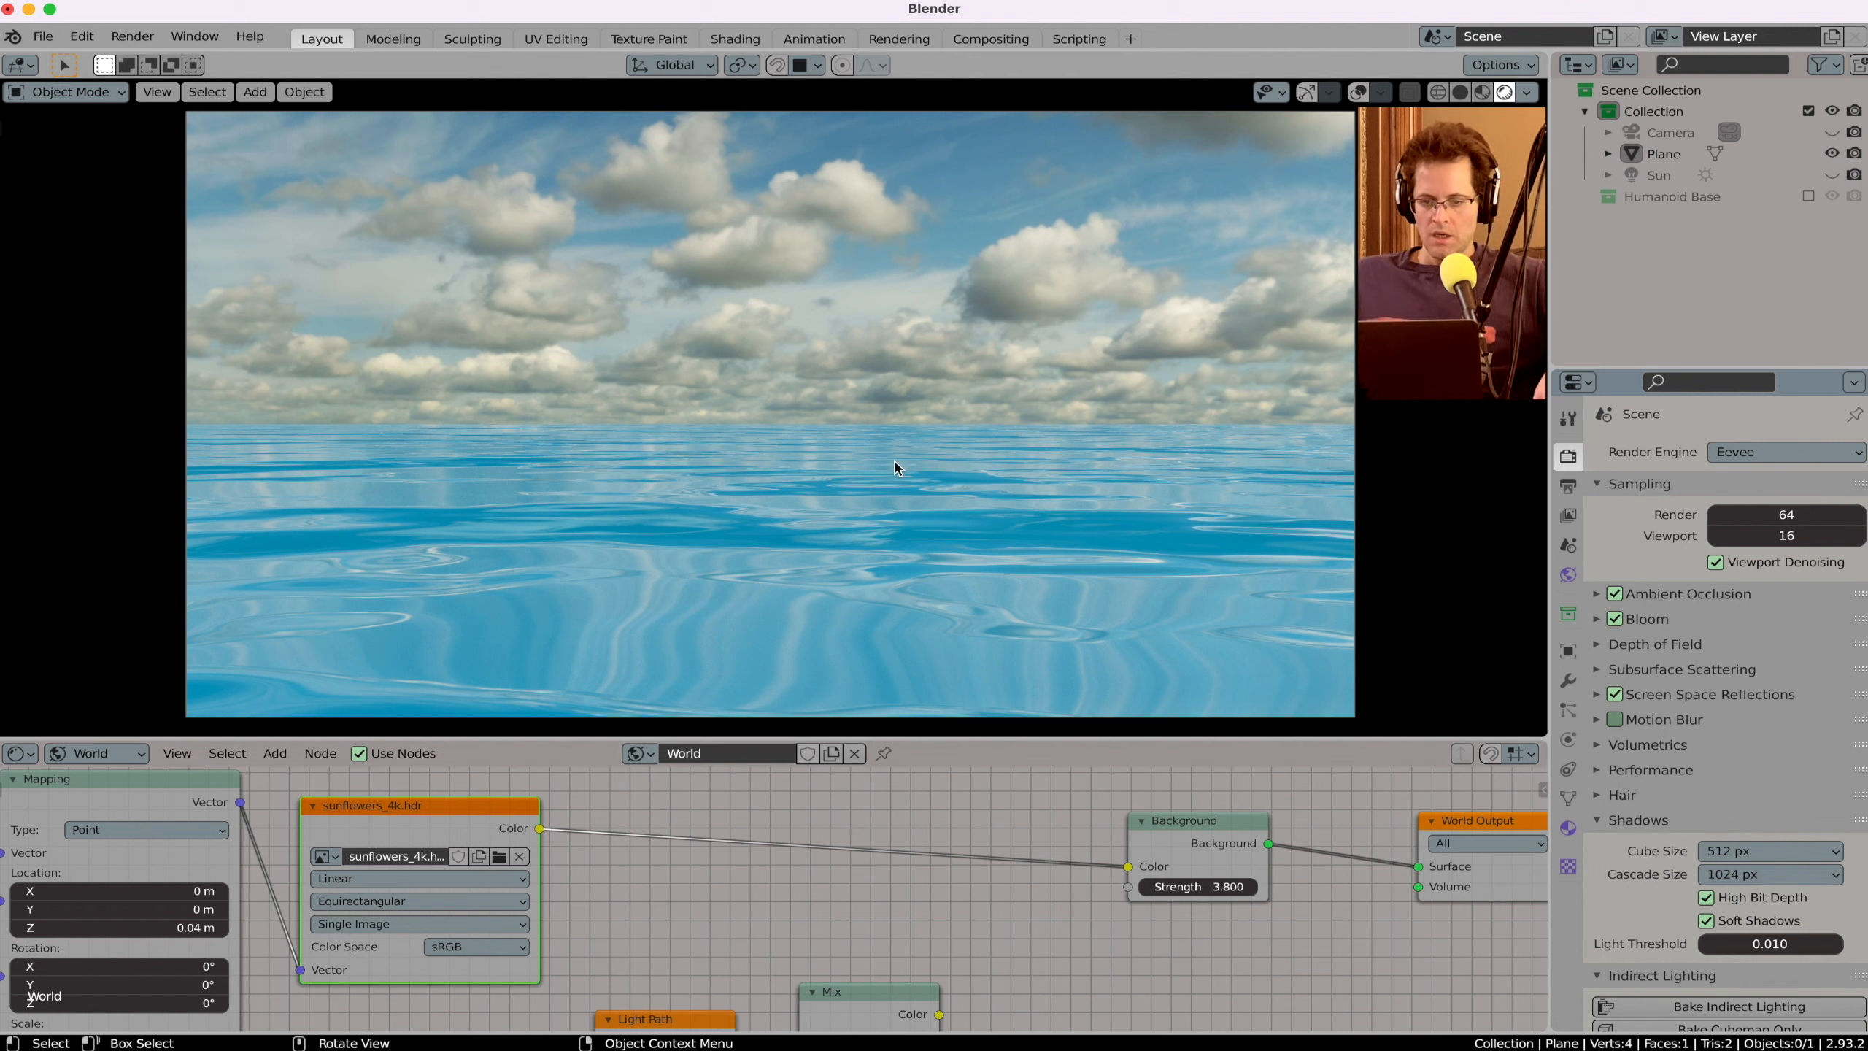
Step: Add a 2 m cube to the scene and raise it about 1.3 m along Z above the water
{"action": "left_click", "coordinate": [820, 565]}
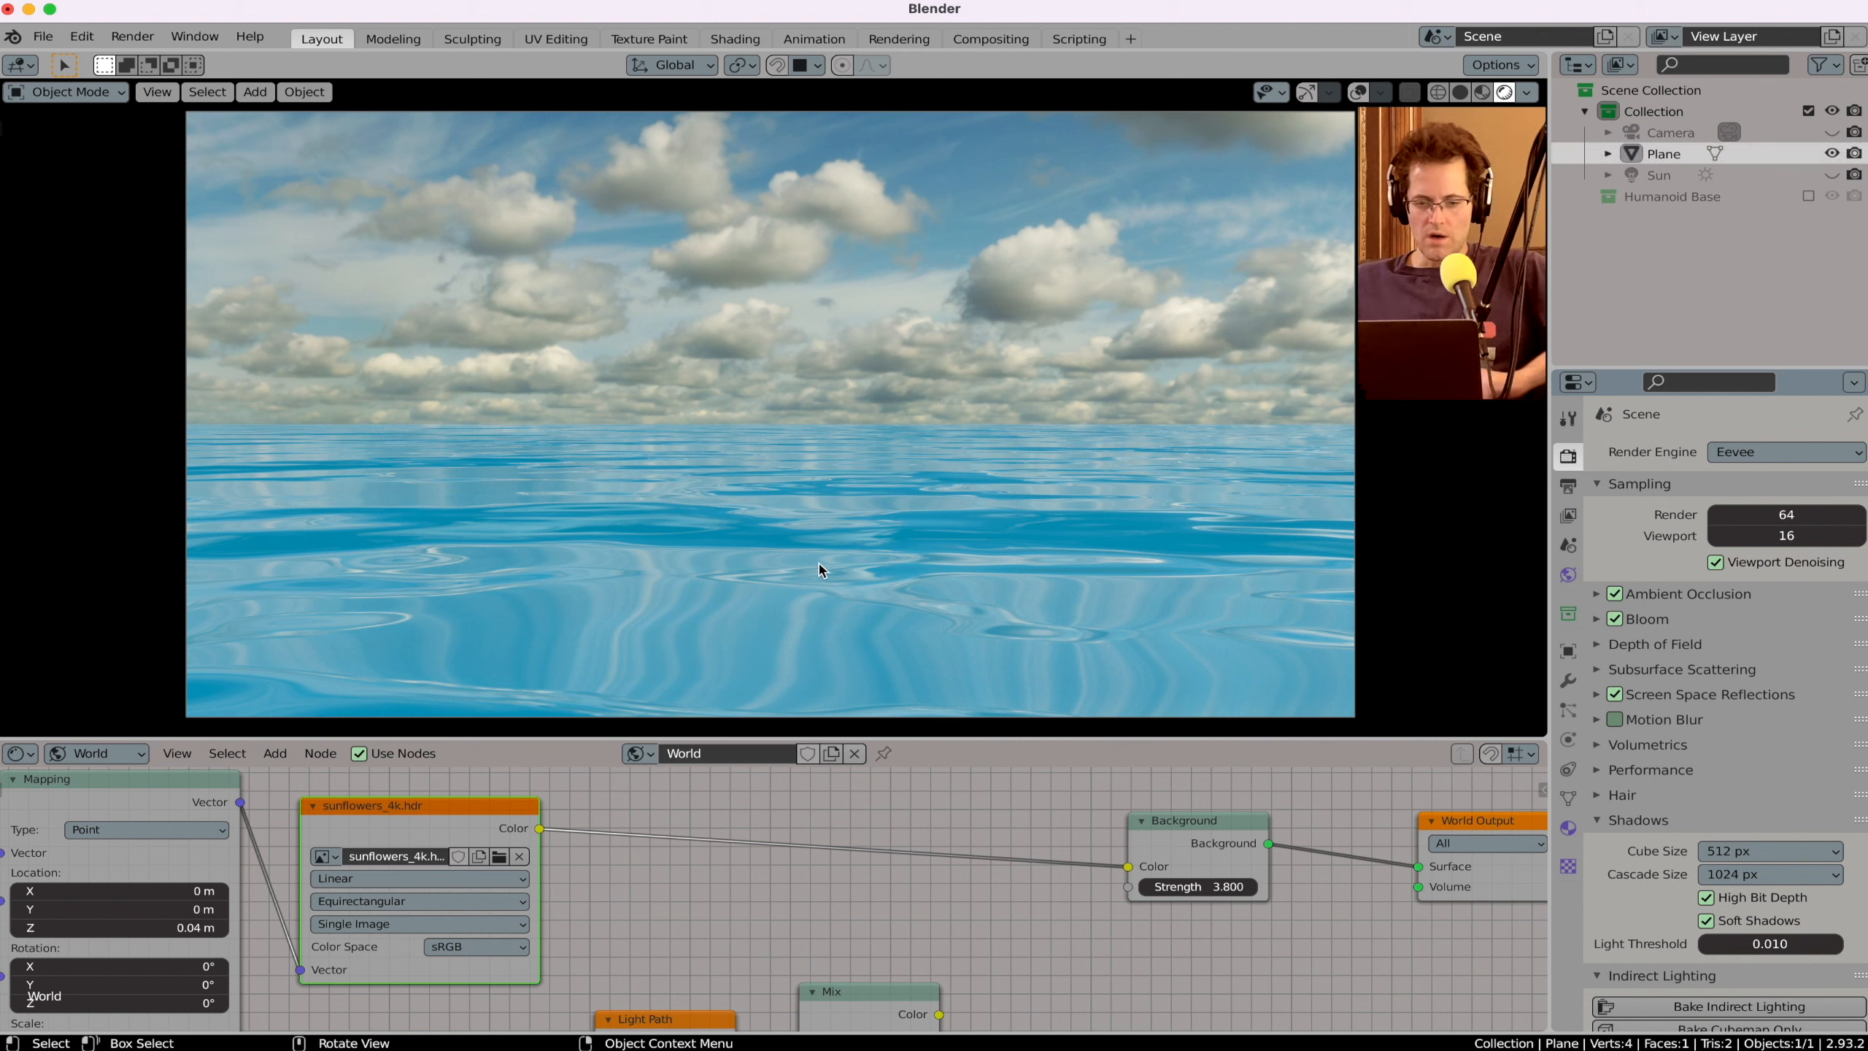
{"action": "key", "text": "shift+a"}
{"action": "mouse_move", "coordinate": [824, 565]}
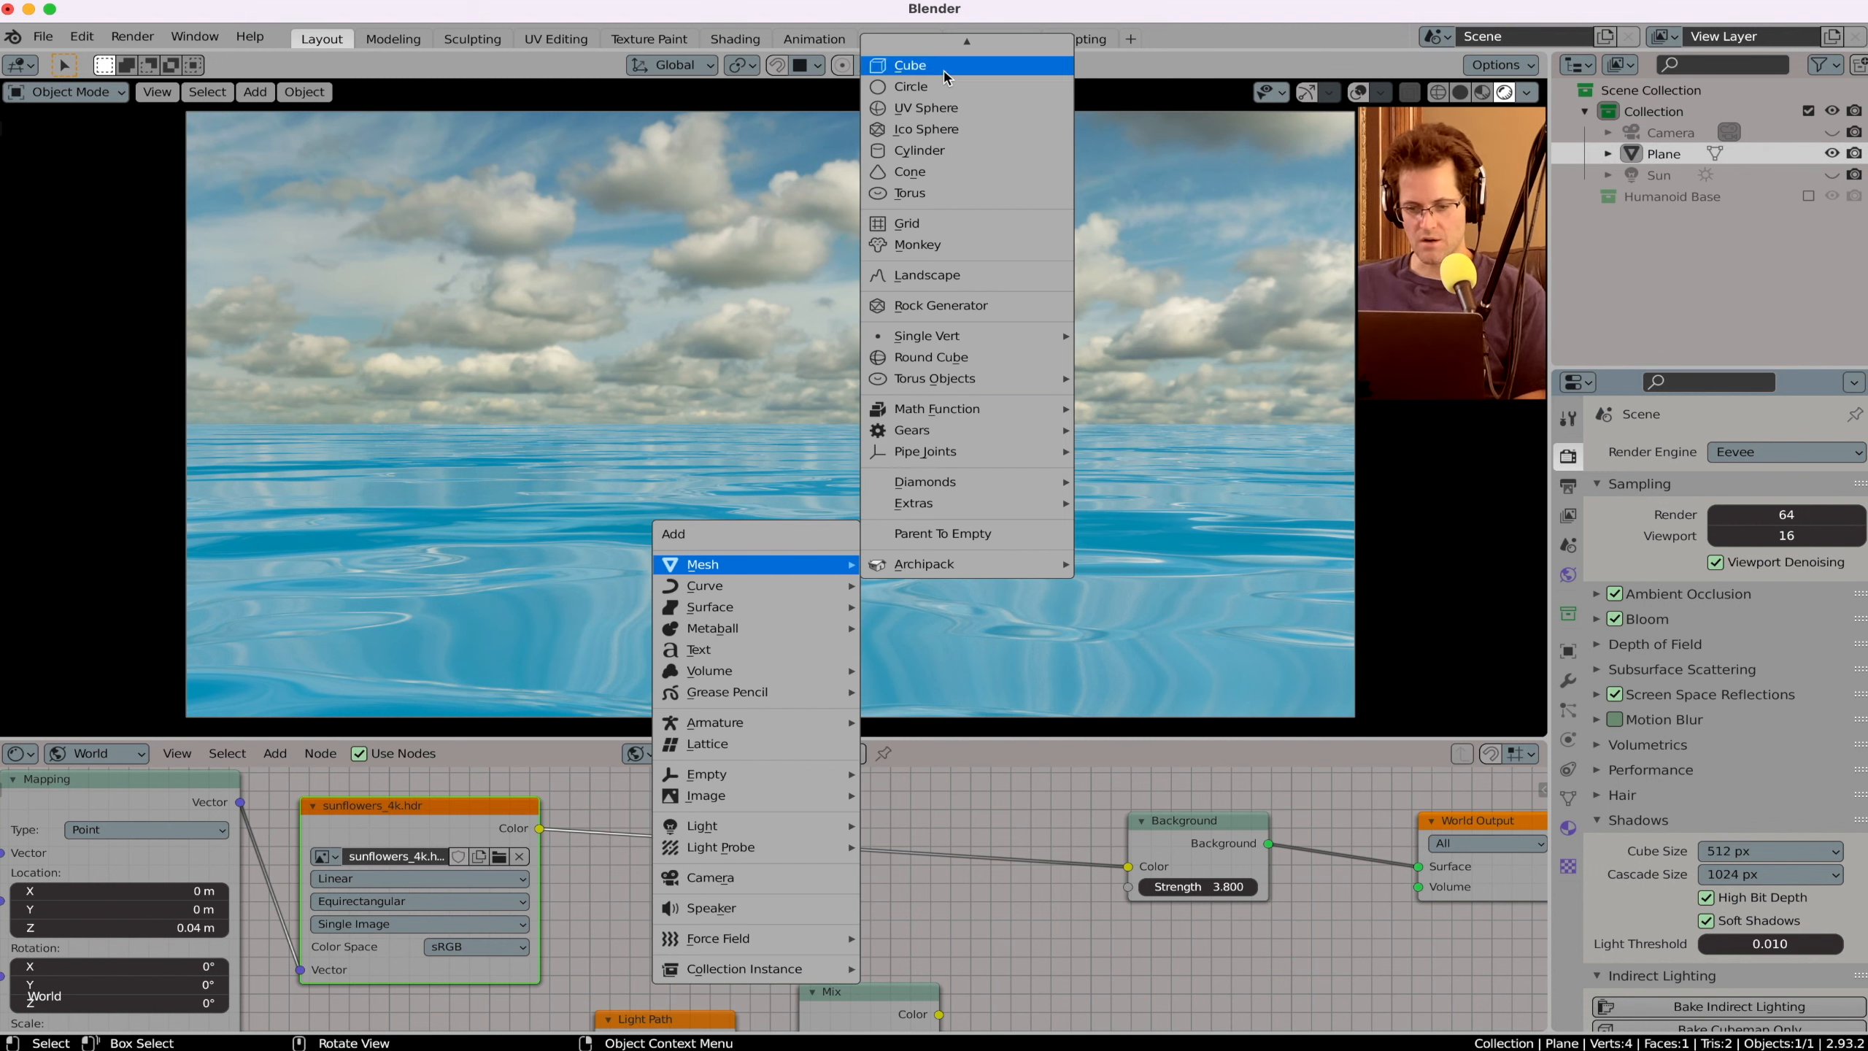
{"action": "left_click", "coordinate": [946, 68]}
{"action": "key", "text": "g"}
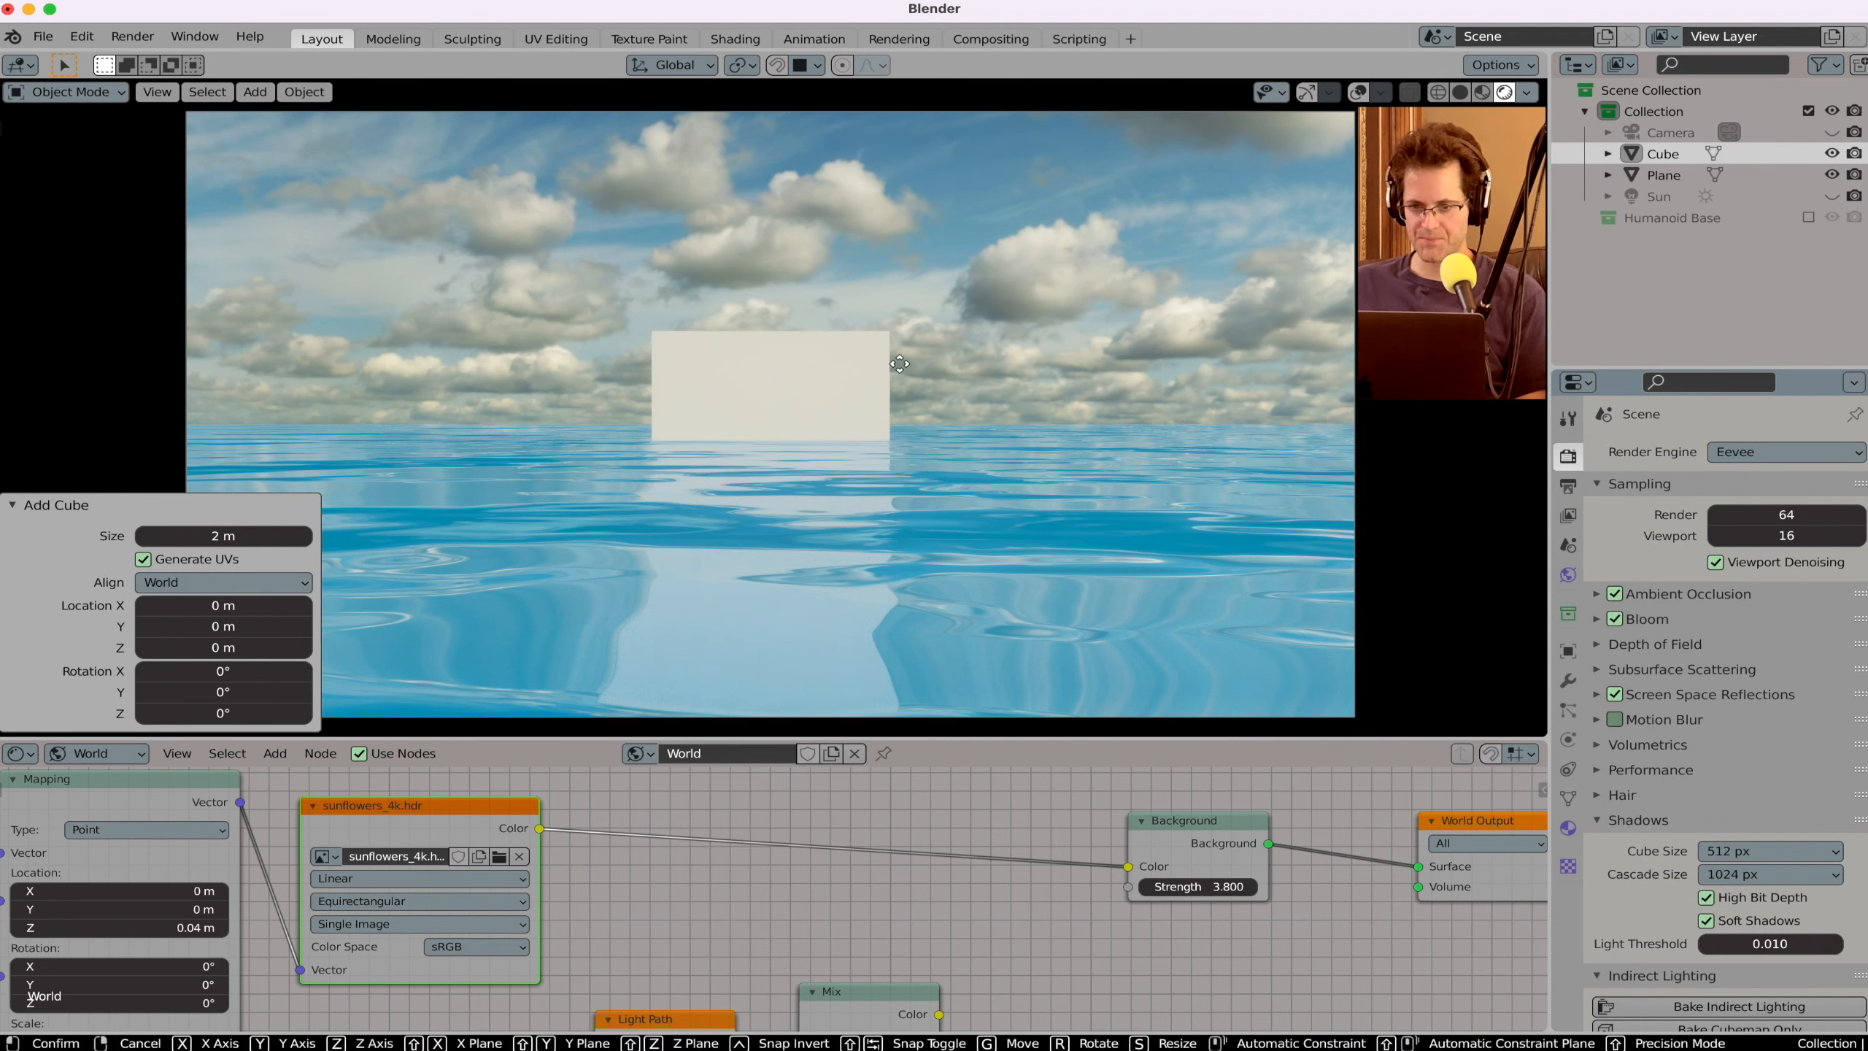
{"action": "key", "text": "z"}
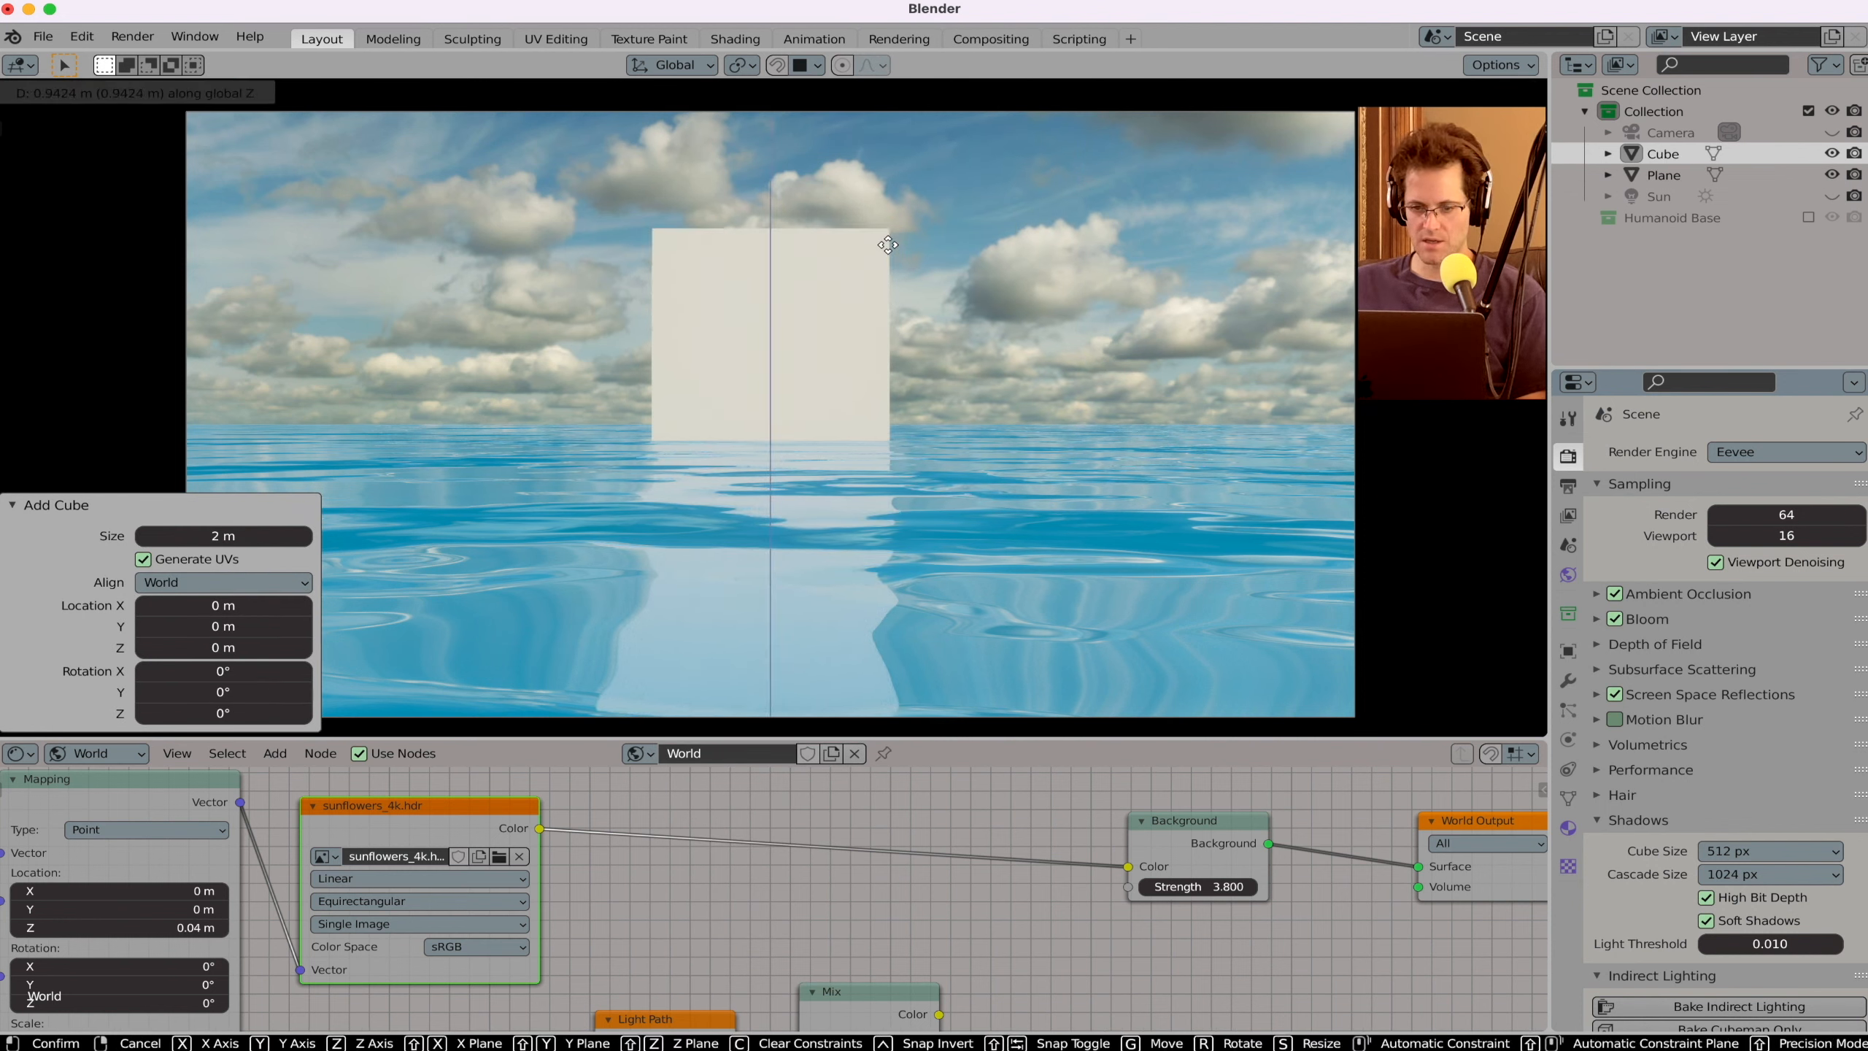
{"action": "left_click", "coordinate": [888, 236]}
Step: Move the cube about -3.2 m along the X axis
{"action": "key", "text": "g"}
{"action": "key", "text": "x"}
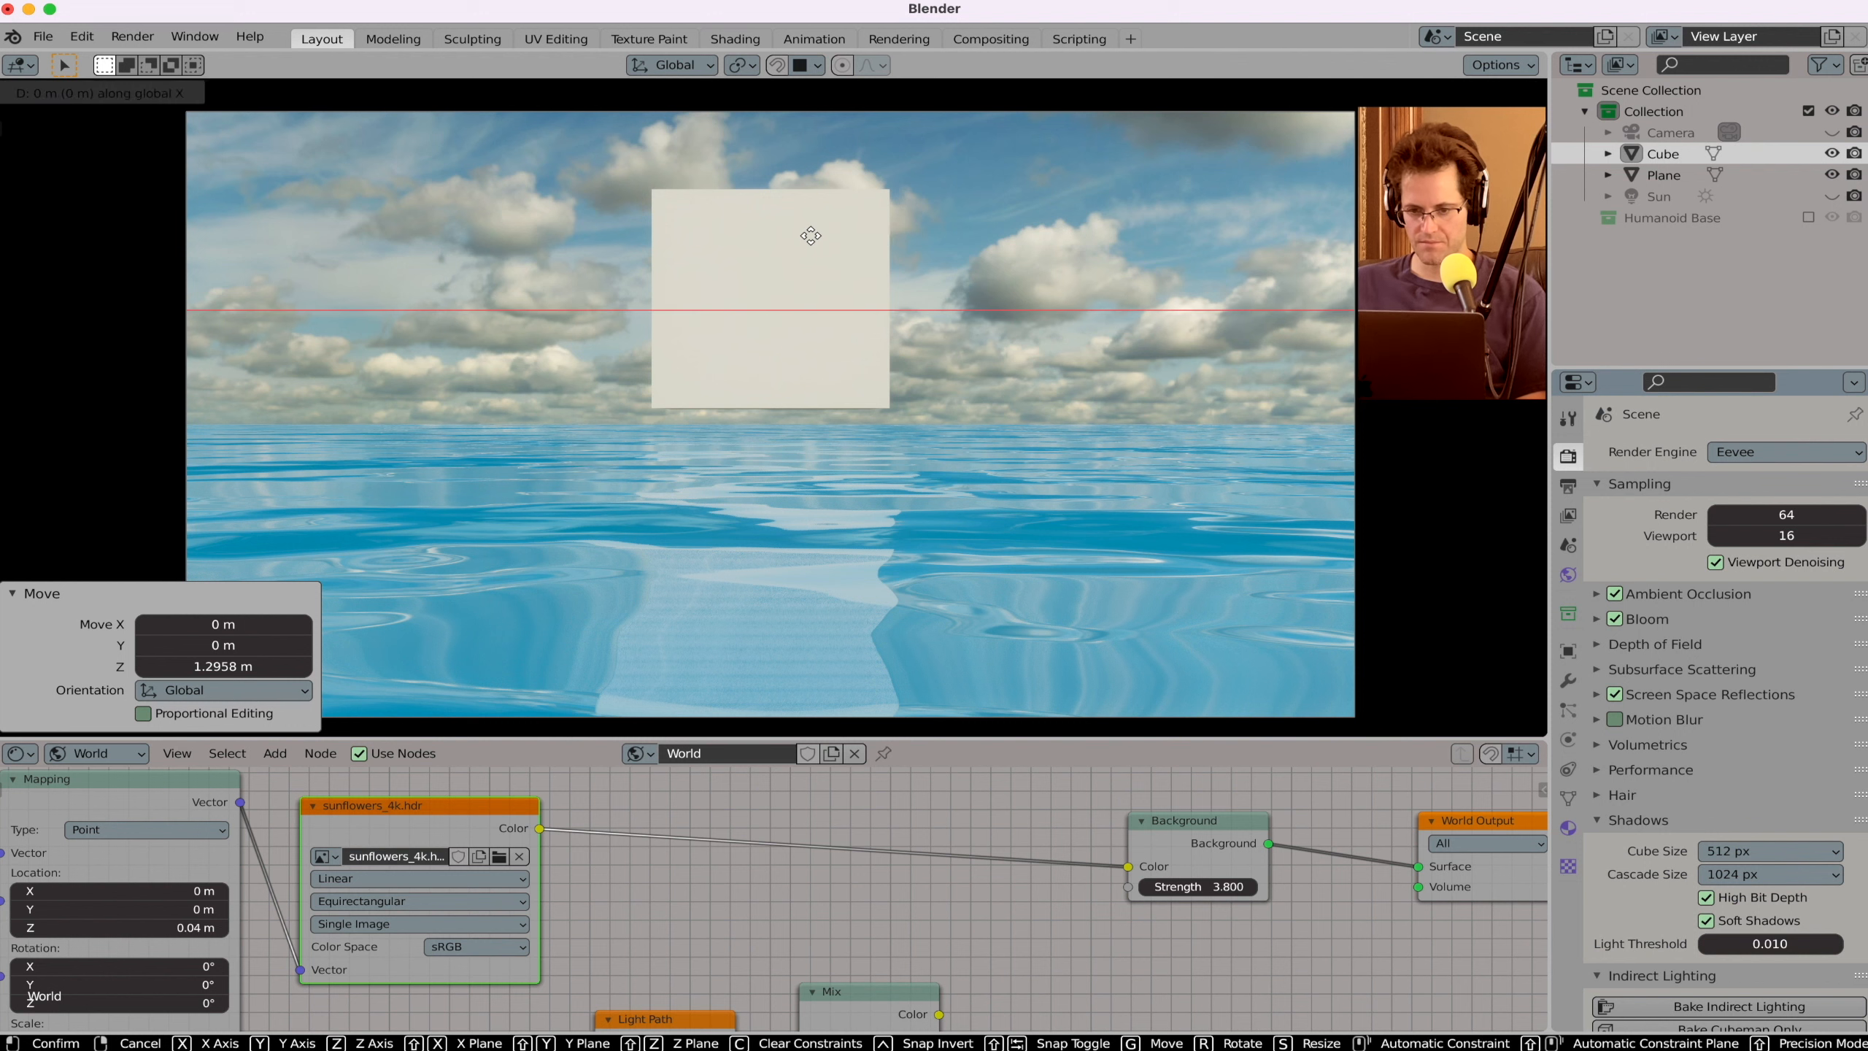
{"action": "left_click", "coordinate": [545, 269]}
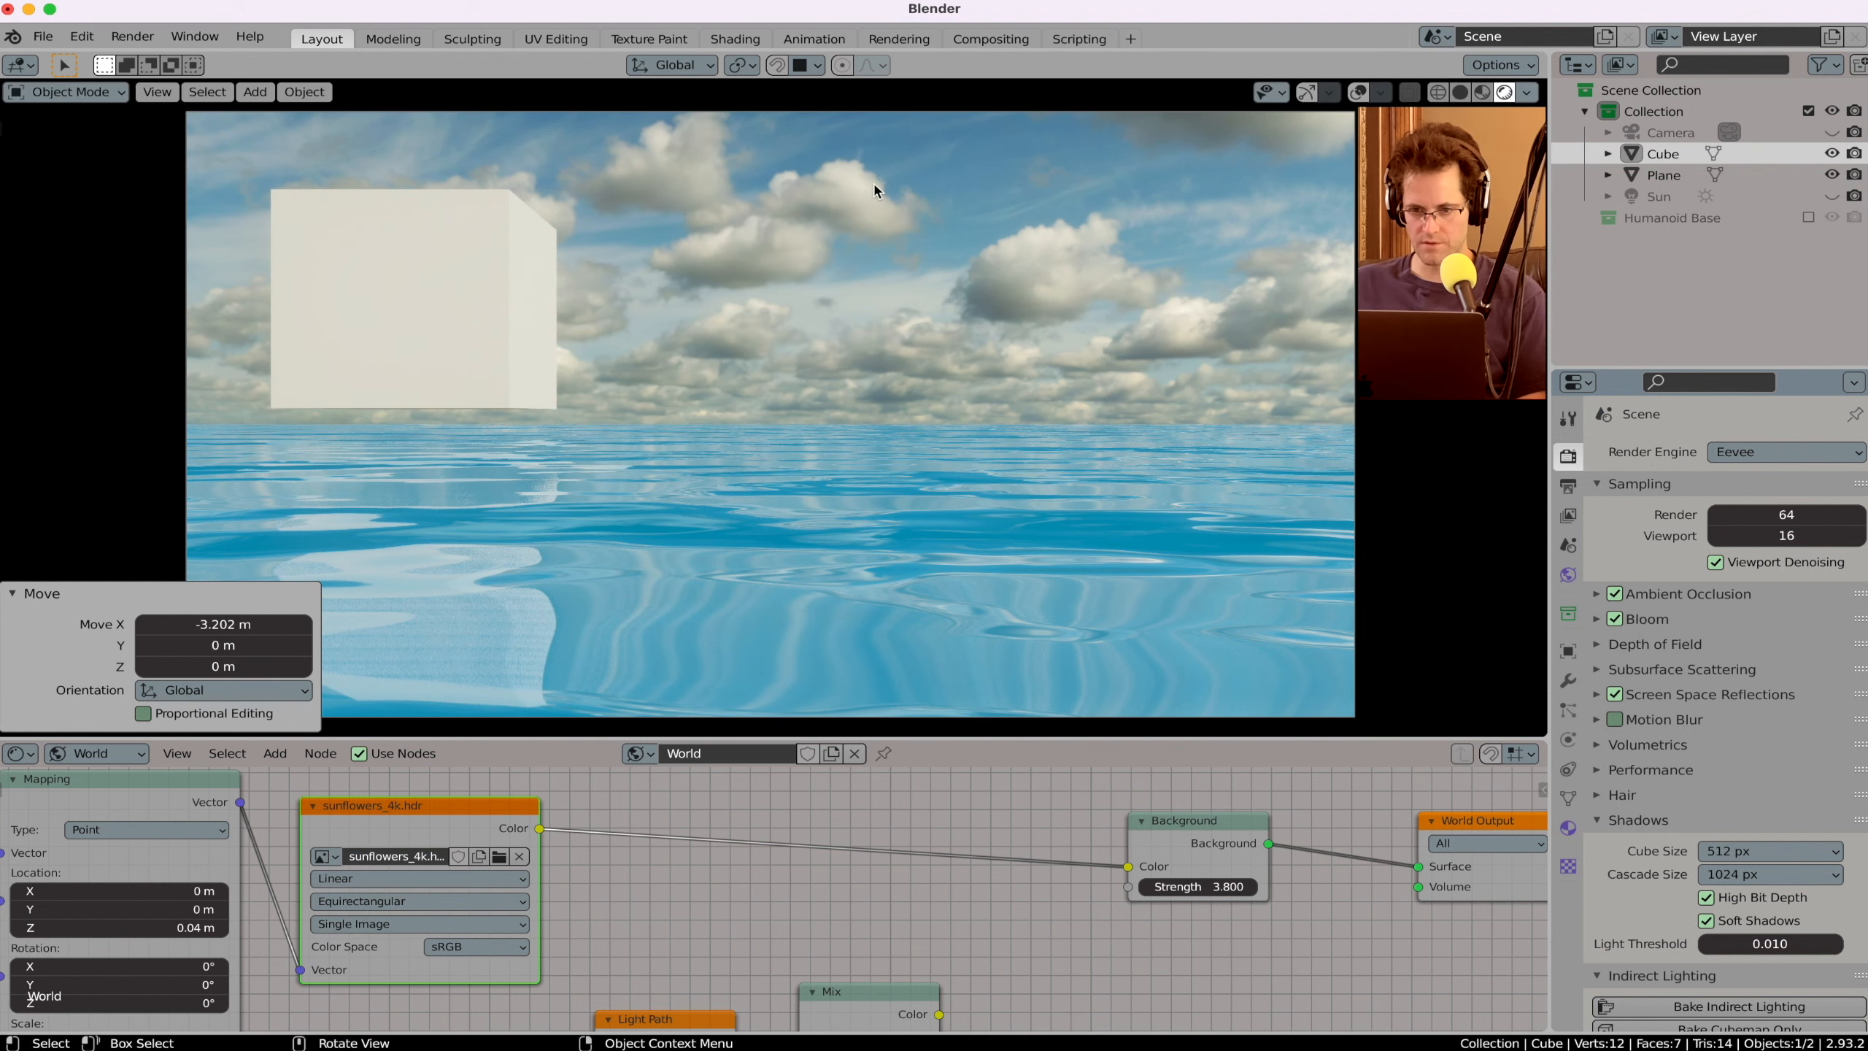
Step: Scale the cube to about 0.7 and rotate it freely by about 16° and 69° so a corner faces the camera
{"action": "key", "text": "s"}
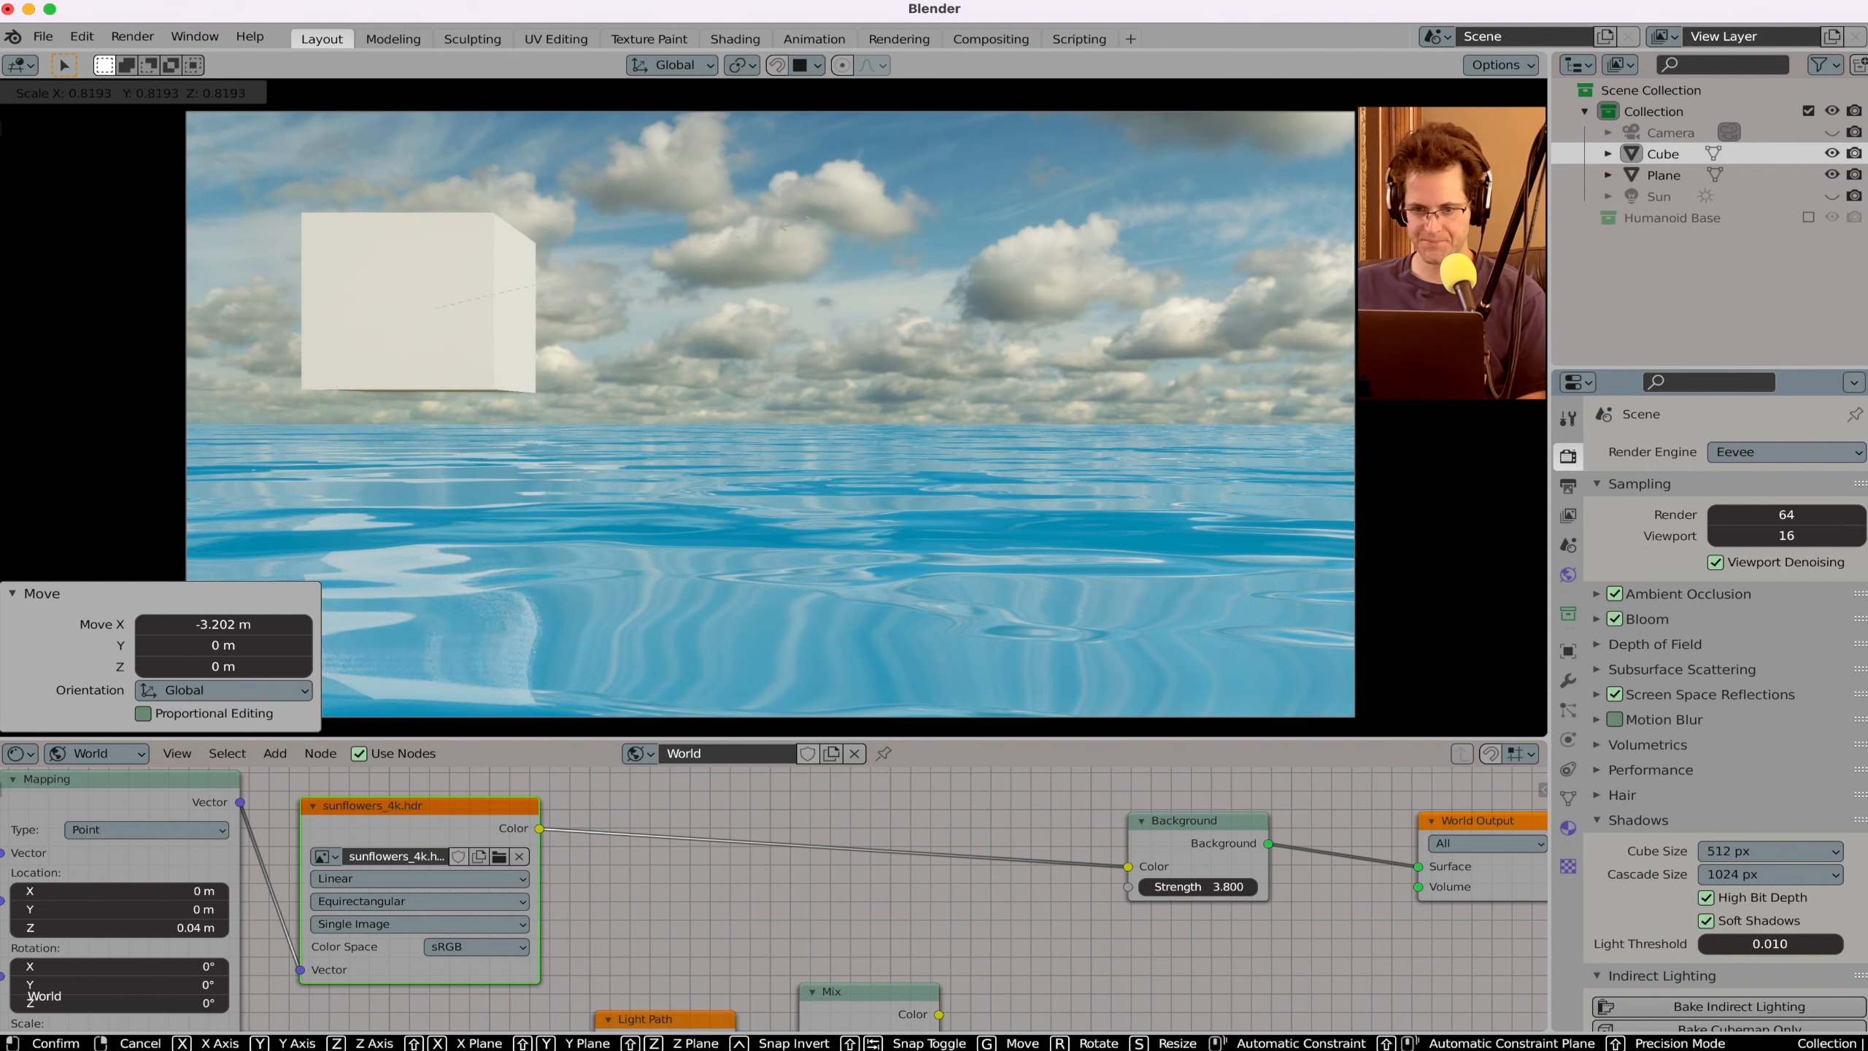
{"action": "left_click", "coordinate": [747, 257]}
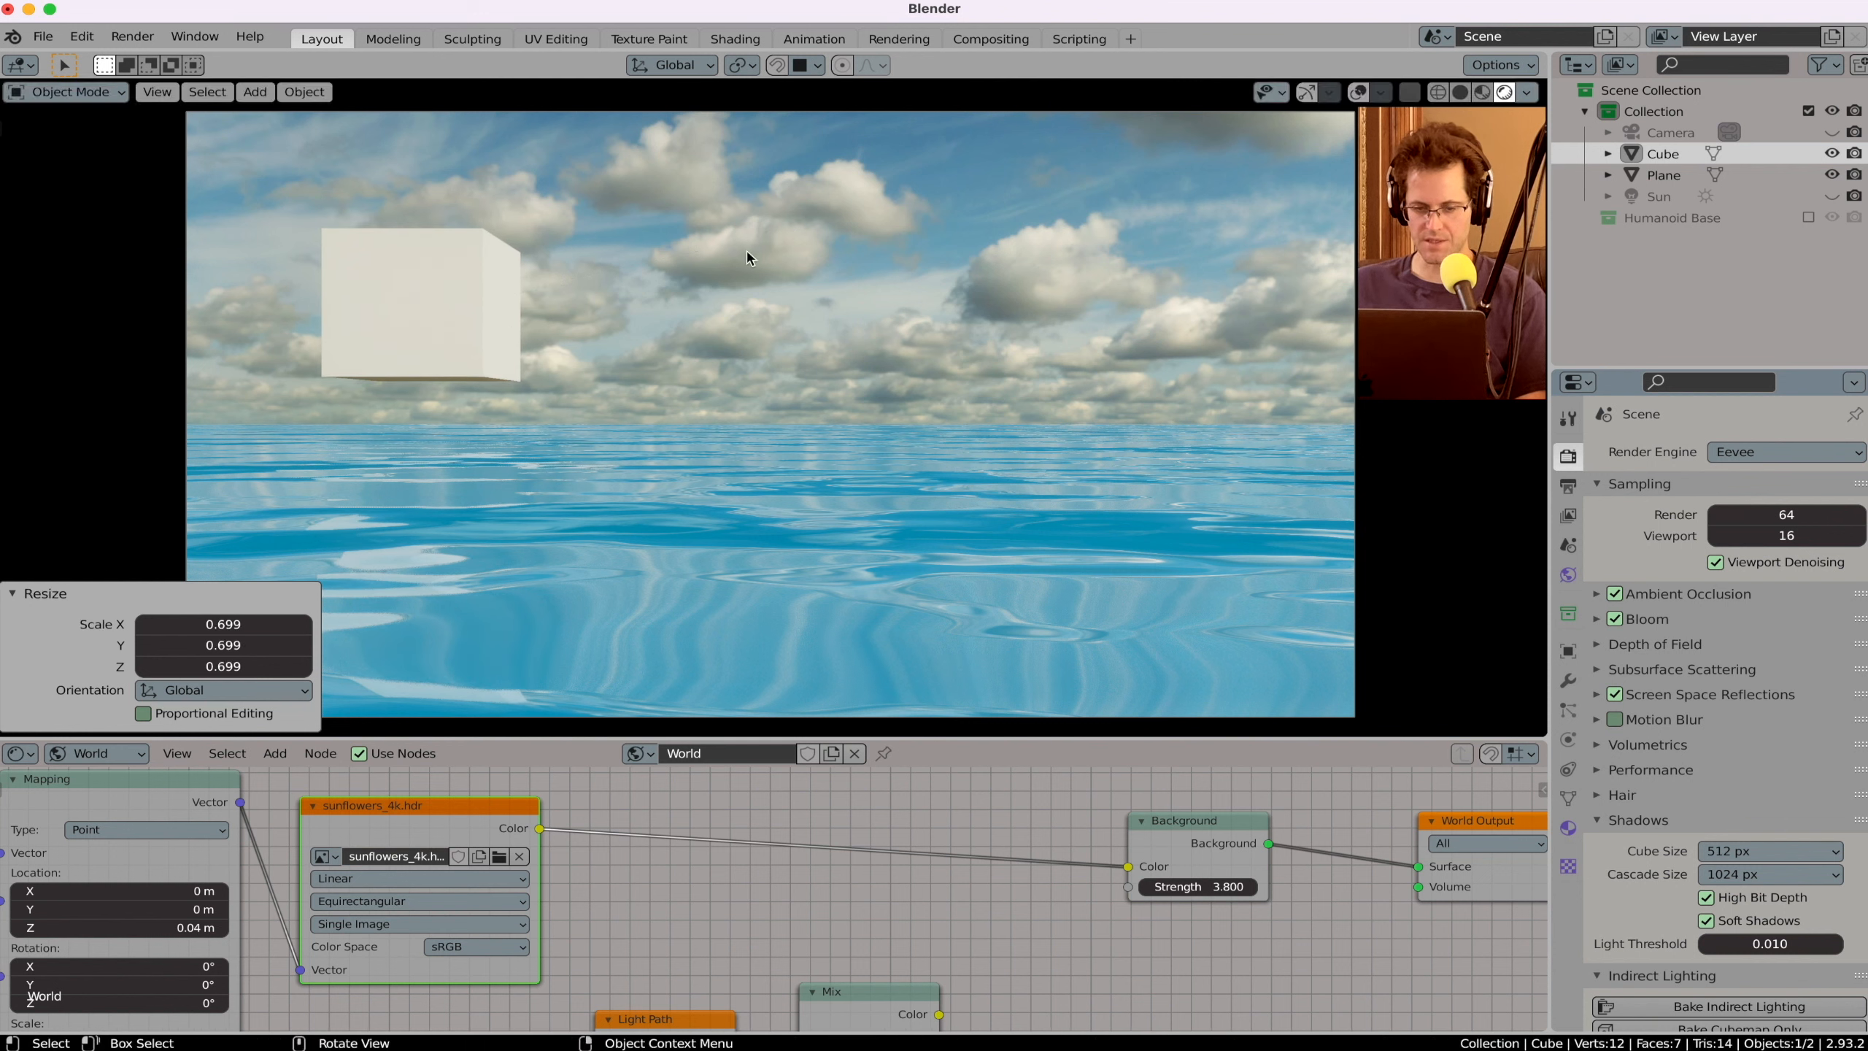
{"action": "key", "text": "r"}
{"action": "key", "text": "r"}
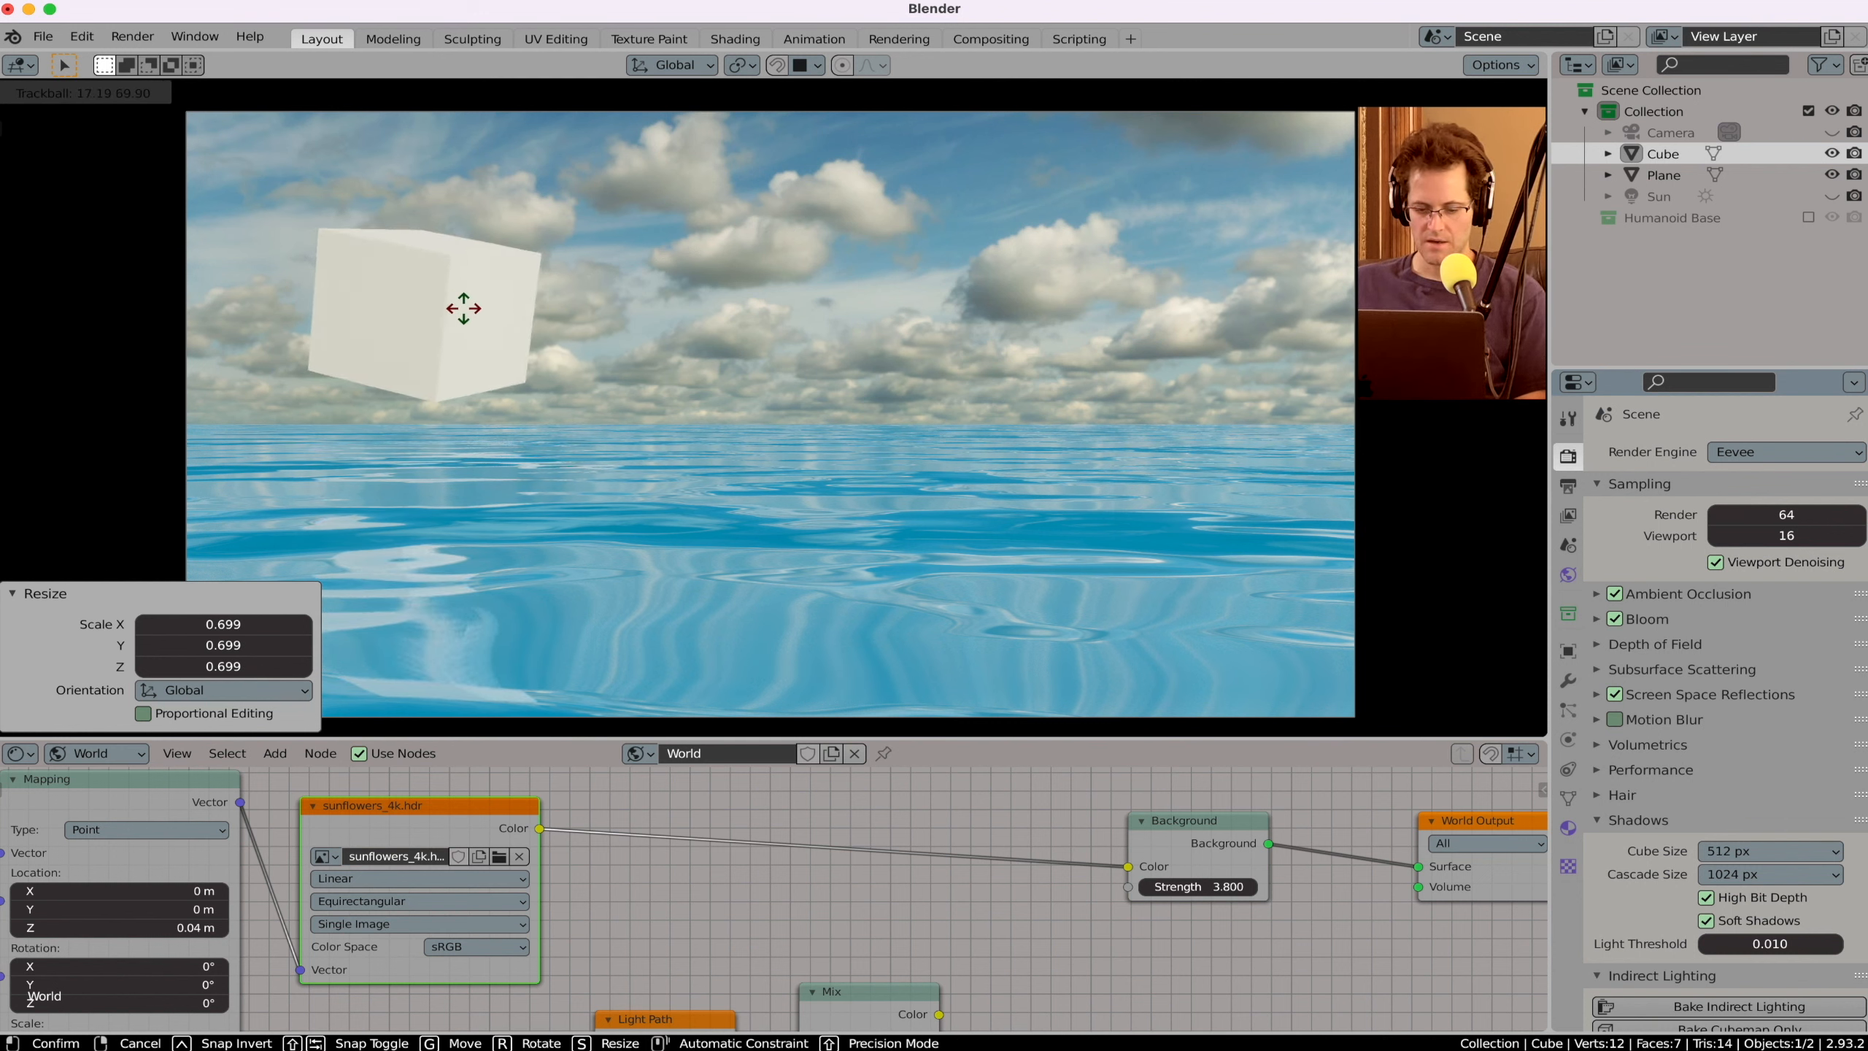
{"action": "left_click", "coordinate": [467, 309]}
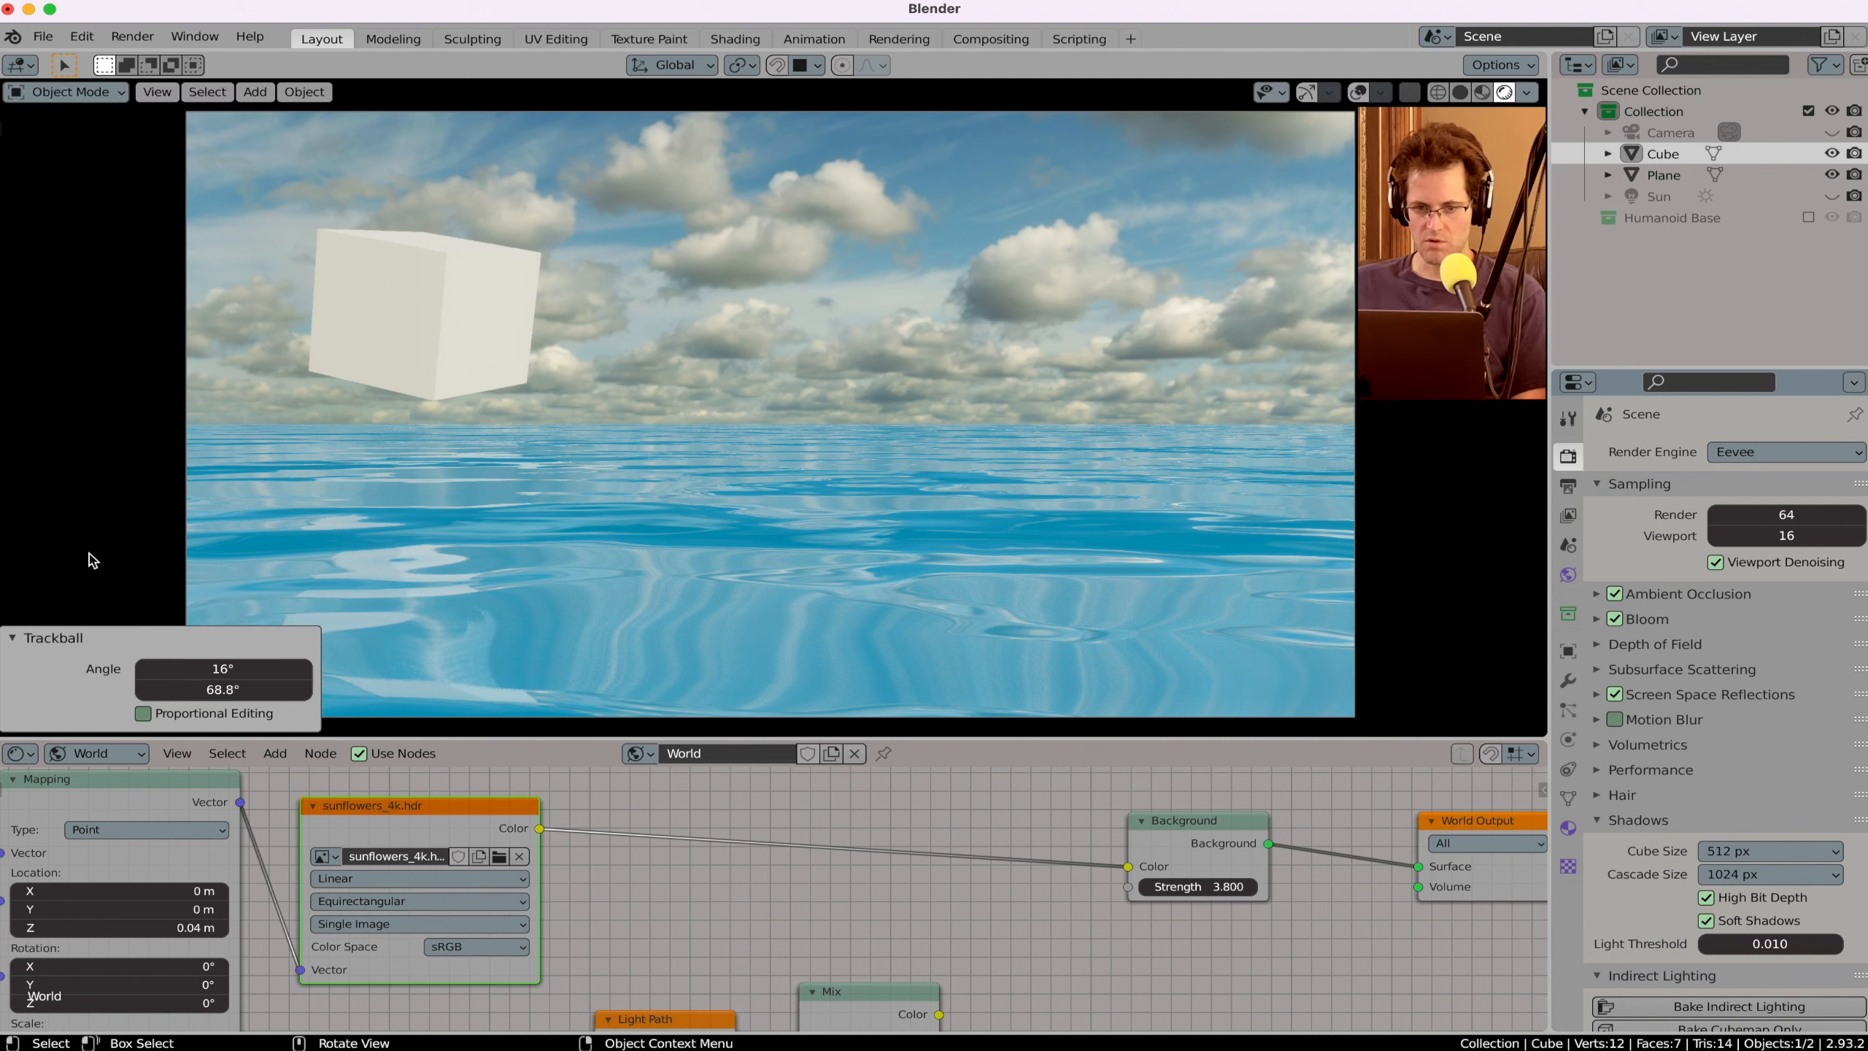
{"action": "left_click", "coordinate": [14, 639]}
Step: Switch the Shader Editor to Object shading and give the cube a new material with a saturated red Base Color
{"action": "left_click", "coordinate": [87, 754]}
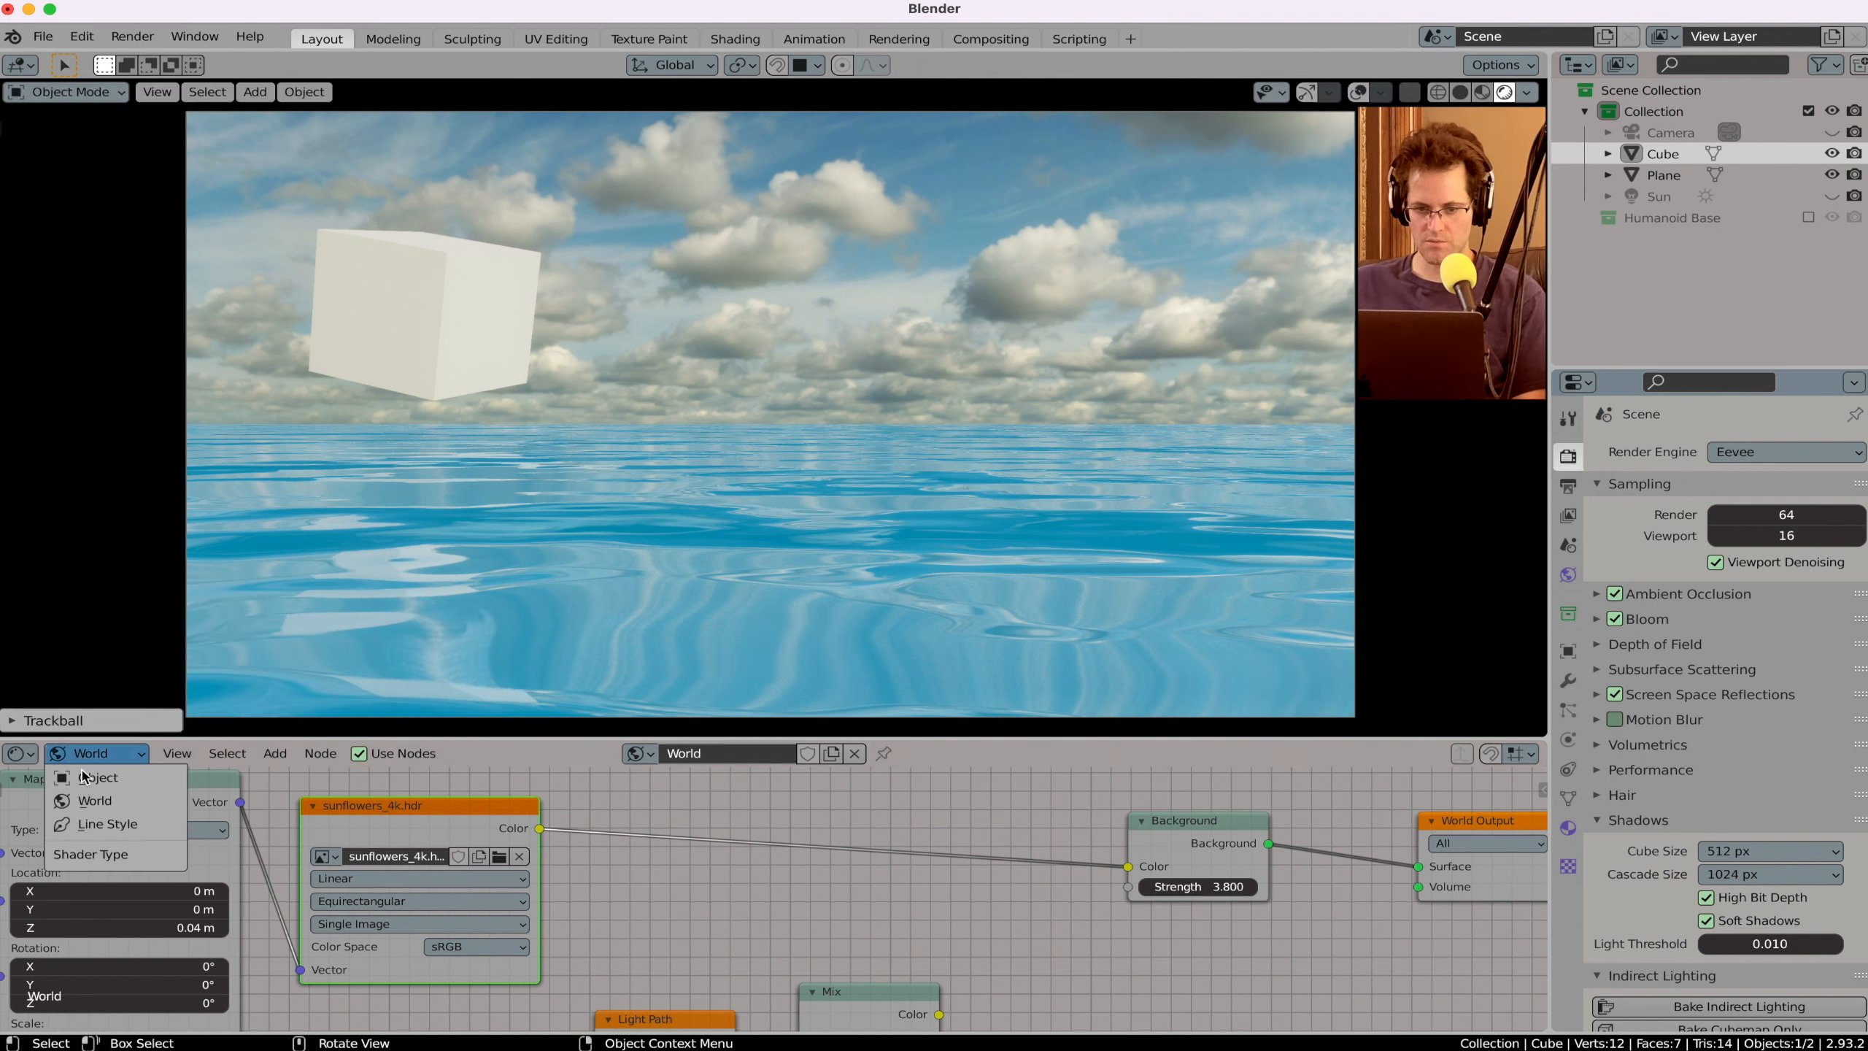
{"action": "left_click", "coordinate": [84, 778]}
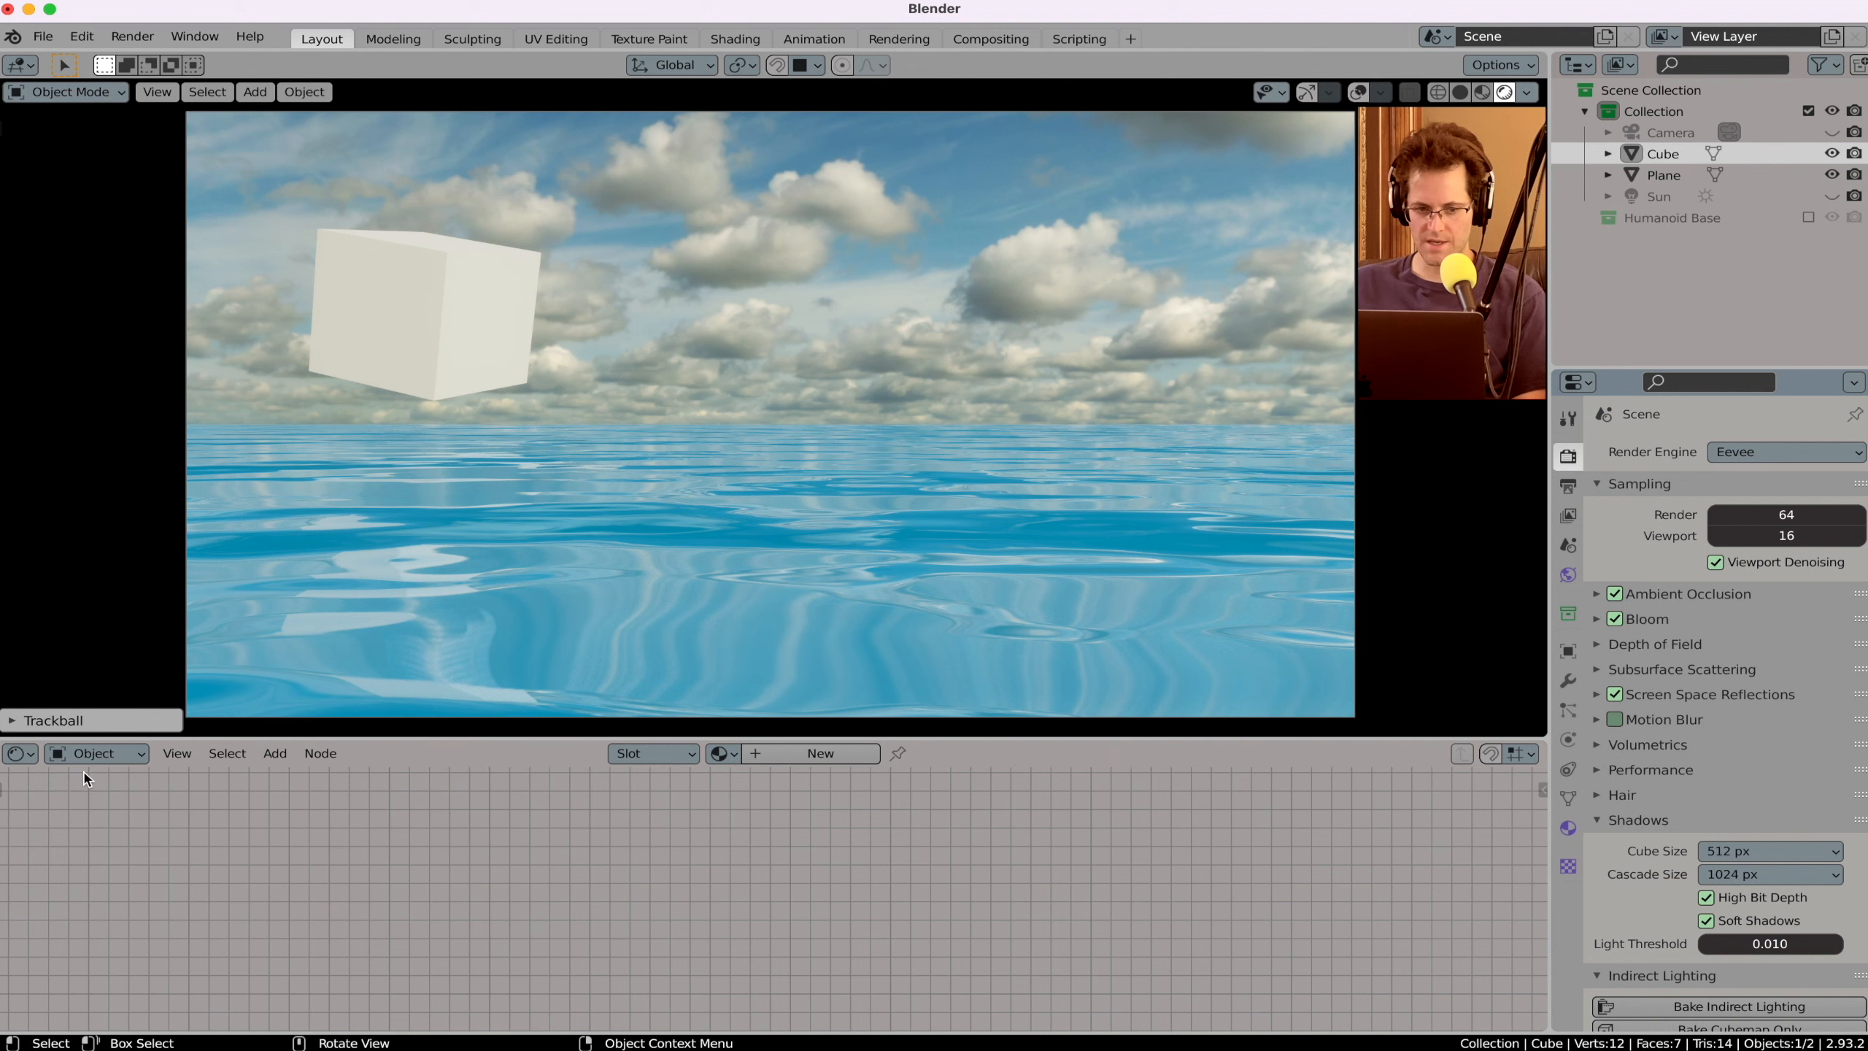
{"action": "left_click", "coordinate": [859, 764]}
{"action": "middle_click_drag", "start_coordinate": [507, 927], "coordinate": [670, 898]}
{"action": "left_click", "coordinate": [819, 838]}
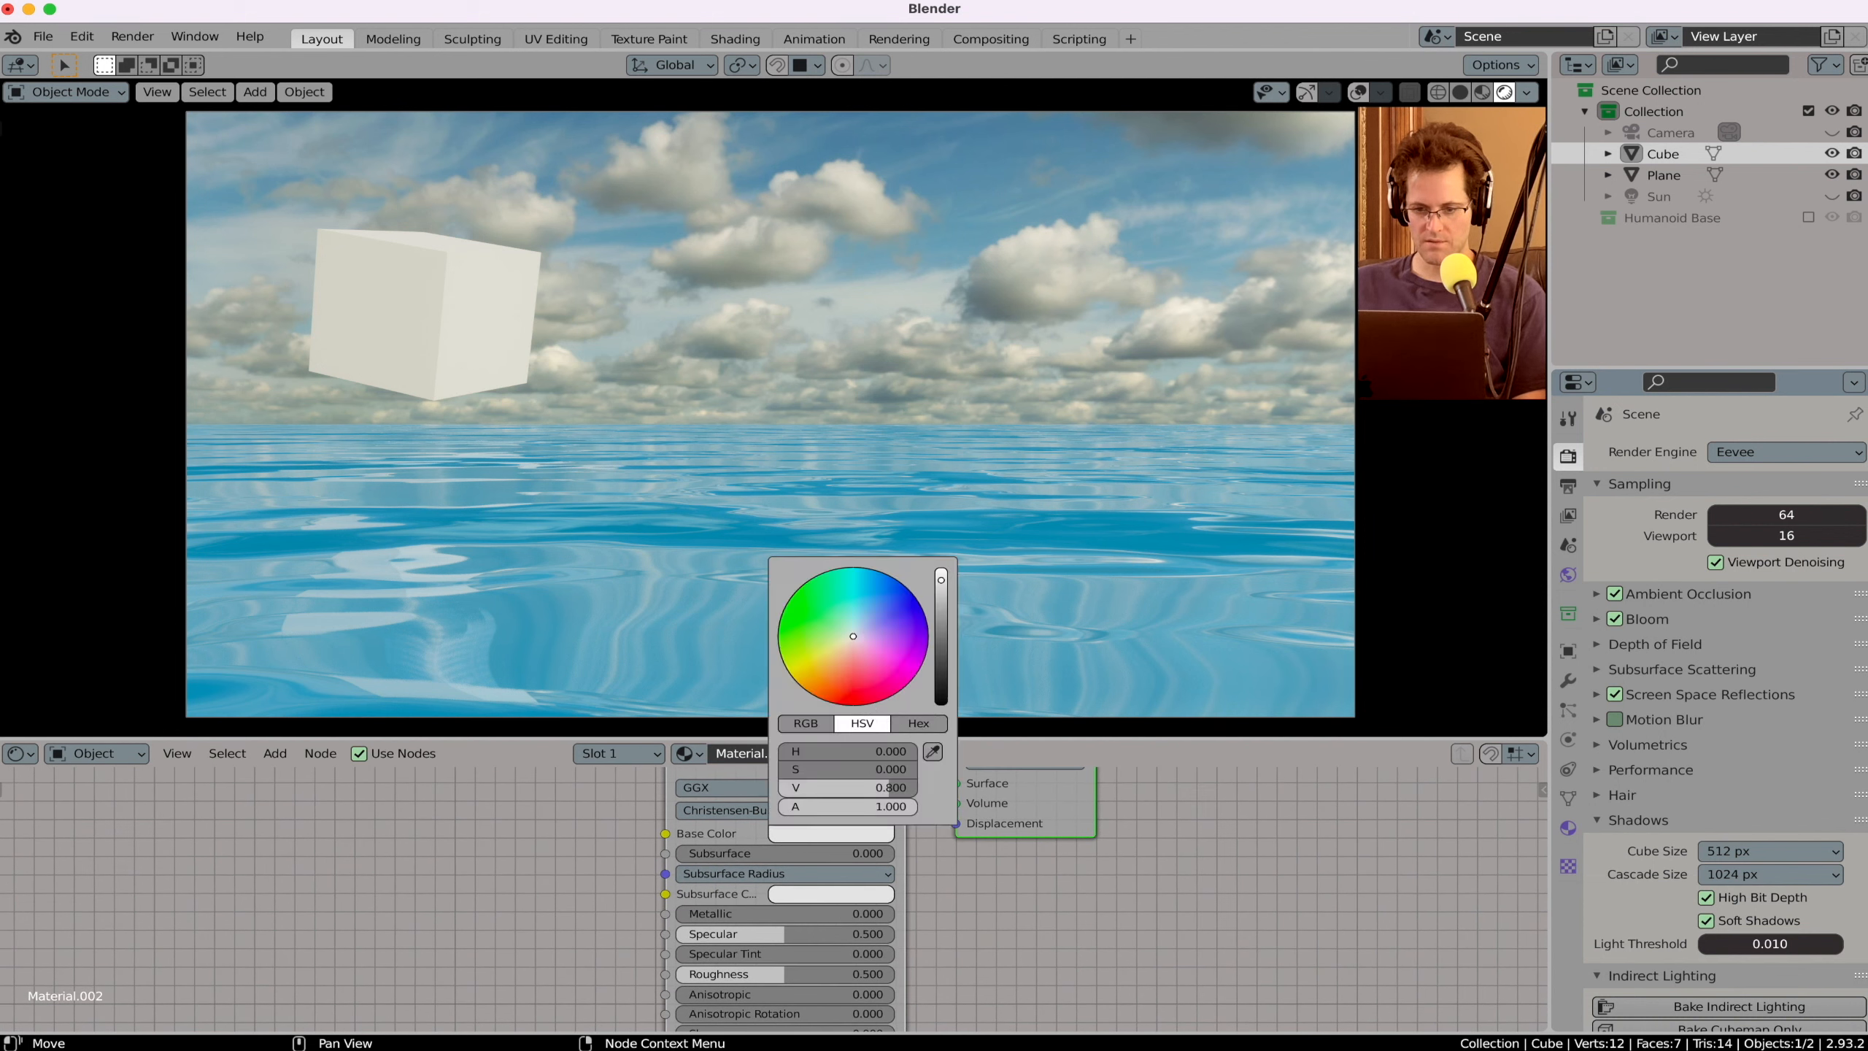
{"action": "left_click", "coordinate": [857, 698]}
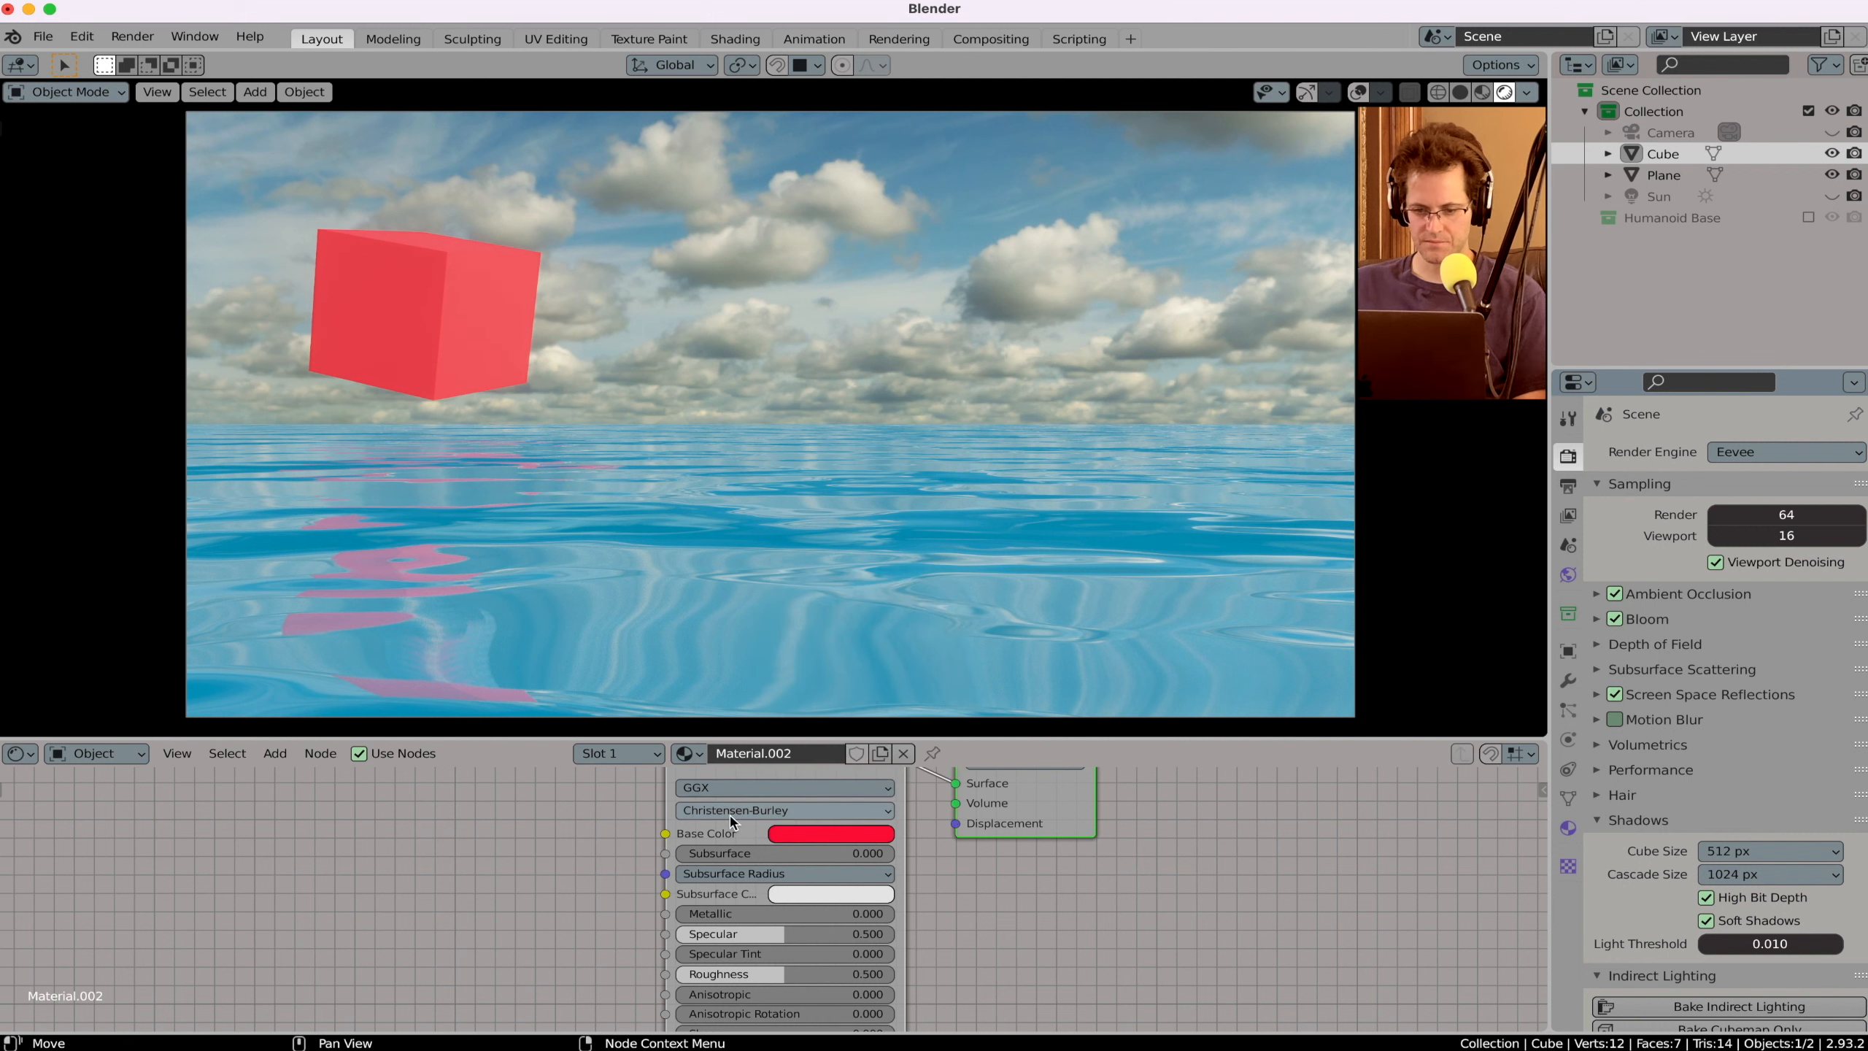
Step: Set the cube material's Metallic to 1.0 and Roughness to 0.1, and scale the cube down by a factor of about 0.62
{"action": "scroll", "coordinate": [732, 821], "scroll_direction": "down", "scroll_amount": 3}
{"action": "left_click", "coordinate": [730, 846]}
{"action": "left_click_drag", "start_coordinate": [730, 847], "coordinate": [940, 847]}
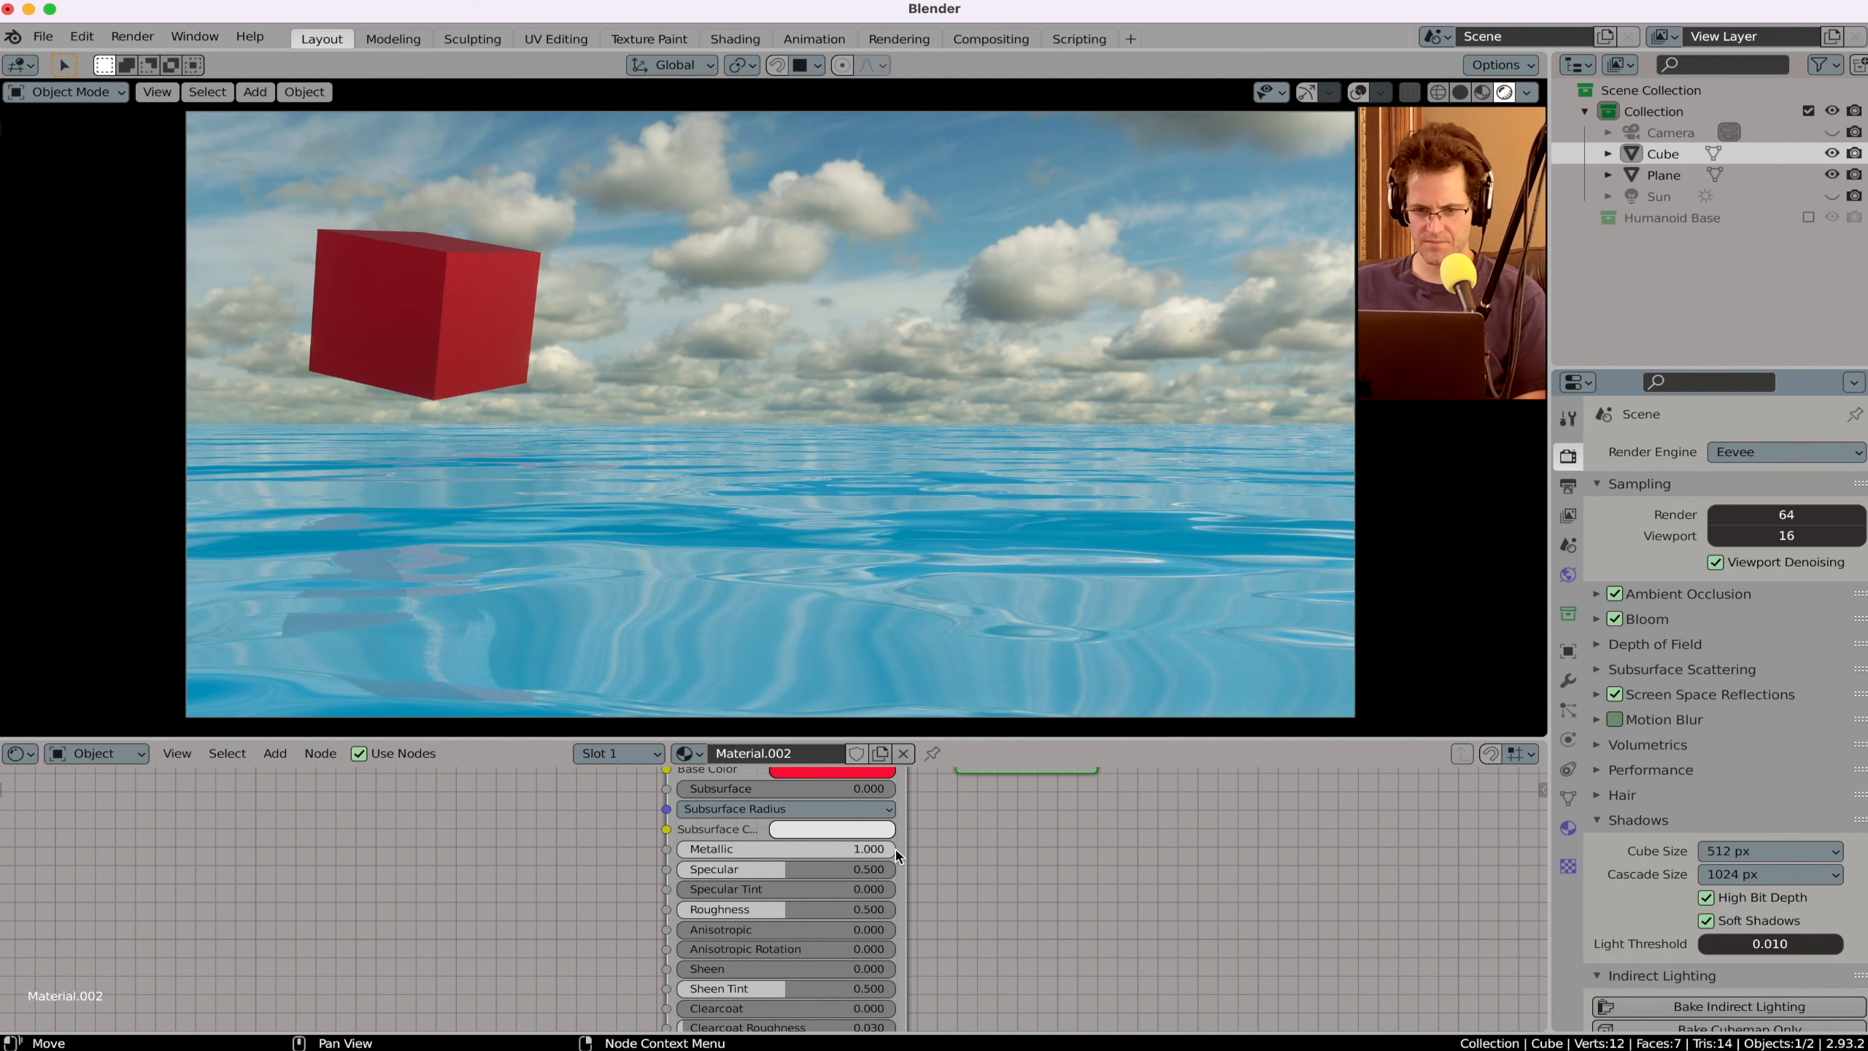
{"action": "scroll", "coordinate": [896, 855], "scroll_direction": "down", "scroll_amount": 3}
{"action": "left_click_drag", "start_coordinate": [845, 843], "coordinate": [735, 844]}
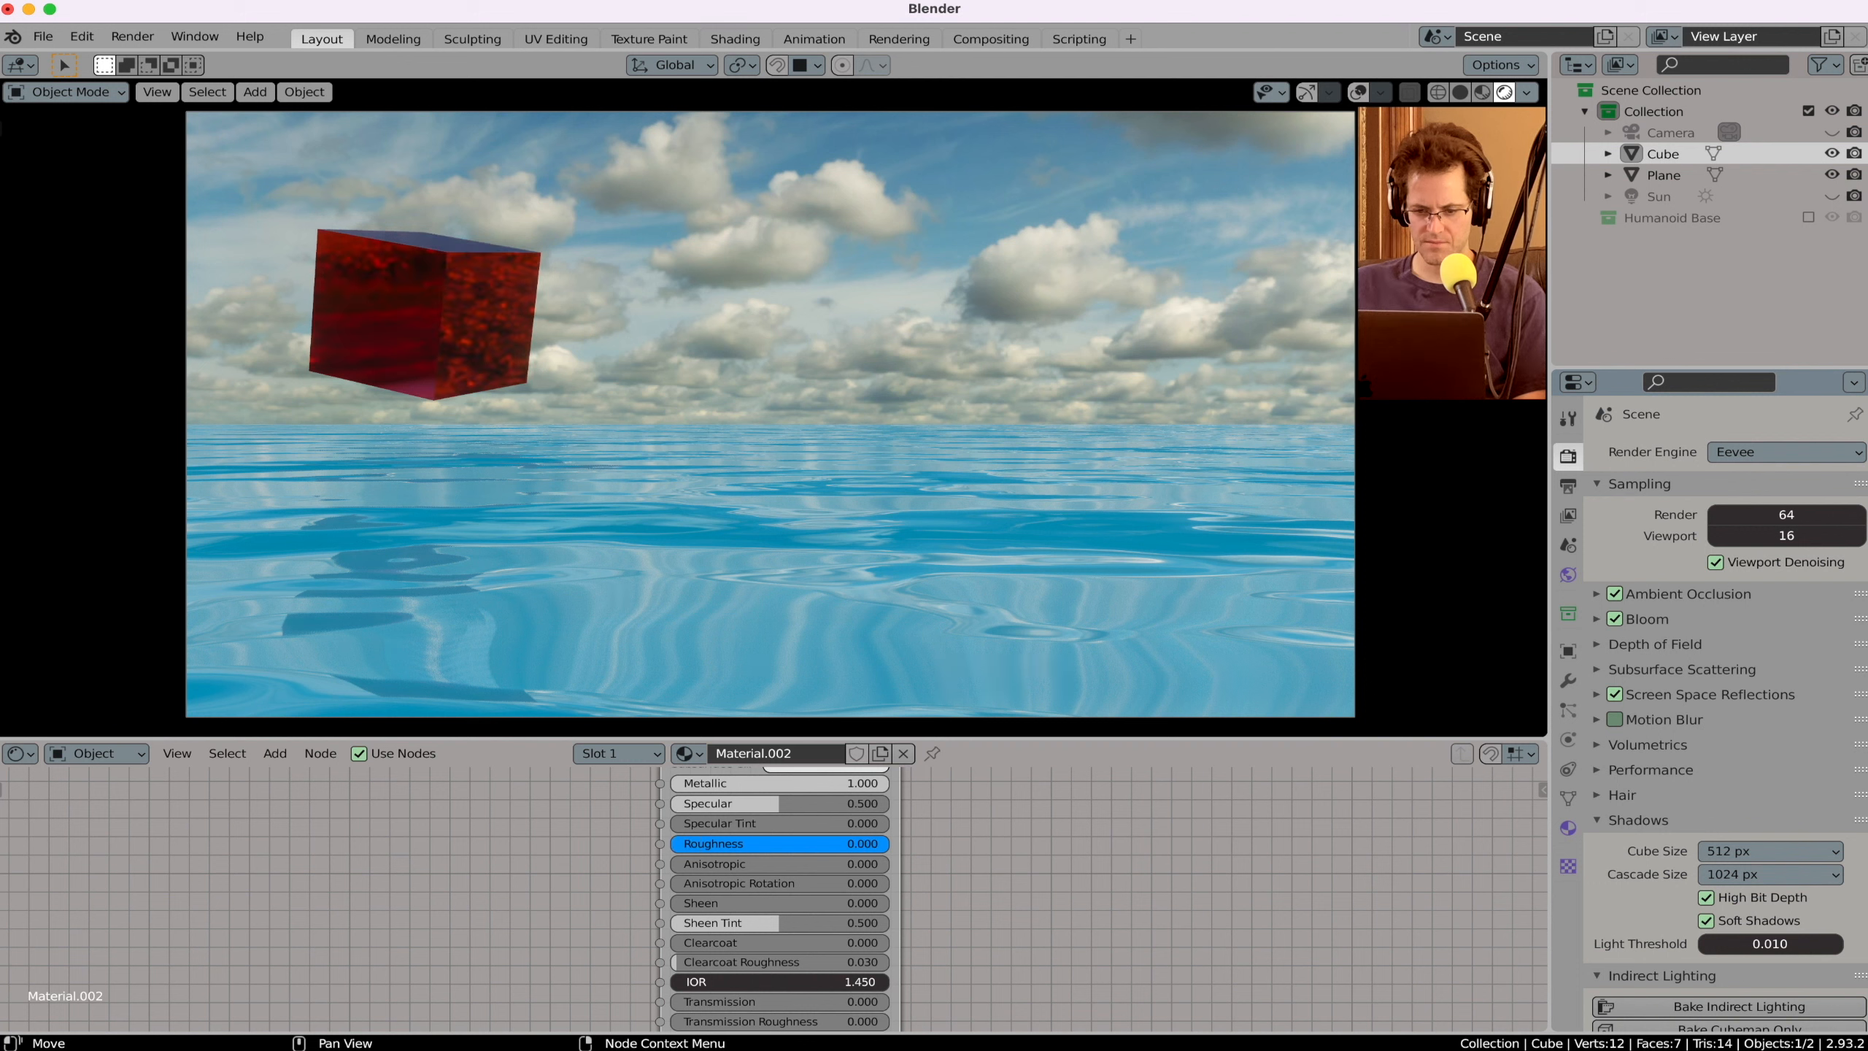
{"action": "left_click", "coordinate": [681, 845]}
{"action": "type", "text": "0.1"}
{"action": "key", "text": "Return"}
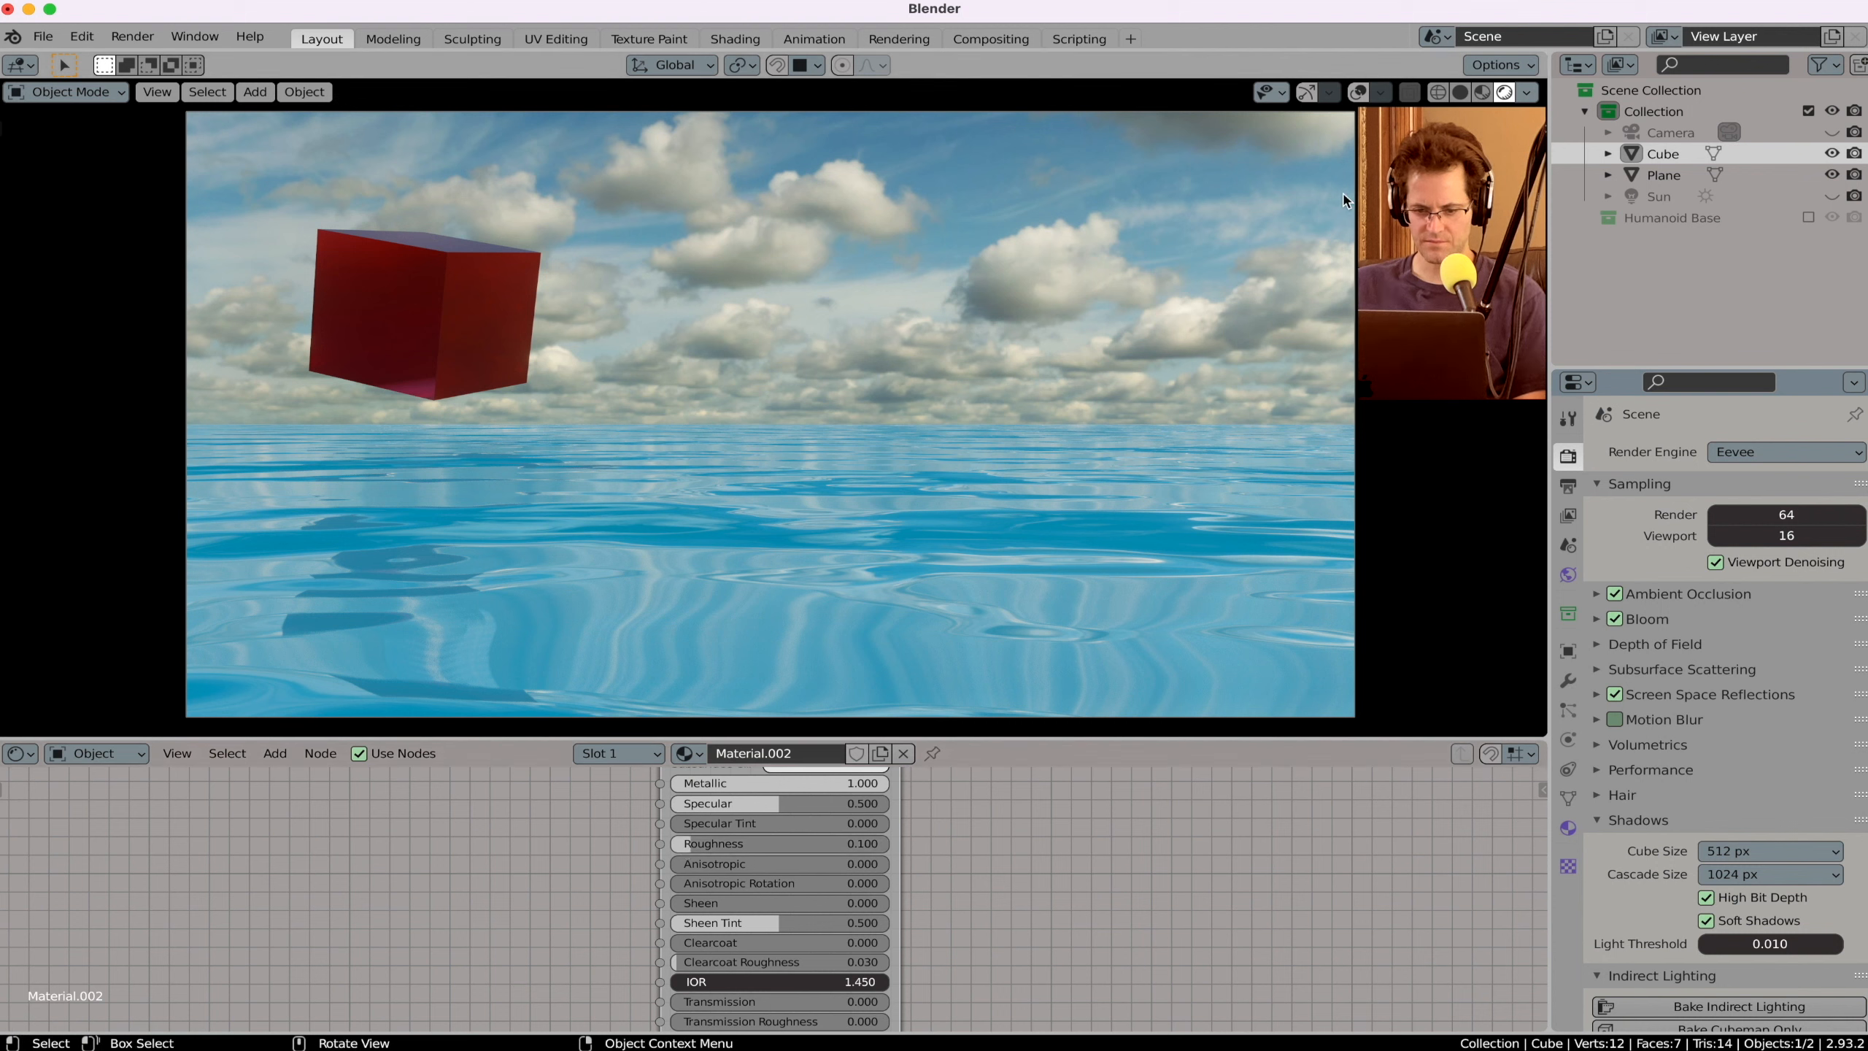
{"action": "key", "text": "s"}
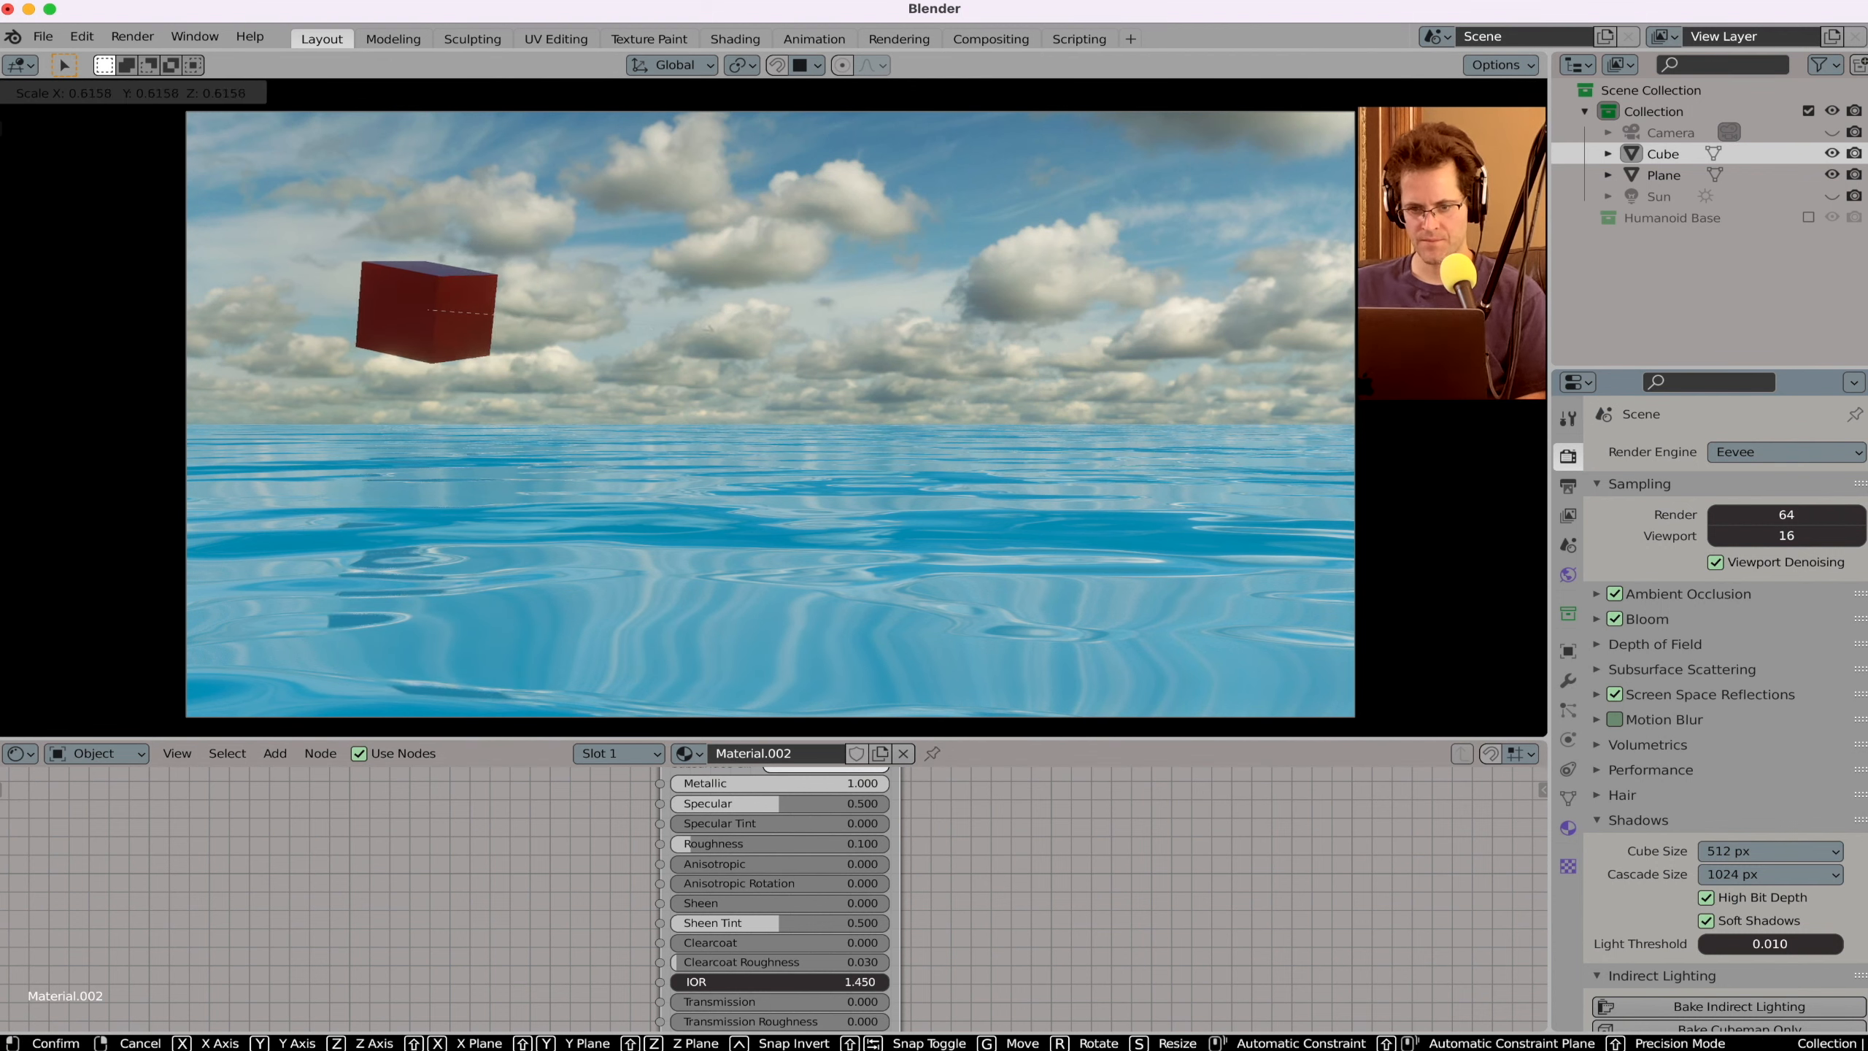
{"action": "left_click", "coordinate": [697, 335]}
Step: Add a UV sphere, move it above the water on the opposite side from the cube, and shade it smooth
{"action": "key", "text": "shift+a"}
{"action": "mouse_move", "coordinate": [779, 401]}
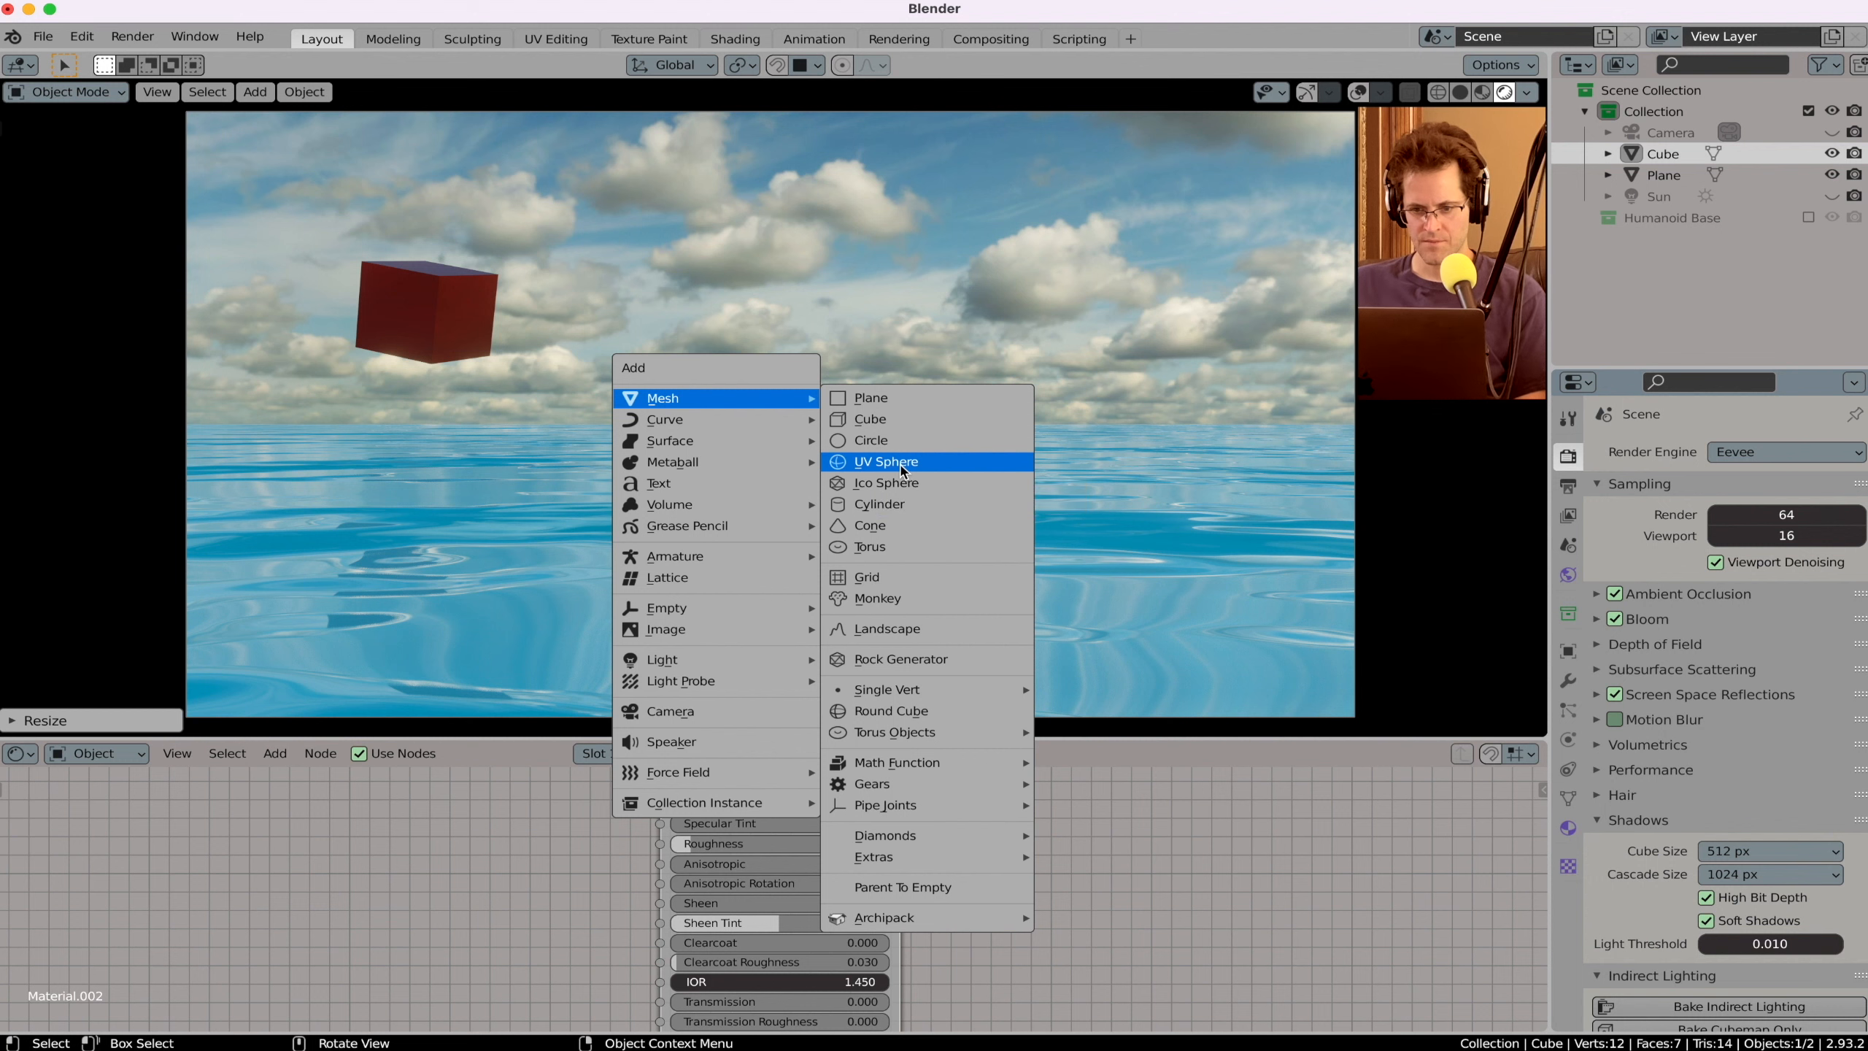
{"action": "left_click", "coordinate": [902, 466]}
{"action": "key", "text": "g"}
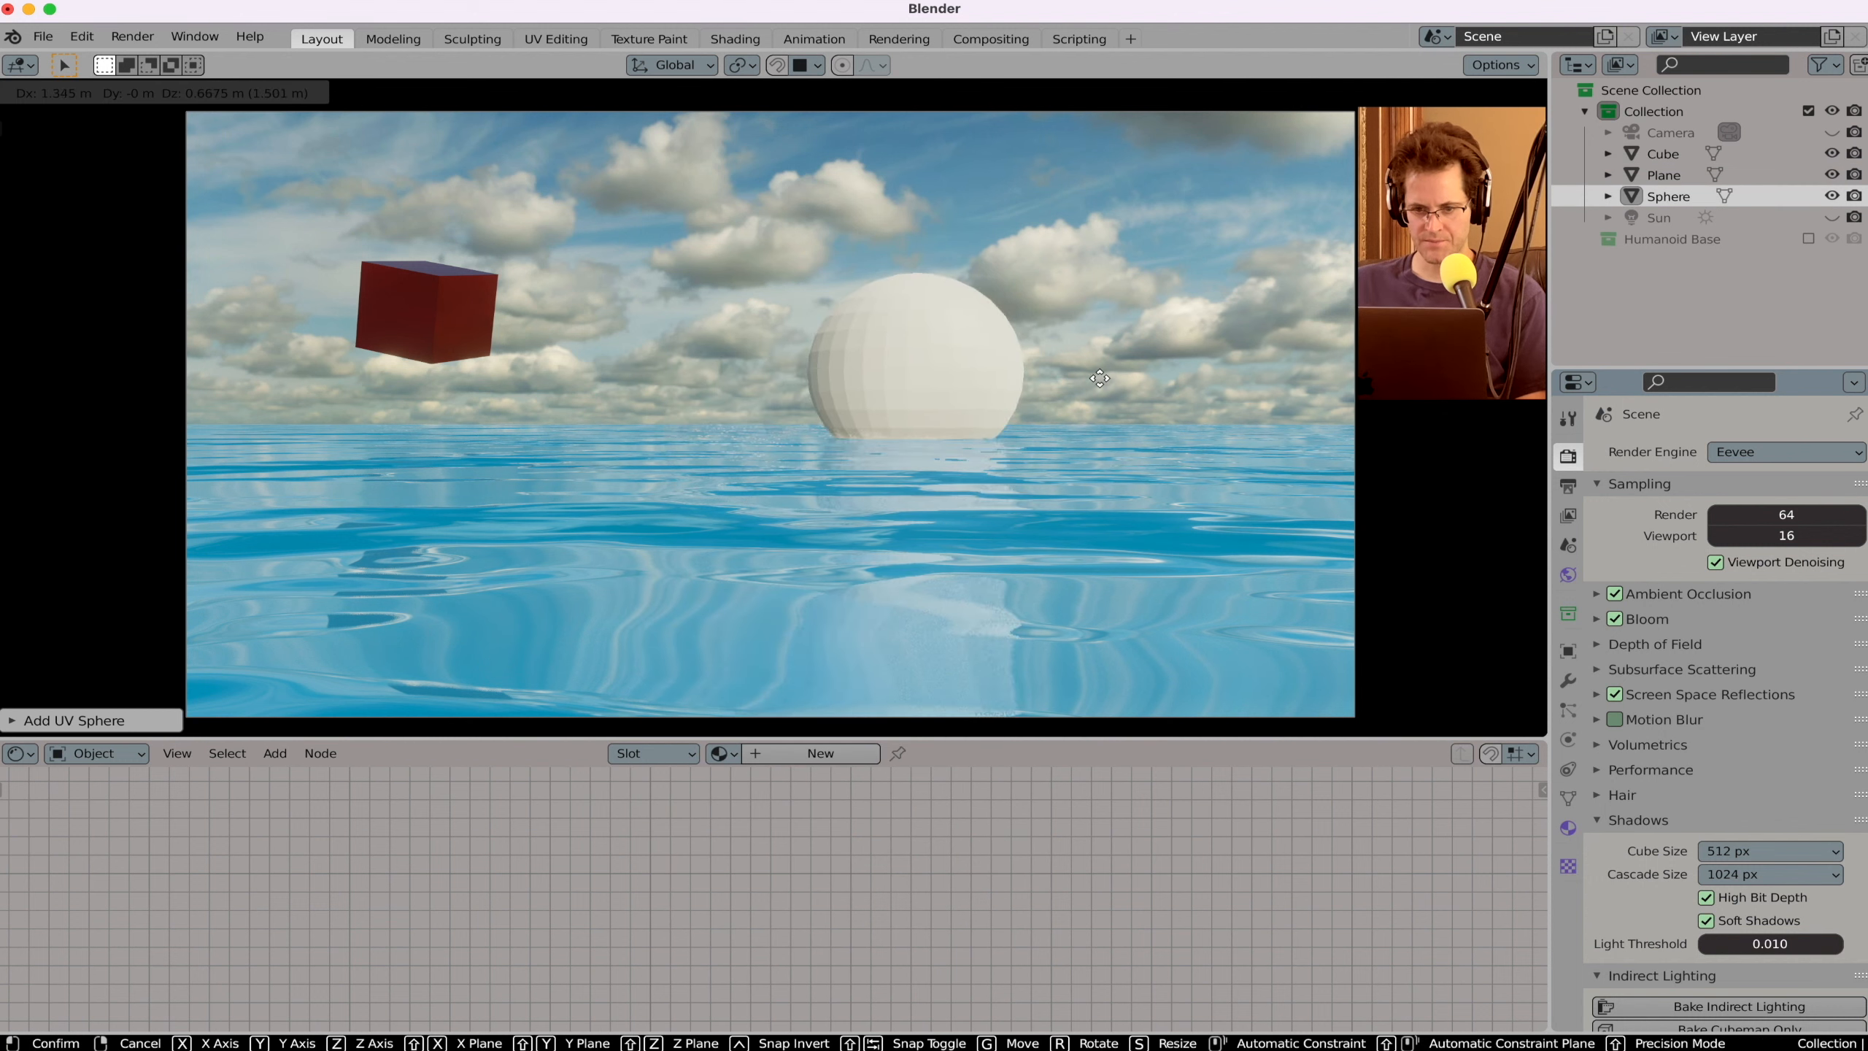
{"action": "left_click", "coordinate": [1280, 349]}
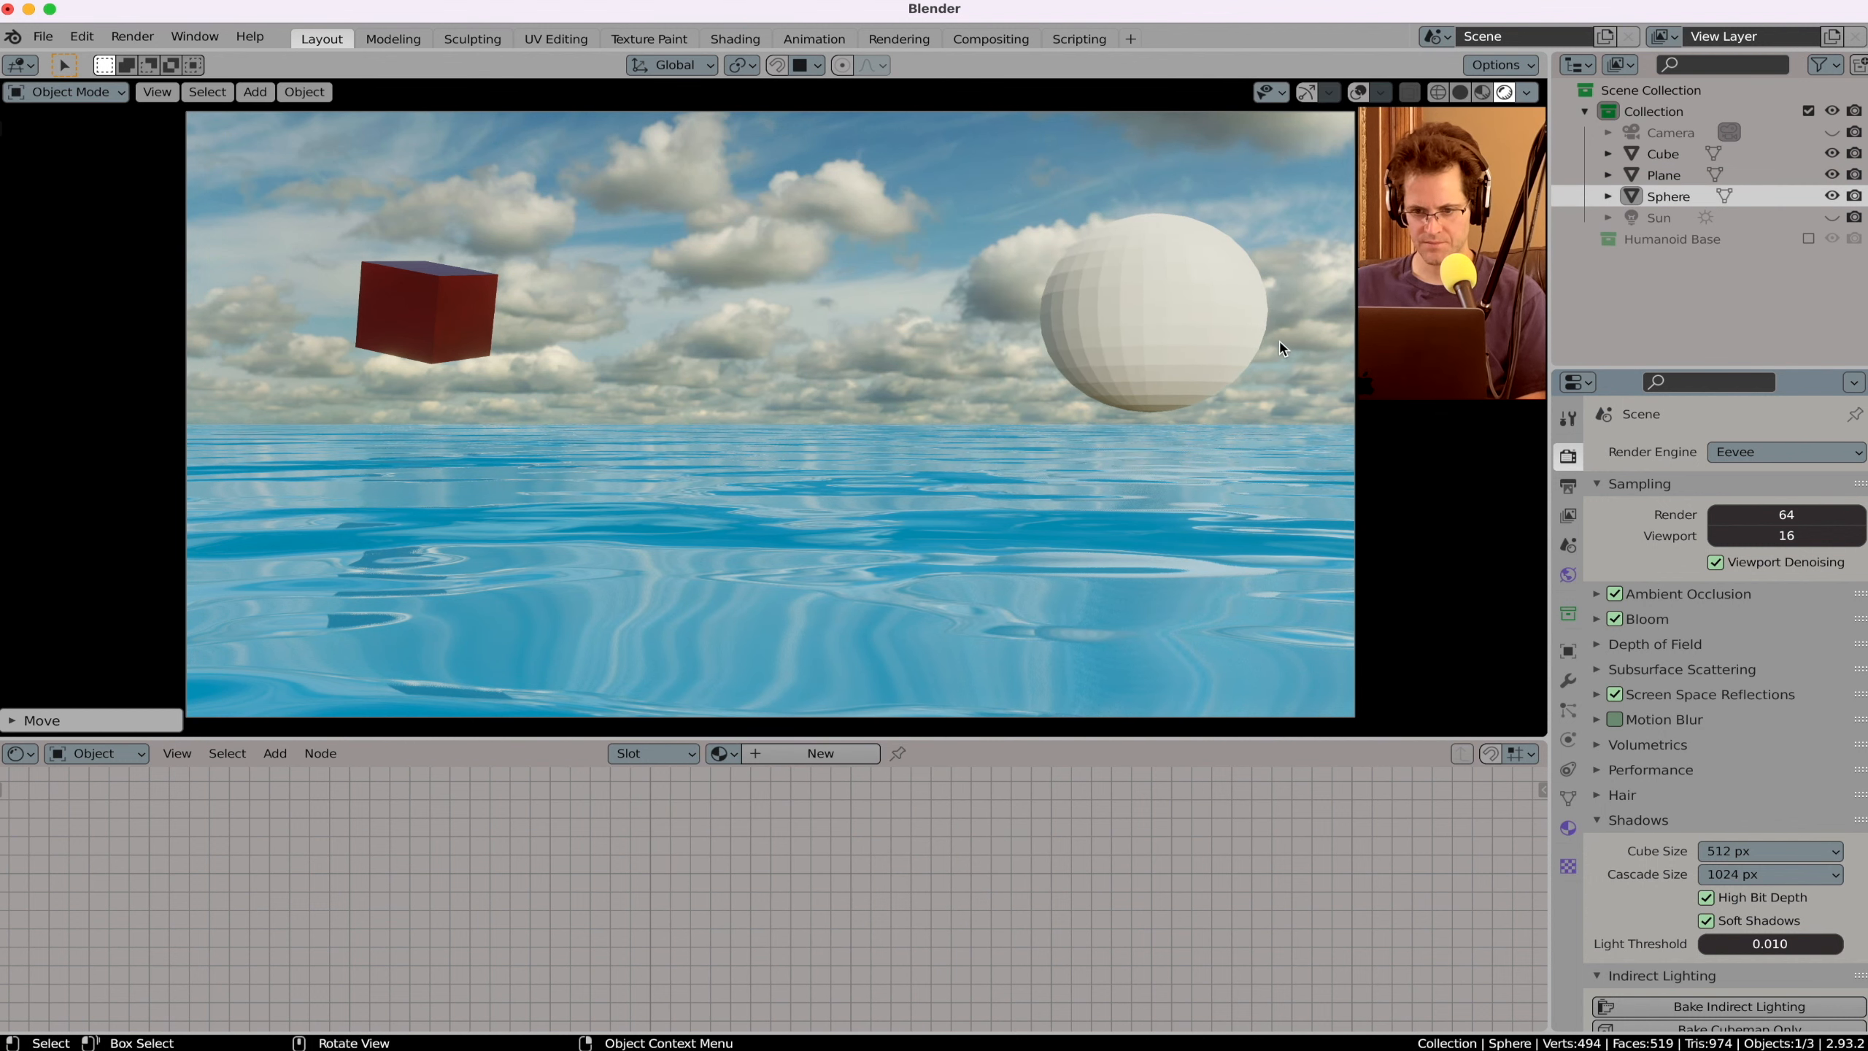
{"action": "right_click", "coordinate": [1169, 257]}
{"action": "left_click", "coordinate": [1170, 263]}
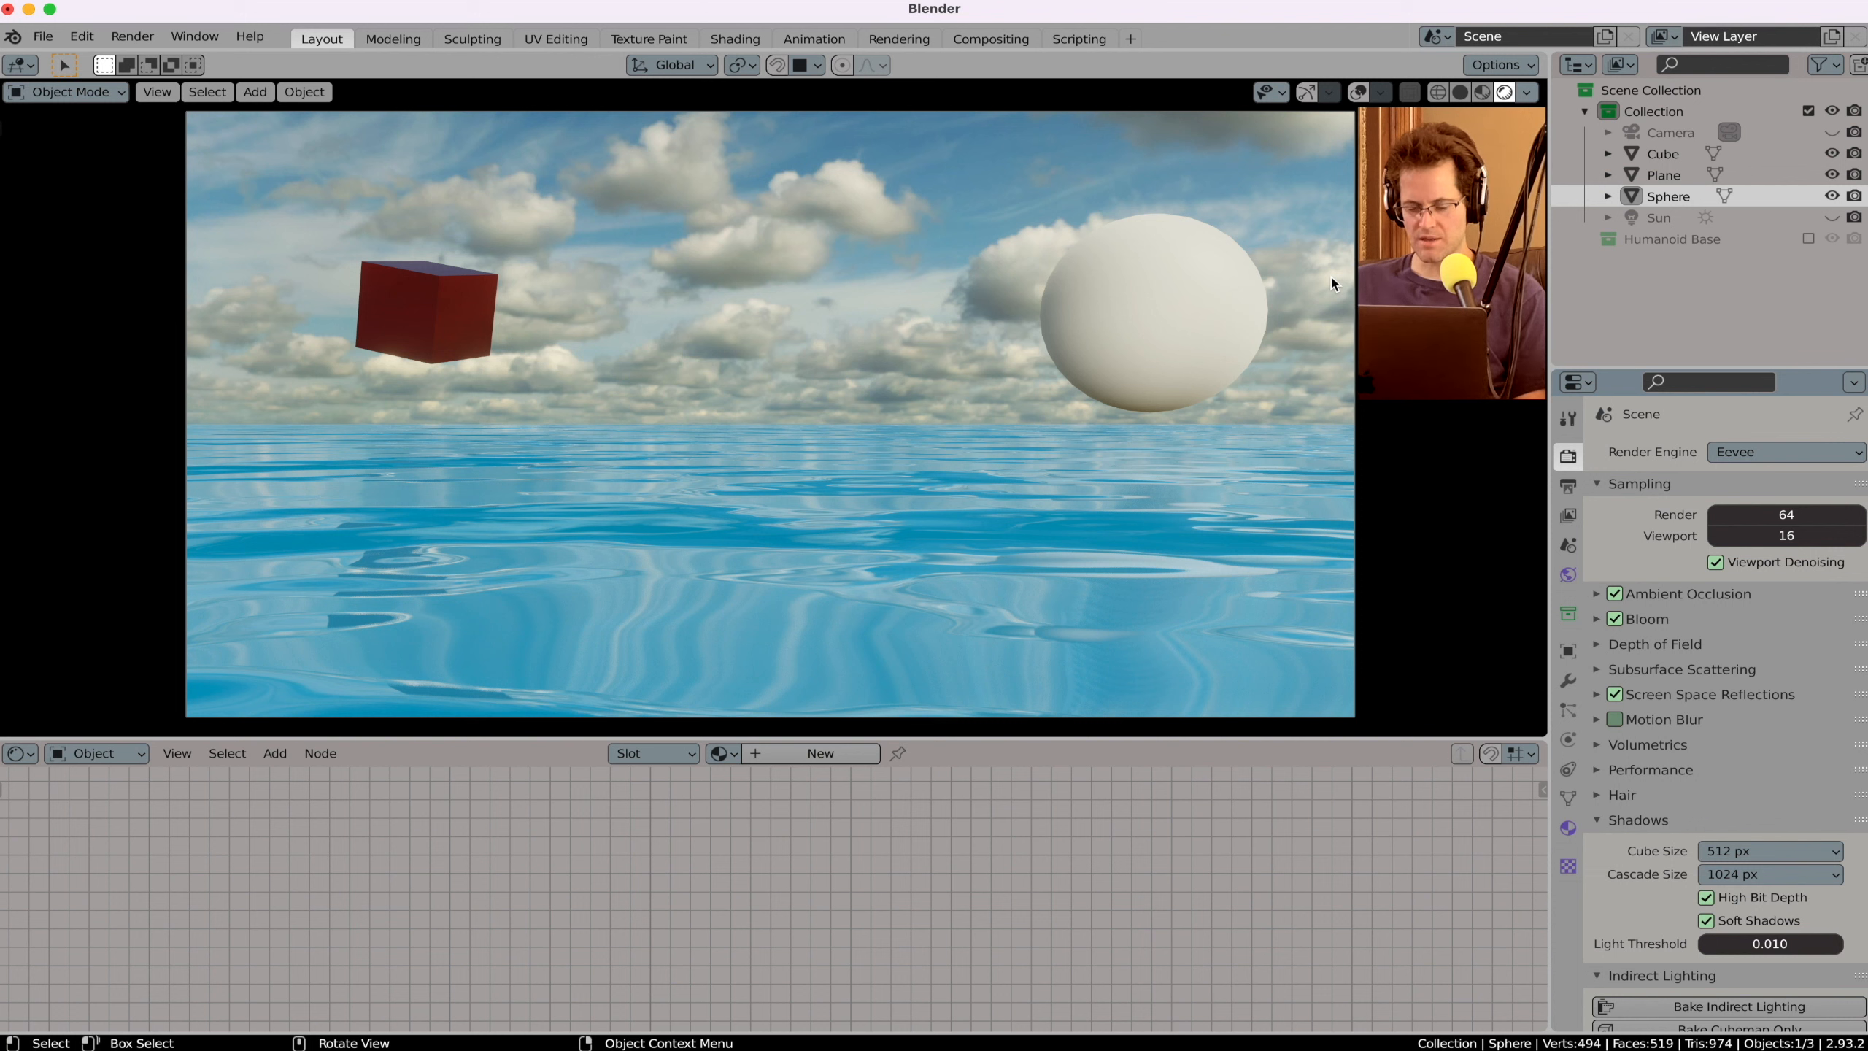
Step: Give the sphere a new material with a green Base Color (H 0.339, S 0.961) and a Roughness of about 0.023
{"action": "left_click", "coordinate": [800, 753]}
{"action": "scroll", "coordinate": [765, 847], "scroll_direction": "down", "scroll_amount": 3}
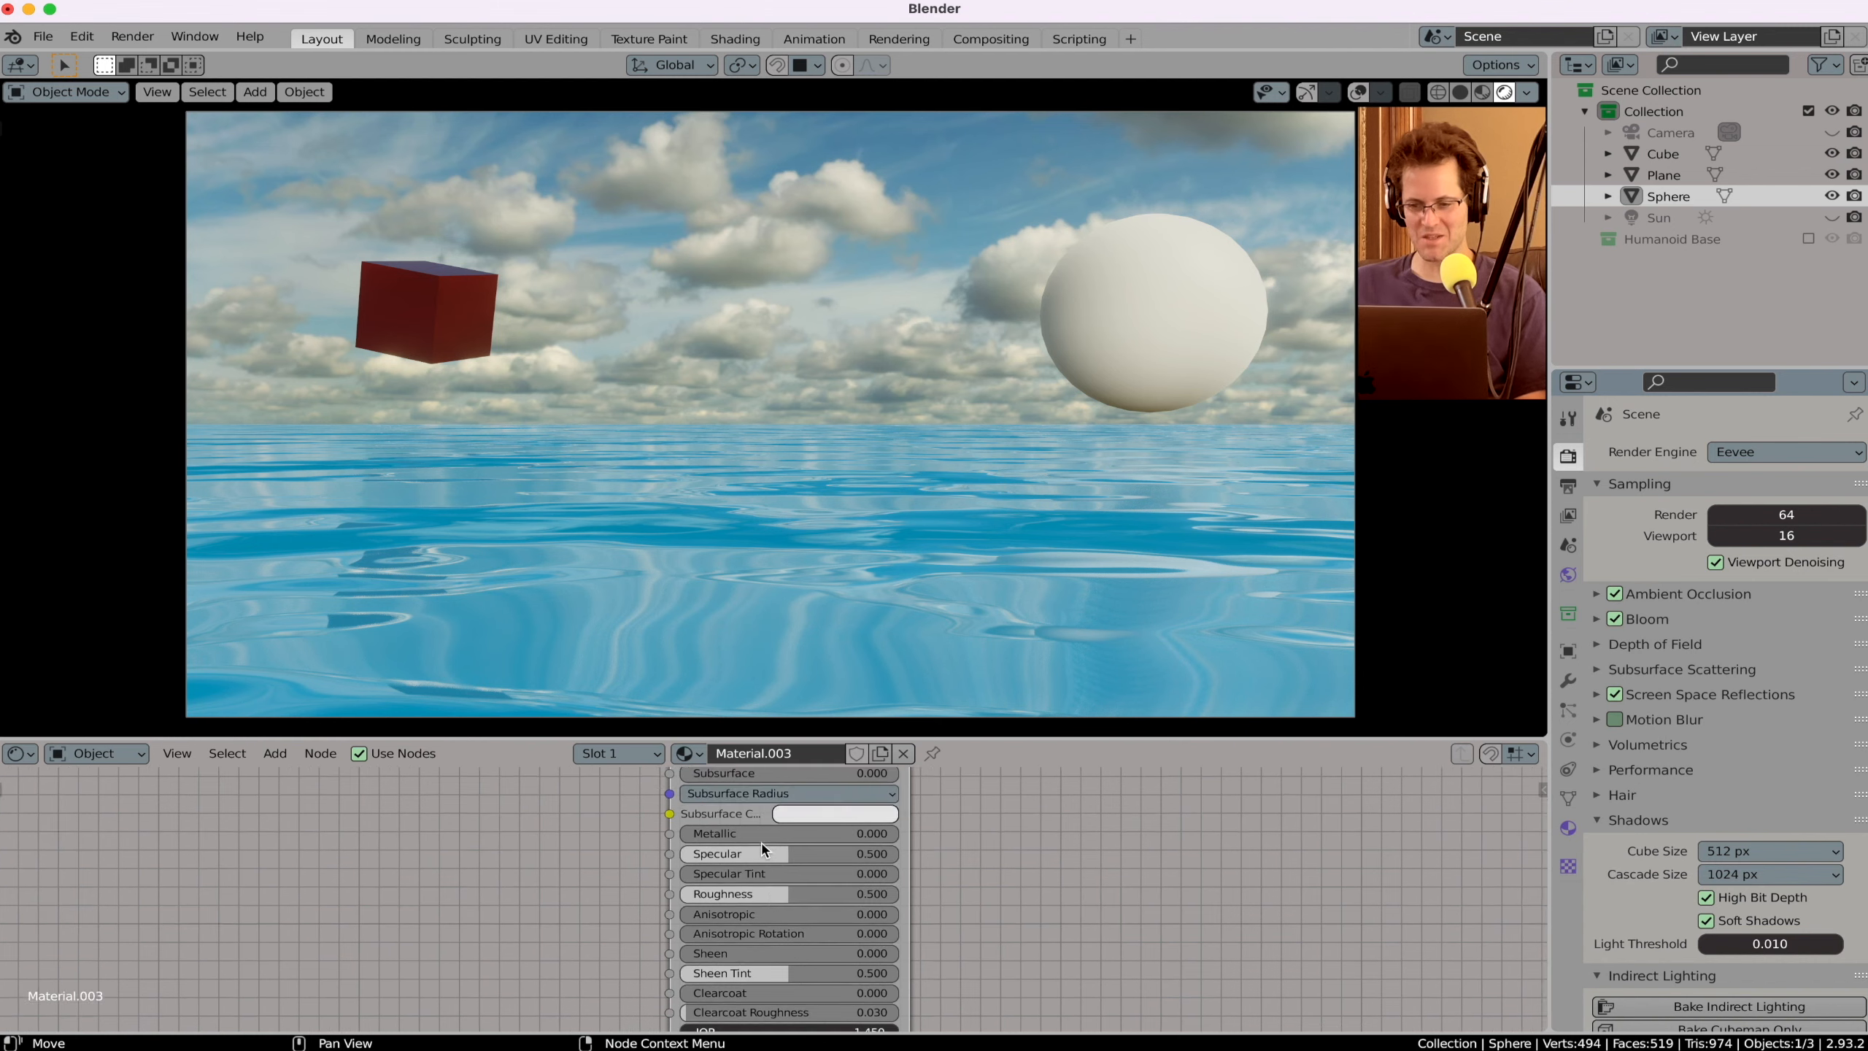
{"action": "scroll", "coordinate": [762, 844], "scroll_direction": "up", "scroll_amount": 3}
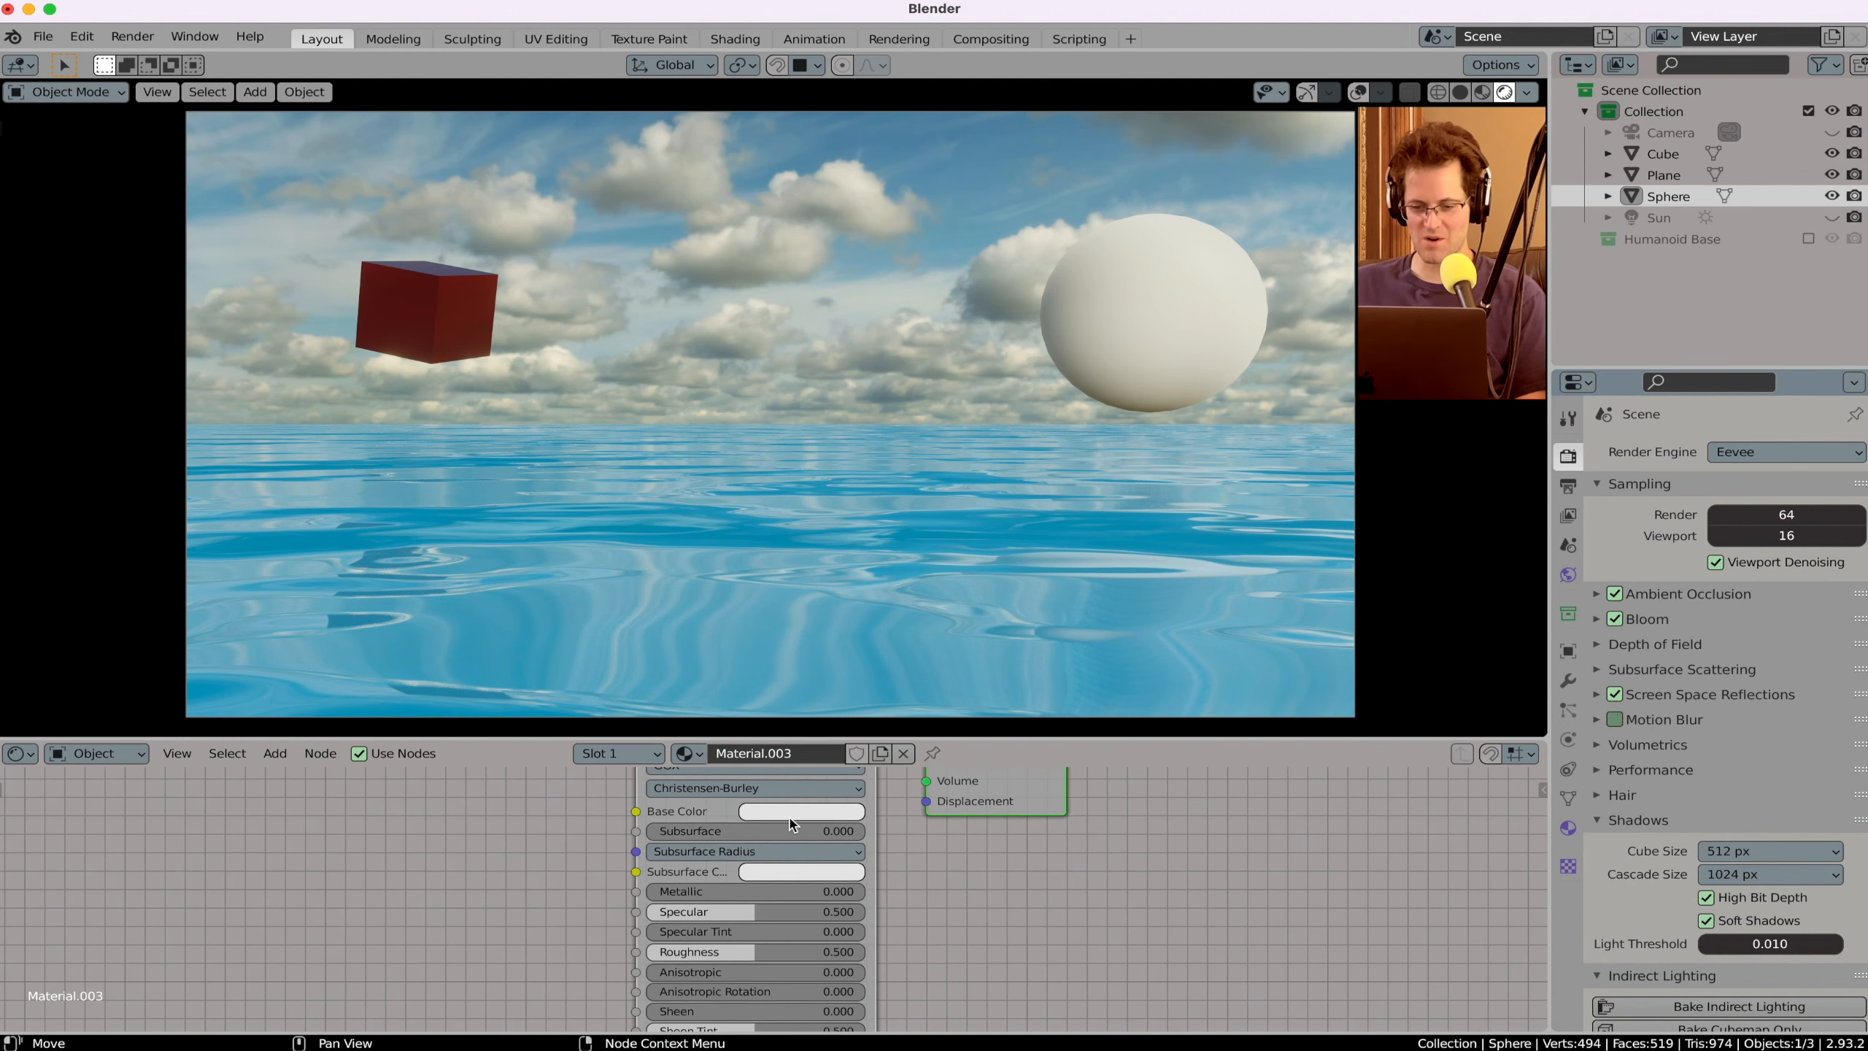
{"action": "left_click", "coordinate": [792, 812]}
{"action": "left_click", "coordinate": [779, 606]}
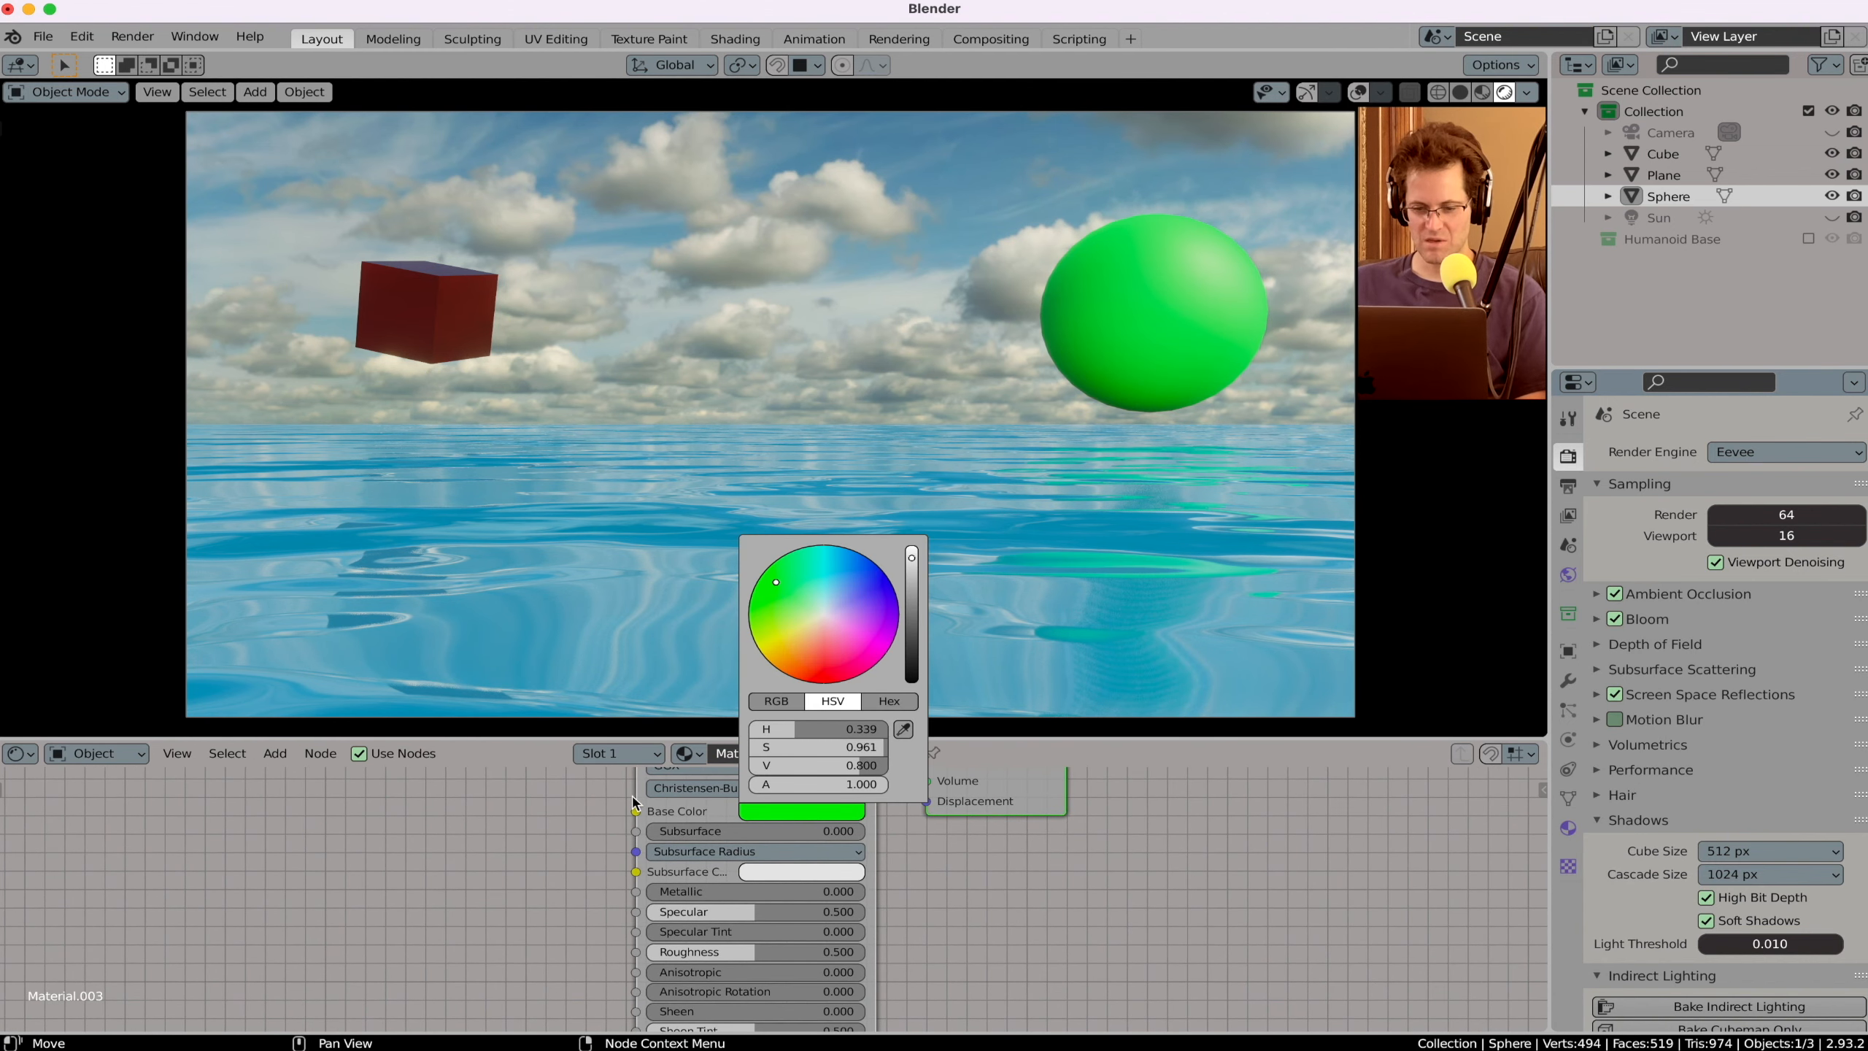
{"action": "left_click_drag", "start_coordinate": [694, 957], "coordinate": [591, 957]}
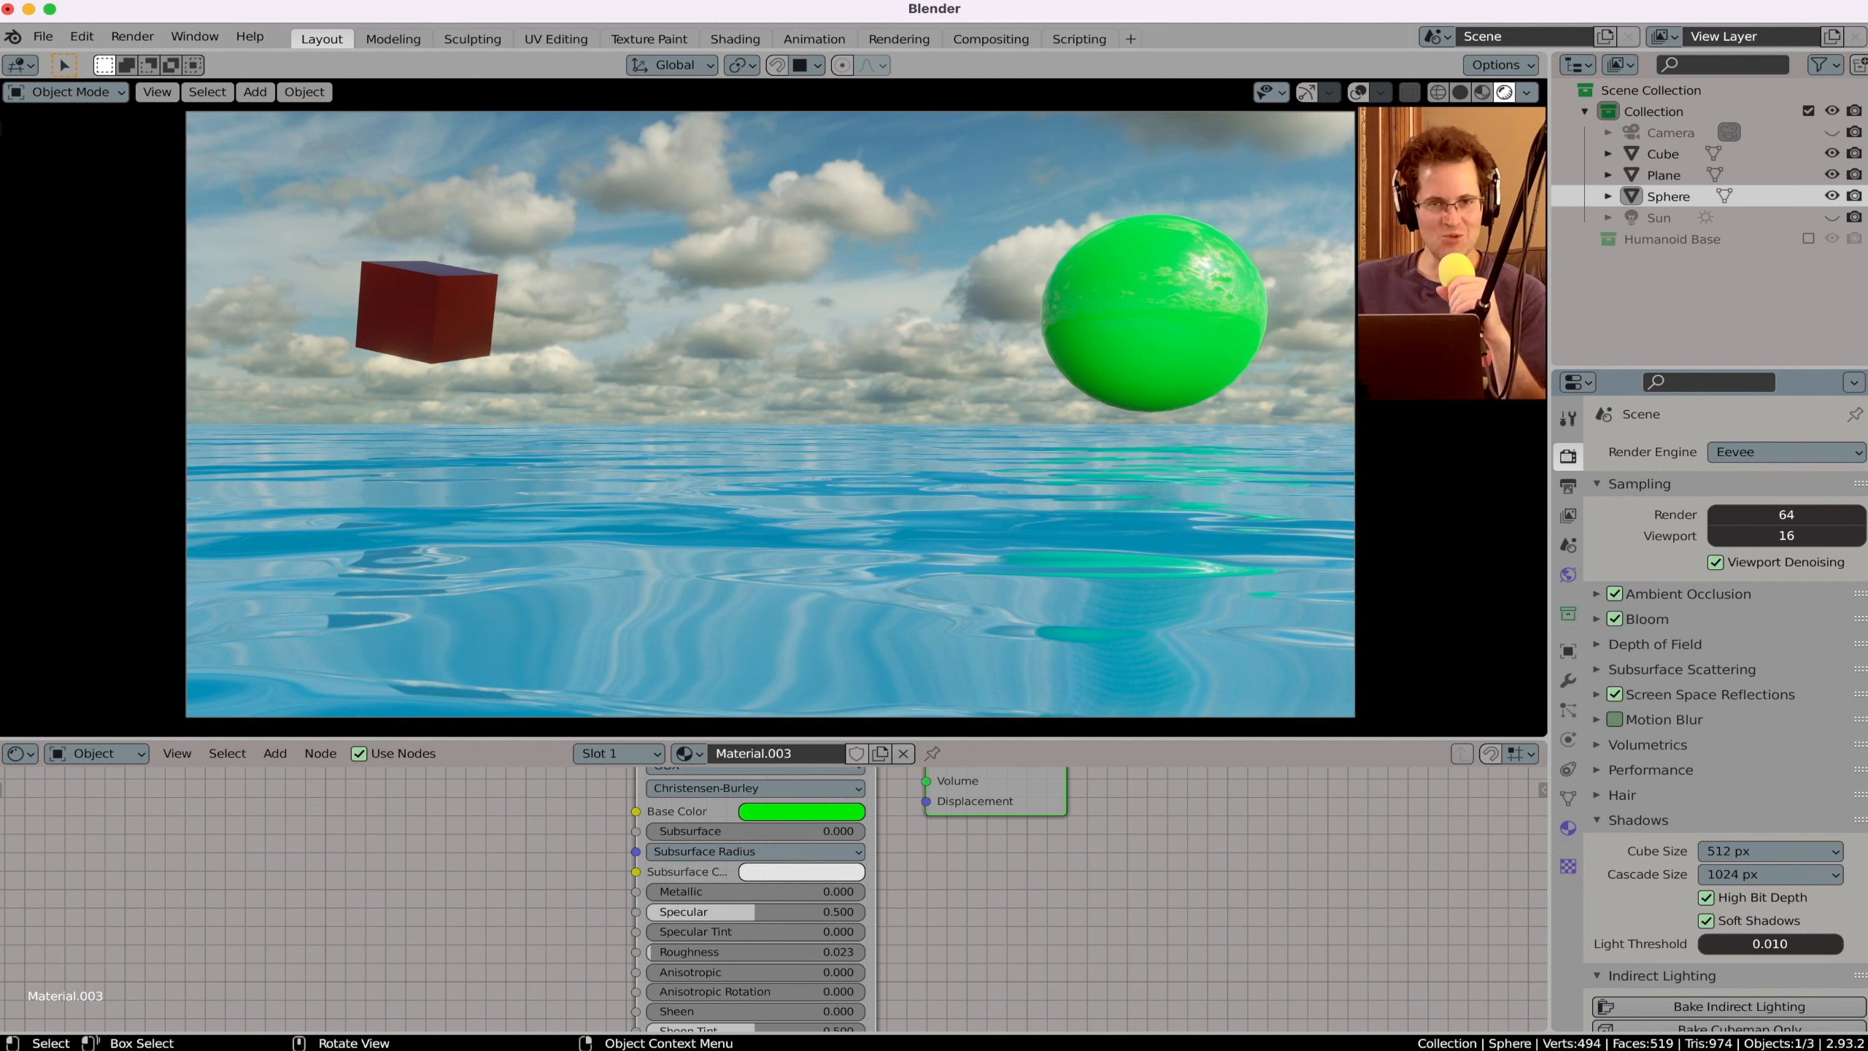
Step: Switch the viewport to Solid shading, inspect the object layout, and return to the camera view
{"action": "left_click", "coordinate": [1460, 93]}
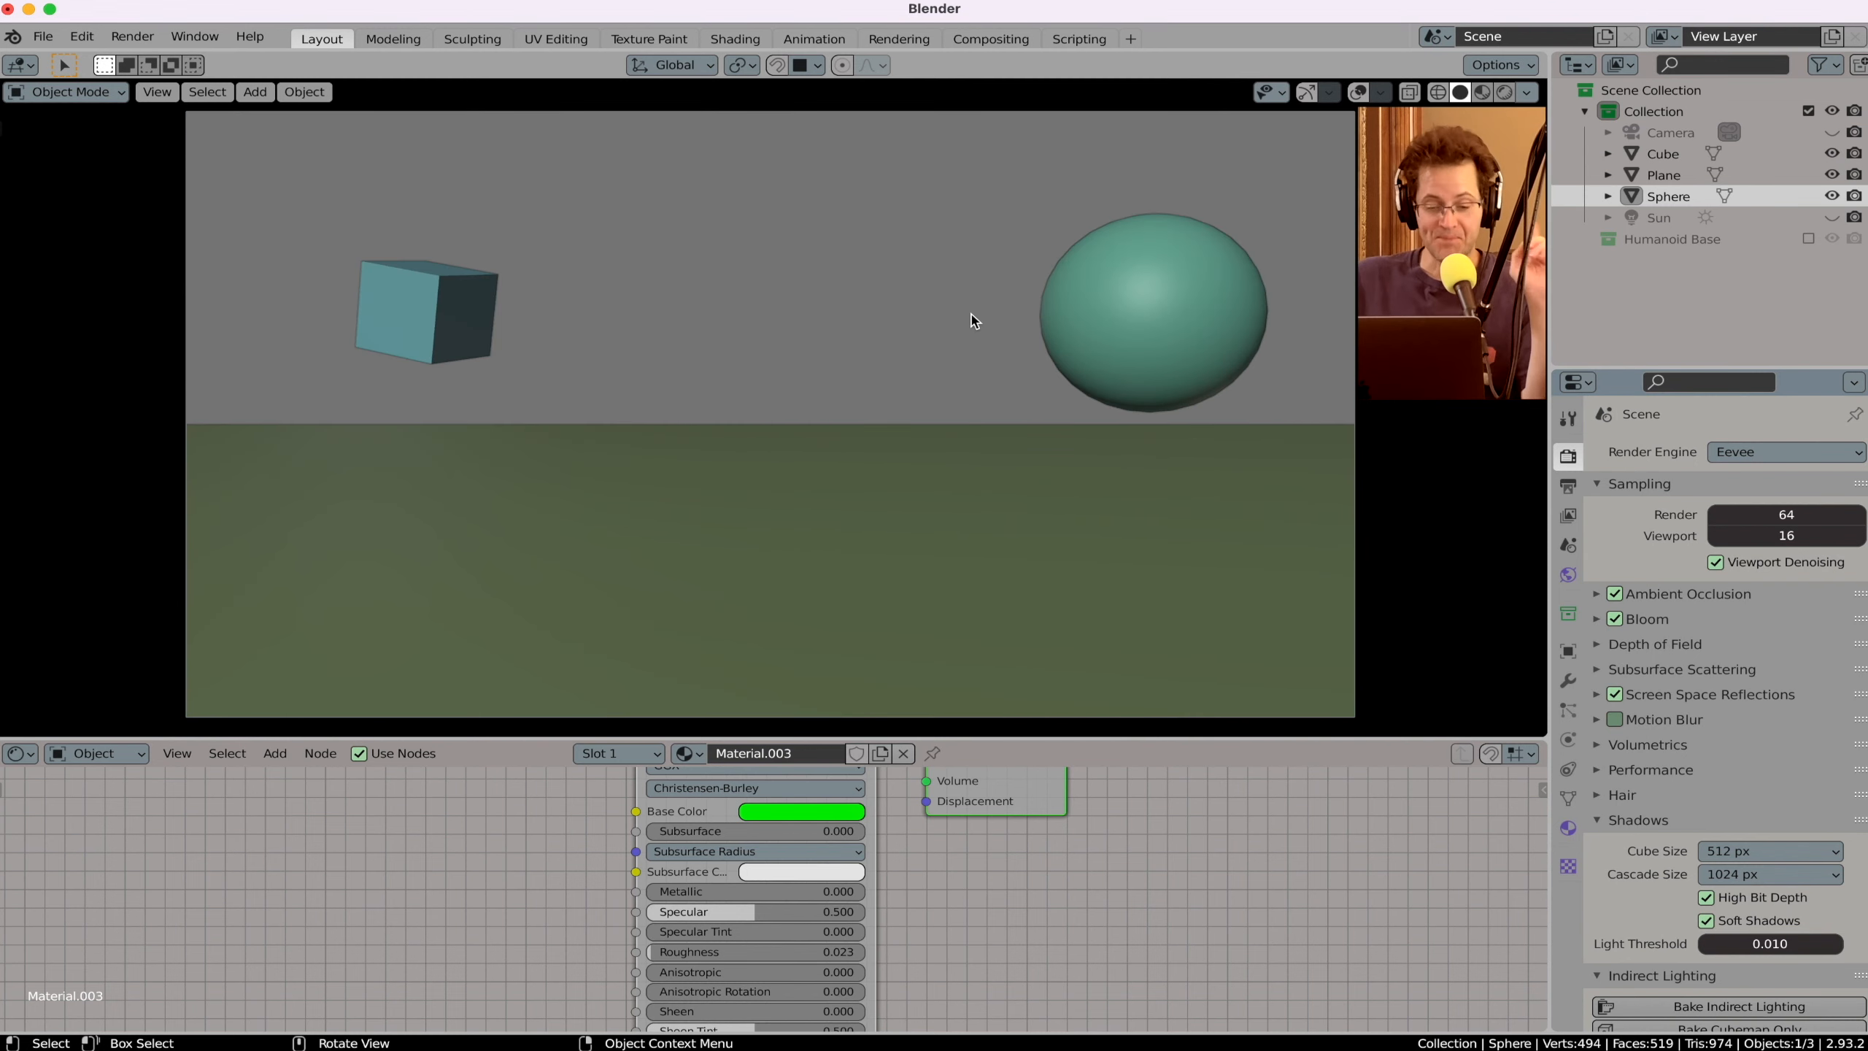
{"action": "scroll", "coordinate": [972, 322], "scroll_direction": "up", "scroll_amount": 2}
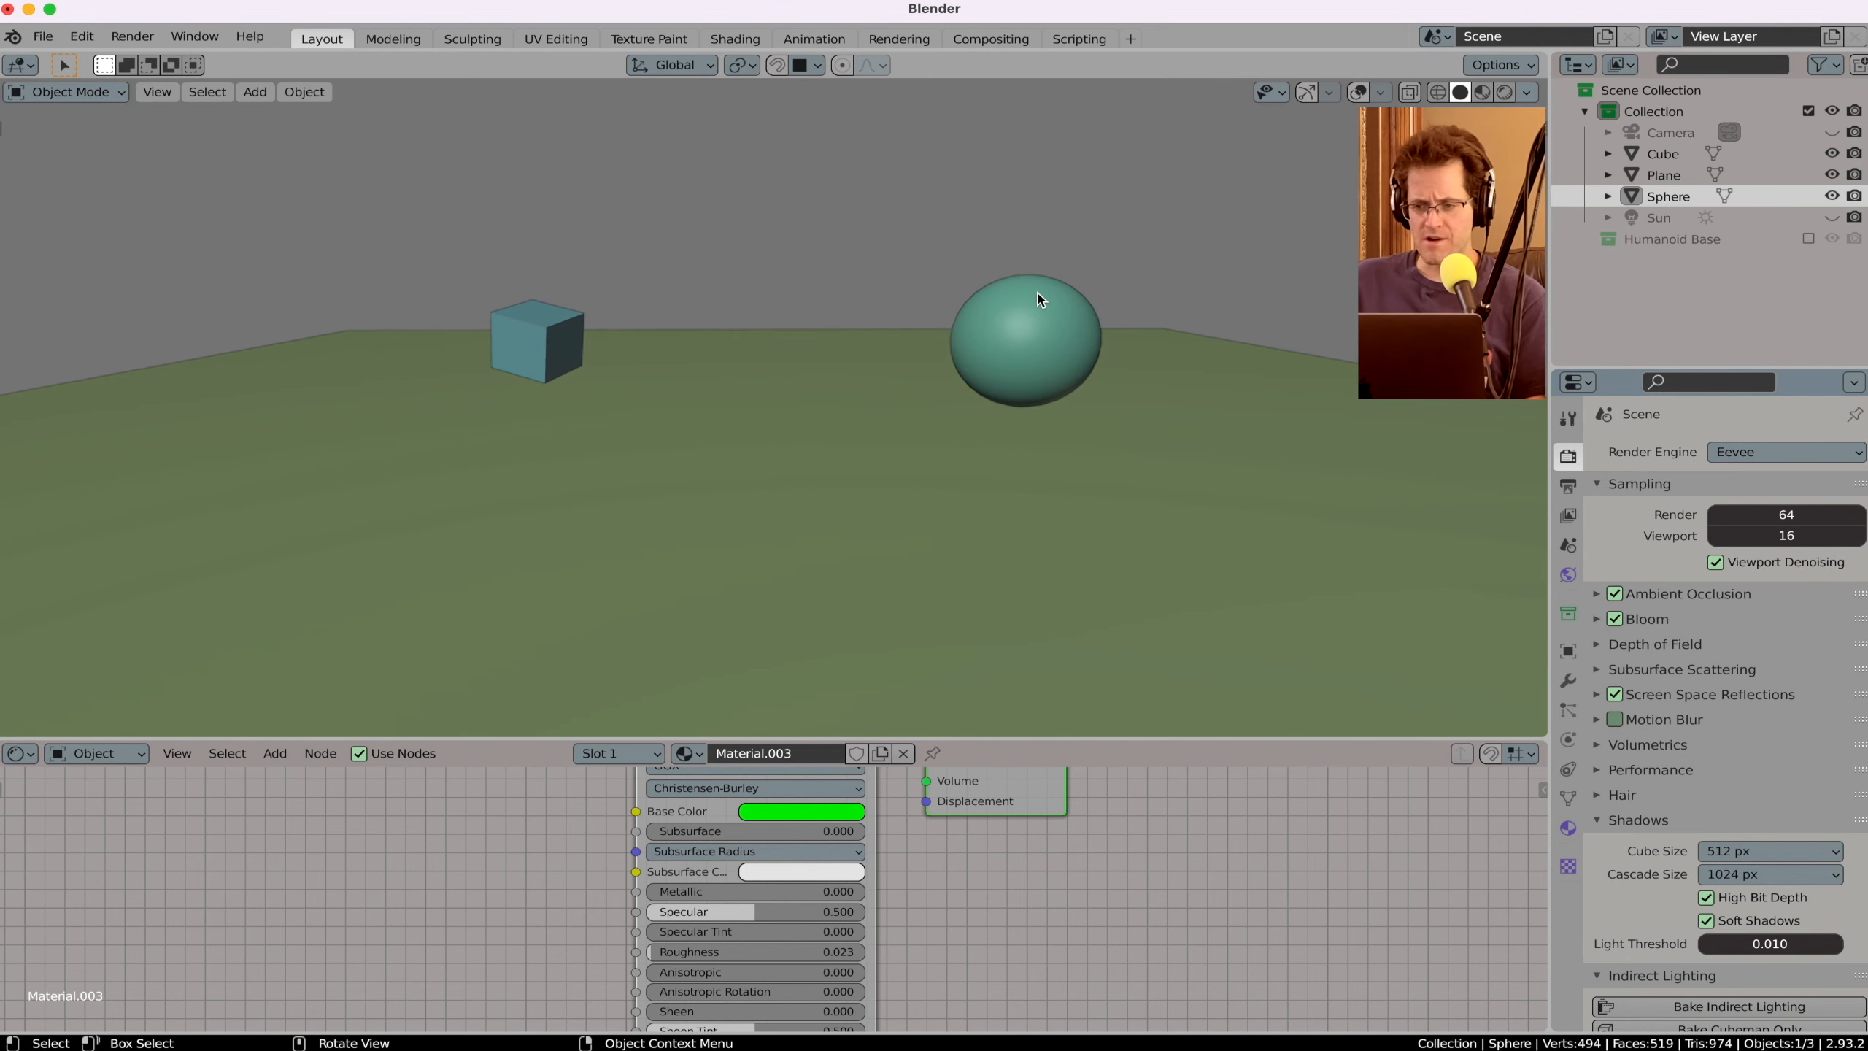
{"action": "scroll", "coordinate": [1038, 294], "scroll_direction": "down", "scroll_amount": 8}
{"action": "scroll", "coordinate": [1038, 294], "scroll_direction": "up", "scroll_amount": 10}
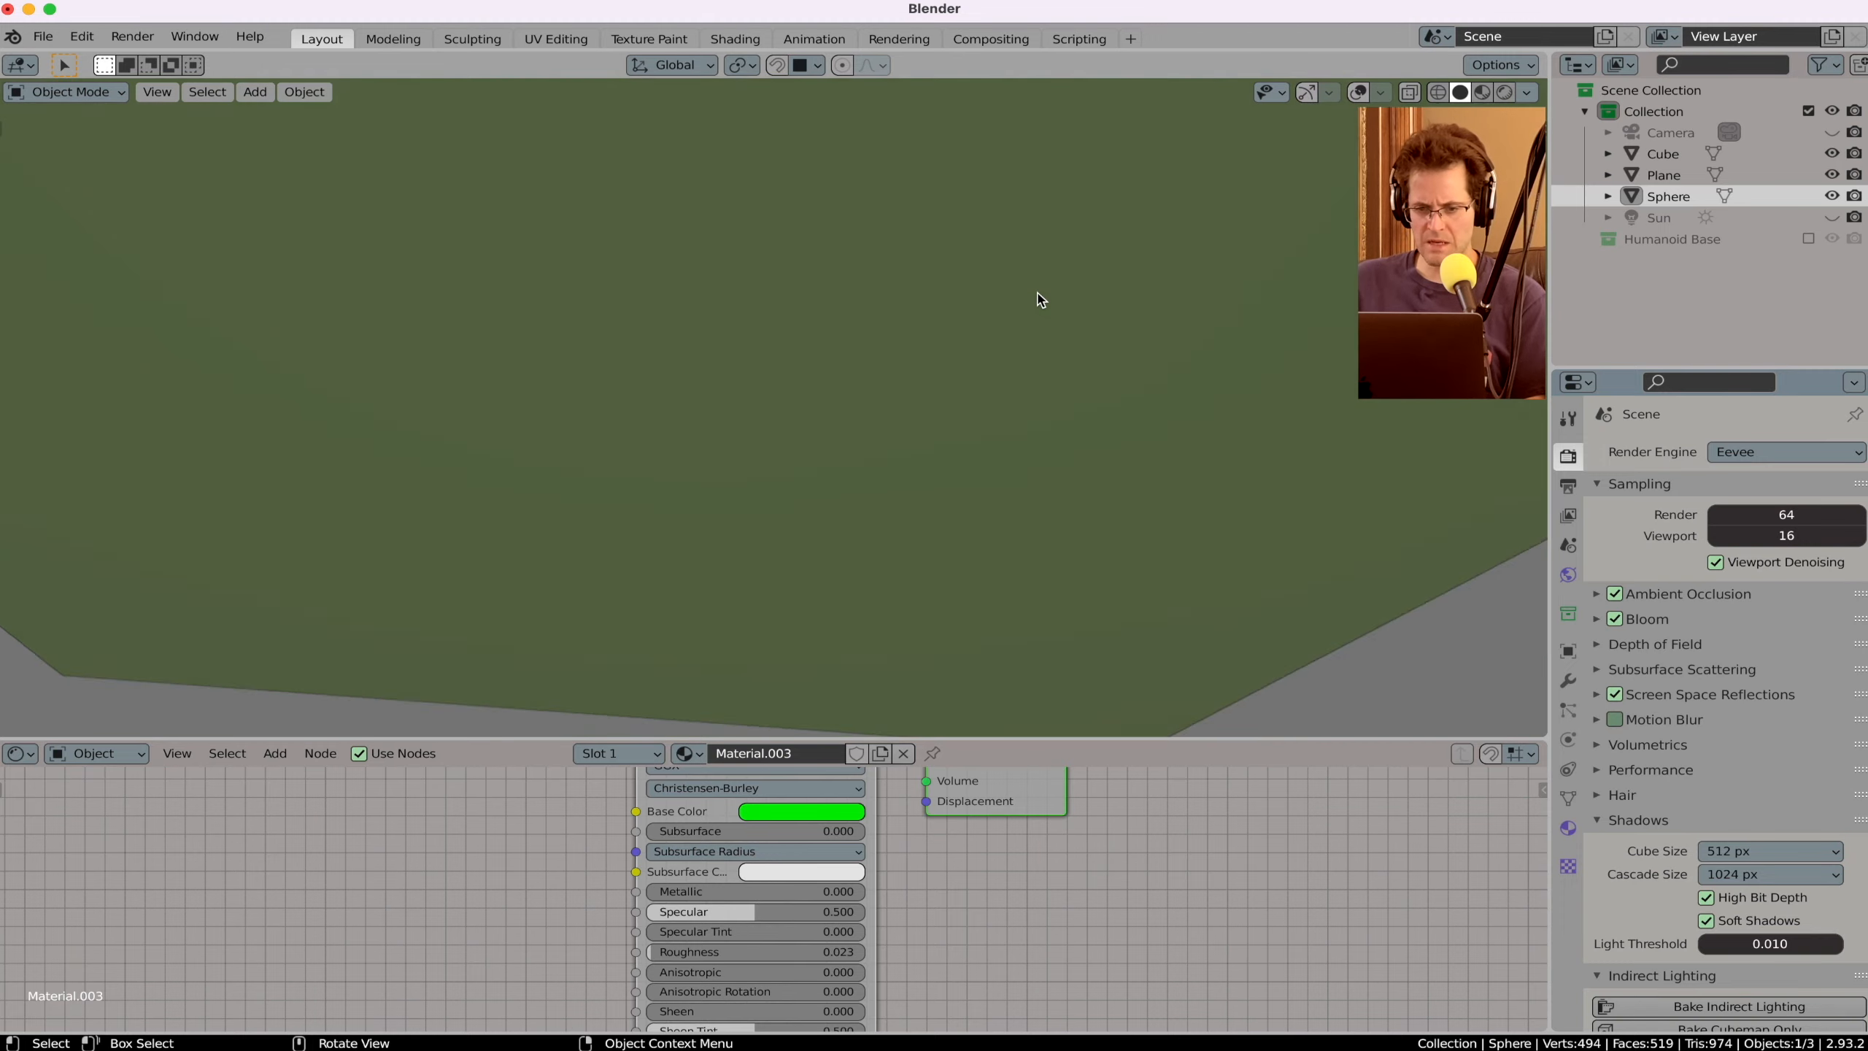
{"action": "scroll", "coordinate": [1040, 297], "scroll_direction": "up", "scroll_amount": 2}
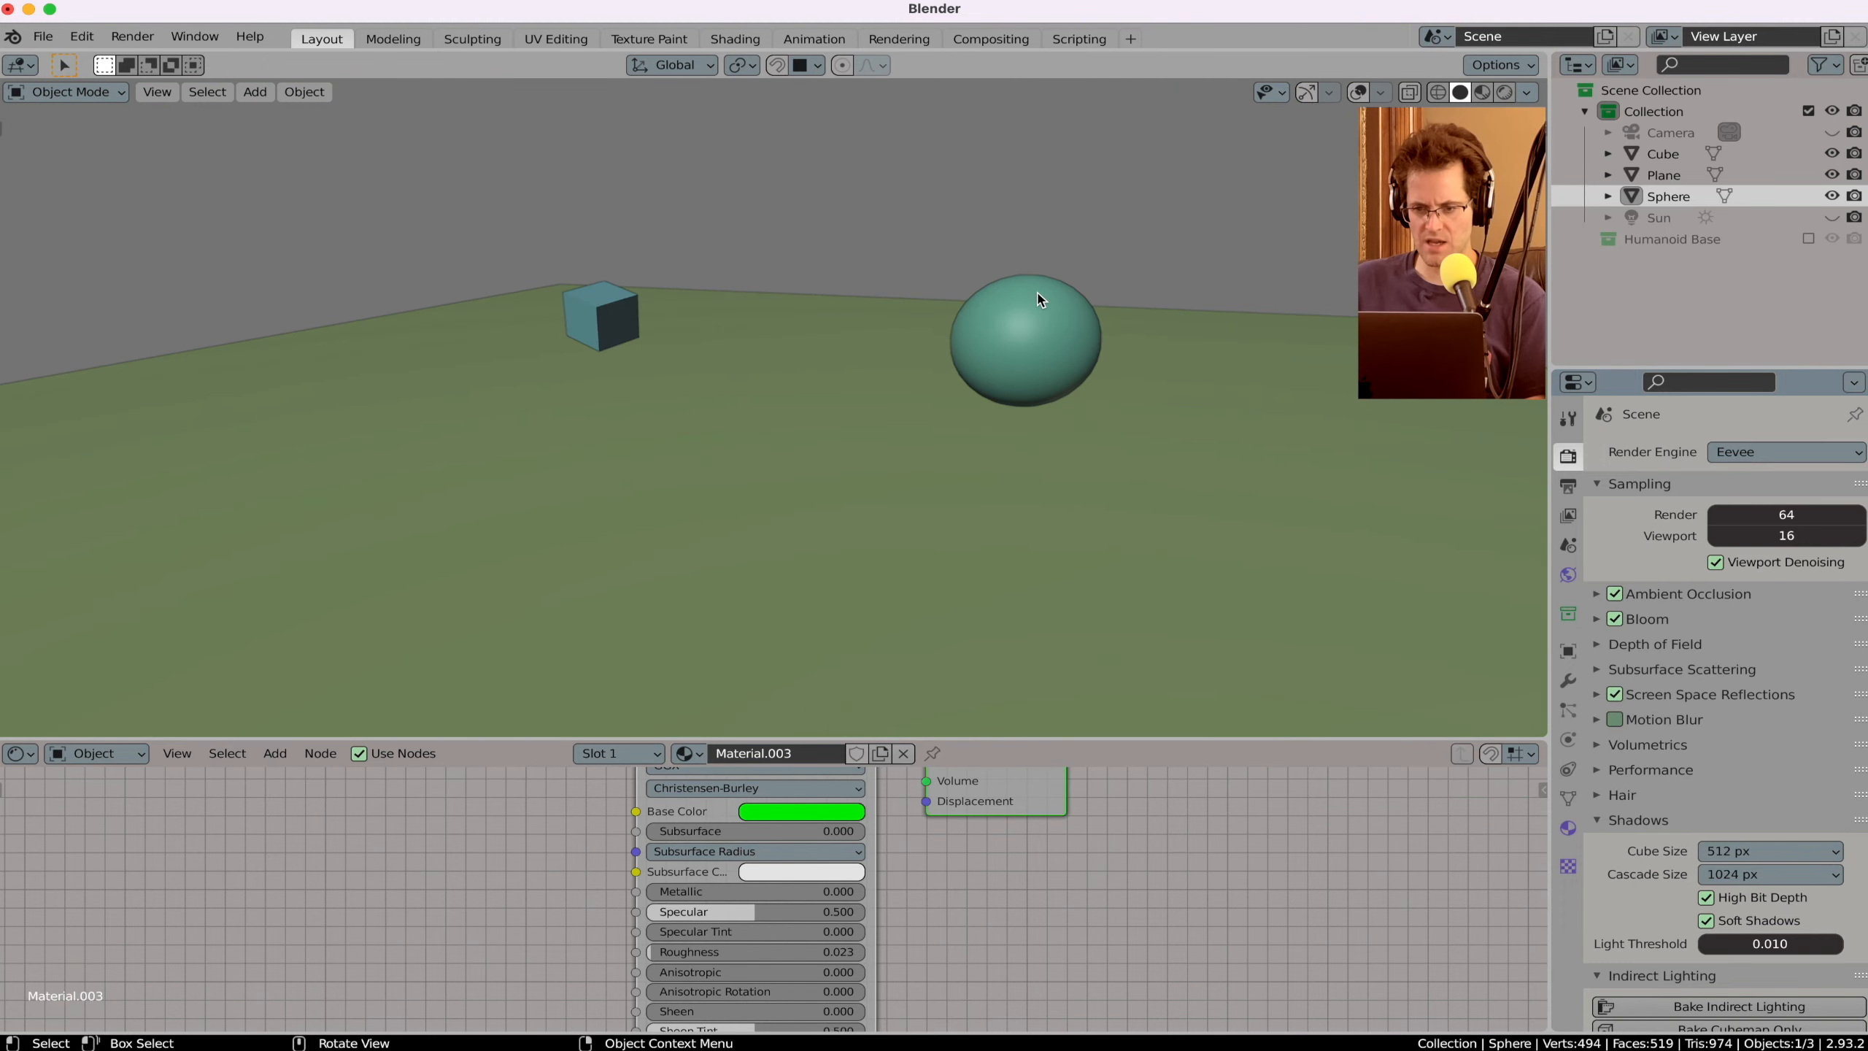
{"action": "key", "text": "KP_0"}
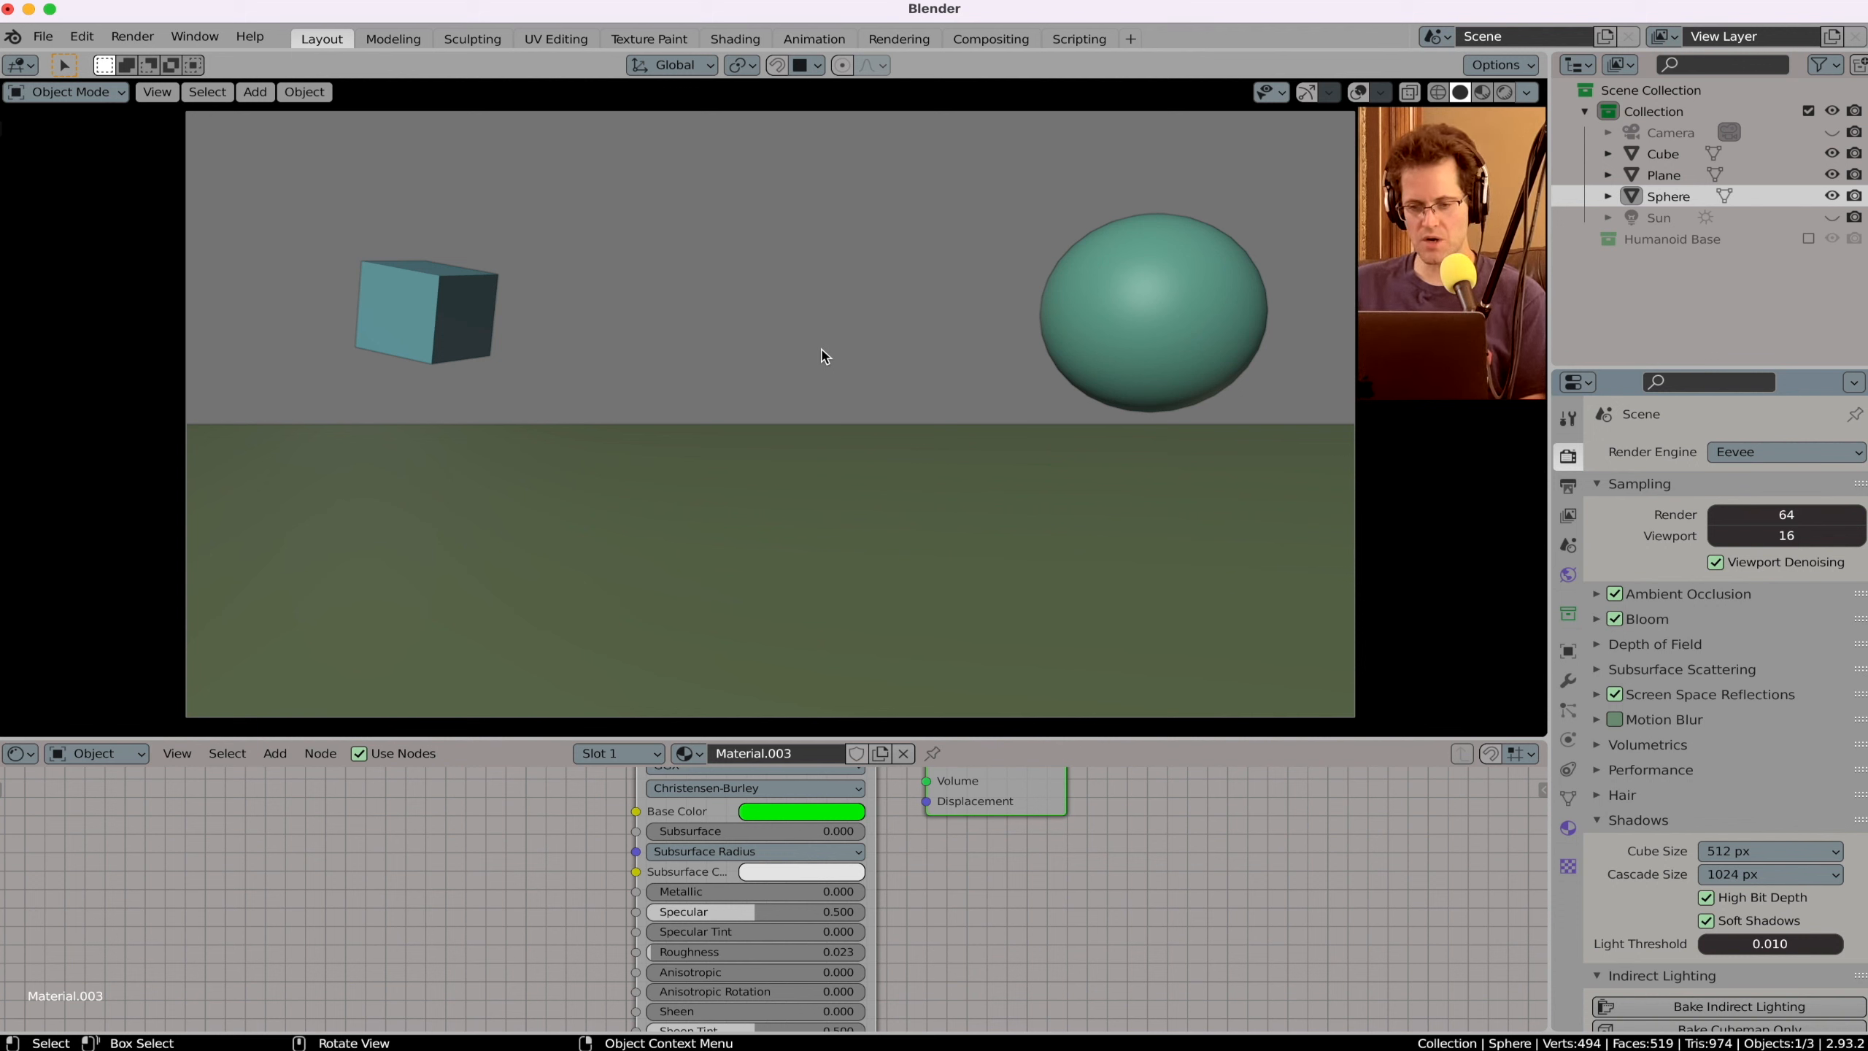
Step: Add a Landscape mesh at the scene's center and scale it up uniformly to about 2.63
{"action": "key", "text": "shift+a"}
{"action": "key", "text": "Escape"}
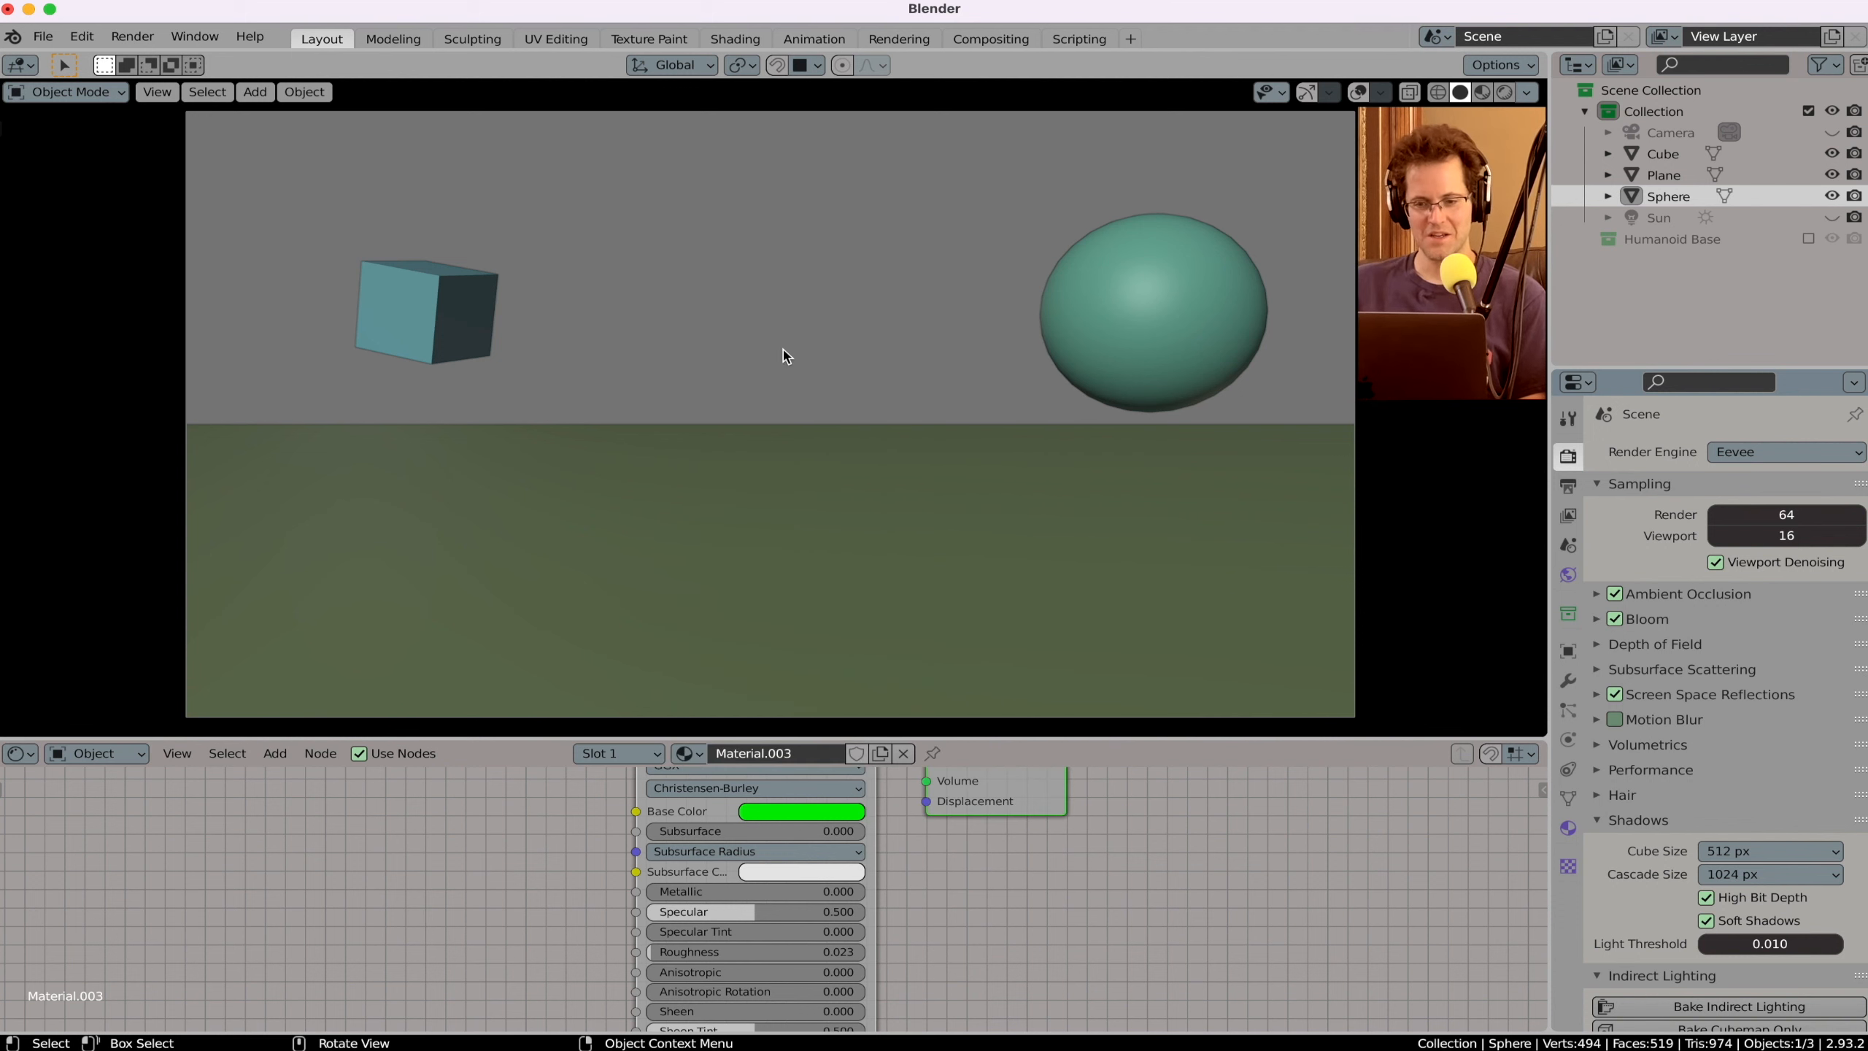
{"action": "key", "text": "shift+a"}
{"action": "mouse_move", "coordinate": [819, 359]}
{"action": "mouse_move", "coordinate": [913, 756]}
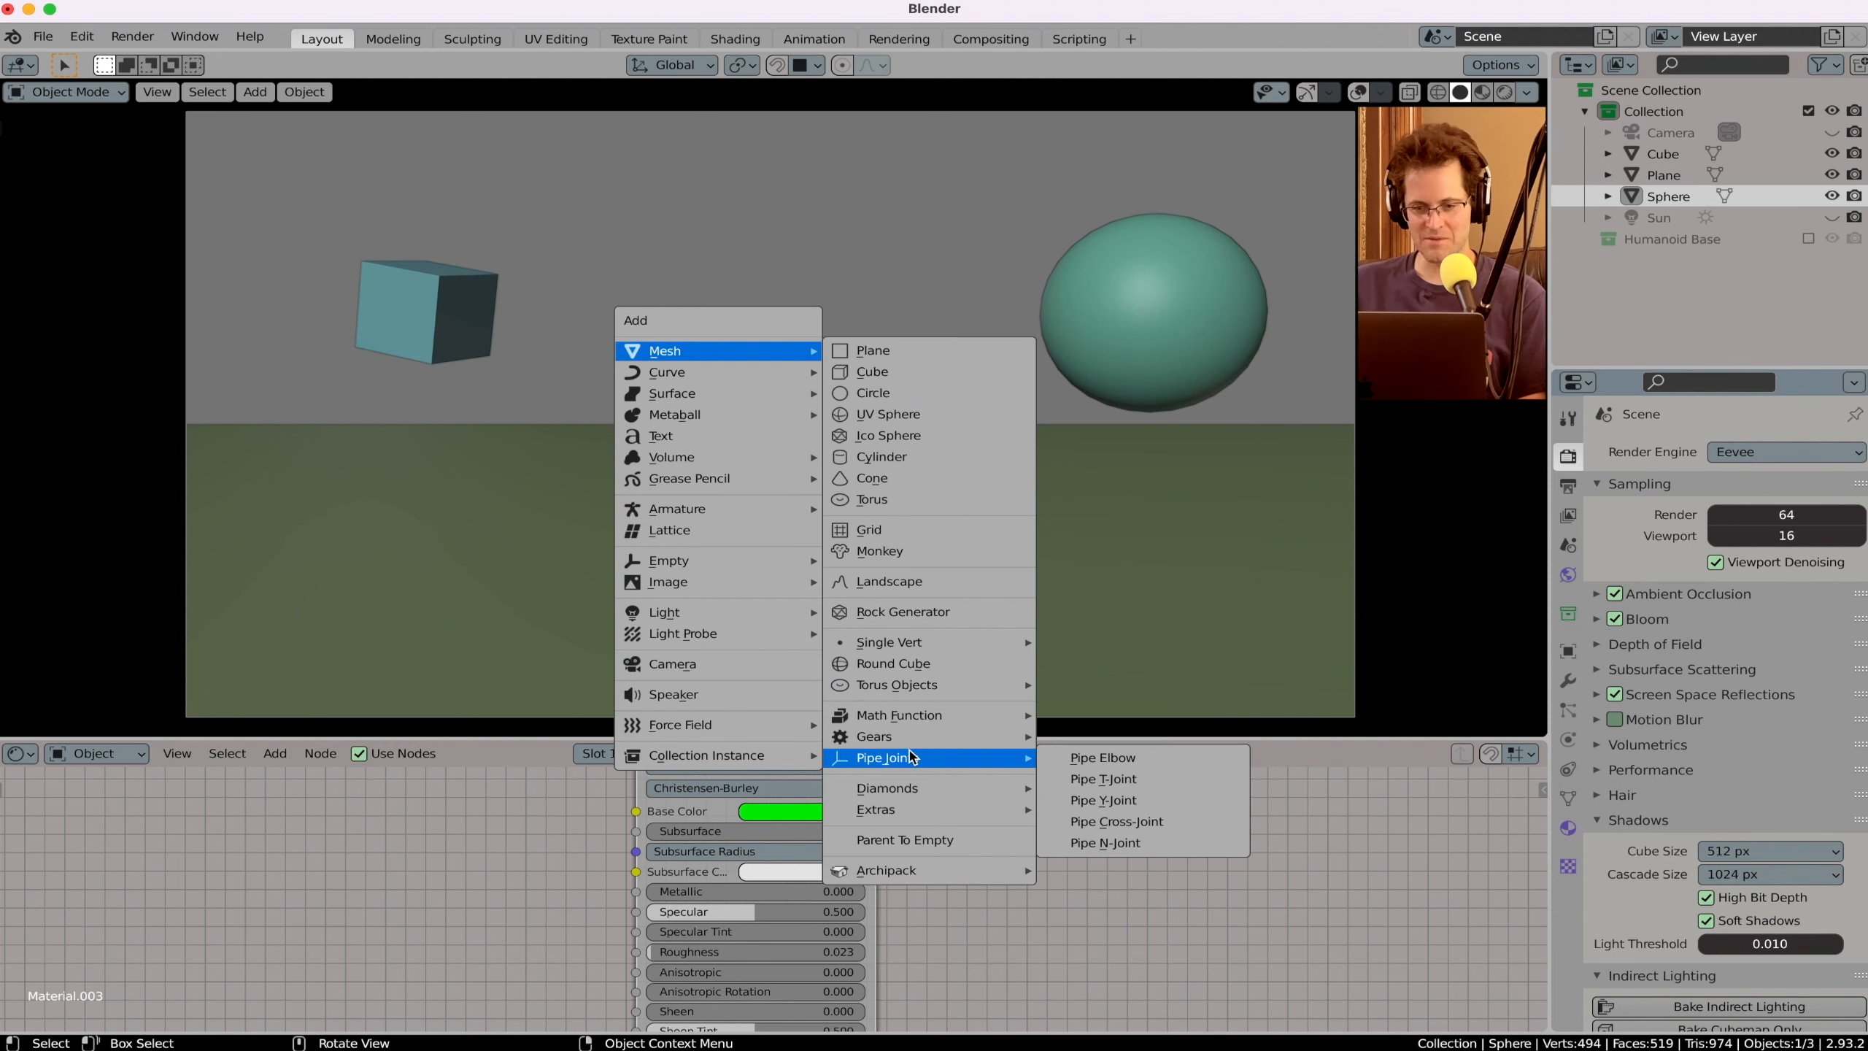
{"action": "left_click", "coordinate": [953, 595]}
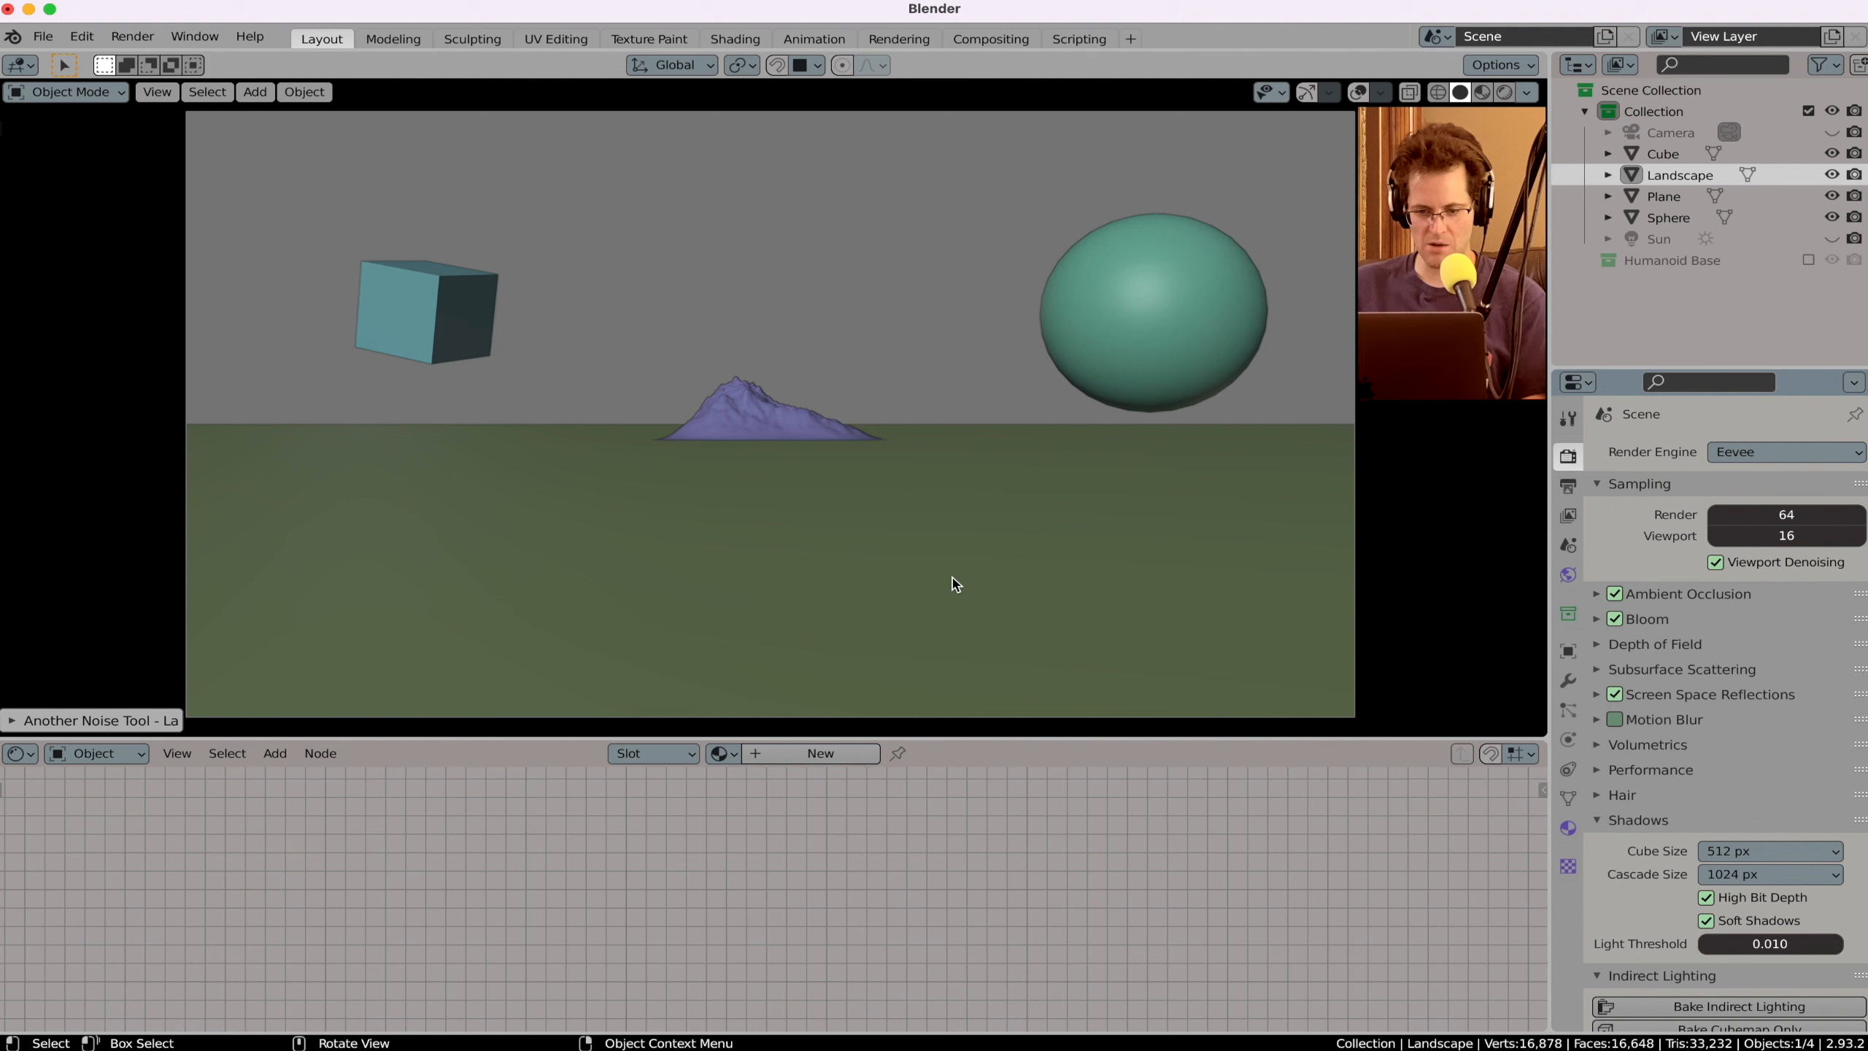
{"action": "key", "text": "s"}
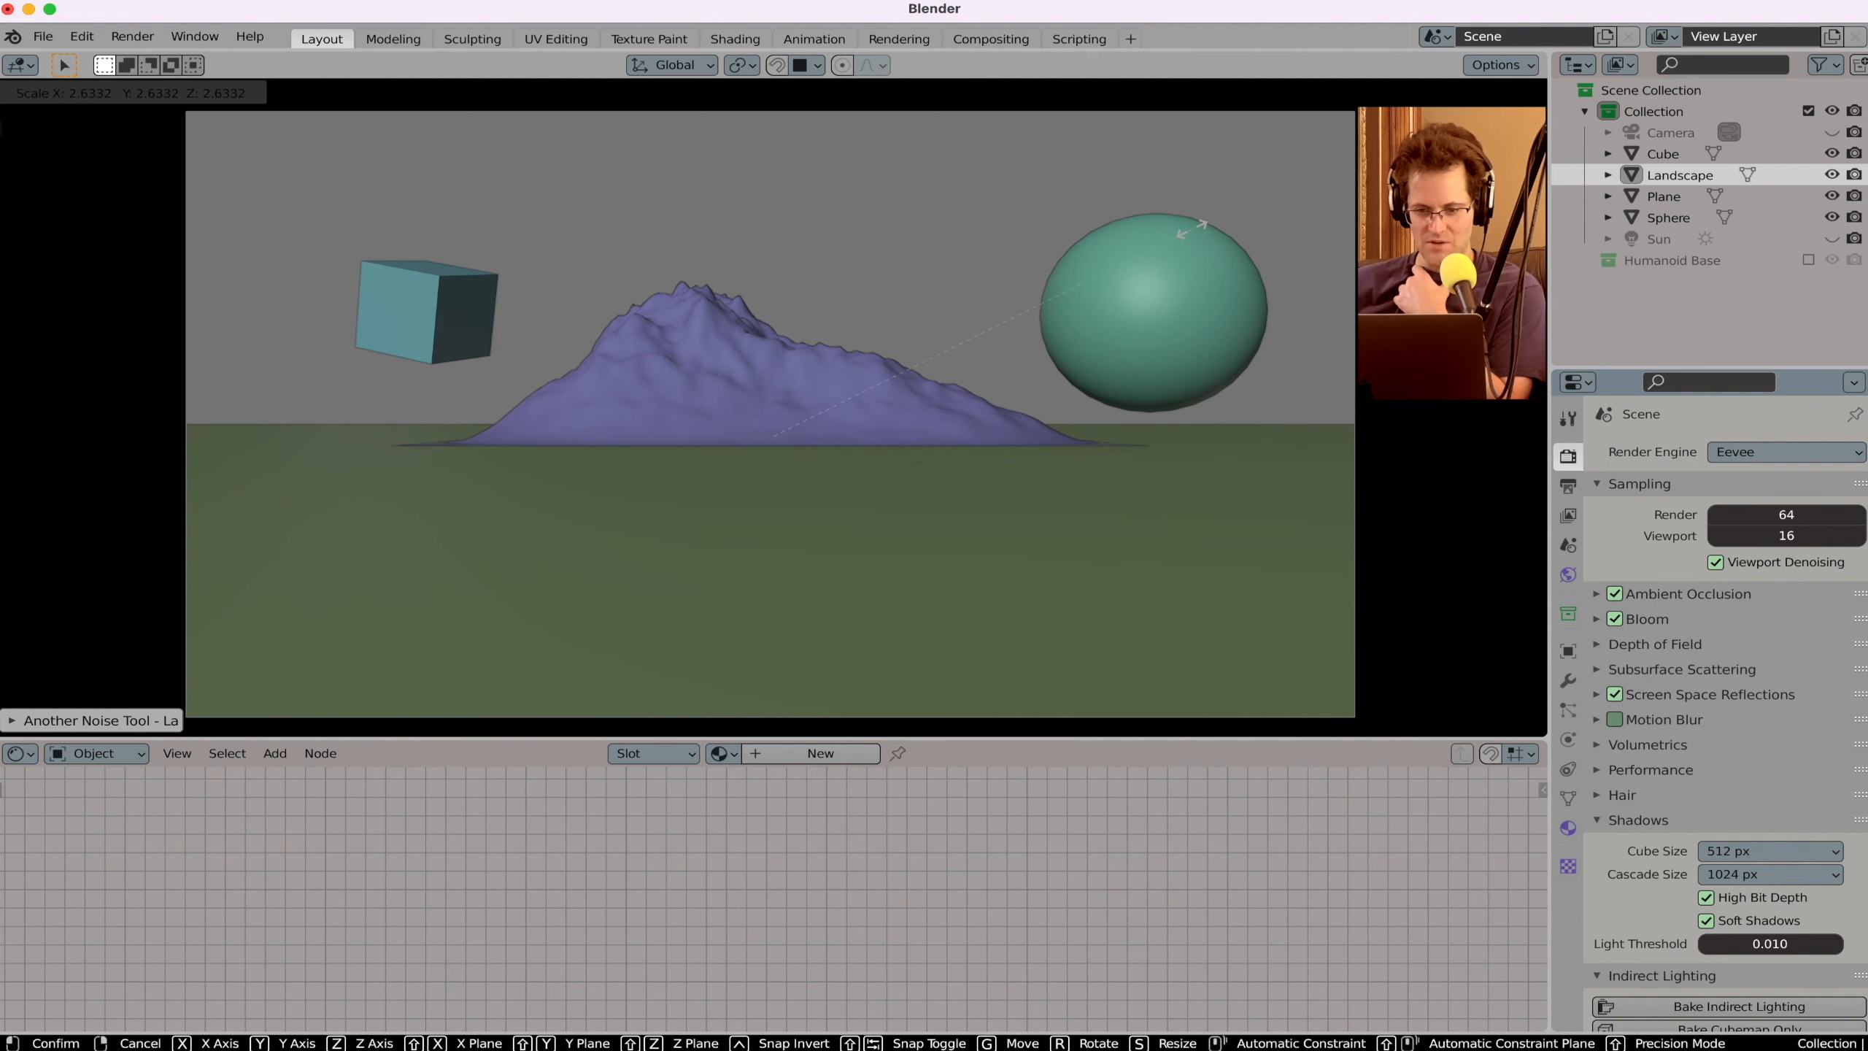
{"action": "left_click", "coordinate": [1192, 229]}
Step: Lower the landscape about 0.16 m along the Z axis so its base sinks into the water plane
{"action": "key", "text": "g"}
{"action": "key", "text": "z"}
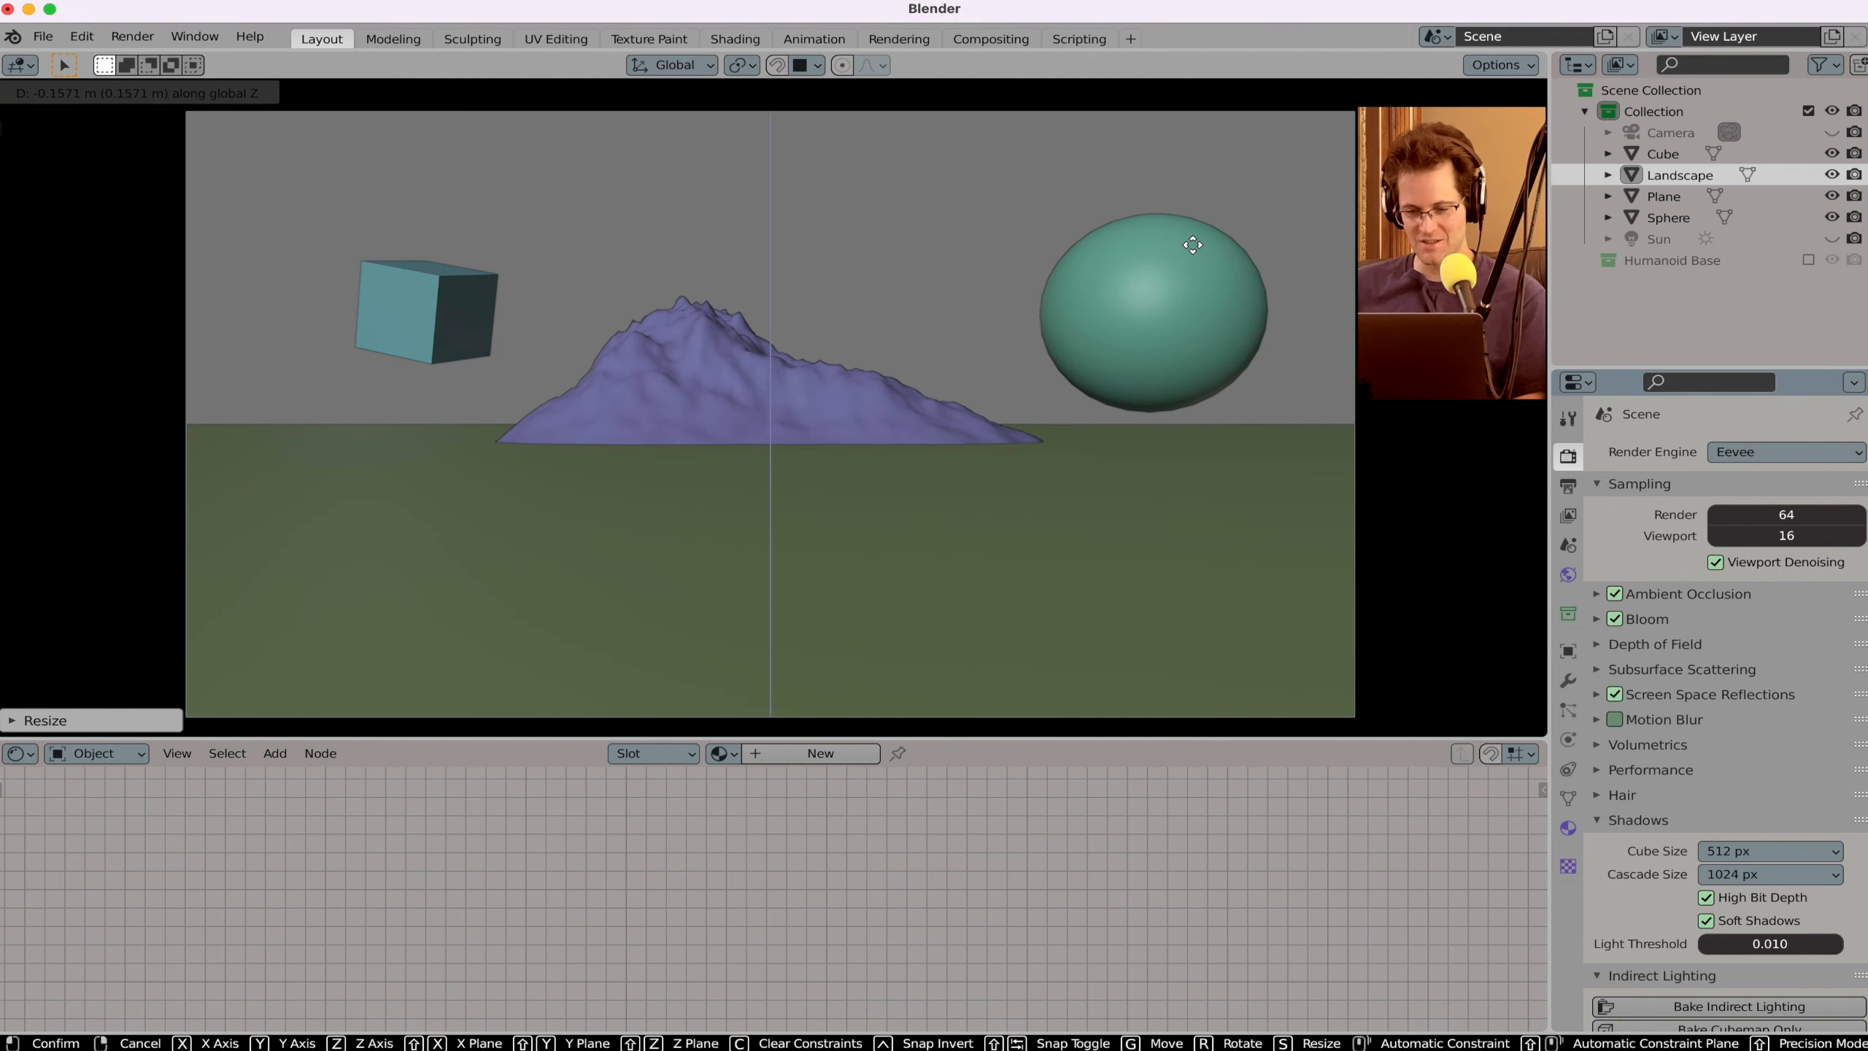
{"action": "left_click", "coordinate": [1192, 245]}
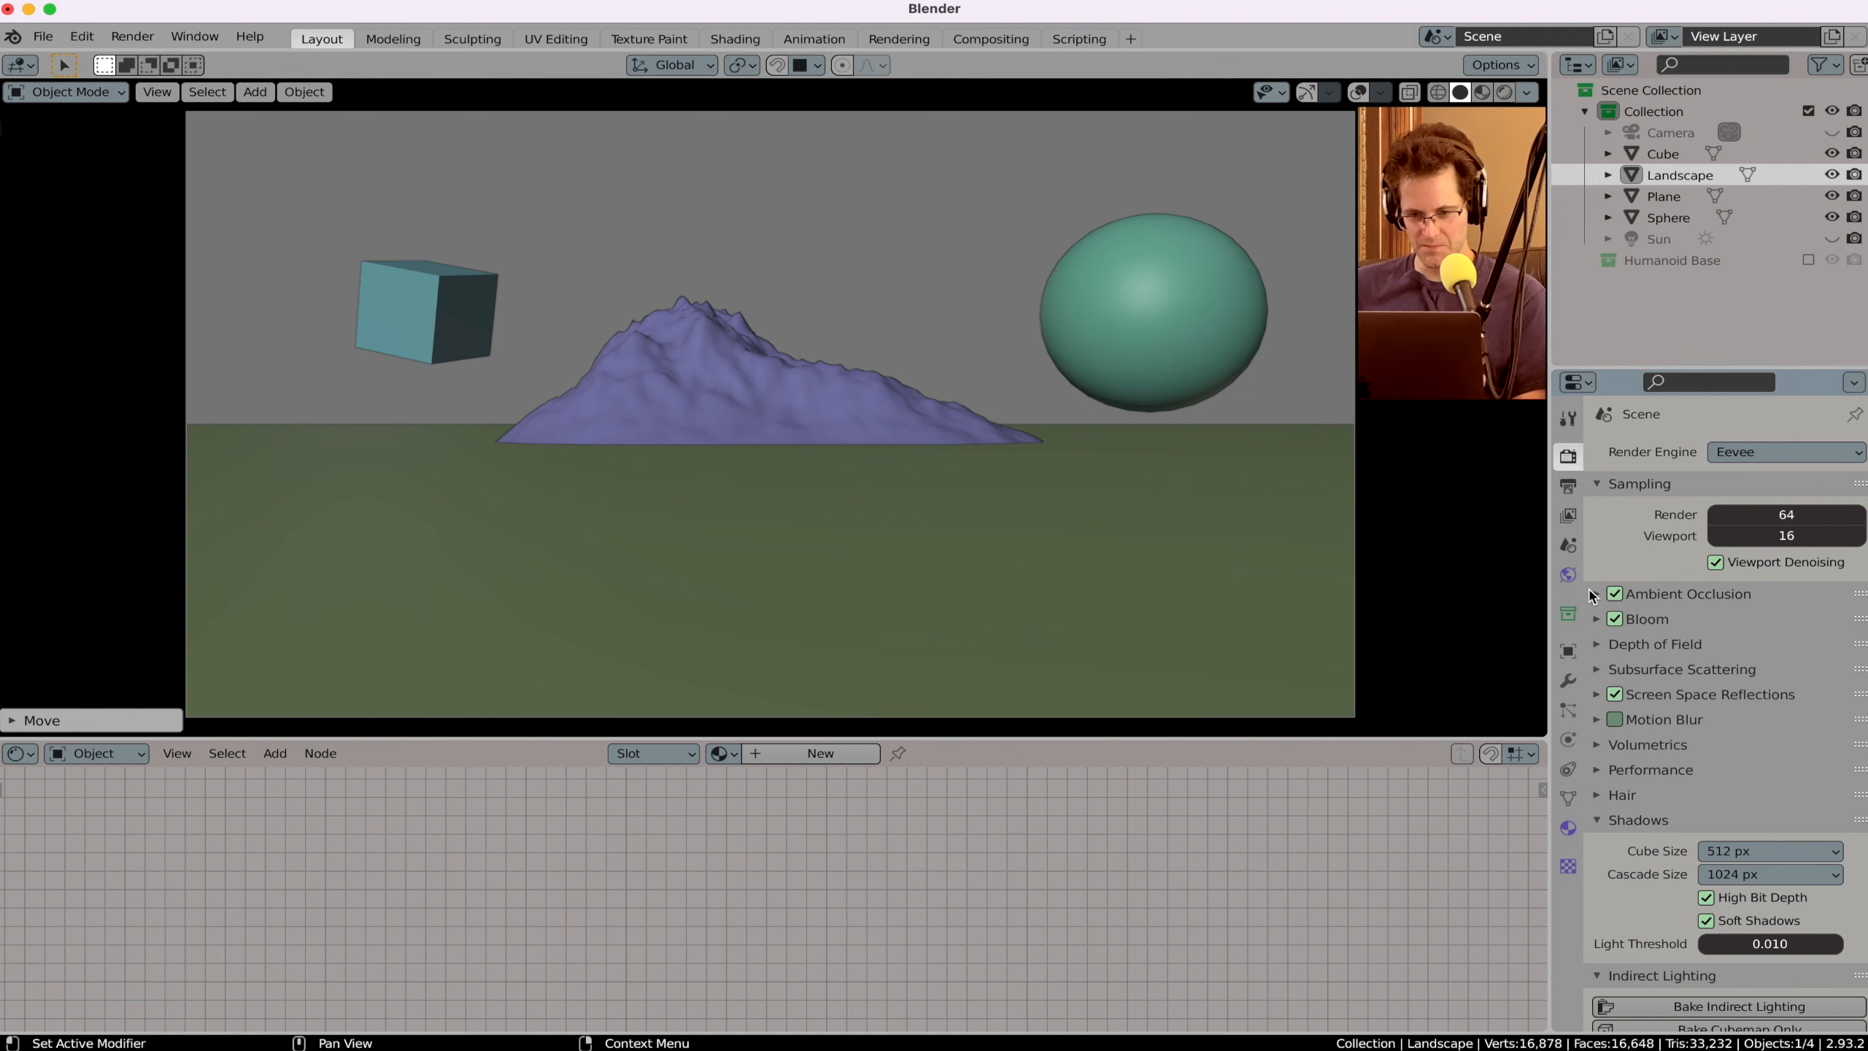
Step: Stretch the landscape along the X axis by a factor of about 3.15 and open its object transform properties
{"action": "left_click", "coordinate": [1568, 680]}
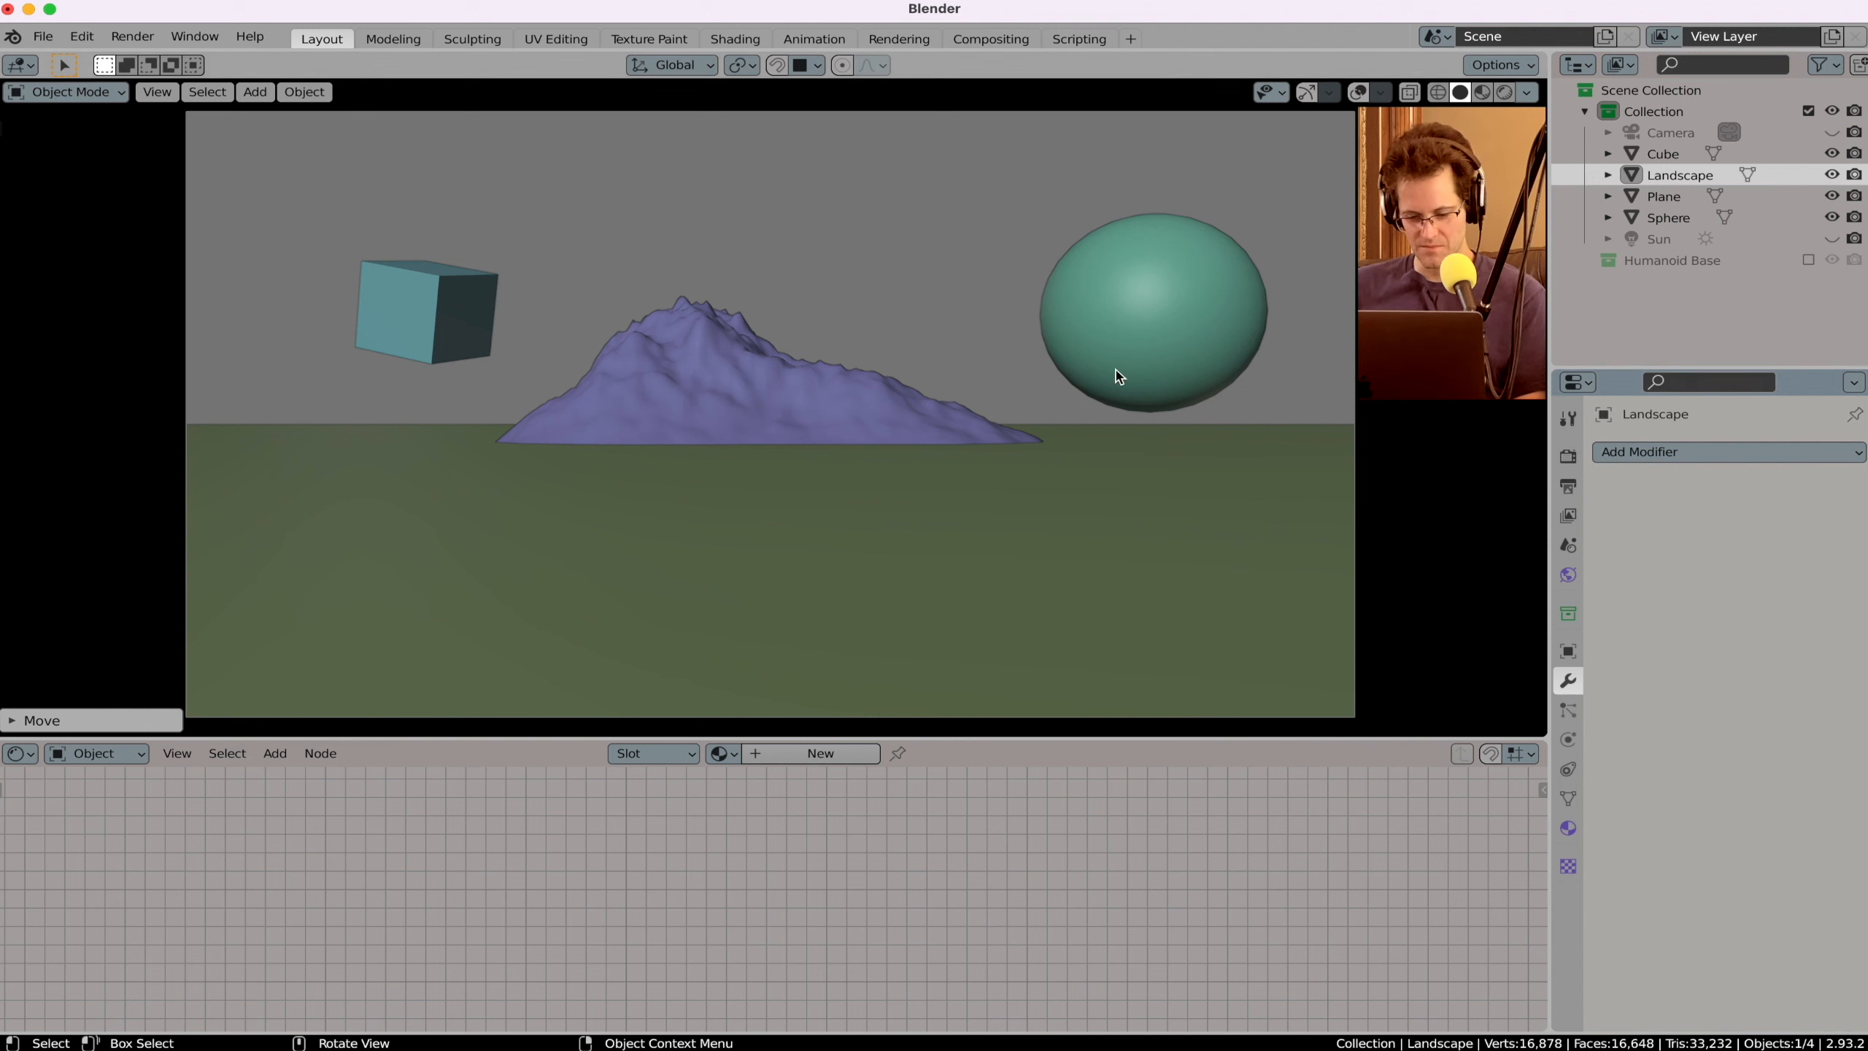
{"action": "key", "text": "s"}
{"action": "key", "text": "x"}
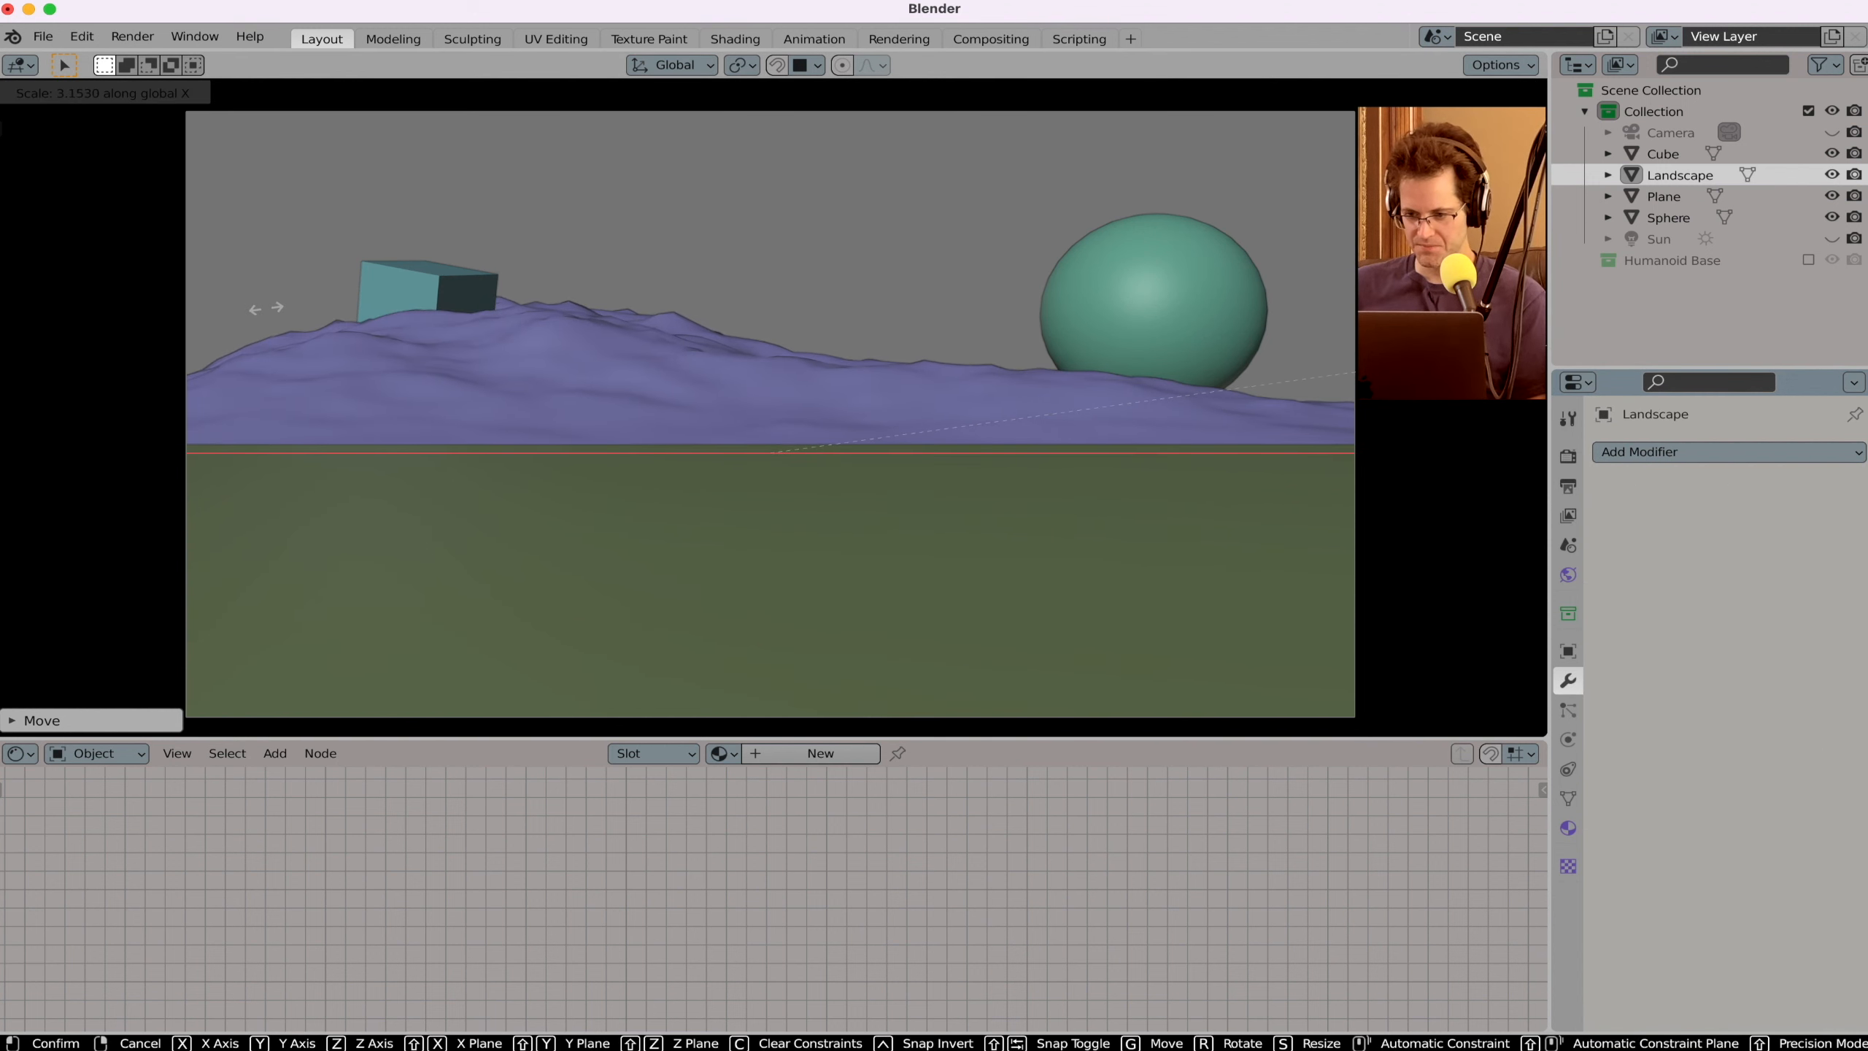
{"action": "left_click", "coordinate": [265, 308]}
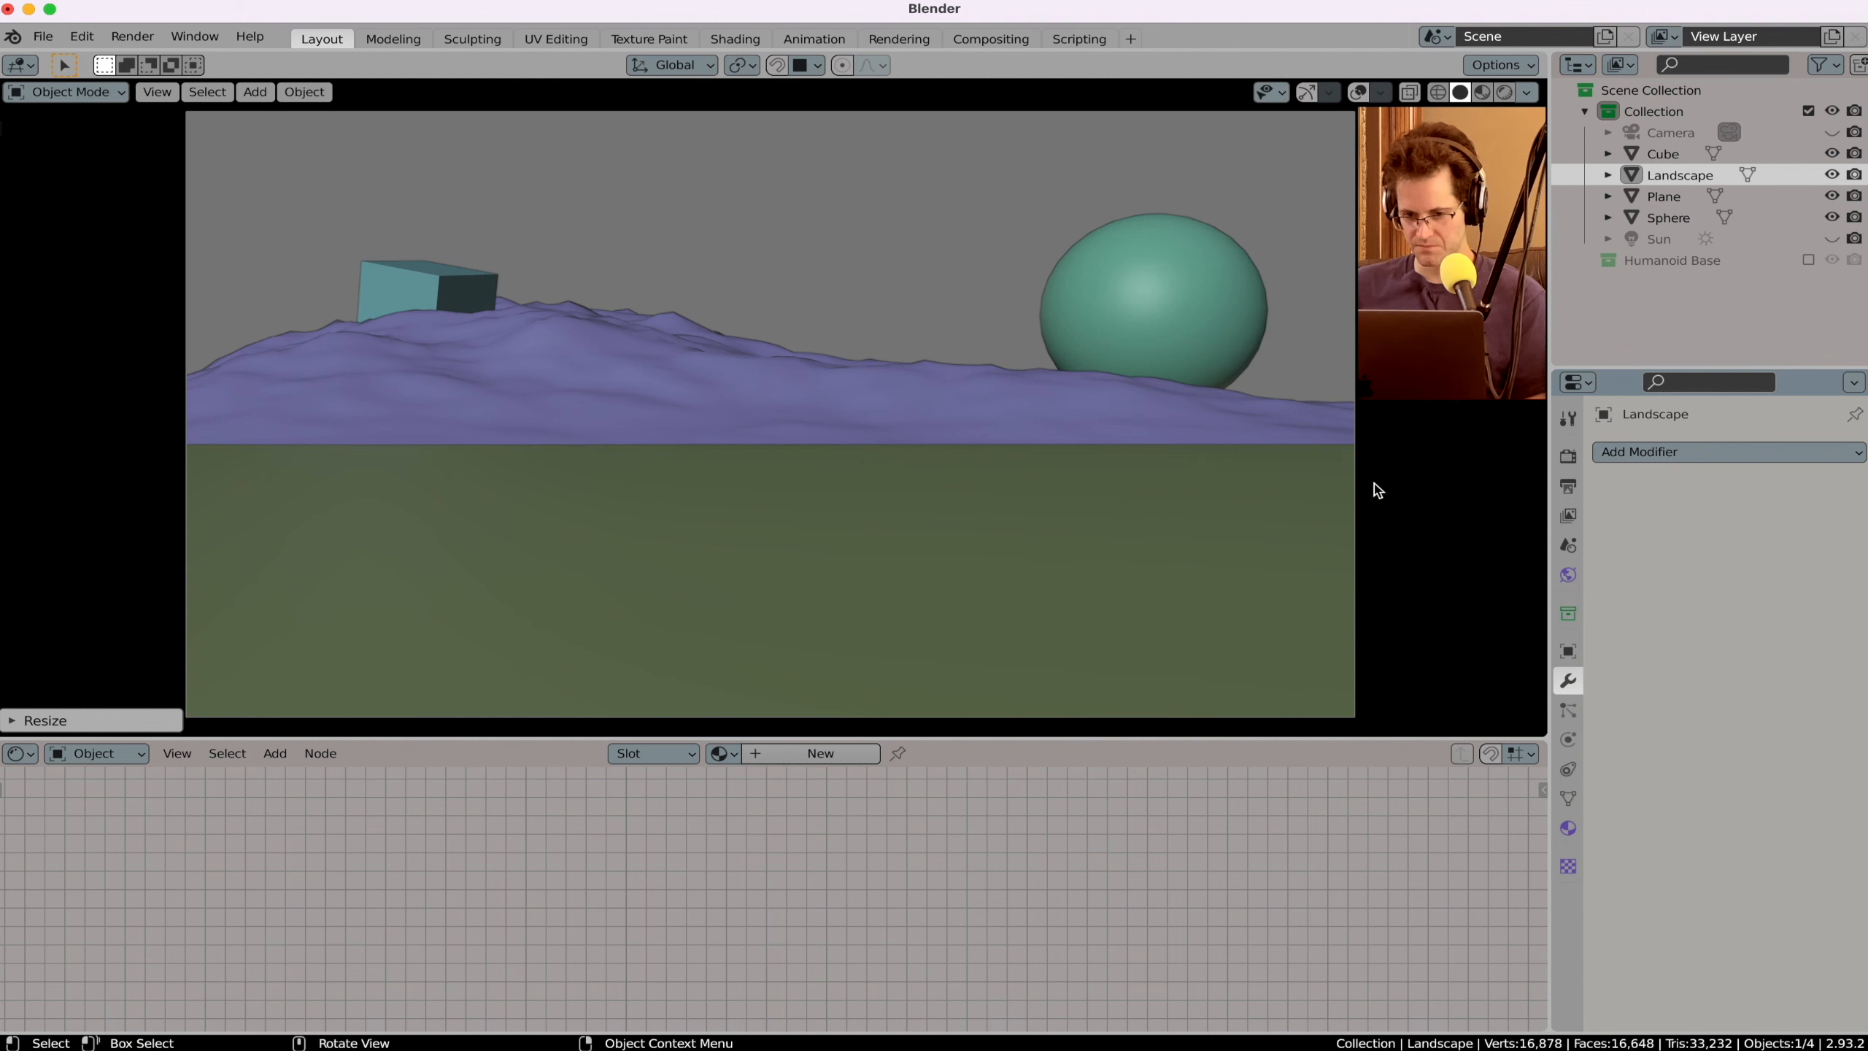
{"action": "left_click", "coordinate": [1569, 651]}
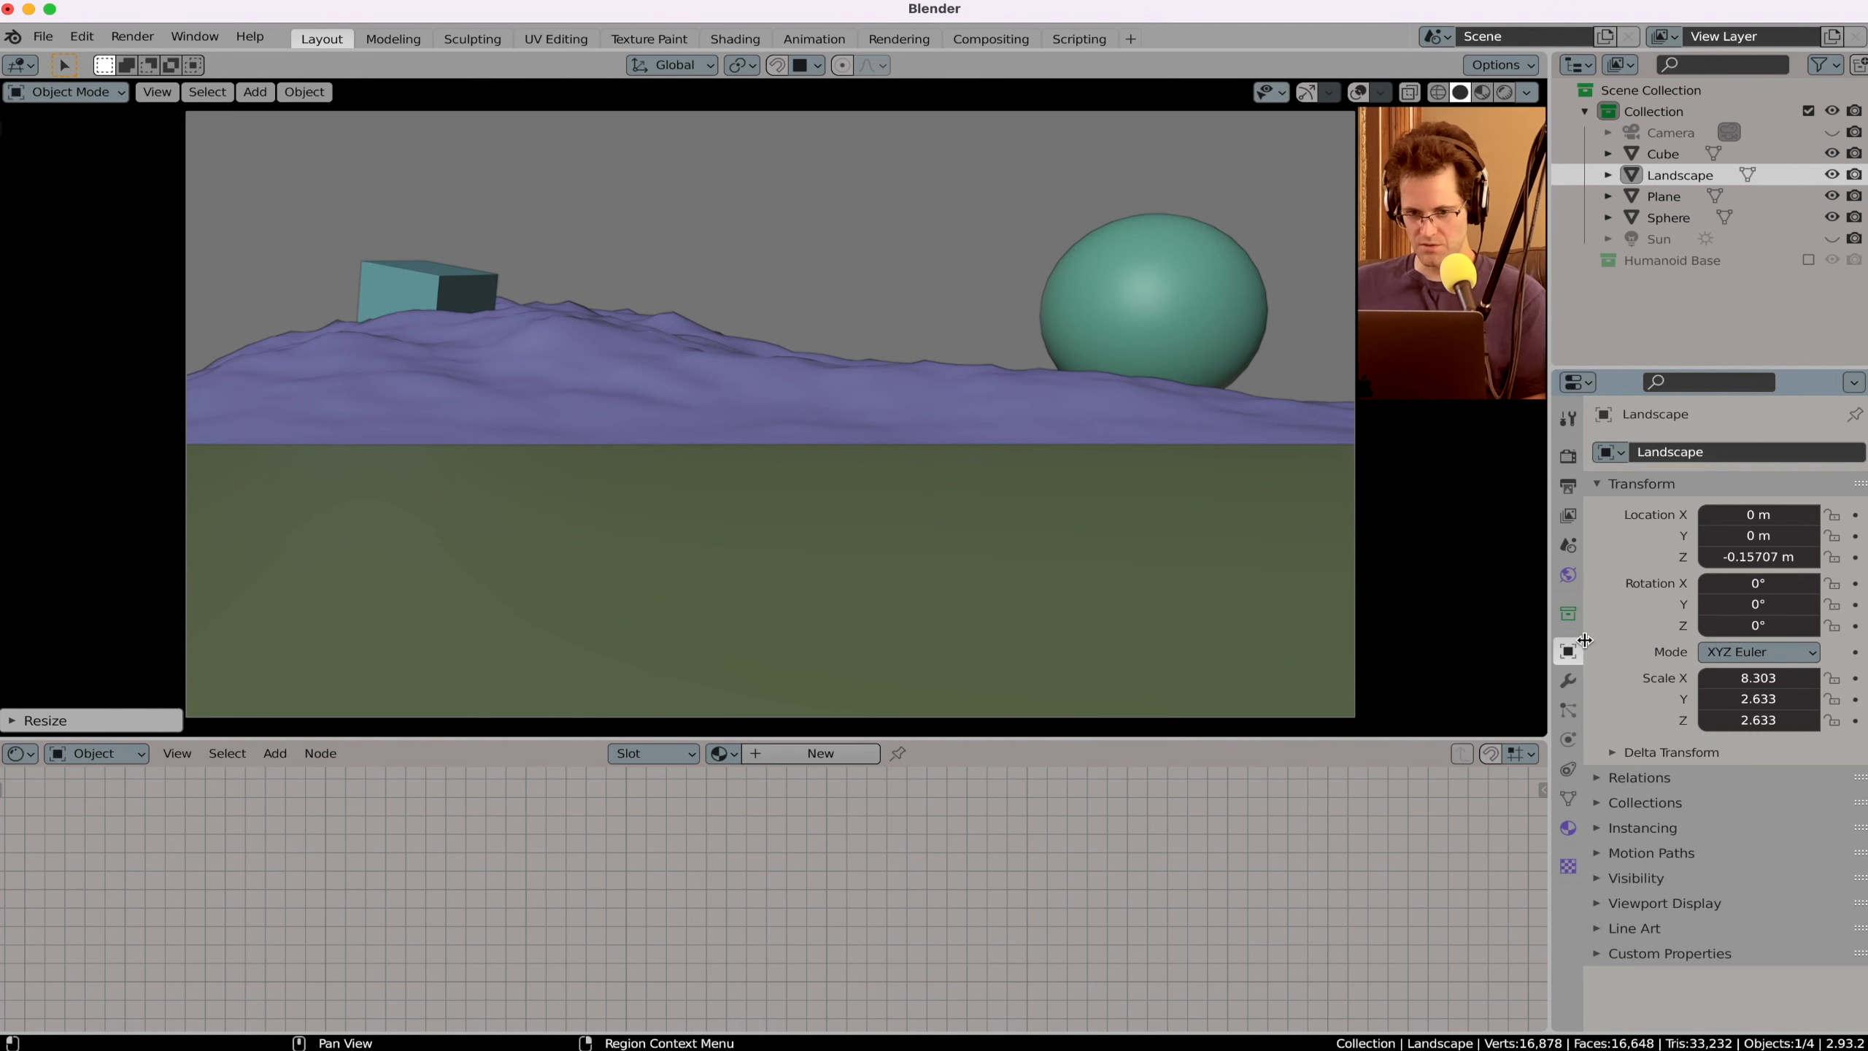
Step: Rotate the landscape to 185° about the Z axis so its peak sits near the green sphere
{"action": "left_click", "coordinate": [1751, 557]}
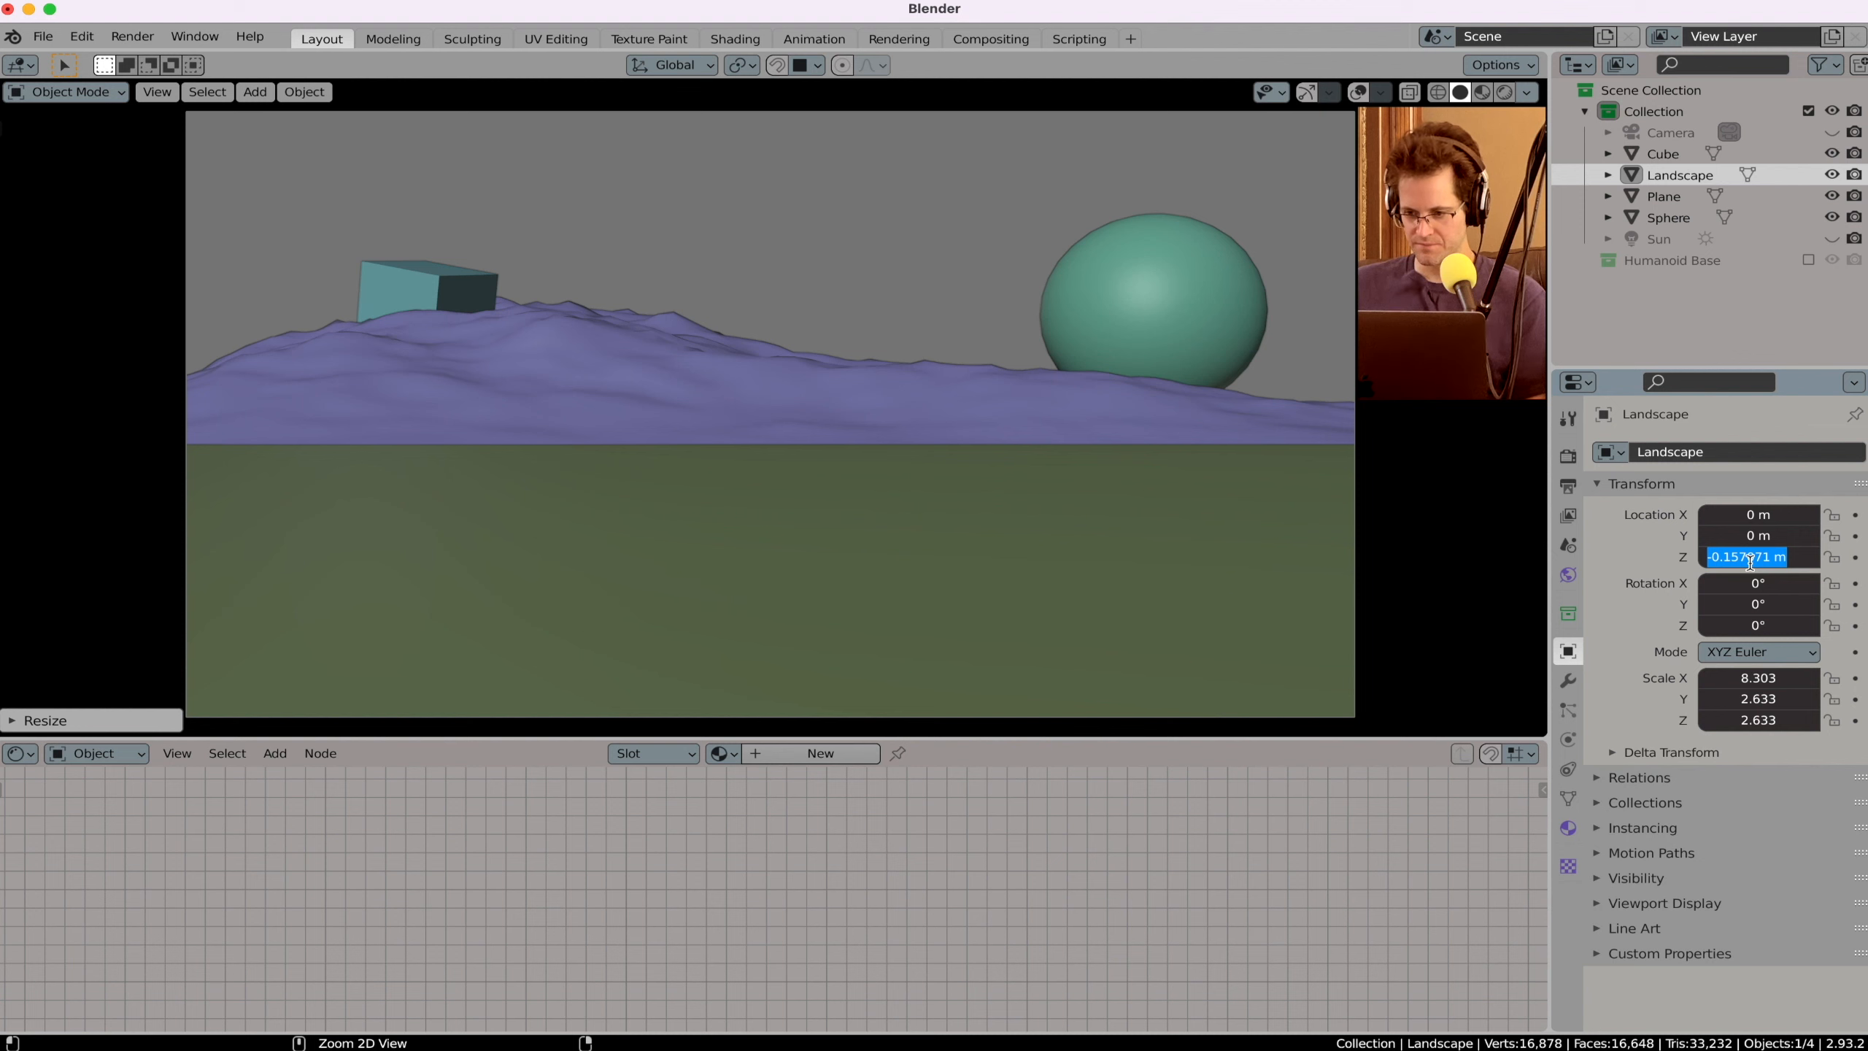
{"action": "left_click", "coordinate": [1750, 623]}
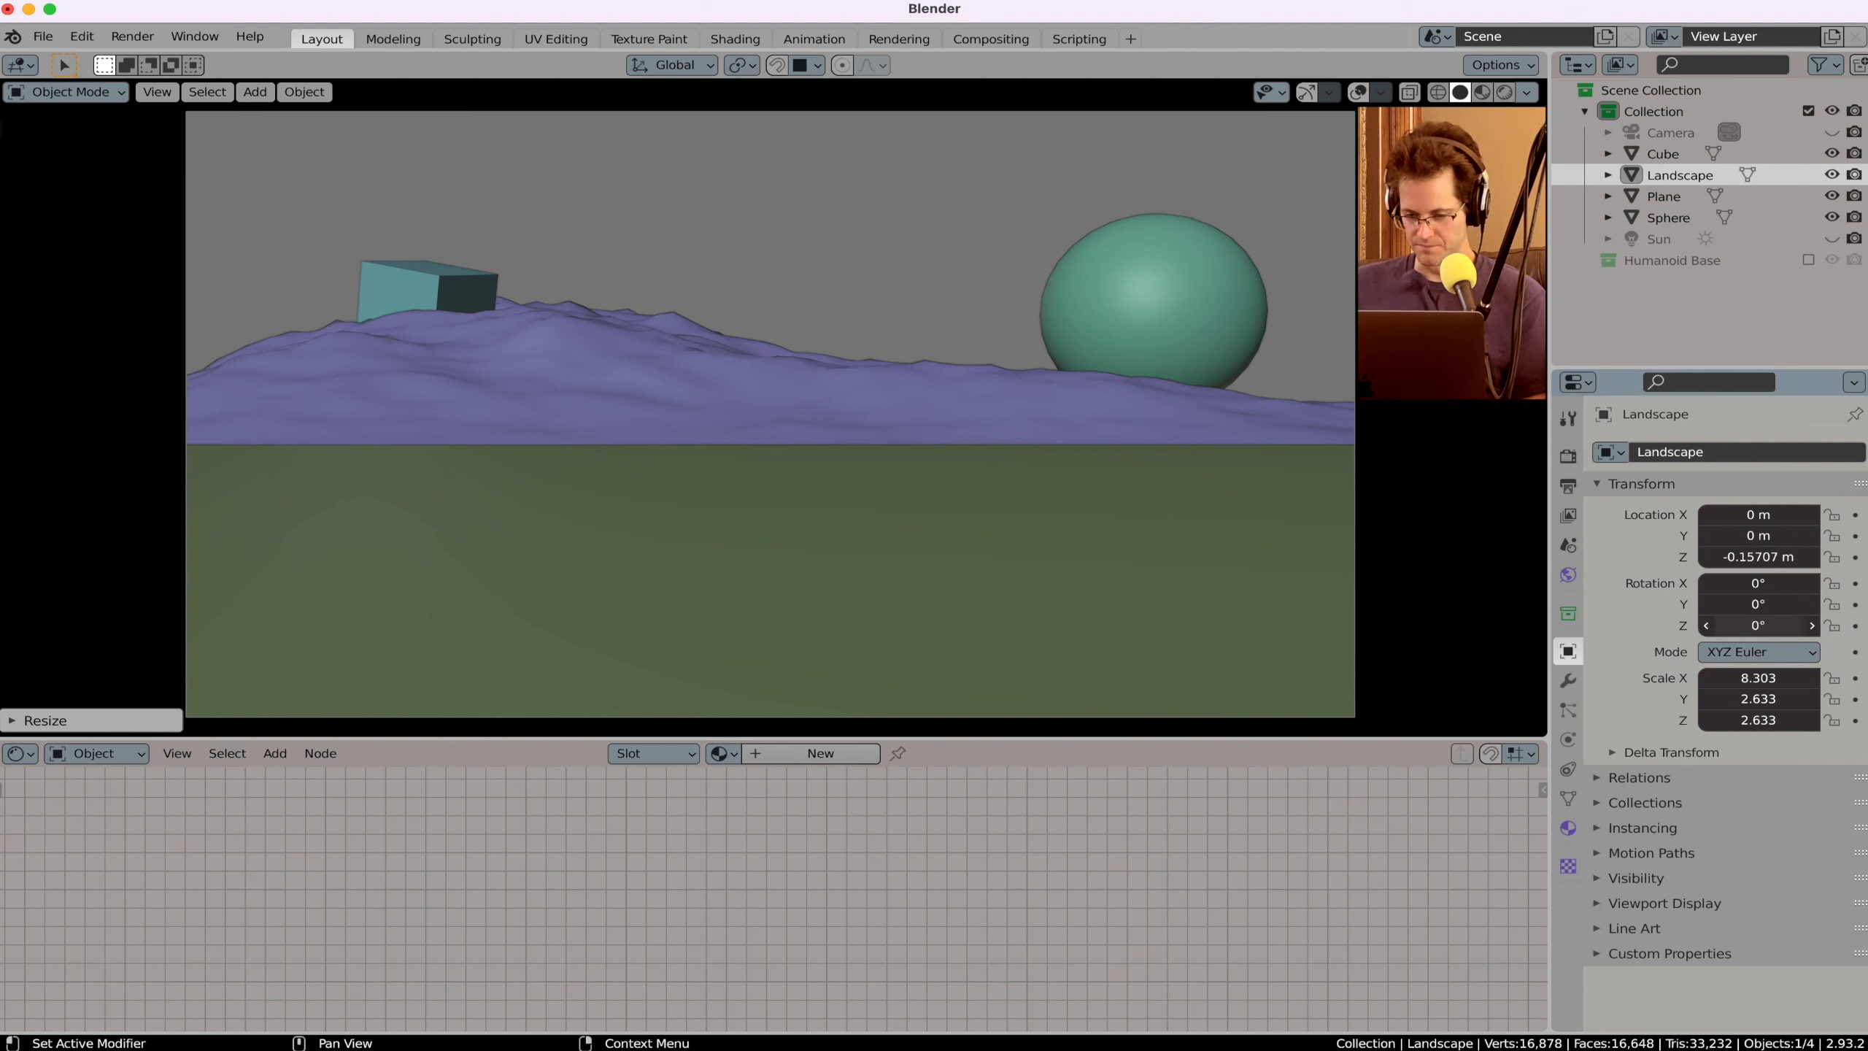
{"action": "left_click_drag", "start_coordinate": [1758, 624], "coordinate": [1858, 624]}
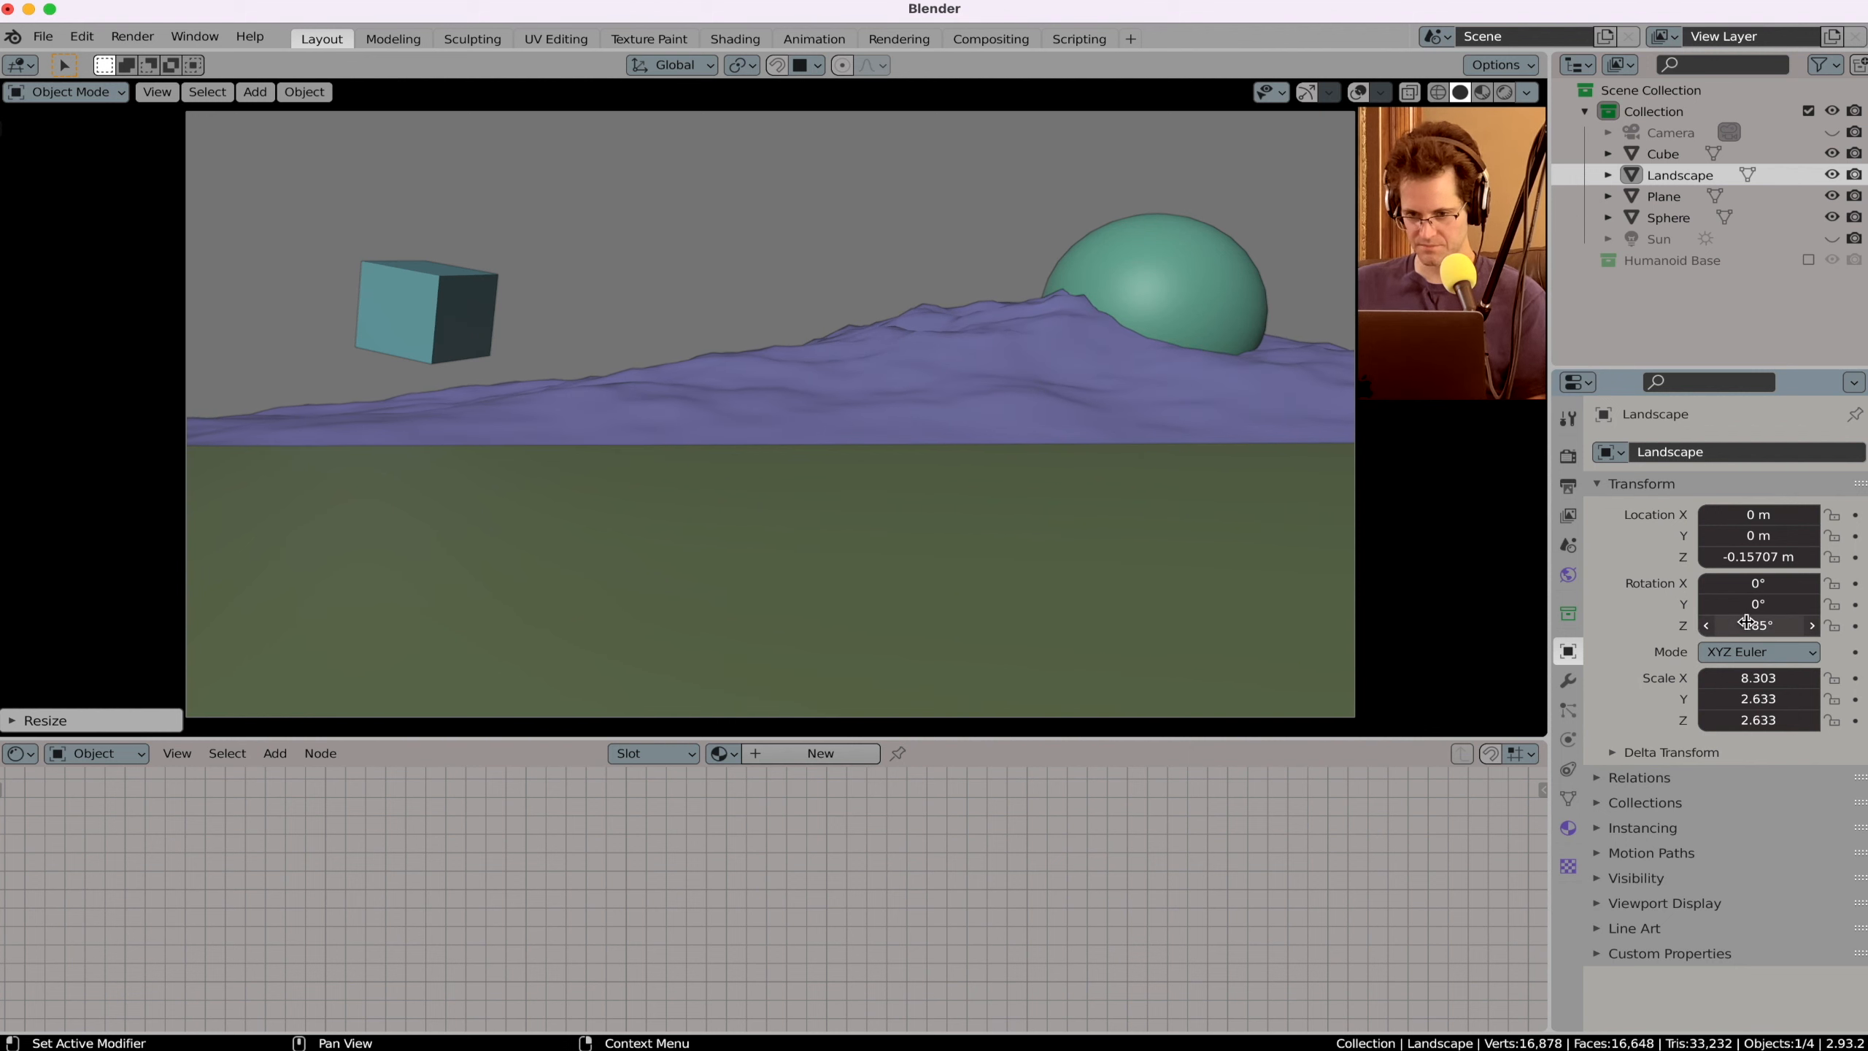
Step: Move the green sphere up onto the landscape's peak, at about X 4.13 m and Z 1.88 m, and switch the viewport to Rendered shading
{"action": "left_click", "coordinate": [1209, 303]}
{"action": "key", "text": "g"}
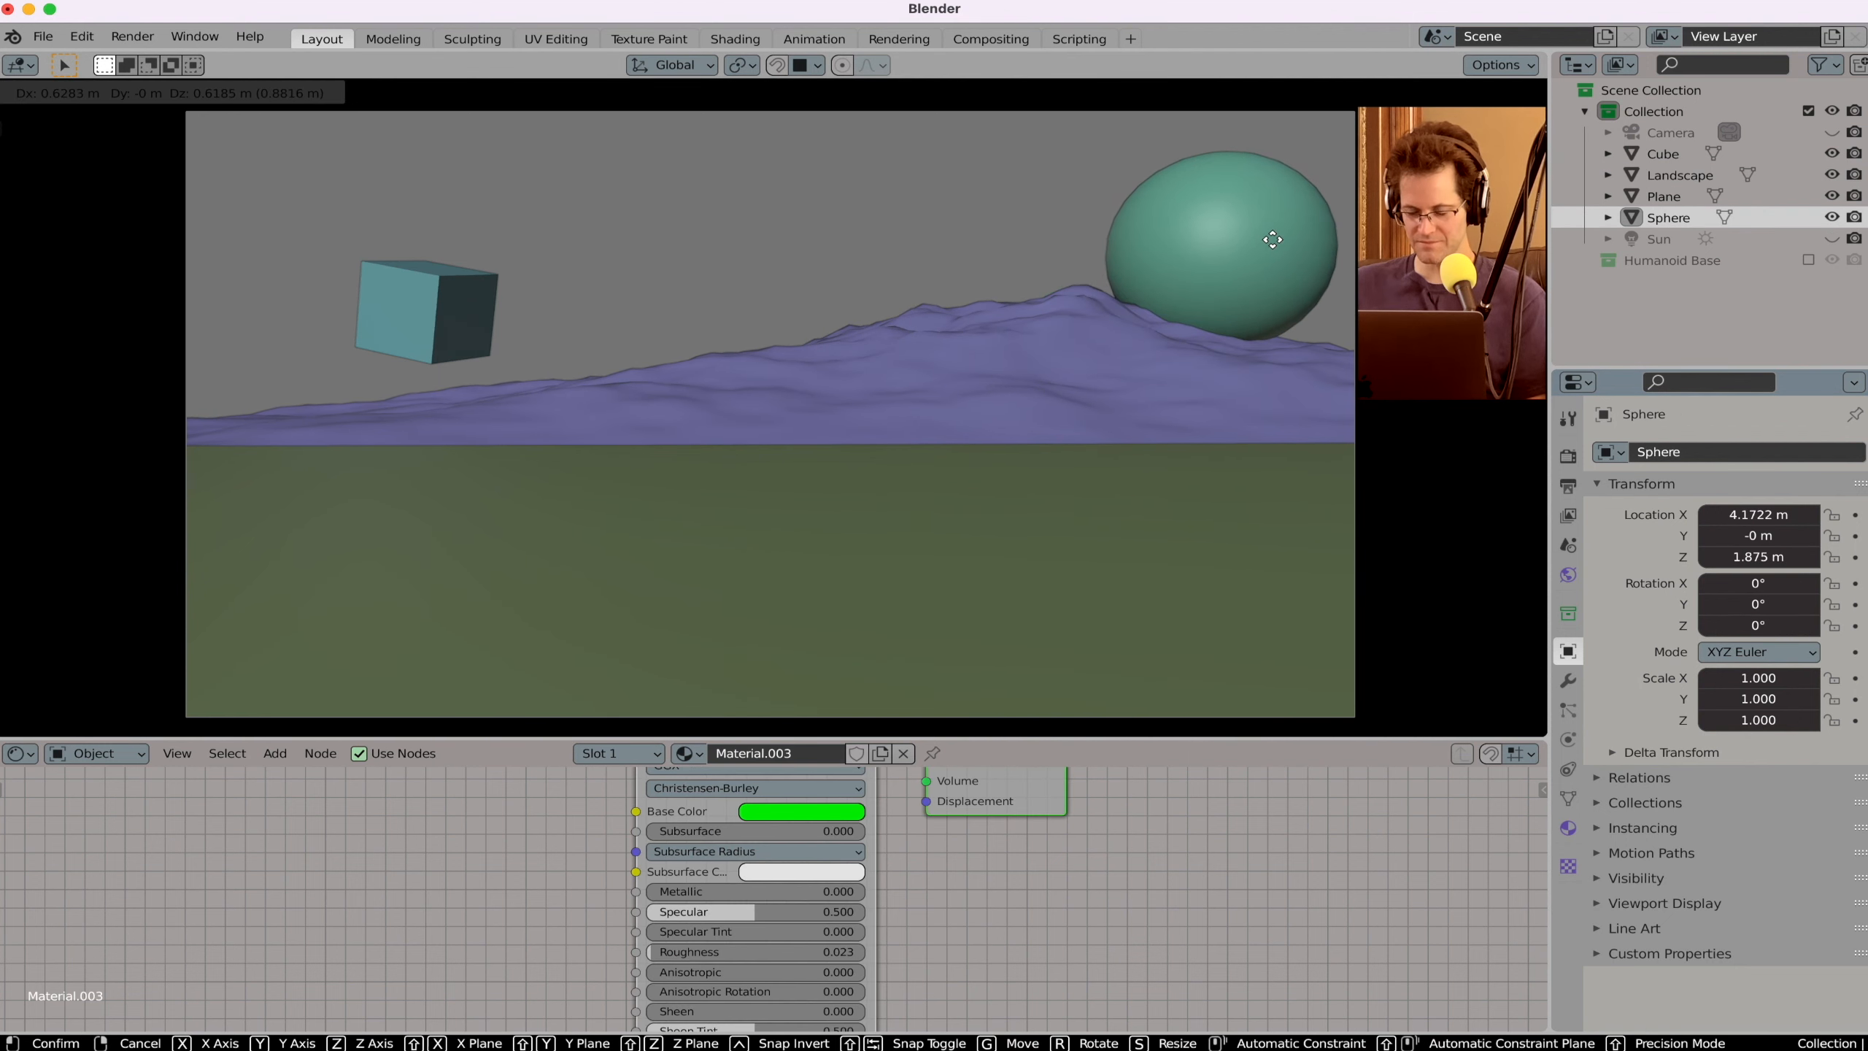
{"action": "left_click", "coordinate": [1270, 243]}
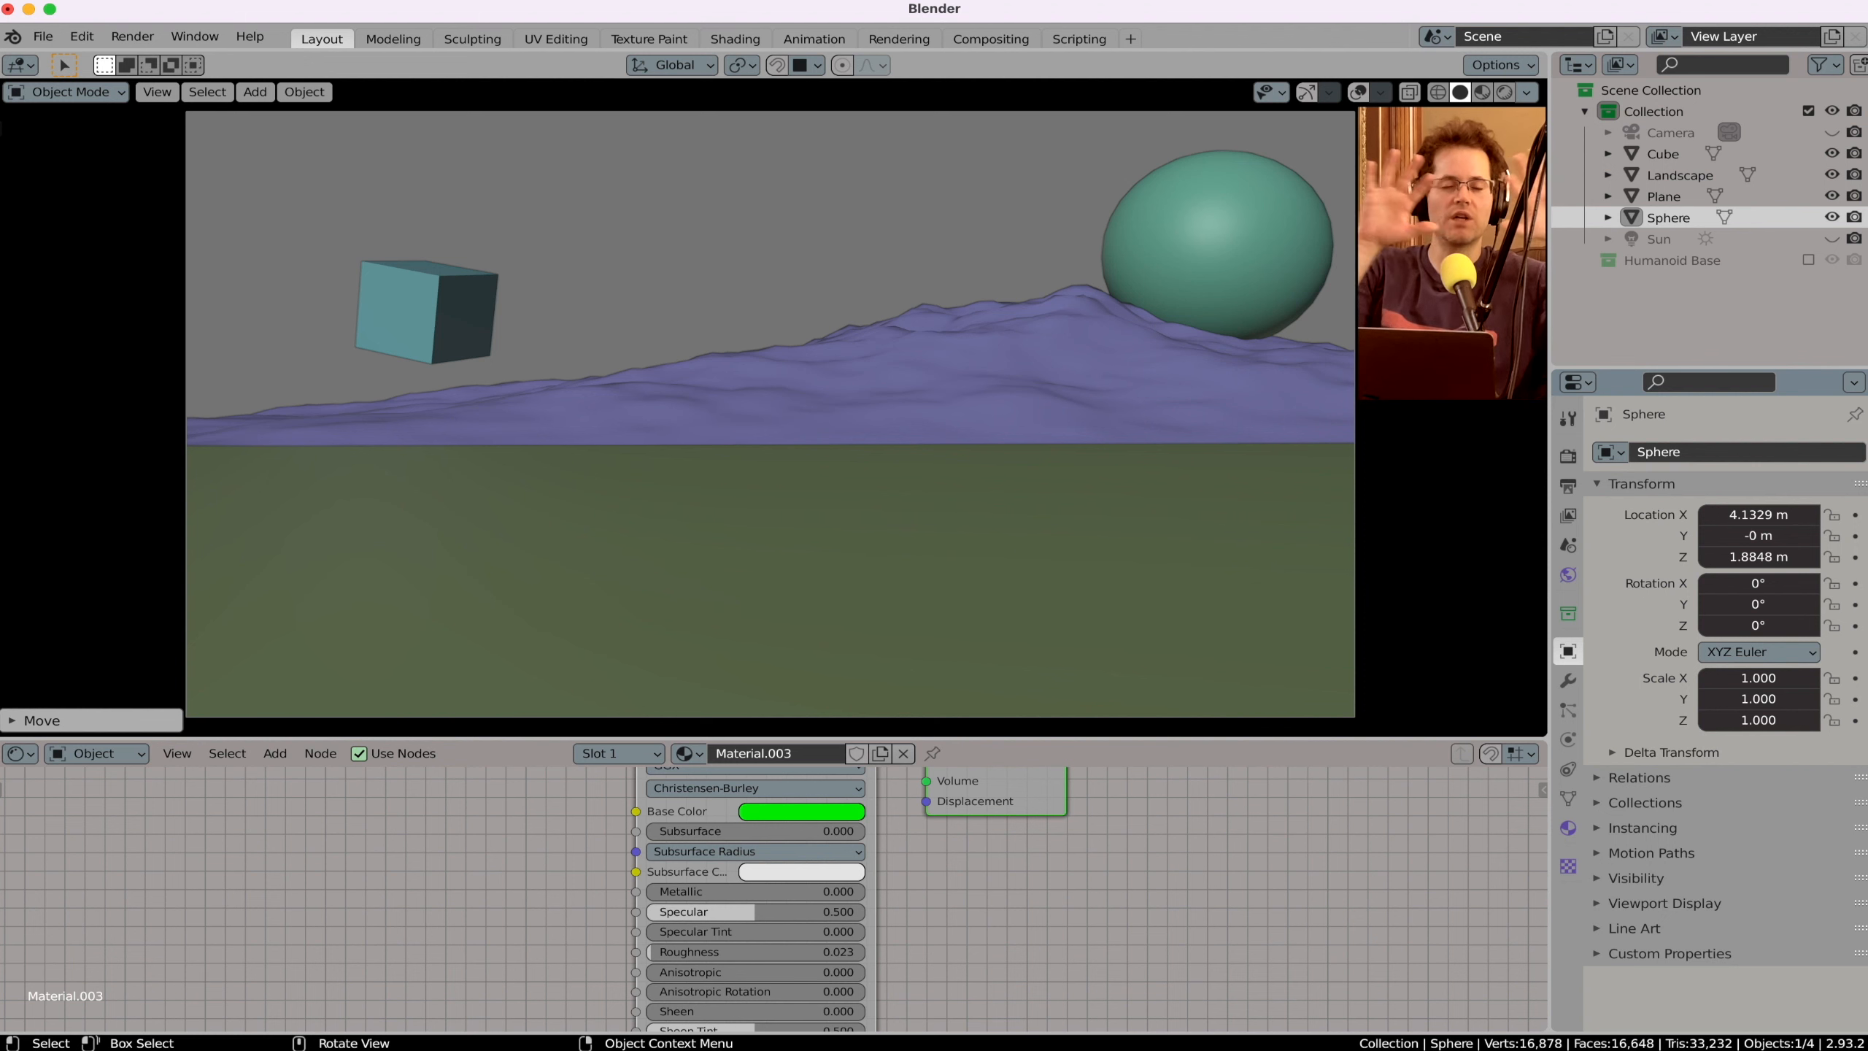
{"action": "left_click", "coordinate": [1505, 92]}
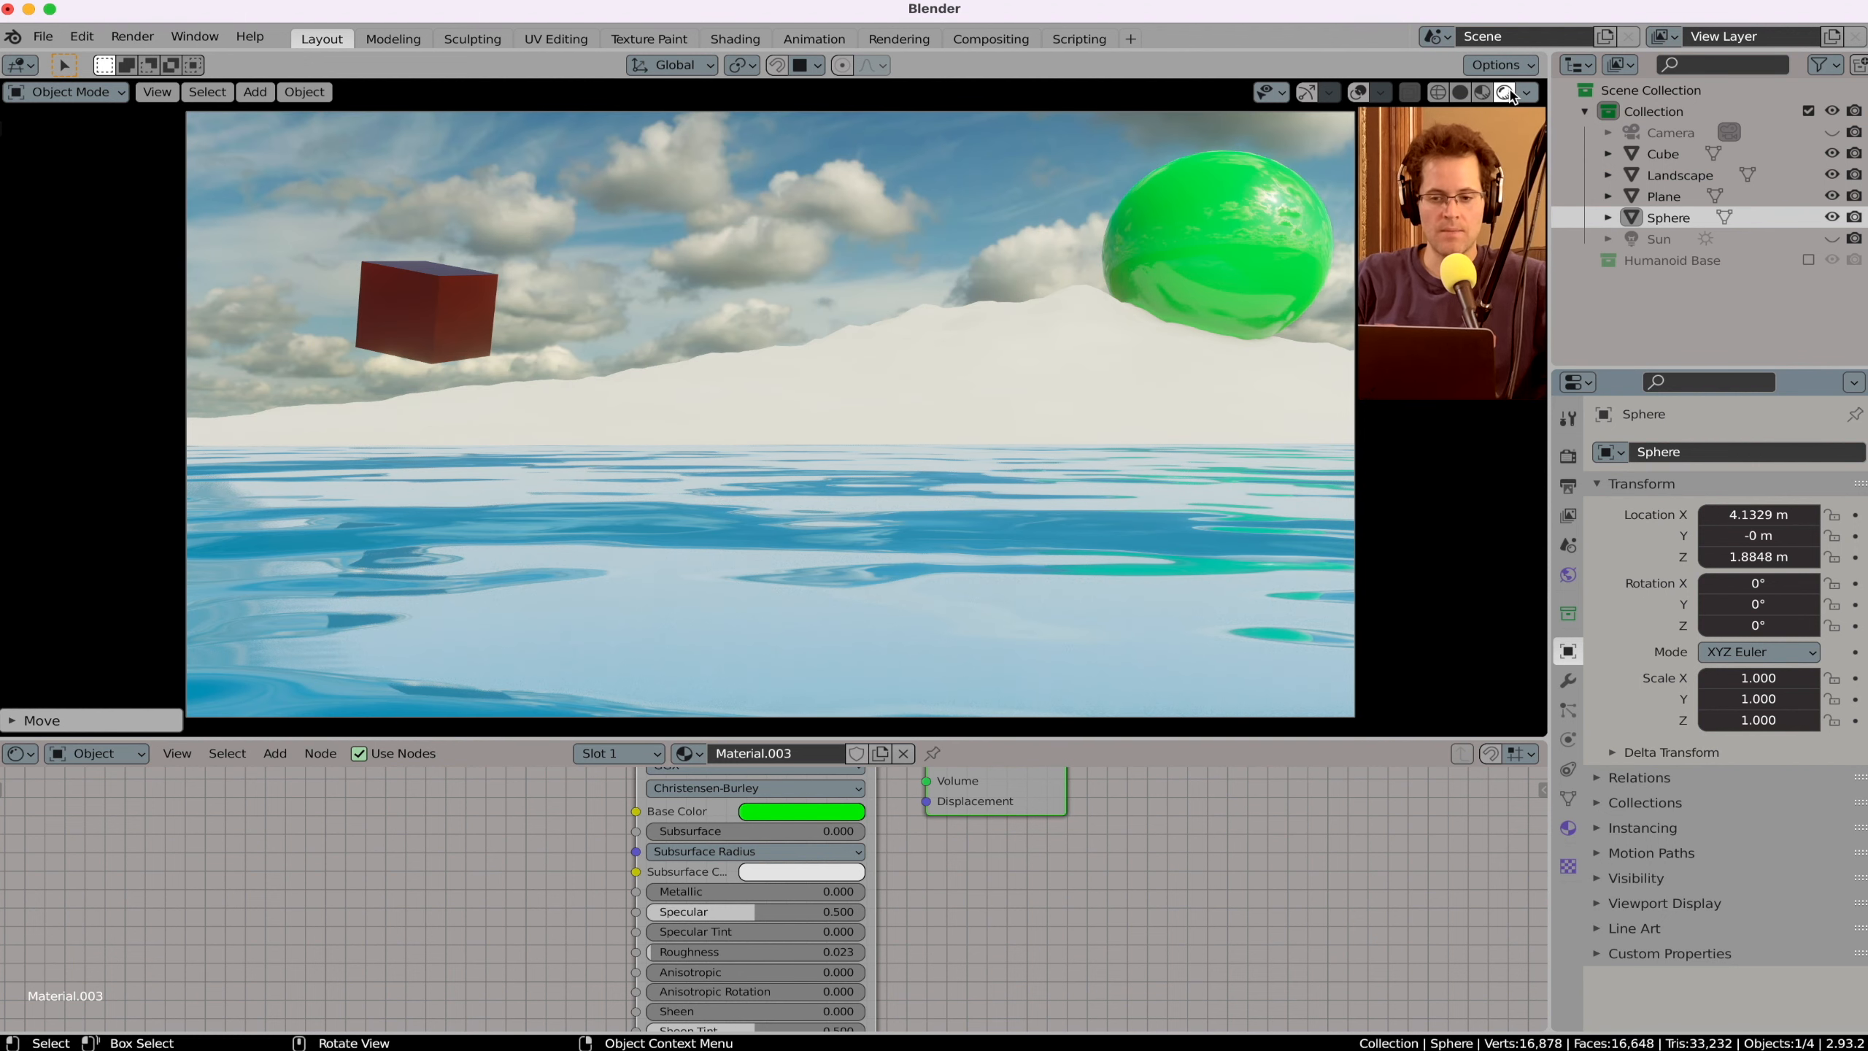
Step: Give the landscape a new material with a magenta base color, metallic about 0.483 and roughness about 0.475
{"action": "left_click", "coordinate": [1005, 367]}
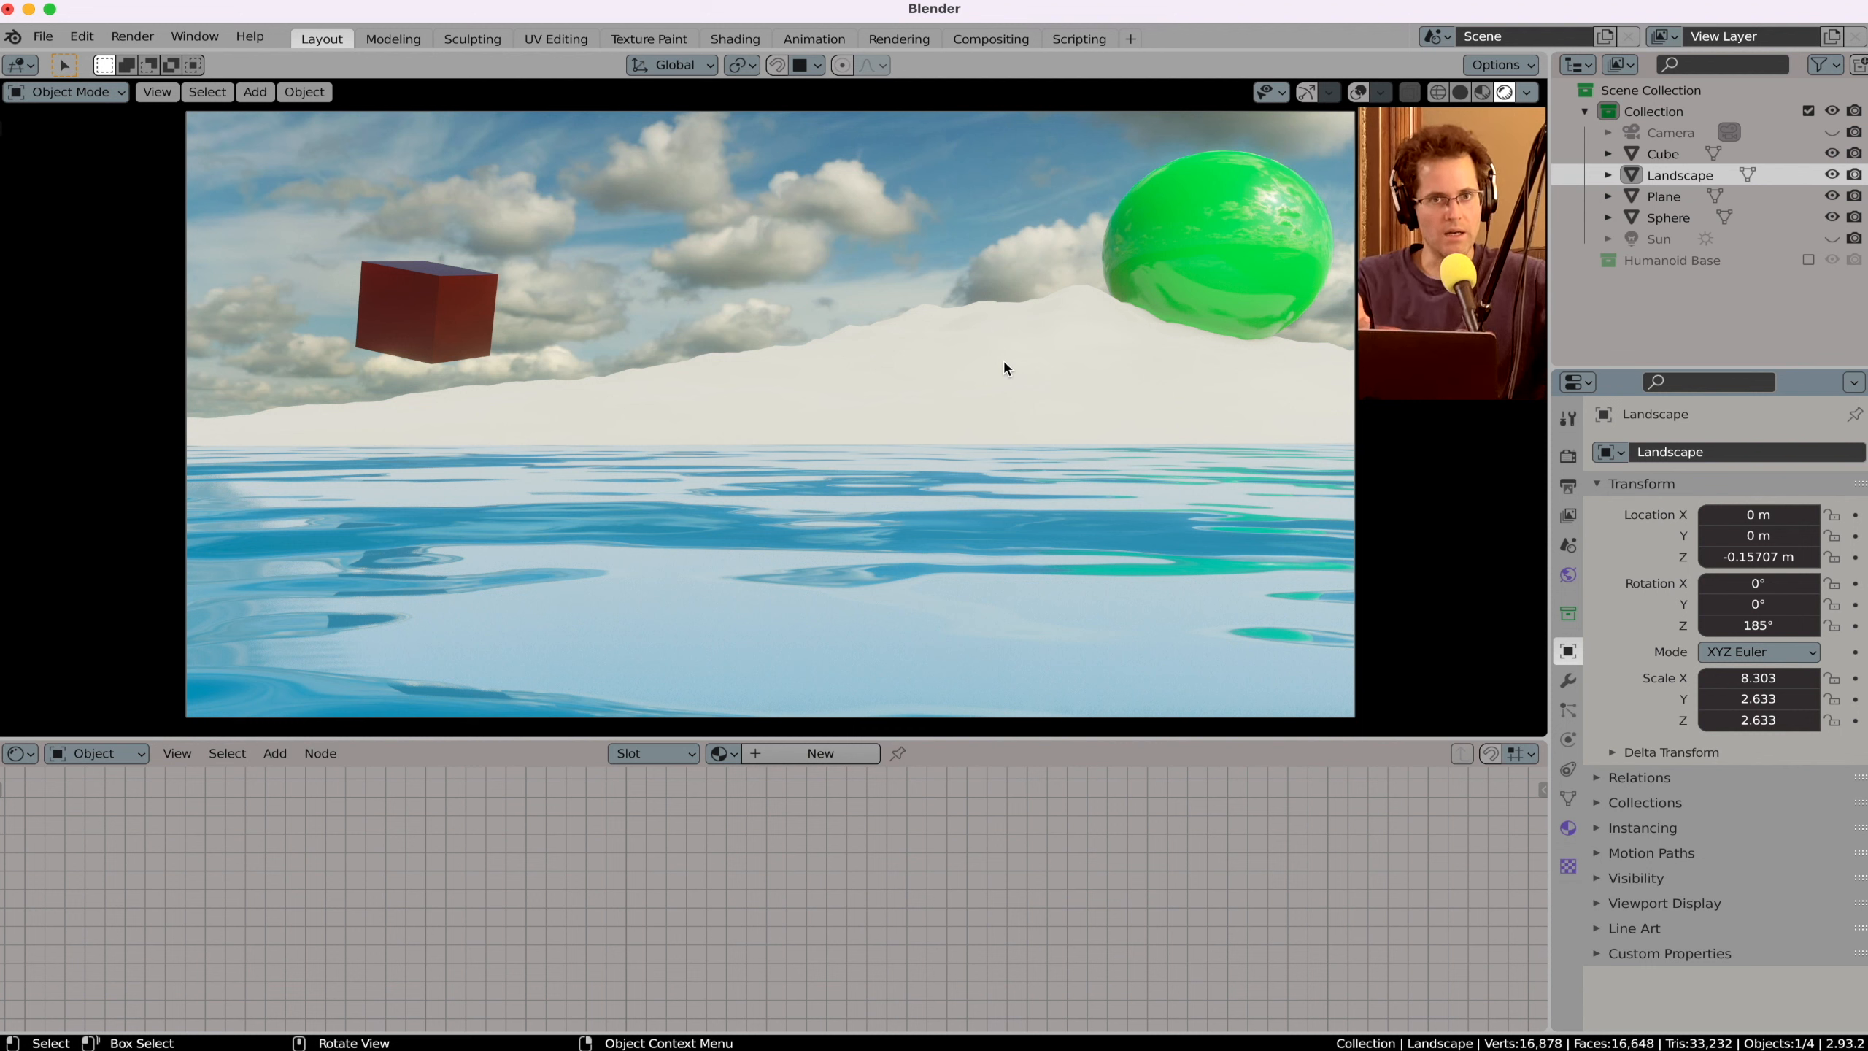
{"action": "left_click", "coordinate": [820, 753]}
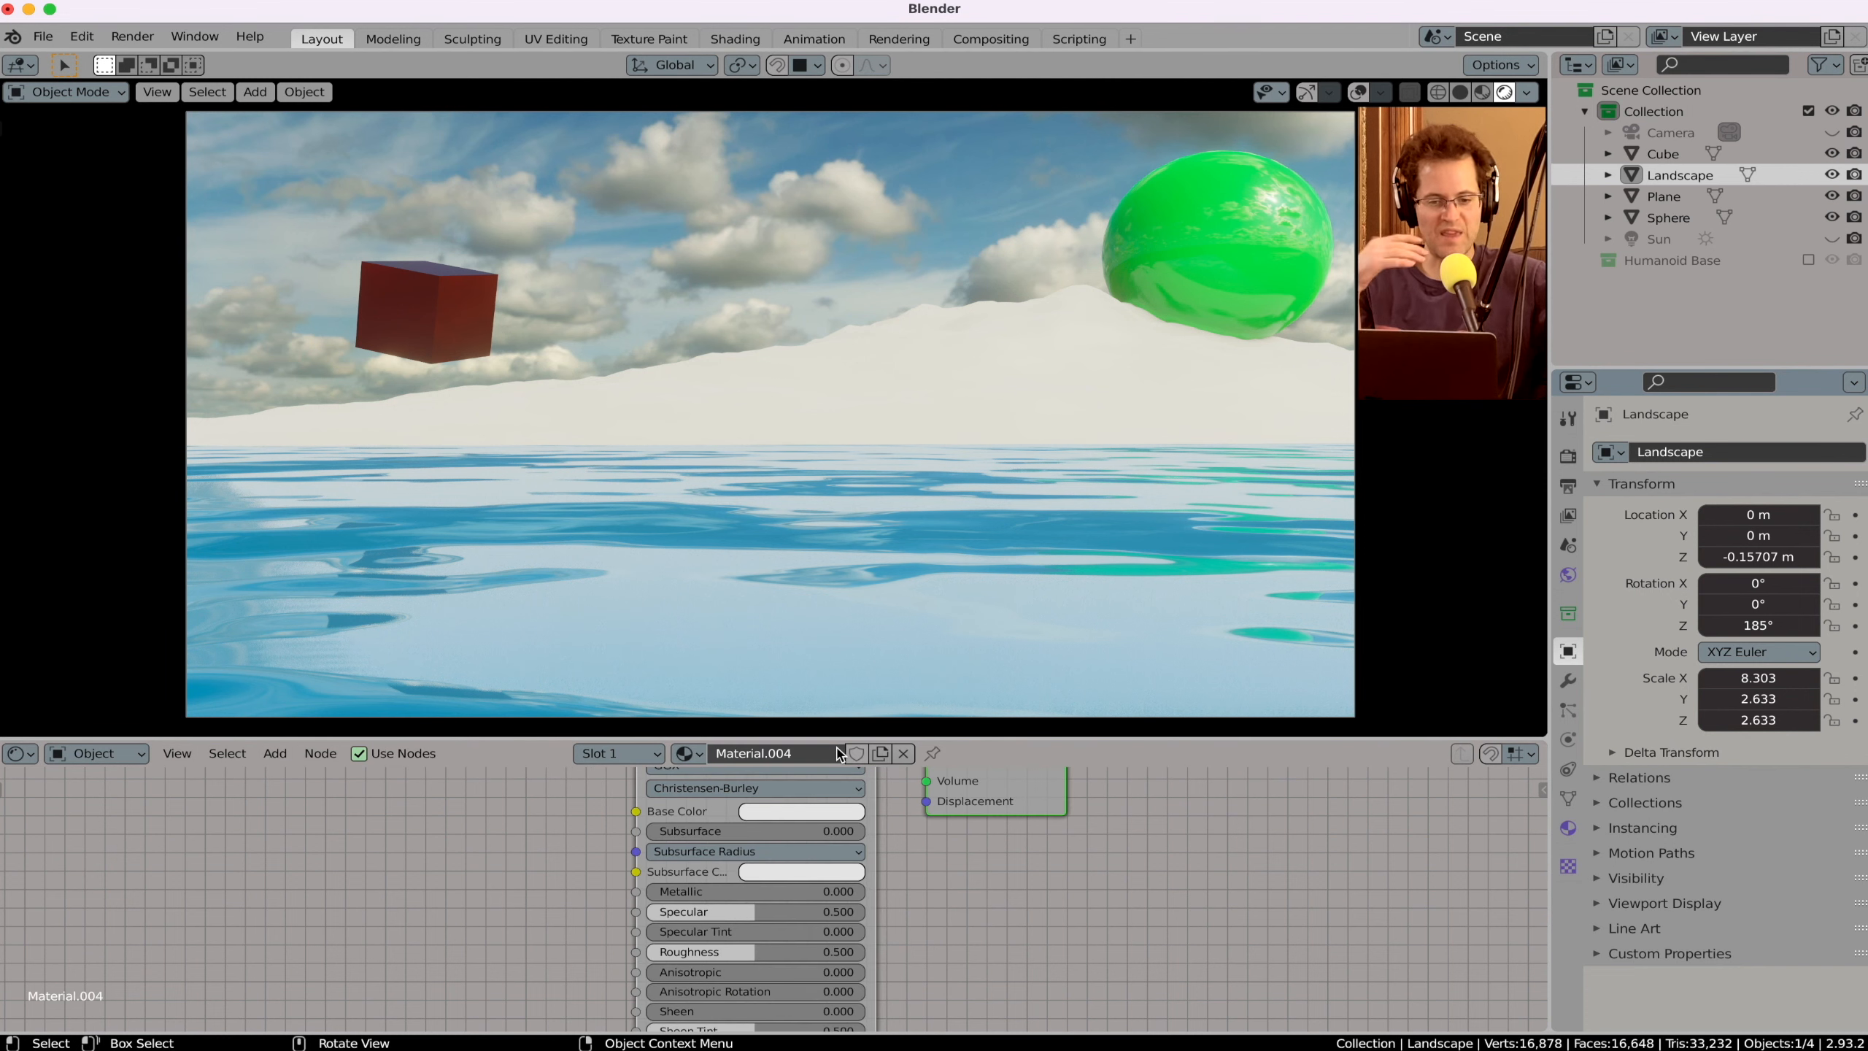
{"action": "left_click", "coordinate": [804, 811]}
{"action": "left_click", "coordinate": [877, 637]}
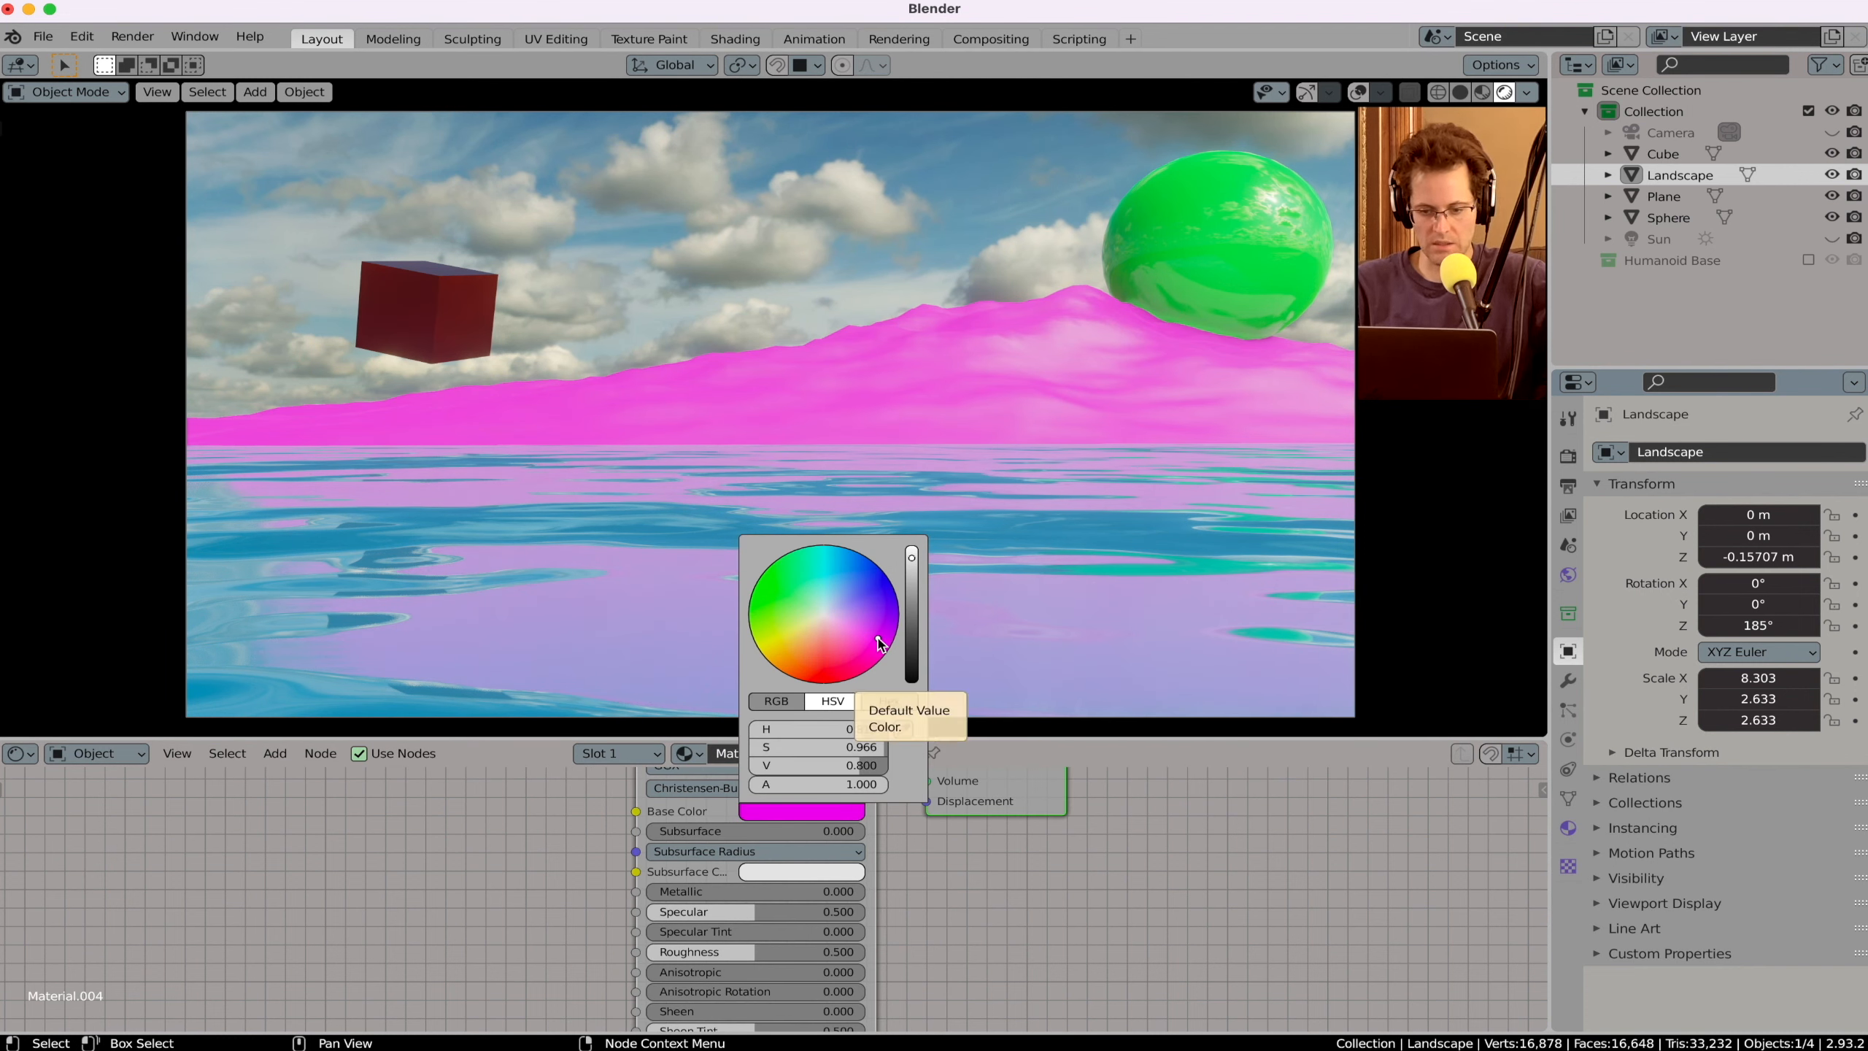
{"action": "left_click_drag", "start_coordinate": [706, 891], "coordinate": [750, 957]}
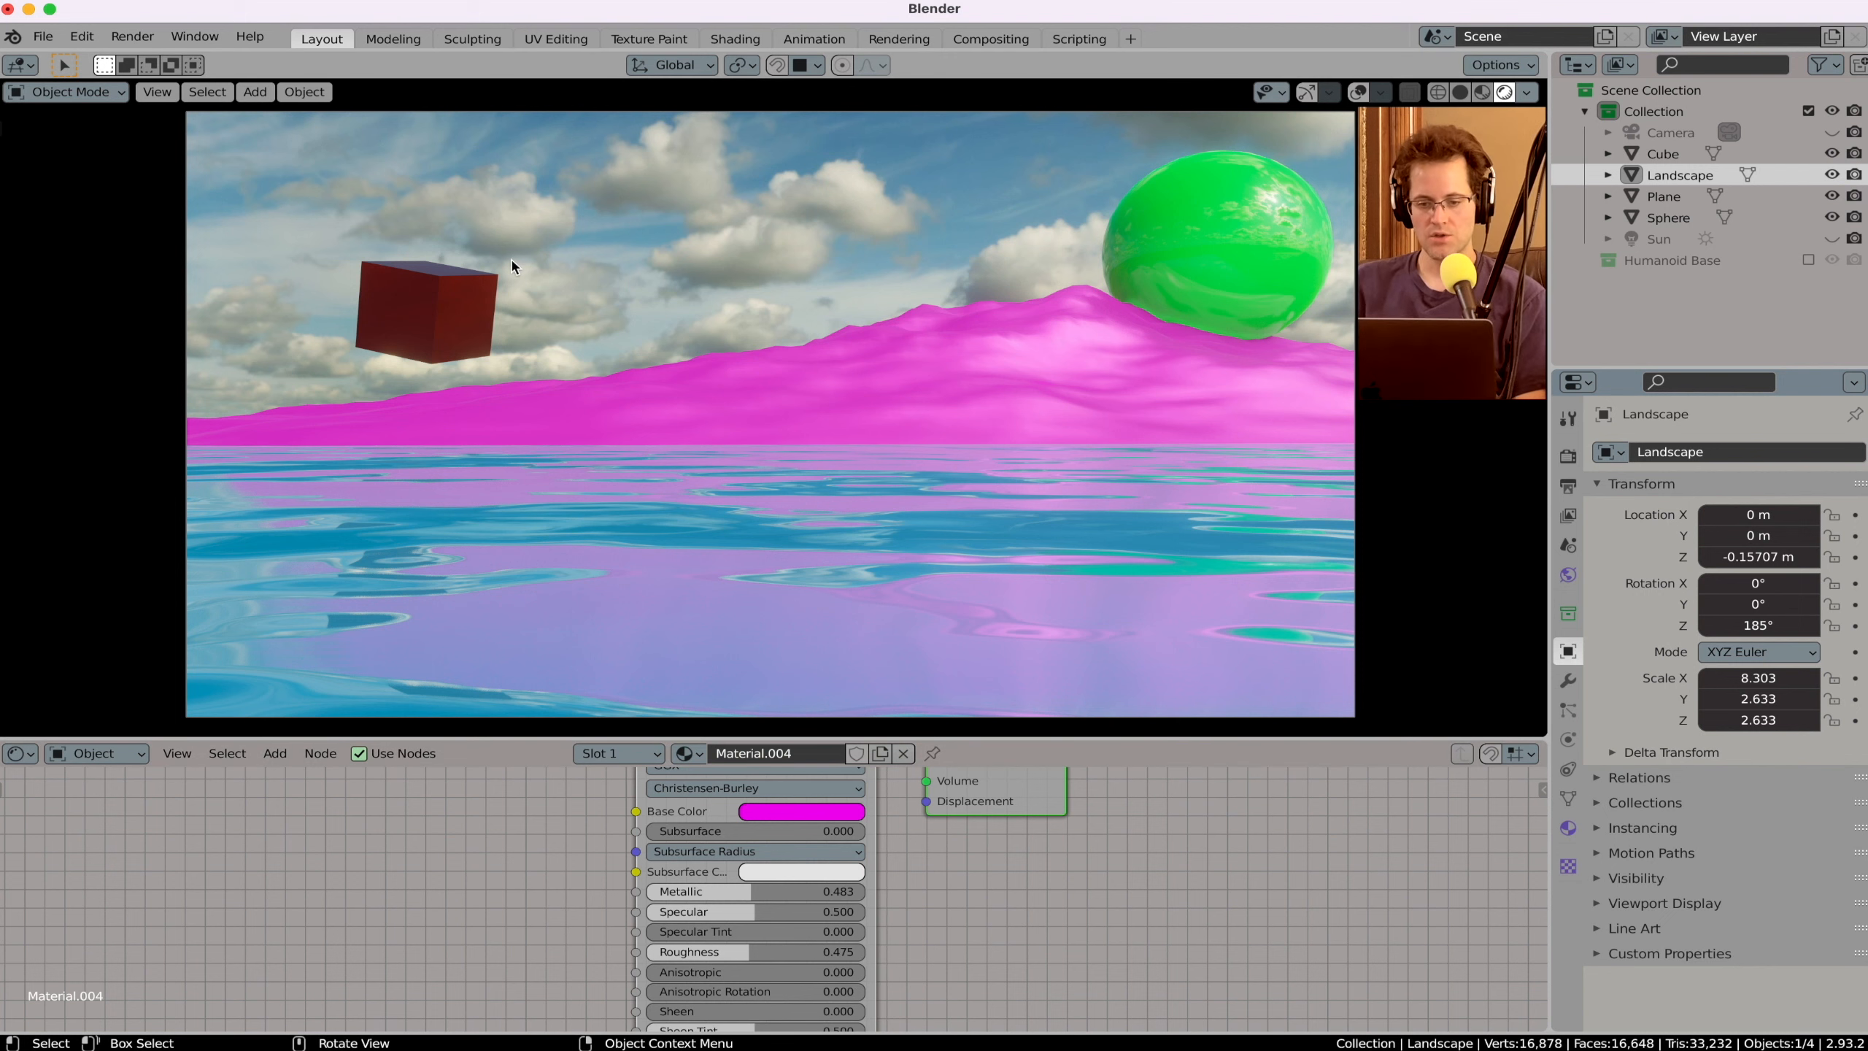
Step: Add a Bump node and a Noise Texture node to the landscape's material, placed before the Principled BSDF
{"action": "scroll", "coordinate": [401, 894], "scroll_direction": "down", "scroll_amount": 3}
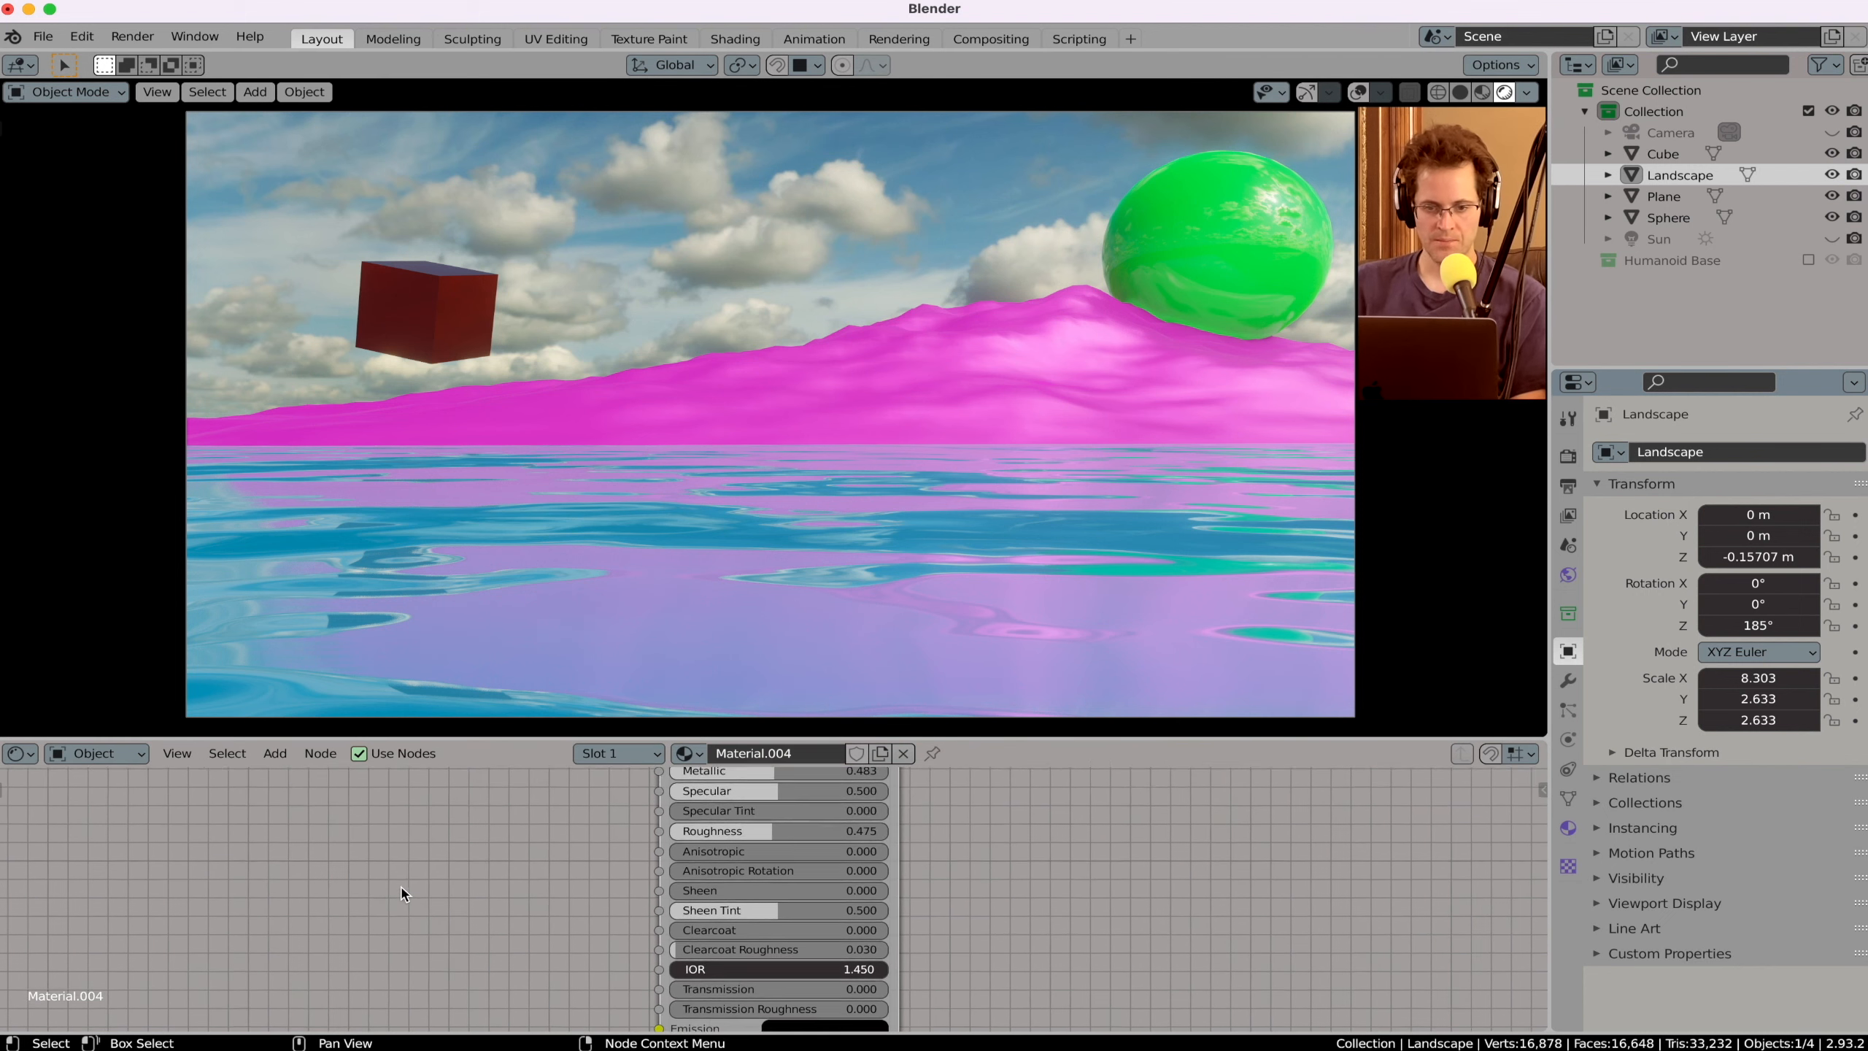
{"action": "scroll", "coordinate": [400, 894], "scroll_direction": "down", "scroll_amount": 4}
{"action": "key", "text": "shift+a"}
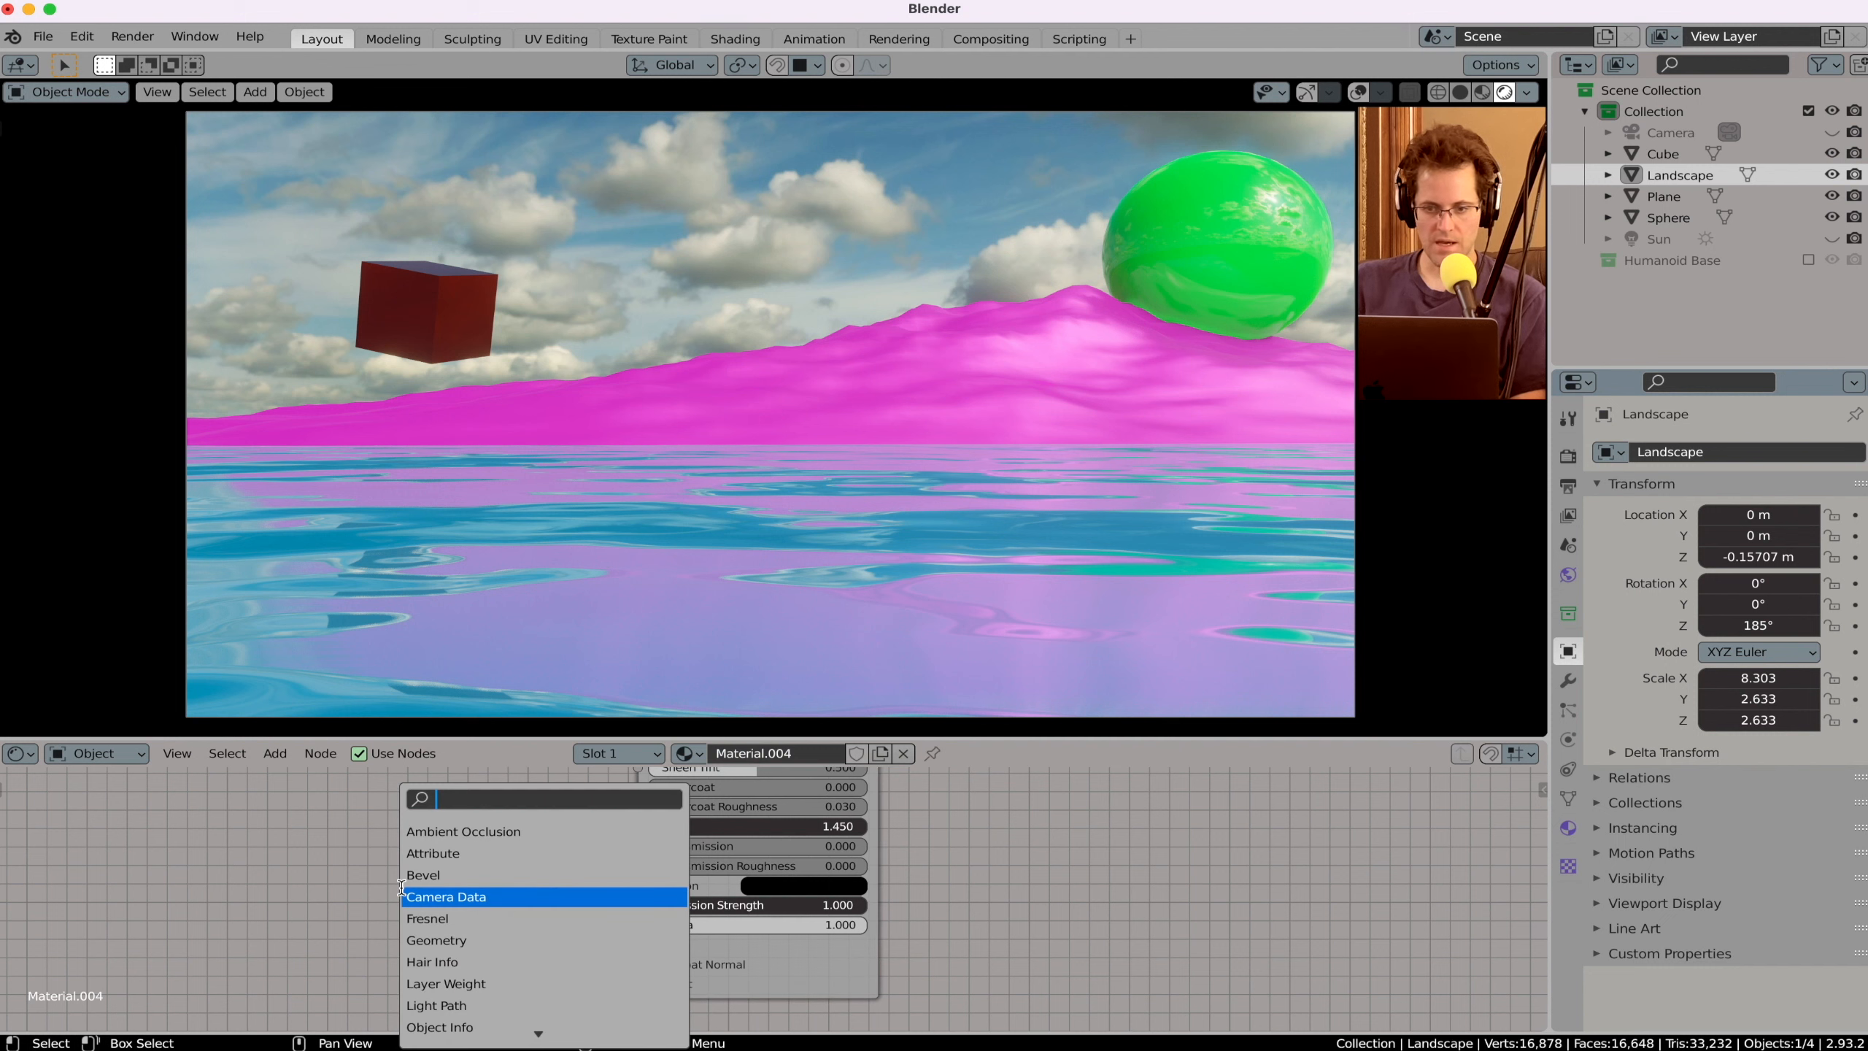
{"action": "type", "text": "bump"}
{"action": "key", "text": "Return"}
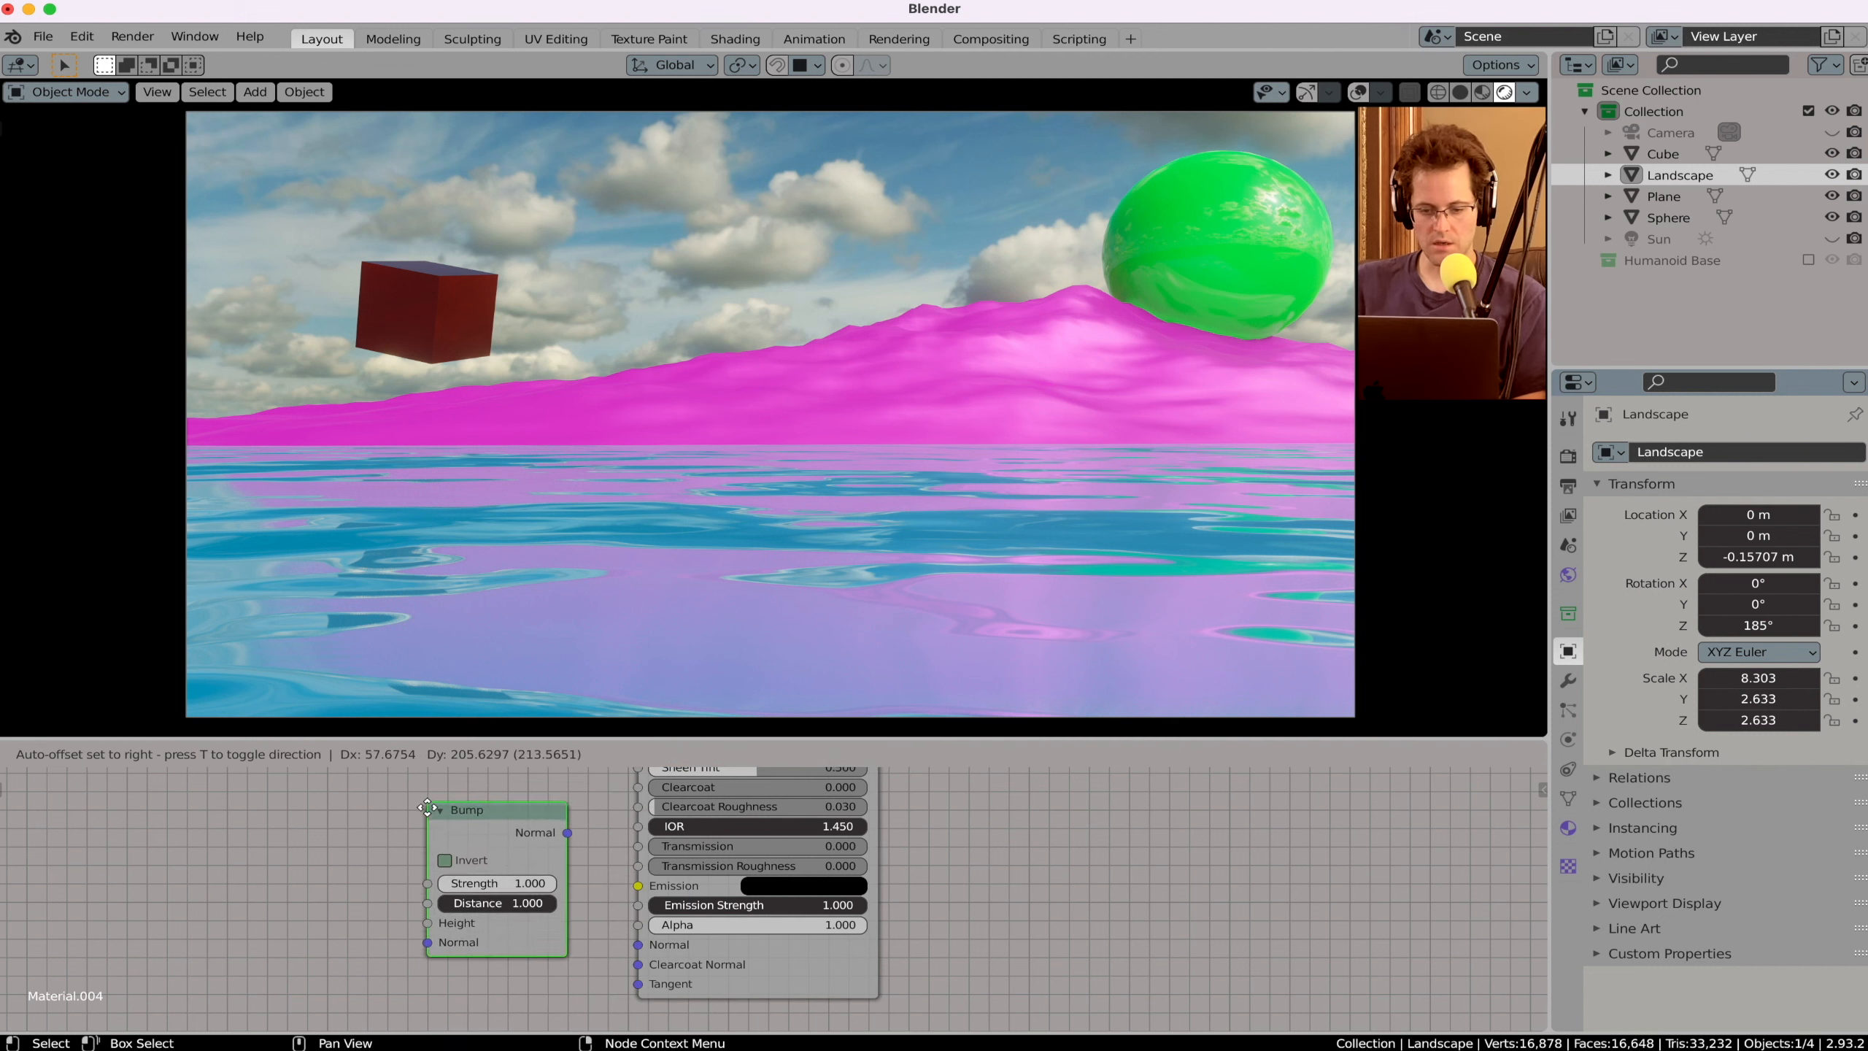
{"action": "left_click", "coordinate": [436, 851]}
{"action": "key", "text": "shift+a"}
{"action": "type", "text": "no"}
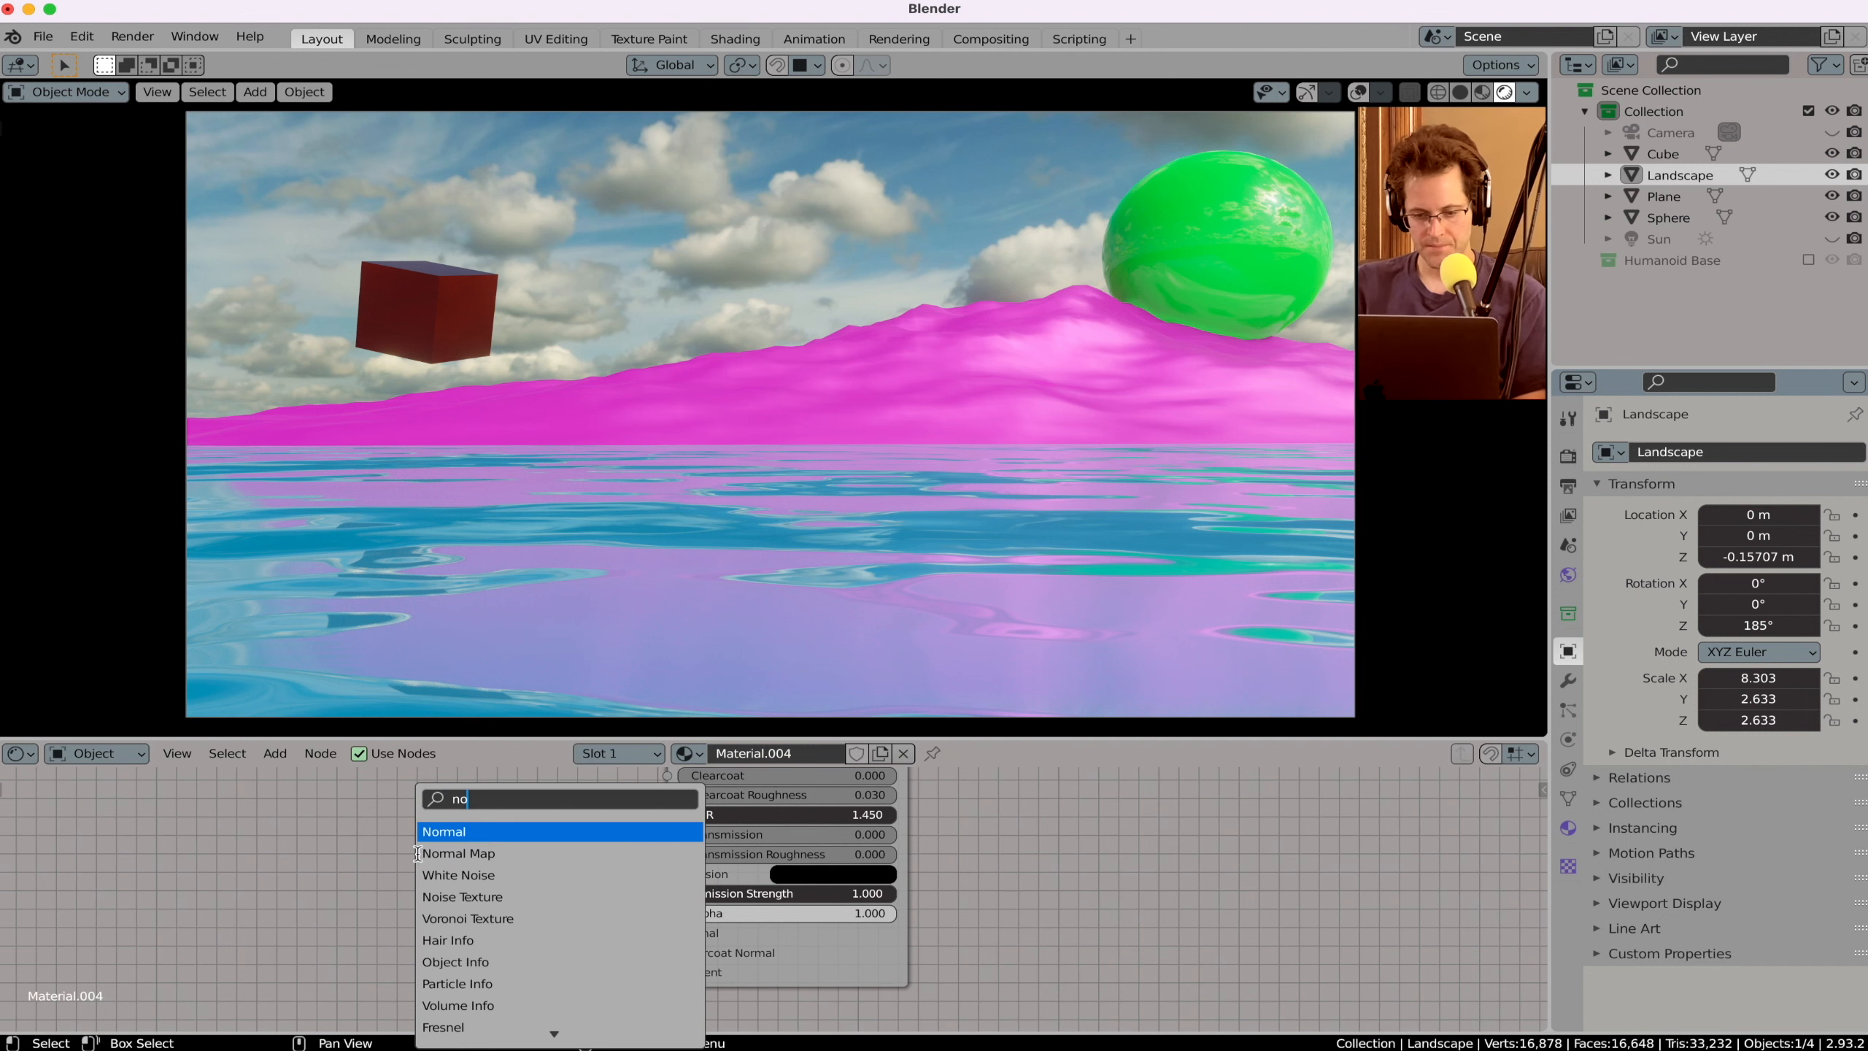
{"action": "type", "text": "ise"}
{"action": "key", "text": "Return"}
{"action": "left_click", "coordinate": [203, 800]}
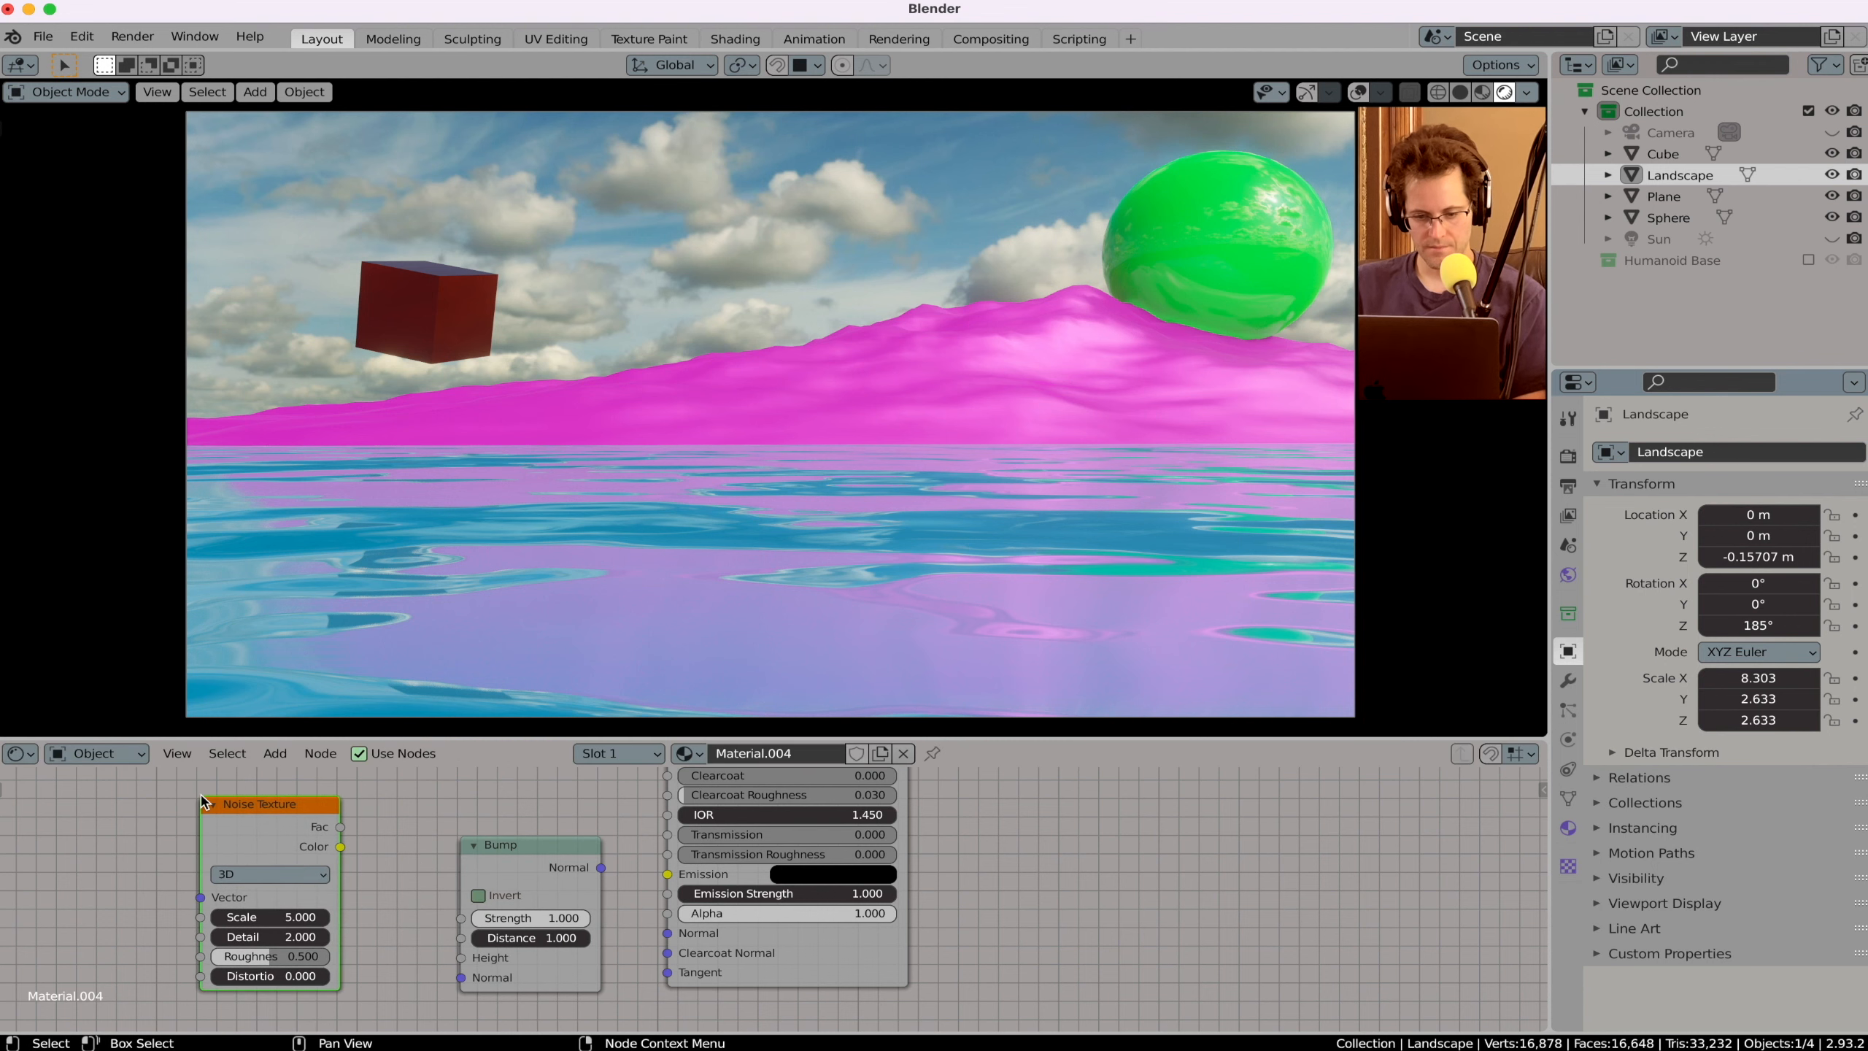
Step: Link the noise Fac to the Bump Height and the Bump Normal to the Principled BSDF Normal, and raise the noise scale to about 12.8
{"action": "left_click_drag", "start_coordinate": [348, 829], "coordinate": [465, 965]}
{"action": "left_click_drag", "start_coordinate": [341, 827], "coordinate": [462, 957]}
{"action": "left_click_drag", "start_coordinate": [601, 868], "coordinate": [669, 934]}
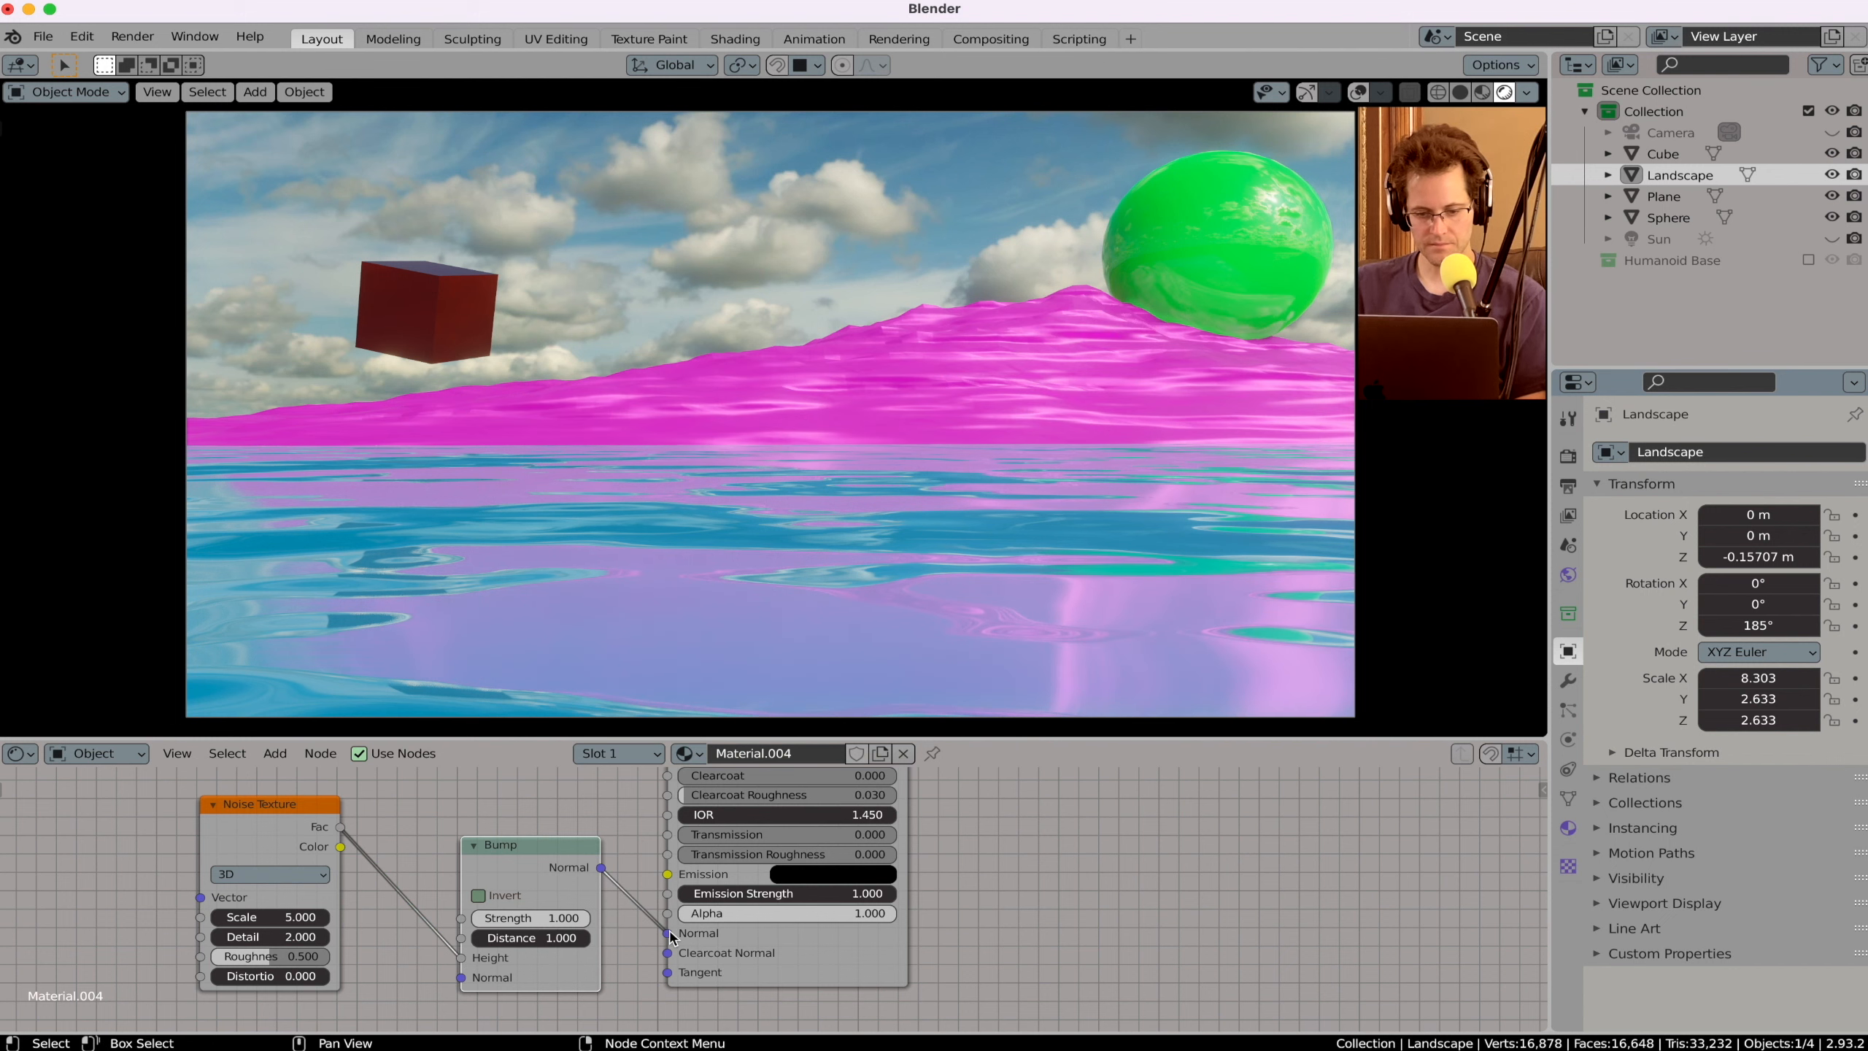
{"action": "left_click_drag", "start_coordinate": [298, 915], "coordinate": [356, 915]}
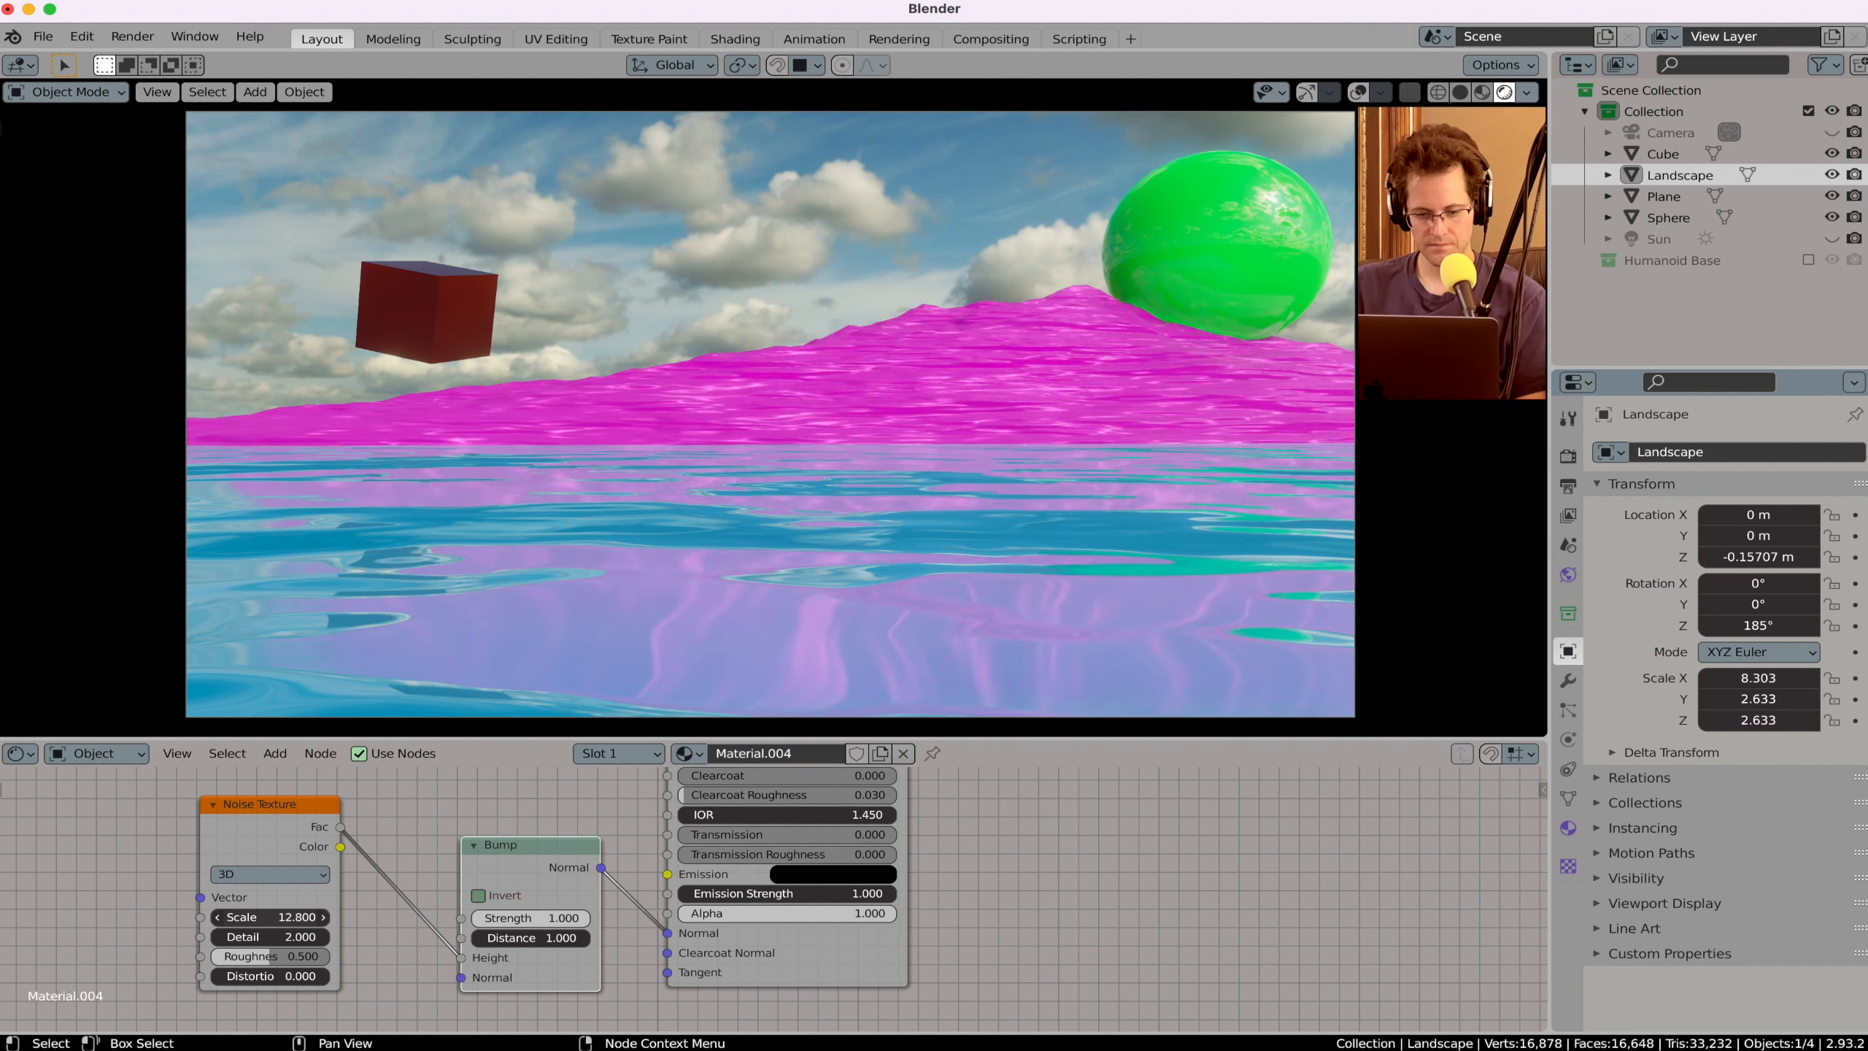
Step: Change the landscape material's base color to a saturated yellow with a hue of about 0.132
{"action": "scroll", "coordinate": [401, 920], "scroll_direction": "up", "scroll_amount": 4}
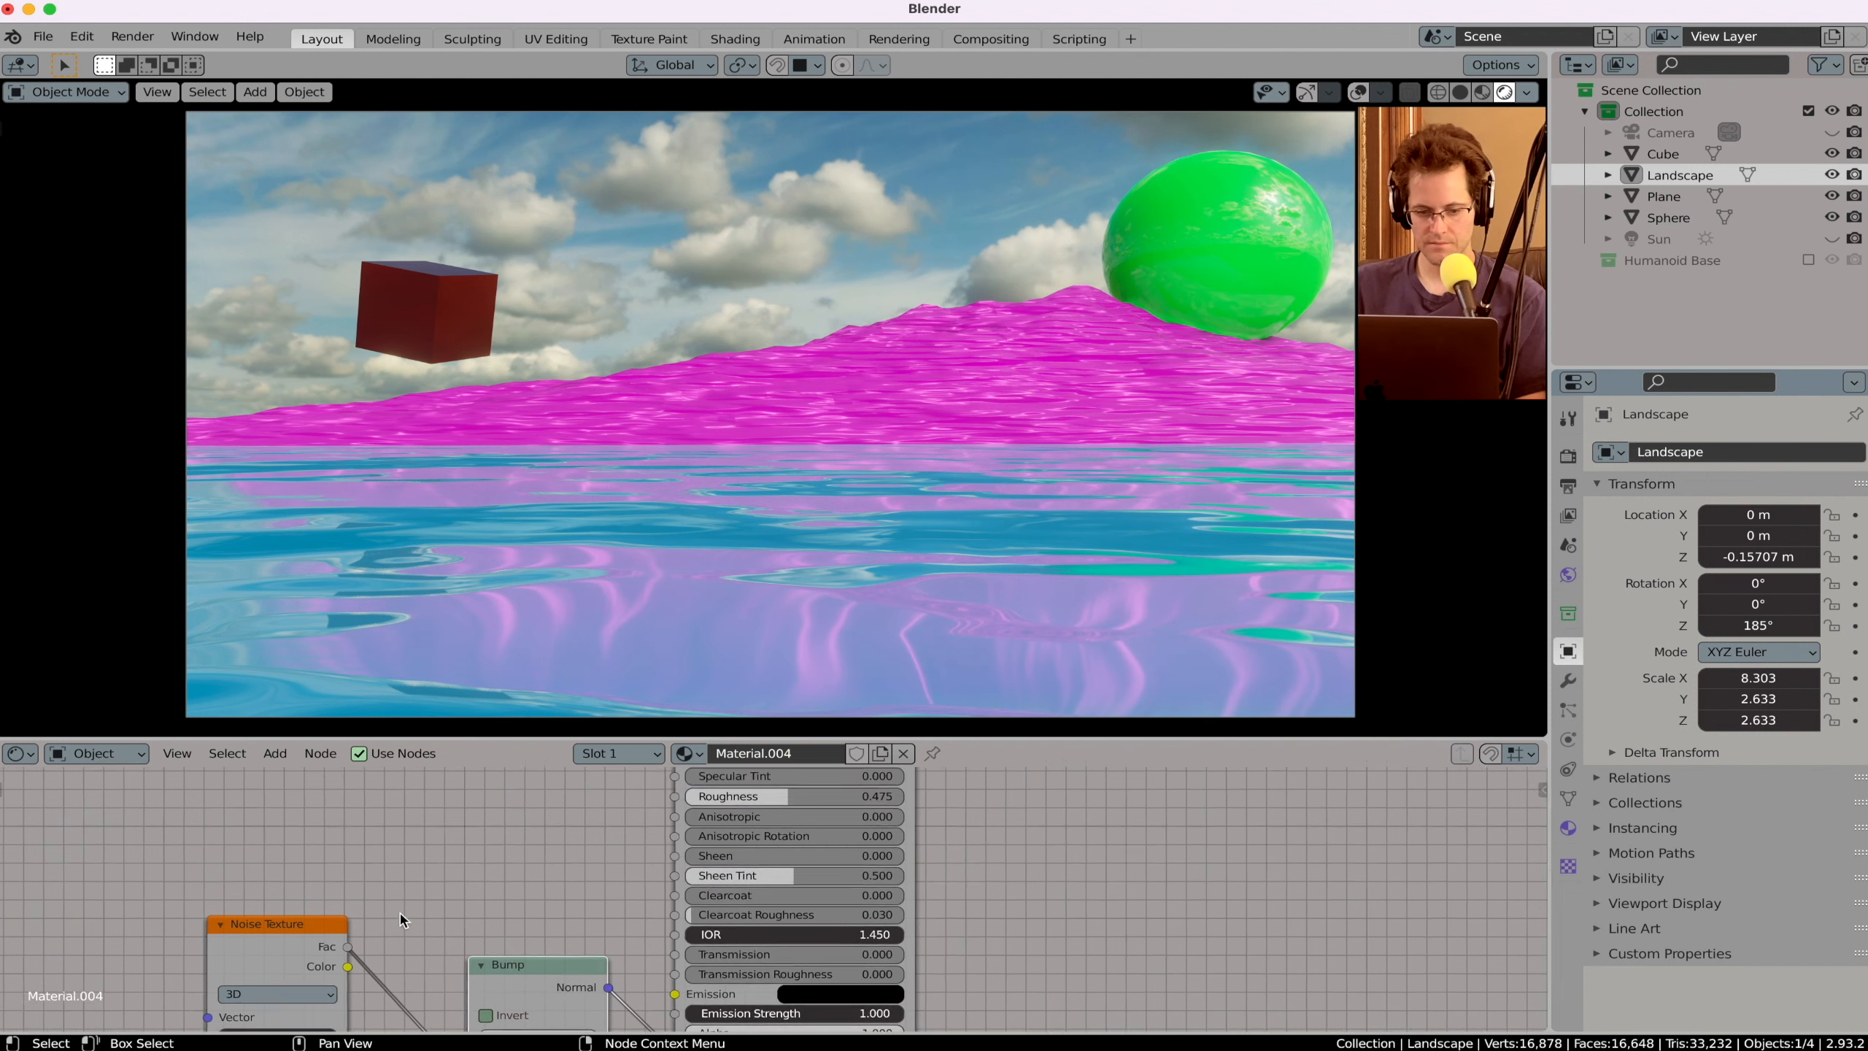
{"action": "scroll", "coordinate": [401, 920], "scroll_direction": "up", "scroll_amount": 5}
{"action": "scroll", "coordinate": [401, 921], "scroll_direction": "left", "scroll_amount": 8}
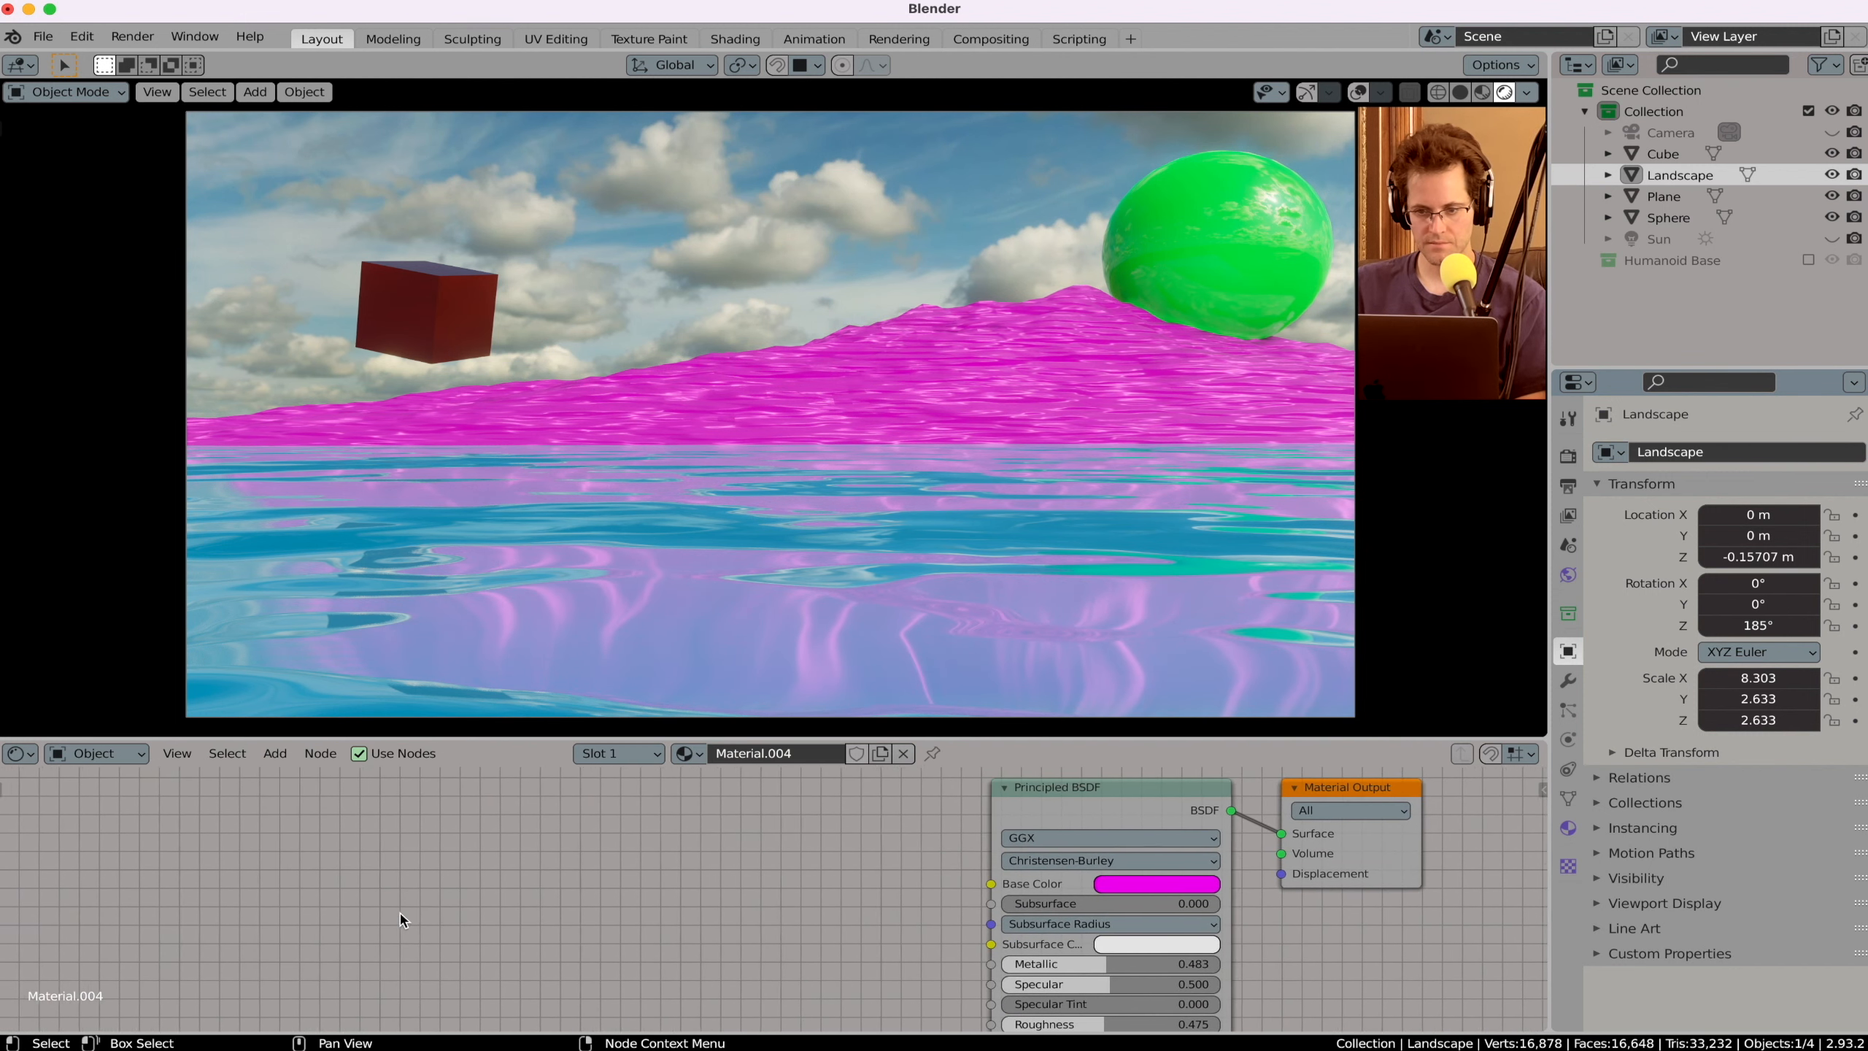
{"action": "scroll", "coordinate": [401, 921], "scroll_direction": "left", "scroll_amount": 3}
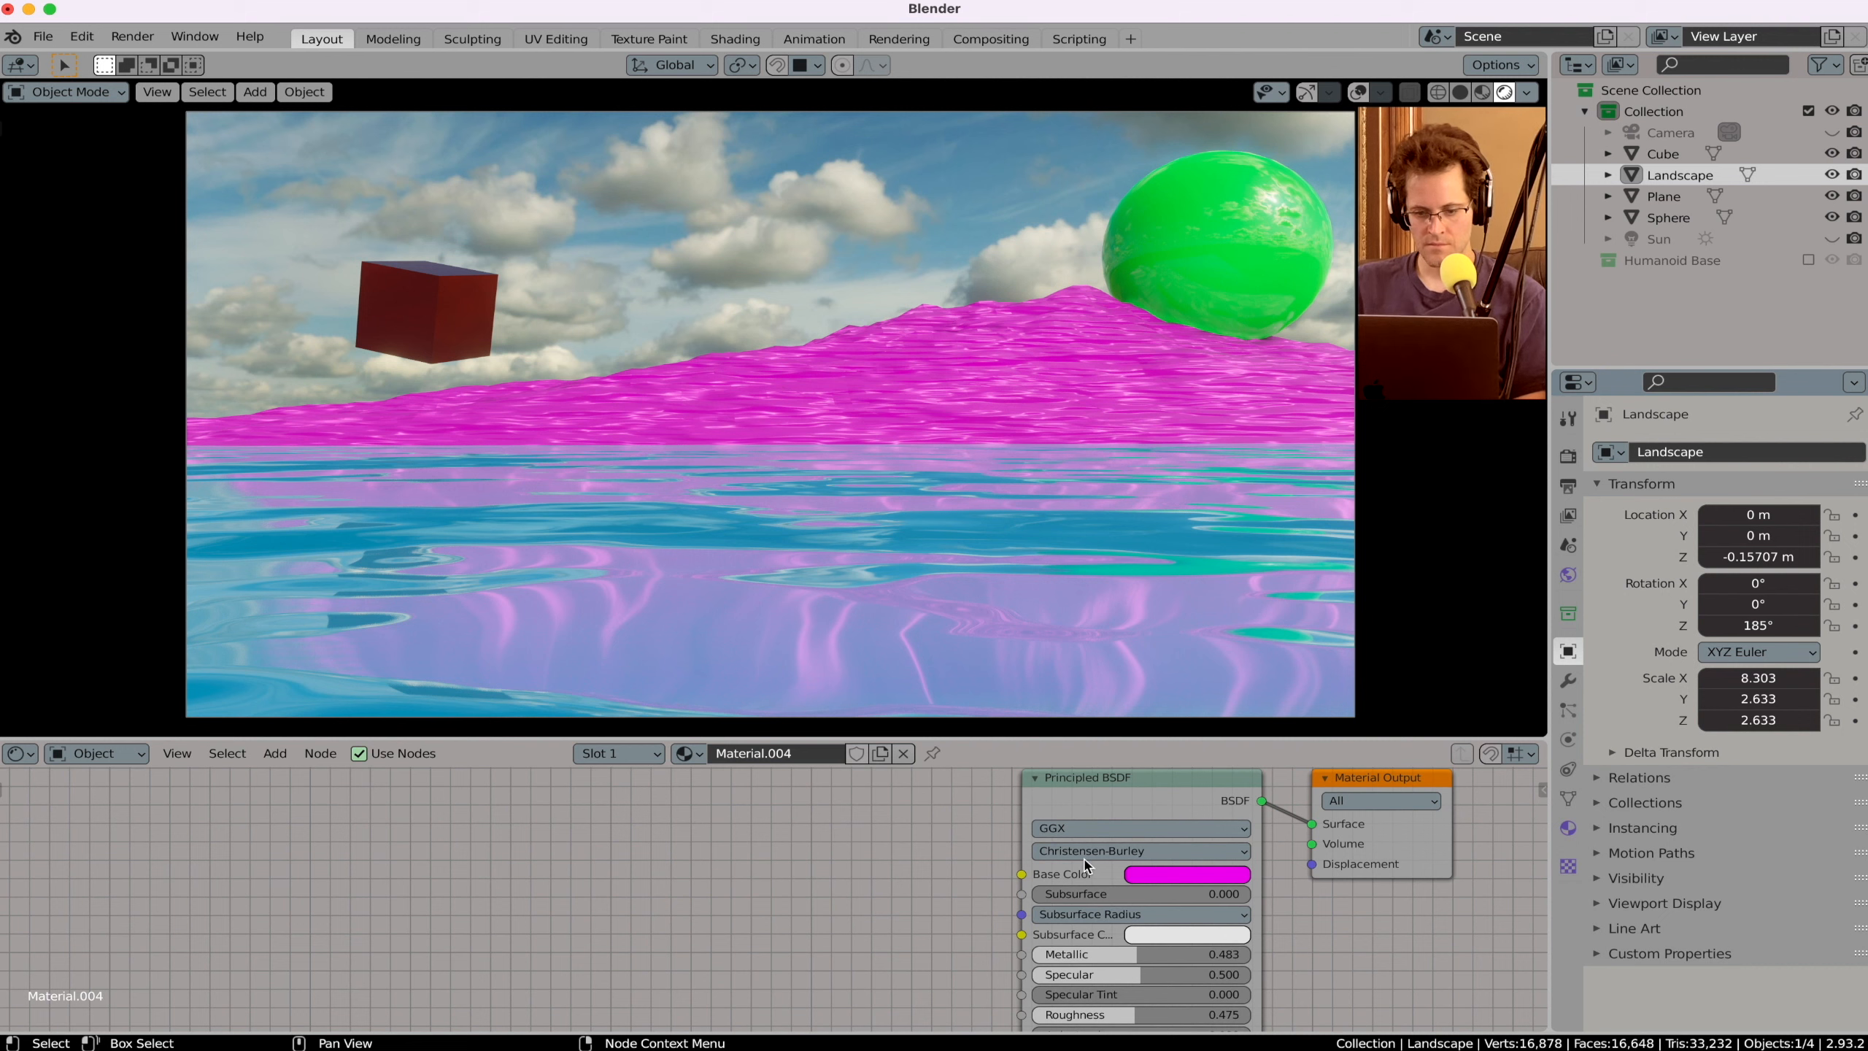
{"action": "left_click", "coordinate": [1188, 875]}
{"action": "mouse_move", "coordinate": [1227, 739]}
{"action": "left_mouse_down"}
{"action": "mouse_move", "coordinate": [1238, 648]}
{"action": "mouse_move", "coordinate": [1141, 683]}
{"action": "mouse_move", "coordinate": [1148, 717]}
{"action": "left_mouse_up"}
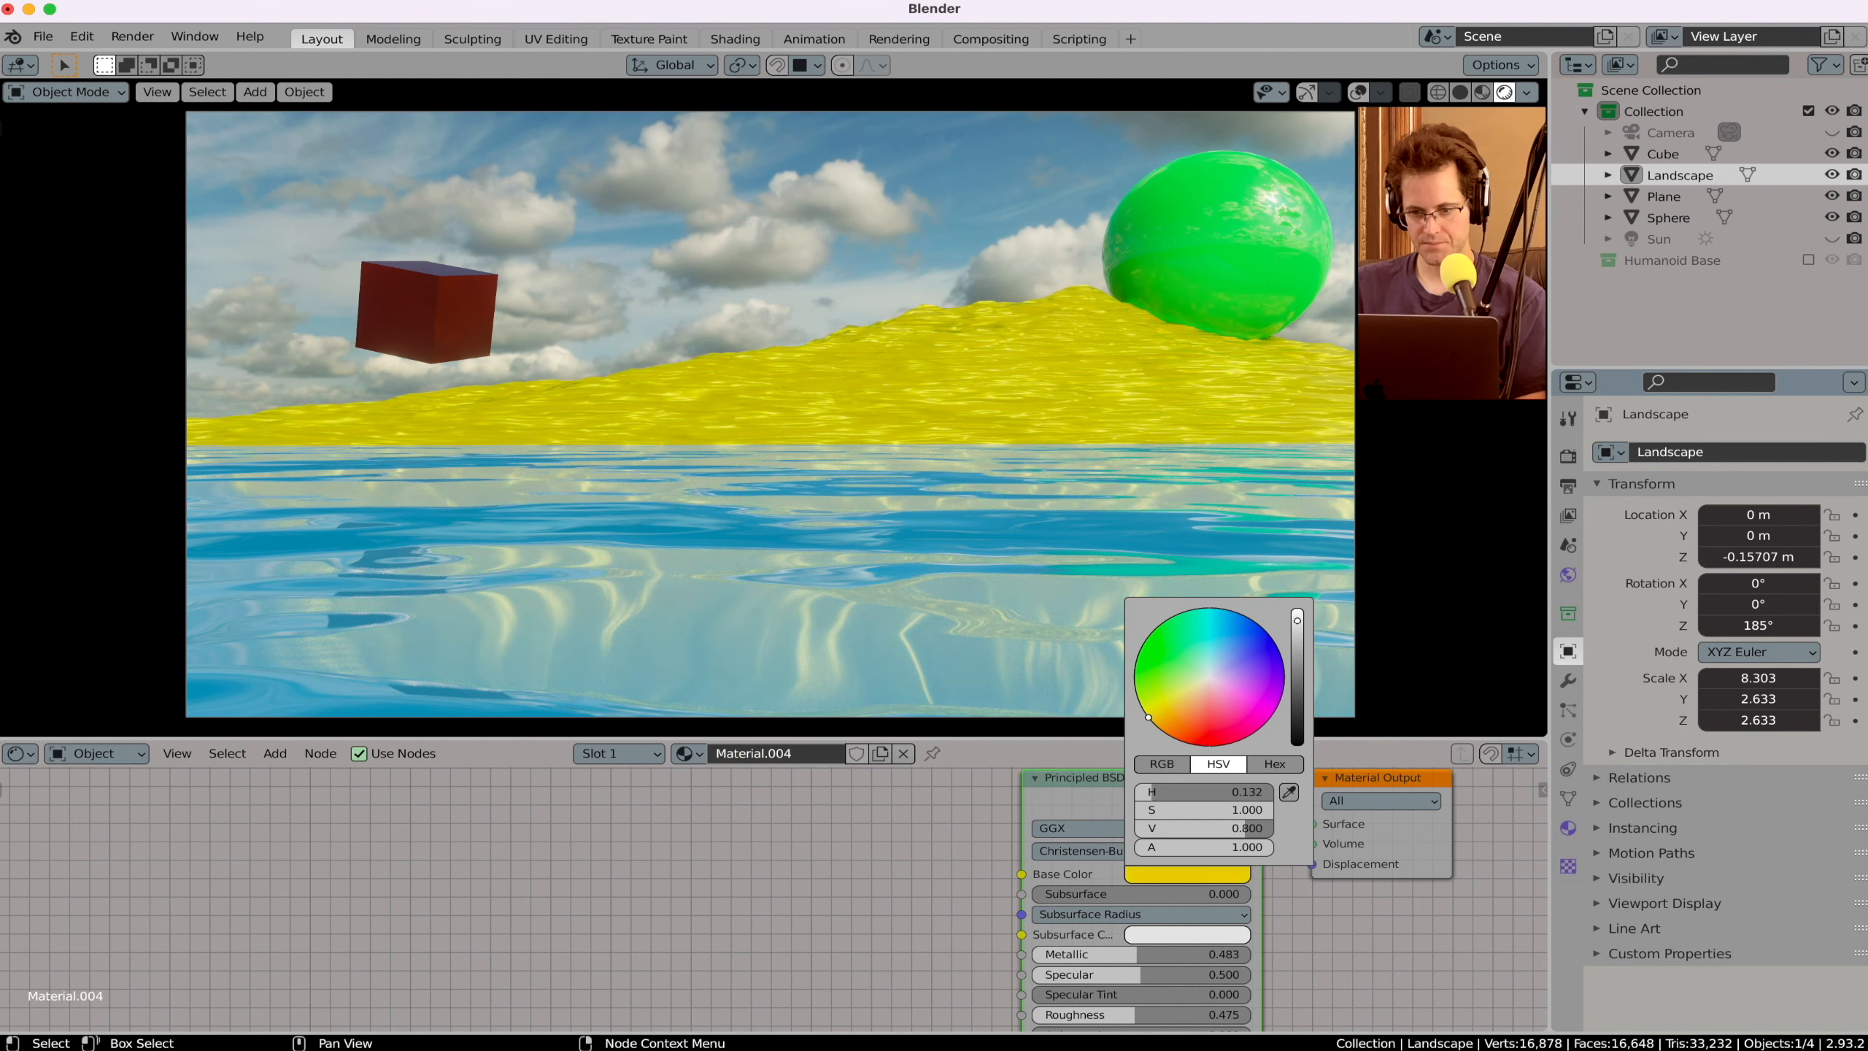
Step: Add a second Noise Texture node well before the Principled BSDF, leaving room for another node between them
{"action": "scroll", "coordinate": [795, 908], "scroll_direction": "left", "scroll_amount": 3}
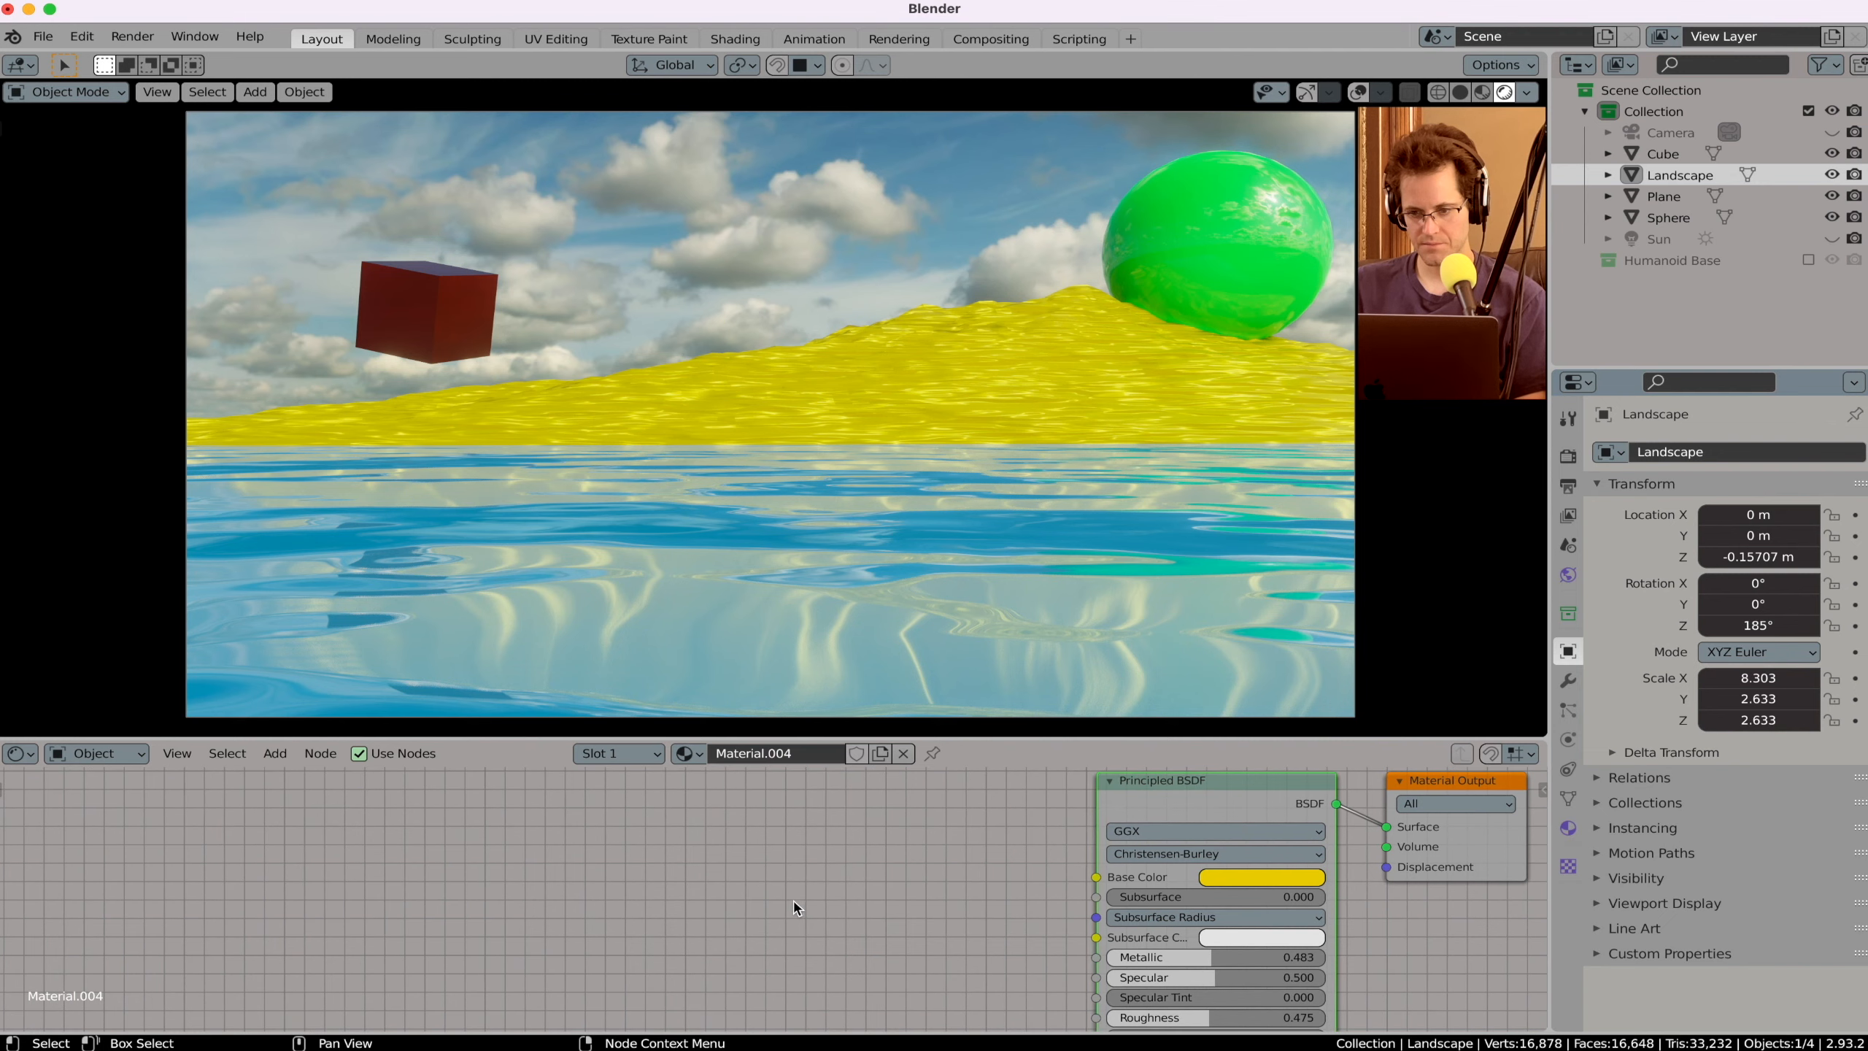
{"action": "left_click", "coordinate": [795, 908]}
{"action": "key", "text": "shift+a"}
{"action": "type", "text": "snoise"}
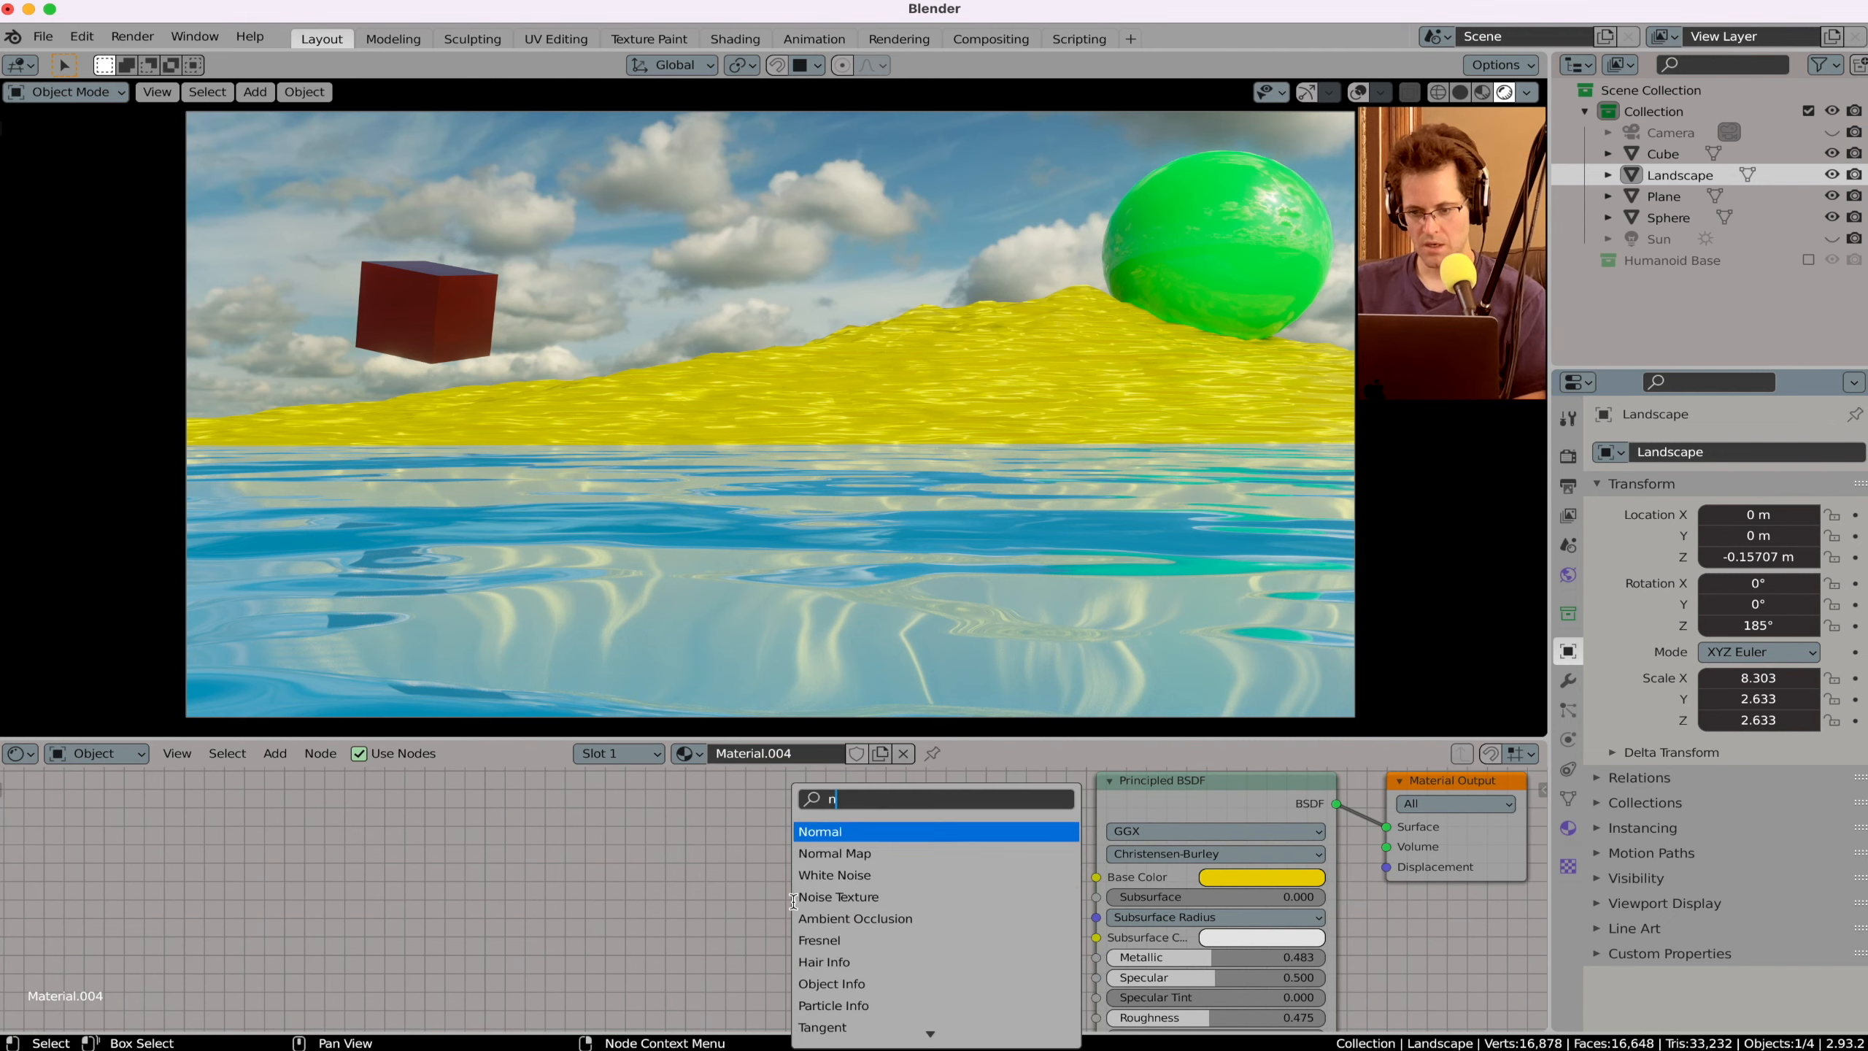
{"action": "key", "text": "Down"}
{"action": "key", "text": "Return"}
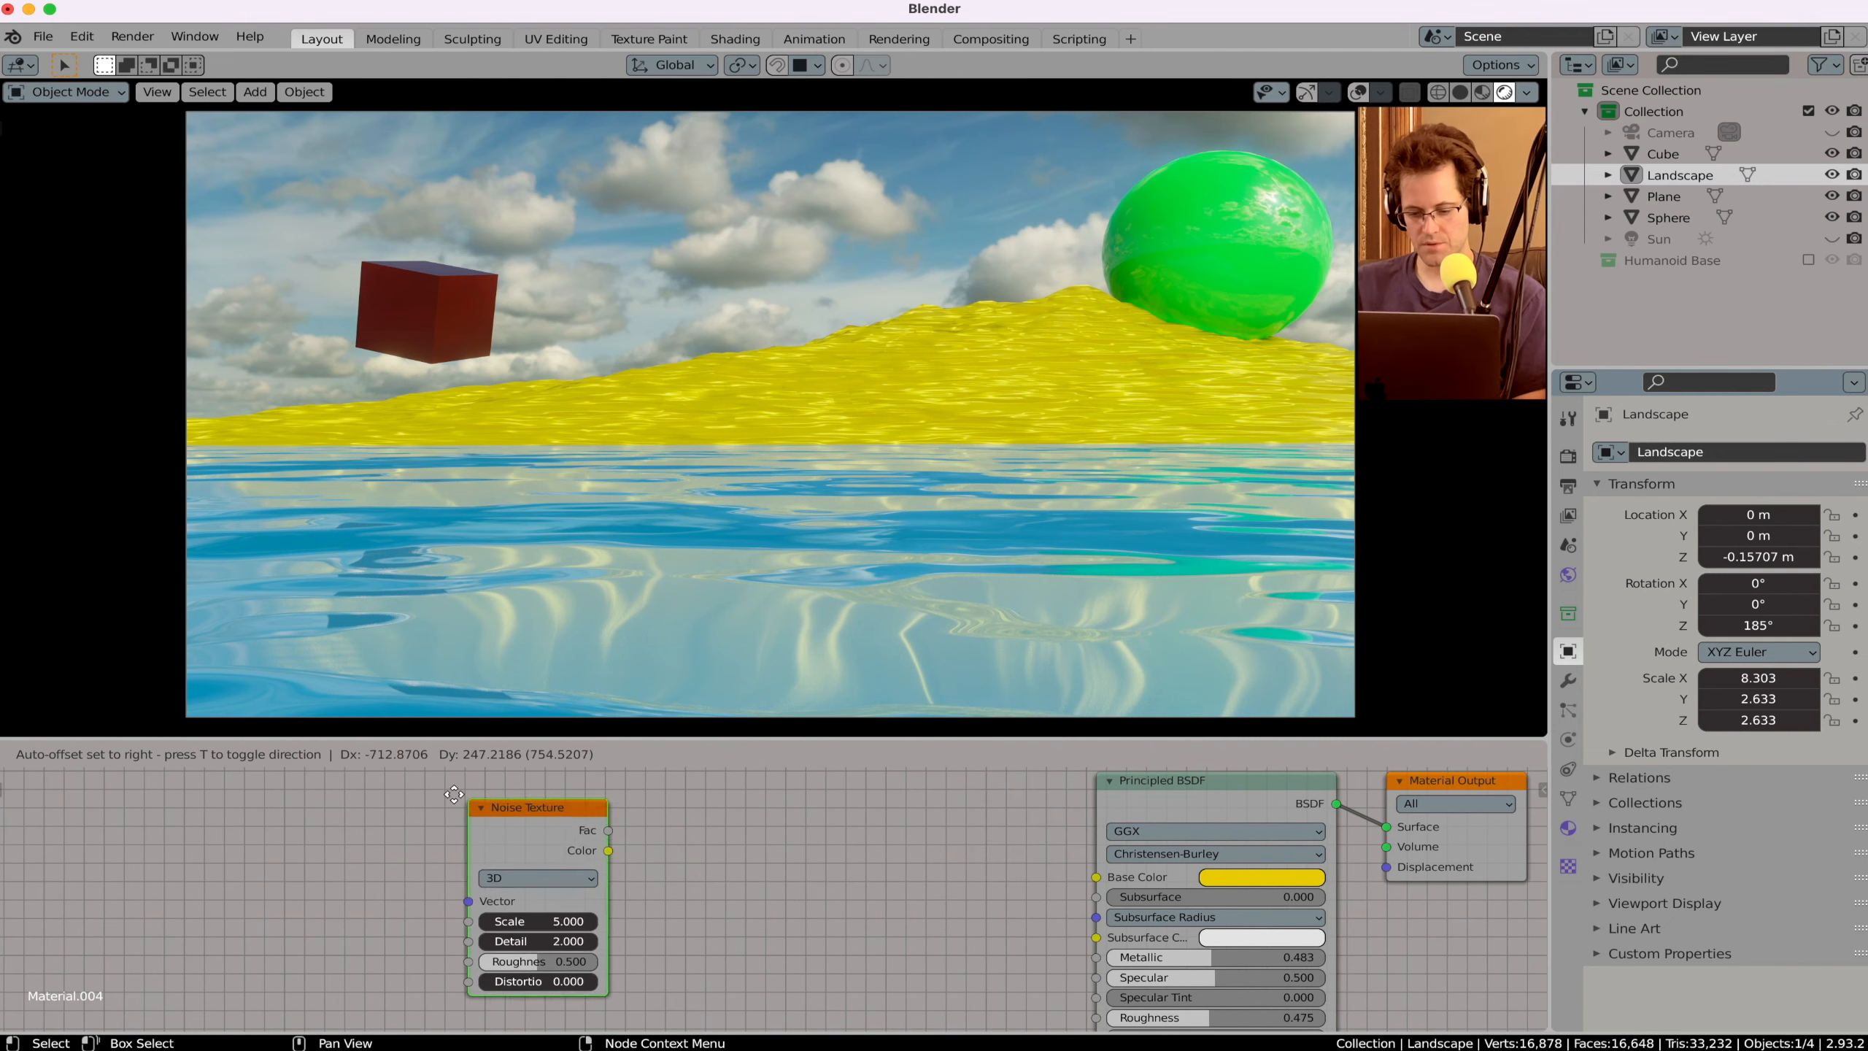
{"action": "left_click", "coordinate": [422, 785]}
Step: Add a ColorRamp node after the second noise texture and copy the yellow base color onto its white end stop
{"action": "key", "text": "shift+a"}
{"action": "type", "text": "scol"}
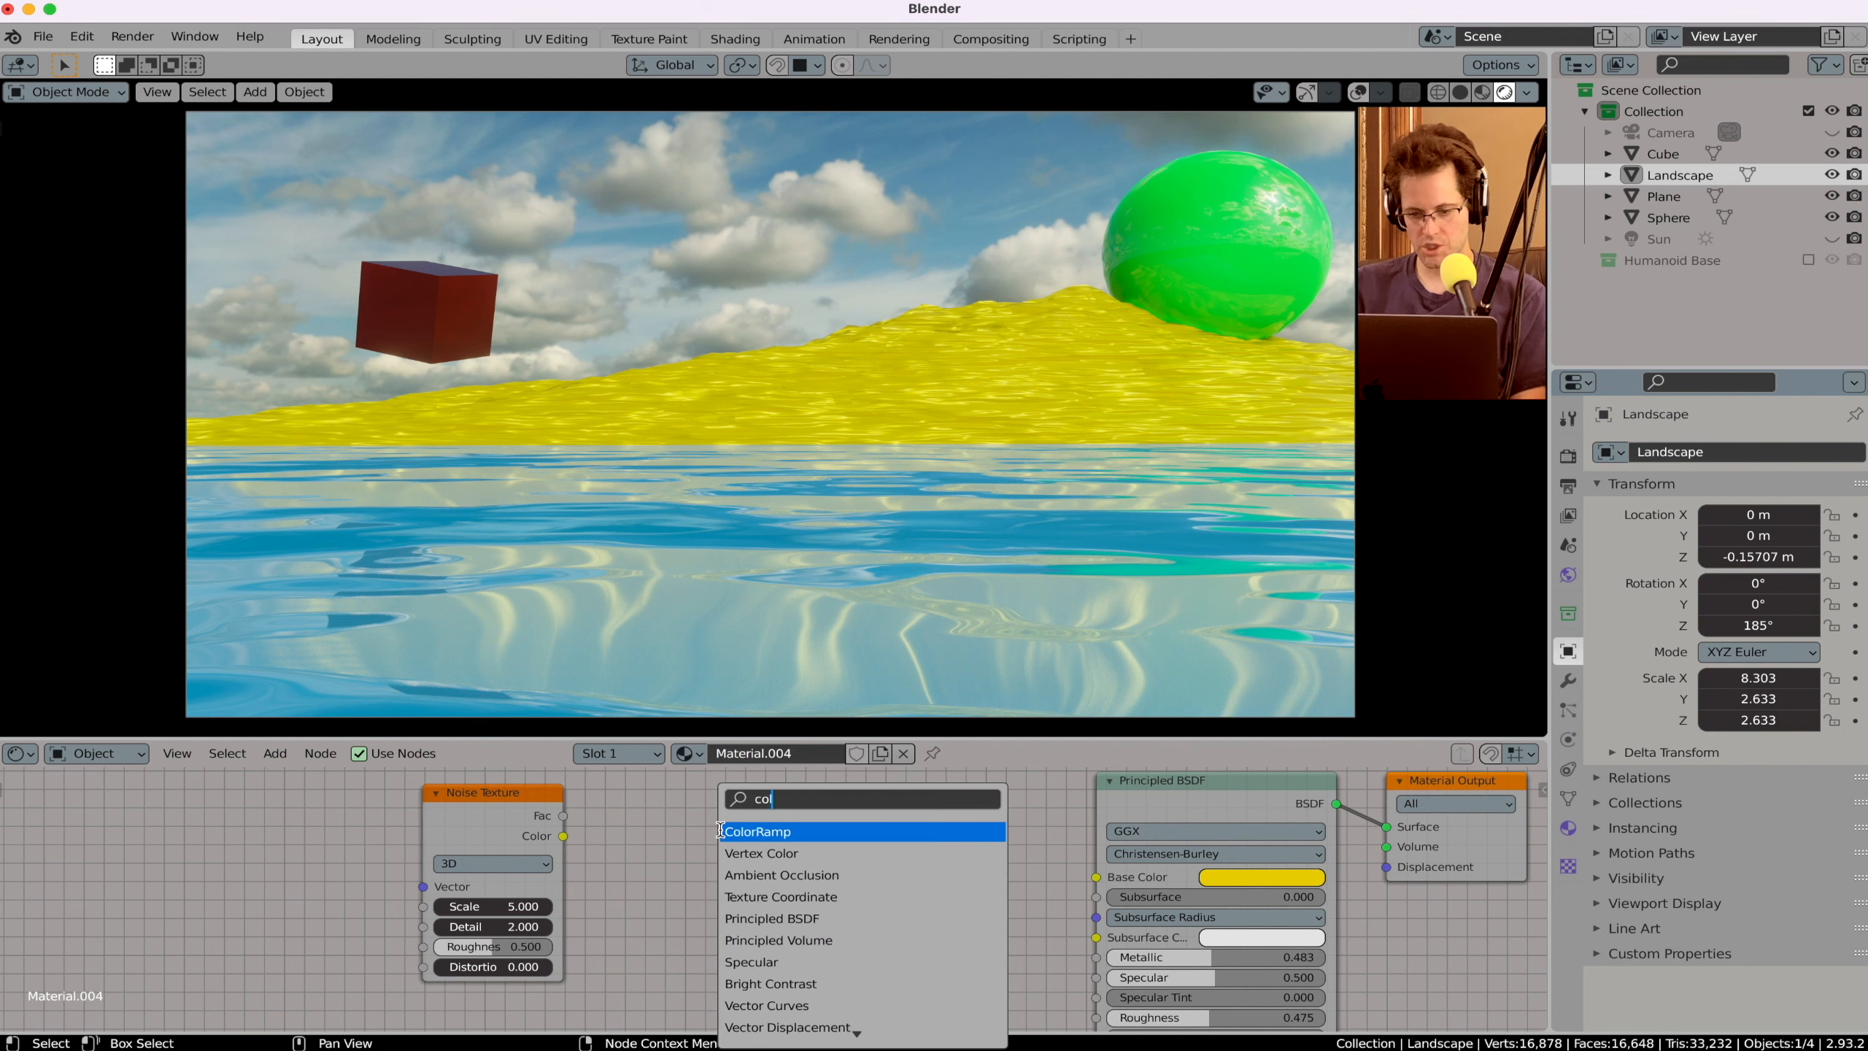
{"action": "key", "text": "Return"}
{"action": "left_click", "coordinate": [669, 773]}
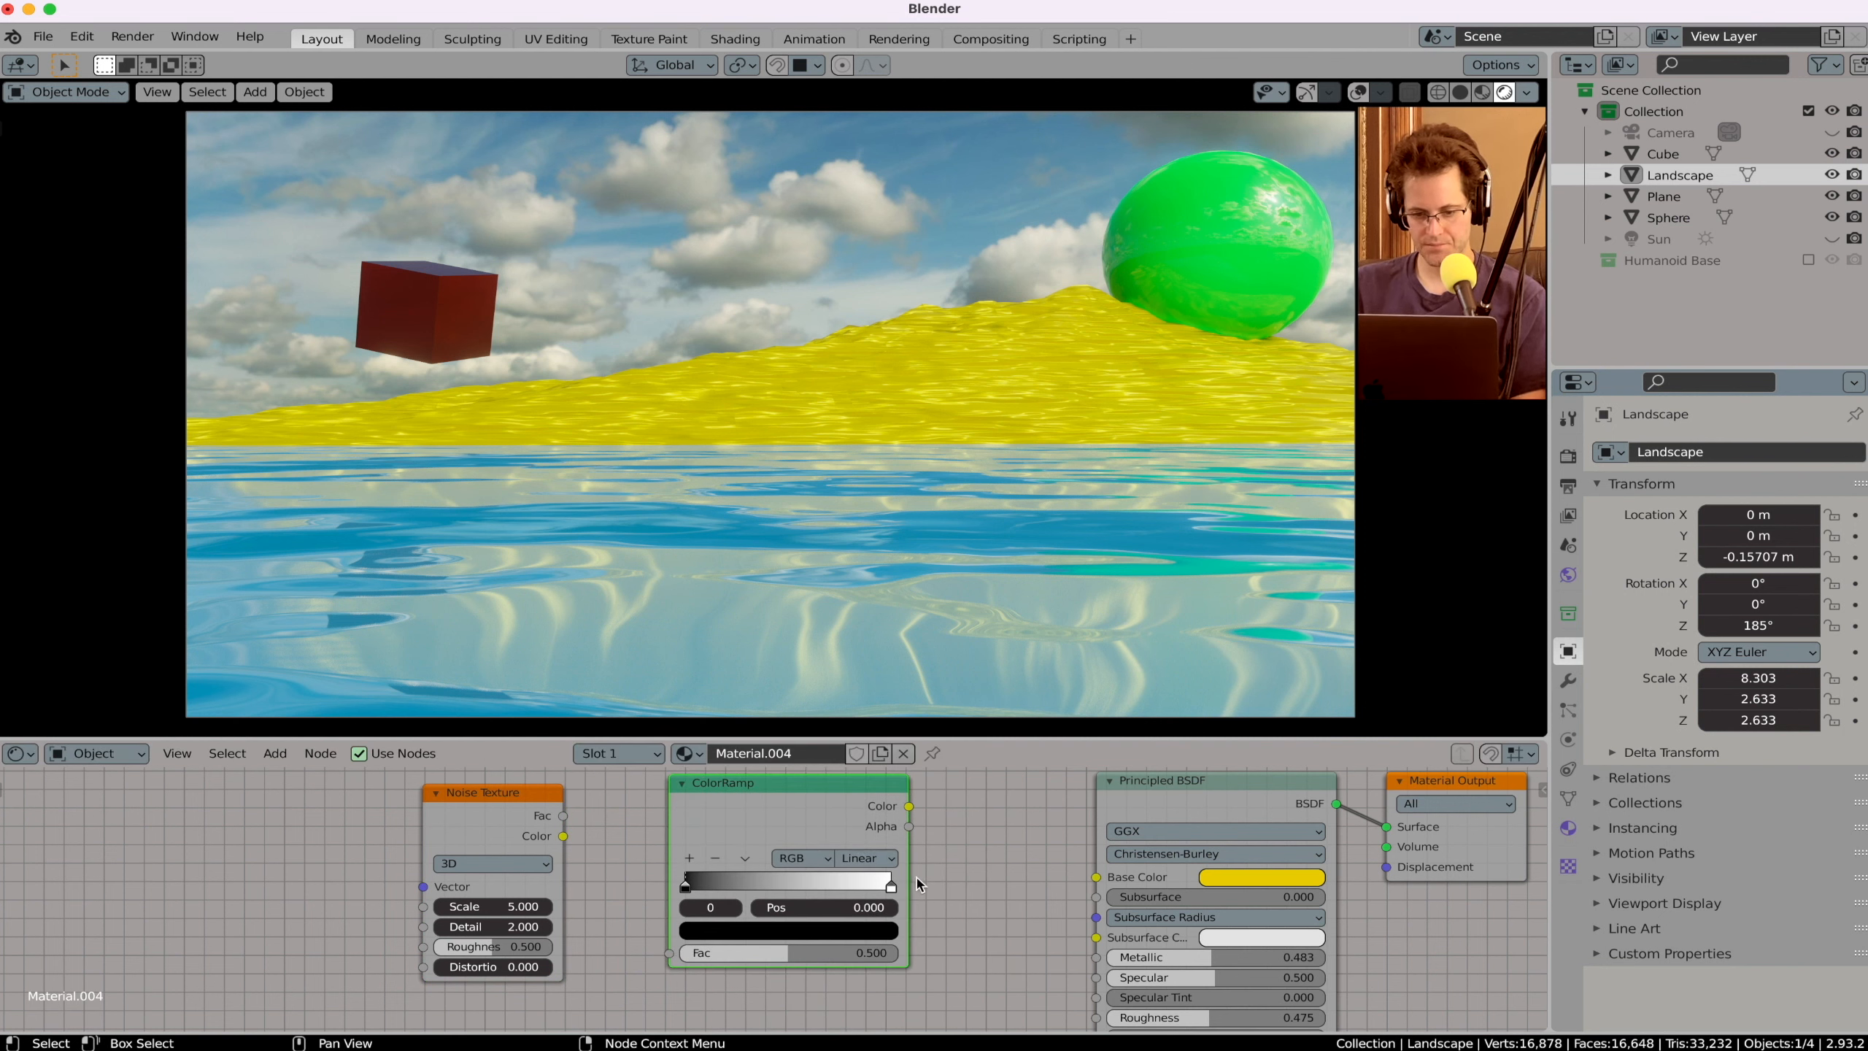
{"action": "left_click", "coordinate": [891, 886]}
{"action": "left_click_drag", "start_coordinate": [1259, 889], "coordinate": [883, 931]}
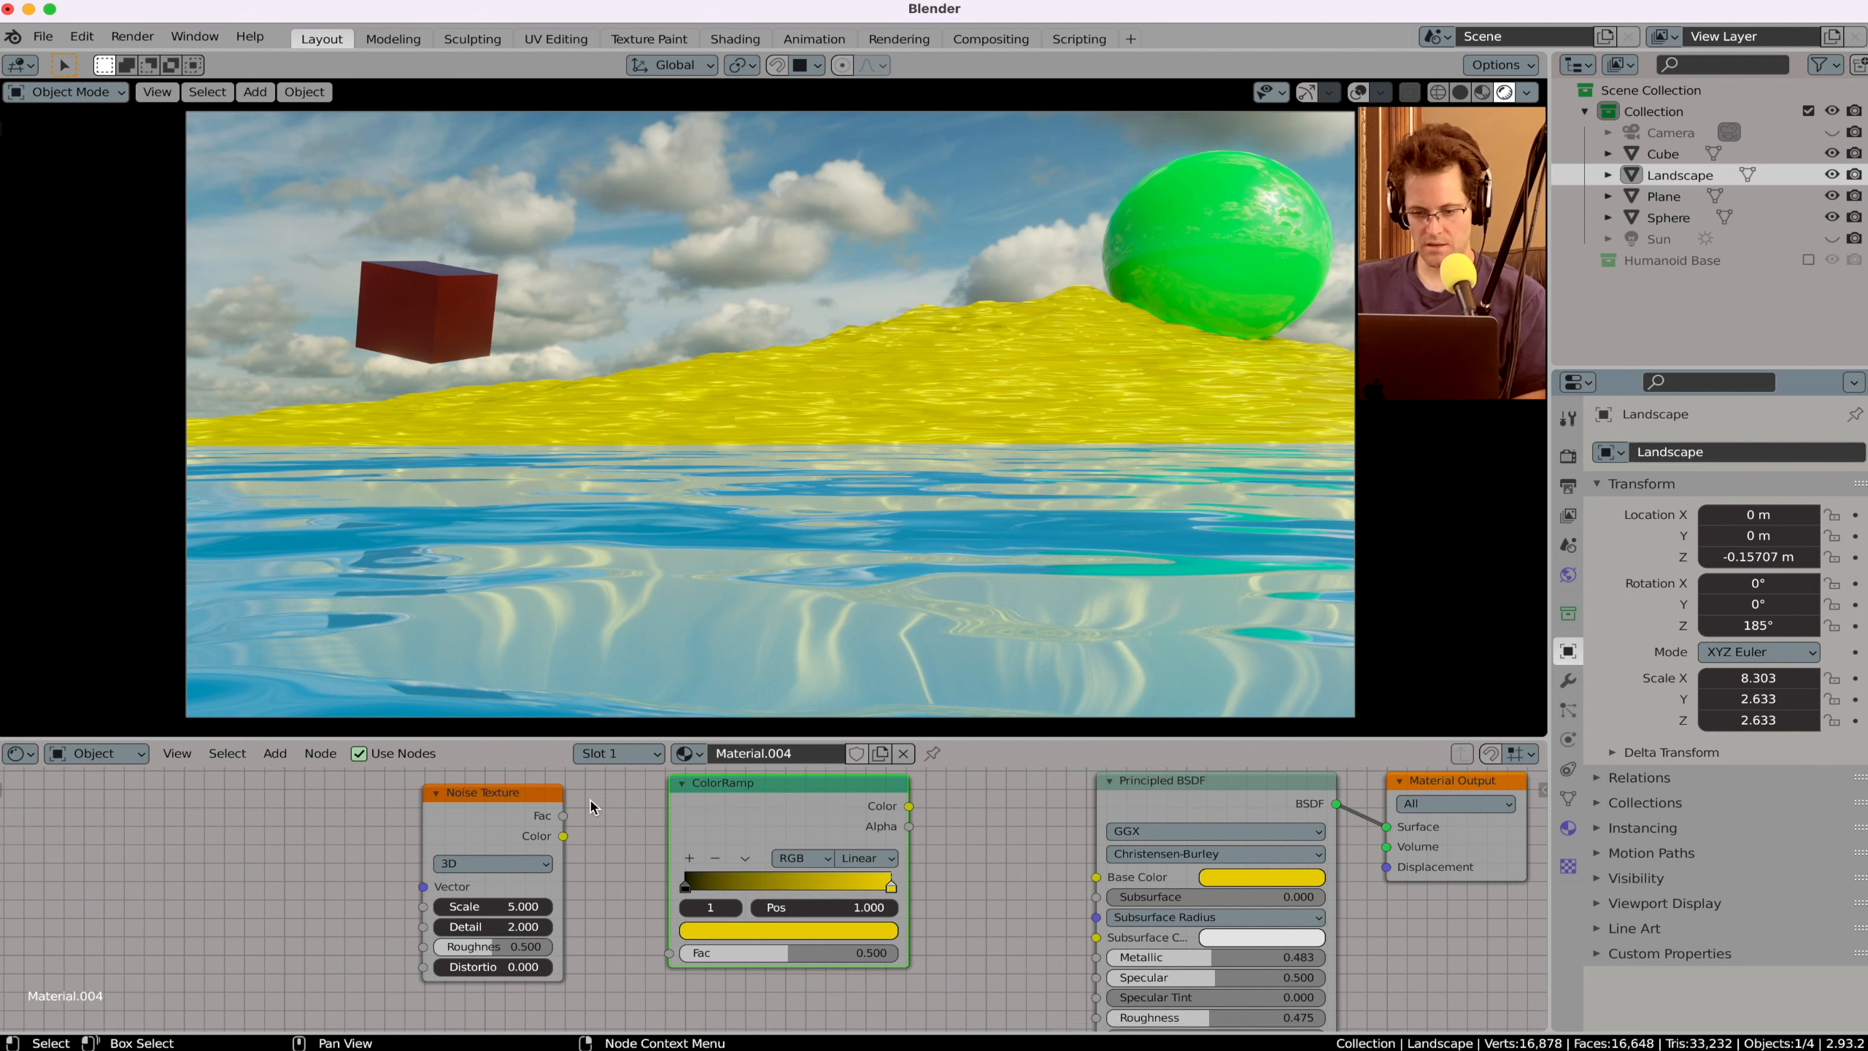
Step: Link the second noise Fac to the ColorRamp and its Color to Base Color, and shift the black stop to about 0.118
{"action": "left_click_drag", "start_coordinate": [563, 816], "coordinate": [668, 953]}
{"action": "left_click_drag", "start_coordinate": [915, 813], "coordinate": [1099, 883]}
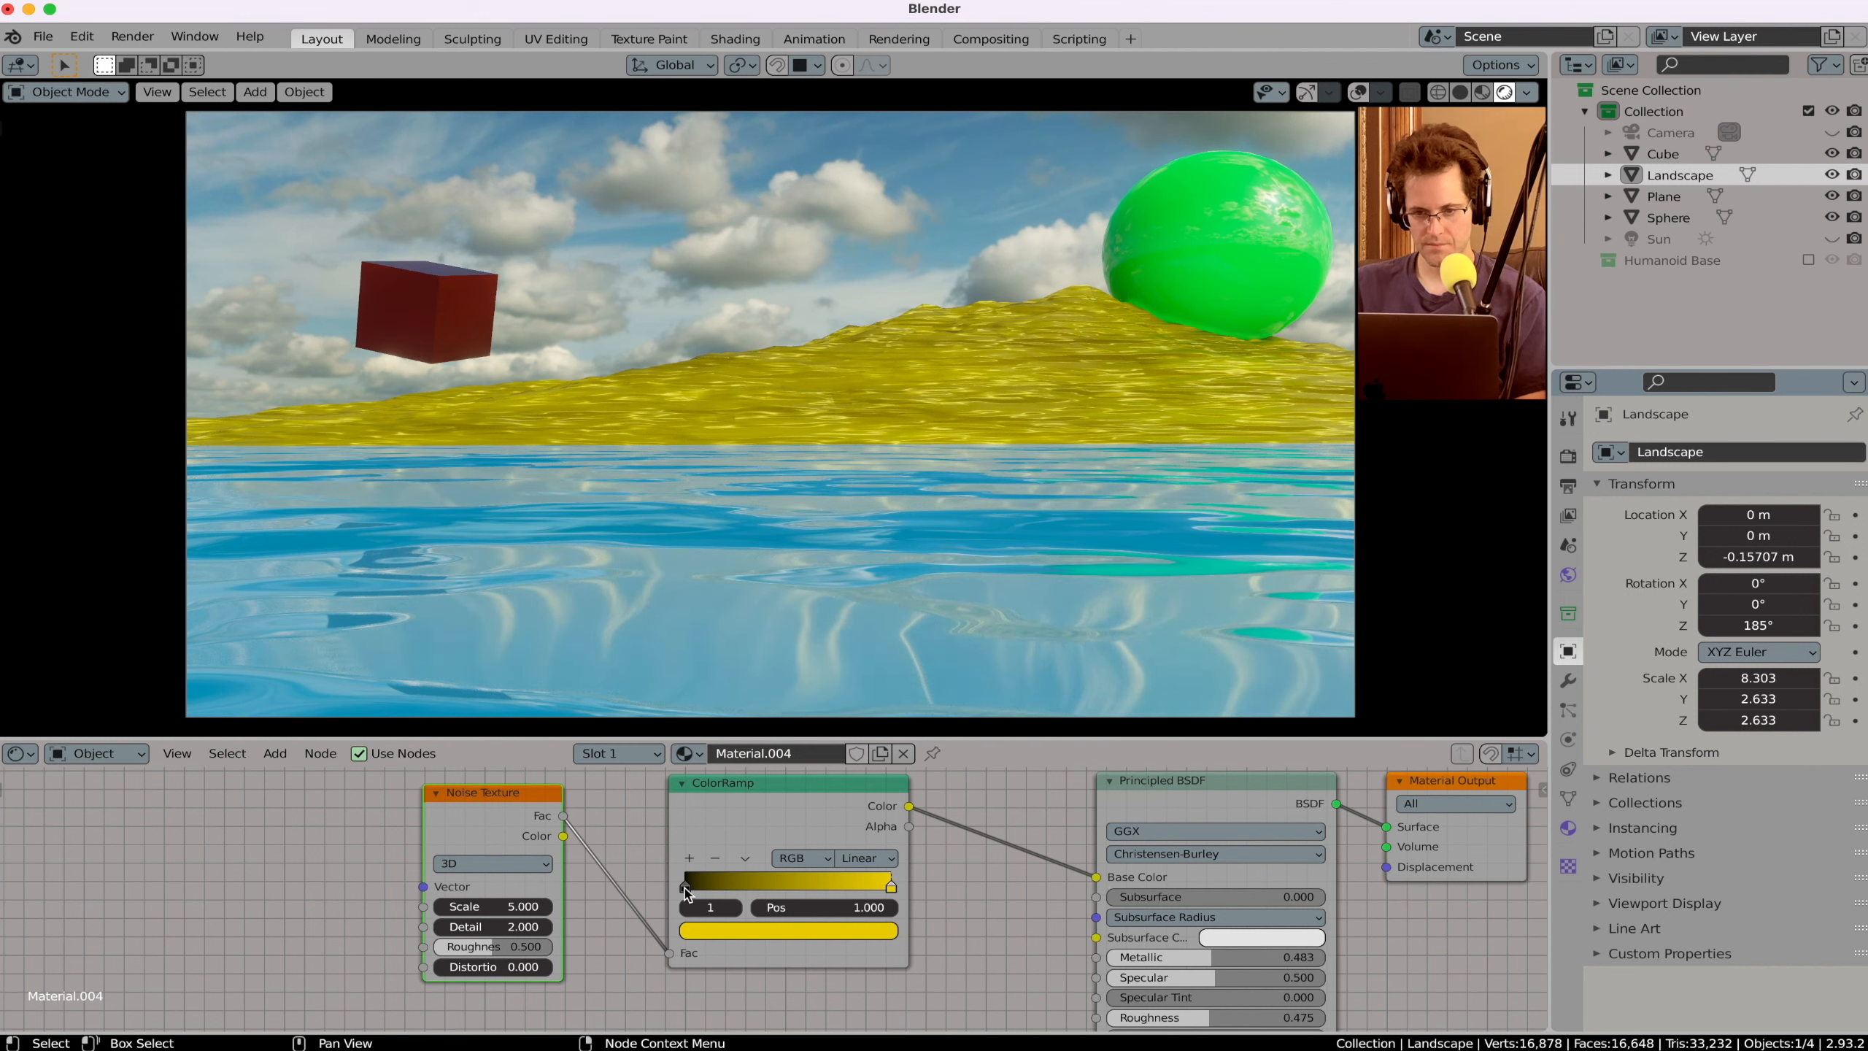
{"action": "mouse_move", "coordinate": [685, 885]}
{"action": "left_mouse_down"}
{"action": "mouse_move", "coordinate": [797, 889]}
{"action": "mouse_move", "coordinate": [716, 902]}
{"action": "left_mouse_up"}
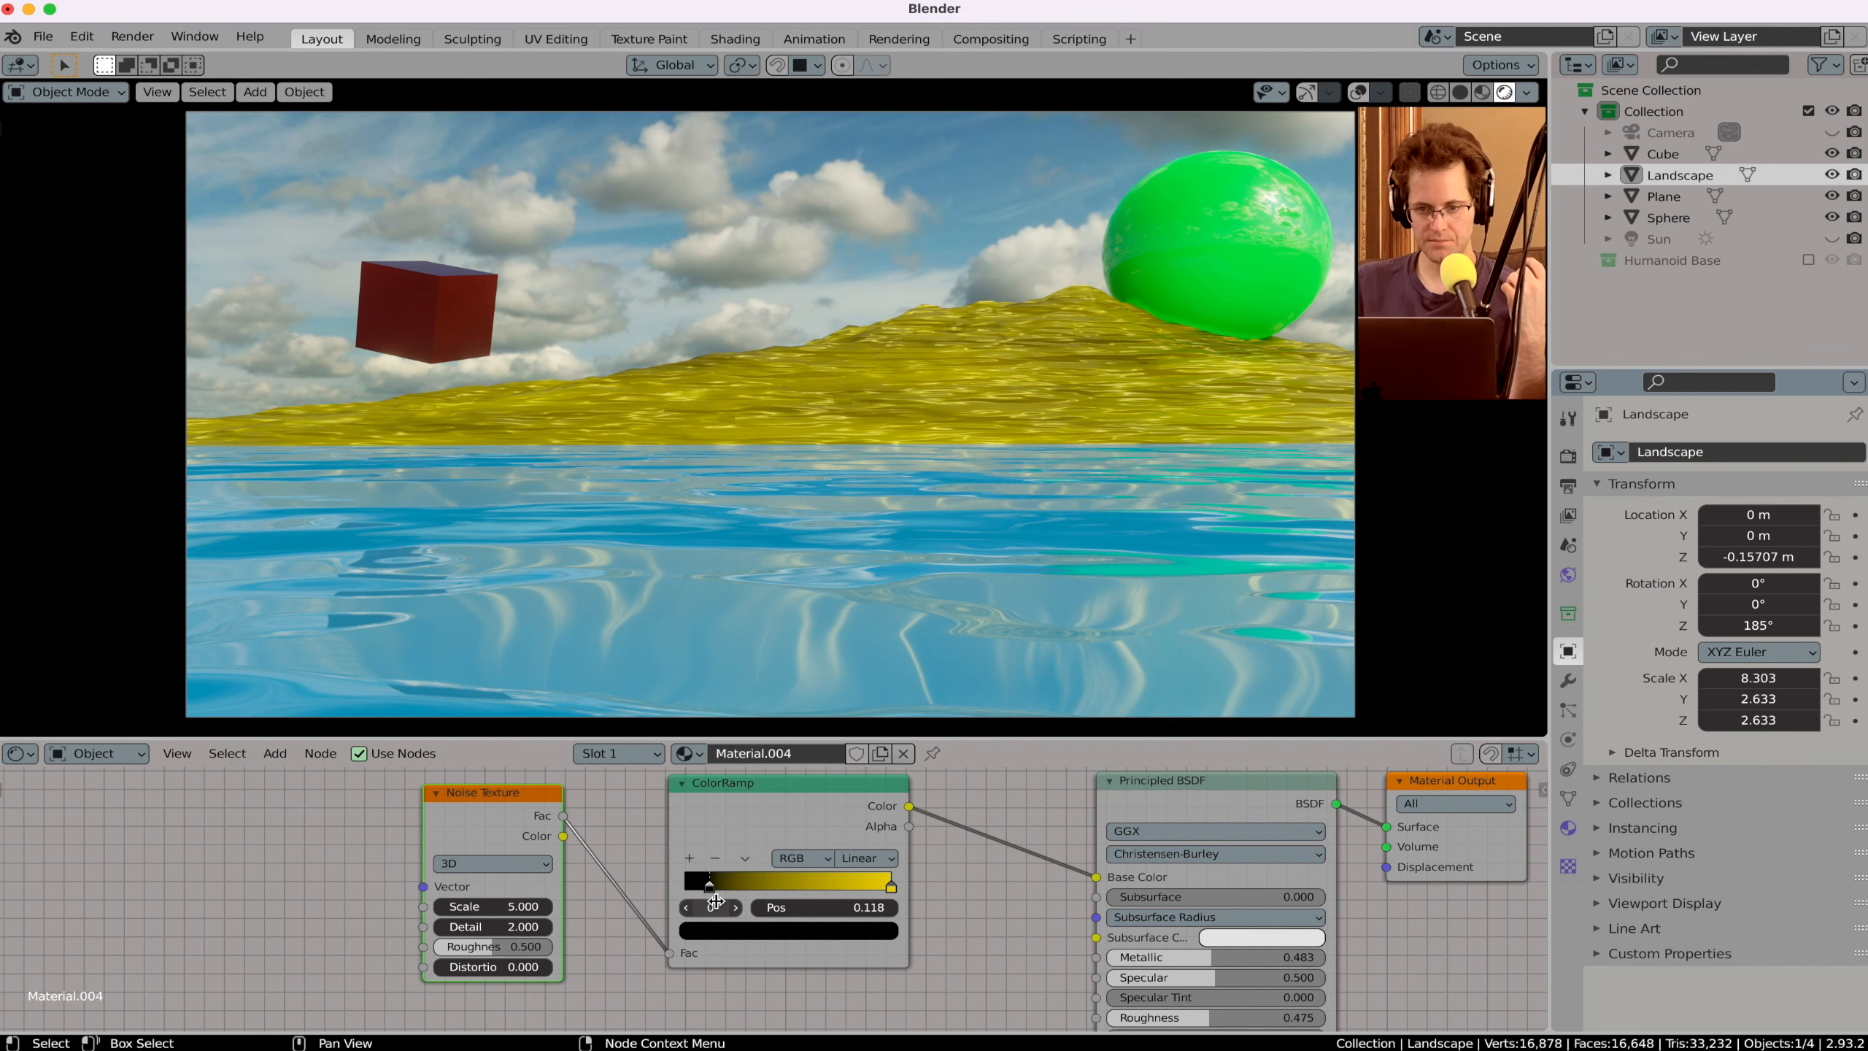
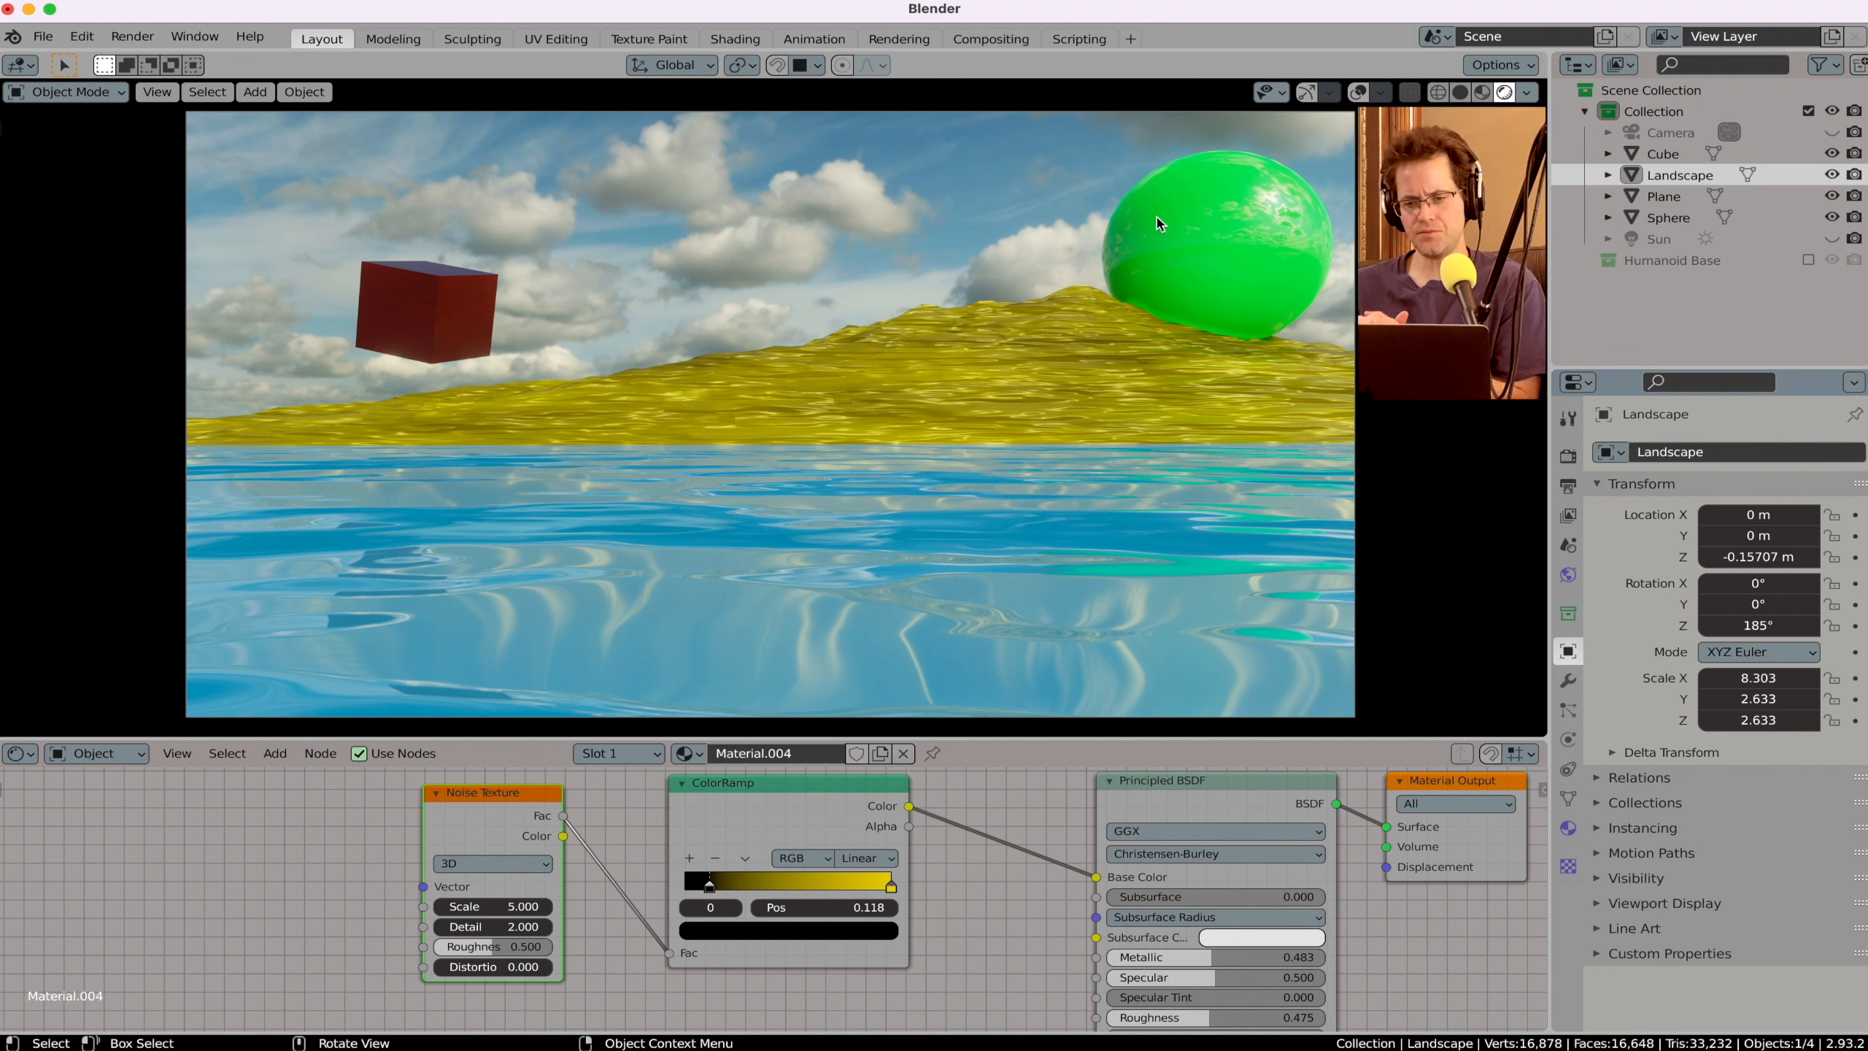
Step: Move the landscape along the X axis to about 1.24 m
{"action": "left_click", "coordinate": [1159, 224]}
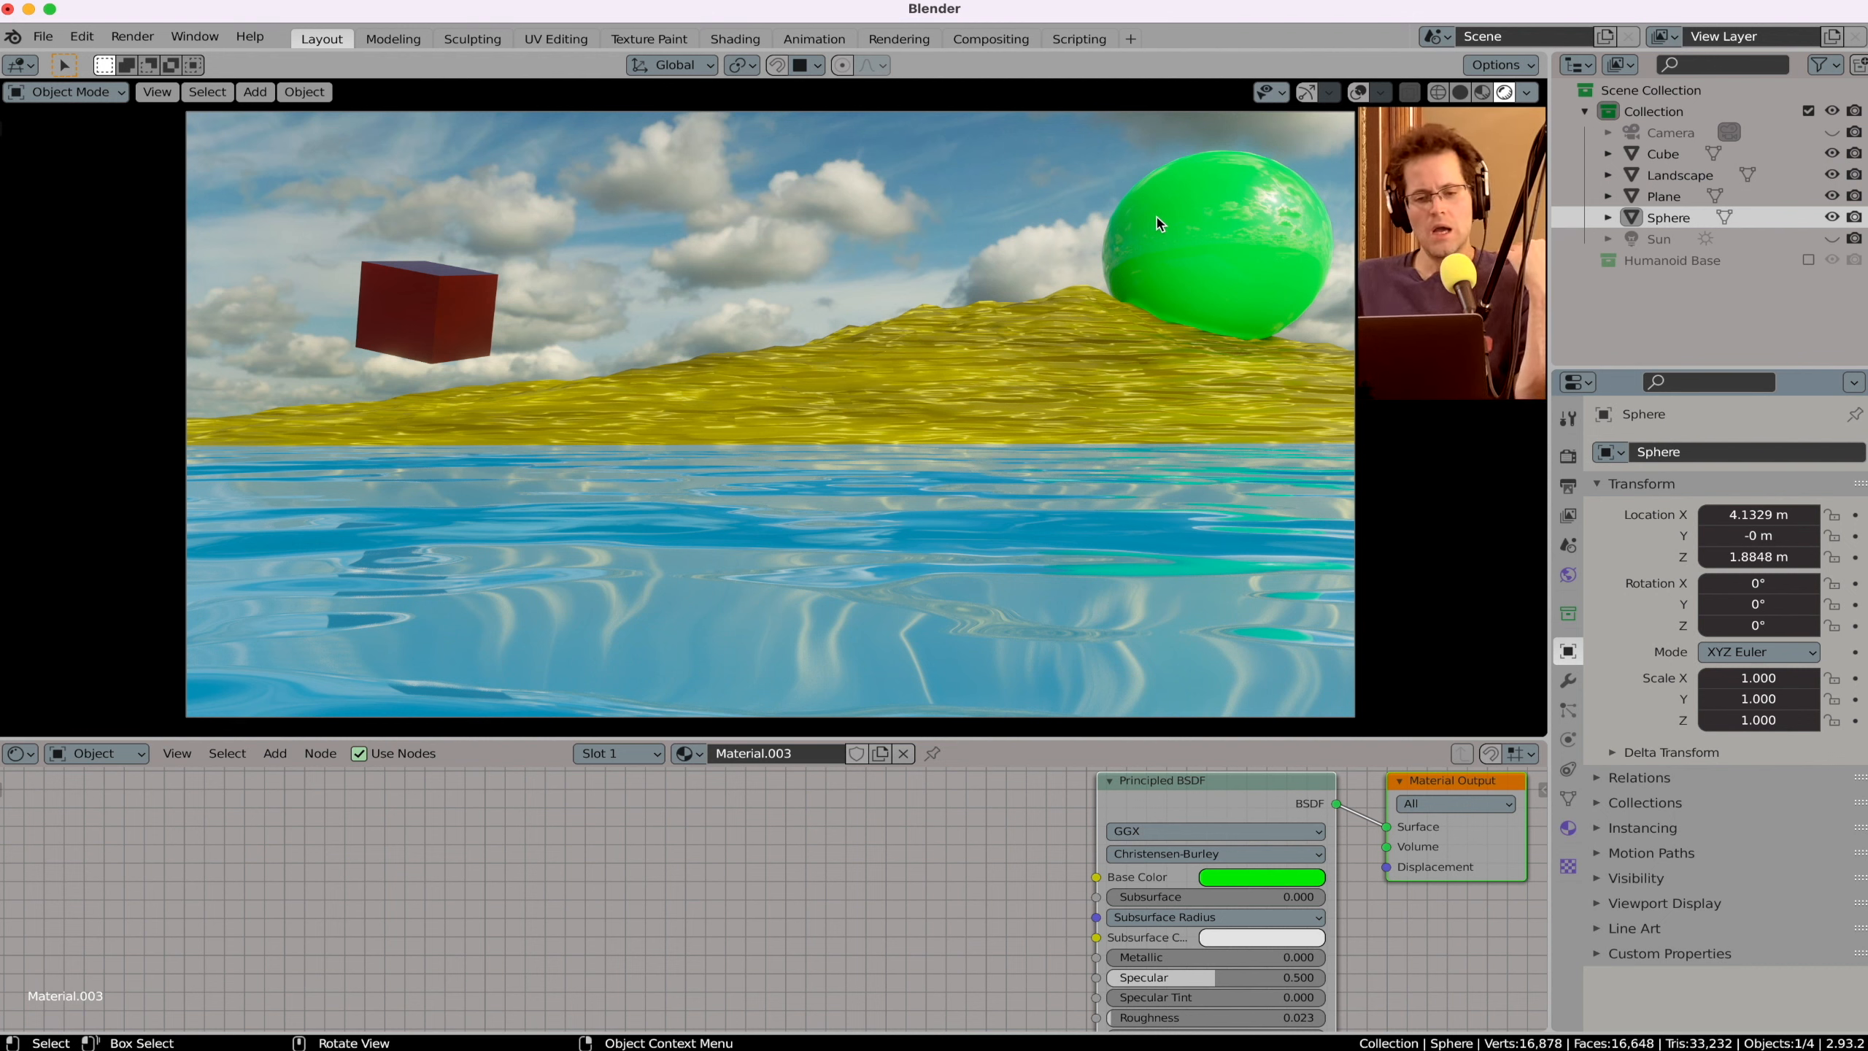
{"action": "left_click", "coordinate": [944, 375]}
{"action": "key", "text": "g"}
{"action": "key", "text": "x"}
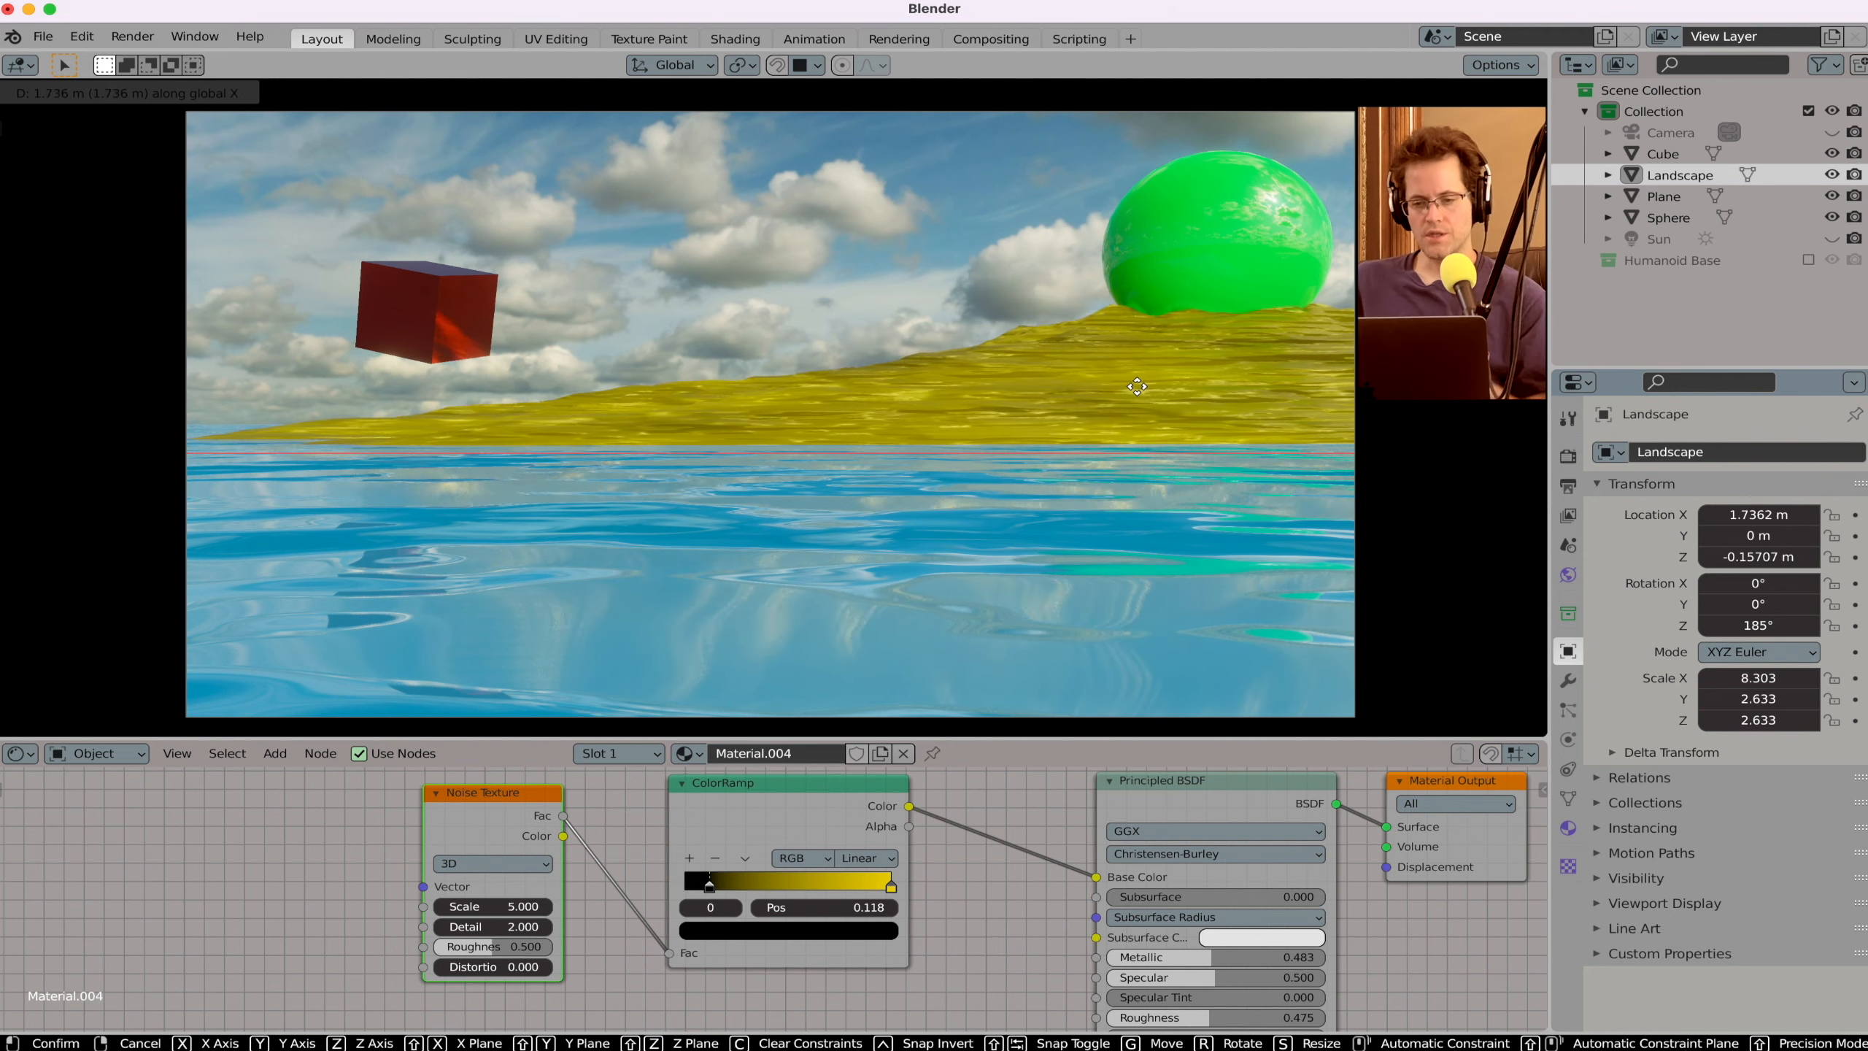
{"action": "left_click", "coordinate": [1104, 391]}
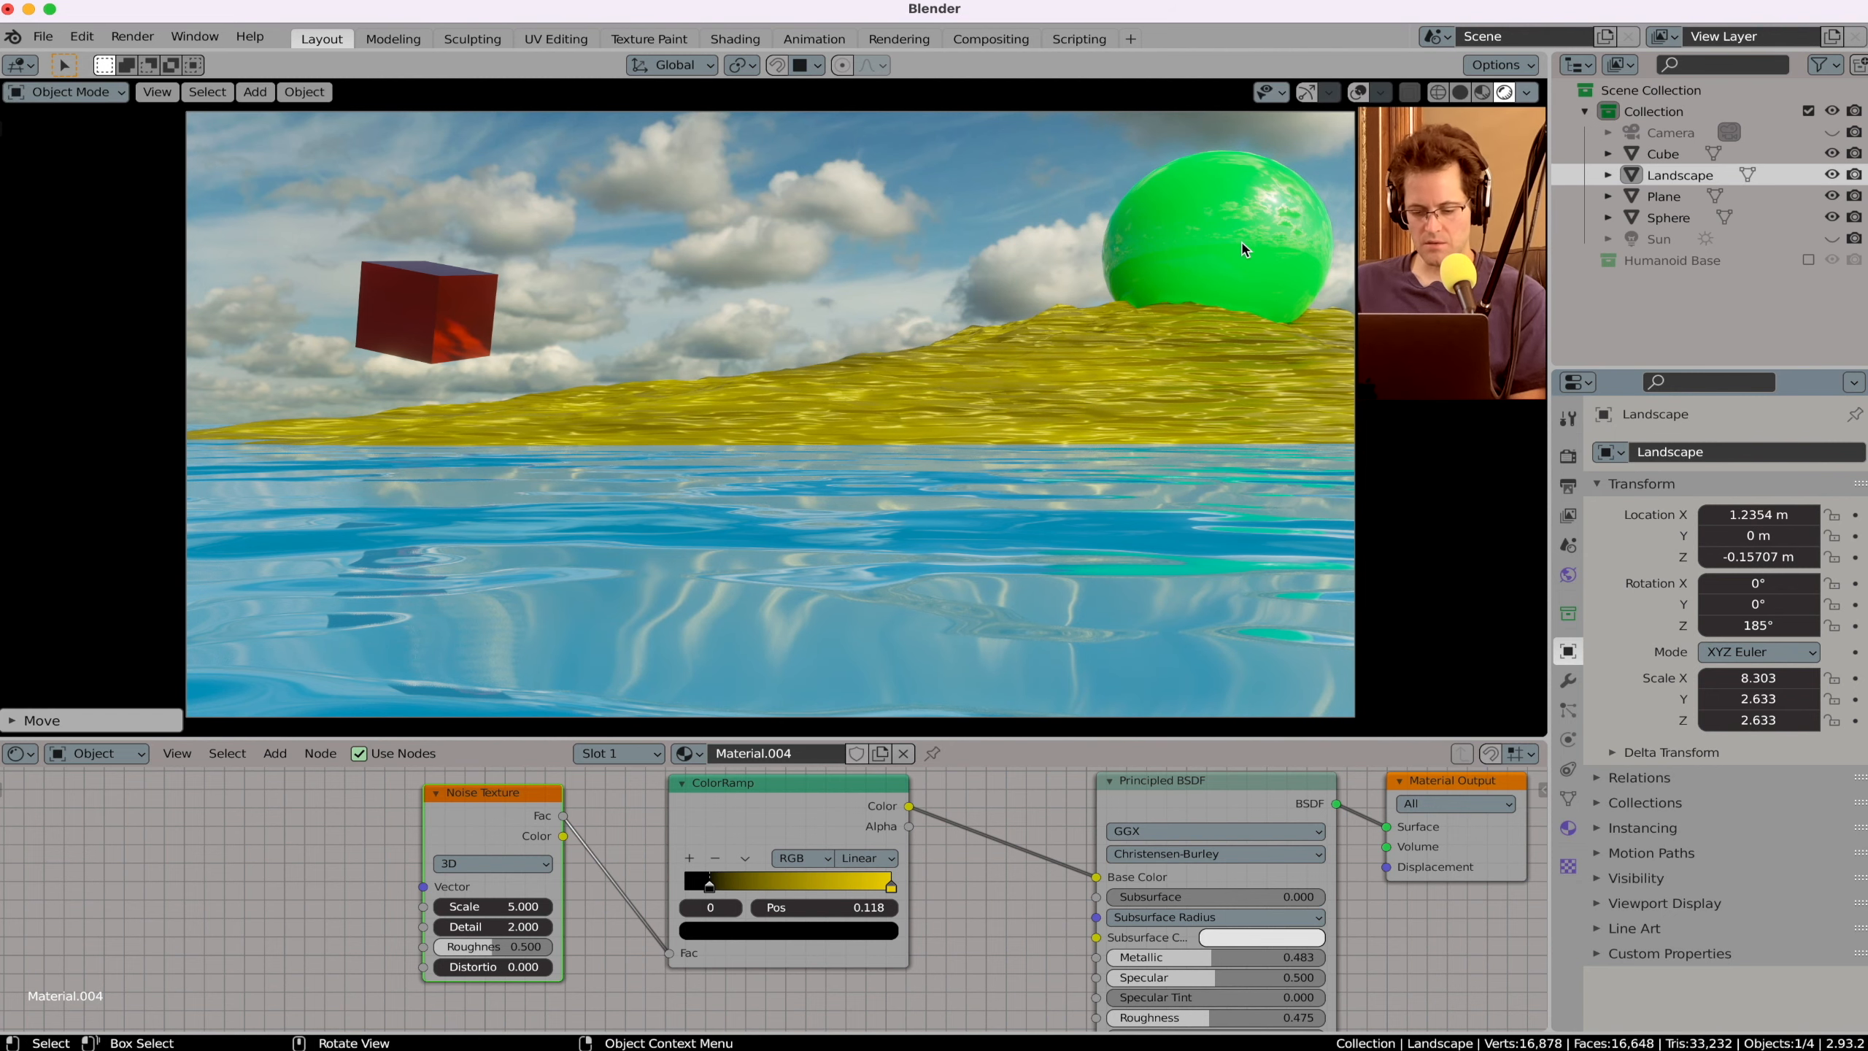
Step: Raise the green sphere along the Z axis to about 2.2 m so it rests on the landscape's crest
{"action": "left_click", "coordinate": [1242, 252]}
{"action": "key", "text": "g"}
{"action": "key", "text": "z"}
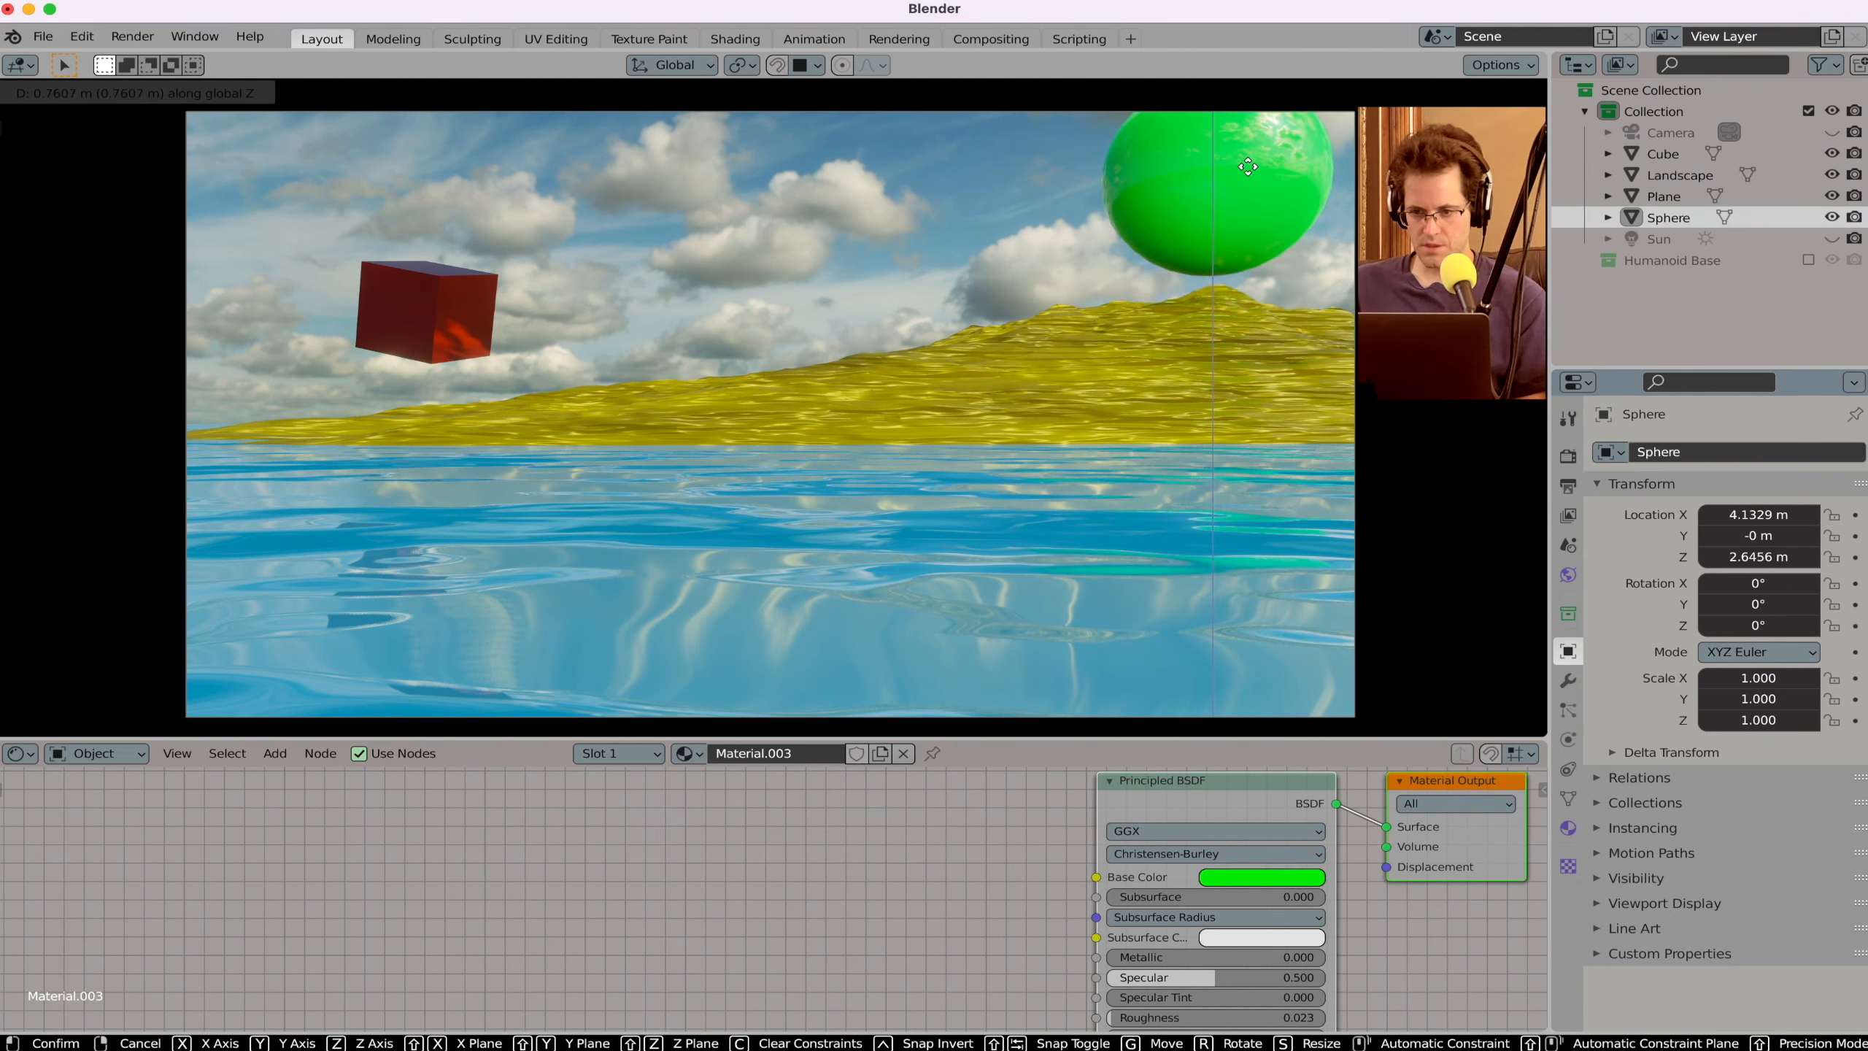
{"action": "left_click", "coordinate": [904, 287]}
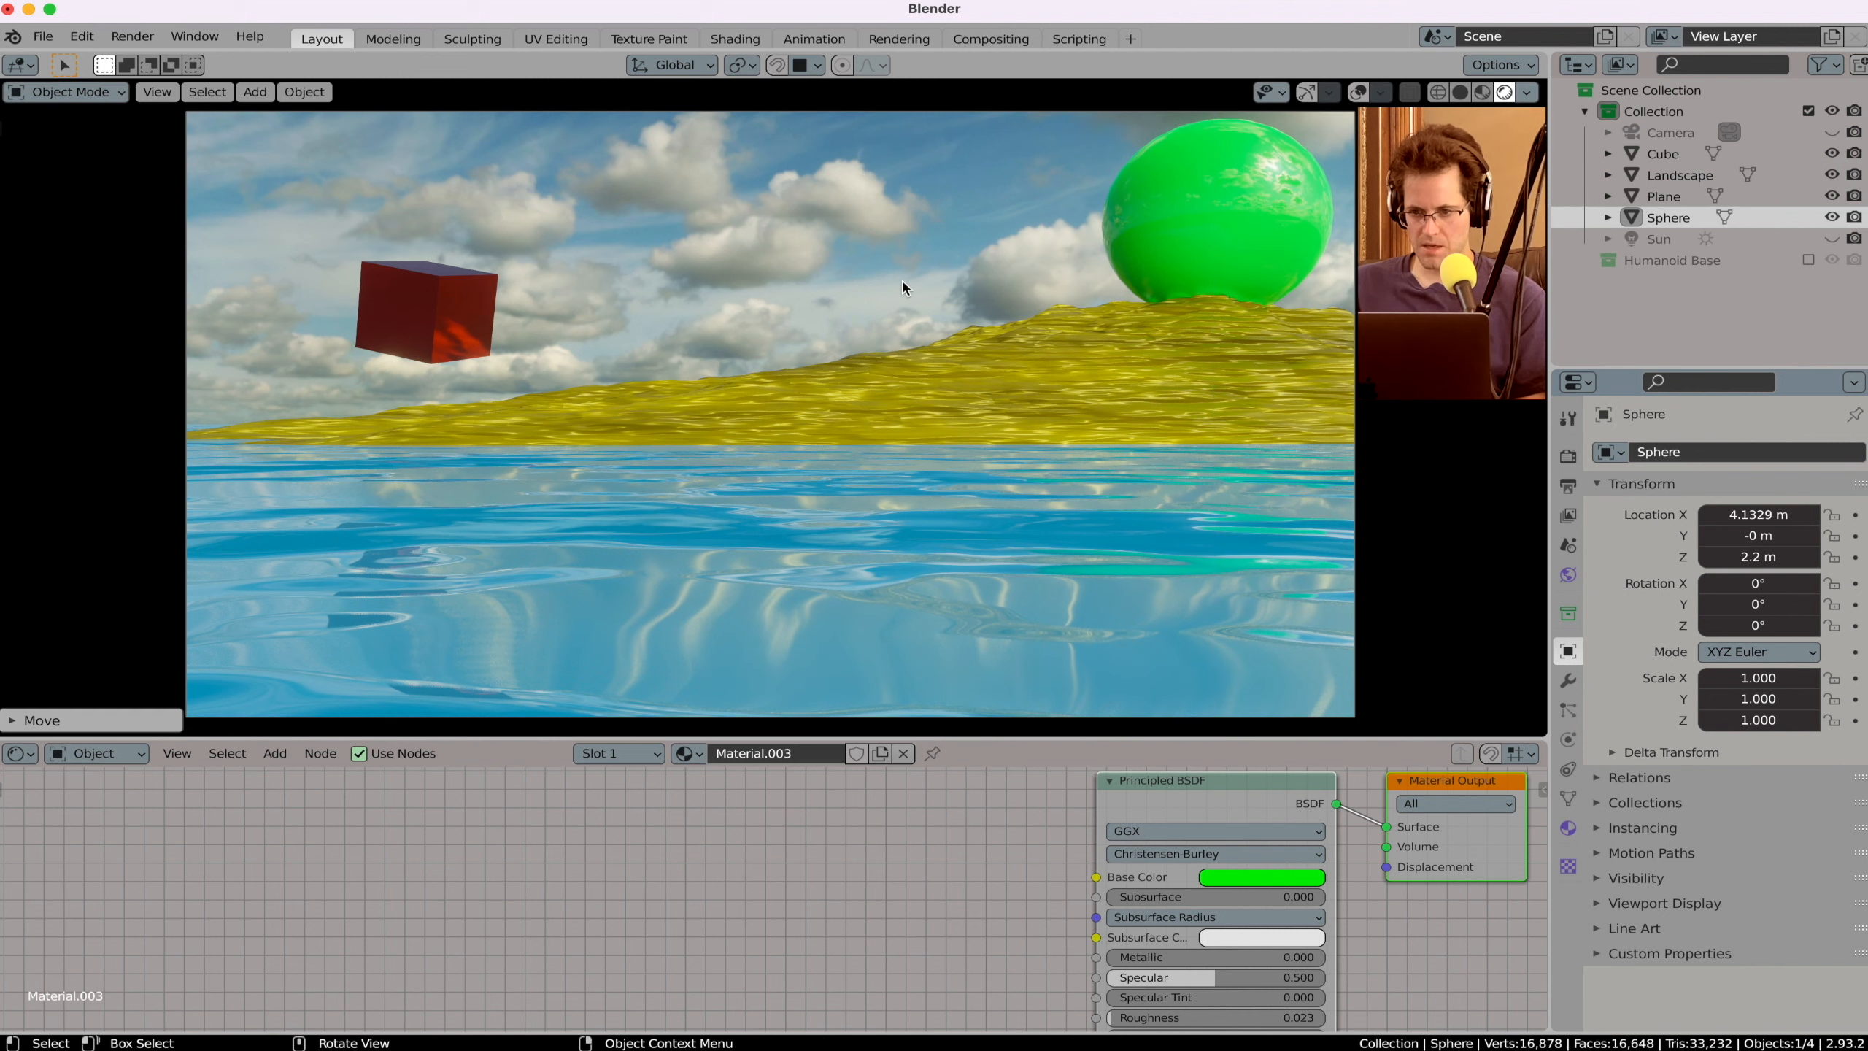
Step: Move the red cube up to about X -4.39 m, Z 2.35 m and freely rotate it to about 8°, -21.5°, 149°
{"action": "left_click", "coordinate": [459, 346]}
{"action": "key", "text": "g"}
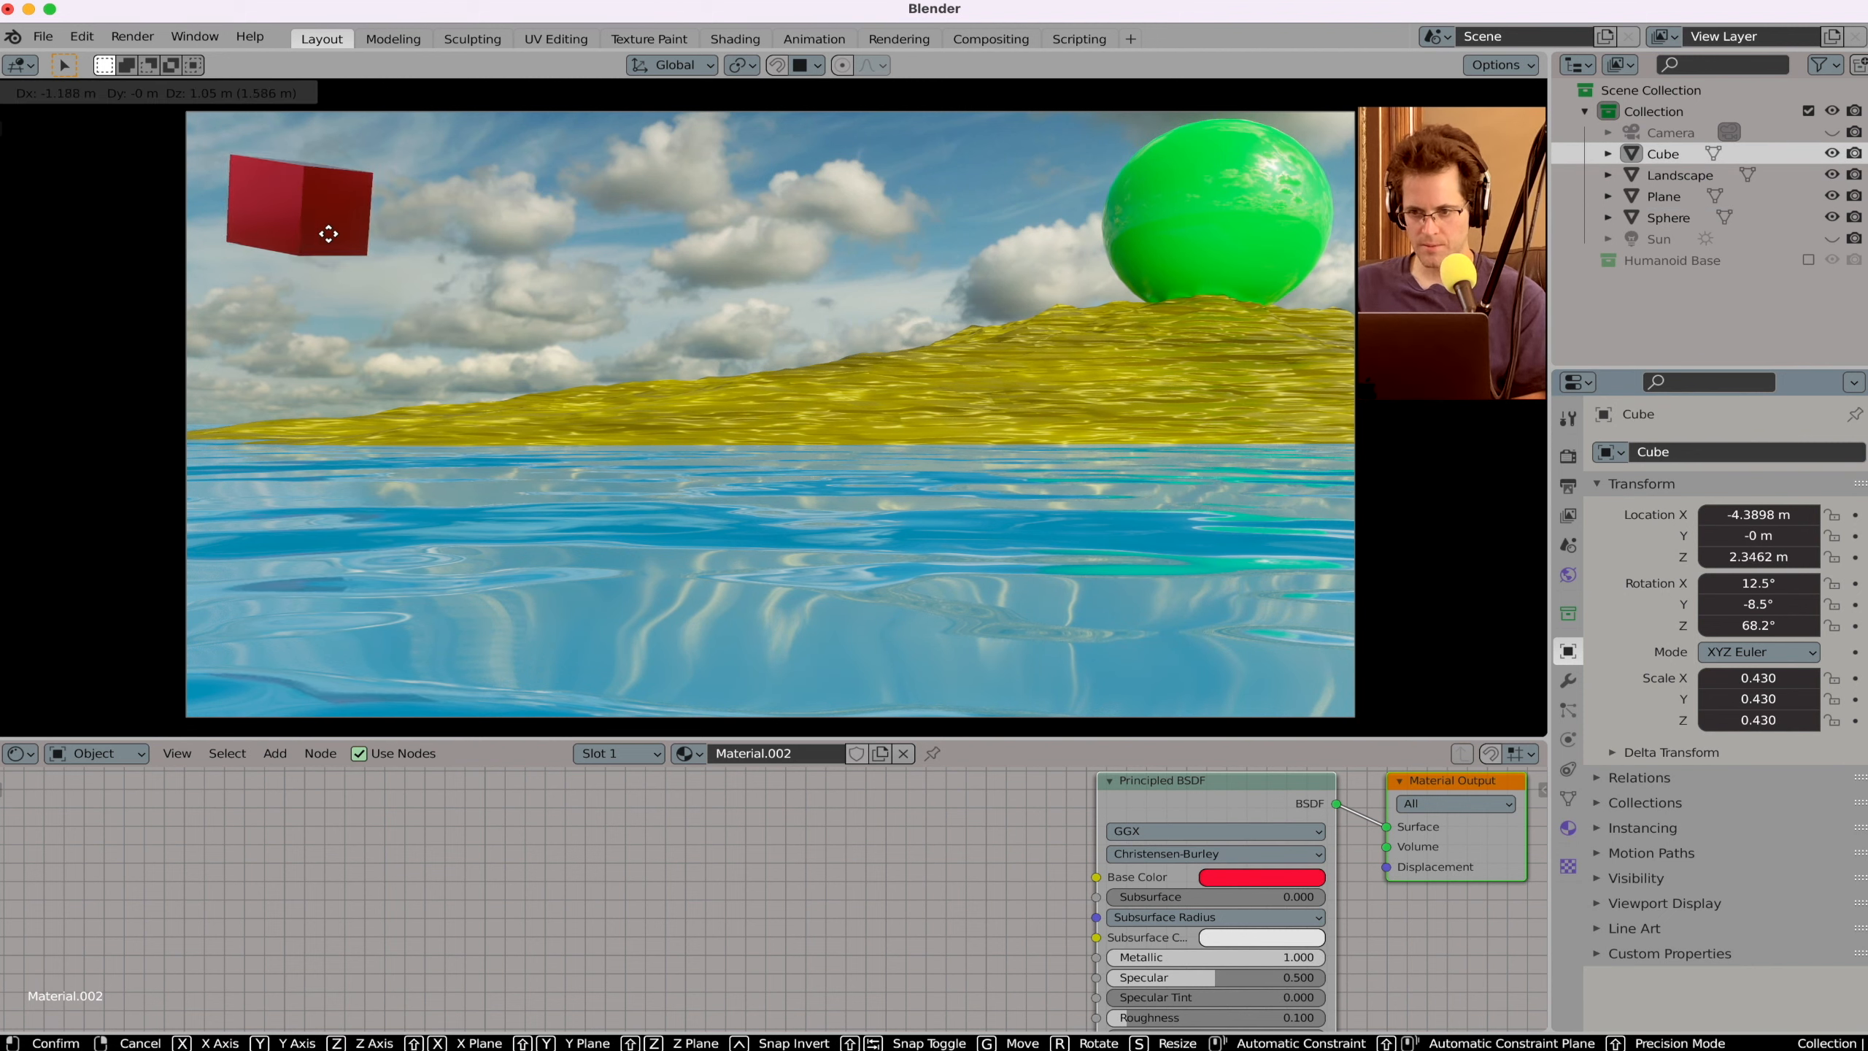
{"action": "left_click", "coordinate": [326, 234]}
{"action": "key", "text": "r"}
{"action": "key", "text": "r"}
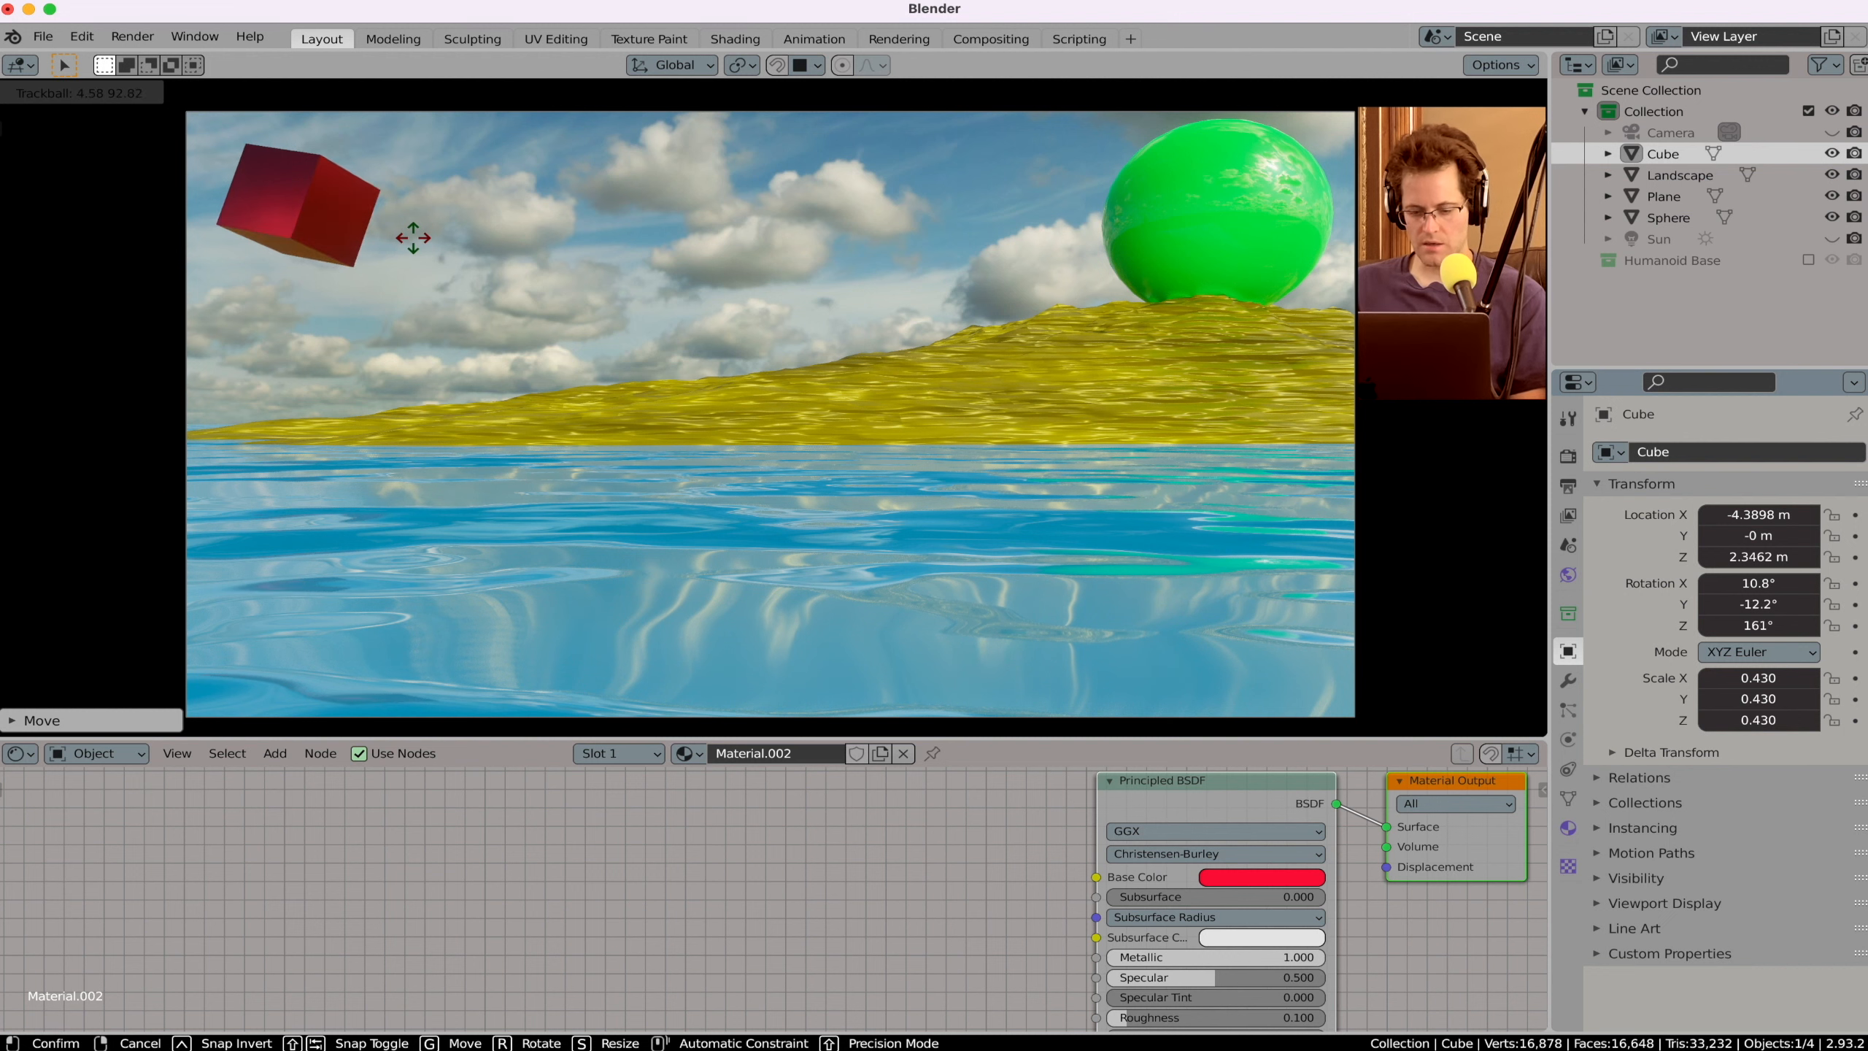
{"action": "left_click", "coordinate": [403, 253]}
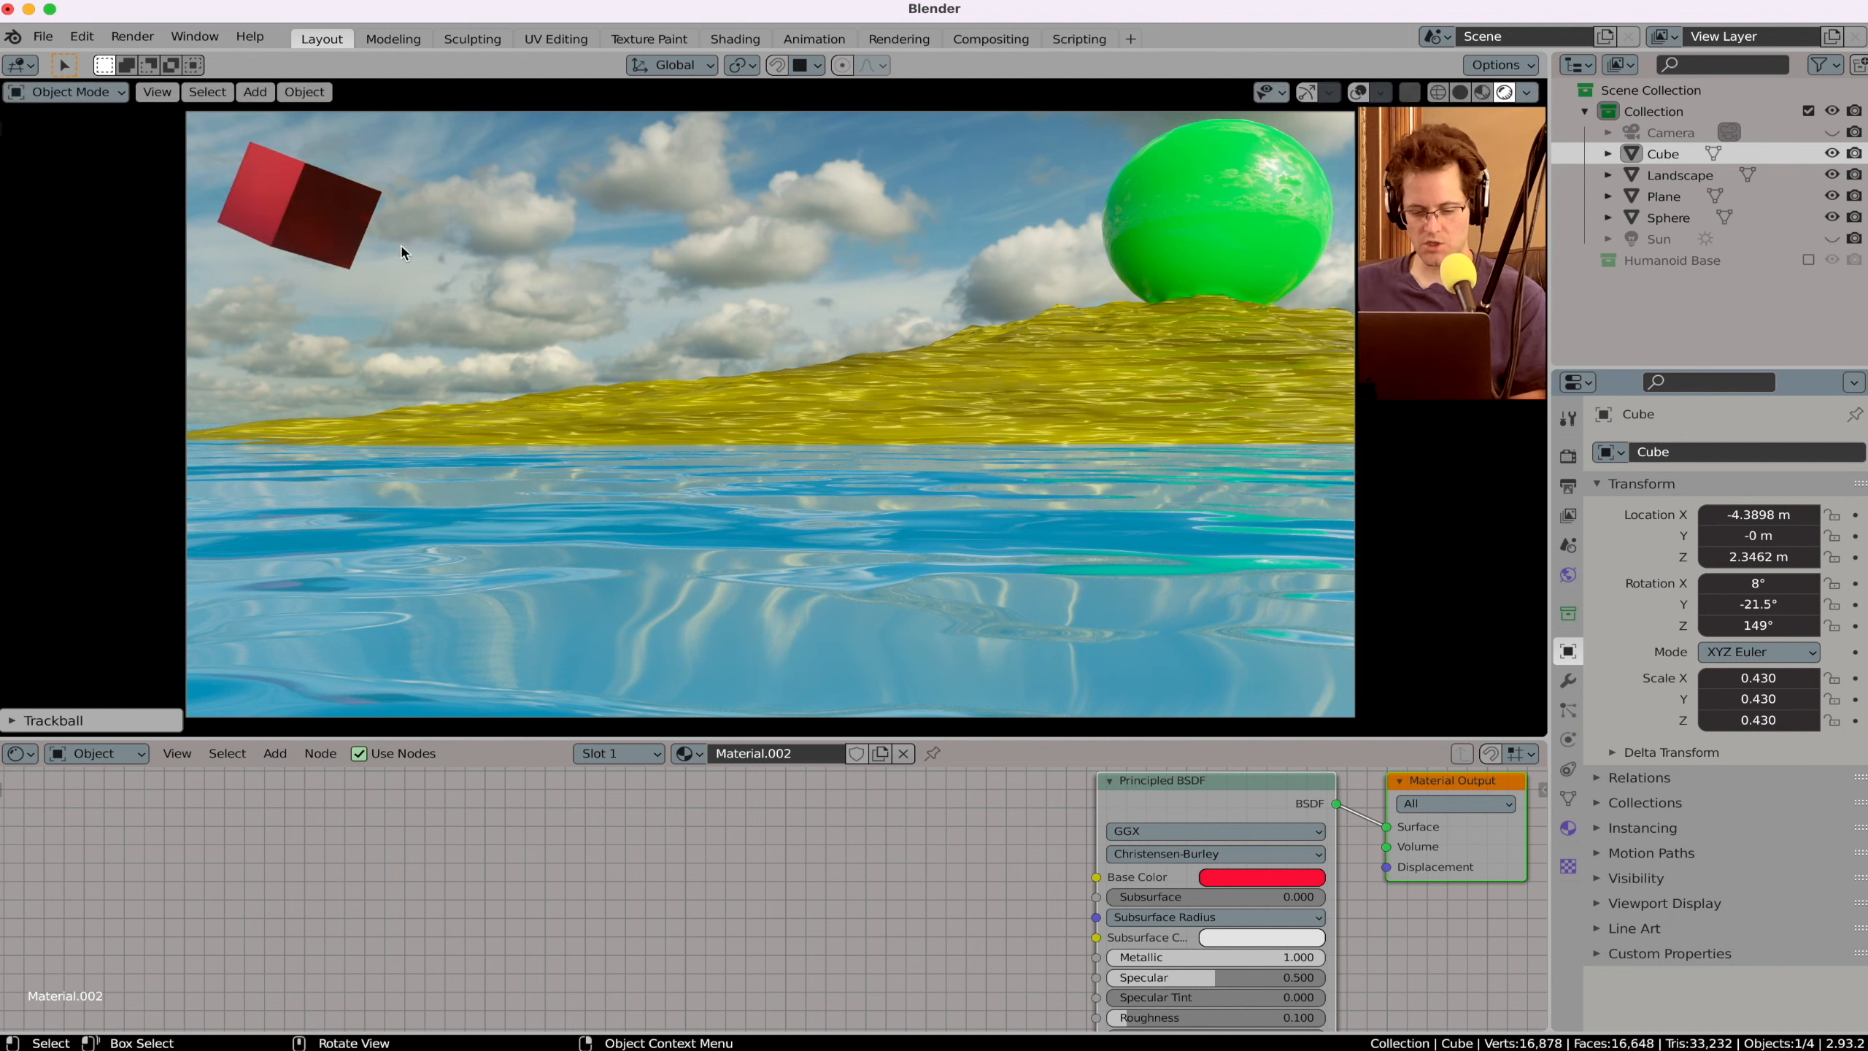
Step: Add a Bevel modifier to the cube with 3 segments and an amount of about 0.044 m
{"action": "left_click", "coordinate": [1569, 681]}
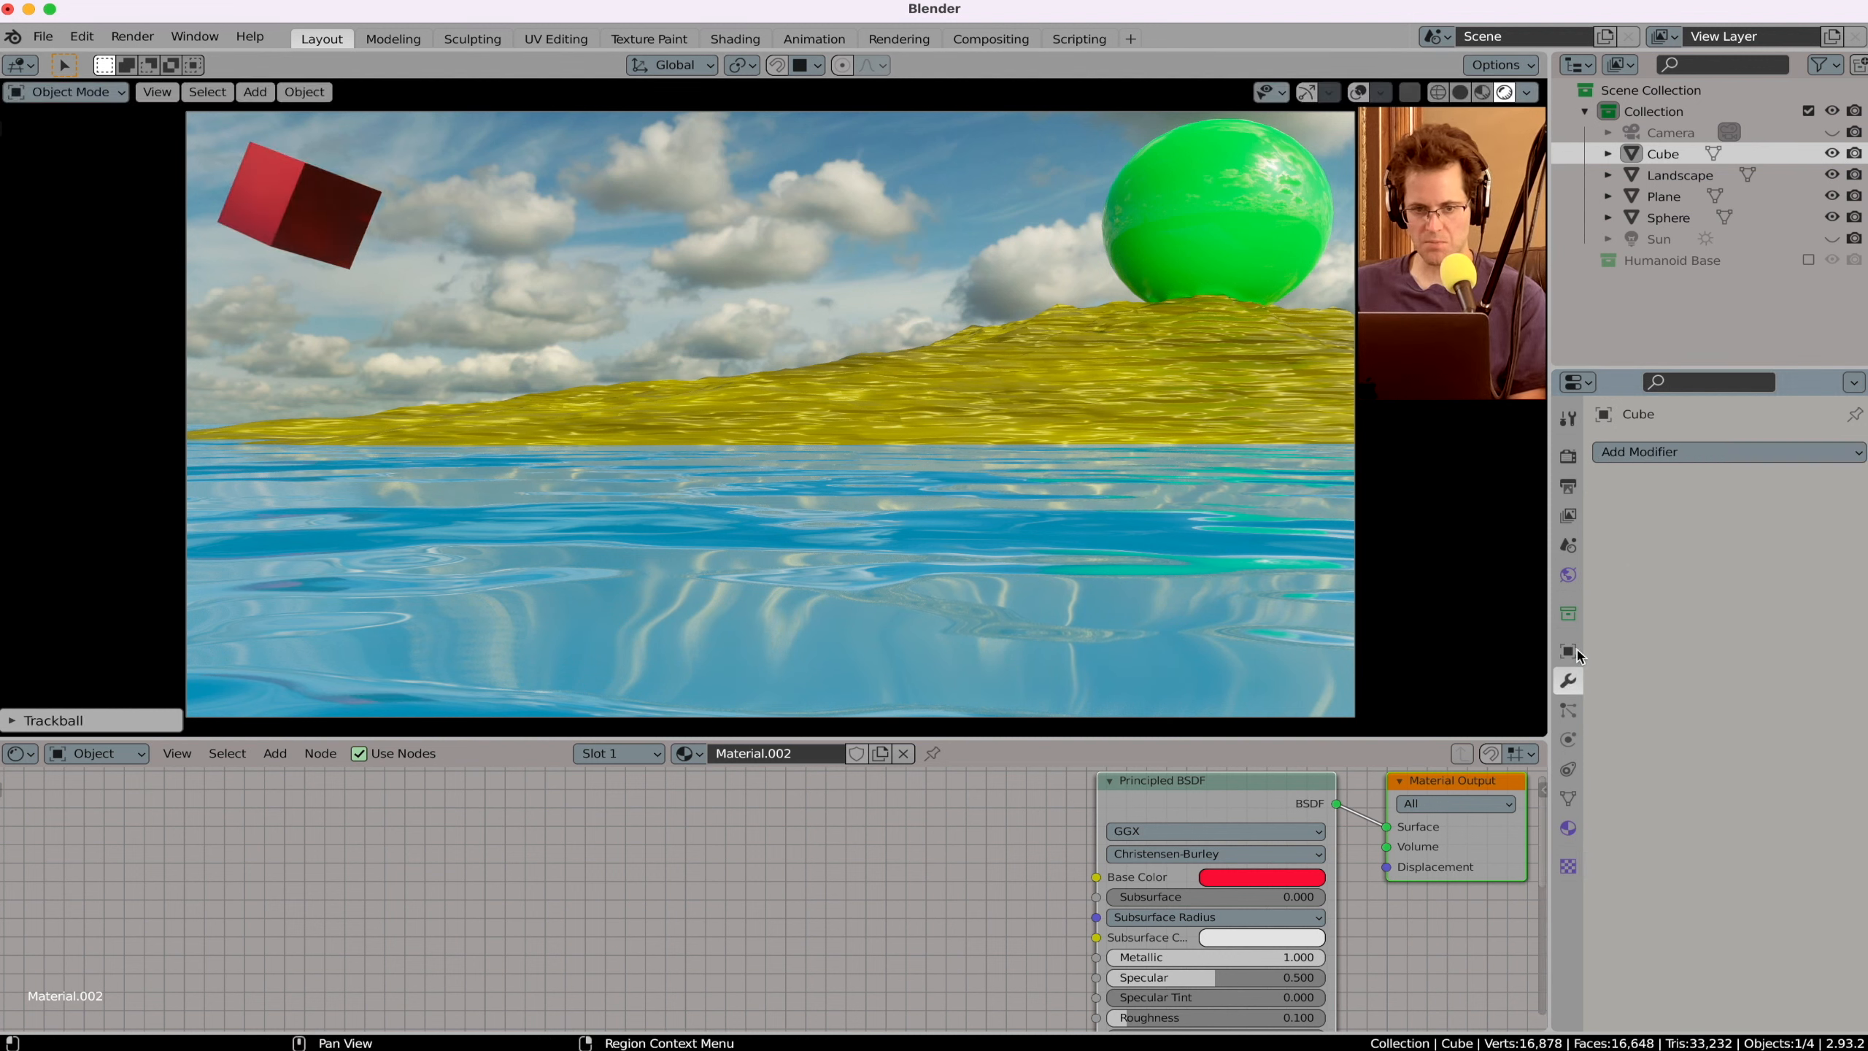
{"action": "left_click", "coordinate": [1666, 454]}
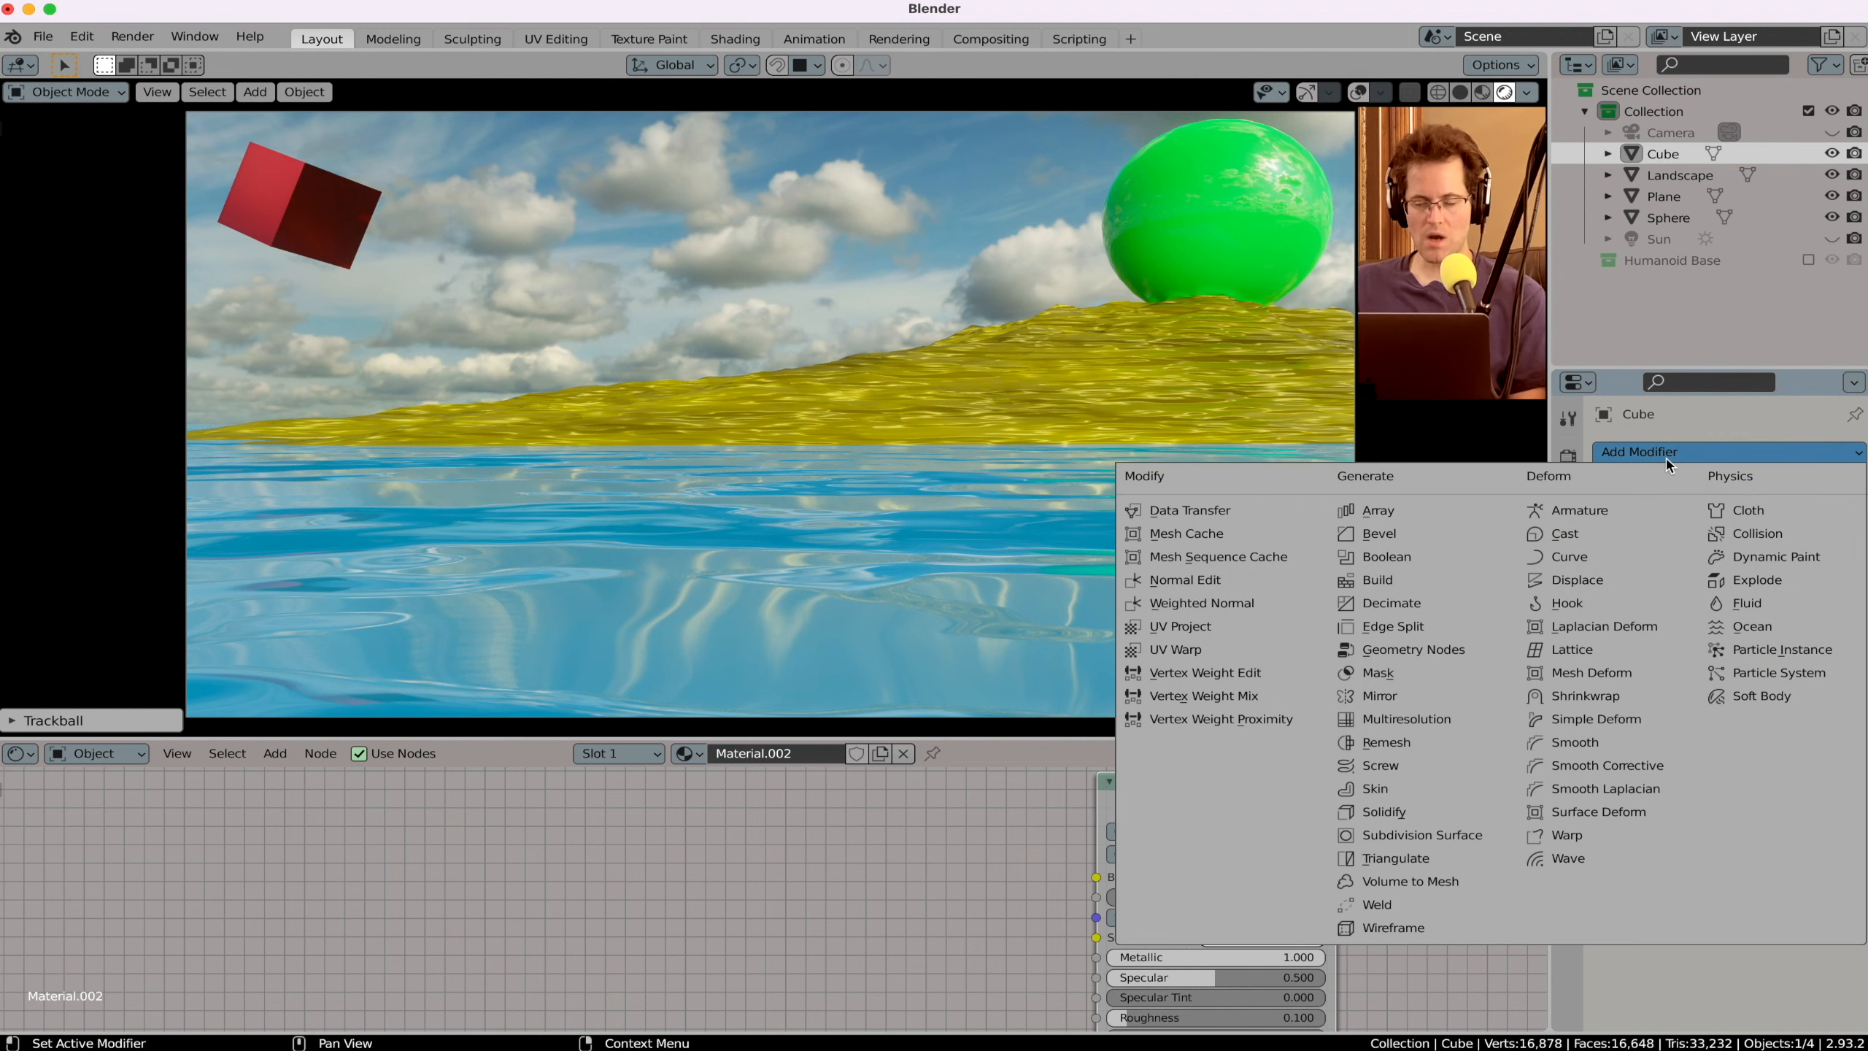
{"action": "left_click", "coordinate": [1425, 536]}
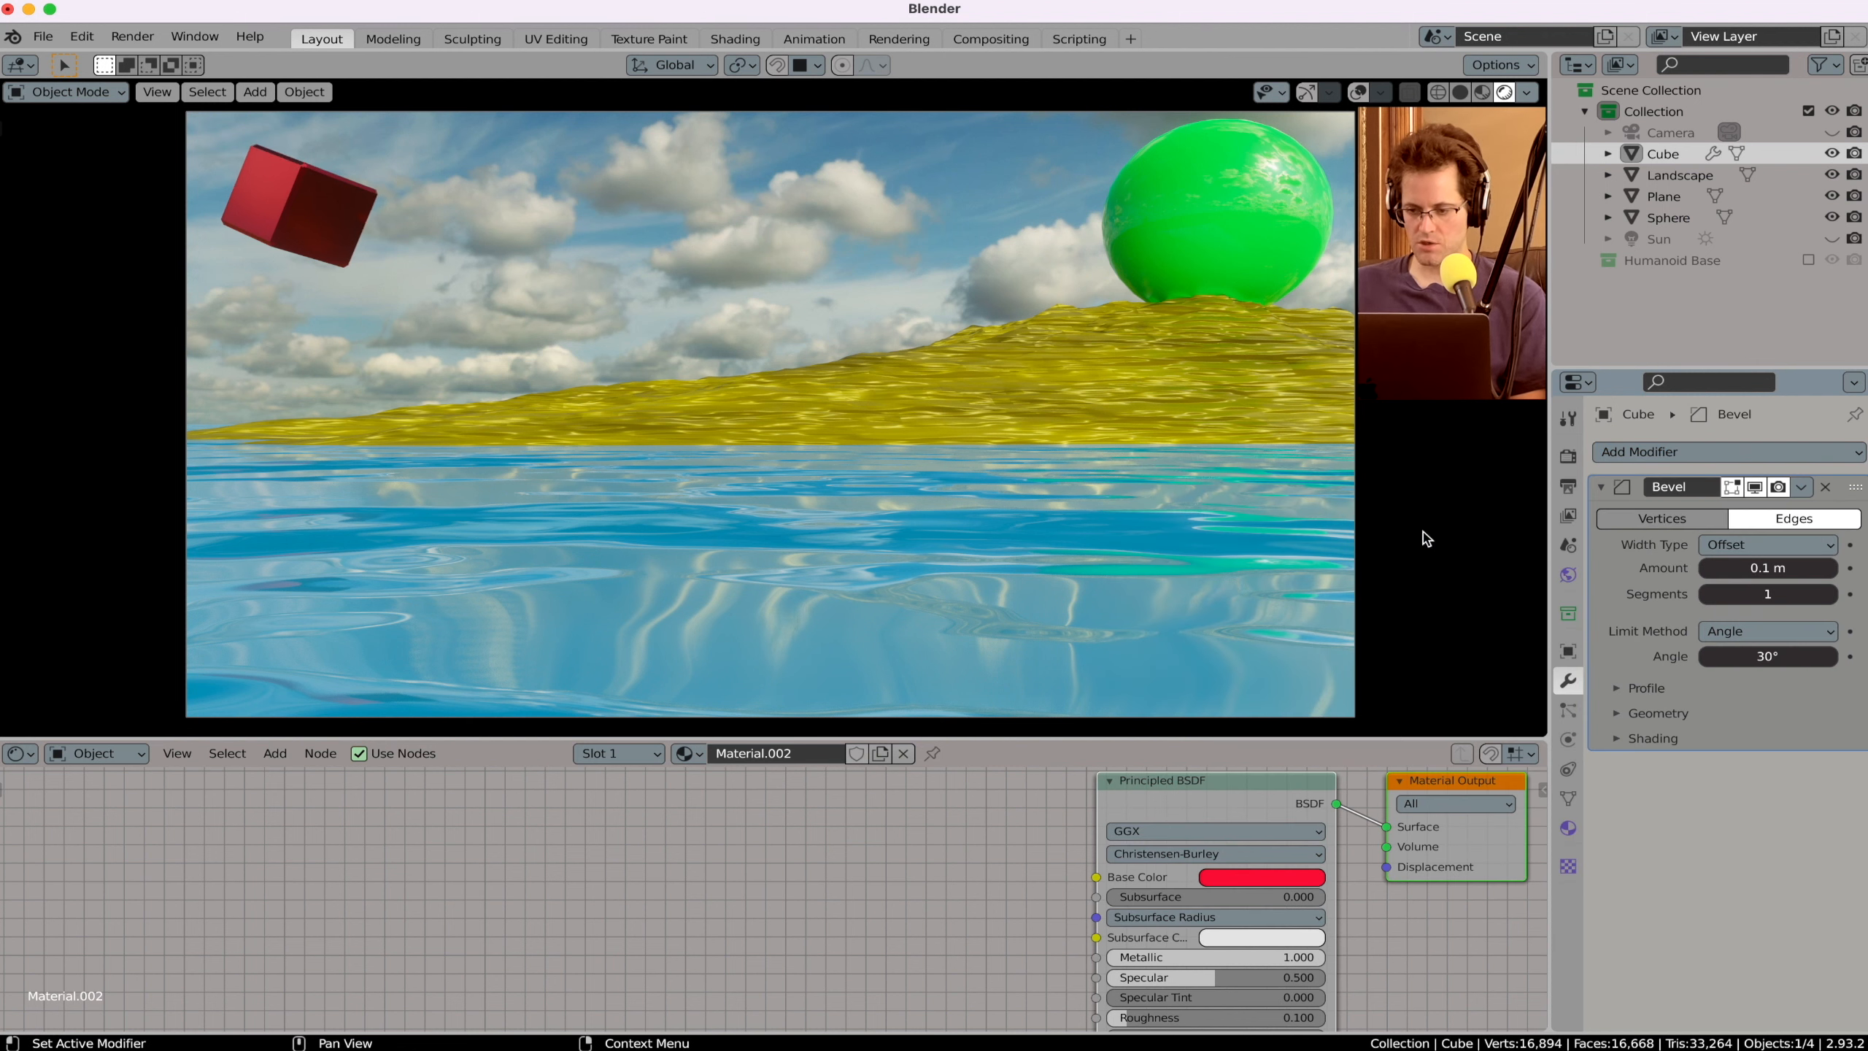
{"action": "left_click", "coordinate": [1832, 597]}
{"action": "left_click", "coordinate": [1832, 596]}
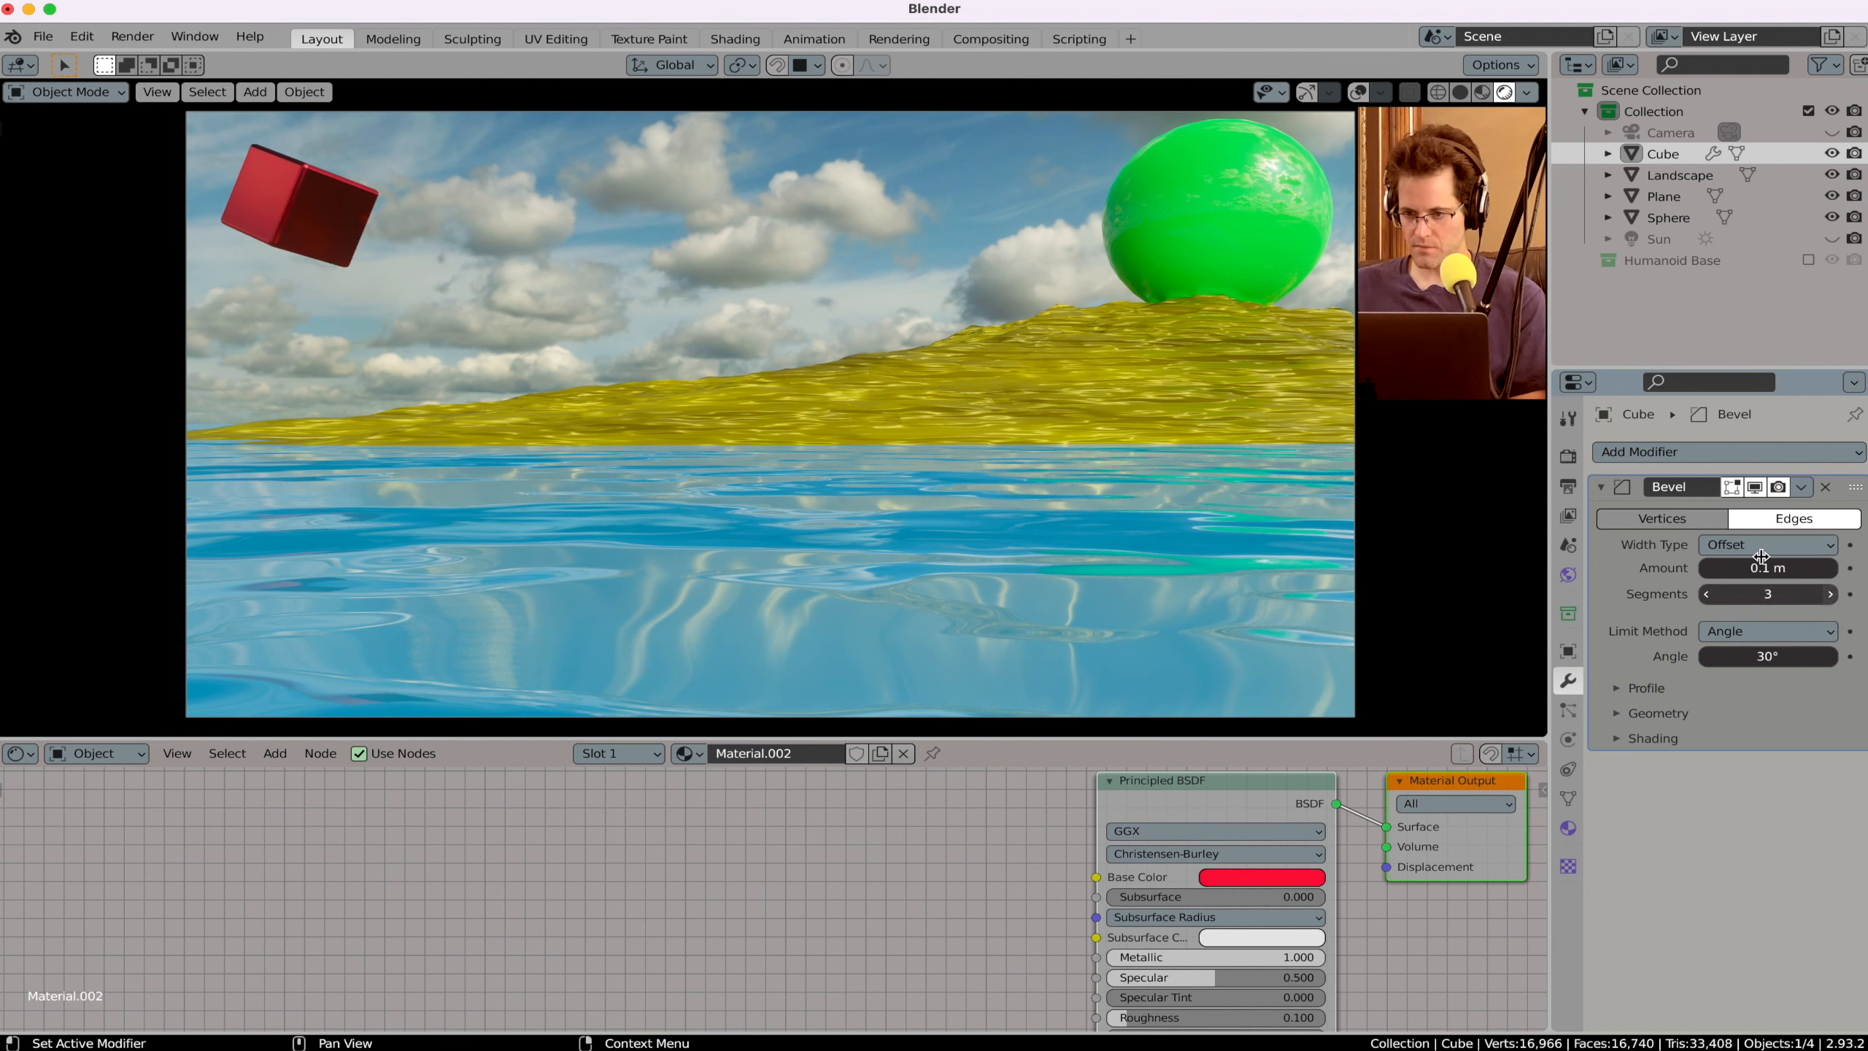
{"action": "left_click_drag", "start_coordinate": [1746, 565], "coordinate": [1328, 563]}
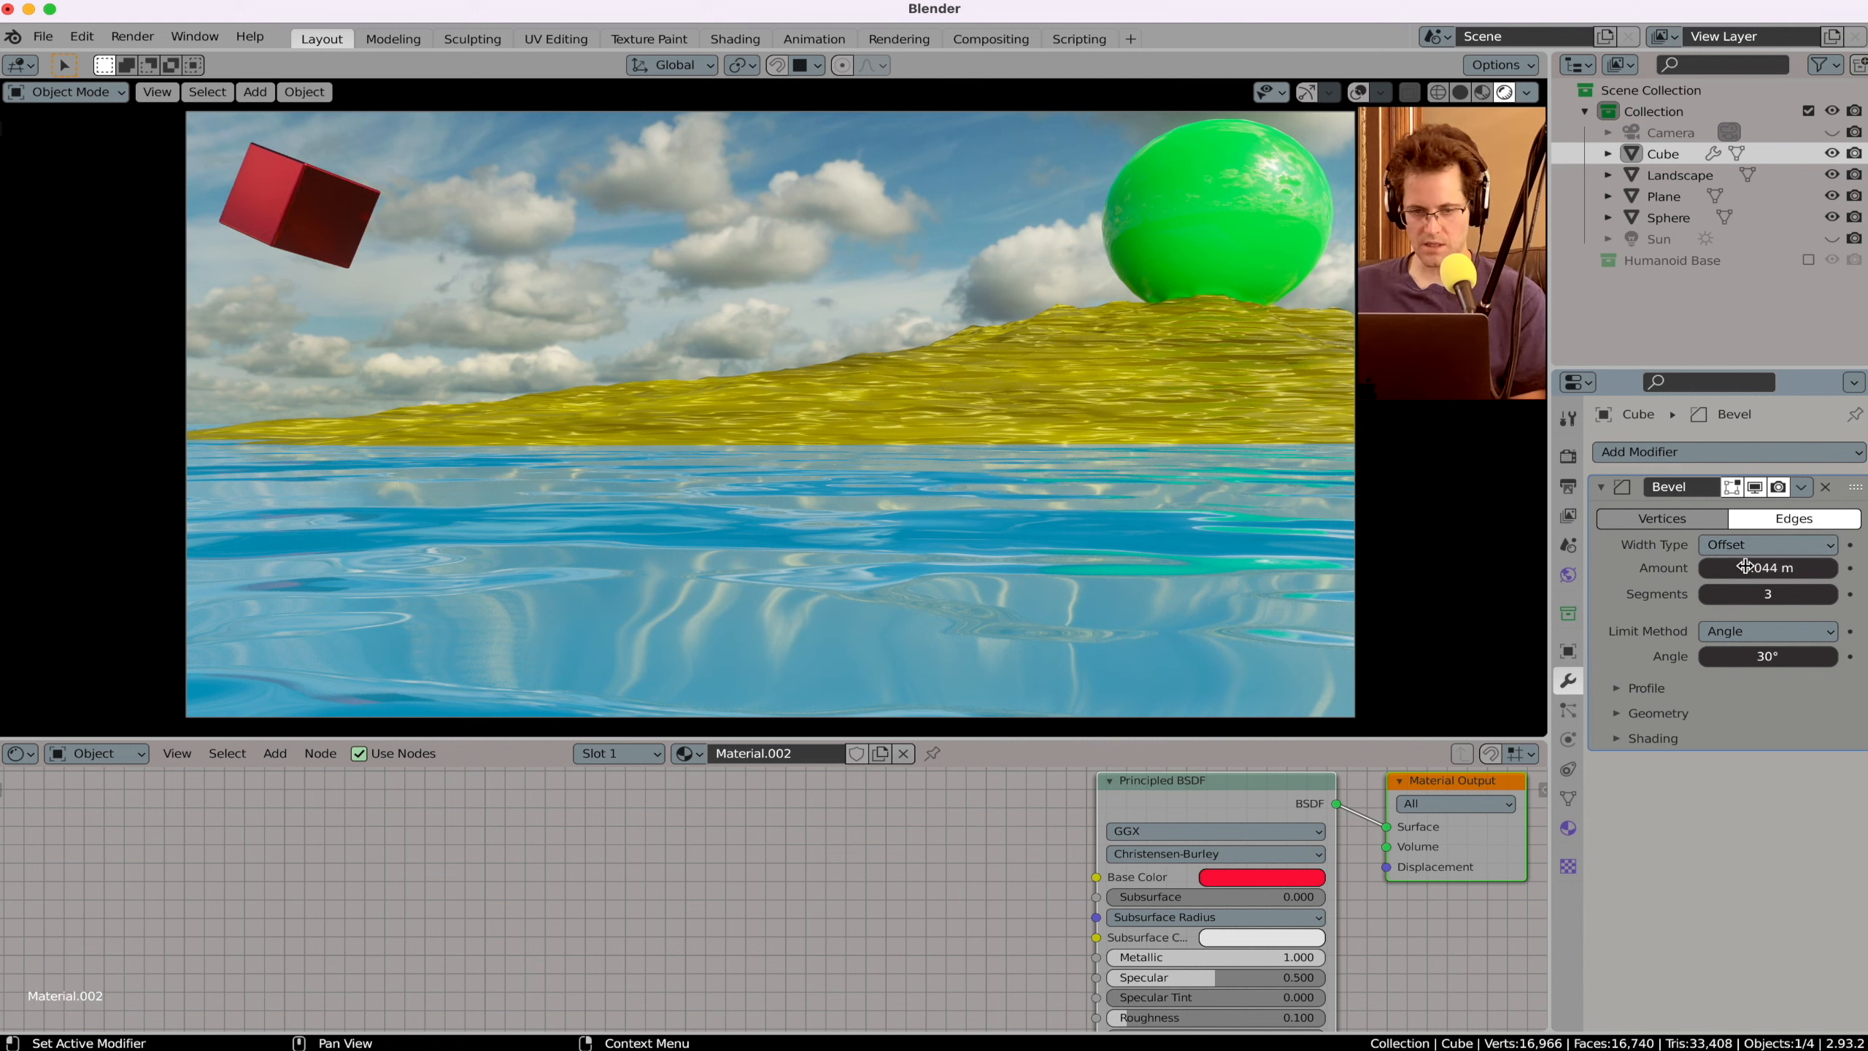
Step: Duplicate the yellow landscape and shift the copy along the X axis so its peak stands beneath the red cube
{"action": "left_click", "coordinate": [1139, 418]}
{"action": "key", "text": "shift+d"}
{"action": "key", "text": "x"}
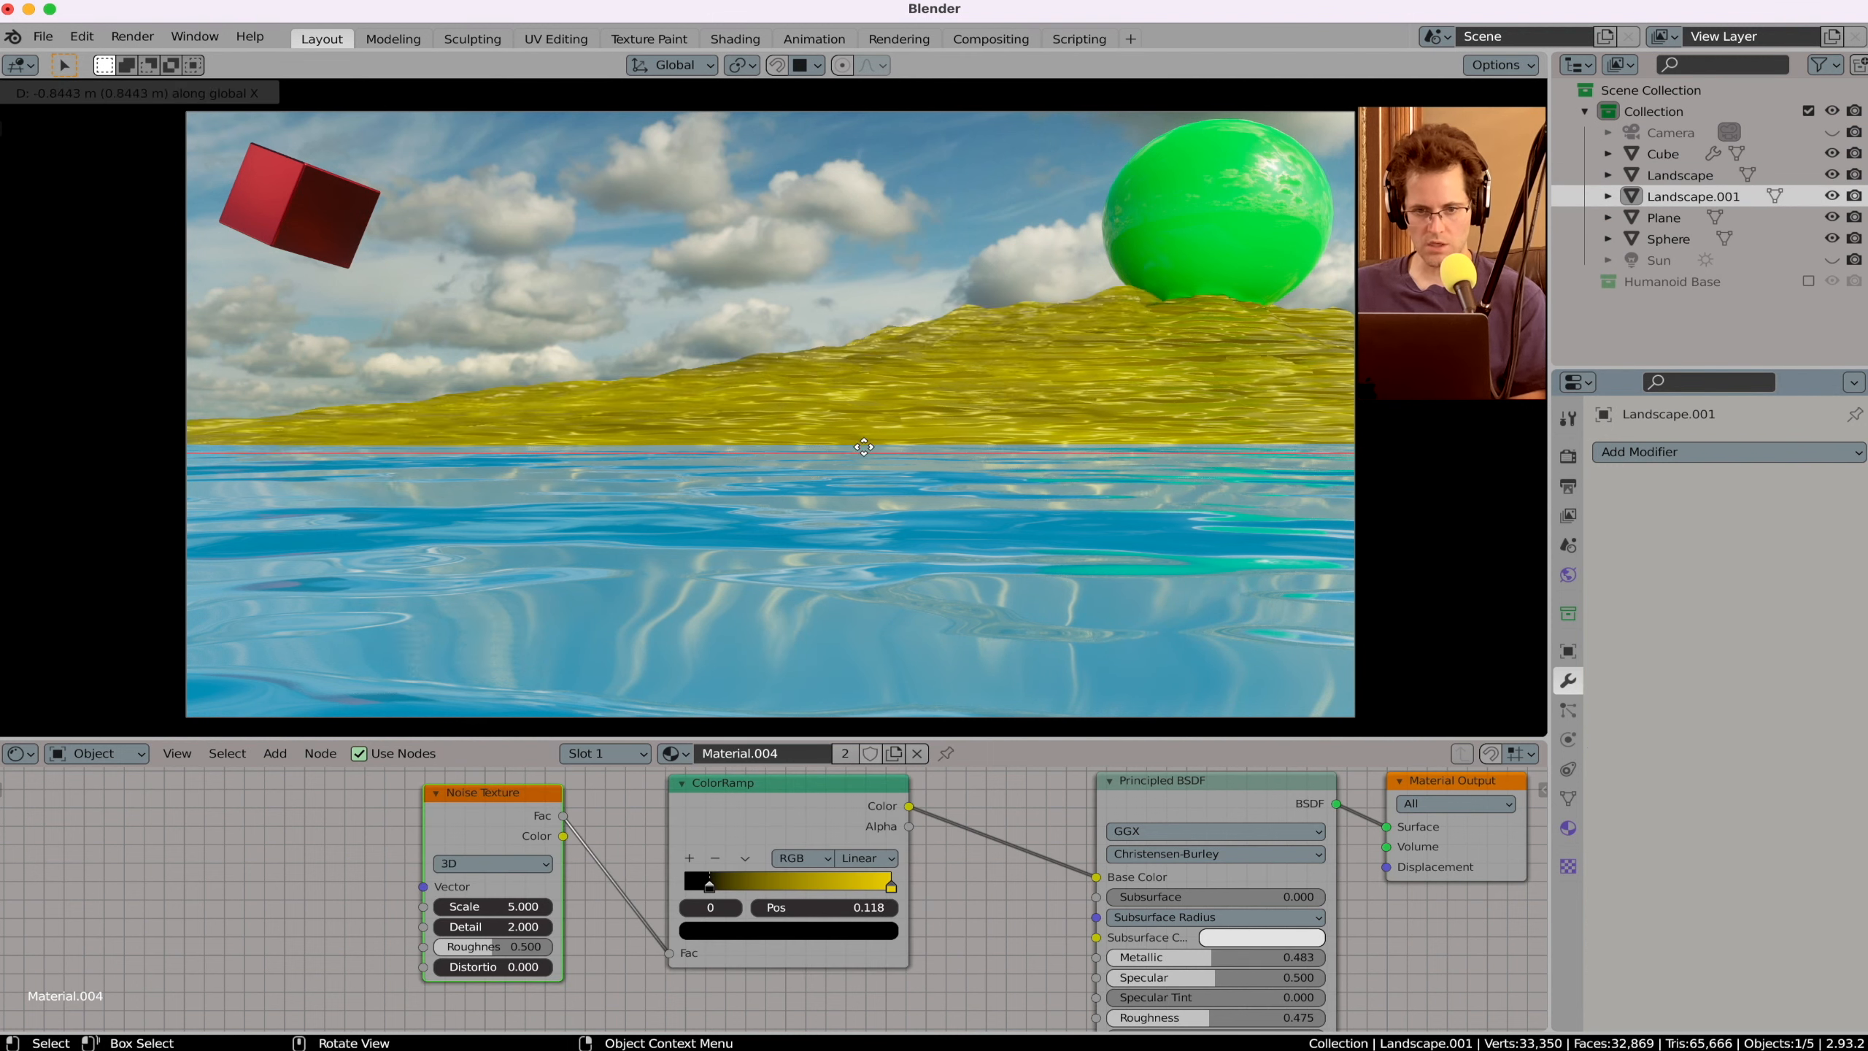
{"action": "left_click", "coordinate": [177, 527]}
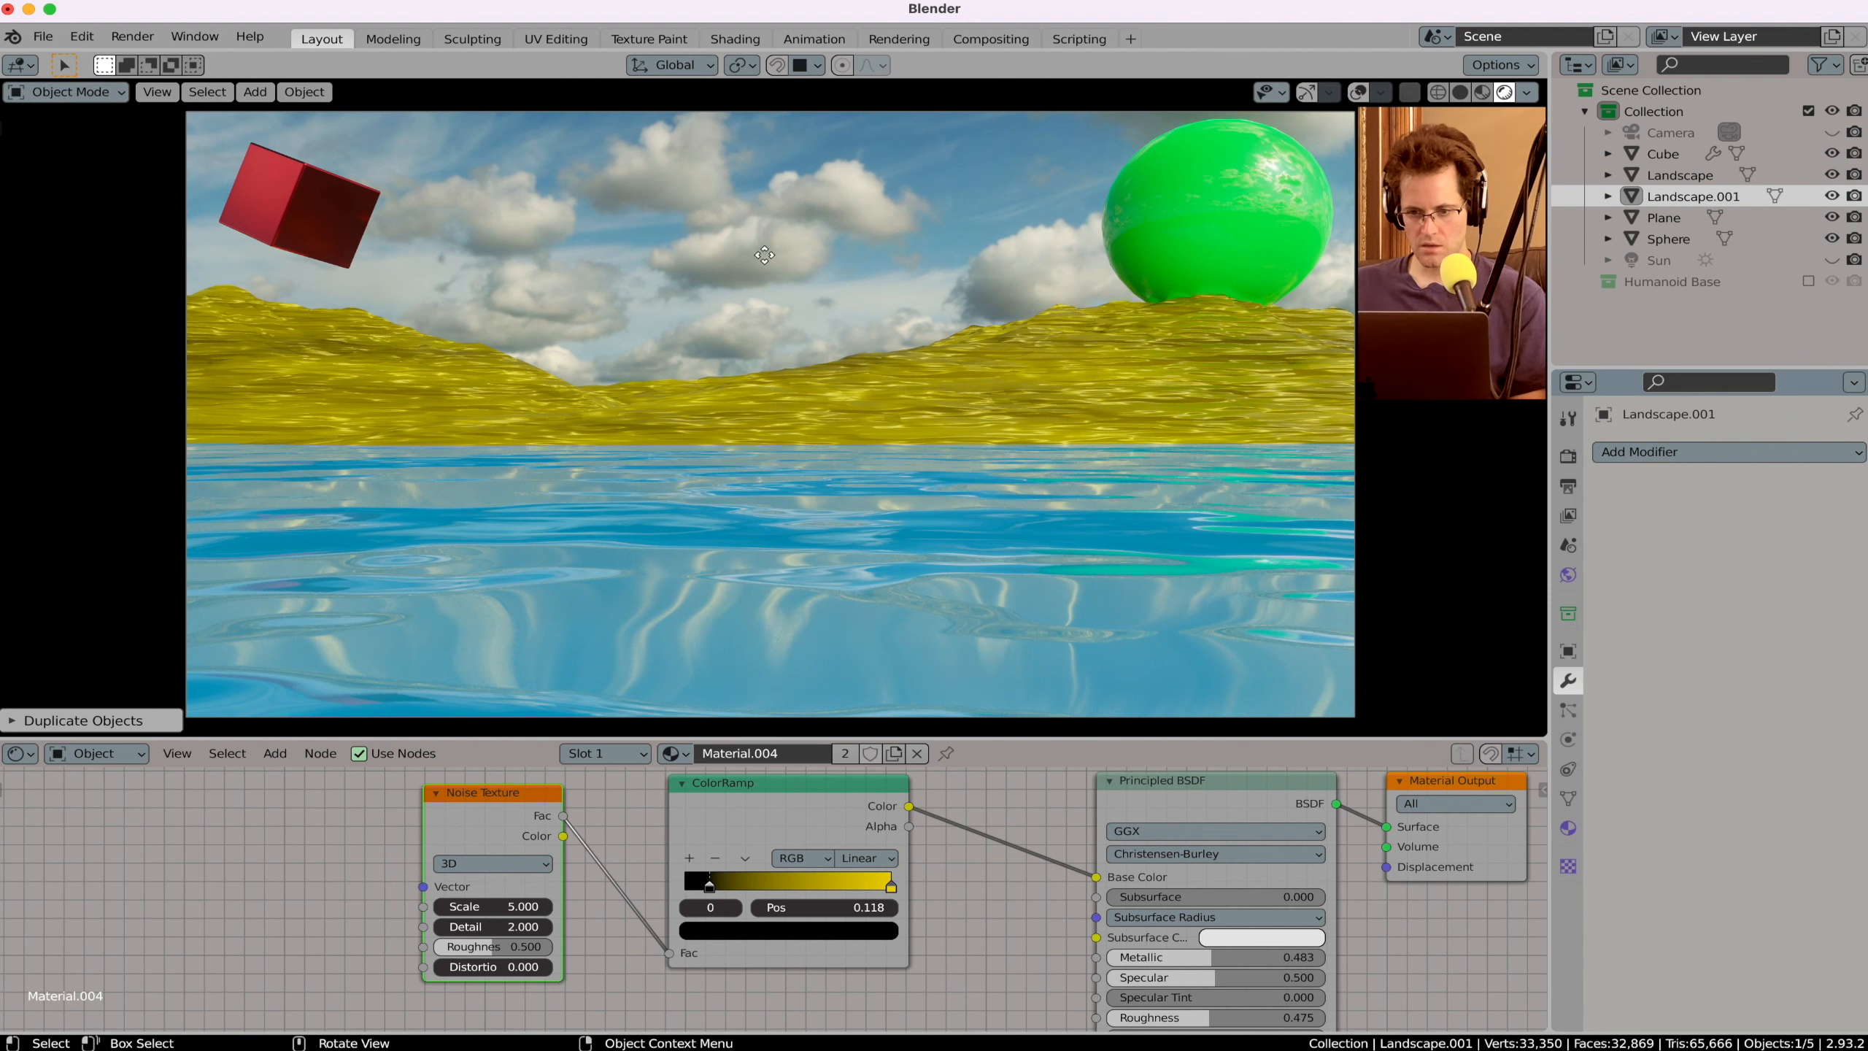
{"action": "key", "text": "g"}
{"action": "key", "text": "x"}
{"action": "left_click", "coordinate": [836, 348]}
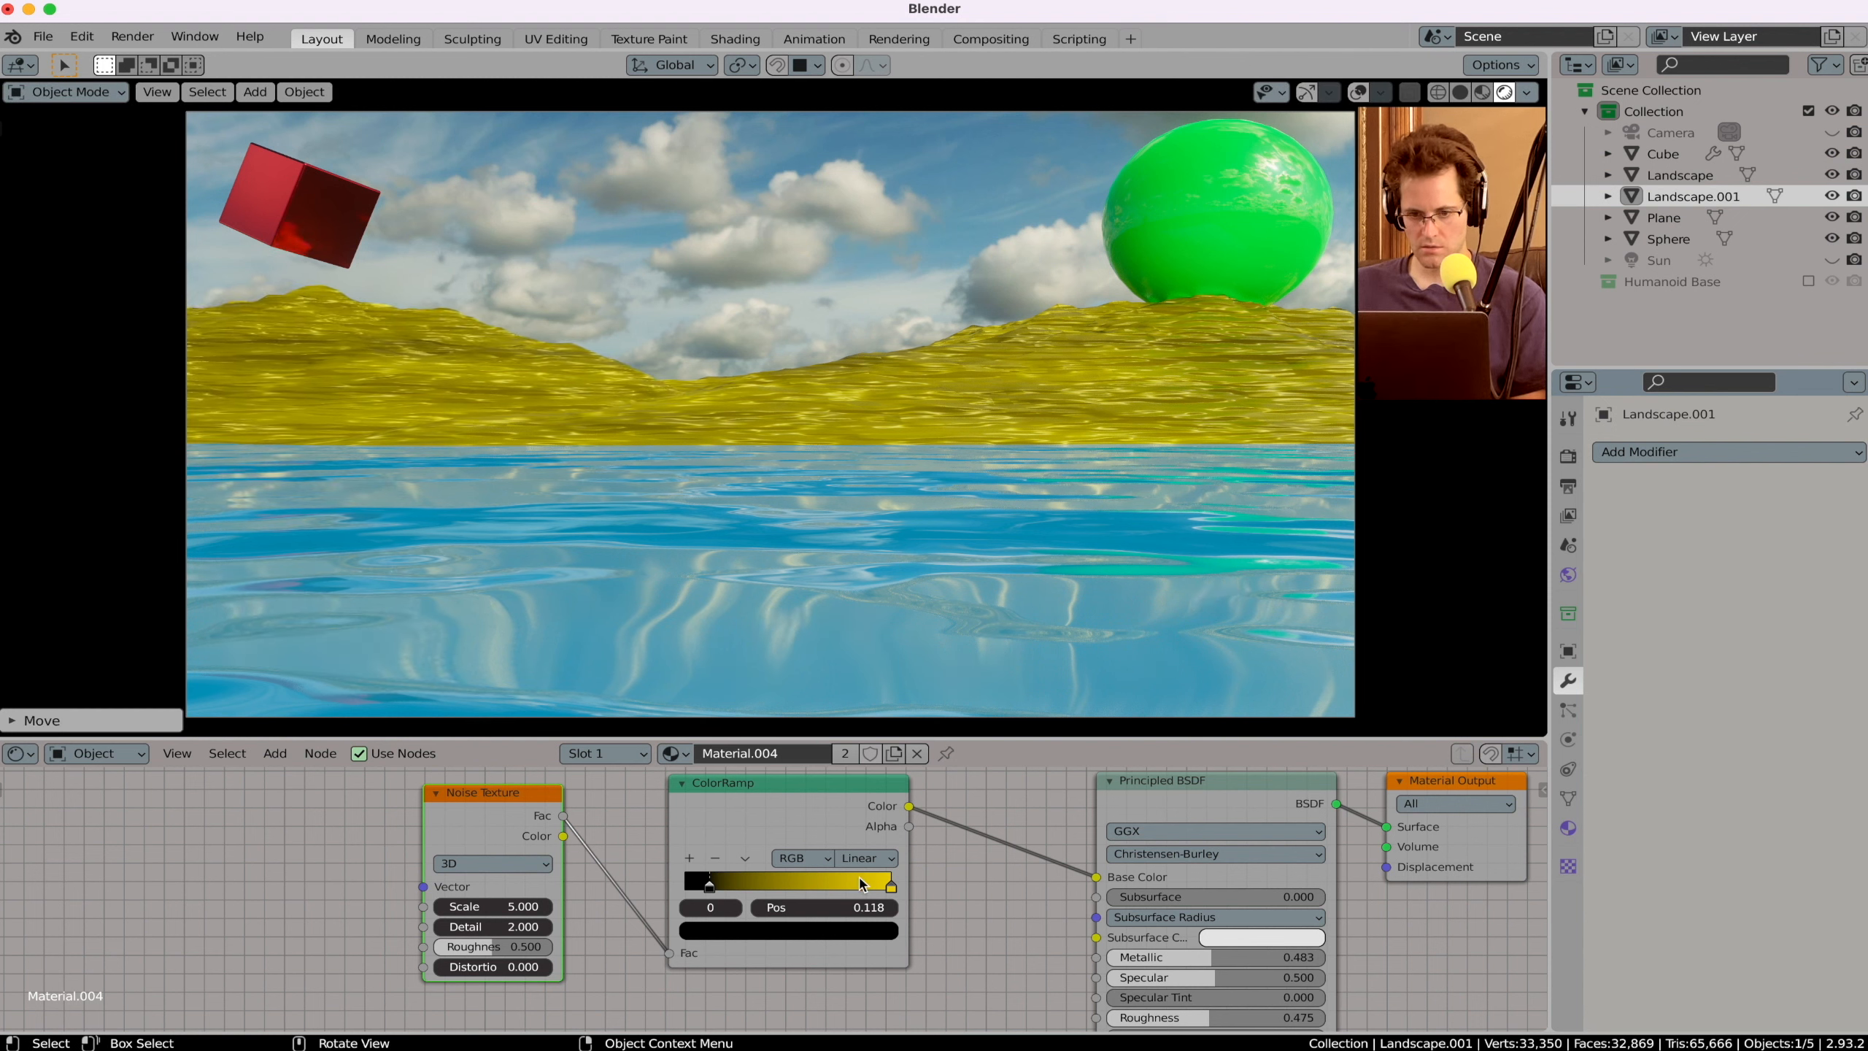
Step: Recolor the landscape ColorRamp's yellow end stop to light blue, about H 0.589, S 0.847, V 0.800
{"action": "left_click", "coordinate": [888, 885]}
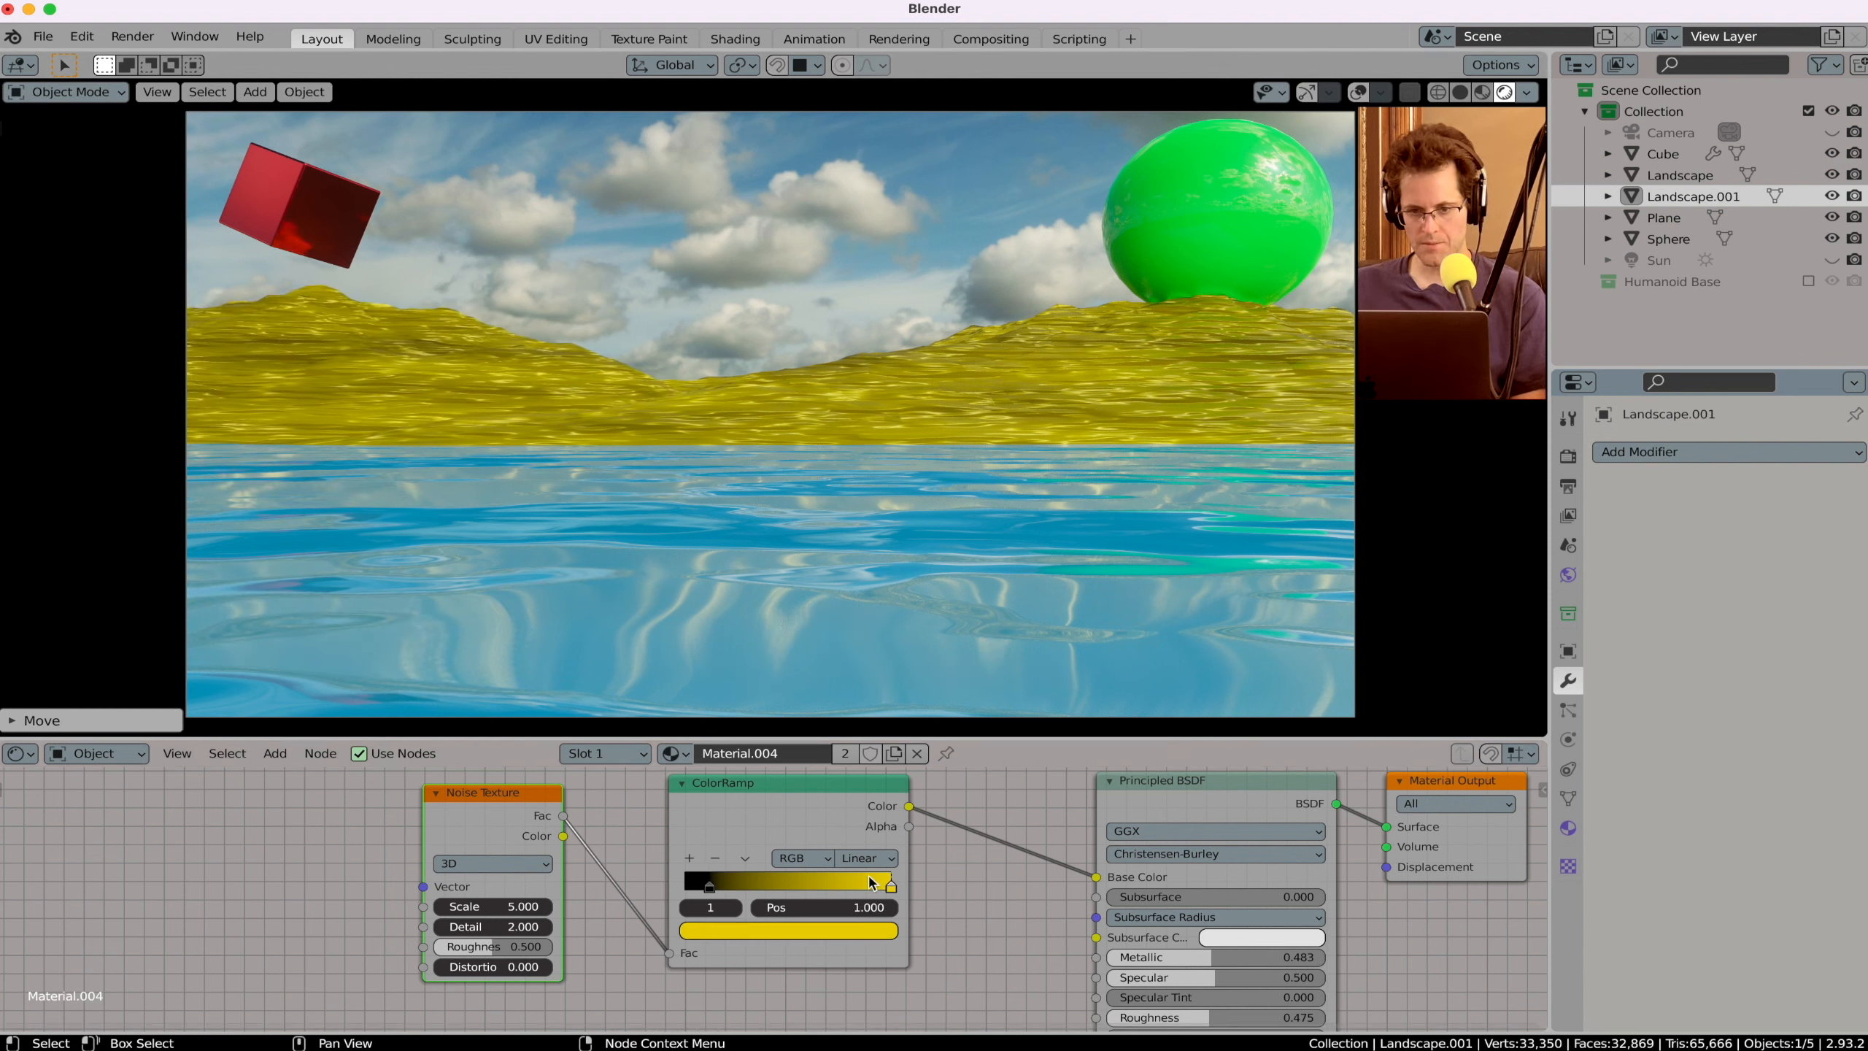
{"action": "left_click", "coordinate": [875, 934]}
{"action": "left_click", "coordinate": [783, 696]}
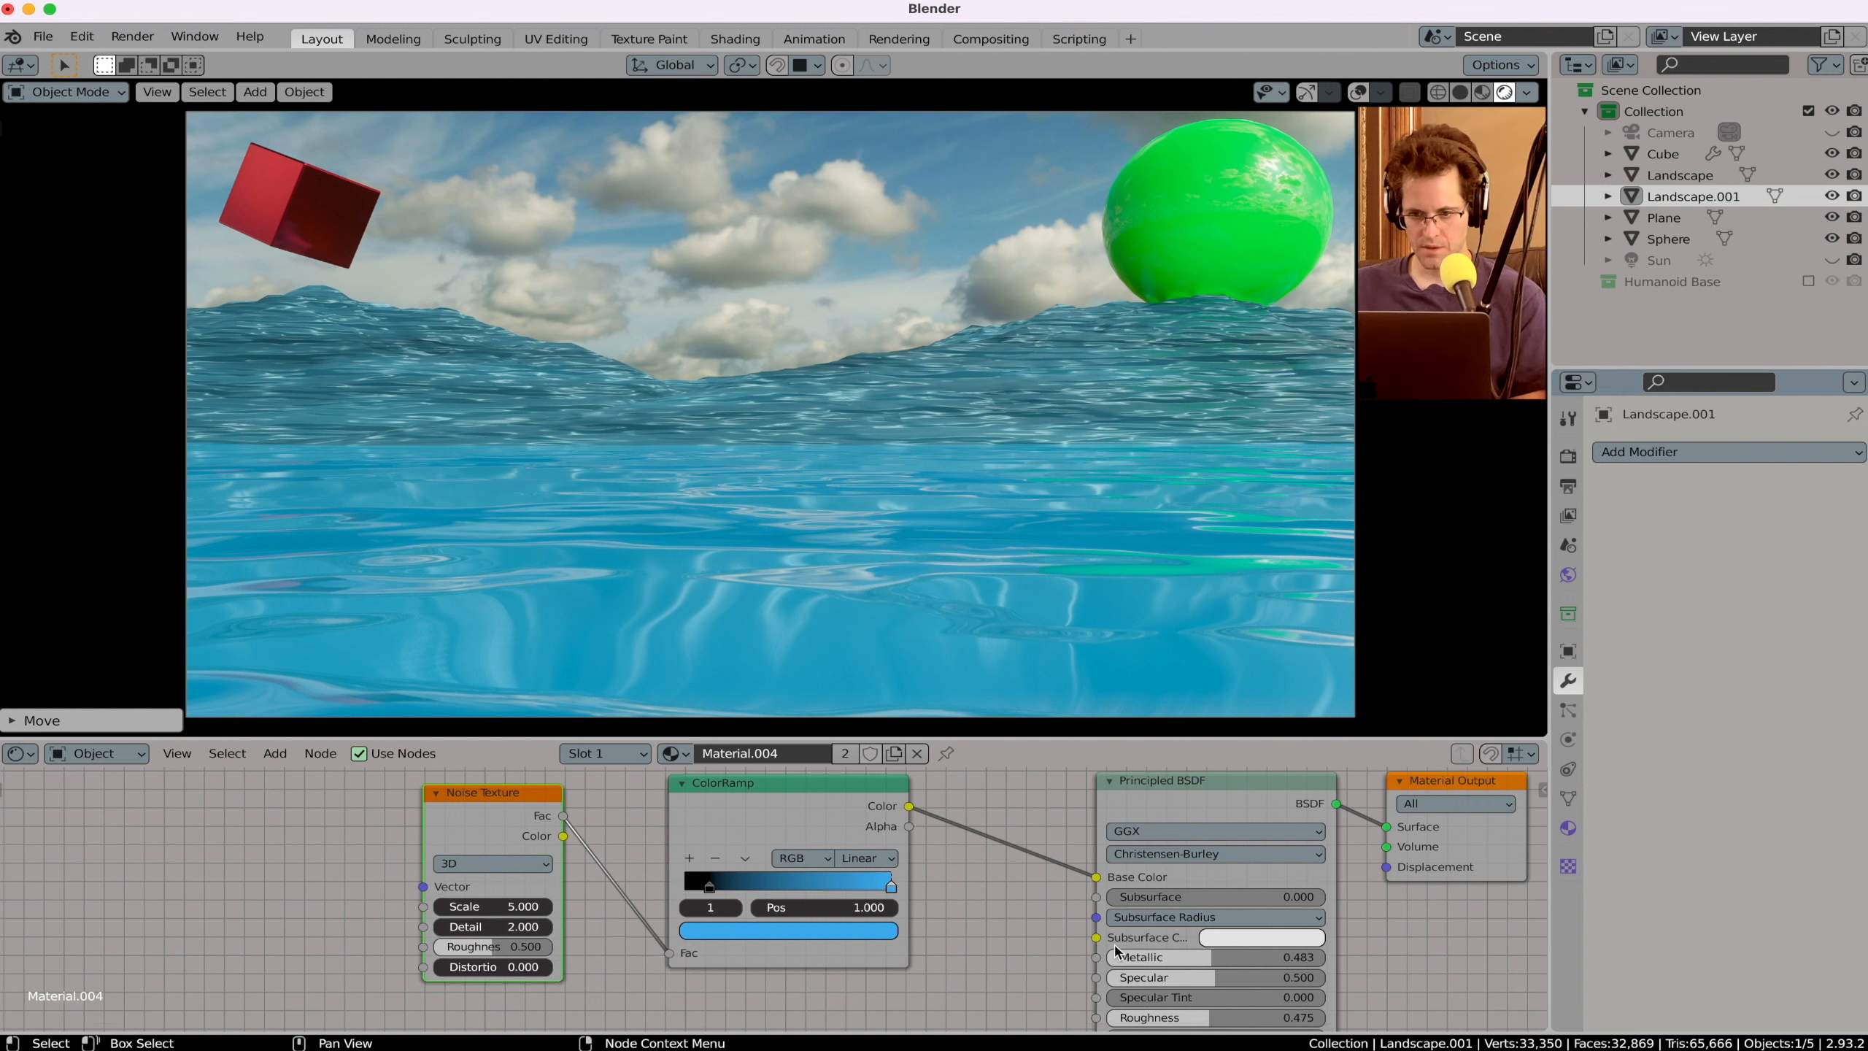
Step: Set the landscape material's roughness to 1.000 and make the duplicated landscape's material a single-user copy
{"action": "scroll", "coordinate": [1169, 975], "scroll_direction": "down", "scroll_amount": 3}
{"action": "left_click_drag", "start_coordinate": [1175, 970], "coordinate": [1291, 970]}
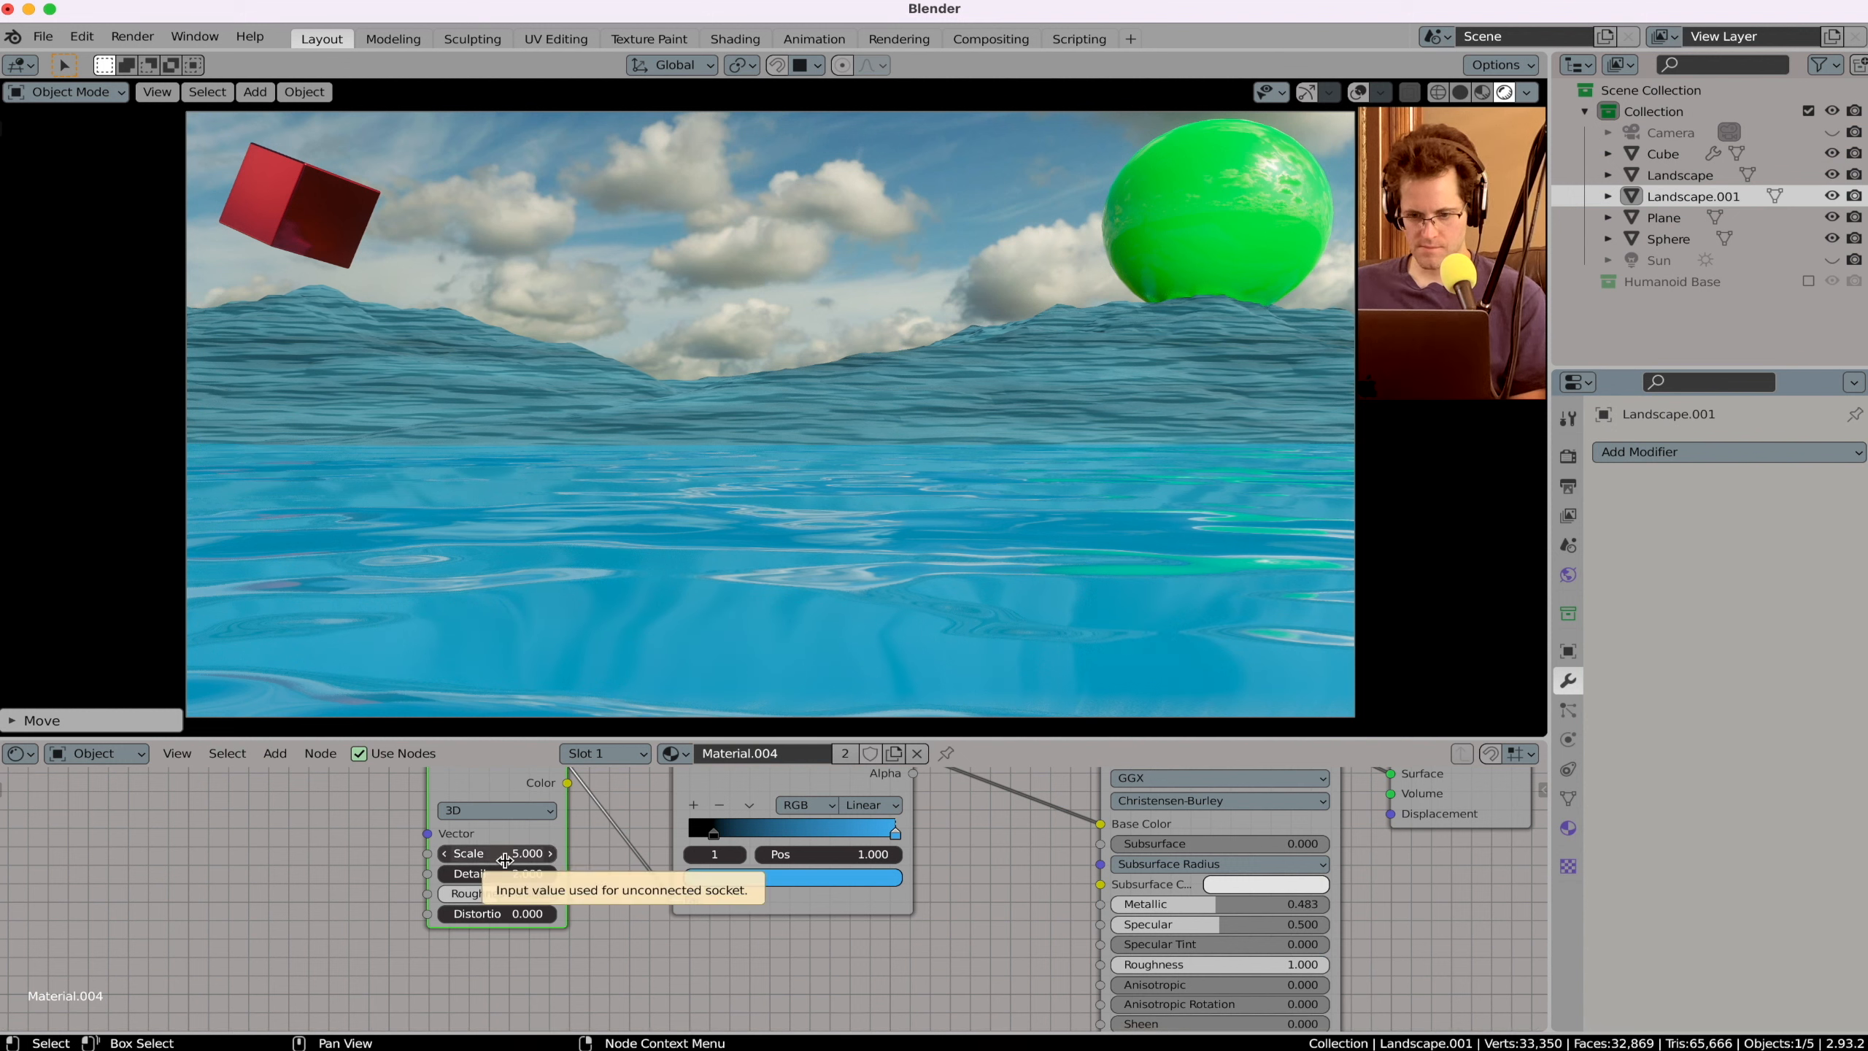
{"action": "left_click", "coordinate": [844, 754]}
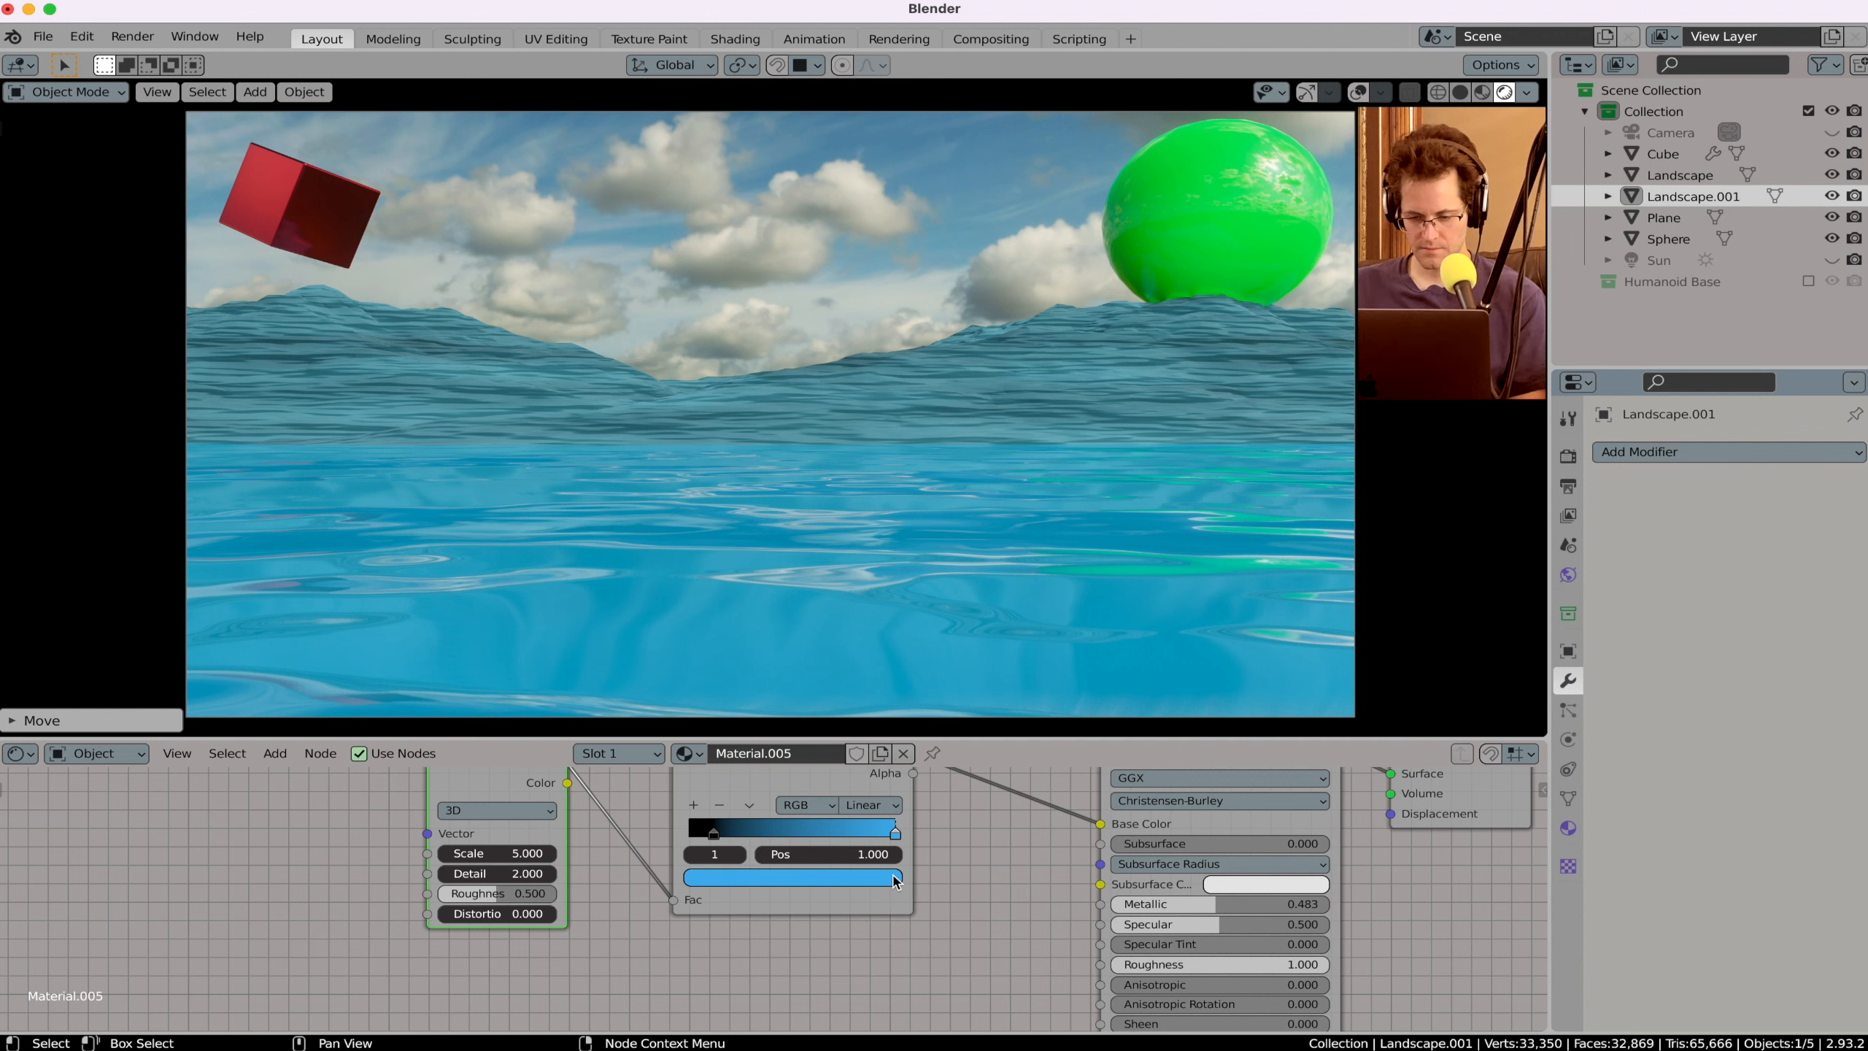
Step: Recolor the original landscape's ColorRamp end stop to deep blue, about H 0.648, S 1.000, V 0.800
{"action": "left_click", "coordinate": [1692, 177]}
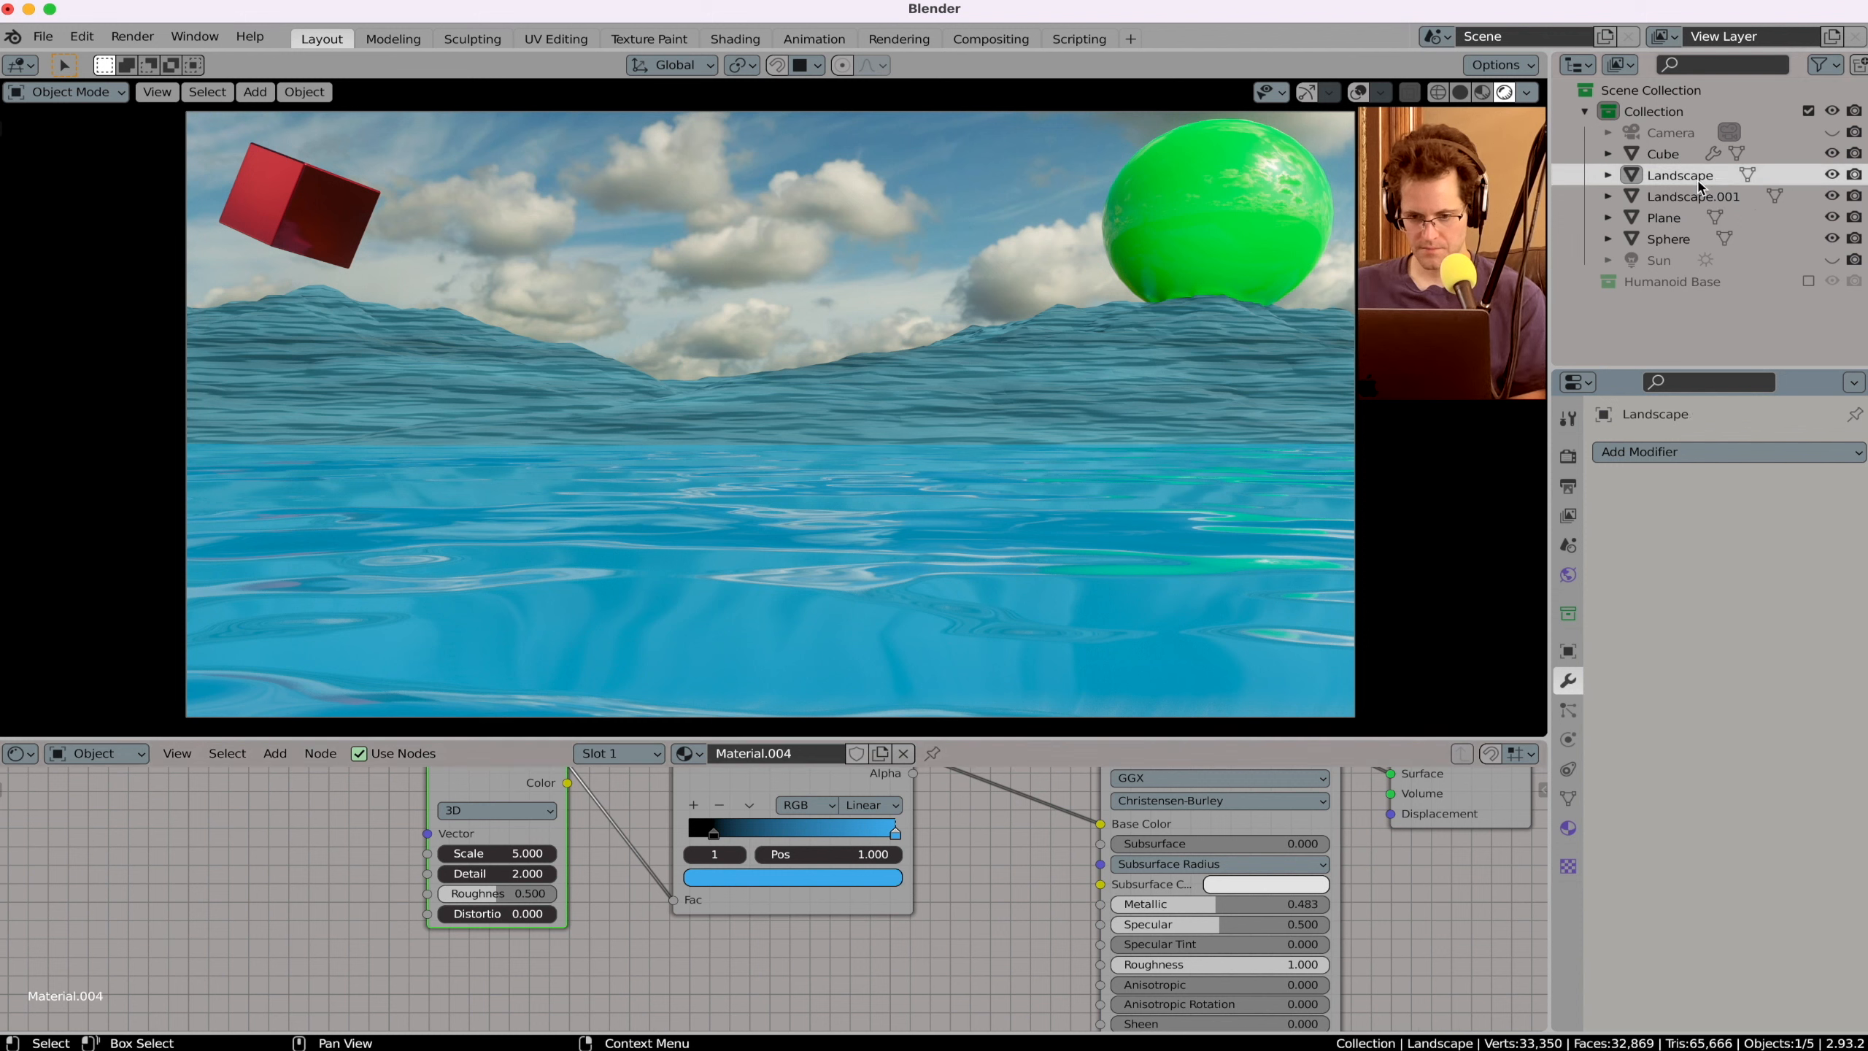
{"action": "left_click", "coordinate": [882, 878]}
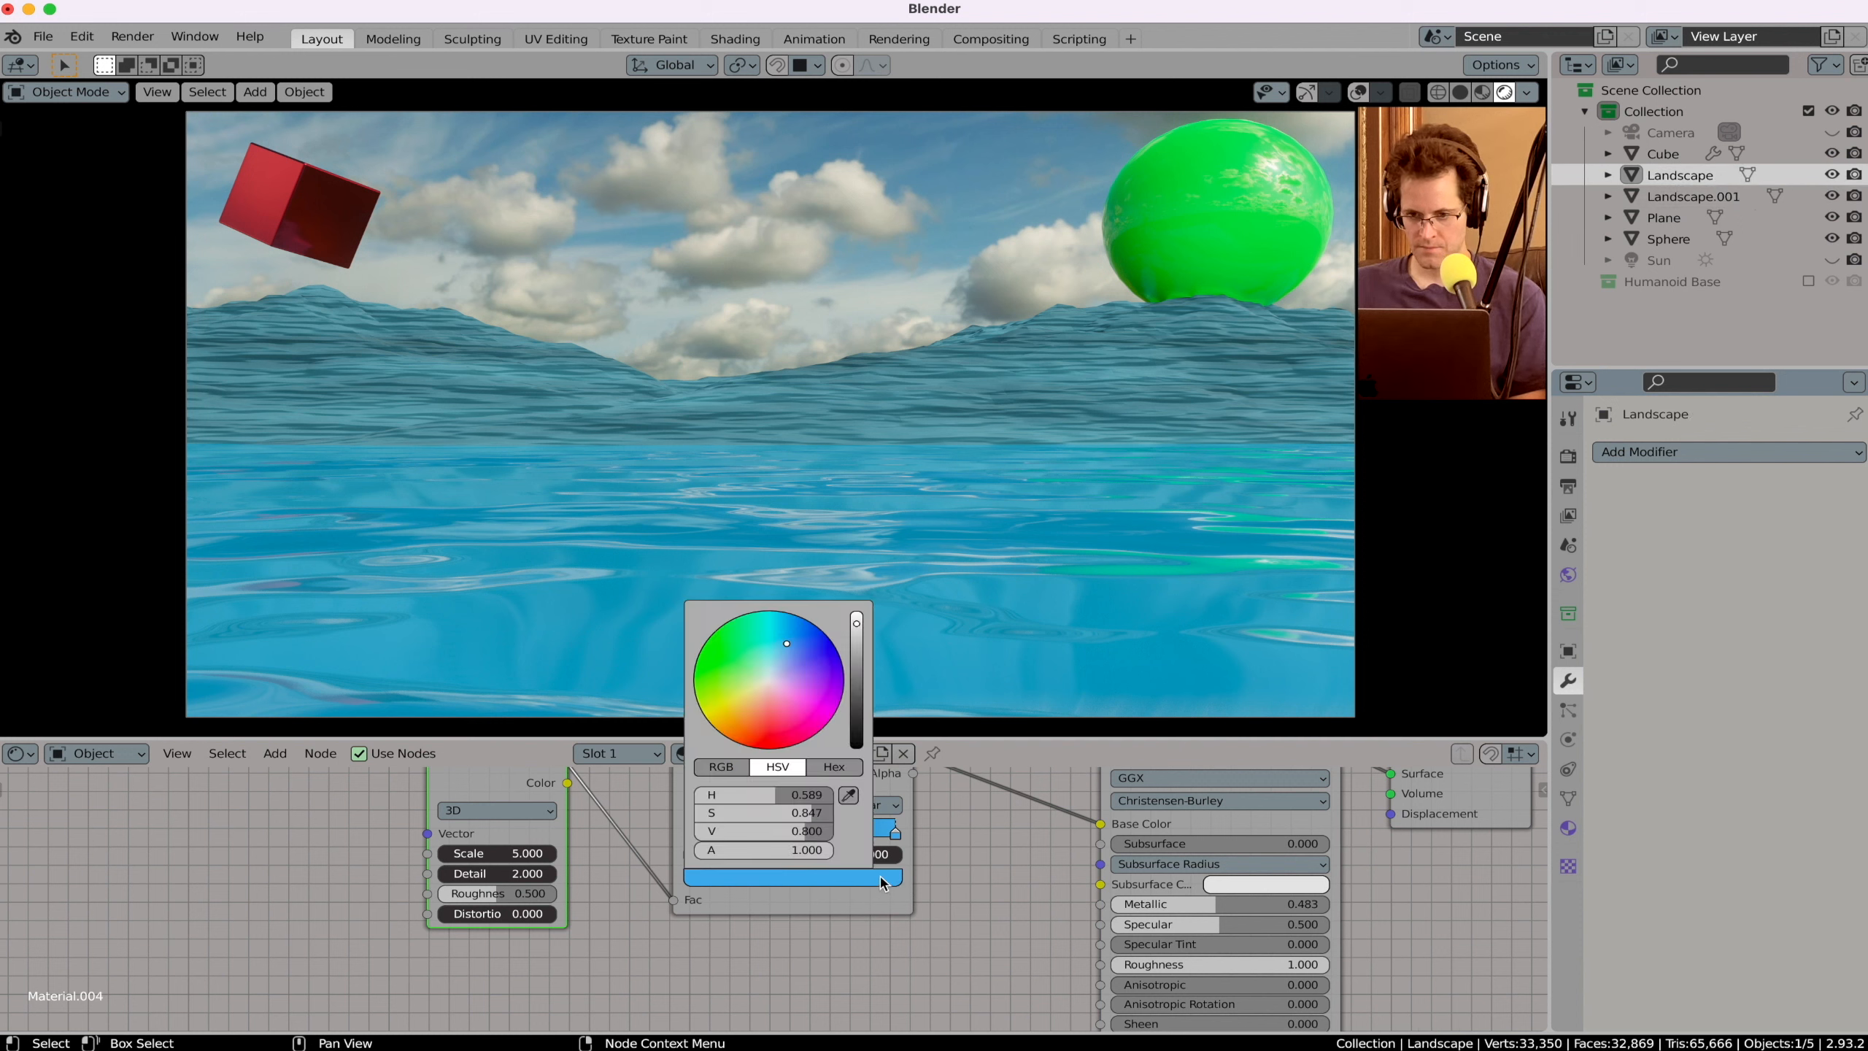
{"action": "left_click", "coordinate": [816, 706]}
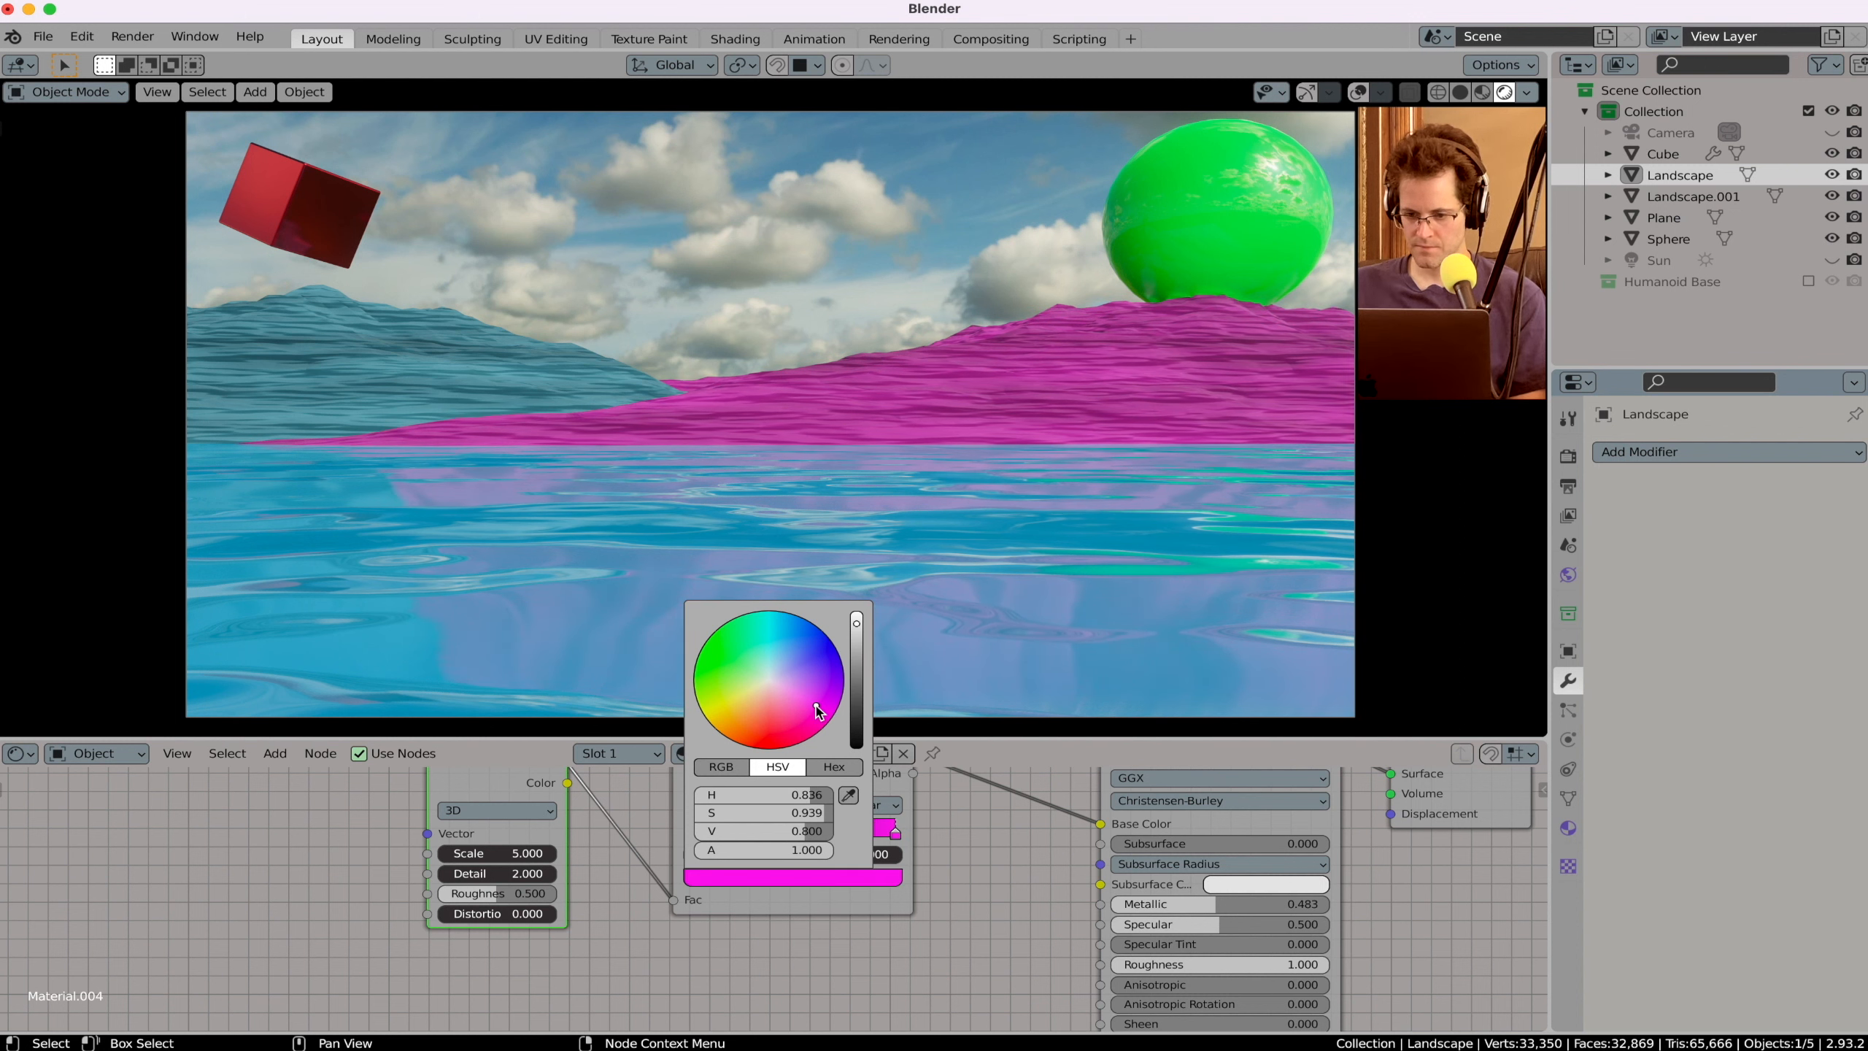
{"action": "left_click_drag", "start_coordinate": [816, 705], "coordinate": [816, 625]}
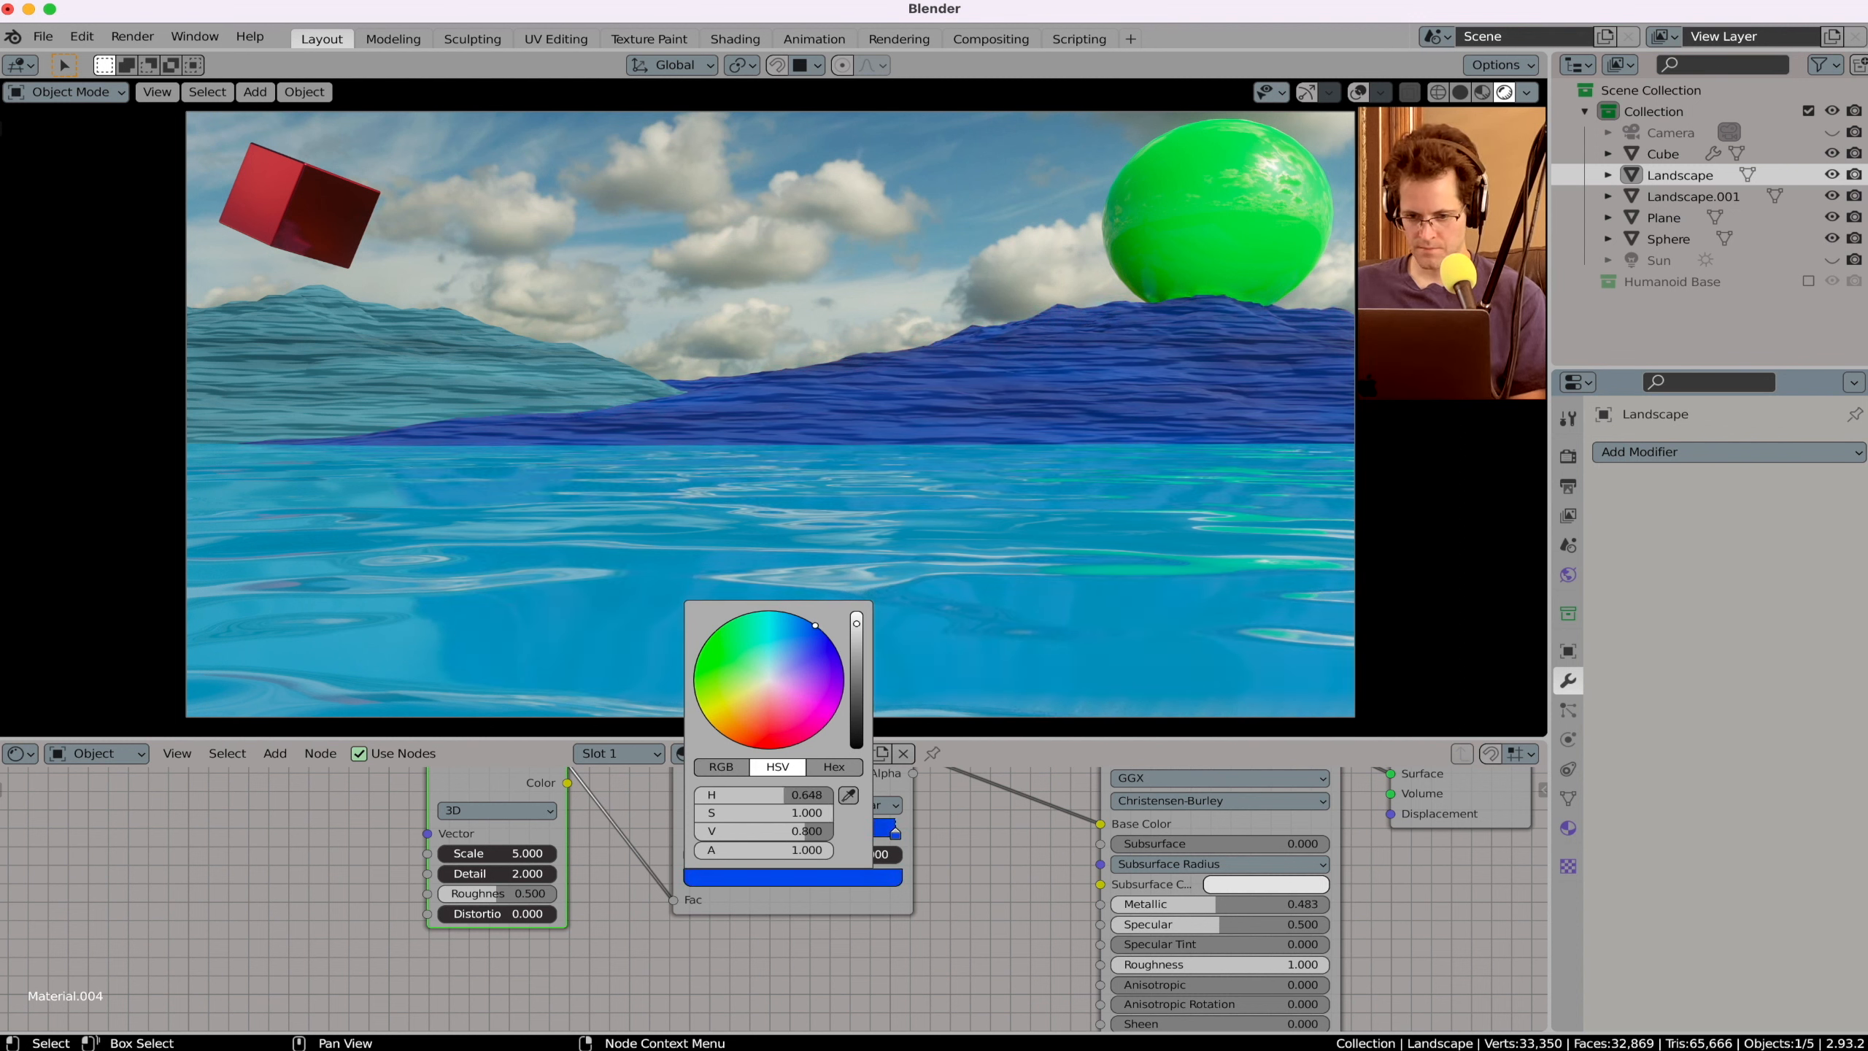
Step: Delete the original deep blue landscape beneath the green sphere
{"action": "left_click", "coordinate": [316, 361]}
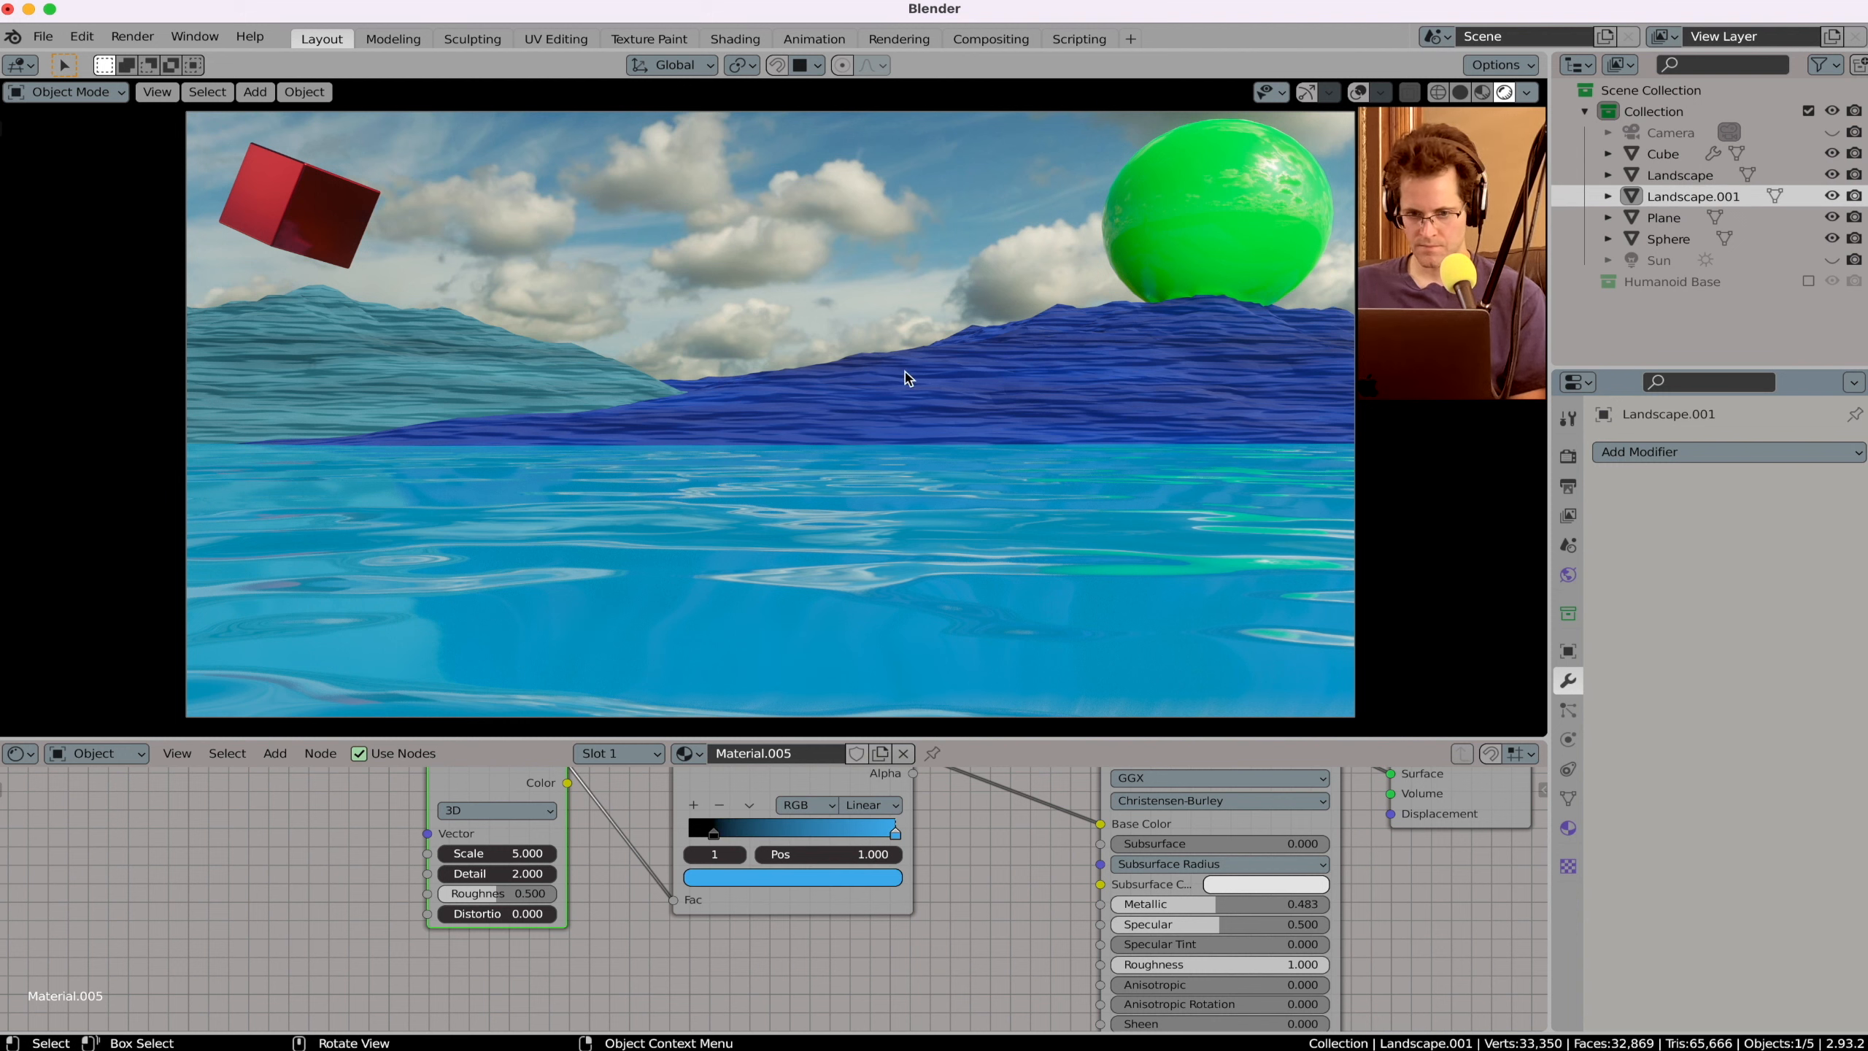
{"action": "left_click", "coordinate": [953, 380]}
{"action": "key", "text": "x"}
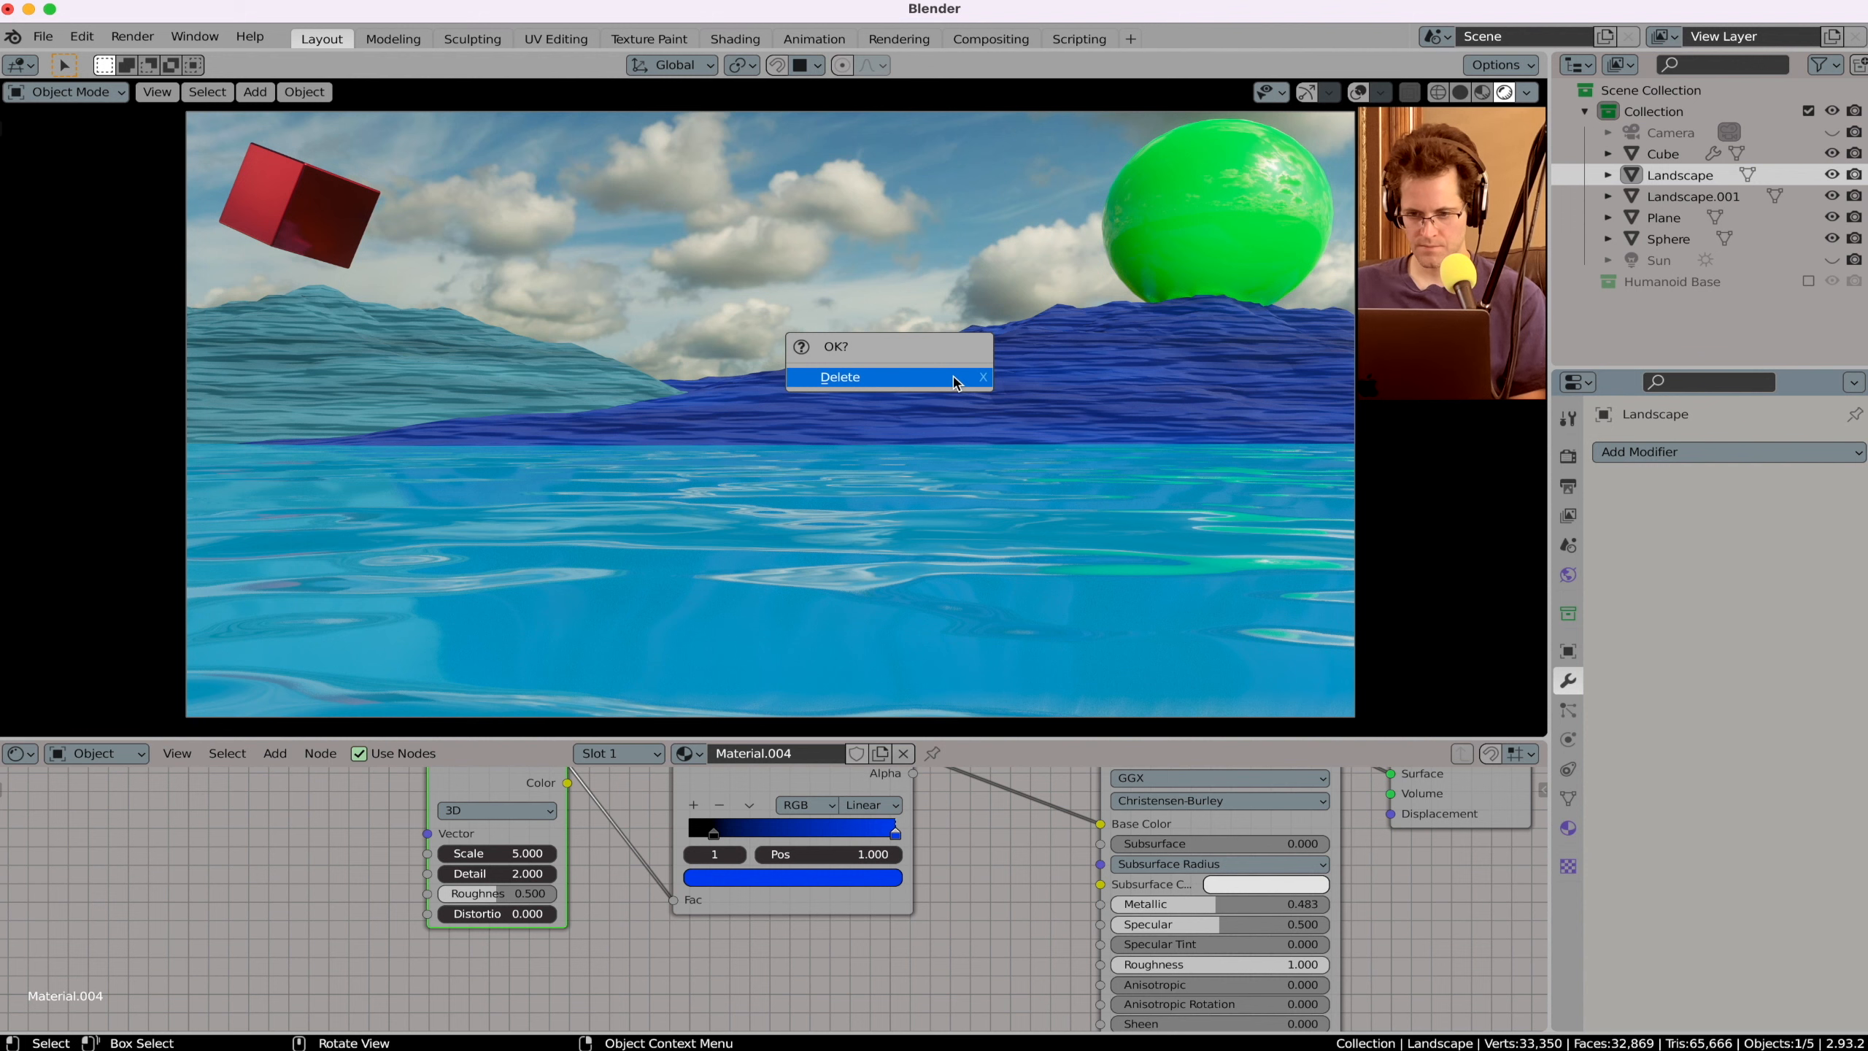
{"action": "left_click", "coordinate": [954, 381]}
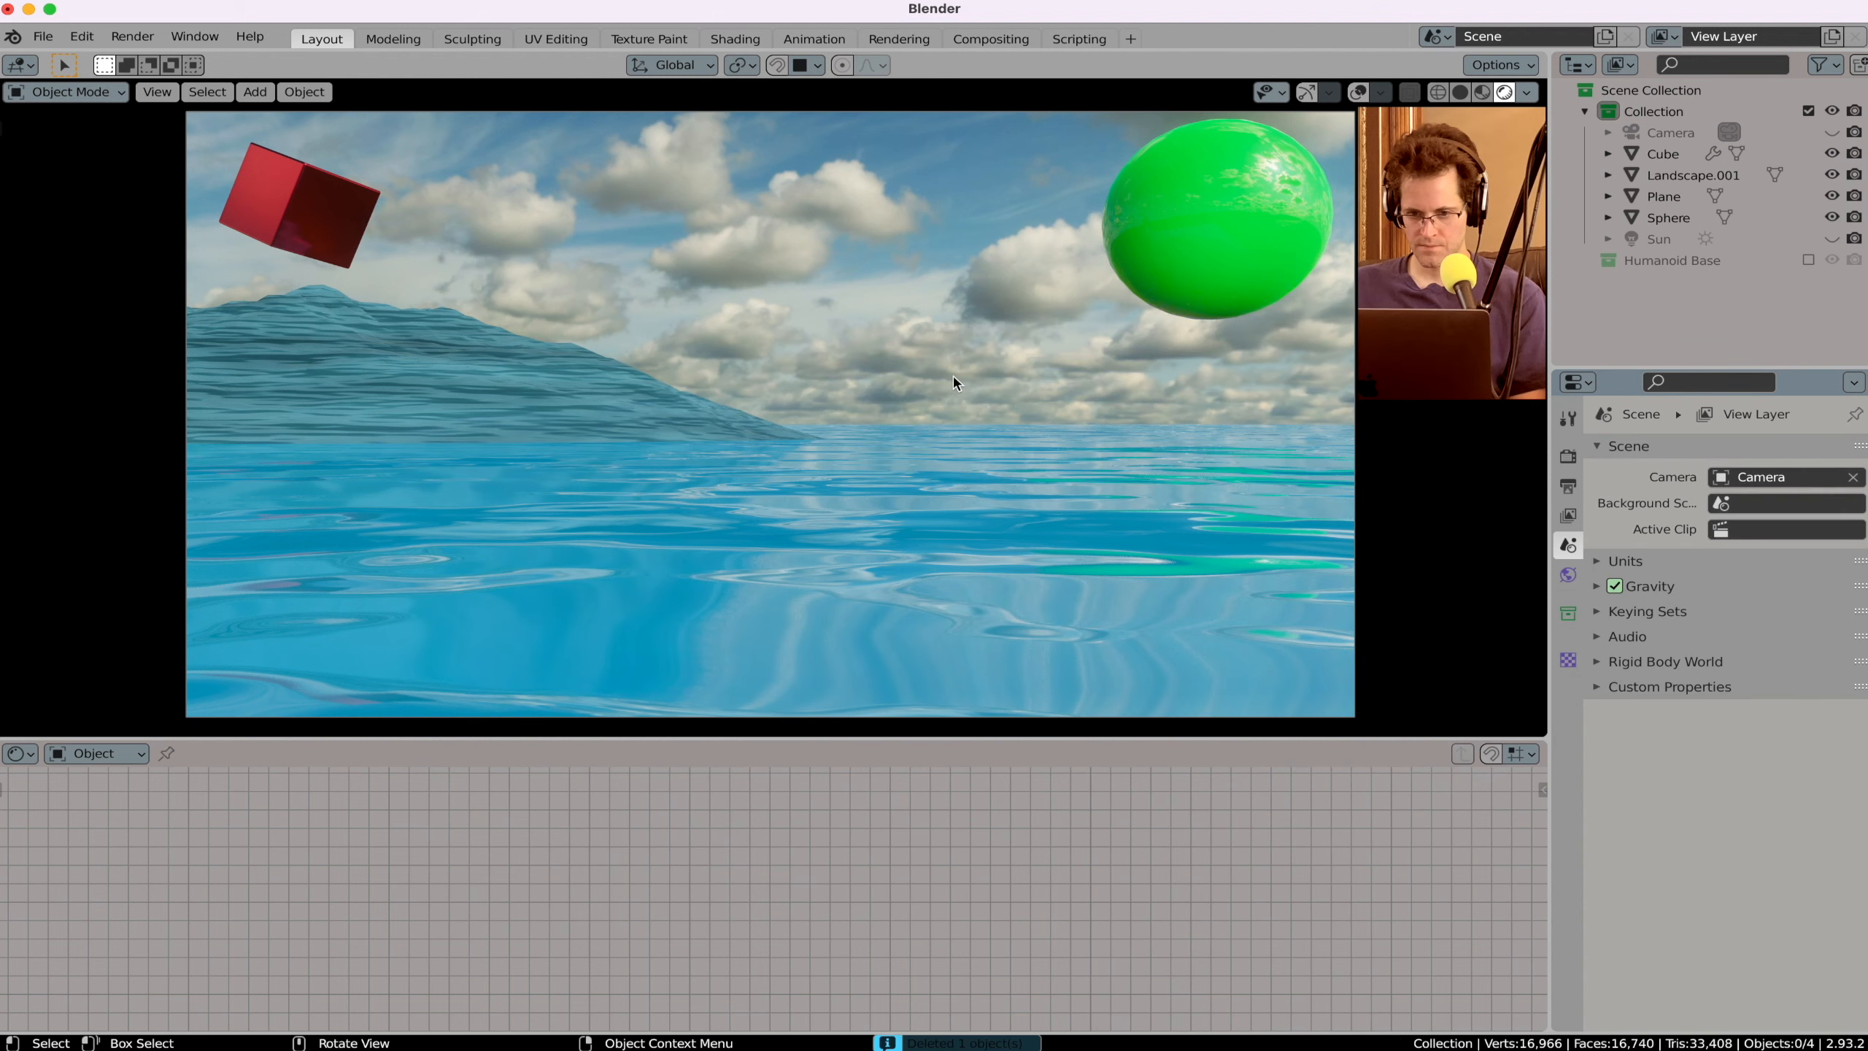
Step: Move the remaining landscape about -1 m along the X axis, toward the image edge under the cube
{"action": "left_click", "coordinate": [520, 390]}
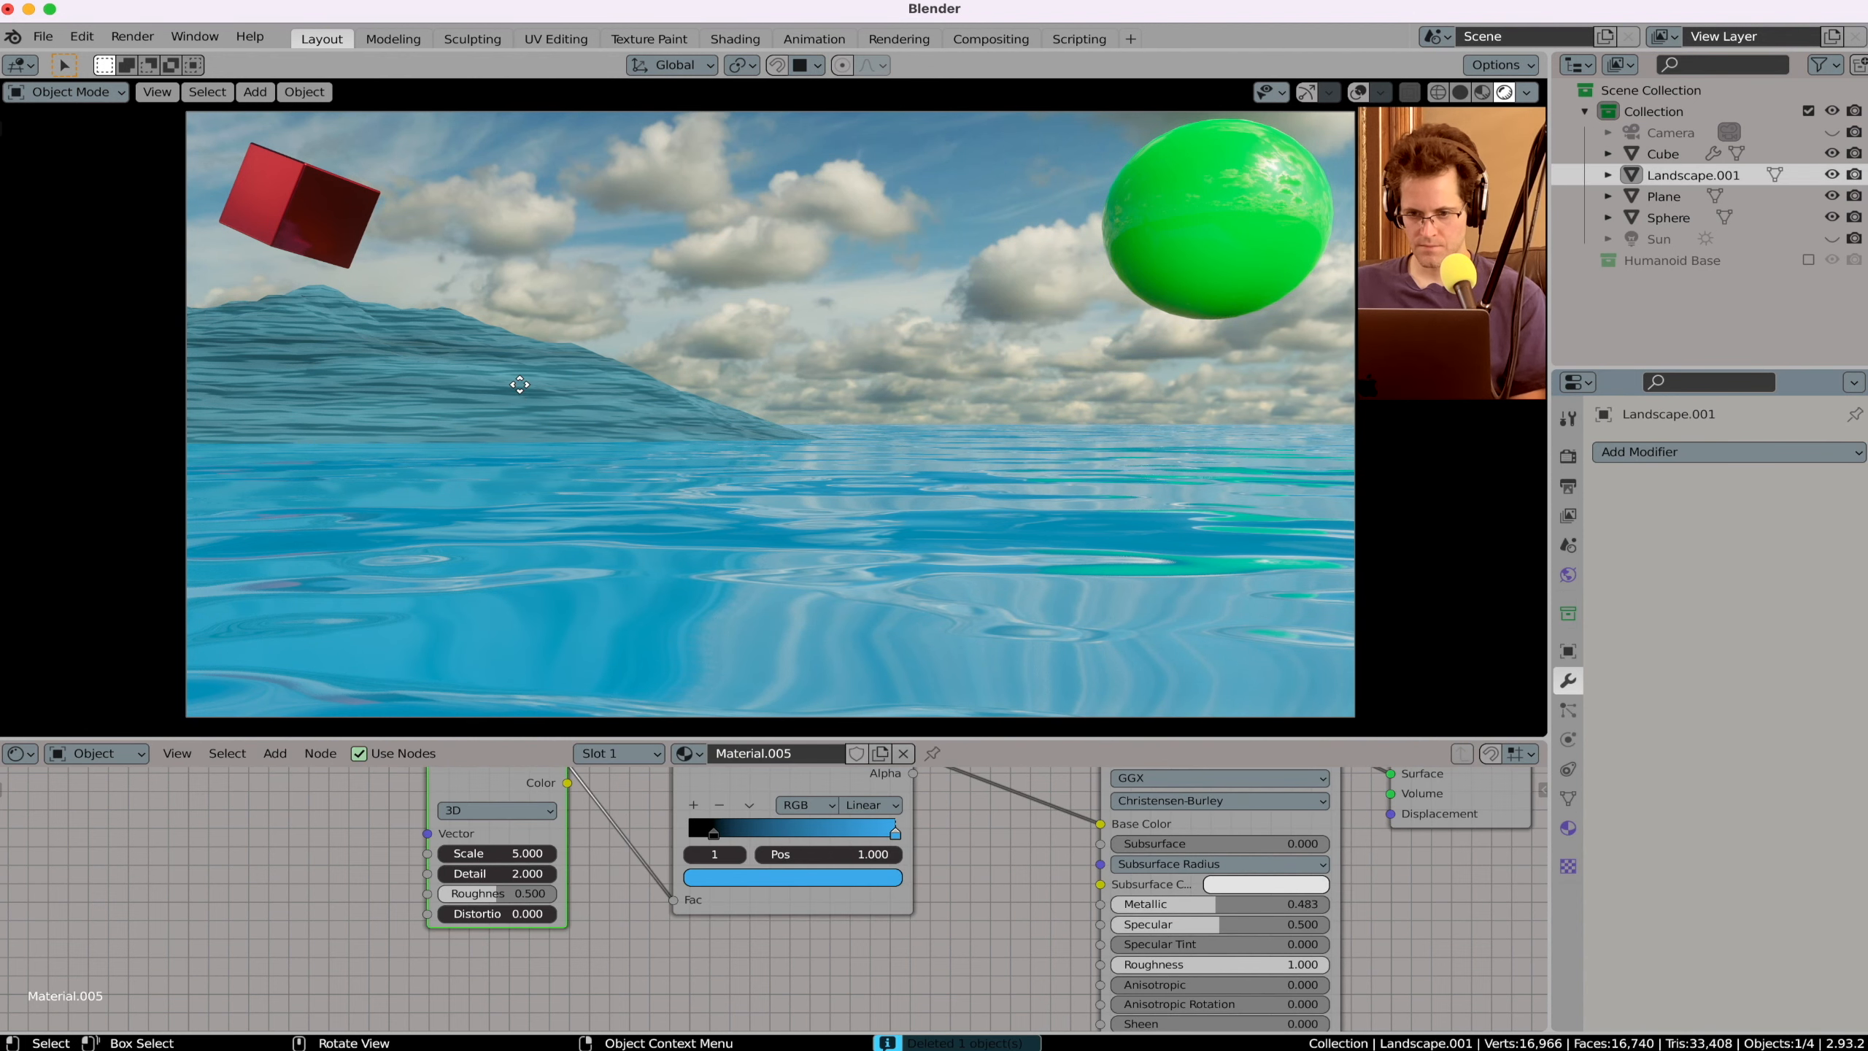
{"action": "key", "text": "g"}
{"action": "key", "text": "x"}
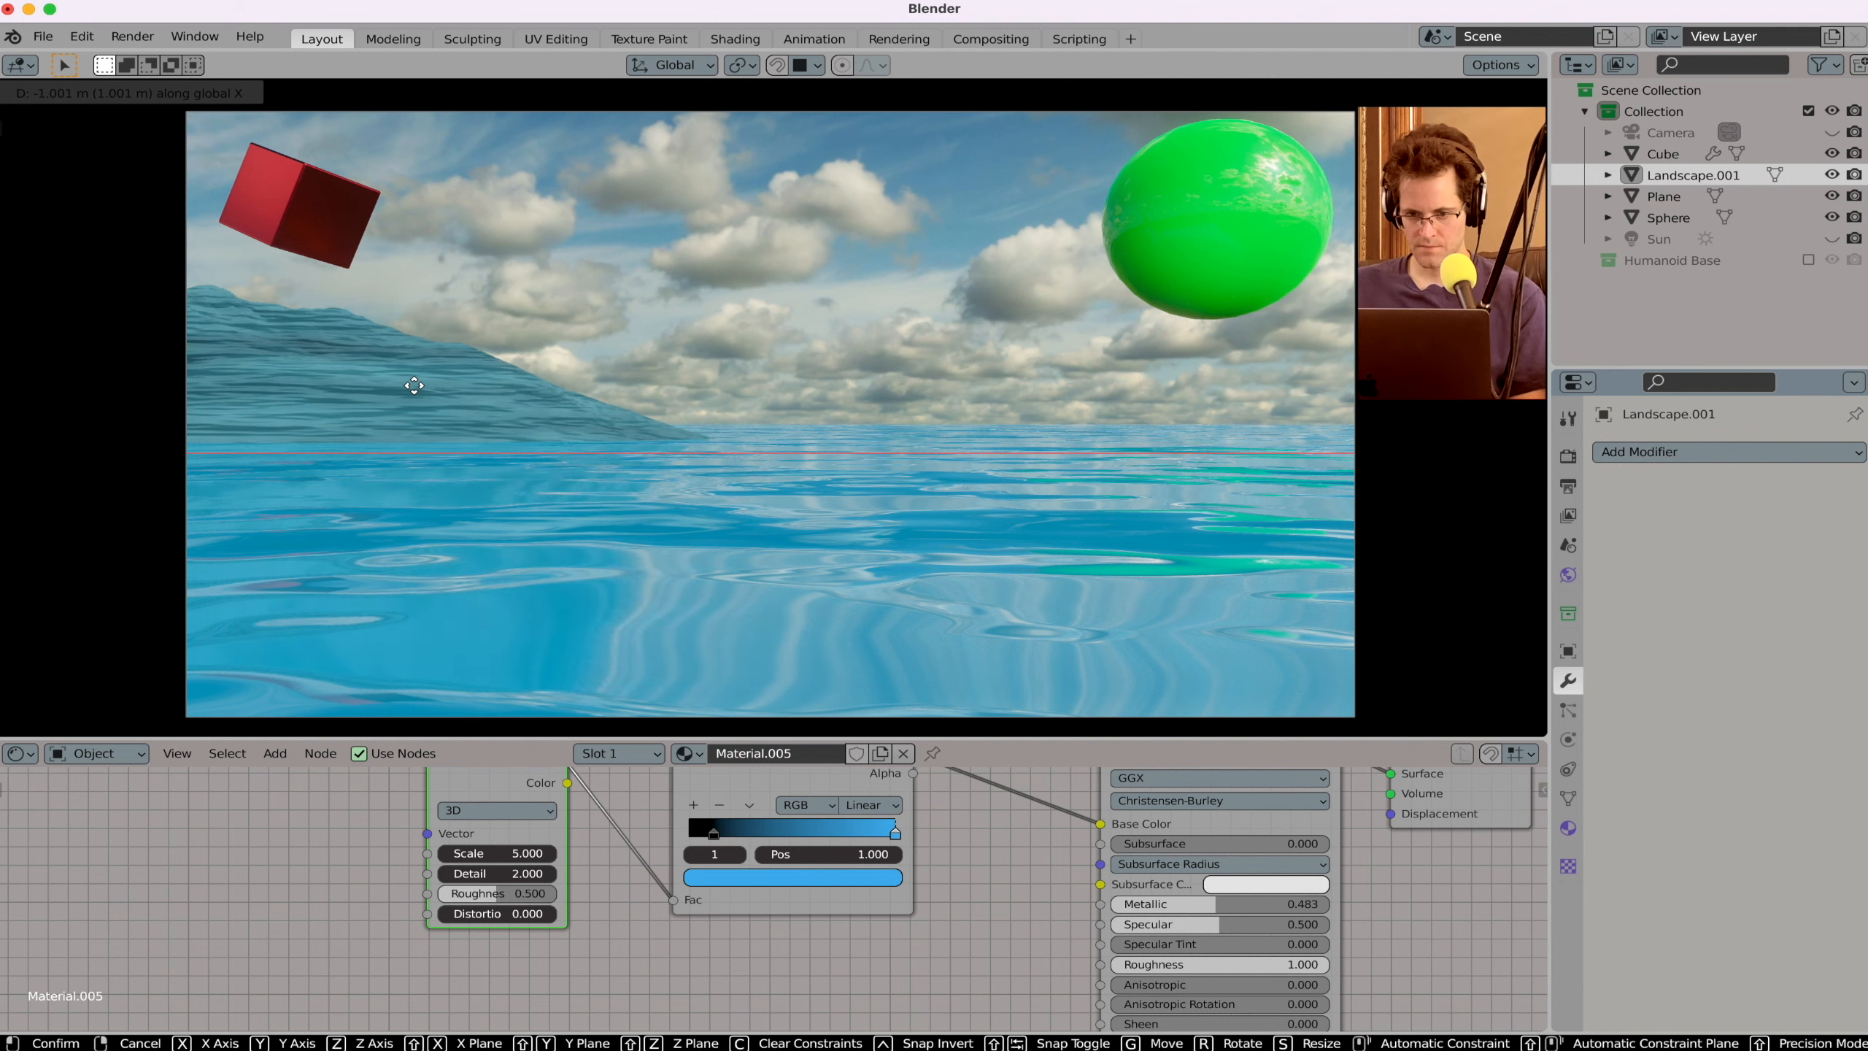
{"action": "left_click", "coordinate": [414, 384]}
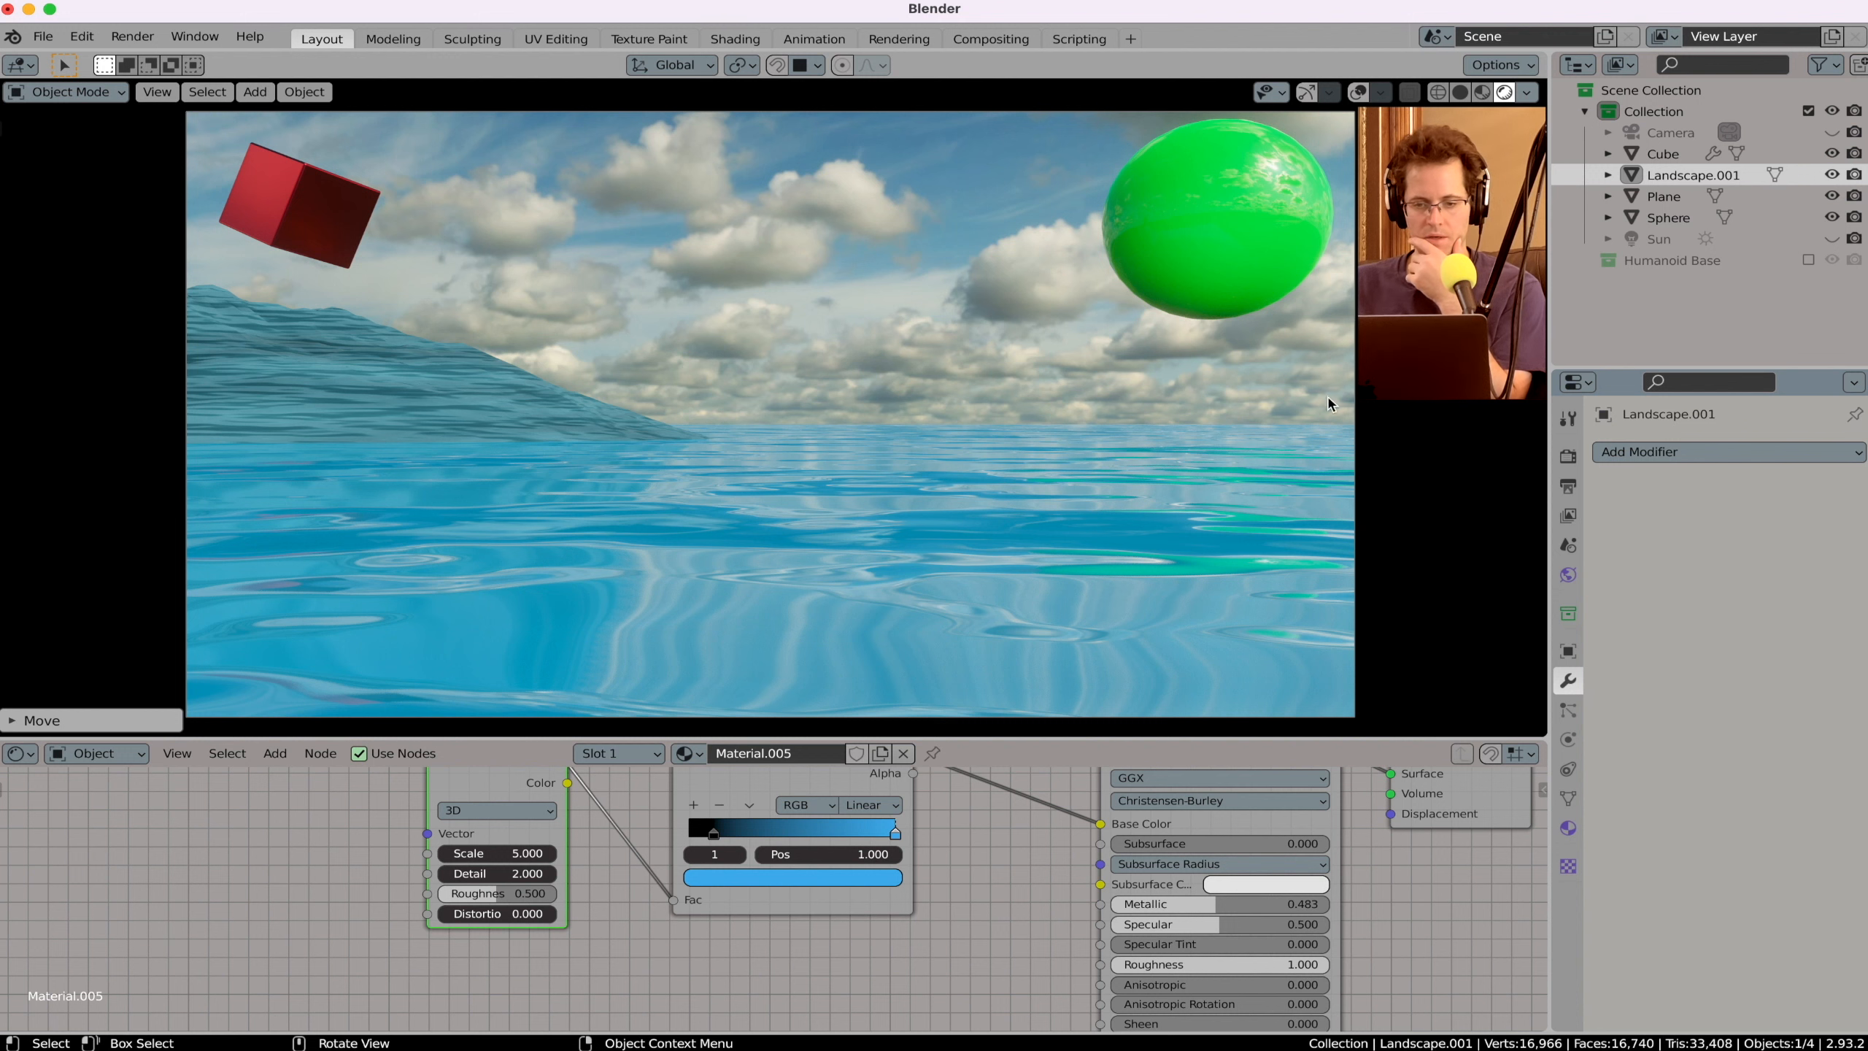
Step: Move the green sphere about 0.59 m toward the cube and about 0.15 m down
{"action": "left_click", "coordinate": [1234, 230]}
{"action": "key", "text": "g"}
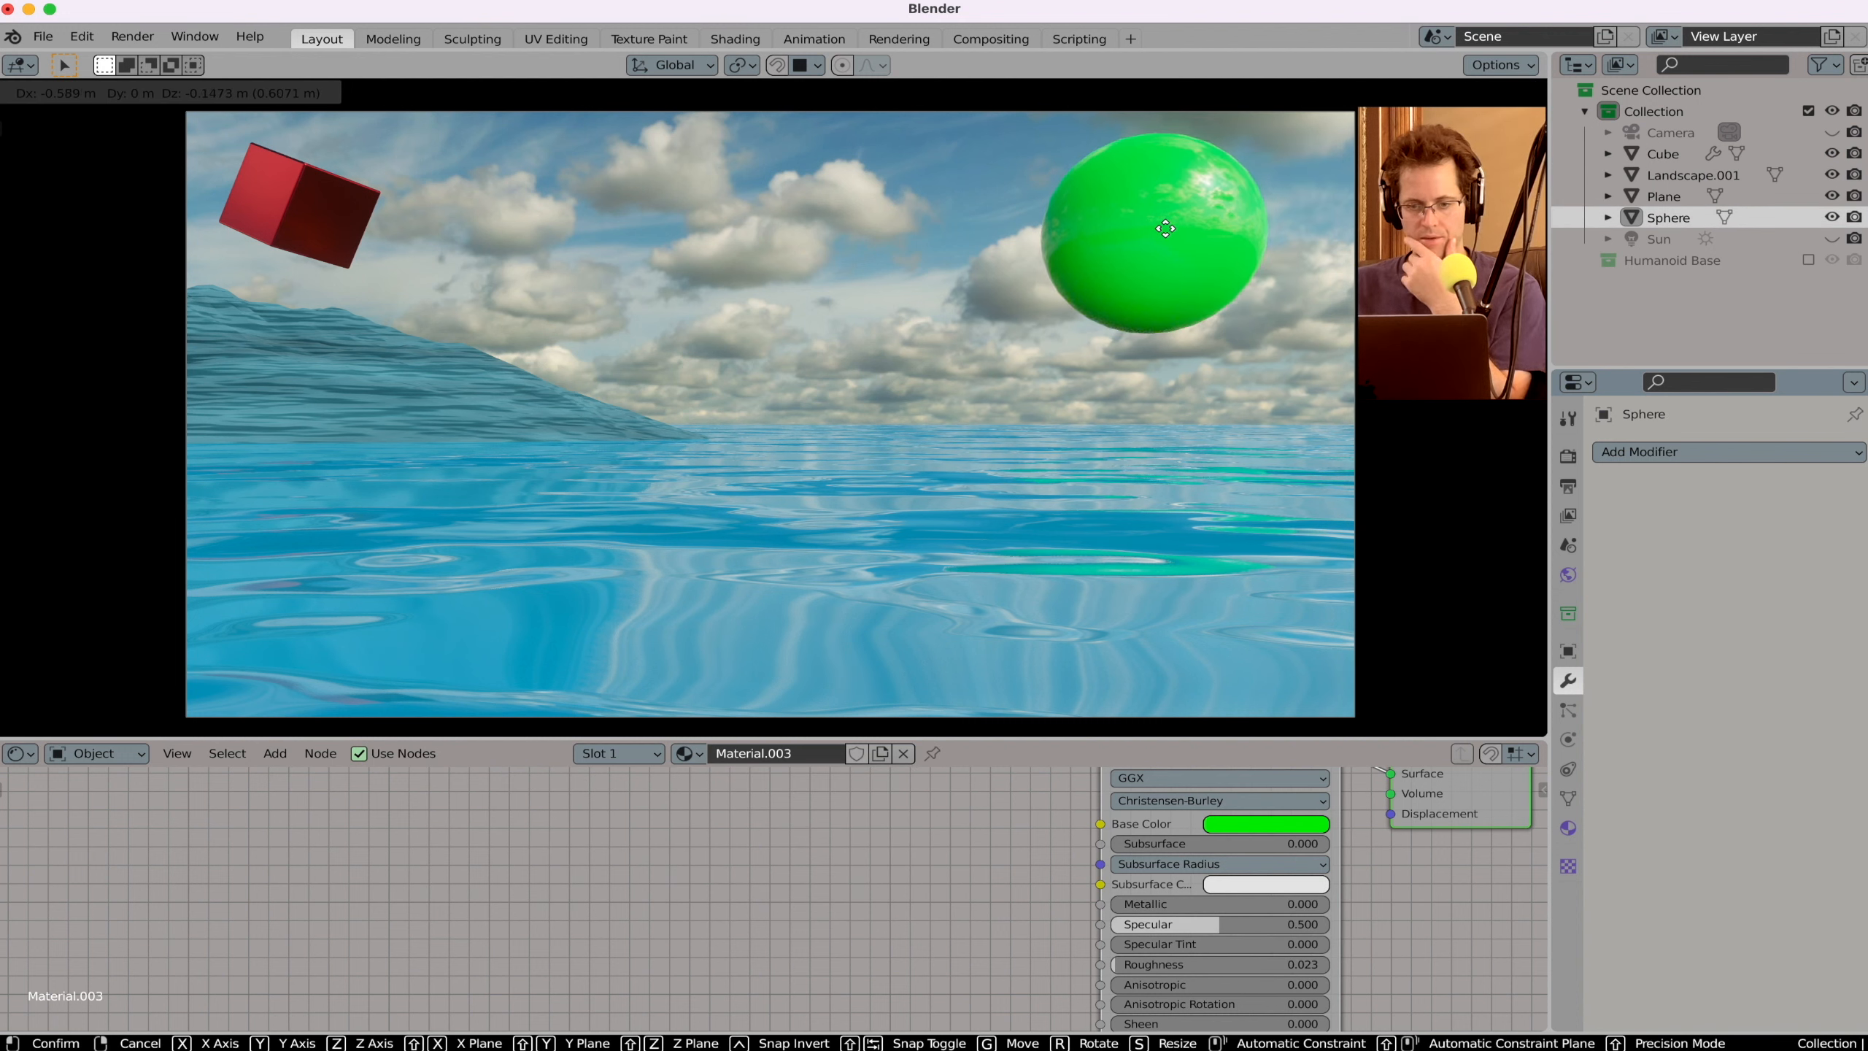
{"action": "left_click", "coordinate": [1169, 233]}
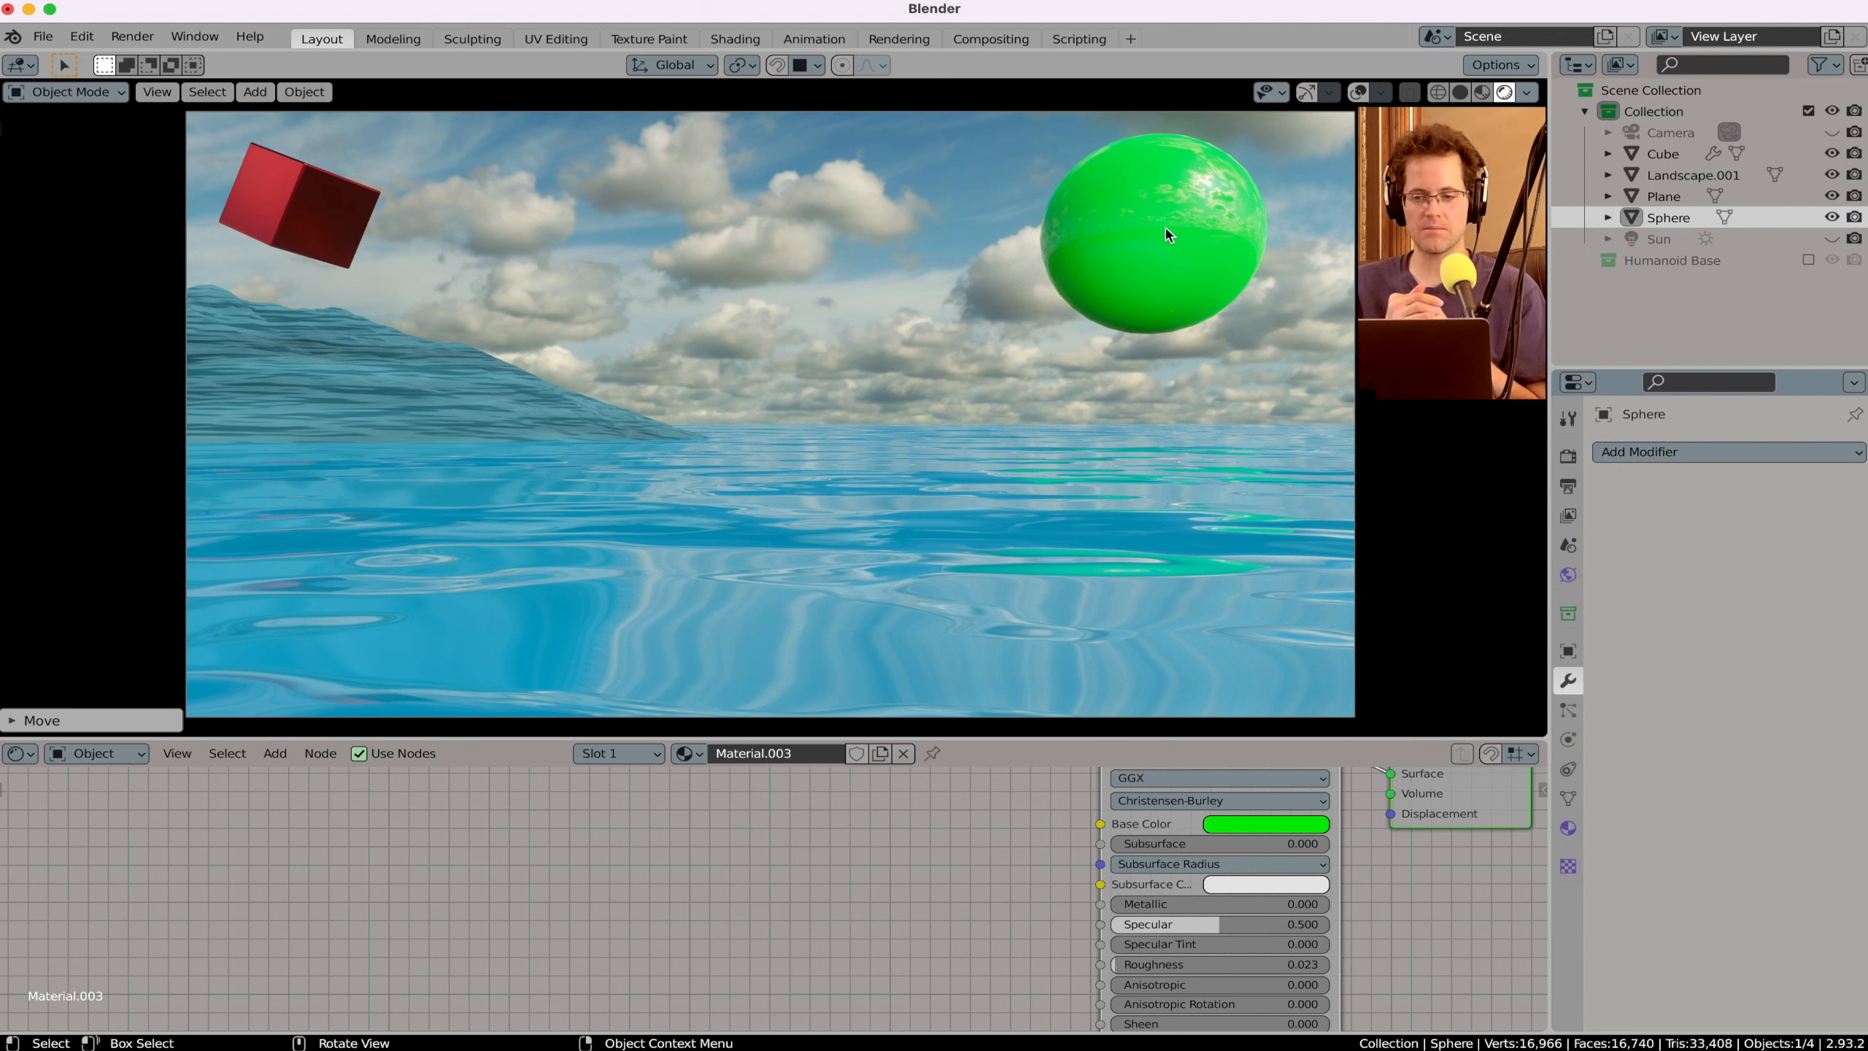
Step: Render the scene from the Rendering workspace and close the separate render window
{"action": "left_click", "coordinate": [908, 41]}
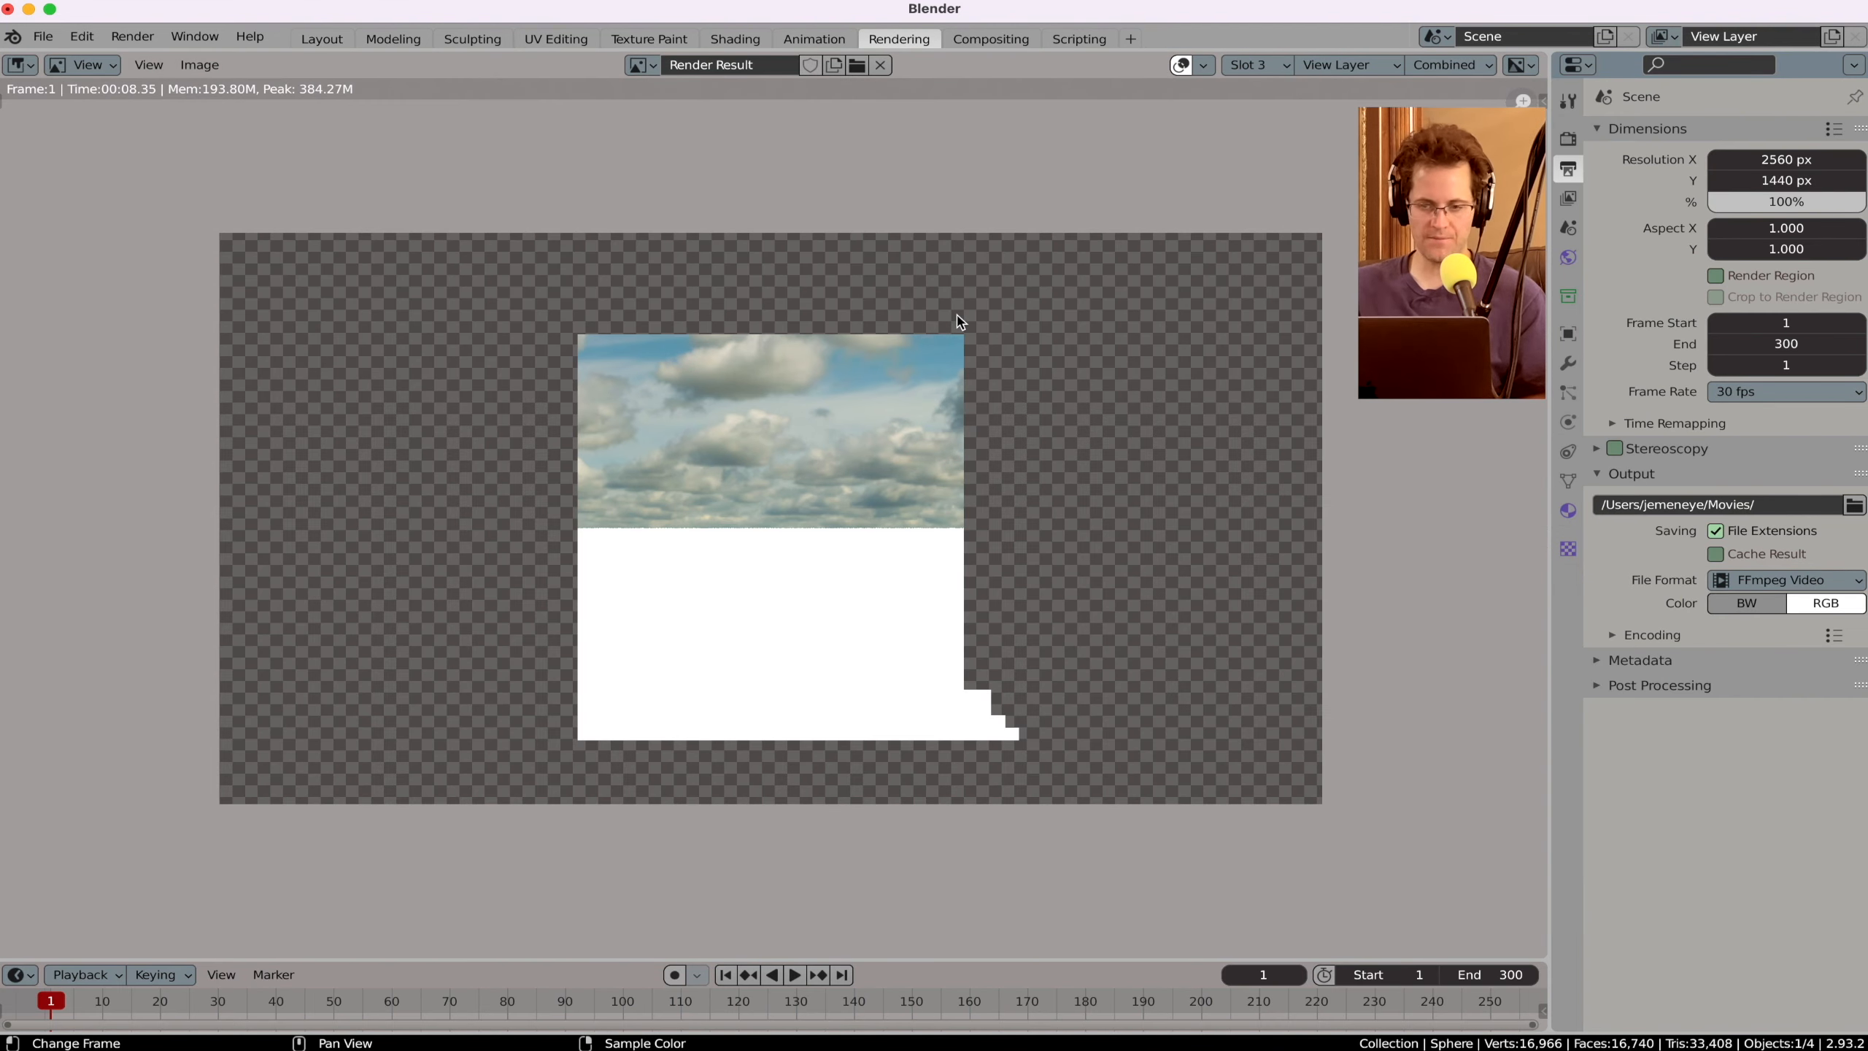
{"action": "key", "text": "ctrl+F12"}
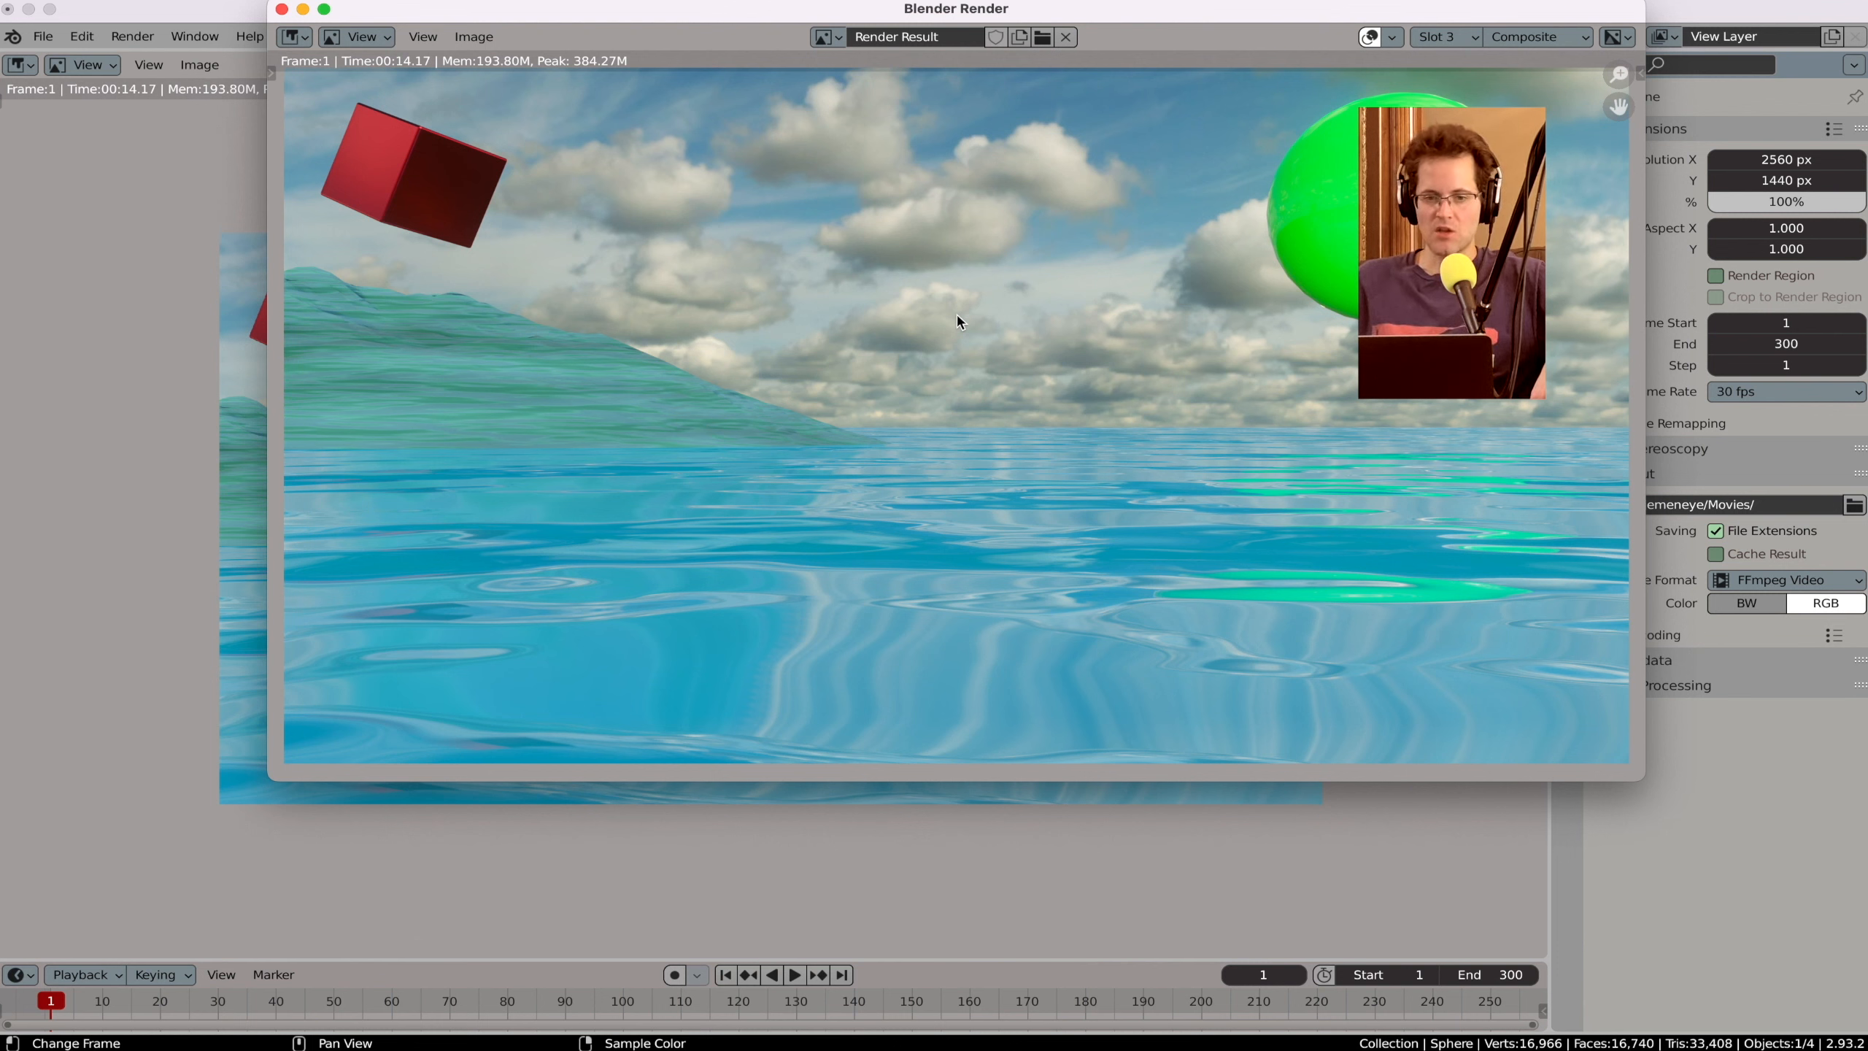
{"action": "left_click", "coordinate": [282, 9]}
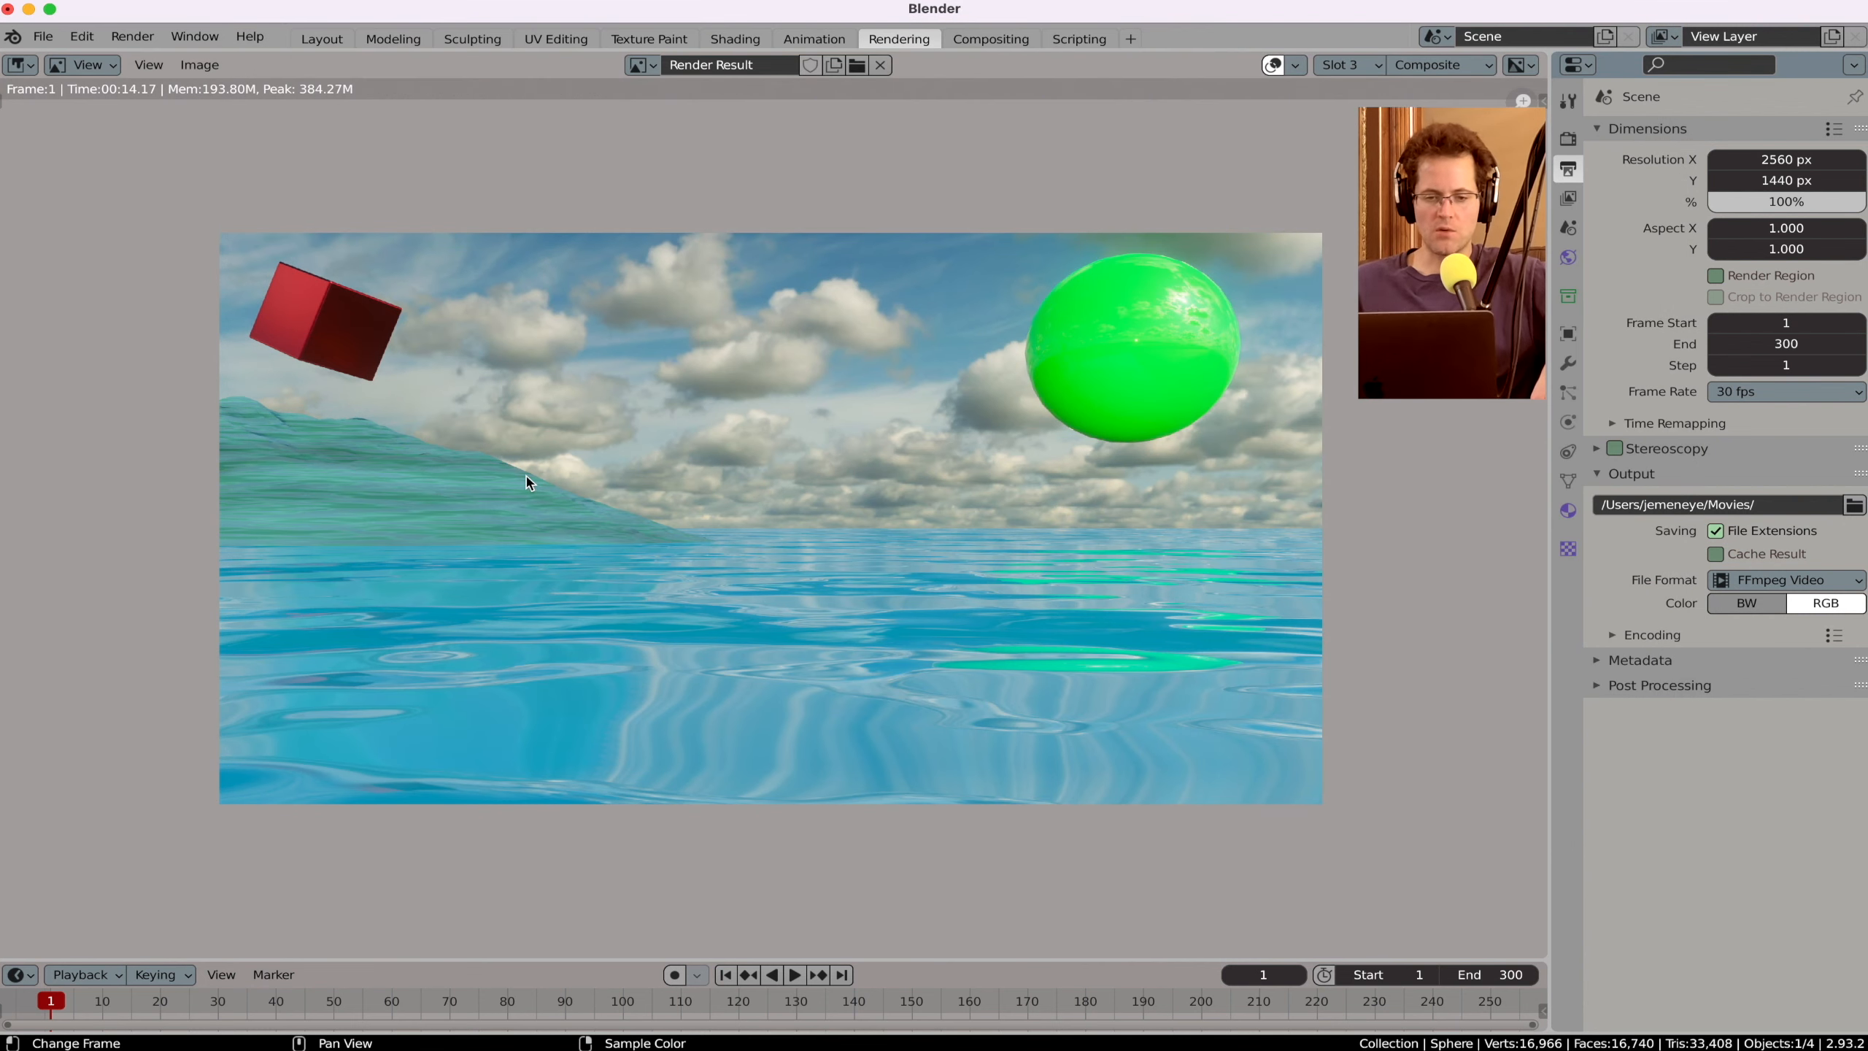
Step: Back in the Layout workspace, set the World sky mapping's Z rotation to 118° and return the shader editor to object materials
{"action": "left_click", "coordinate": [321, 38]}
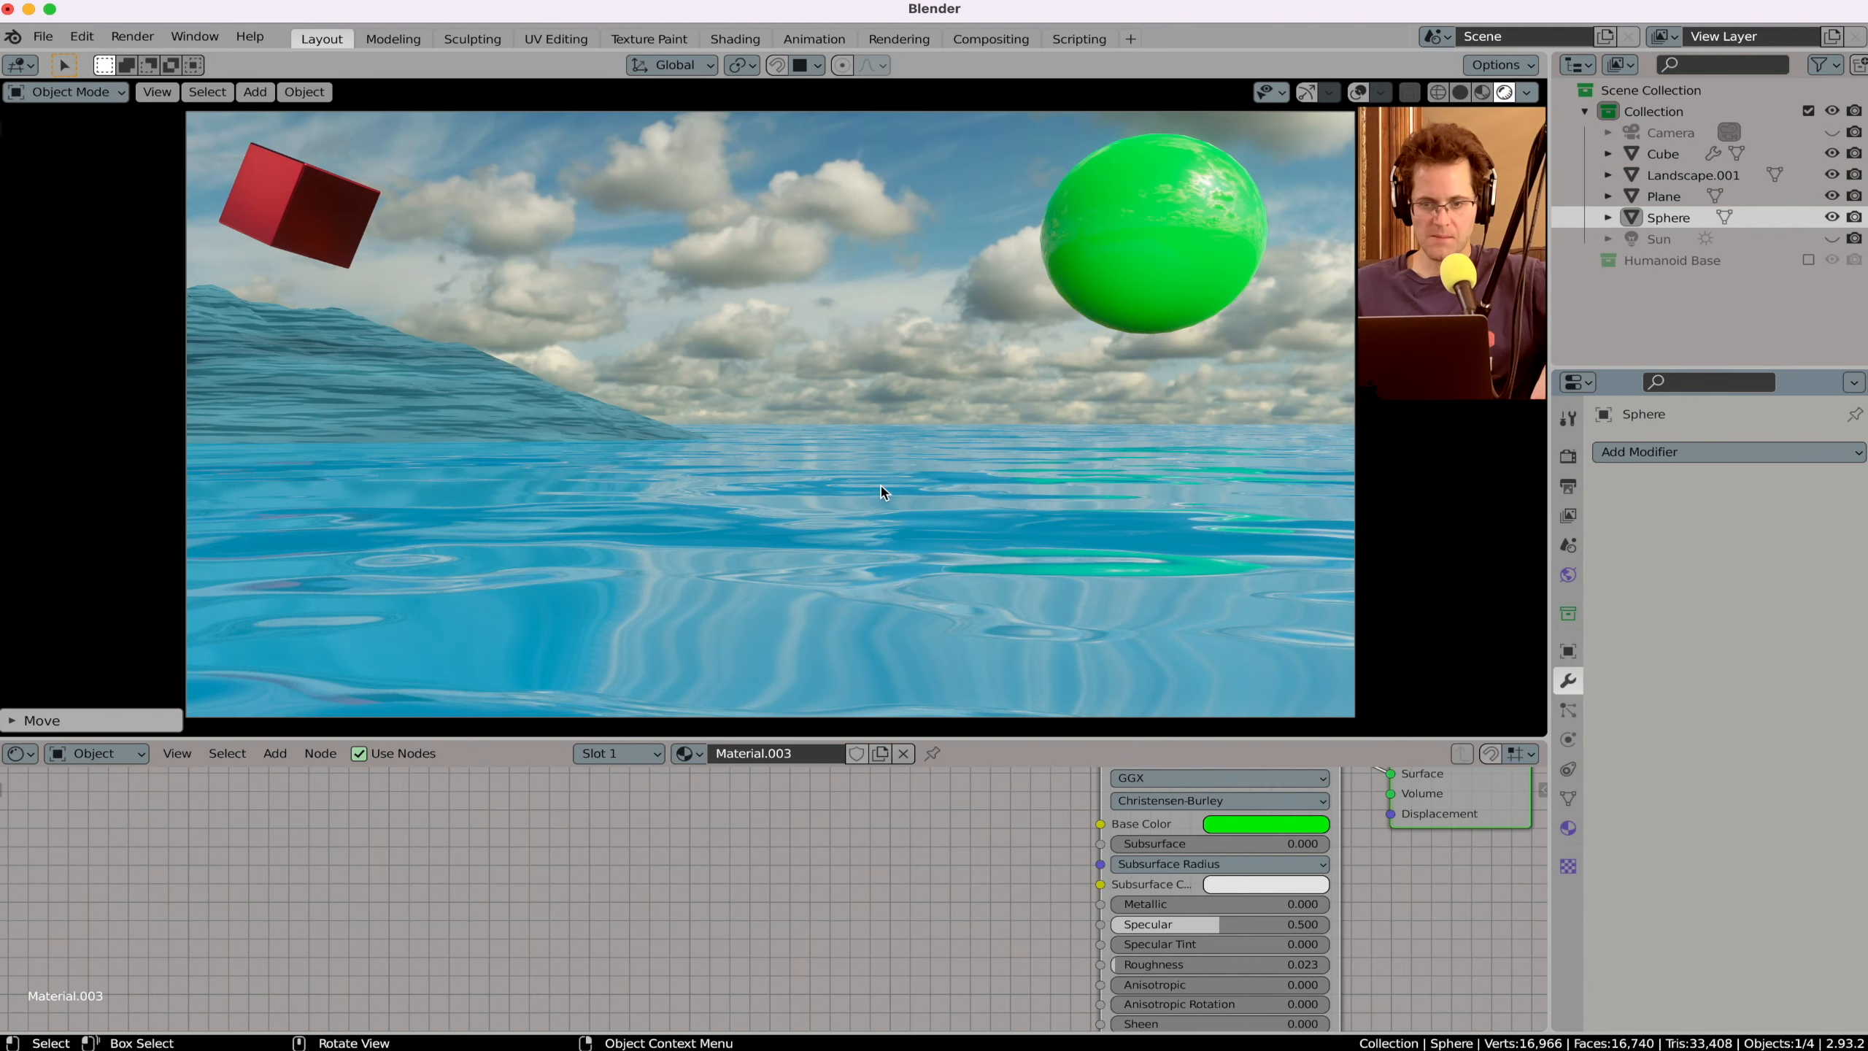
{"action": "left_click", "coordinate": [95, 753]}
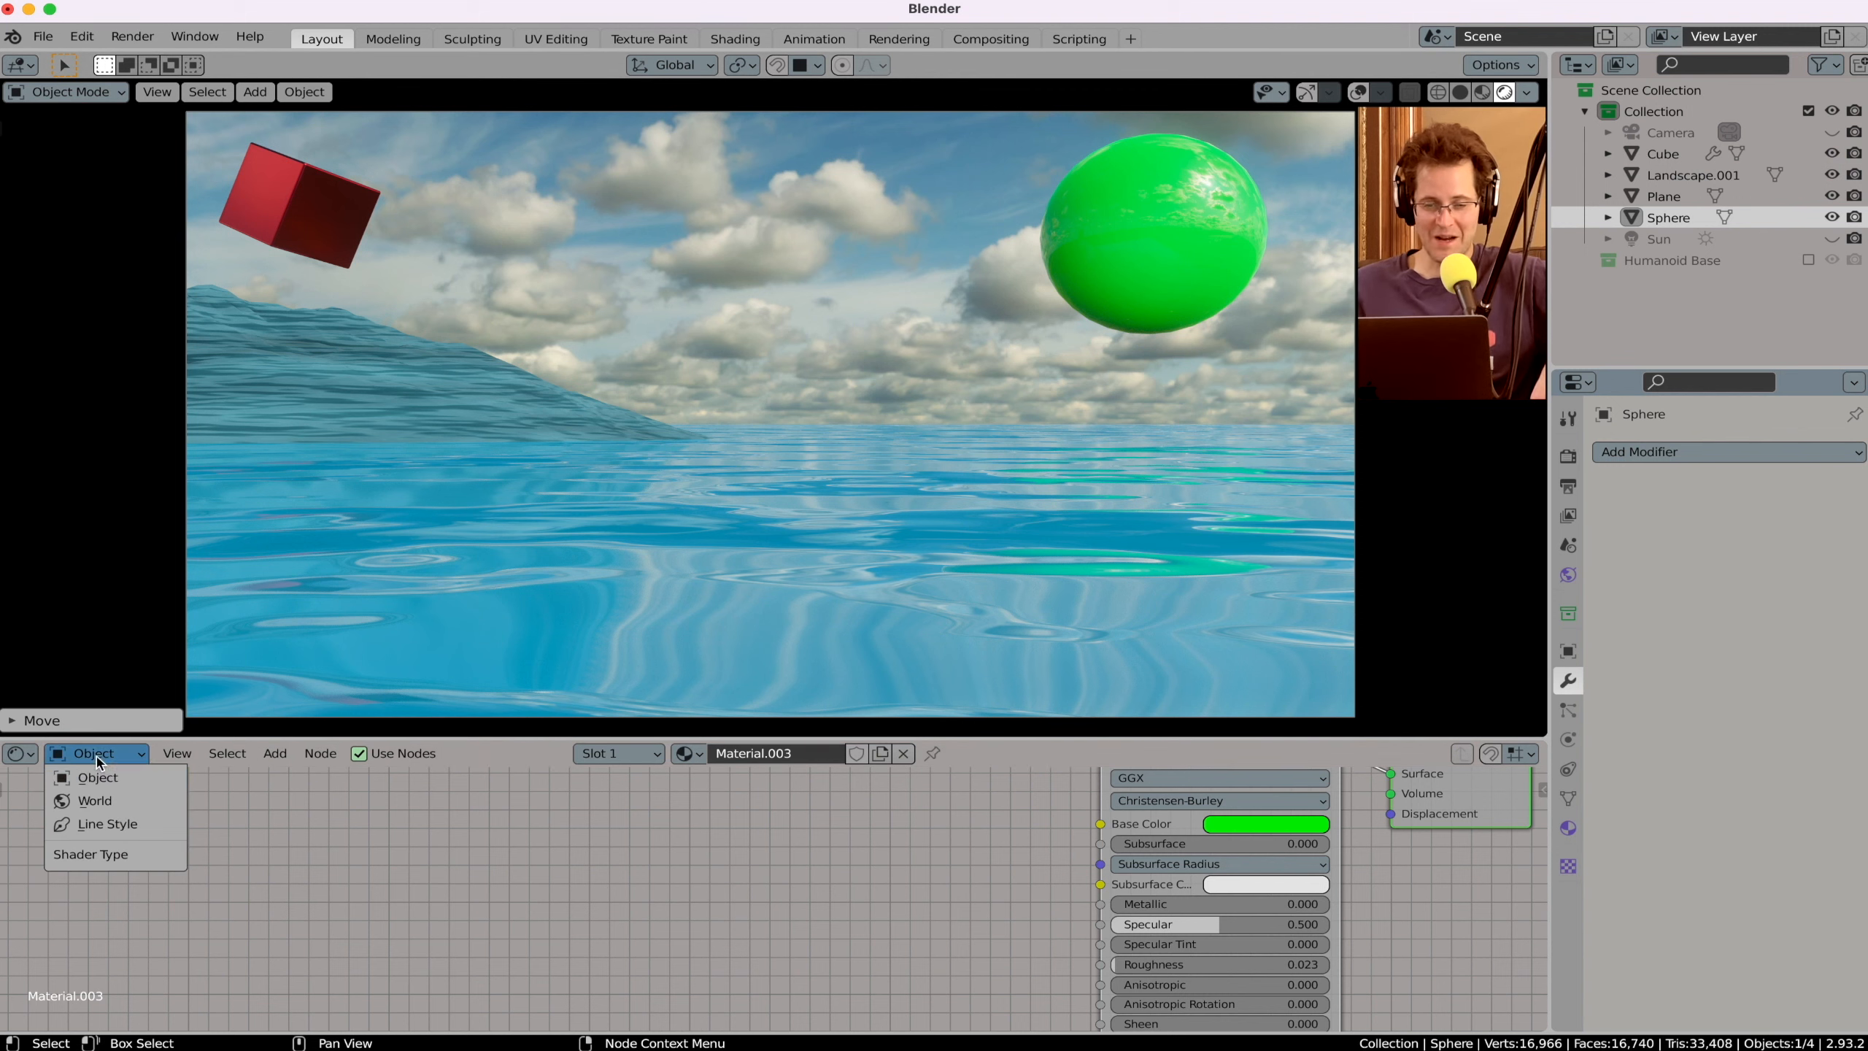
{"action": "left_click", "coordinate": [108, 802]}
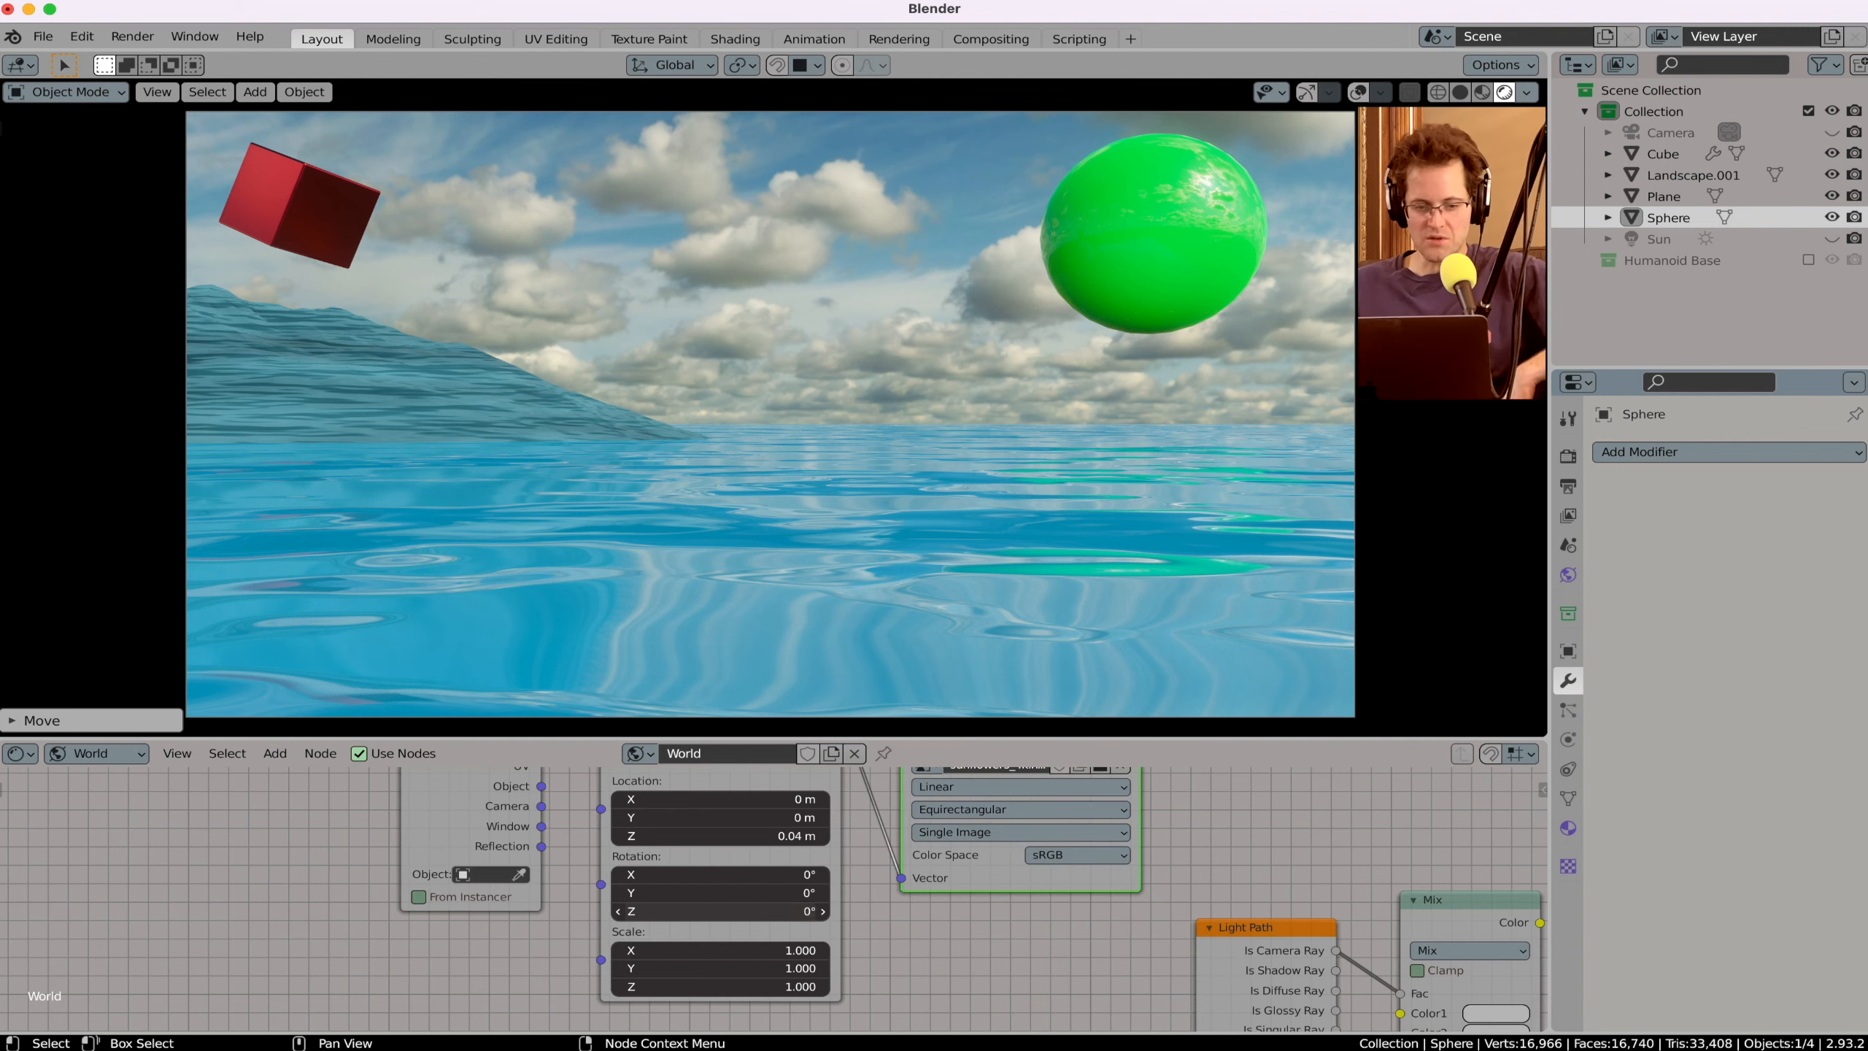
{"action": "left_click_drag", "start_coordinate": [721, 911], "coordinate": [761, 911]}
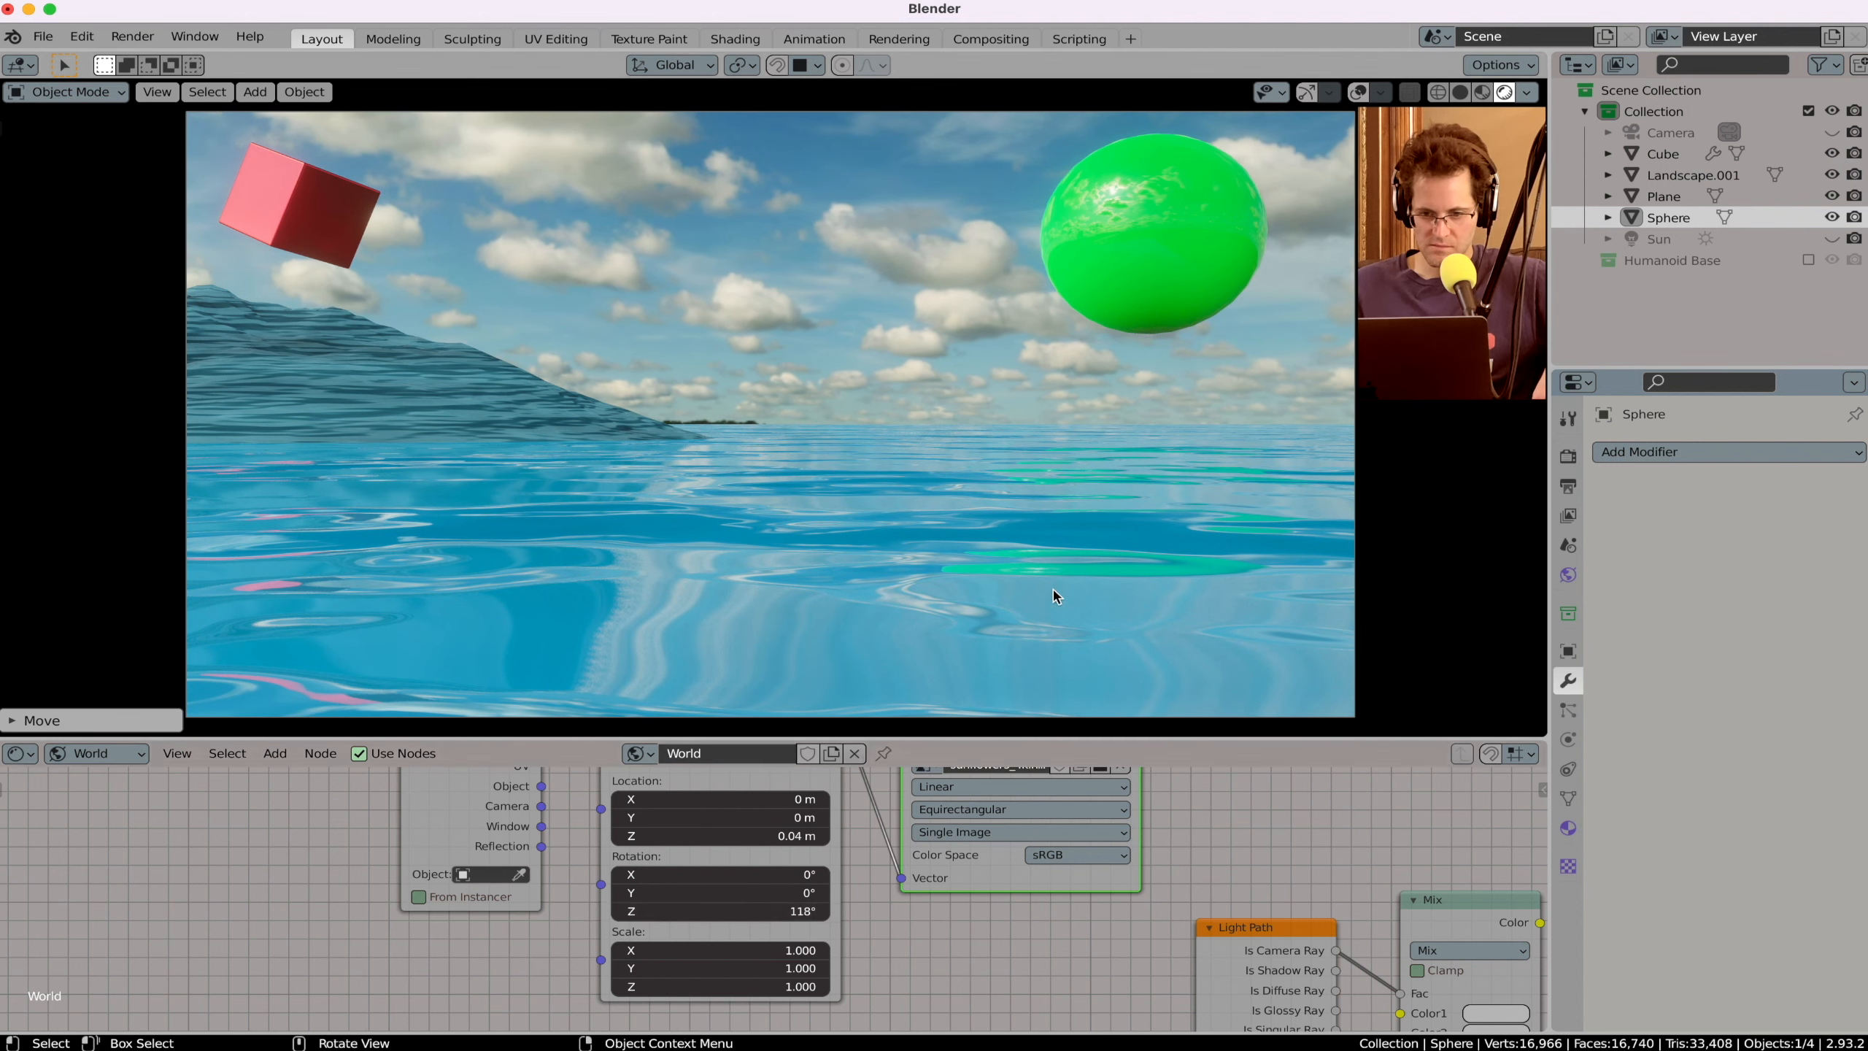
{"action": "left_click", "coordinate": [96, 753]}
{"action": "left_click", "coordinate": [95, 782]}
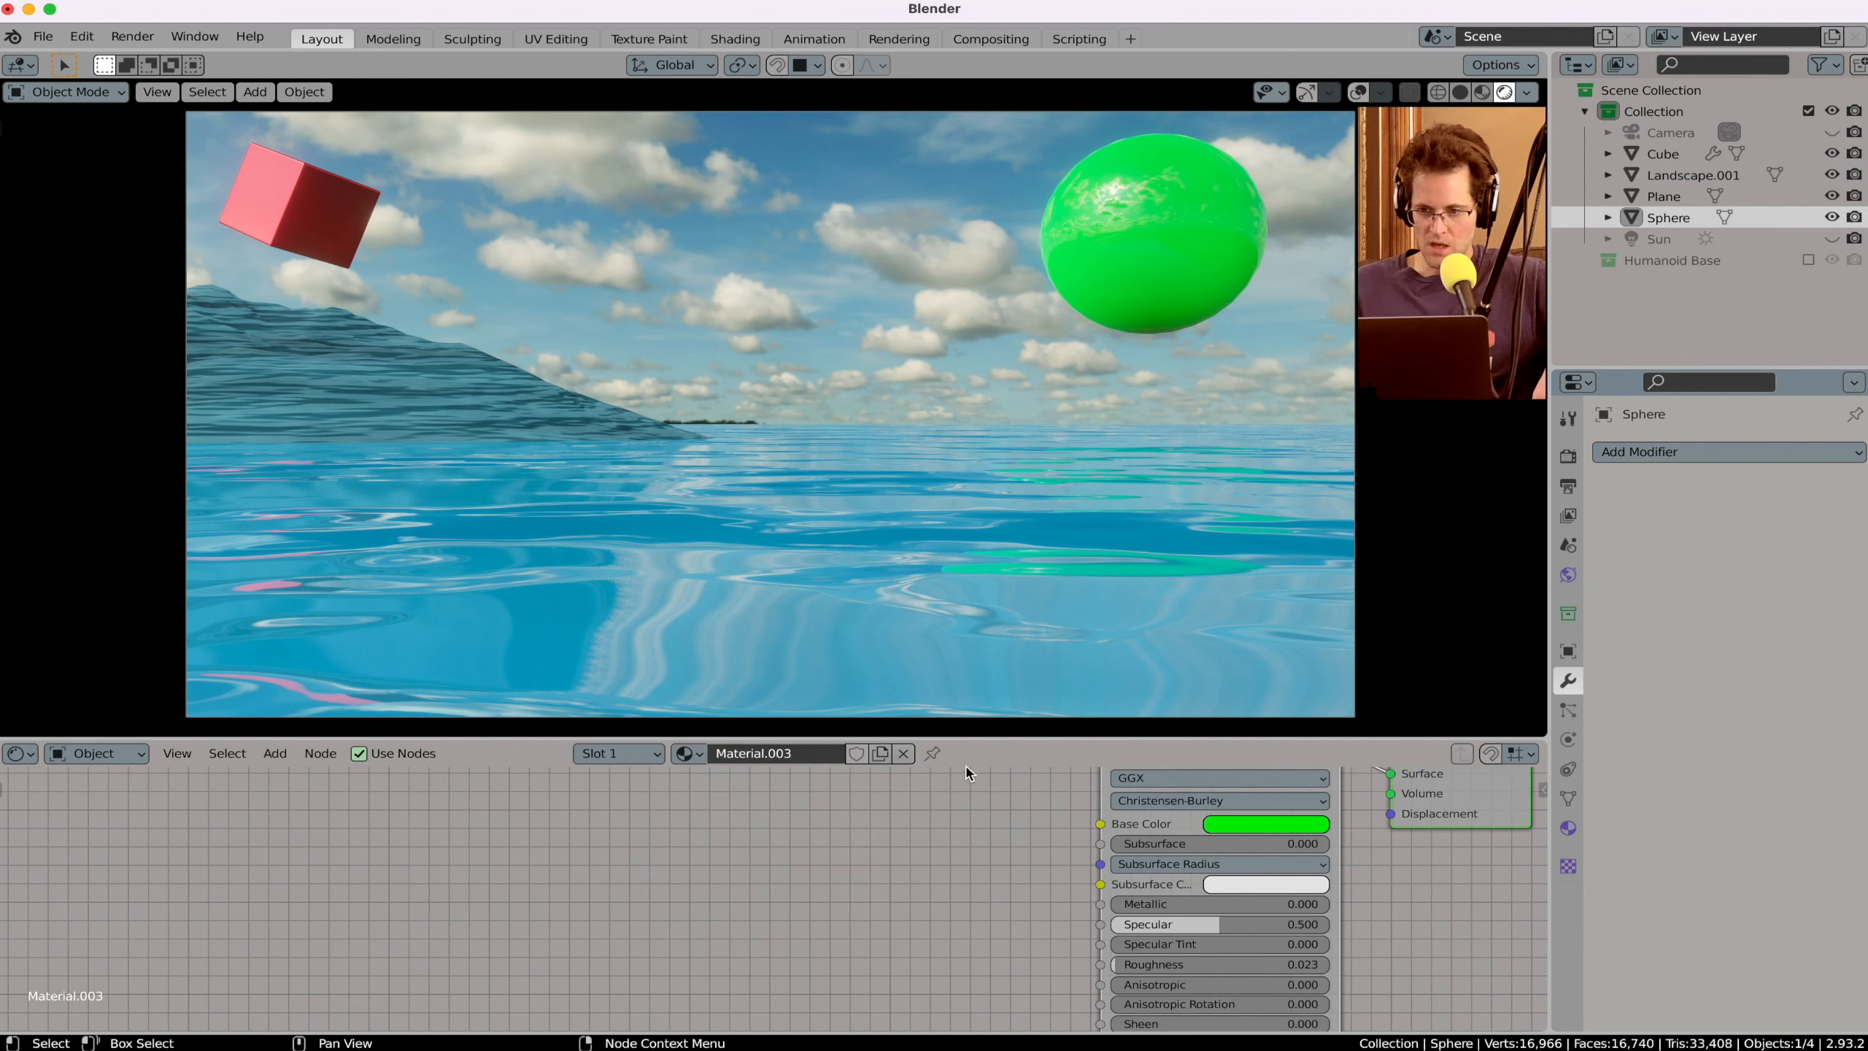
Step: Change the sphere material's base color to orange with hue 0.070, saturation 0.879 and value 0.800
{"action": "left_click", "coordinate": [1302, 824]}
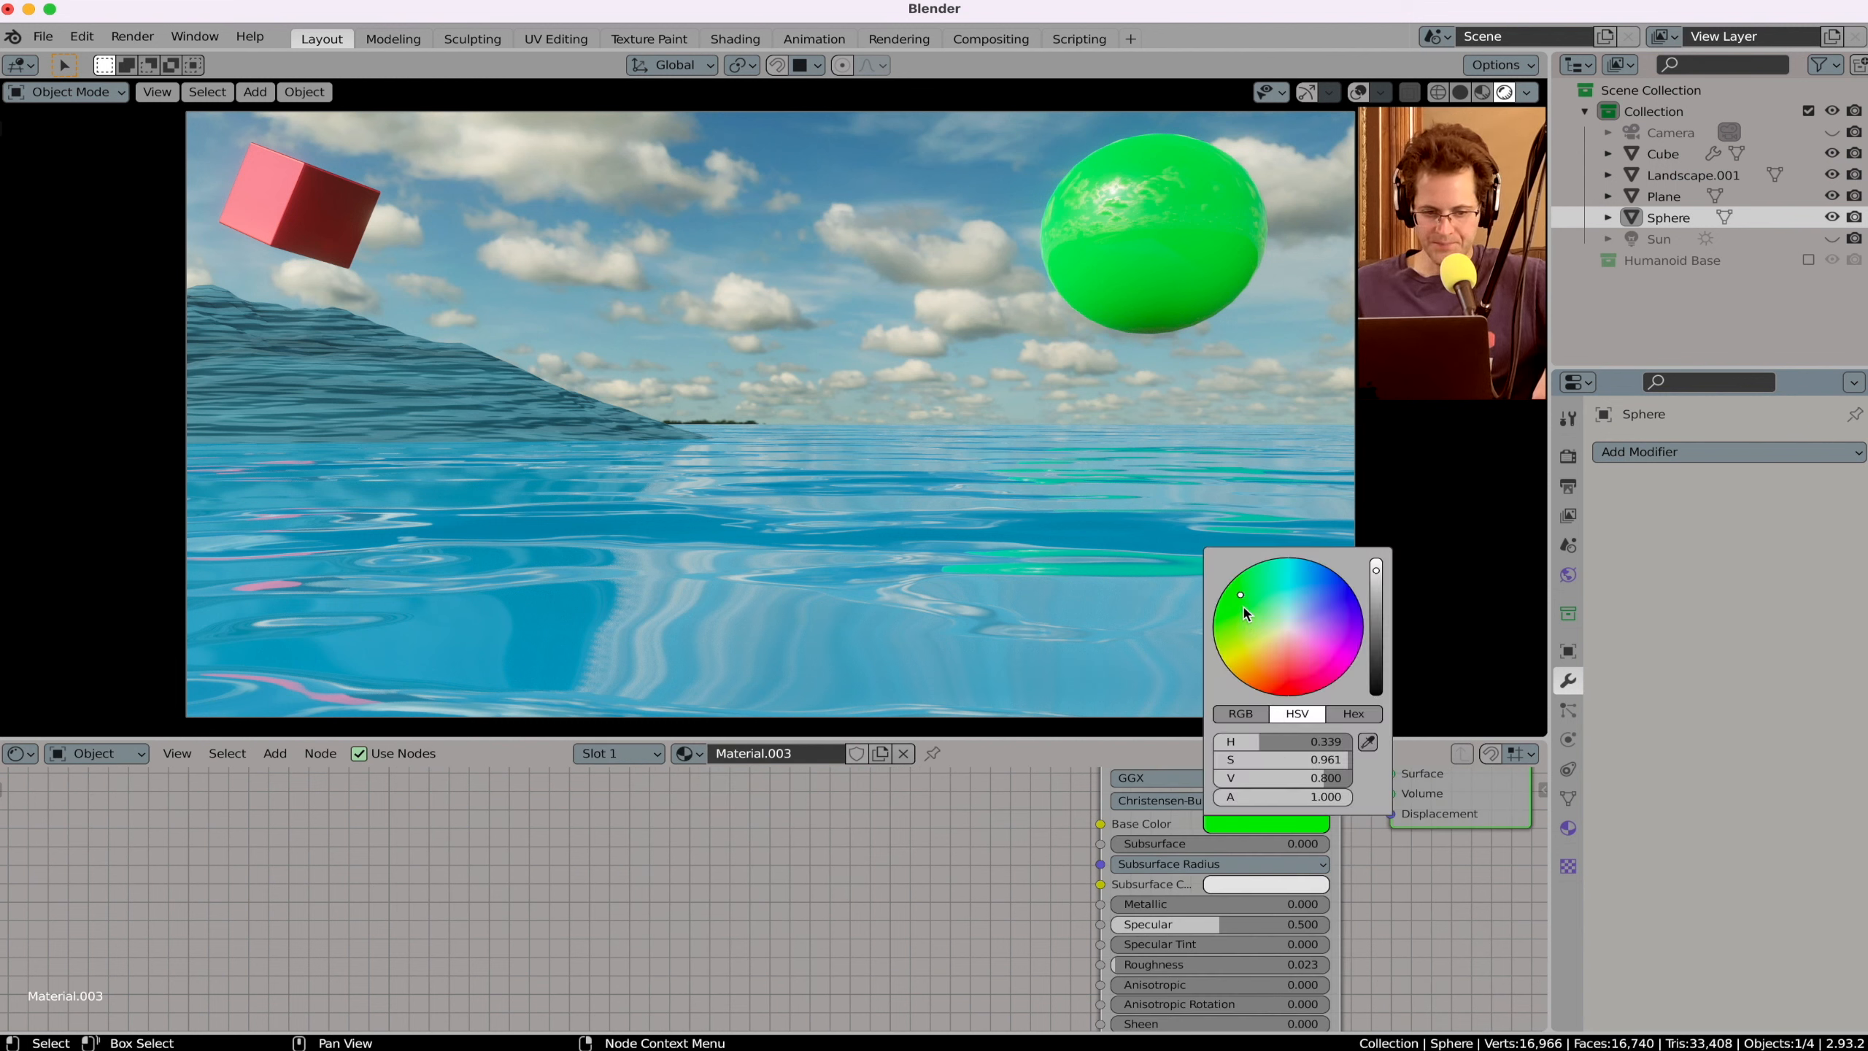
{"action": "left_click", "coordinate": [1250, 653]}
{"action": "mouse_move", "coordinate": [1251, 653]}
{"action": "left_mouse_down"}
{"action": "mouse_move", "coordinate": [1291, 638]}
{"action": "mouse_move", "coordinate": [1265, 663]}
{"action": "left_mouse_up"}
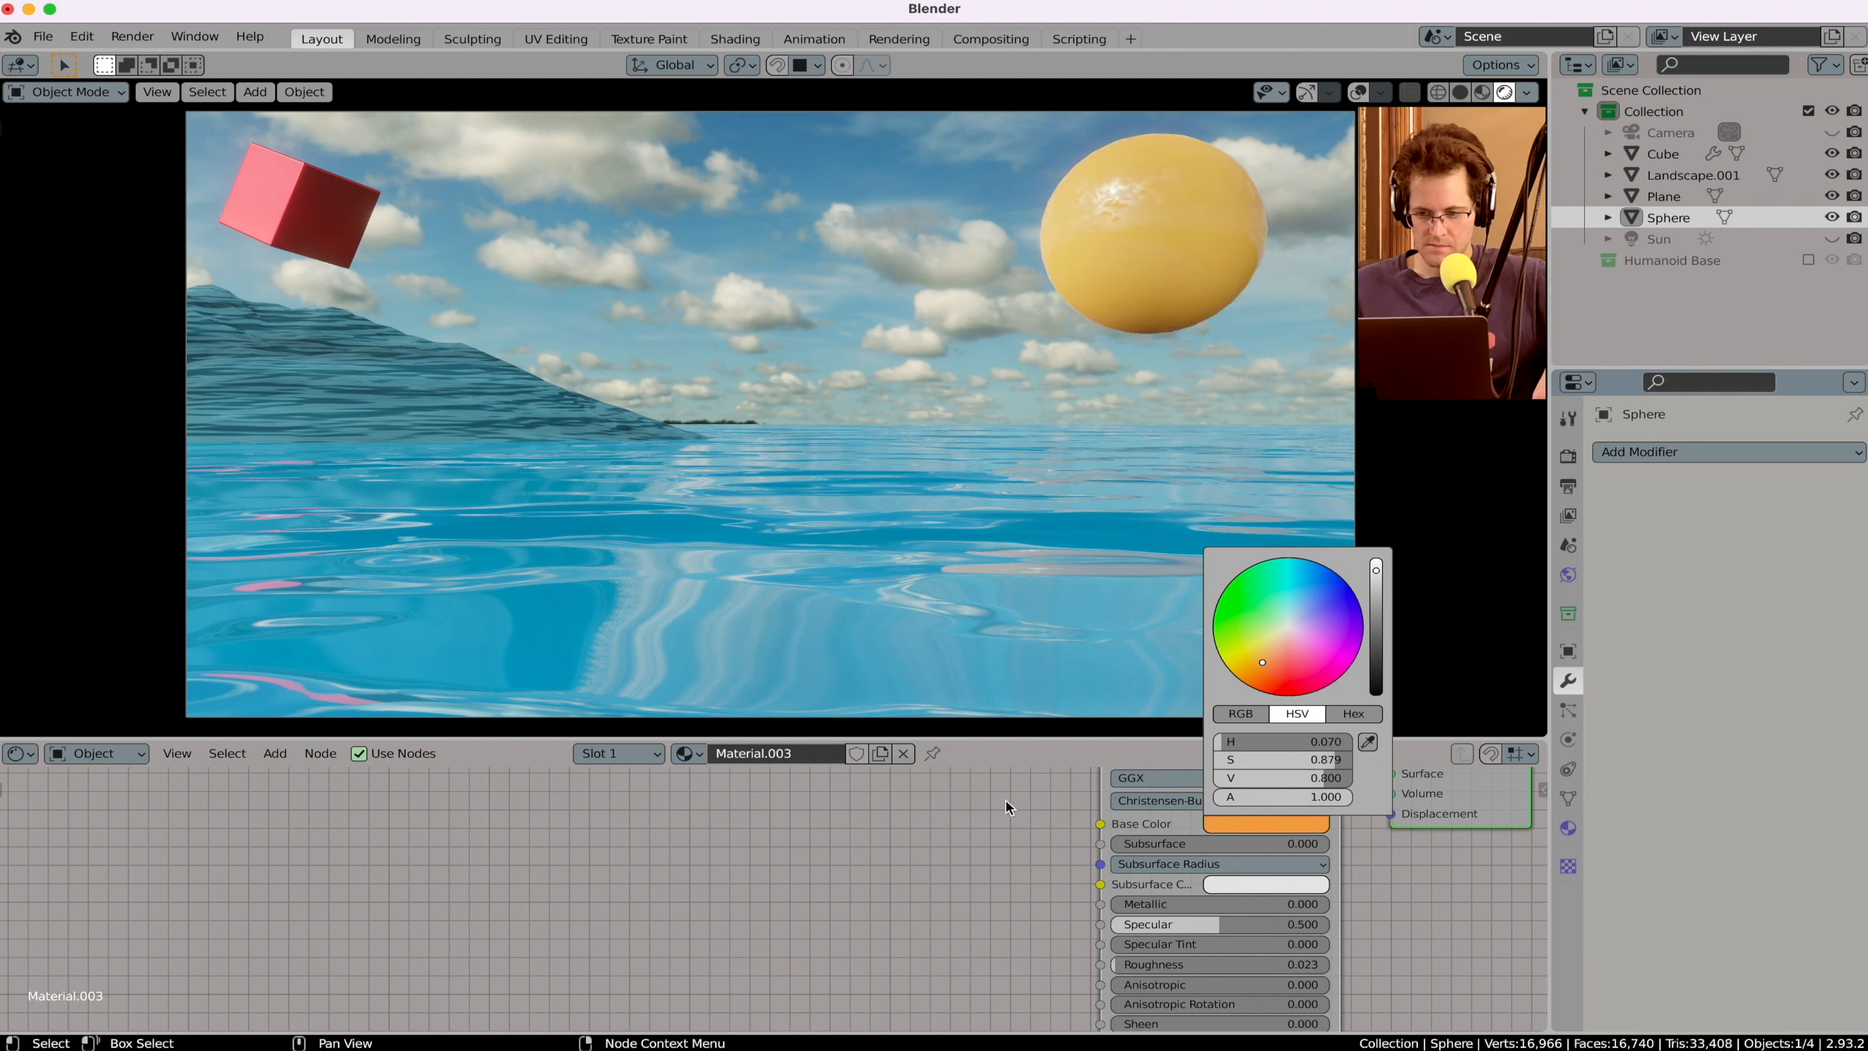
Step: Add a Layer Weight node to the sphere's material, leaving room for another node before the Principled BSDF
{"action": "scroll", "coordinate": [951, 829], "scroll_direction": "down", "scroll_amount": 6}
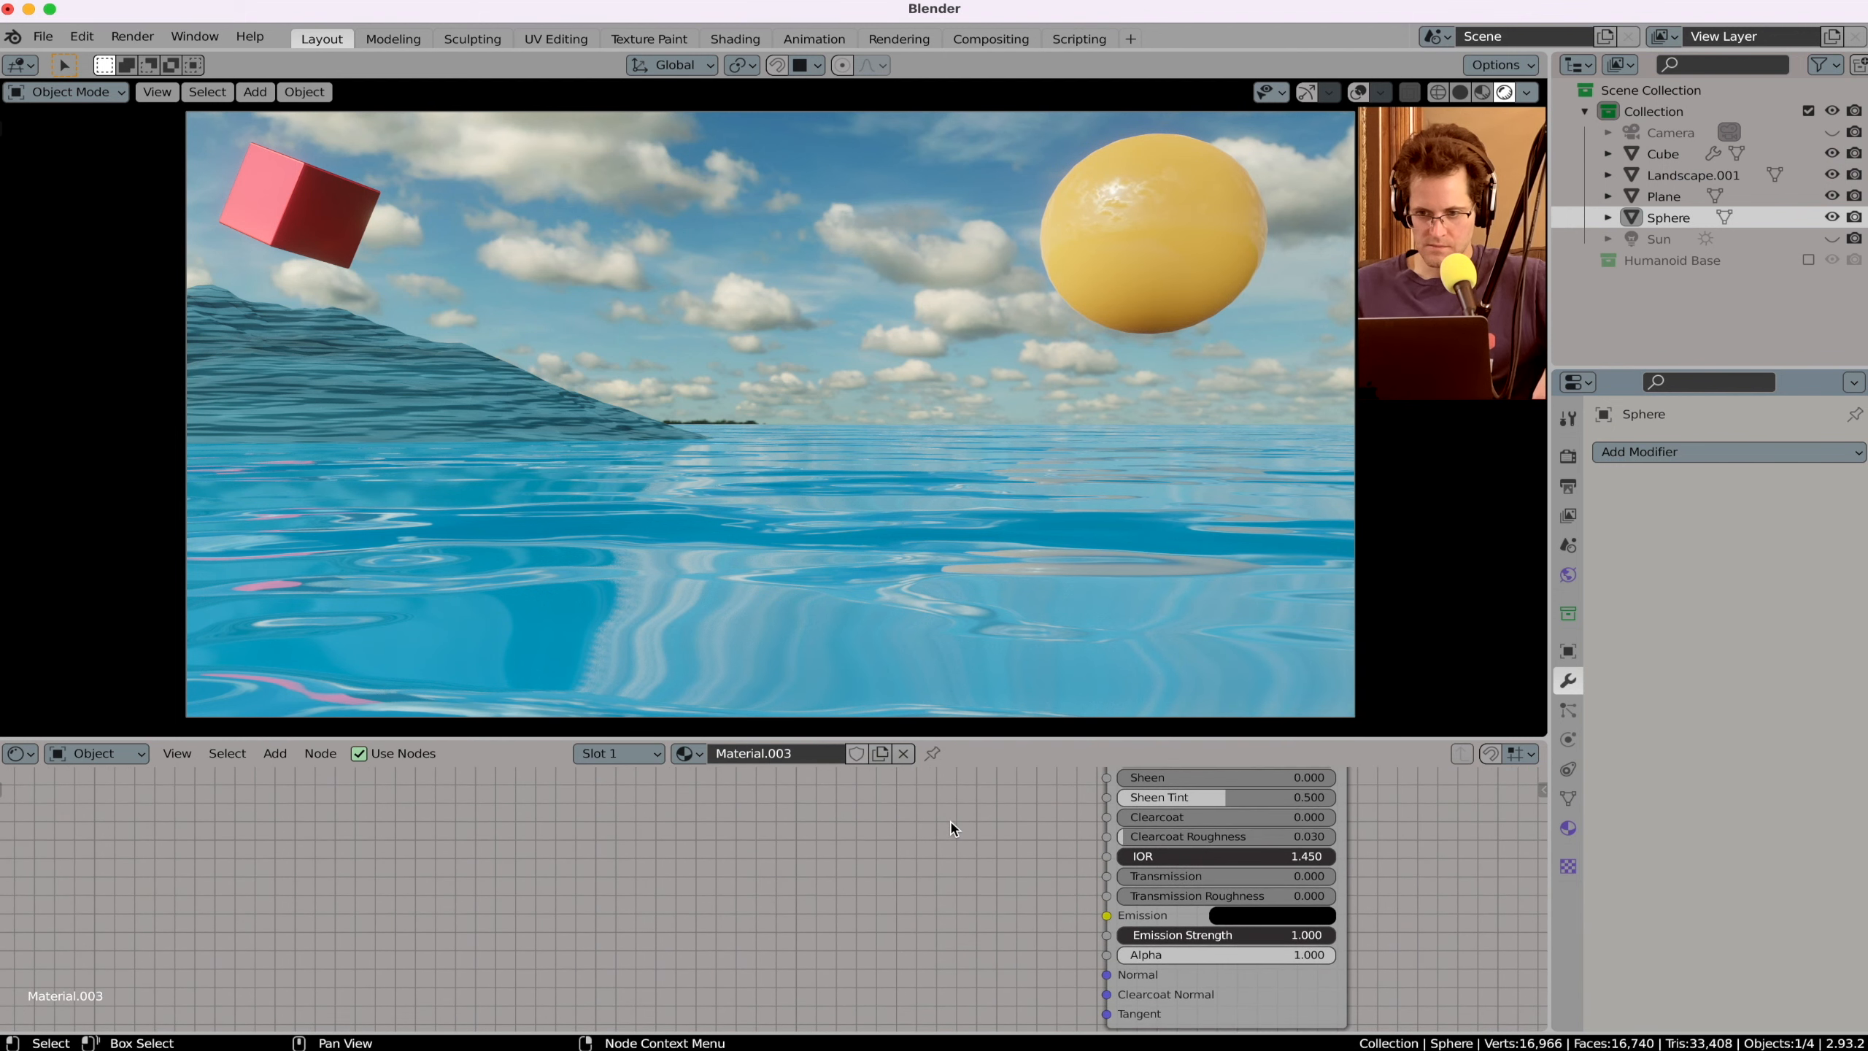
{"action": "key", "text": "shift+a"}
{"action": "left_click", "coordinate": [951, 826]}
{"action": "type", "text": "noi"}
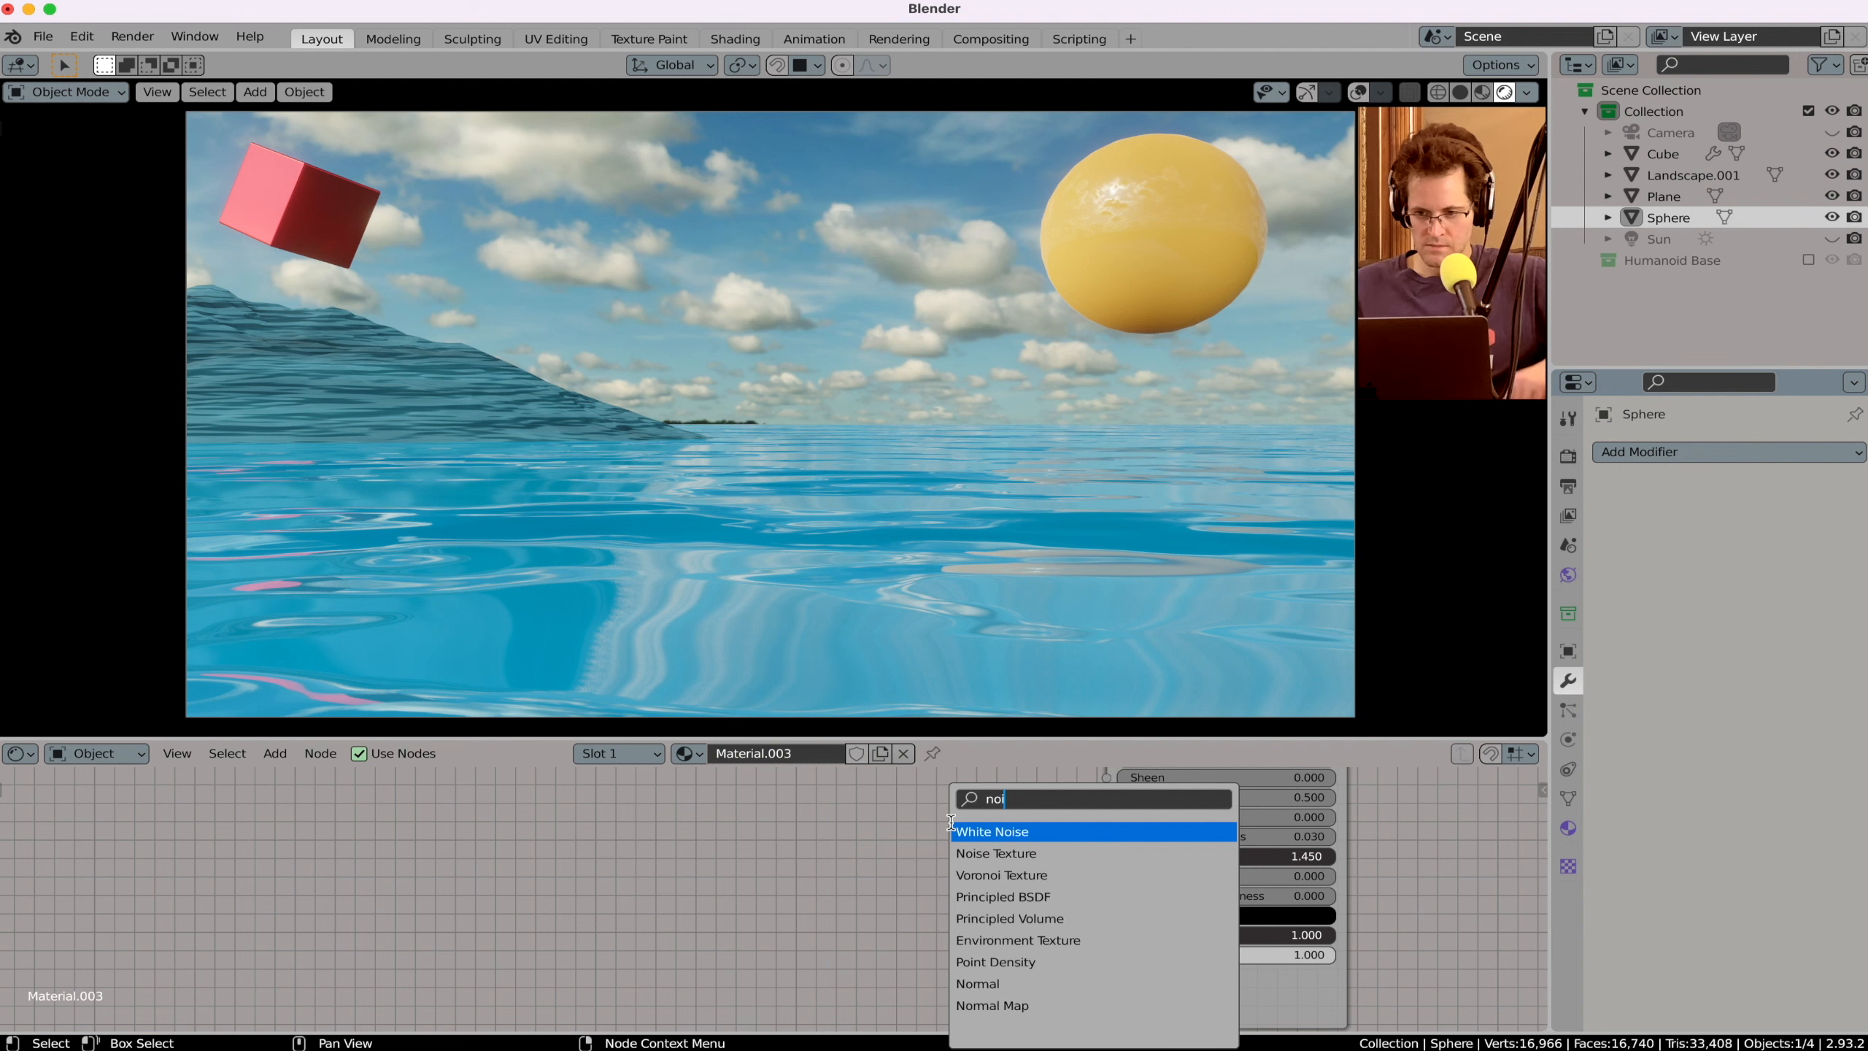
{"action": "key", "text": "BackSpace"}
{"action": "key", "text": "BackSpace"}
{"action": "type", "text": "kmg"}
{"action": "key", "text": "BackSpace"}
{"action": "key", "text": "BackSpace"}
{"action": "key", "text": "BackSpace"}
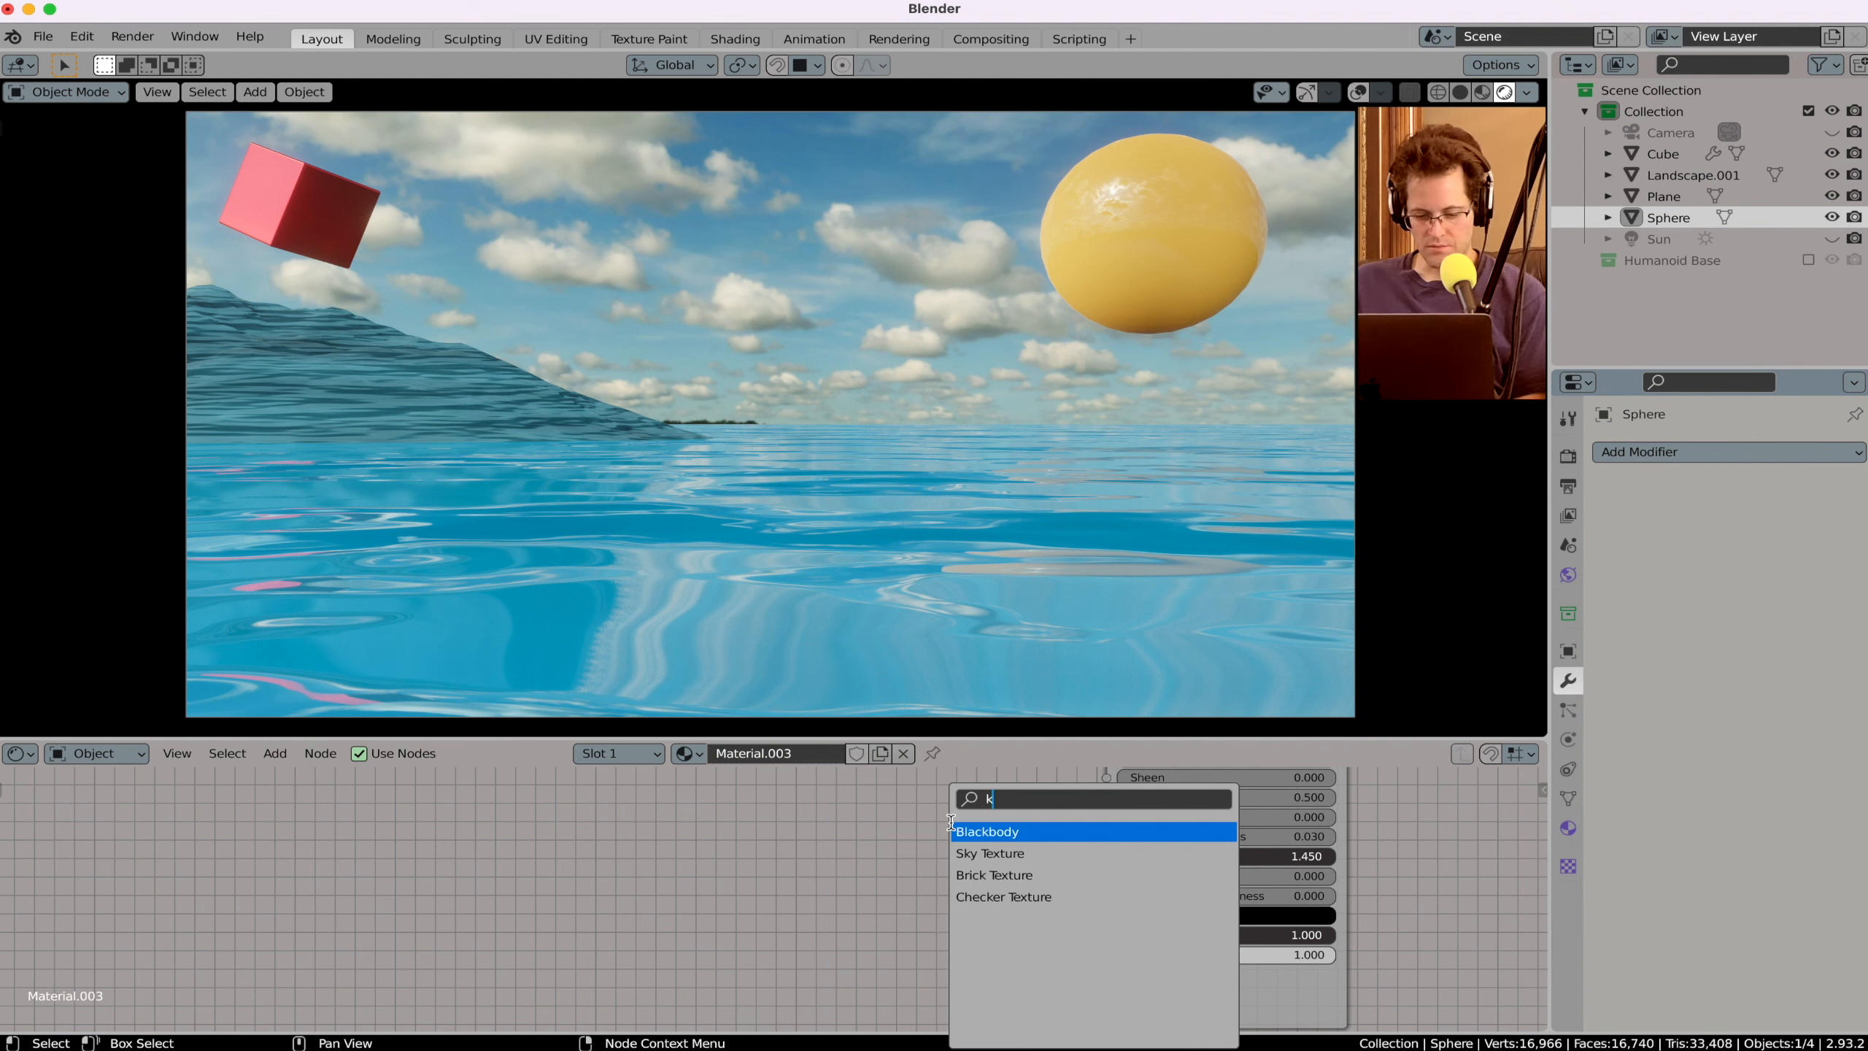
{"action": "left_click", "coordinate": [996, 984]}
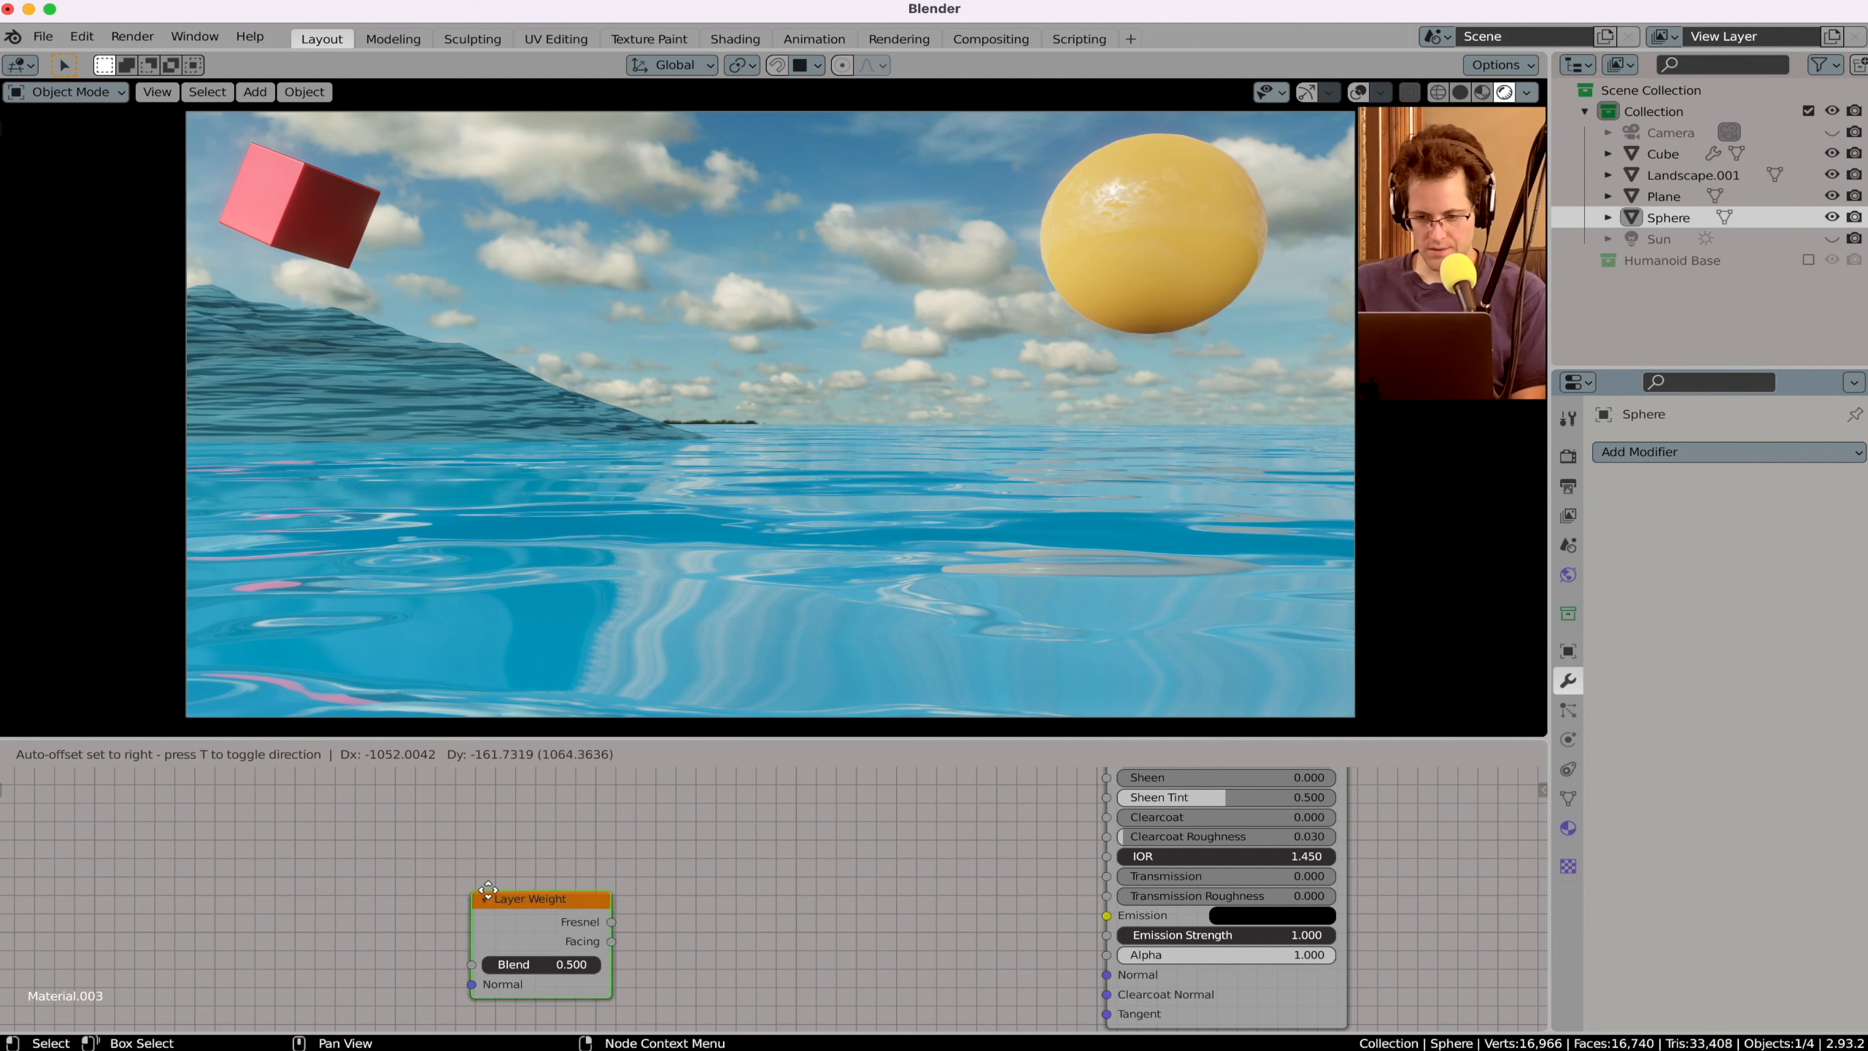
{"action": "left_click", "coordinate": [507, 874]}
Step: Add a ColorRamp node that takes Layer Weight's Facing output as its factor and feeds its color into the shader's Emission
{"action": "middle_click_drag", "start_coordinate": [507, 874], "coordinate": [480, 788]}
{"action": "key", "text": "shift+a"}
{"action": "type", "text": "col"}
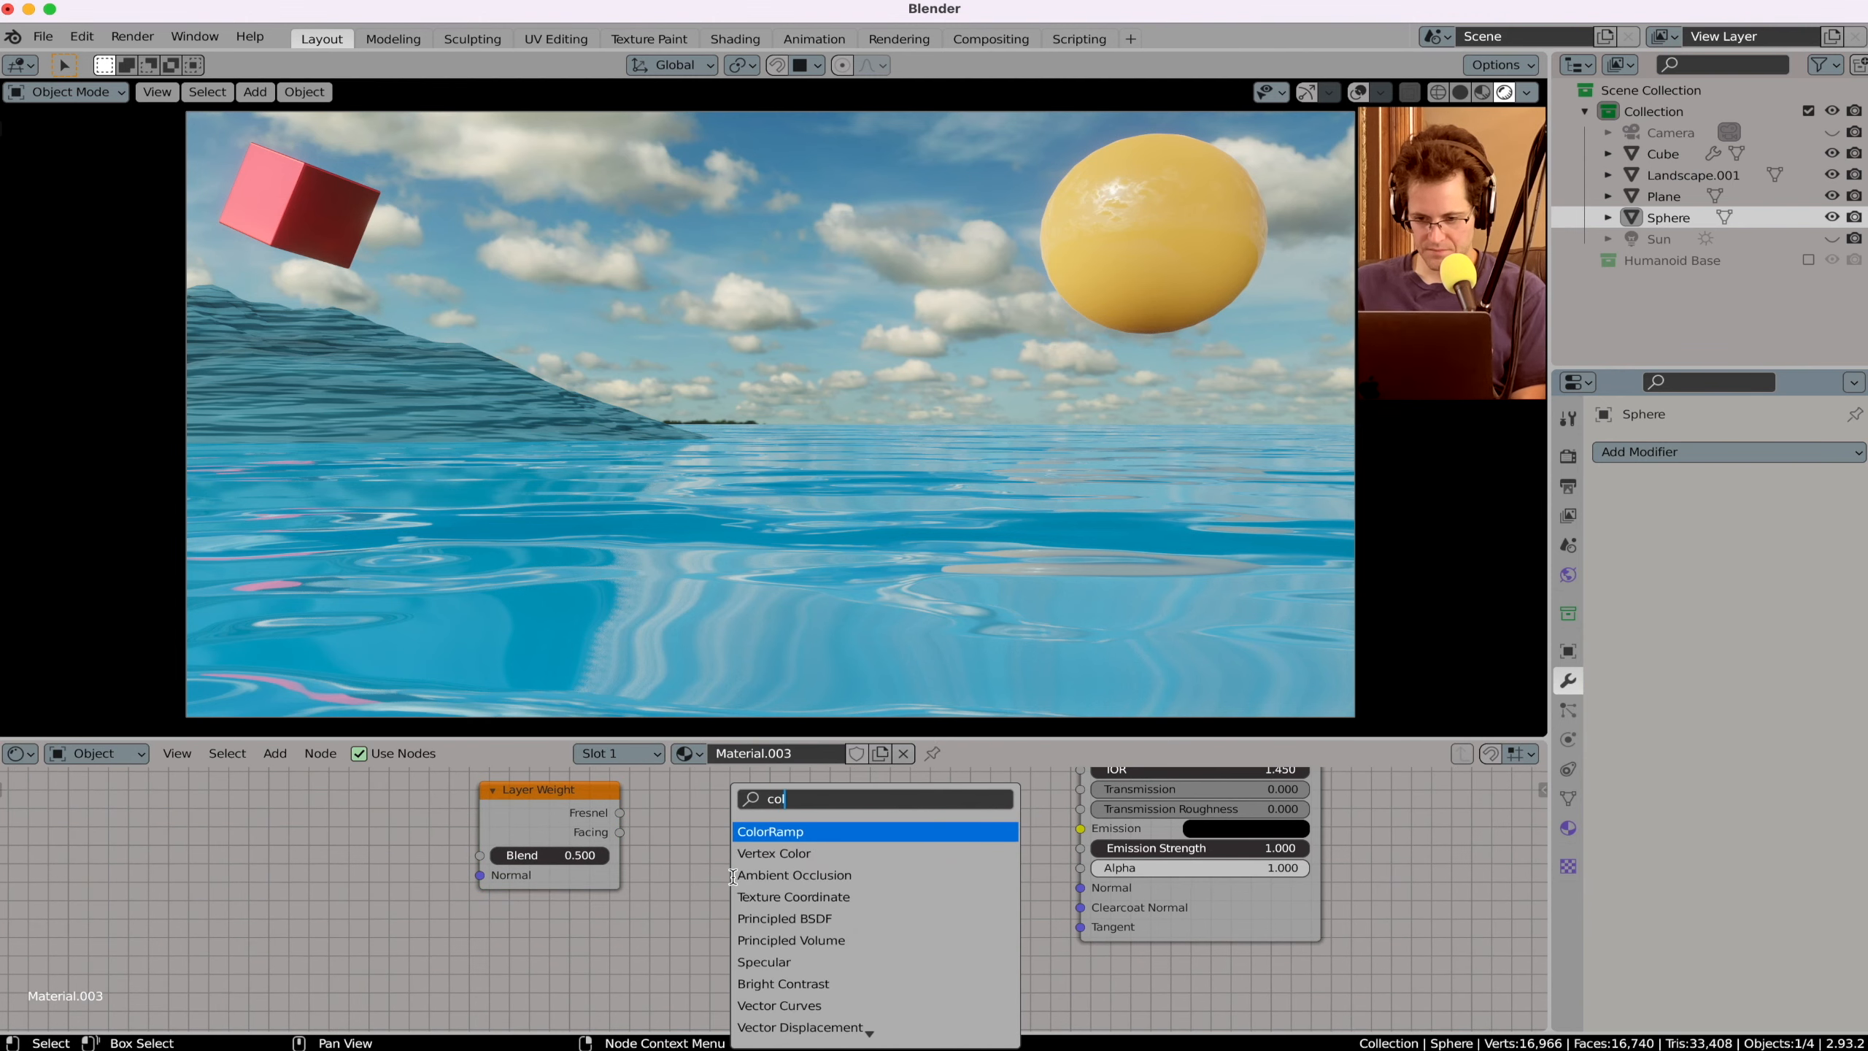
{"action": "key", "text": "Return"}
{"action": "left_click", "coordinate": [724, 774]}
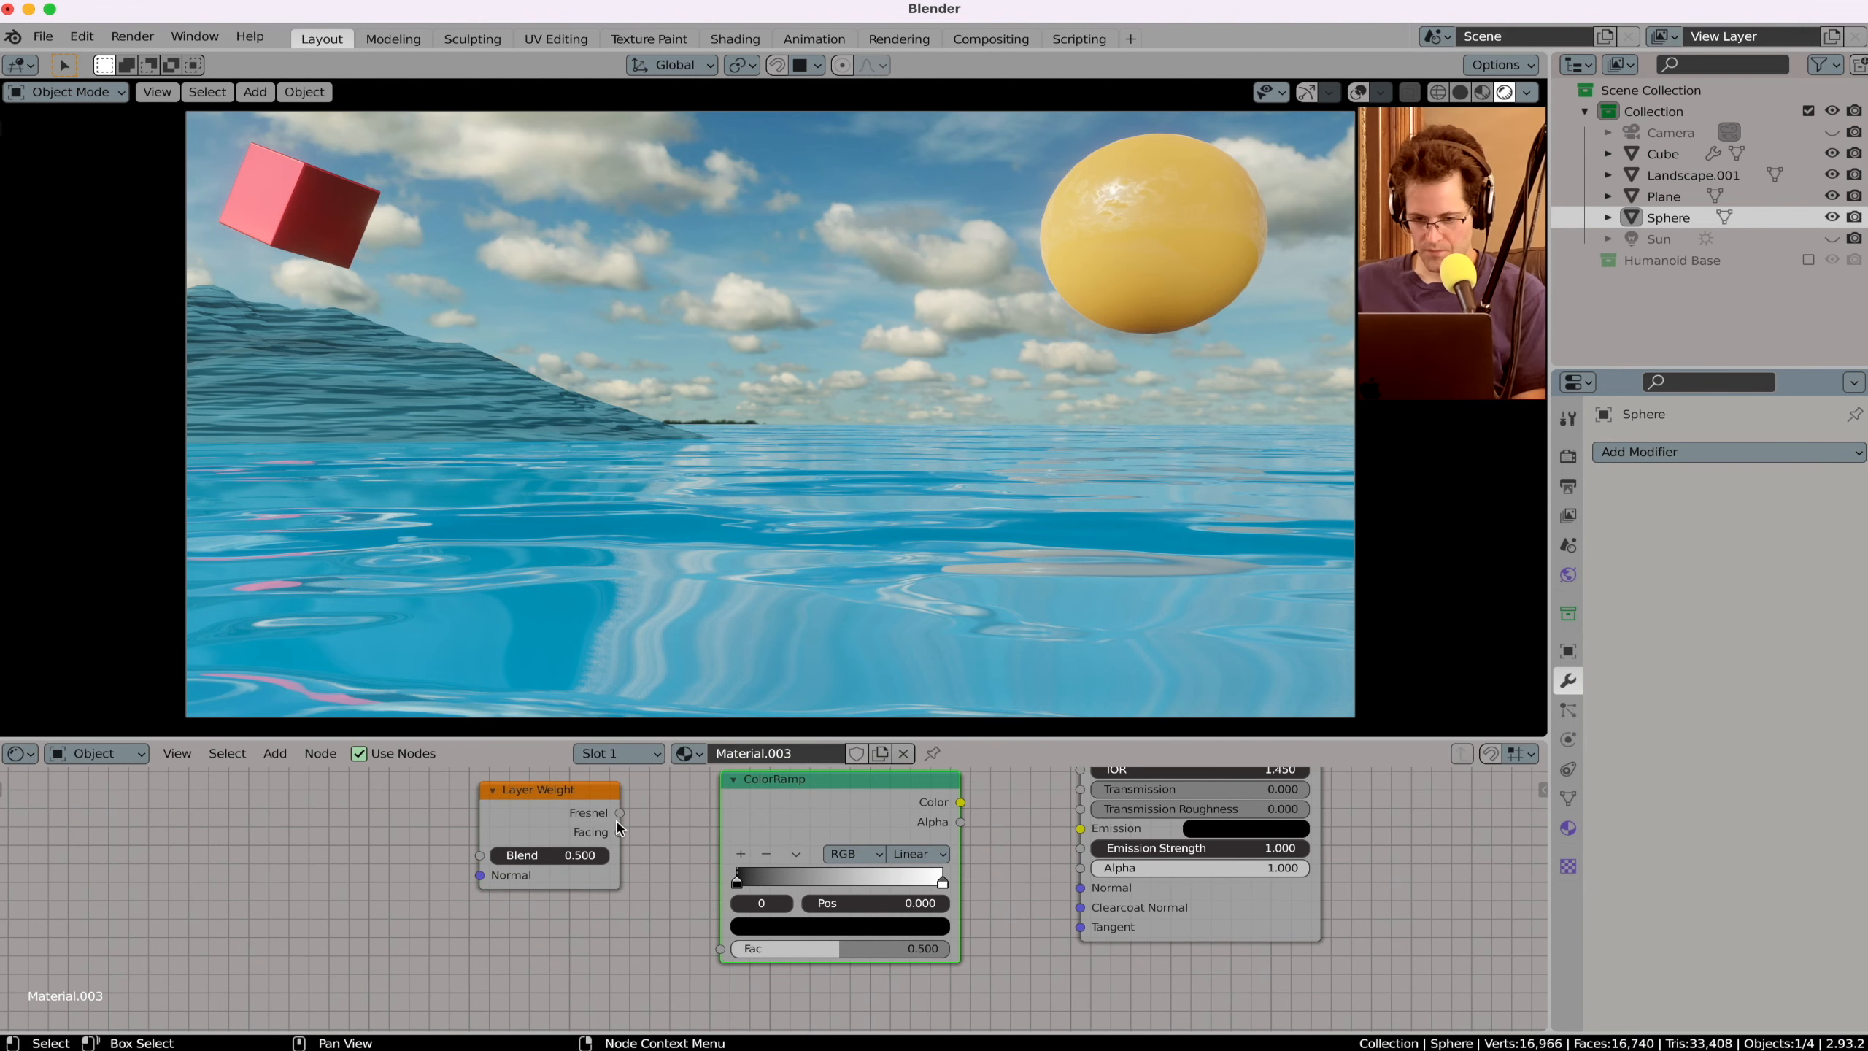
{"action": "left_click_drag", "start_coordinate": [620, 832], "coordinate": [742, 951]}
{"action": "left_click_drag", "start_coordinate": [960, 803], "coordinate": [1087, 838]}
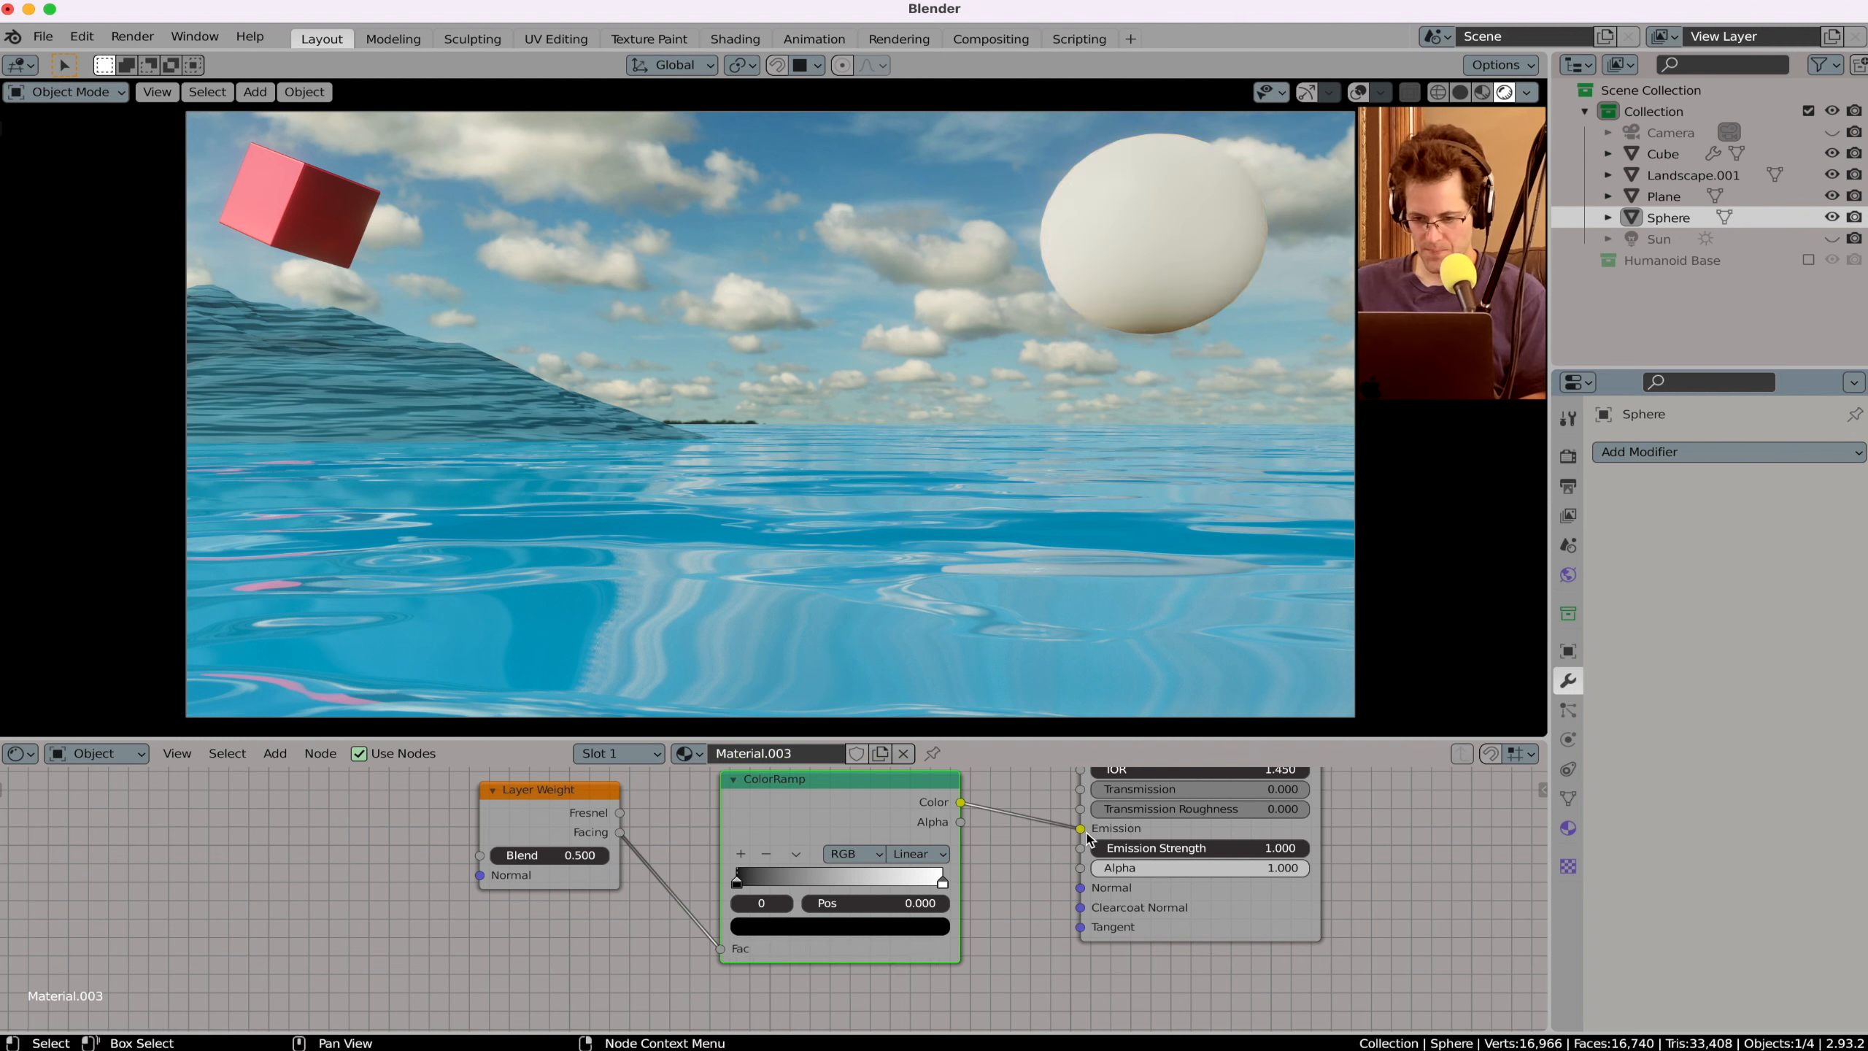
Step: Tint the ColorRamp's white end stop a pale cream yellow
{"action": "left_click", "coordinate": [941, 883]}
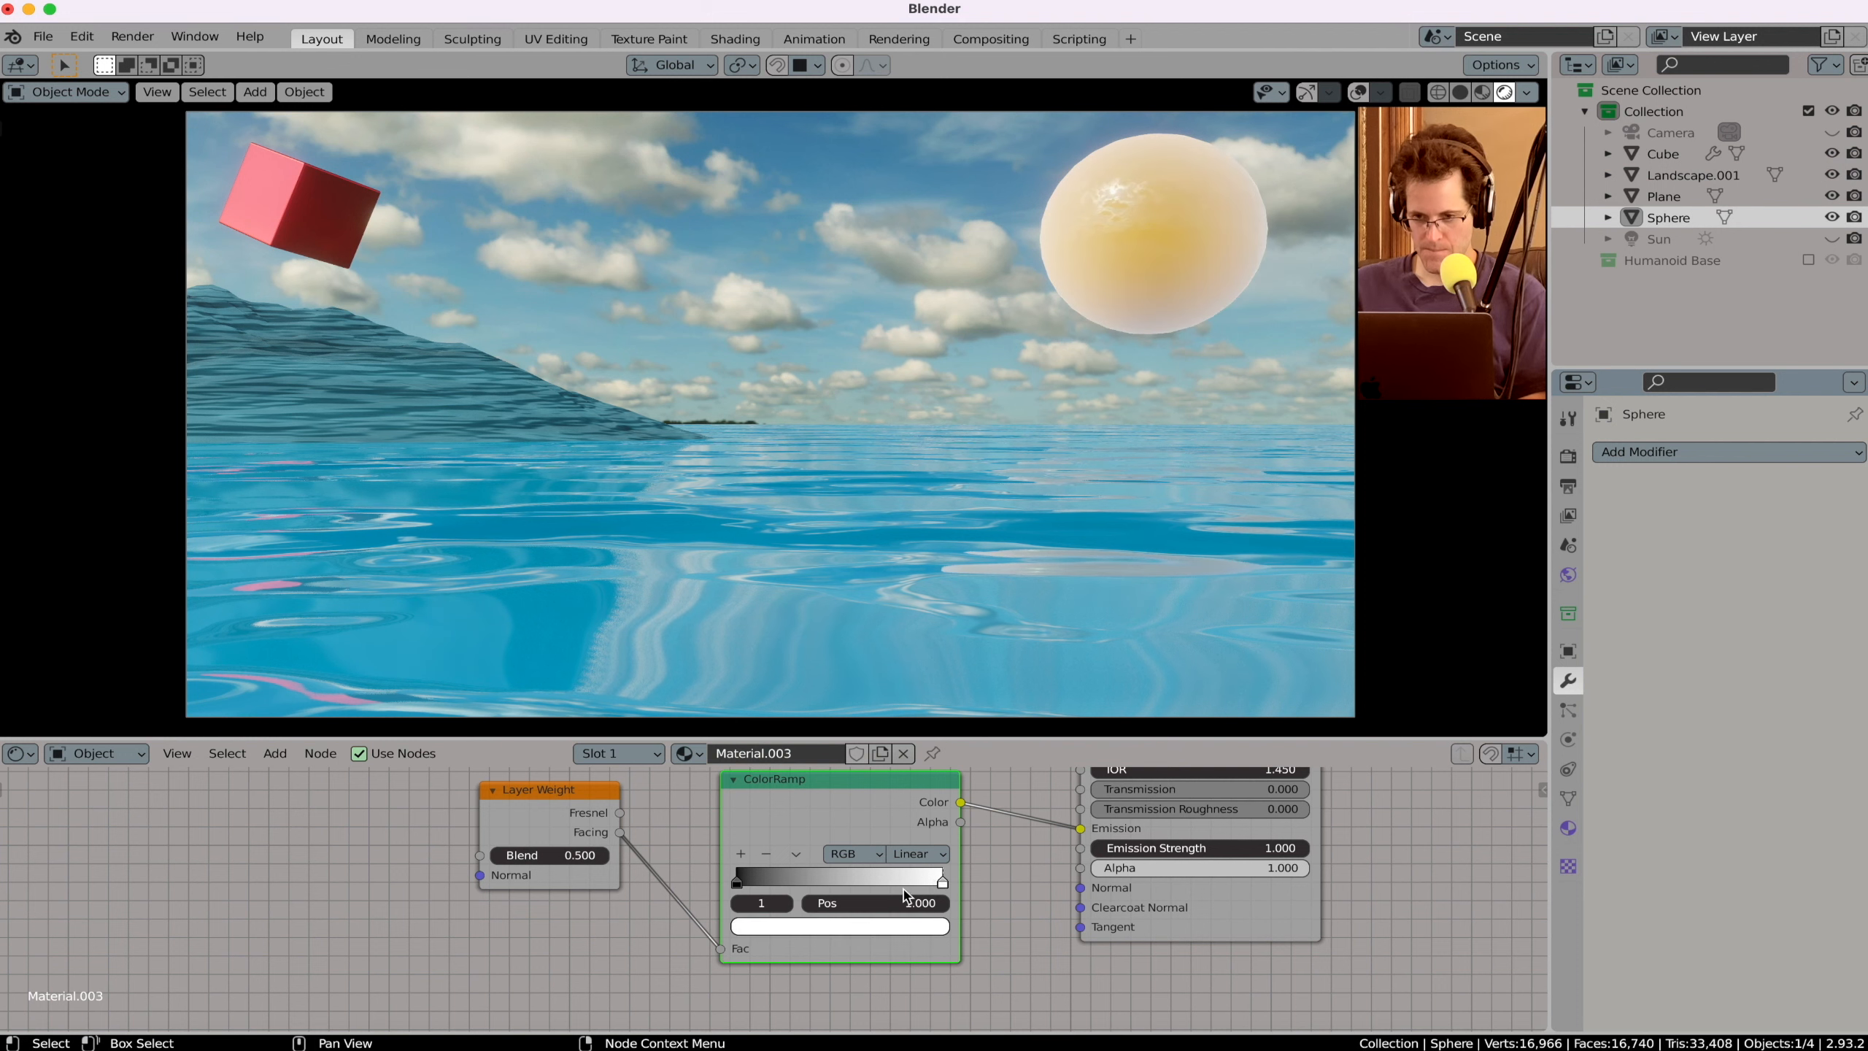
{"action": "left_click", "coordinate": [918, 926]}
{"action": "left_click", "coordinate": [805, 750]}
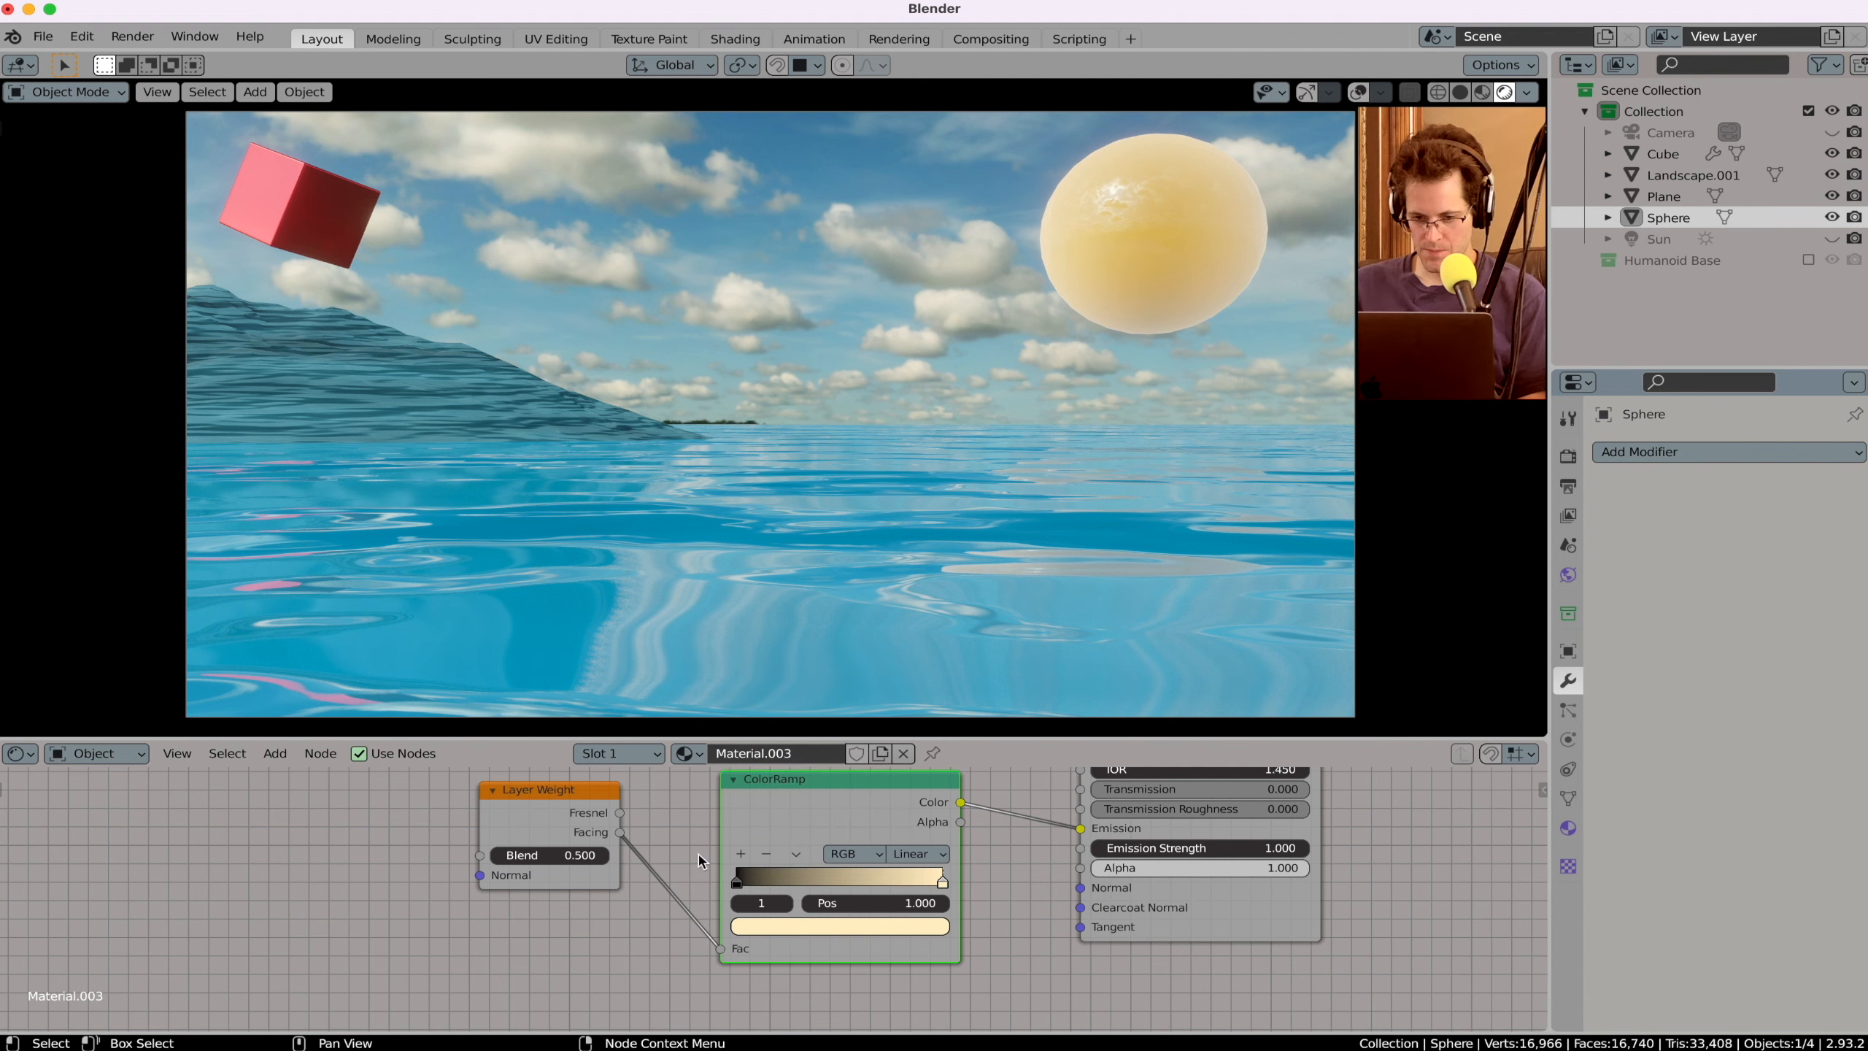
Step: Set the sphere's emission strength to 3.8 and the ramp's end stop to yellow with hue 0.137, saturation 0.765 and value 1.000
{"action": "left_click", "coordinate": [1199, 848]}
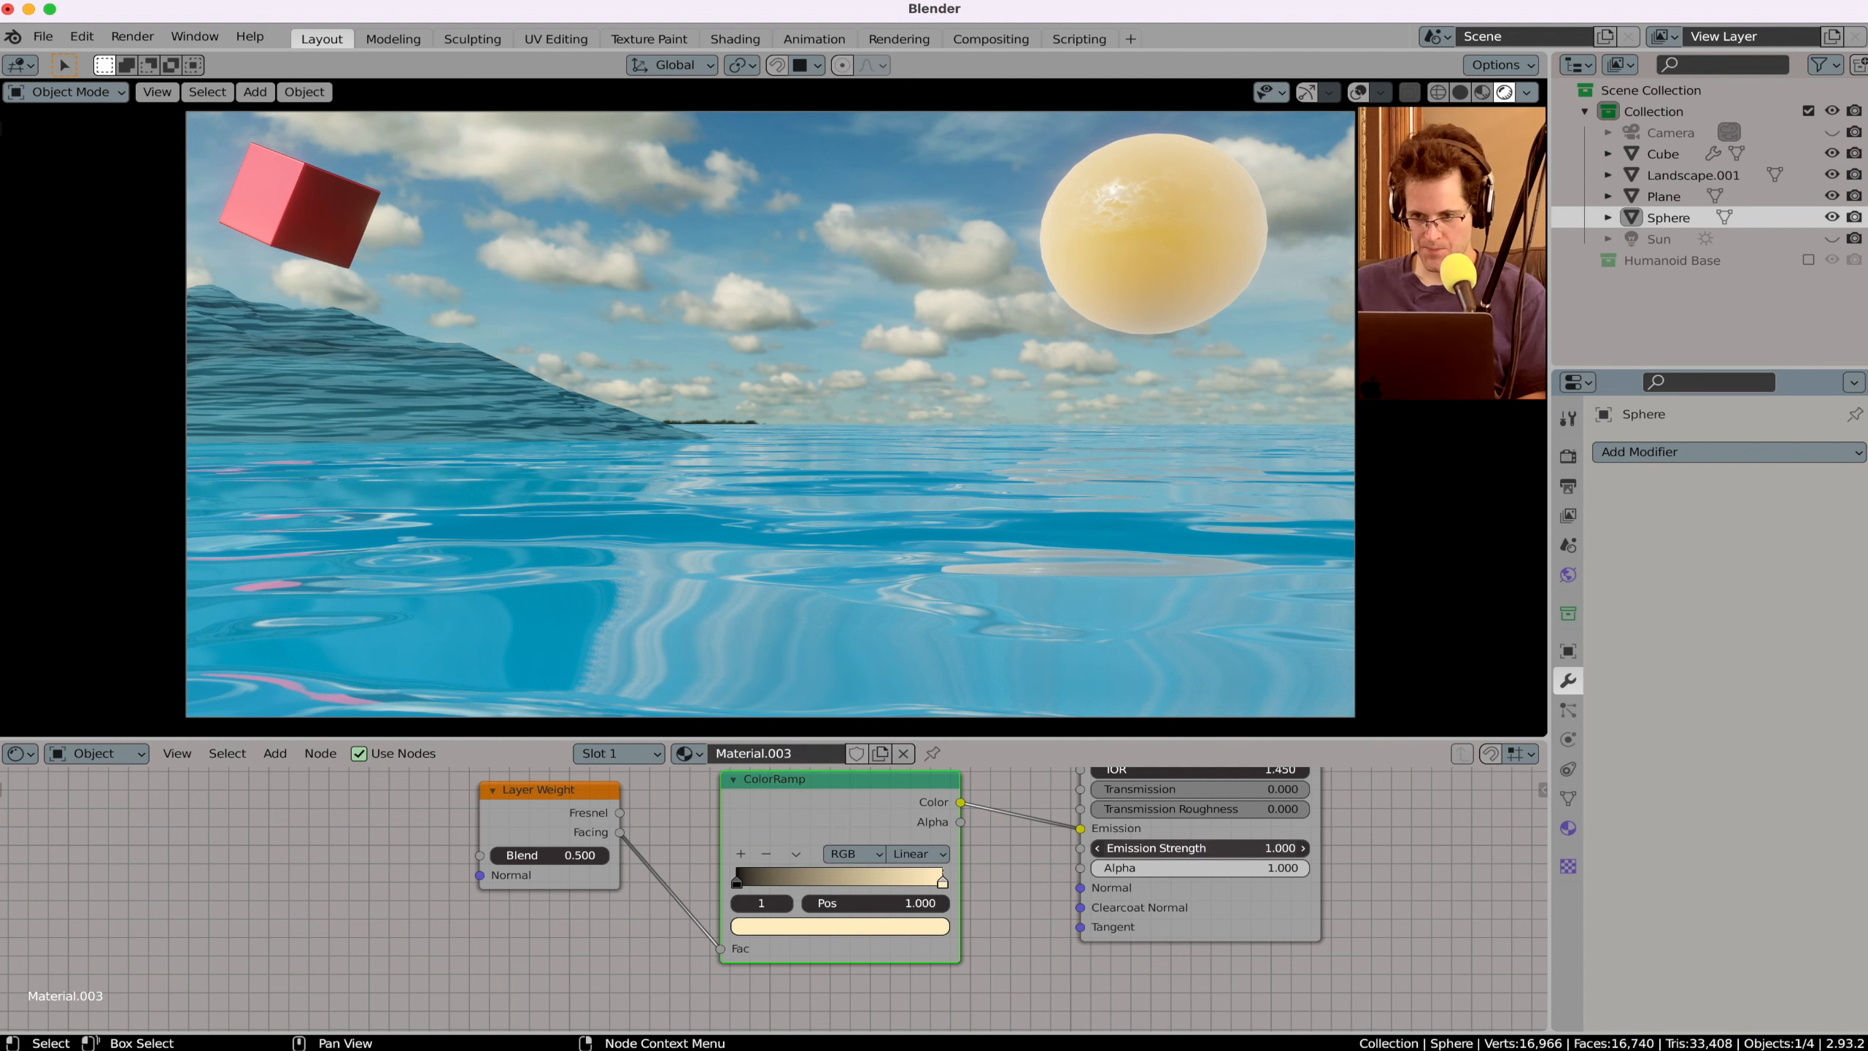
{"action": "type", "text": "5.8"}
{"action": "key", "text": "Return"}
{"action": "mouse_move", "coordinate": [1162, 848]}
{"action": "left_mouse_down"}
{"action": "mouse_move", "coordinate": [1133, 848]}
{"action": "mouse_move", "coordinate": [1162, 846]}
{"action": "left_mouse_up"}
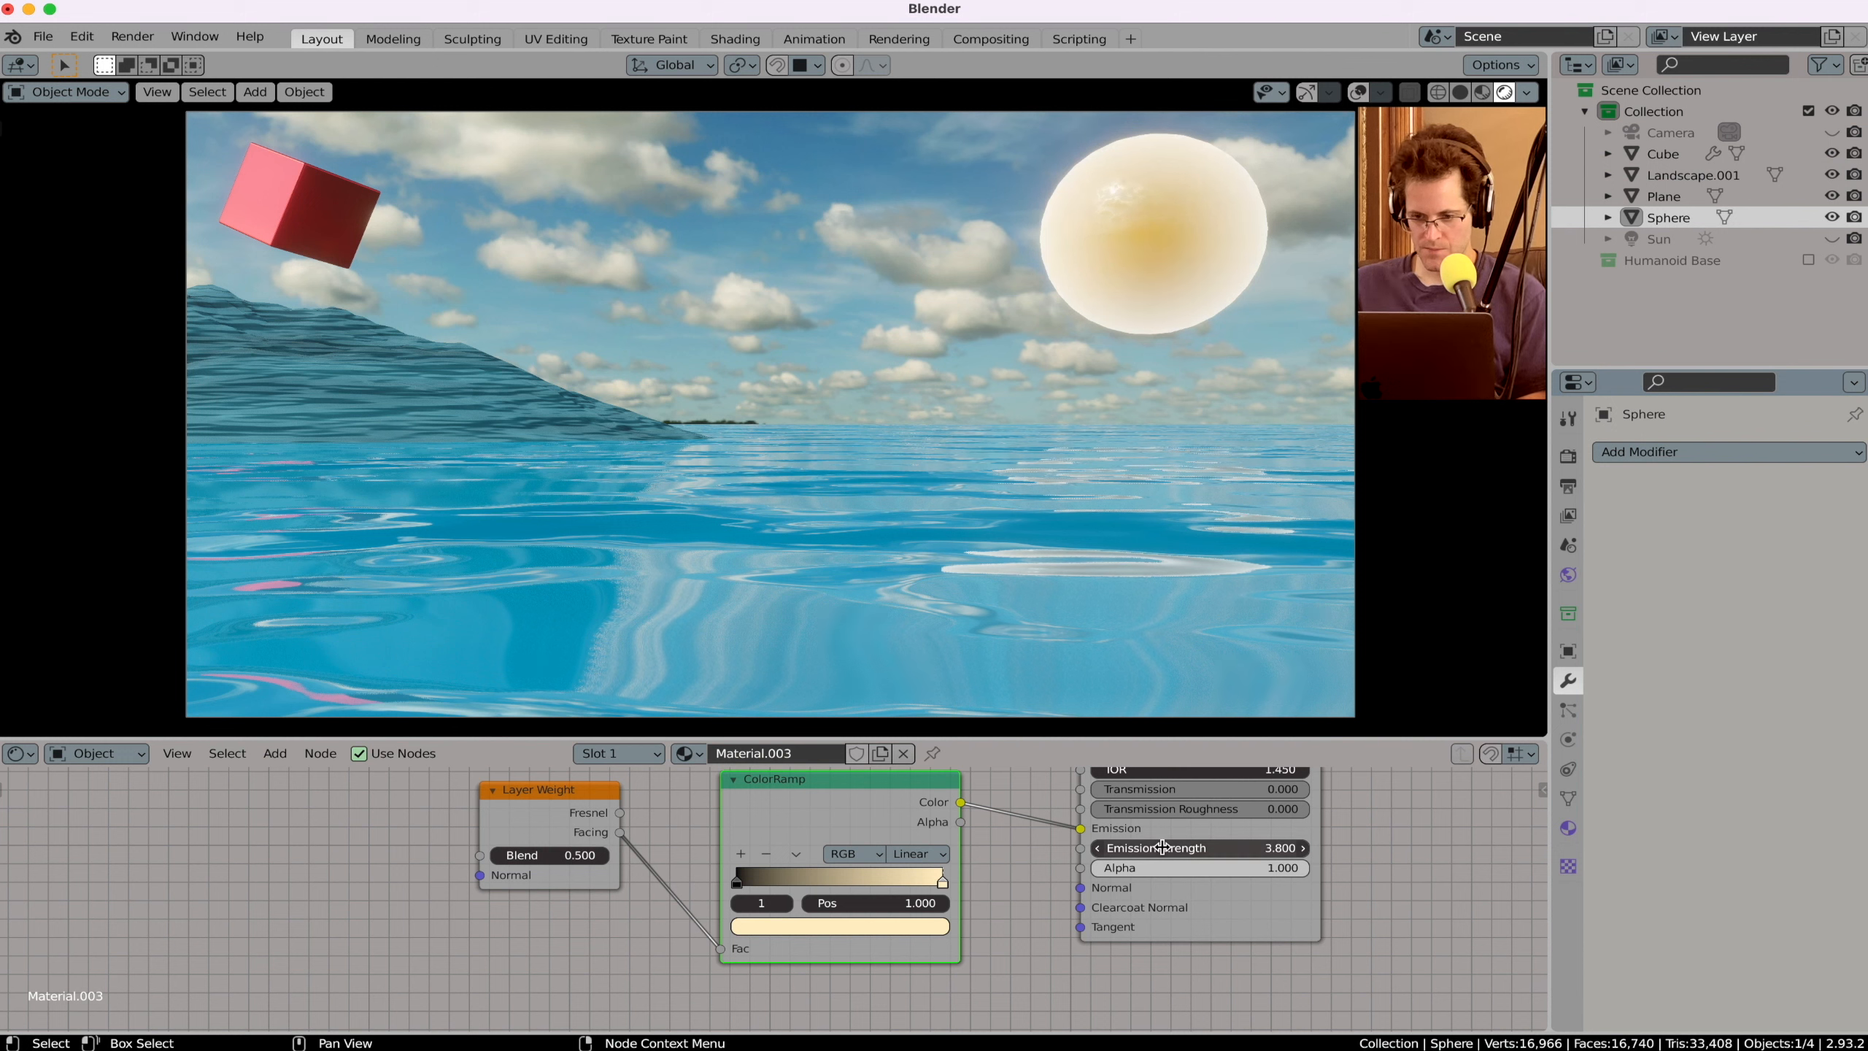
{"action": "left_click", "coordinate": [916, 926]}
{"action": "left_click_drag", "start_coordinate": [807, 755], "coordinate": [780, 756]}
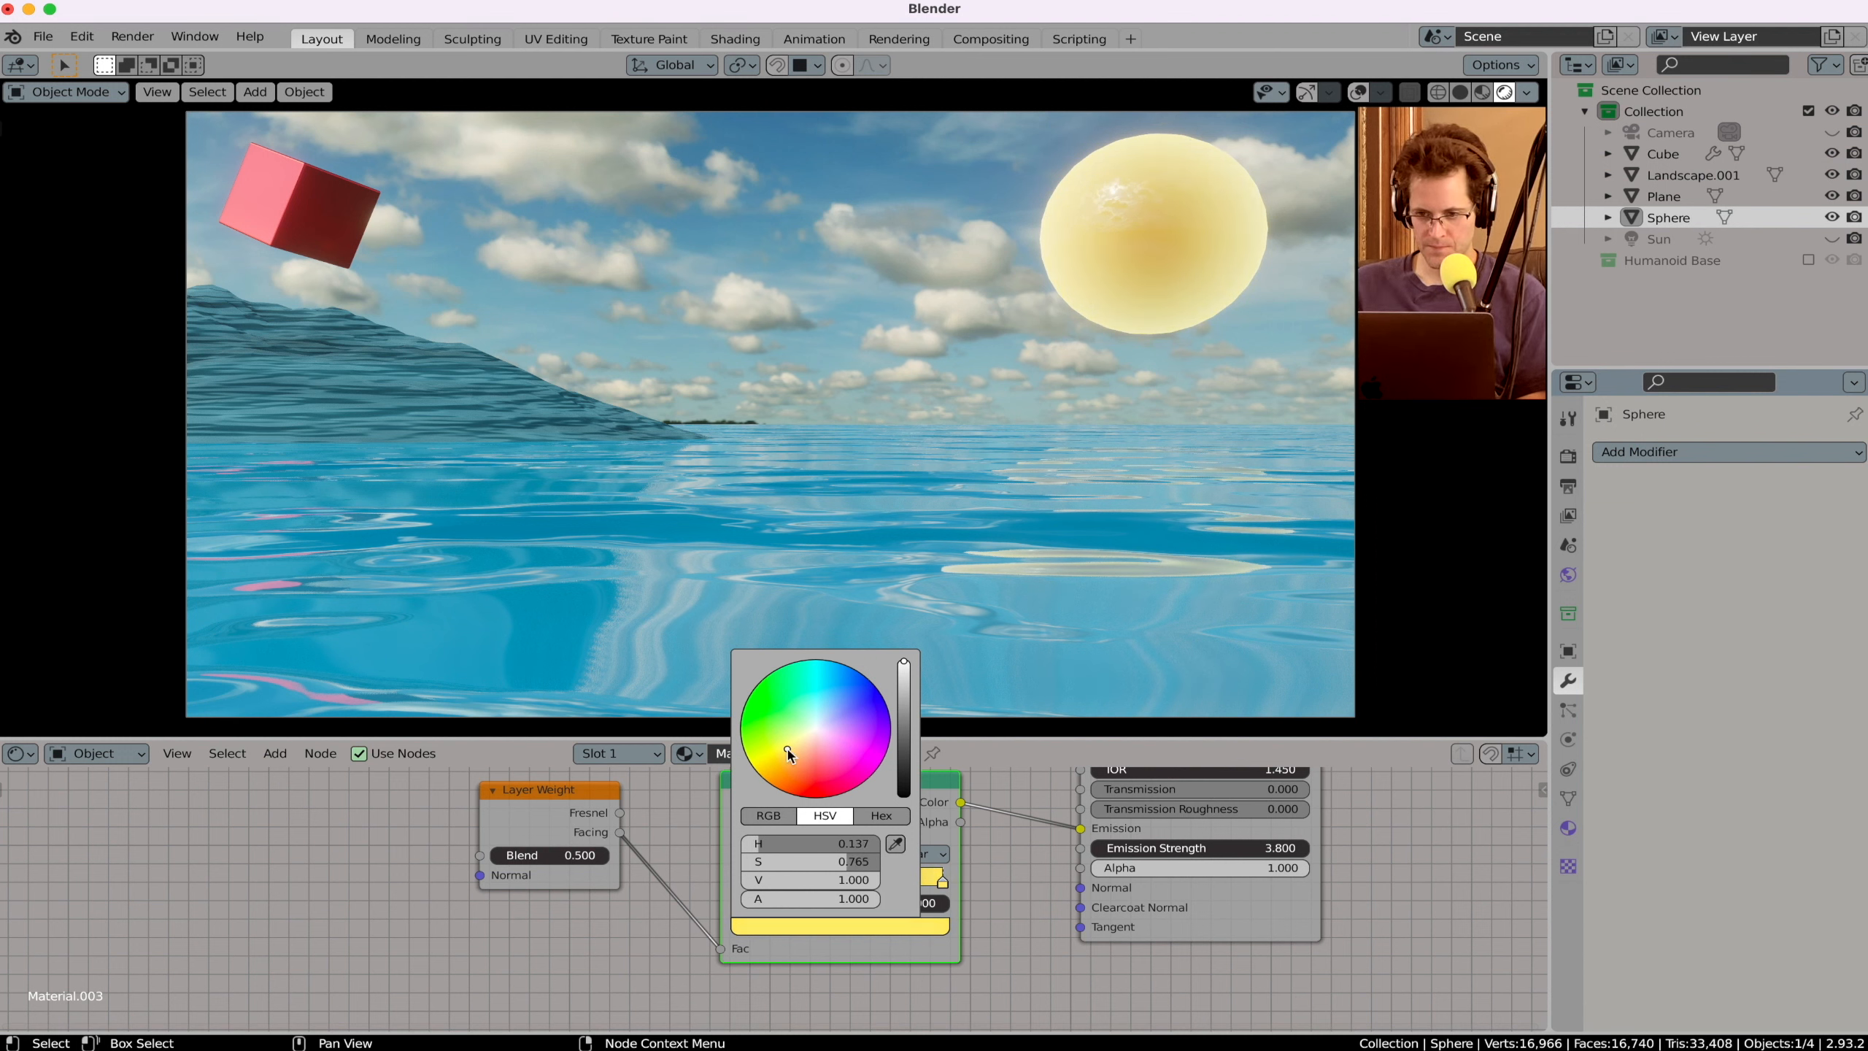
Step: Select the landscape and set its Noise Texture detail to 16
{"action": "left_click", "coordinate": [532, 389]}
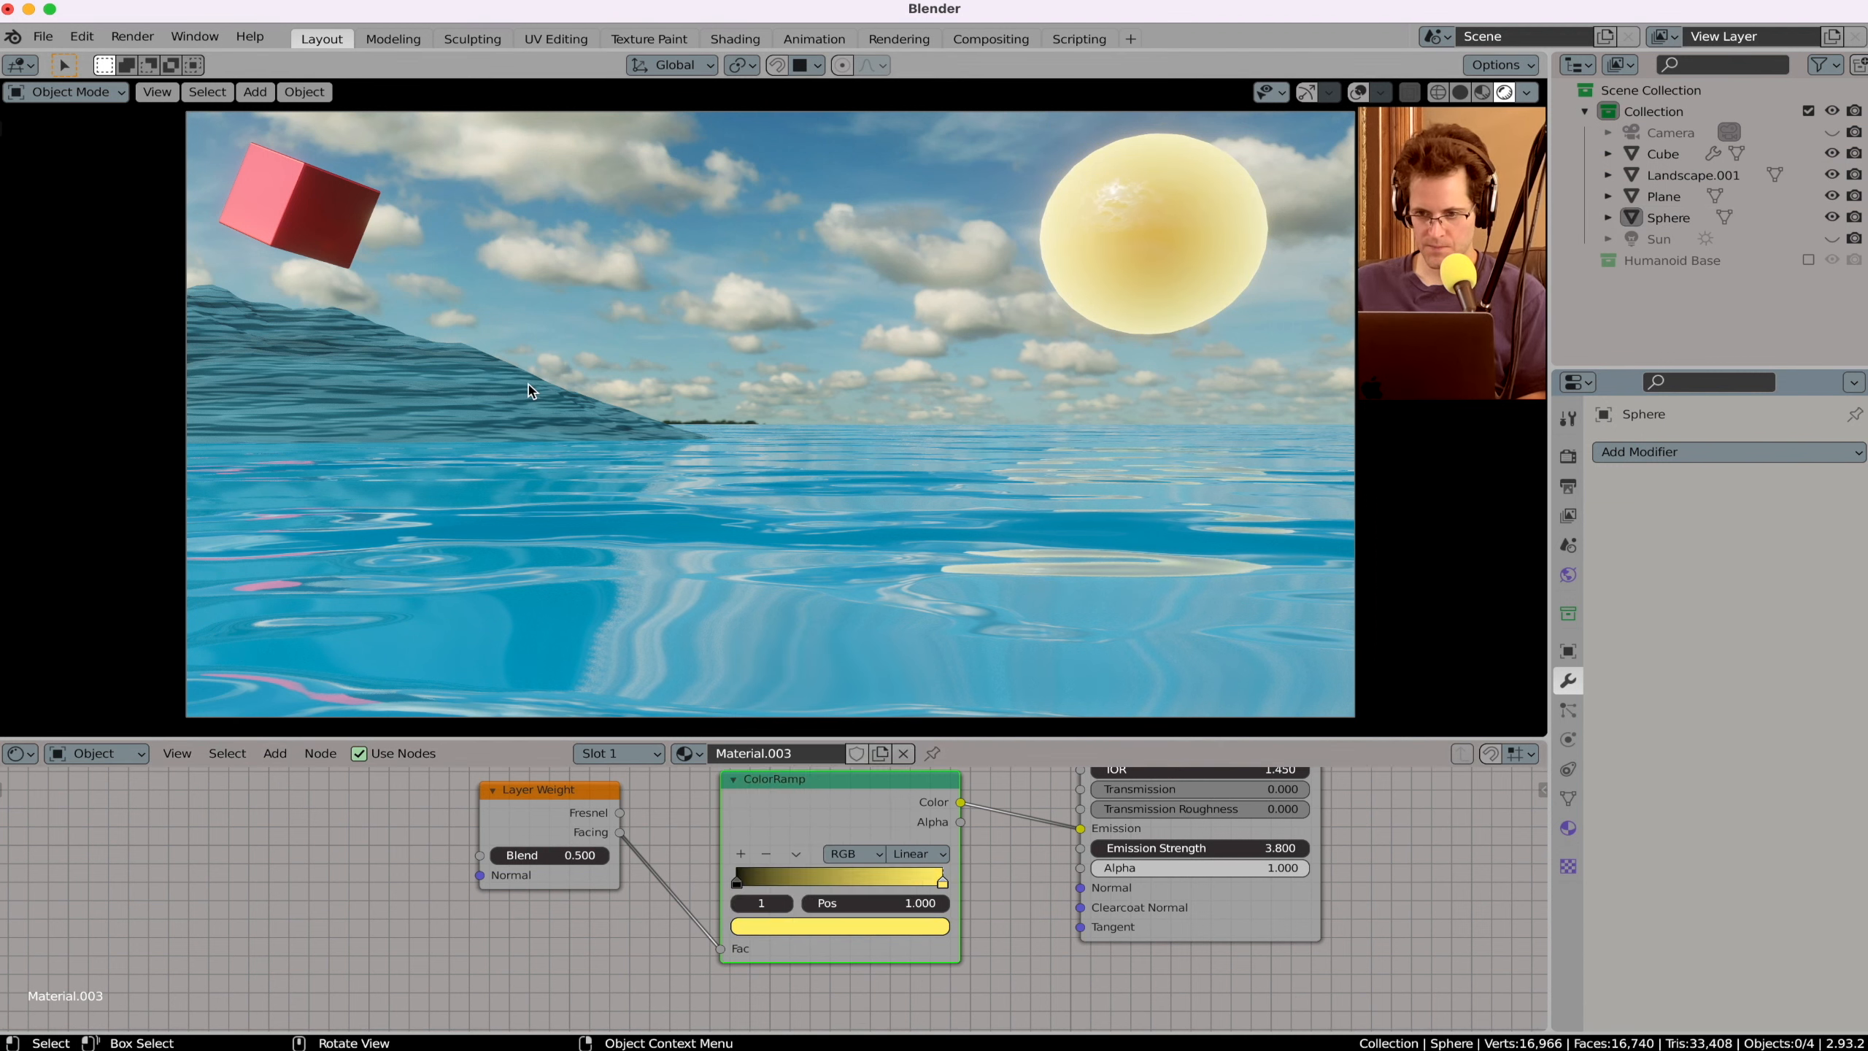
{"action": "left_click", "coordinate": [532, 390]}
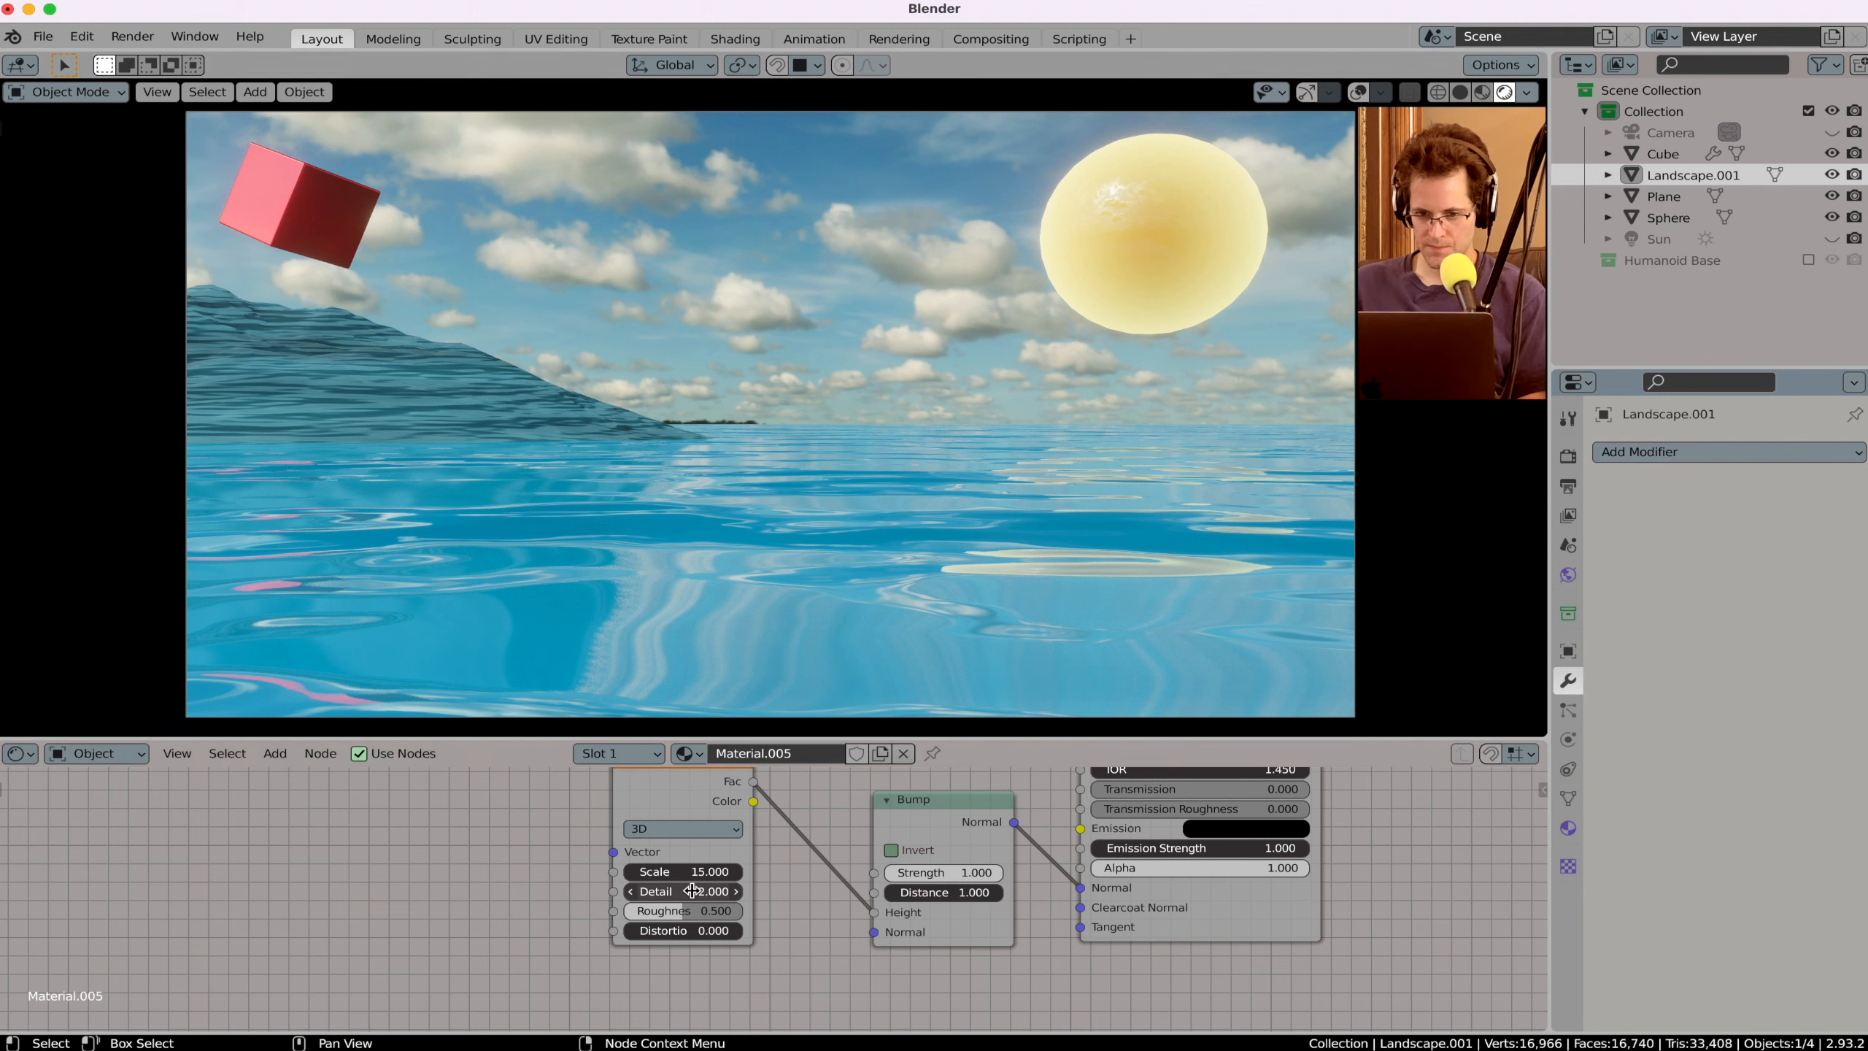
{"action": "left_click_drag", "start_coordinate": [692, 891], "coordinate": [736, 891]}
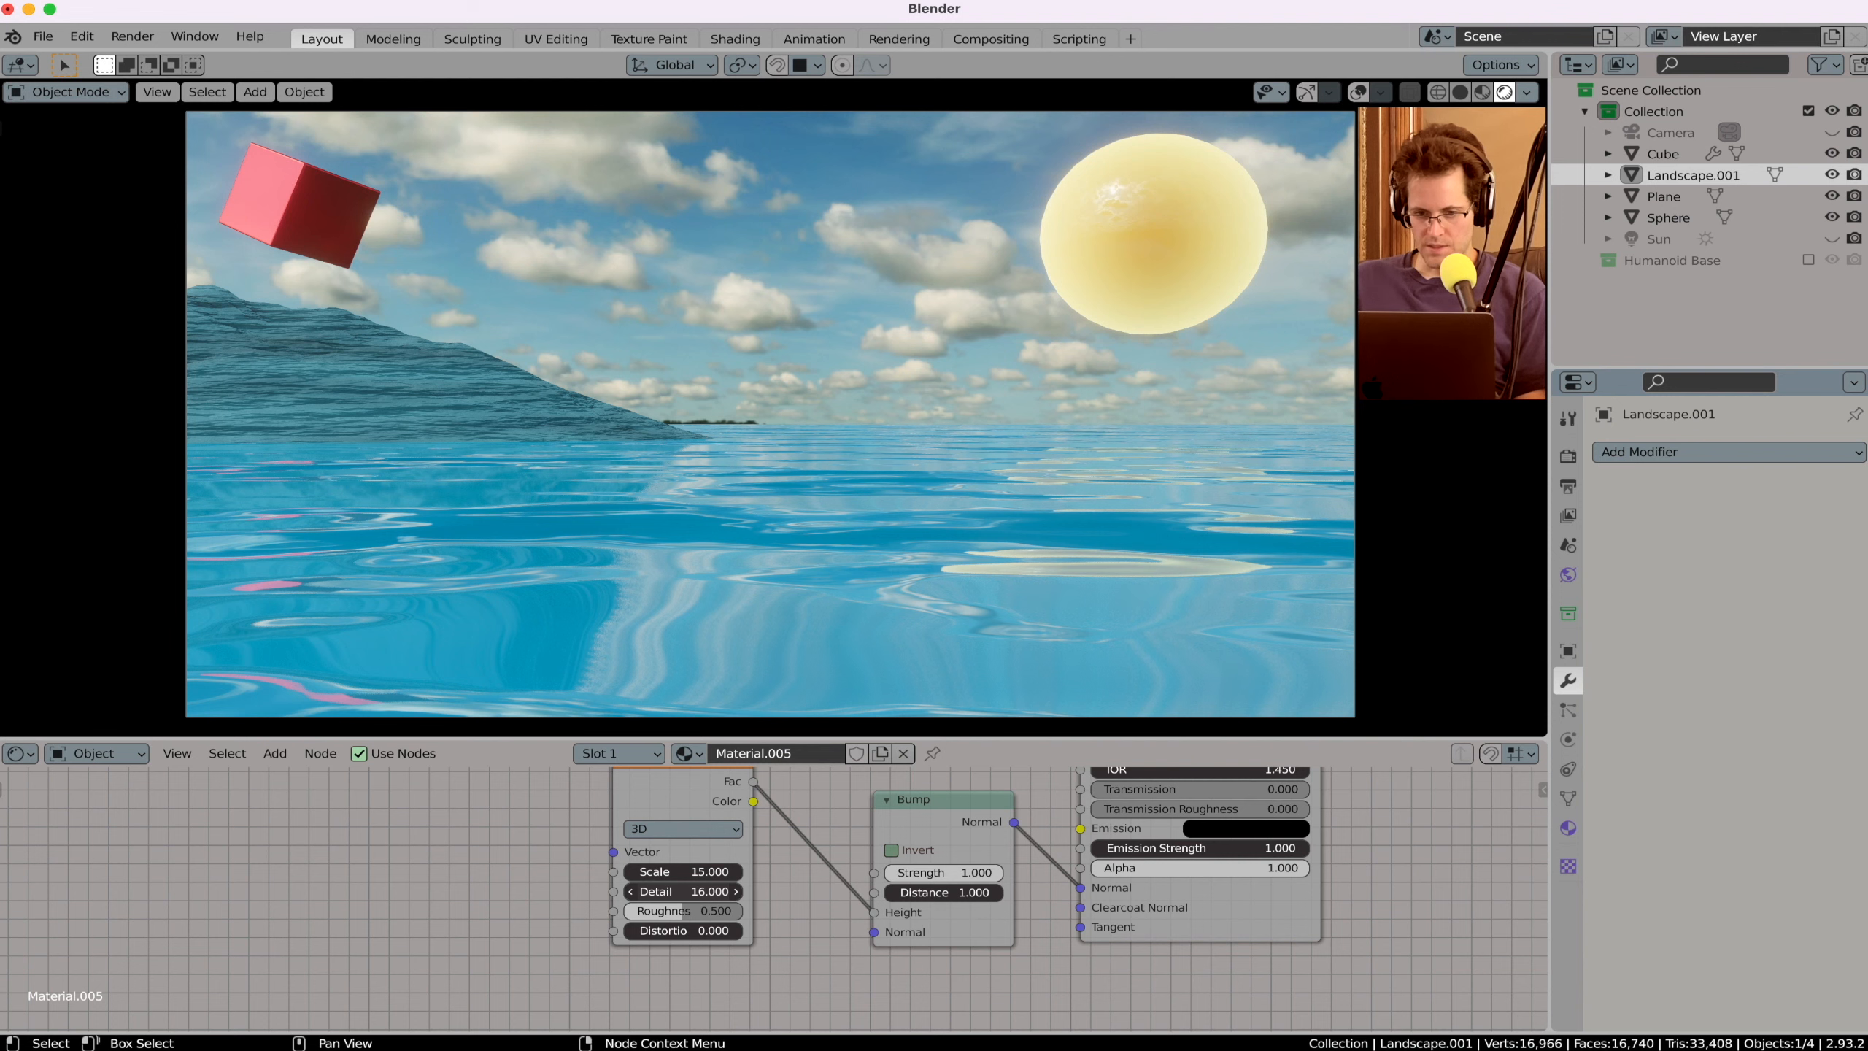
{"action": "scroll", "coordinate": [584, 889], "scroll_direction": "up", "scroll_amount": 3}
{"action": "scroll", "coordinate": [584, 889], "scroll_direction": "right", "scroll_amount": 3}
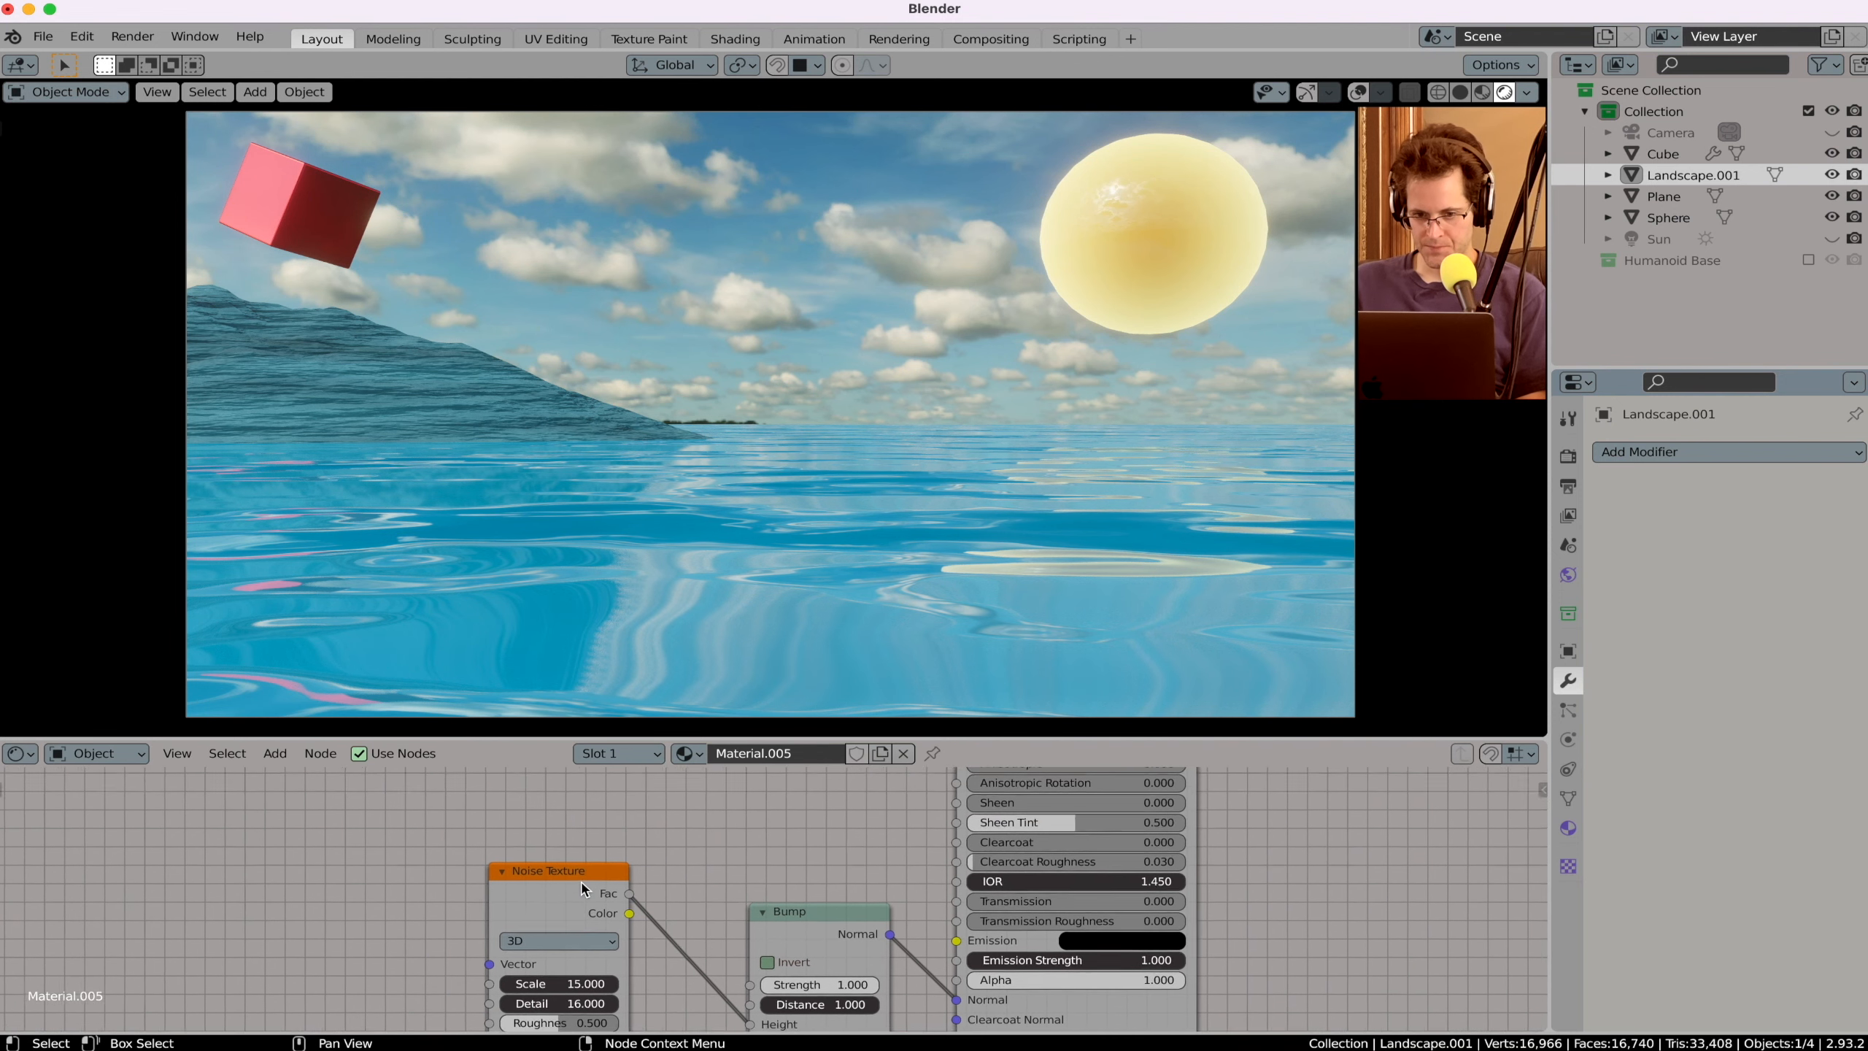
{"action": "scroll", "coordinate": [581, 889], "scroll_direction": "up", "scroll_amount": 1}
{"action": "scroll", "coordinate": [580, 888], "scroll_direction": "right", "scroll_amount": 1}
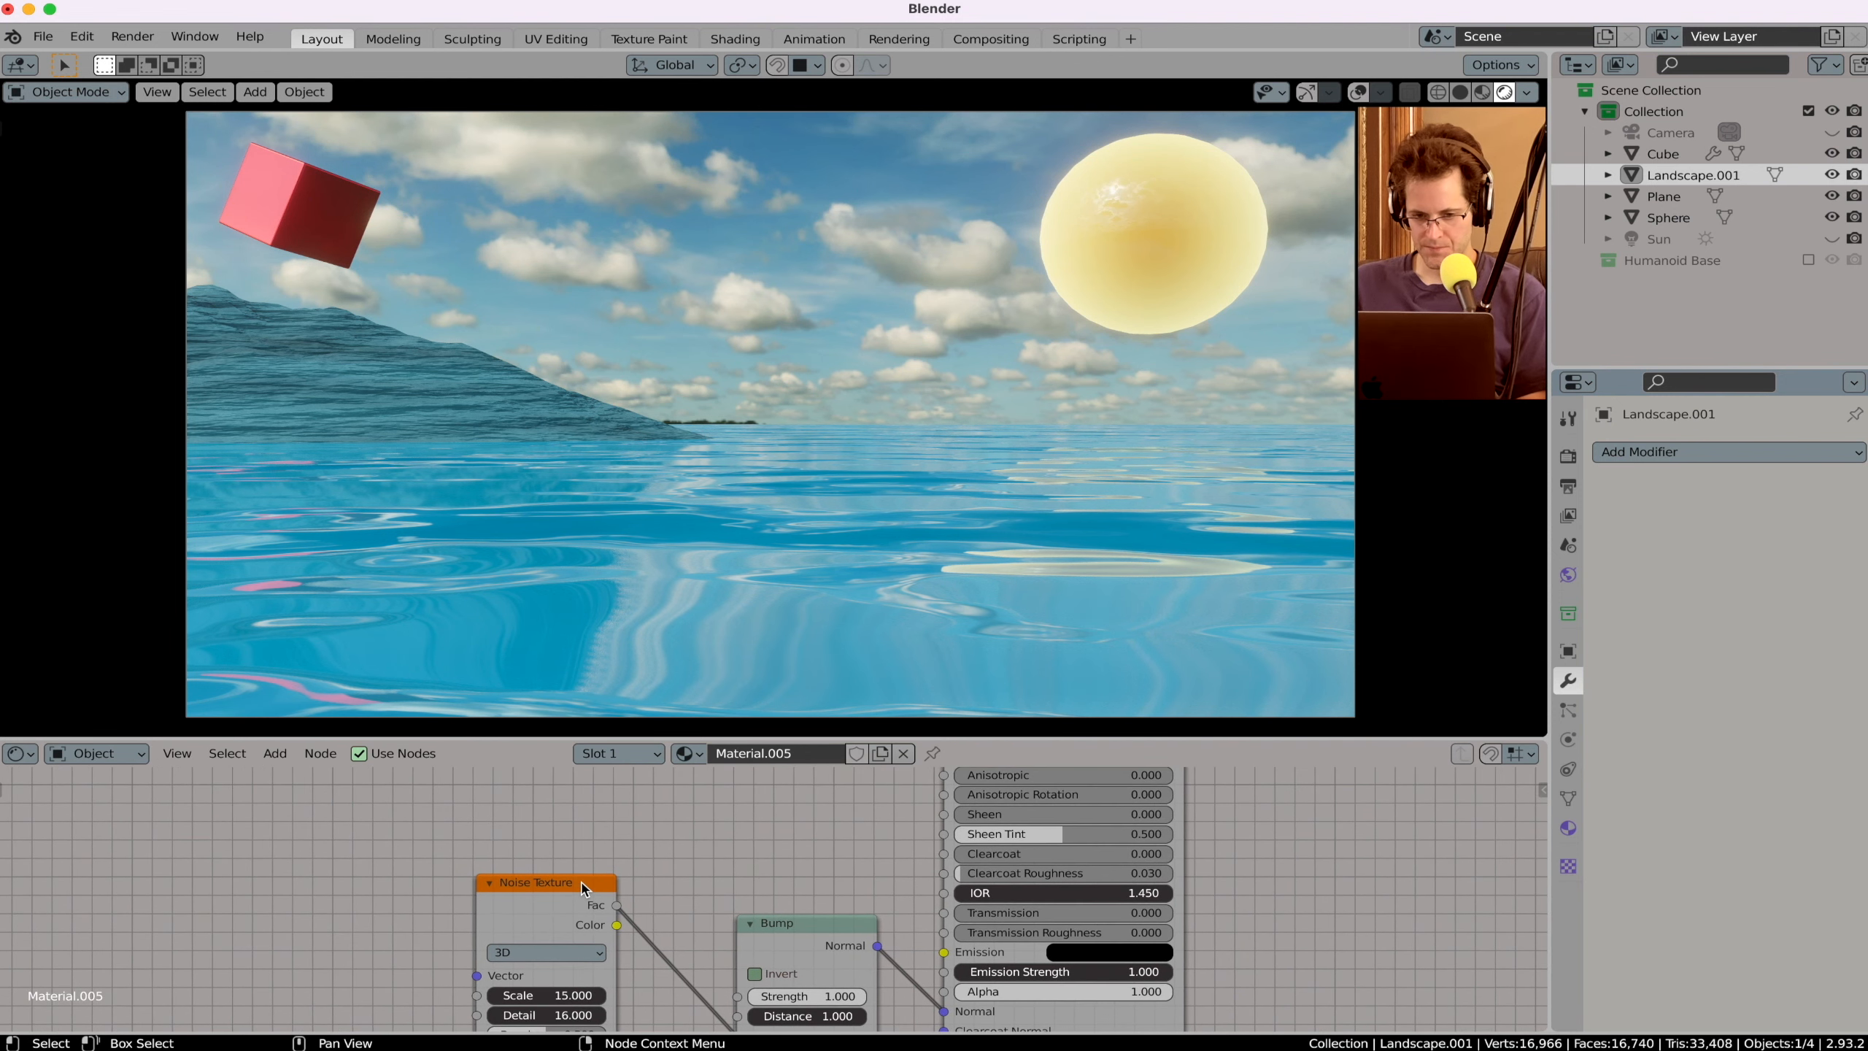
Step: Switch to Ableton Live and set the Utility device's output gain to -24.6 dB
{"action": "mouse_move", "coordinate": [6, 717]}
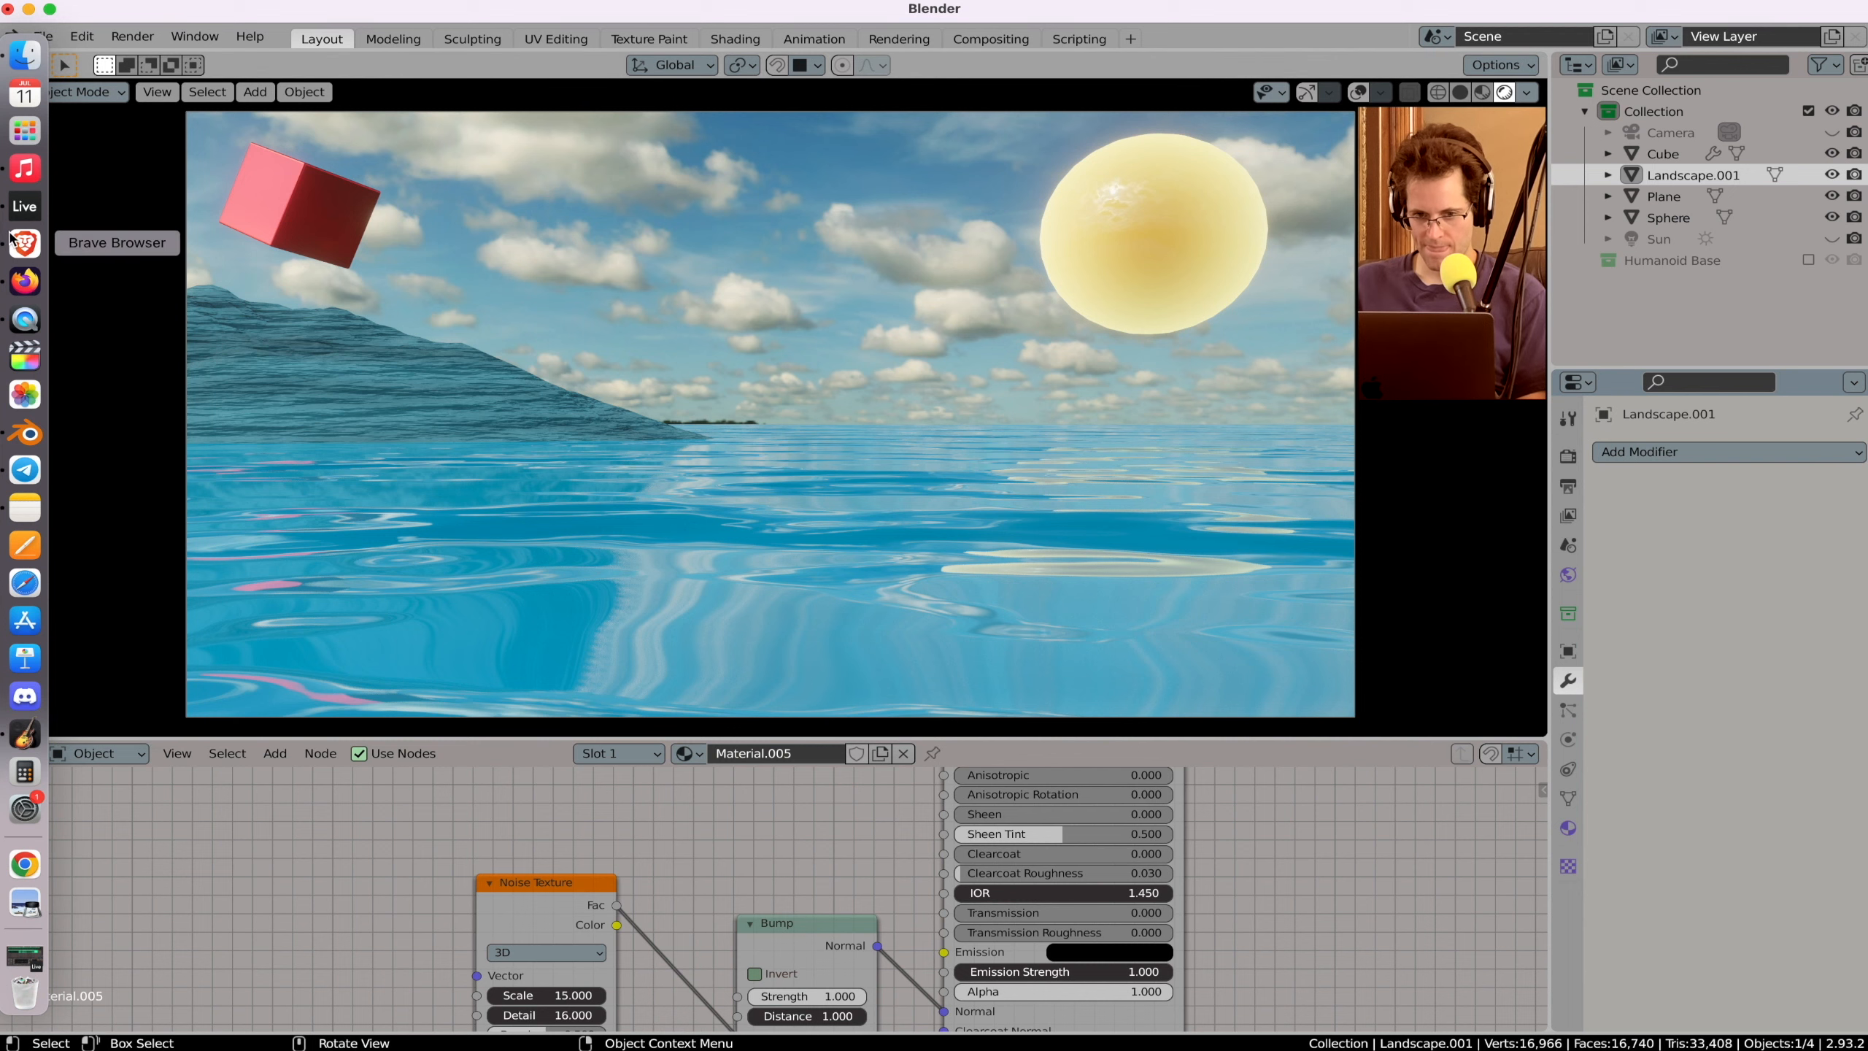
{"action": "left_click", "coordinate": [24, 206]}
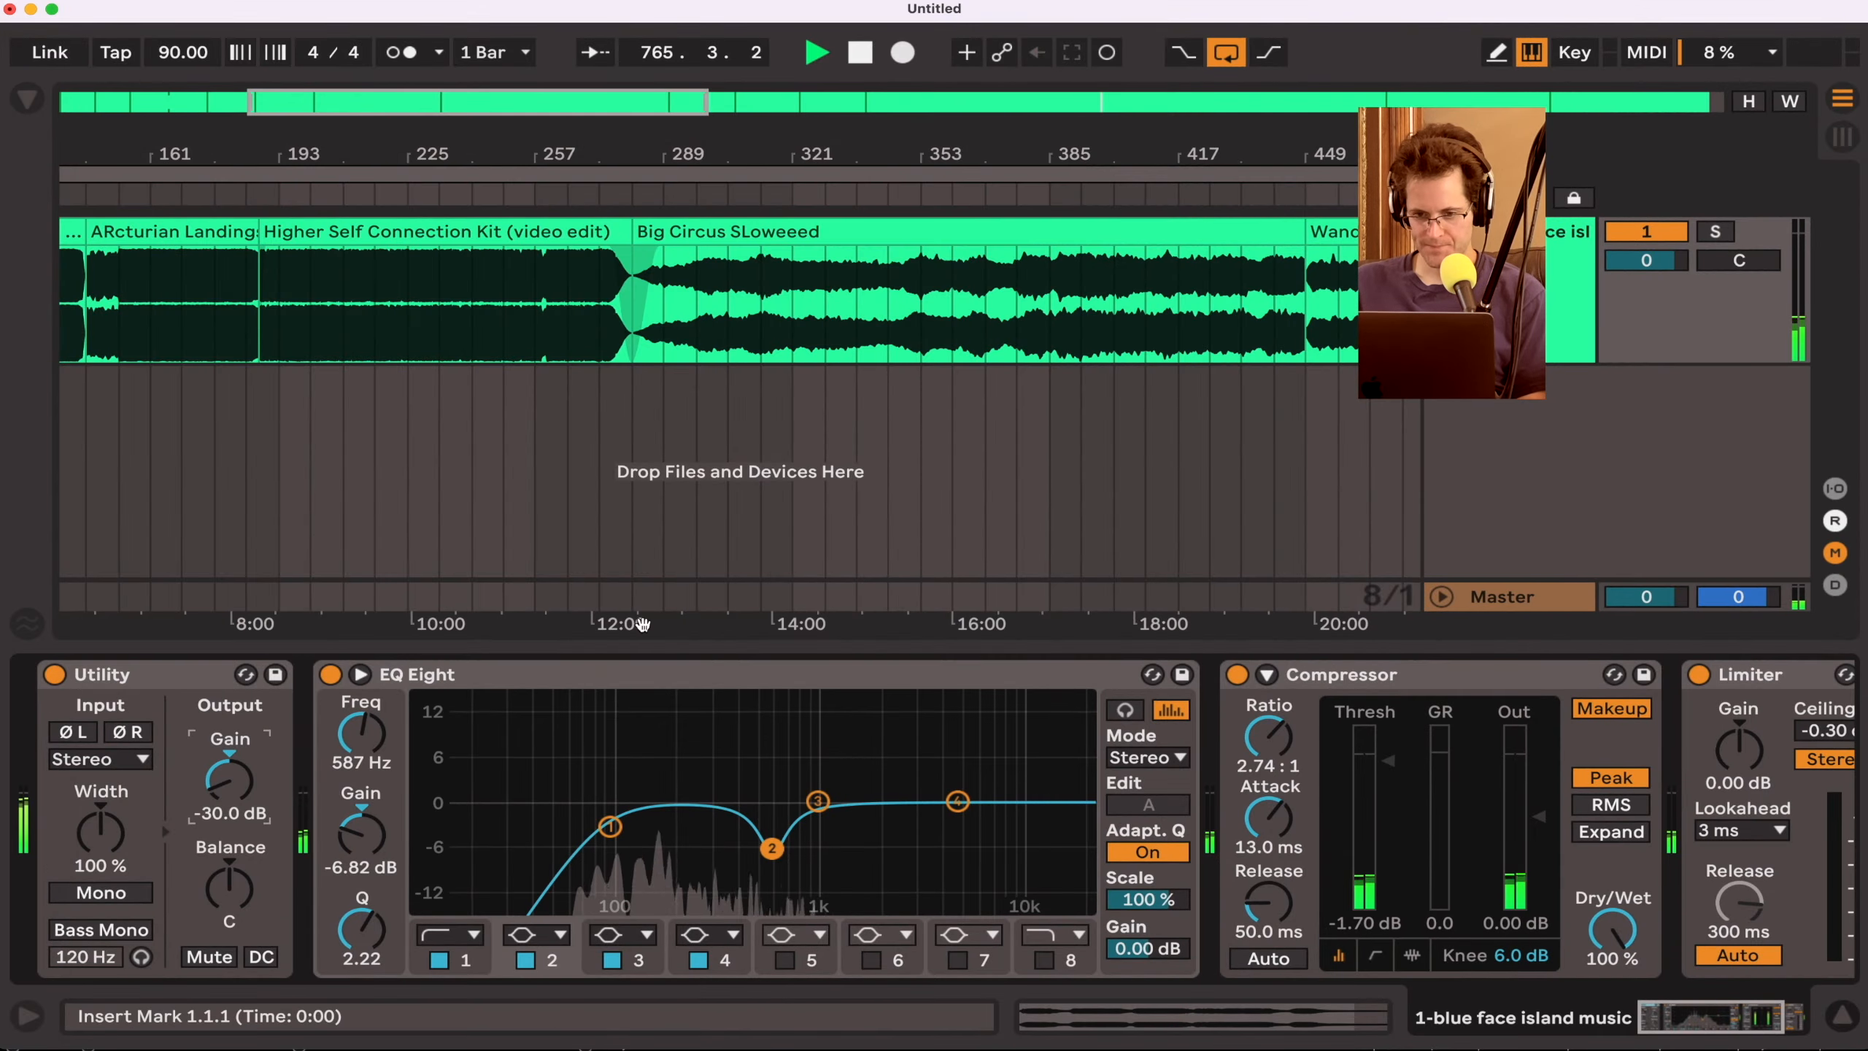
{"action": "left_click_drag", "start_coordinate": [221, 797], "coordinate": [221, 772]}
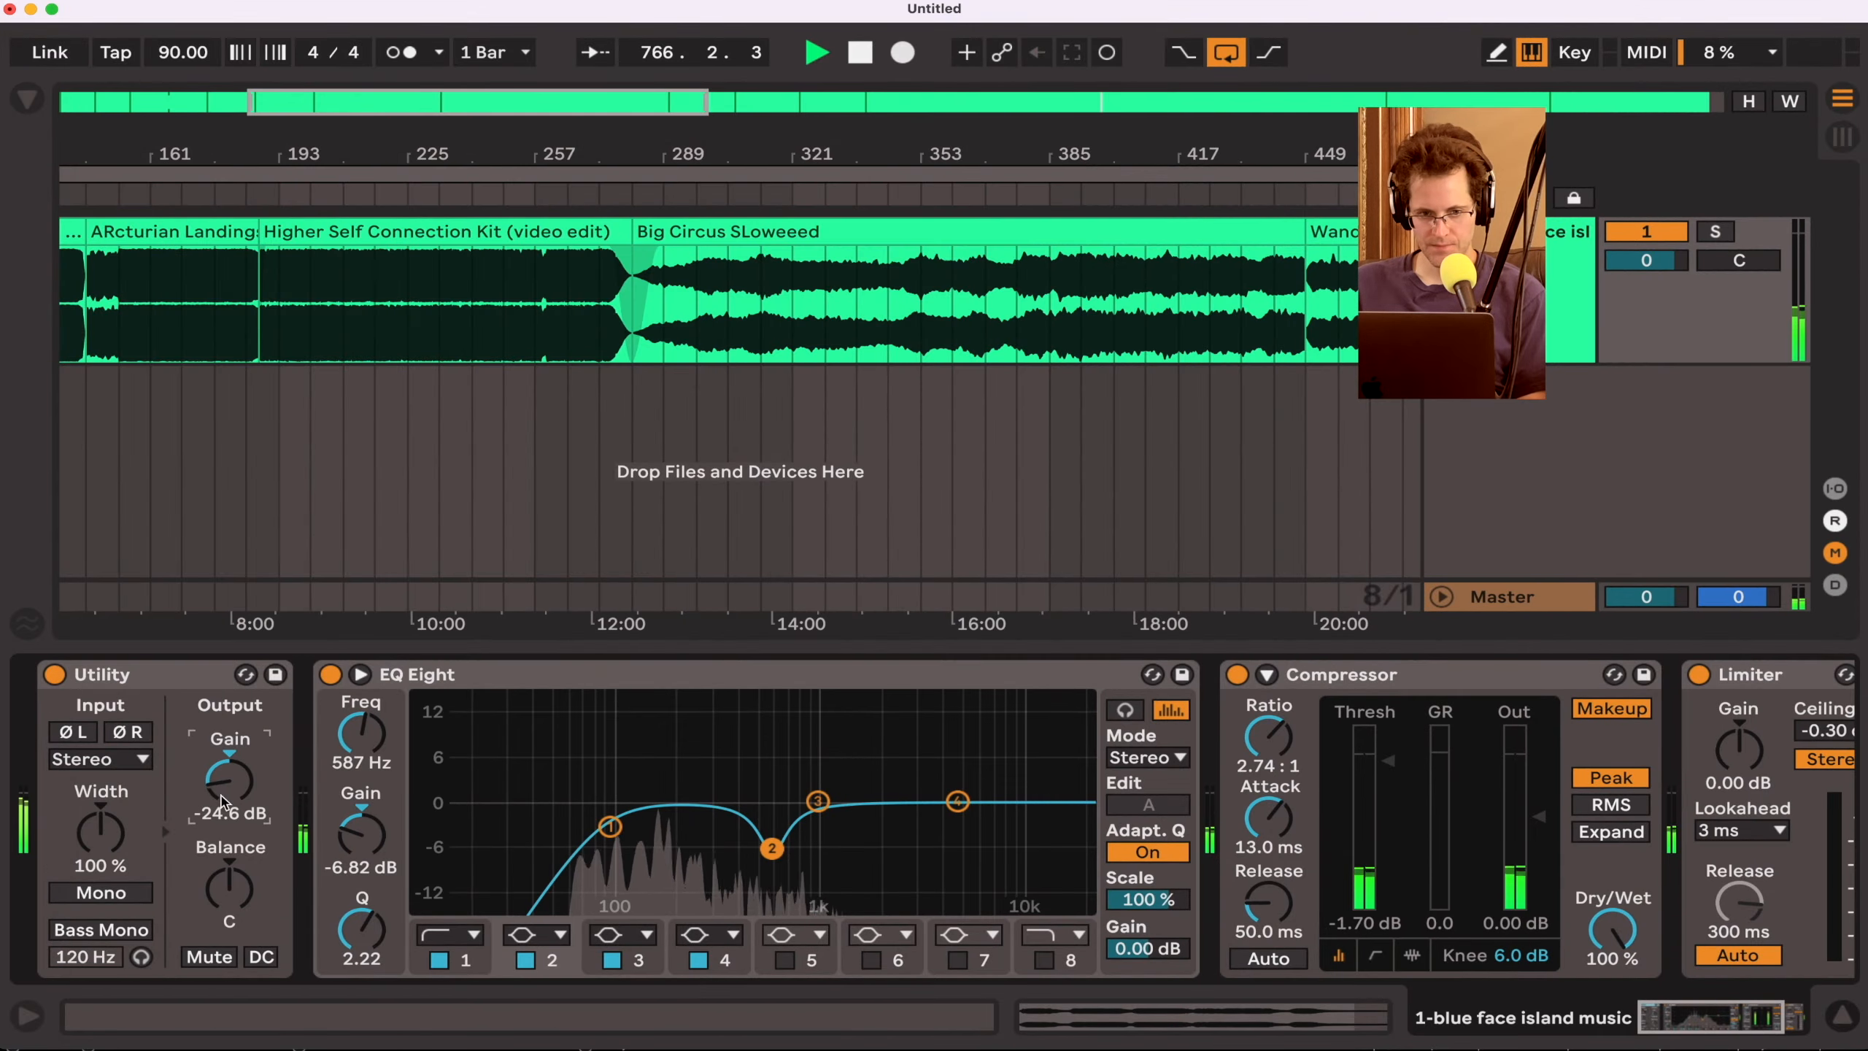
Step: Switch back to Blender and show the World shader nodes around the sunflowers_4k.hdr texture
{"action": "mouse_move", "coordinate": [3, 284]}
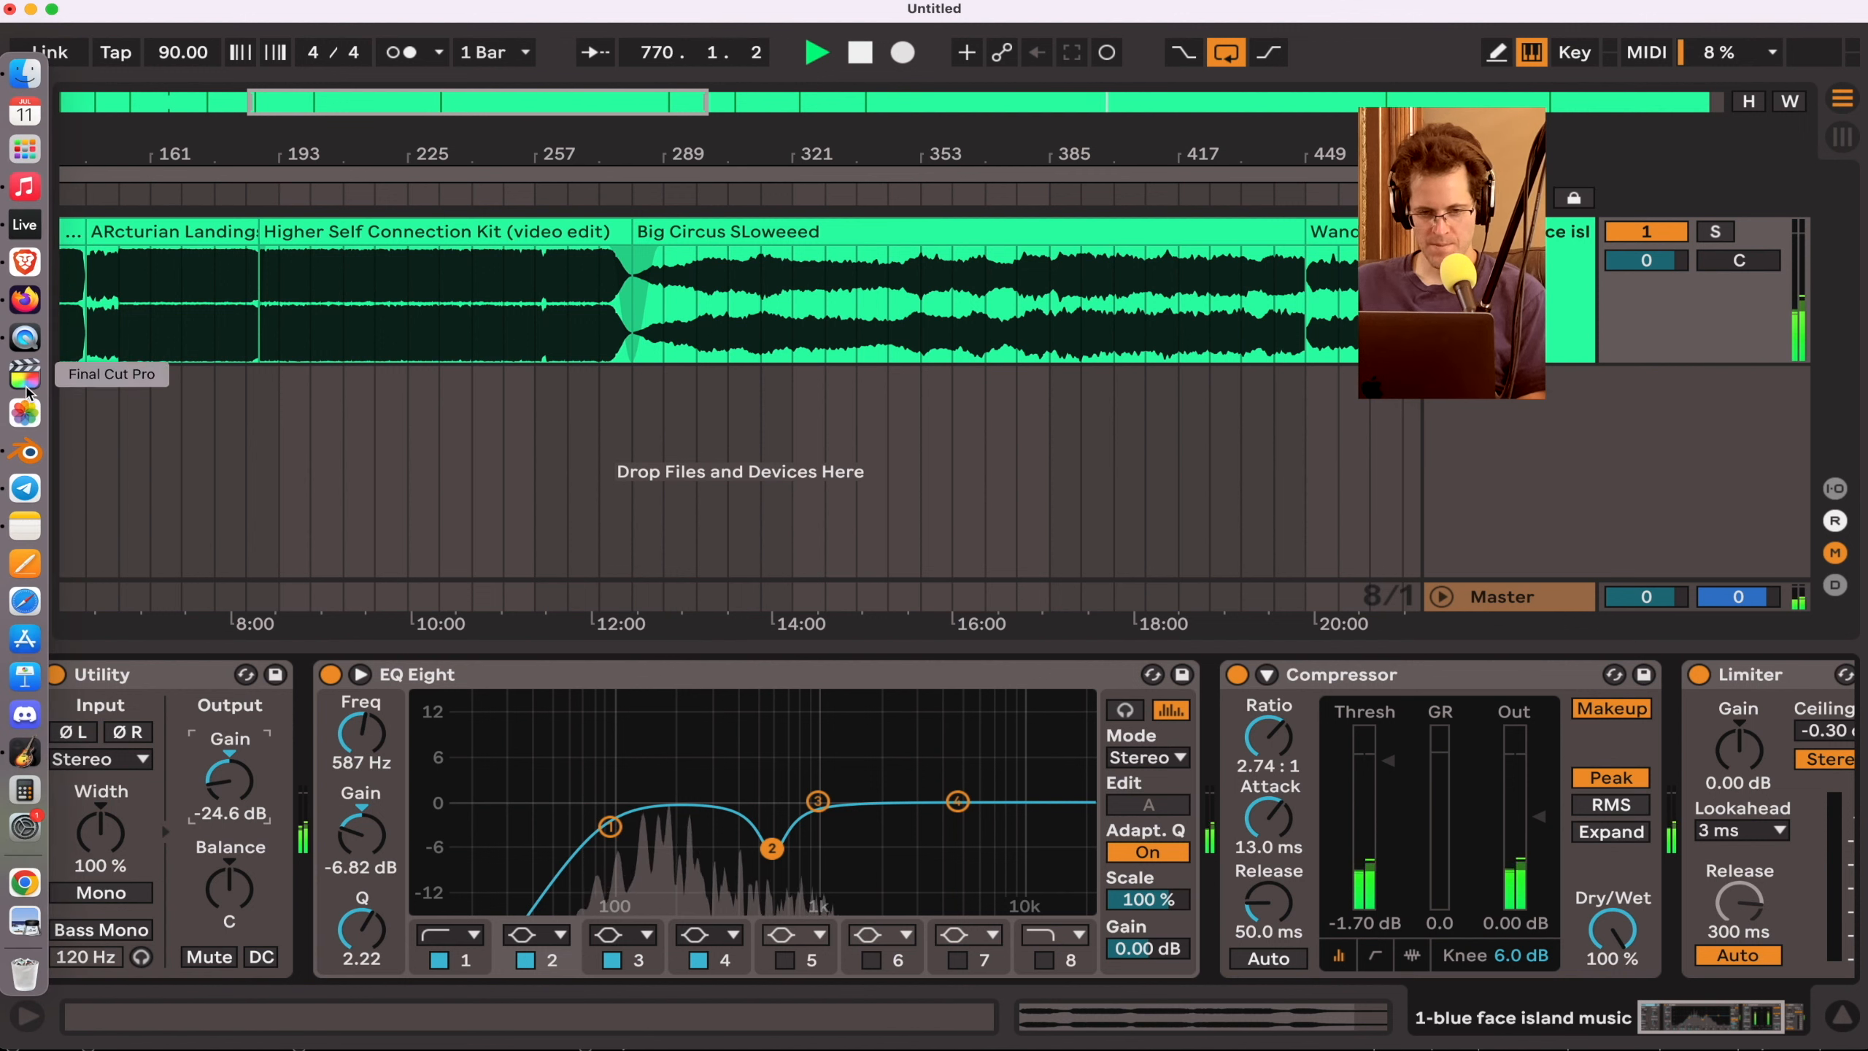
{"action": "left_click", "coordinate": [28, 450]}
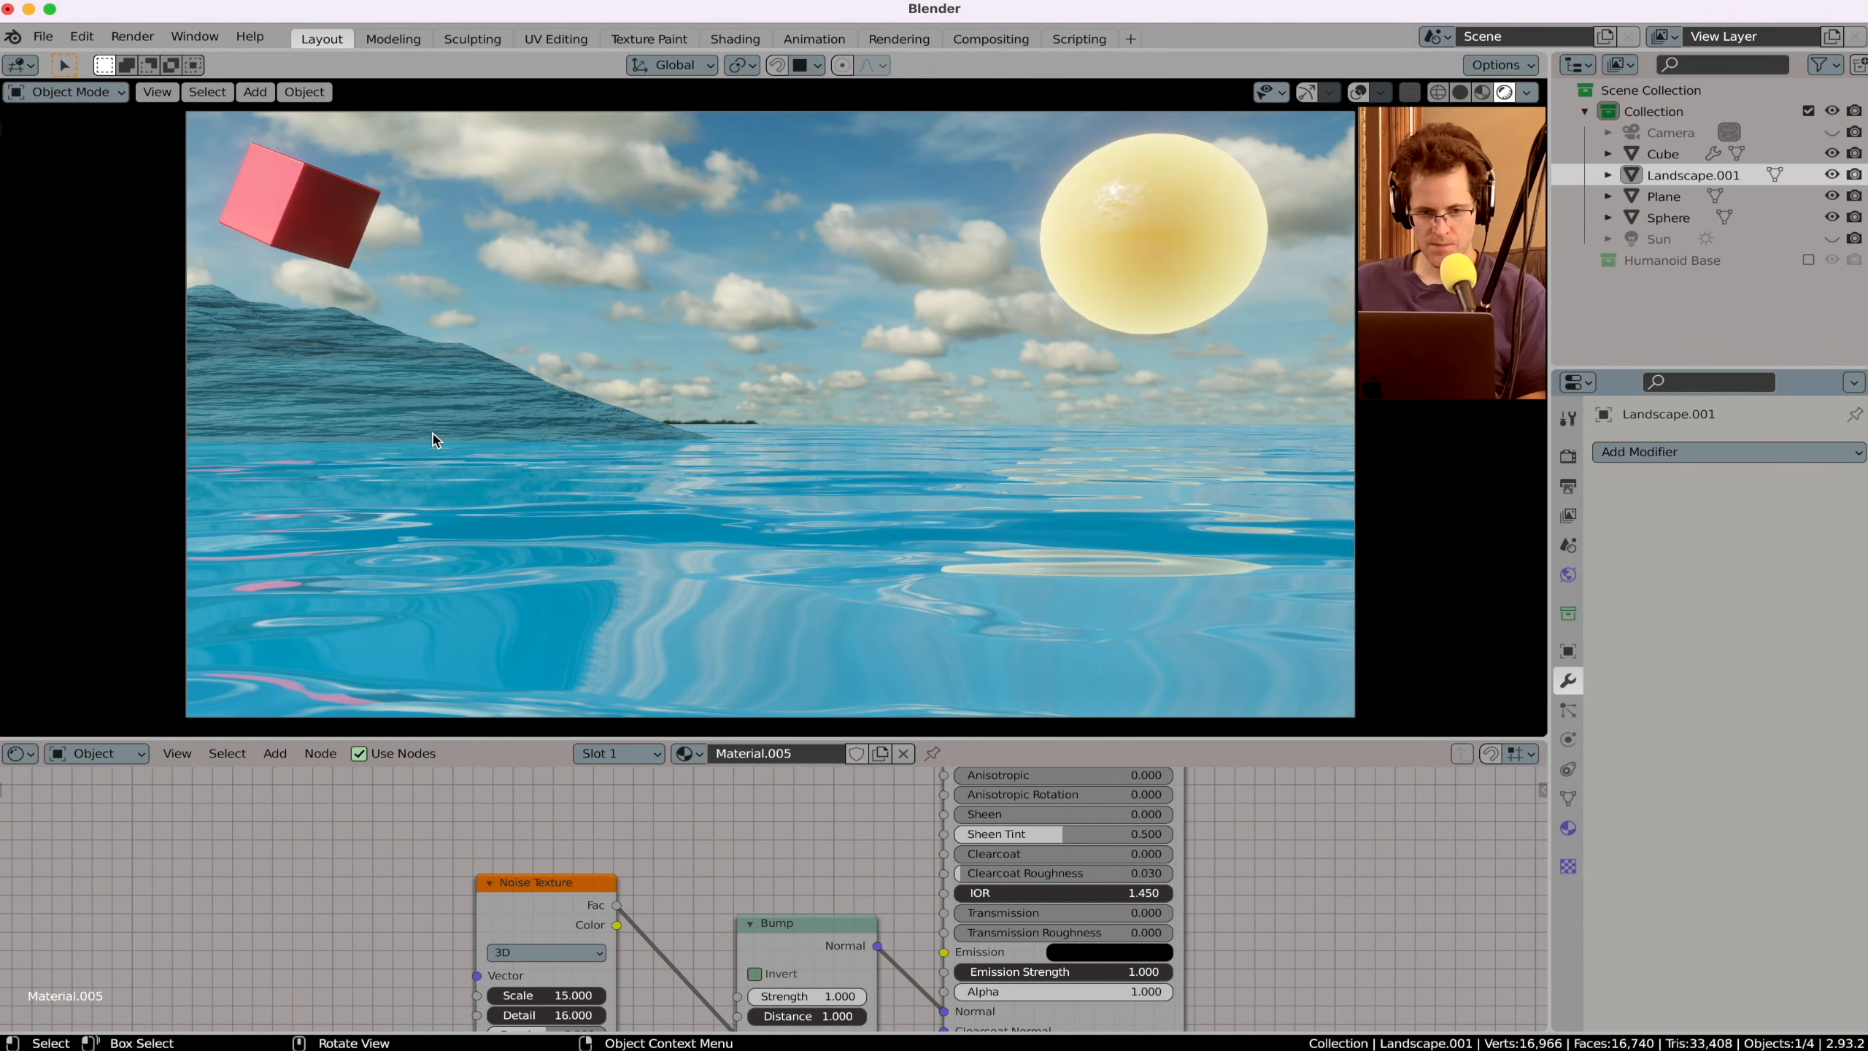
{"action": "left_click", "coordinate": [96, 753]}
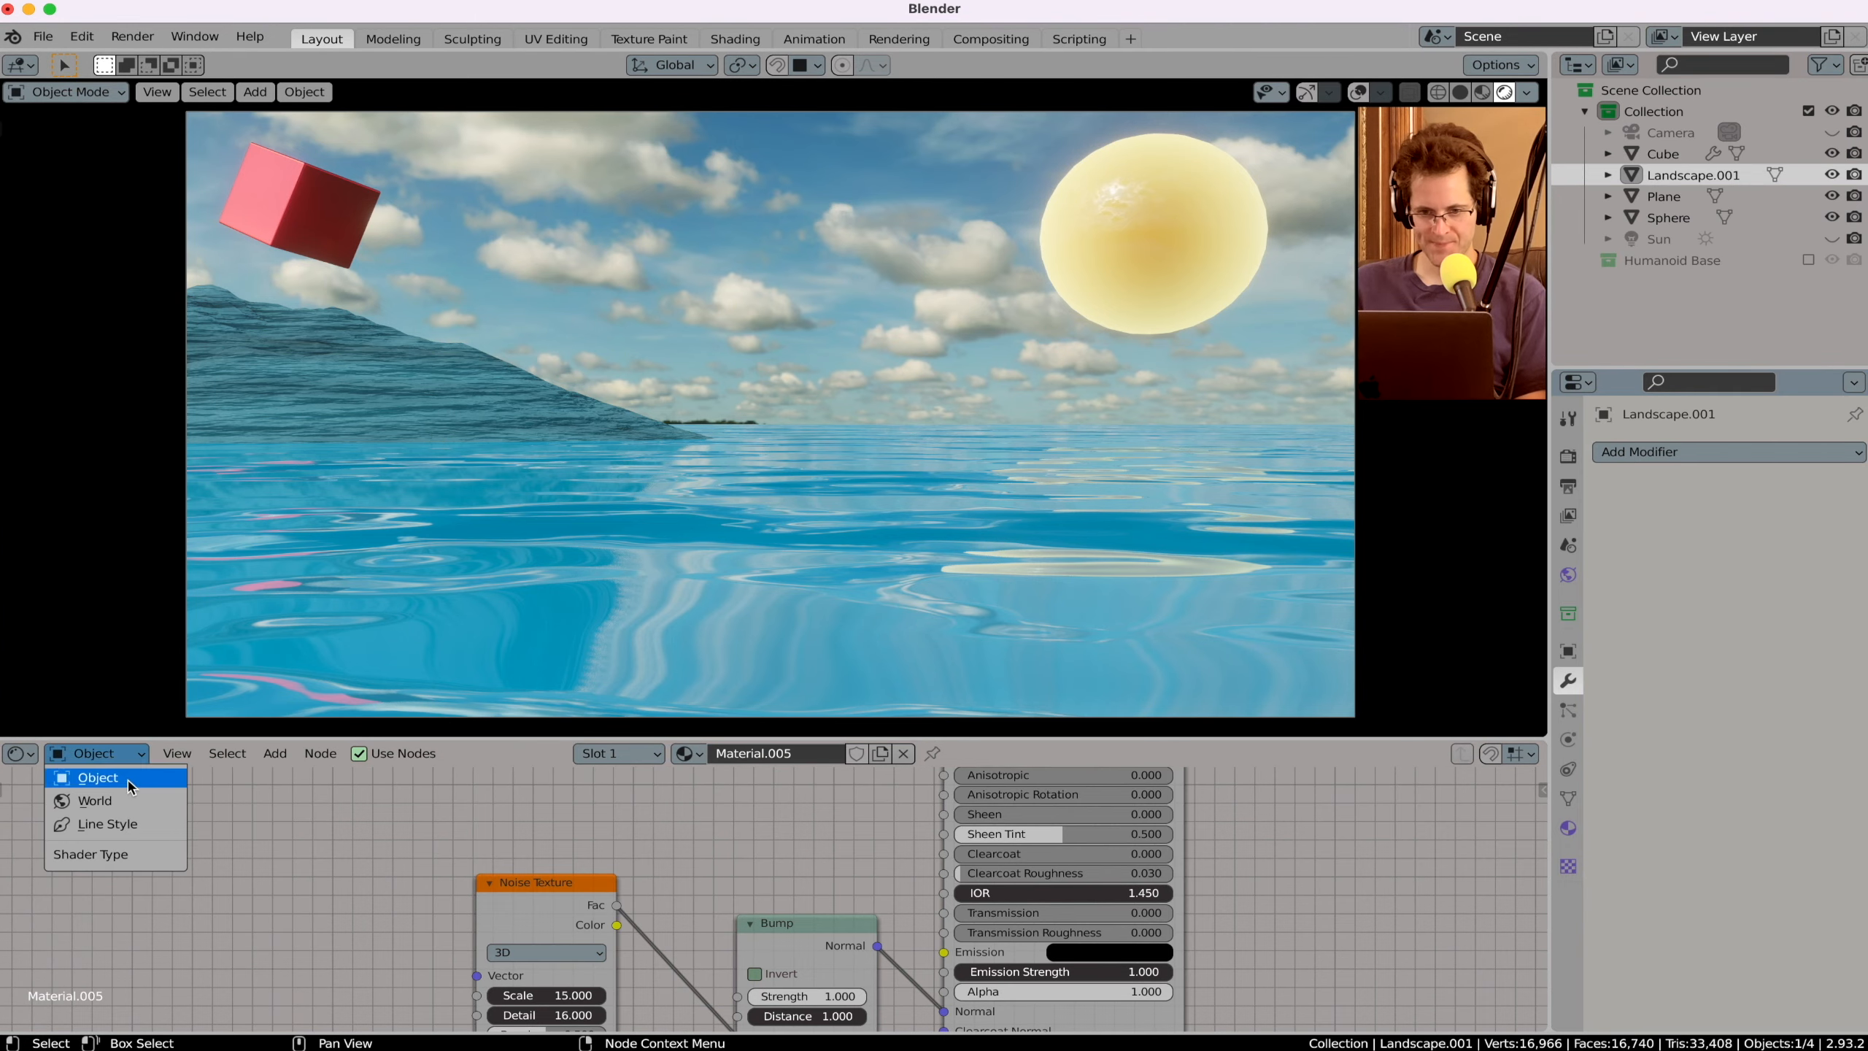
{"action": "left_click", "coordinate": [132, 802]}
{"action": "scroll", "coordinate": [807, 896], "scroll_direction": "up", "scroll_amount": 10}
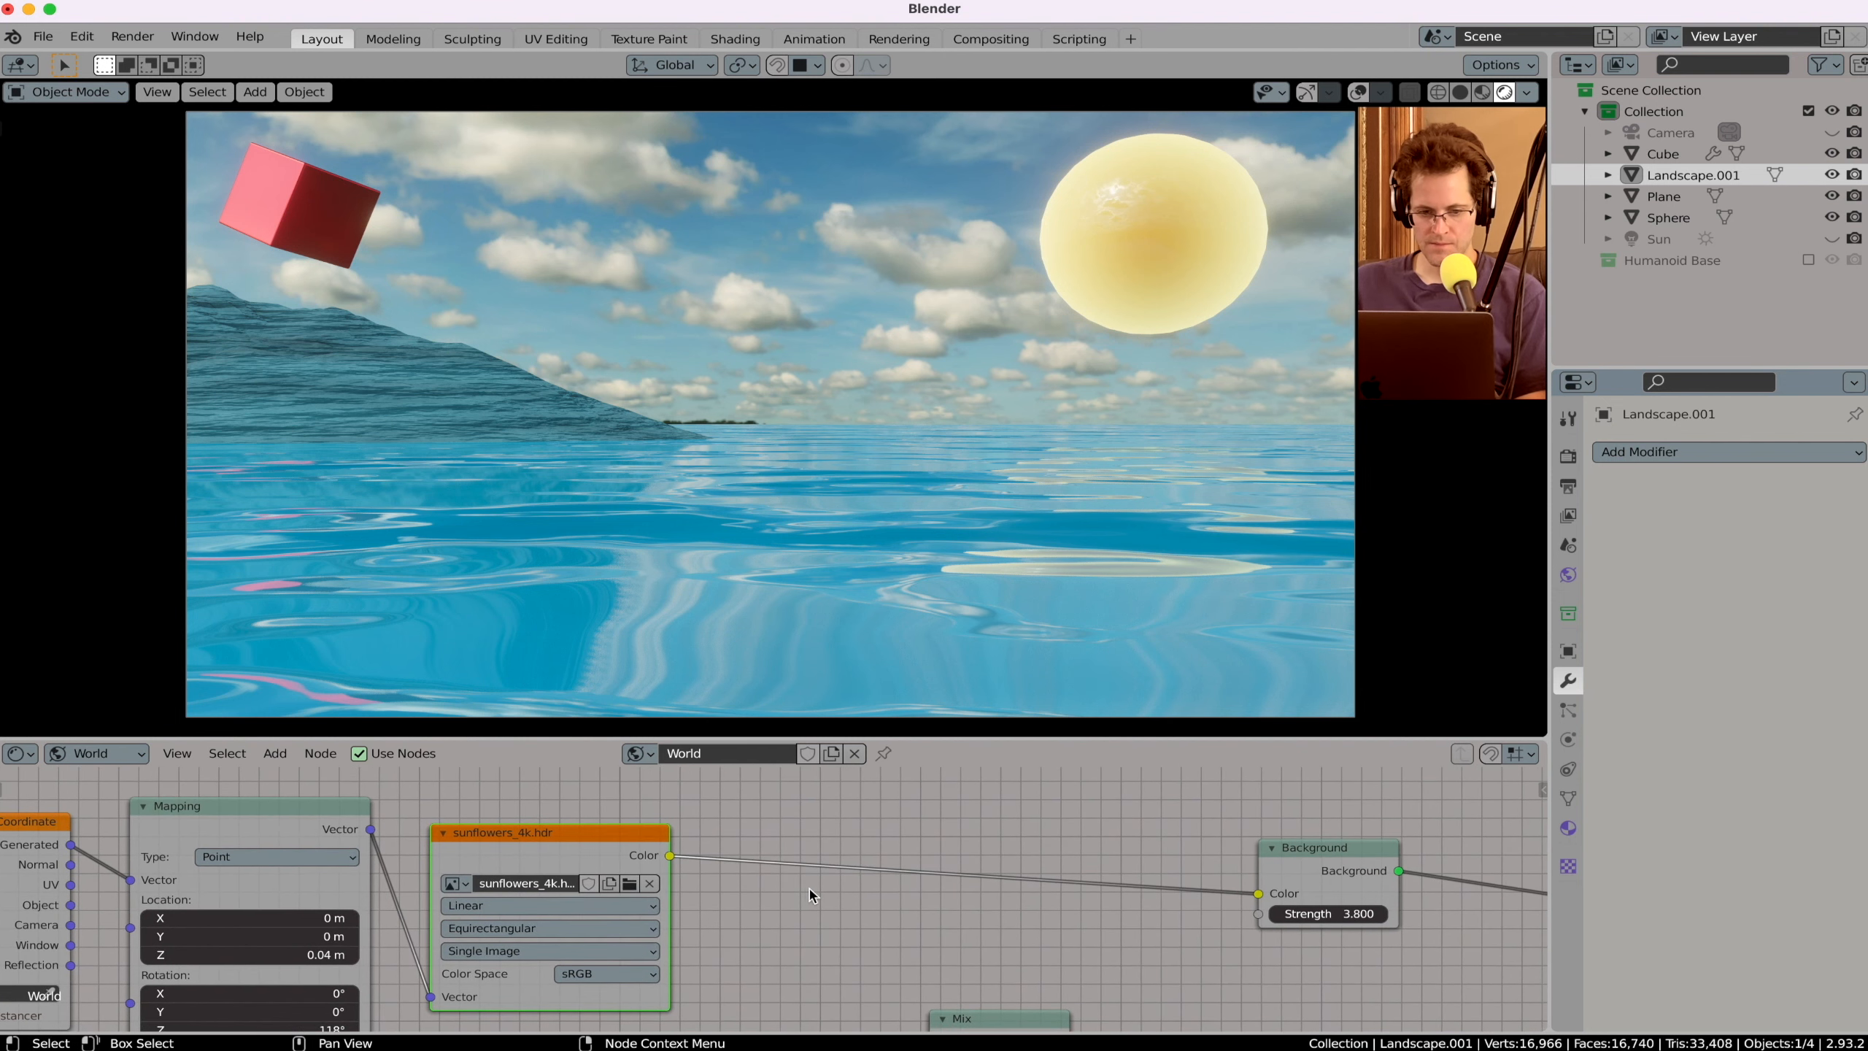
Step: Insert a Mix node between the sunflowers_4k.hdr texture and the Background node and set its Color2 to teal
{"action": "key", "text": "shift+a"}
{"action": "type", "text": "mix"}
{"action": "key", "text": "Return"}
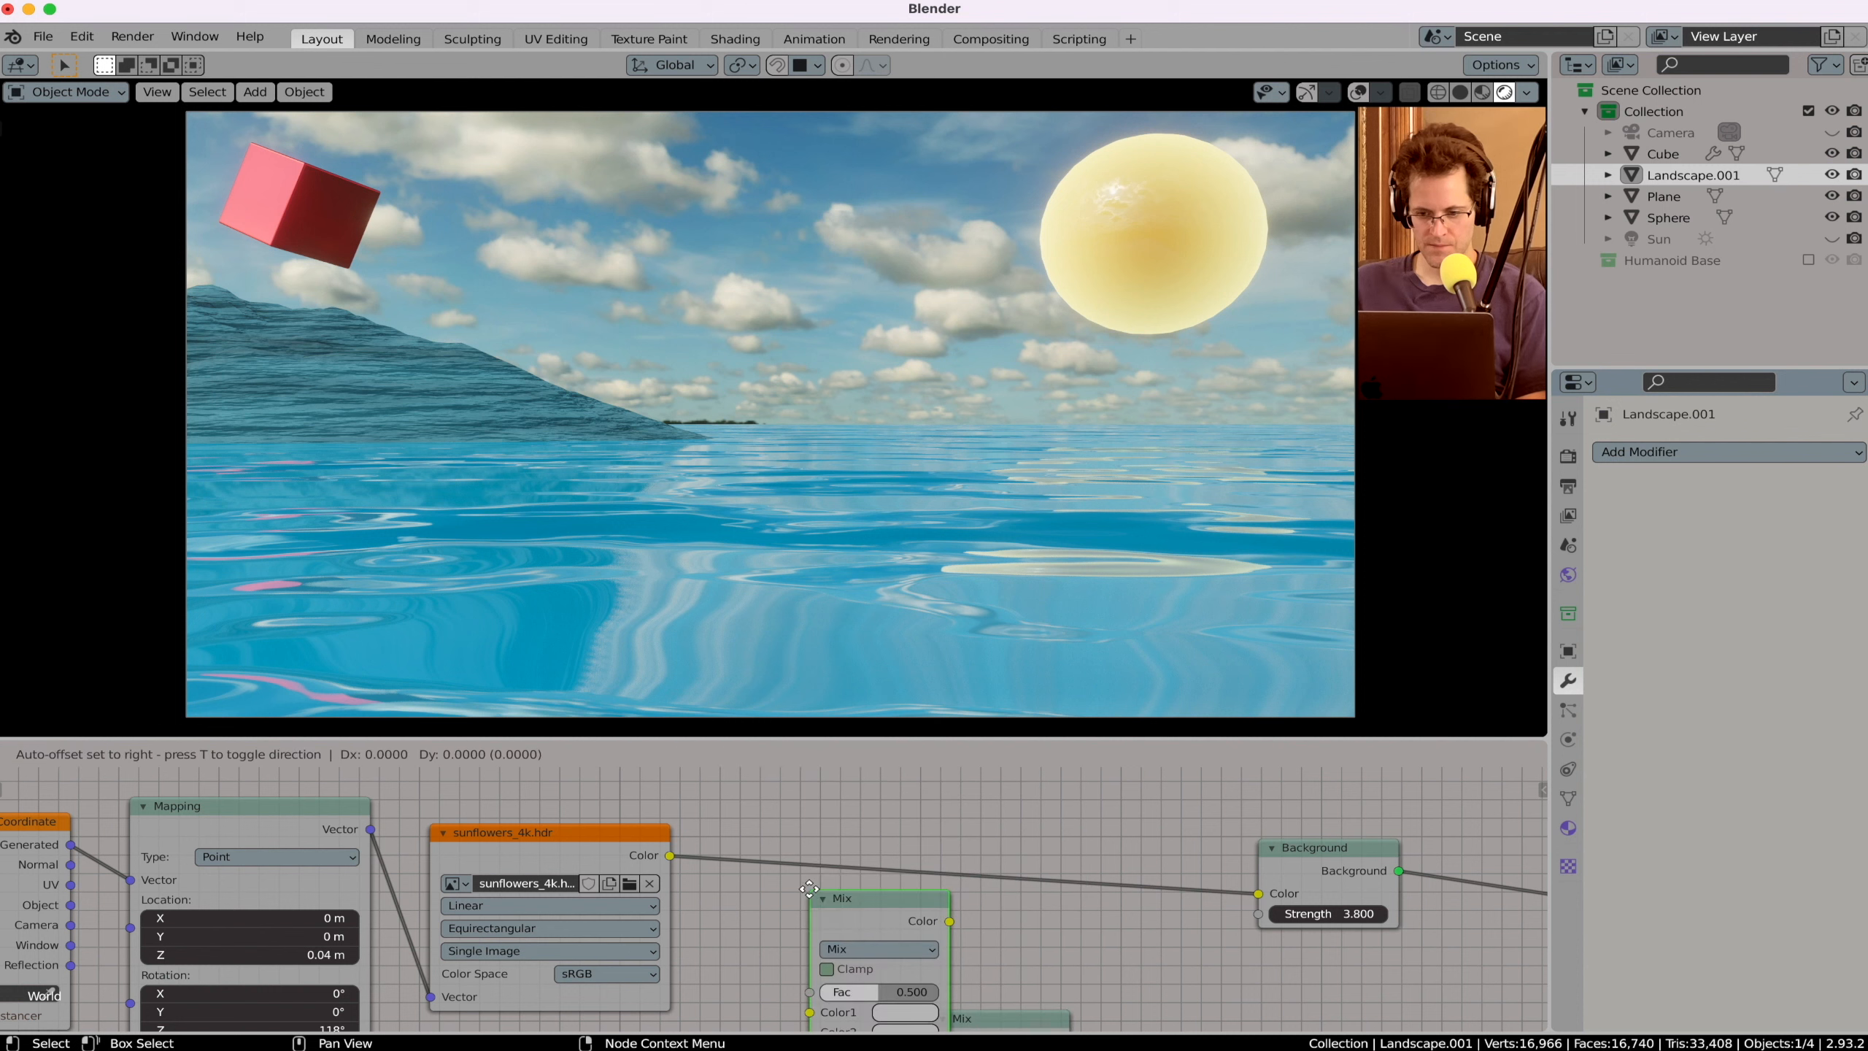
{"action": "left_click", "coordinate": [997, 793]}
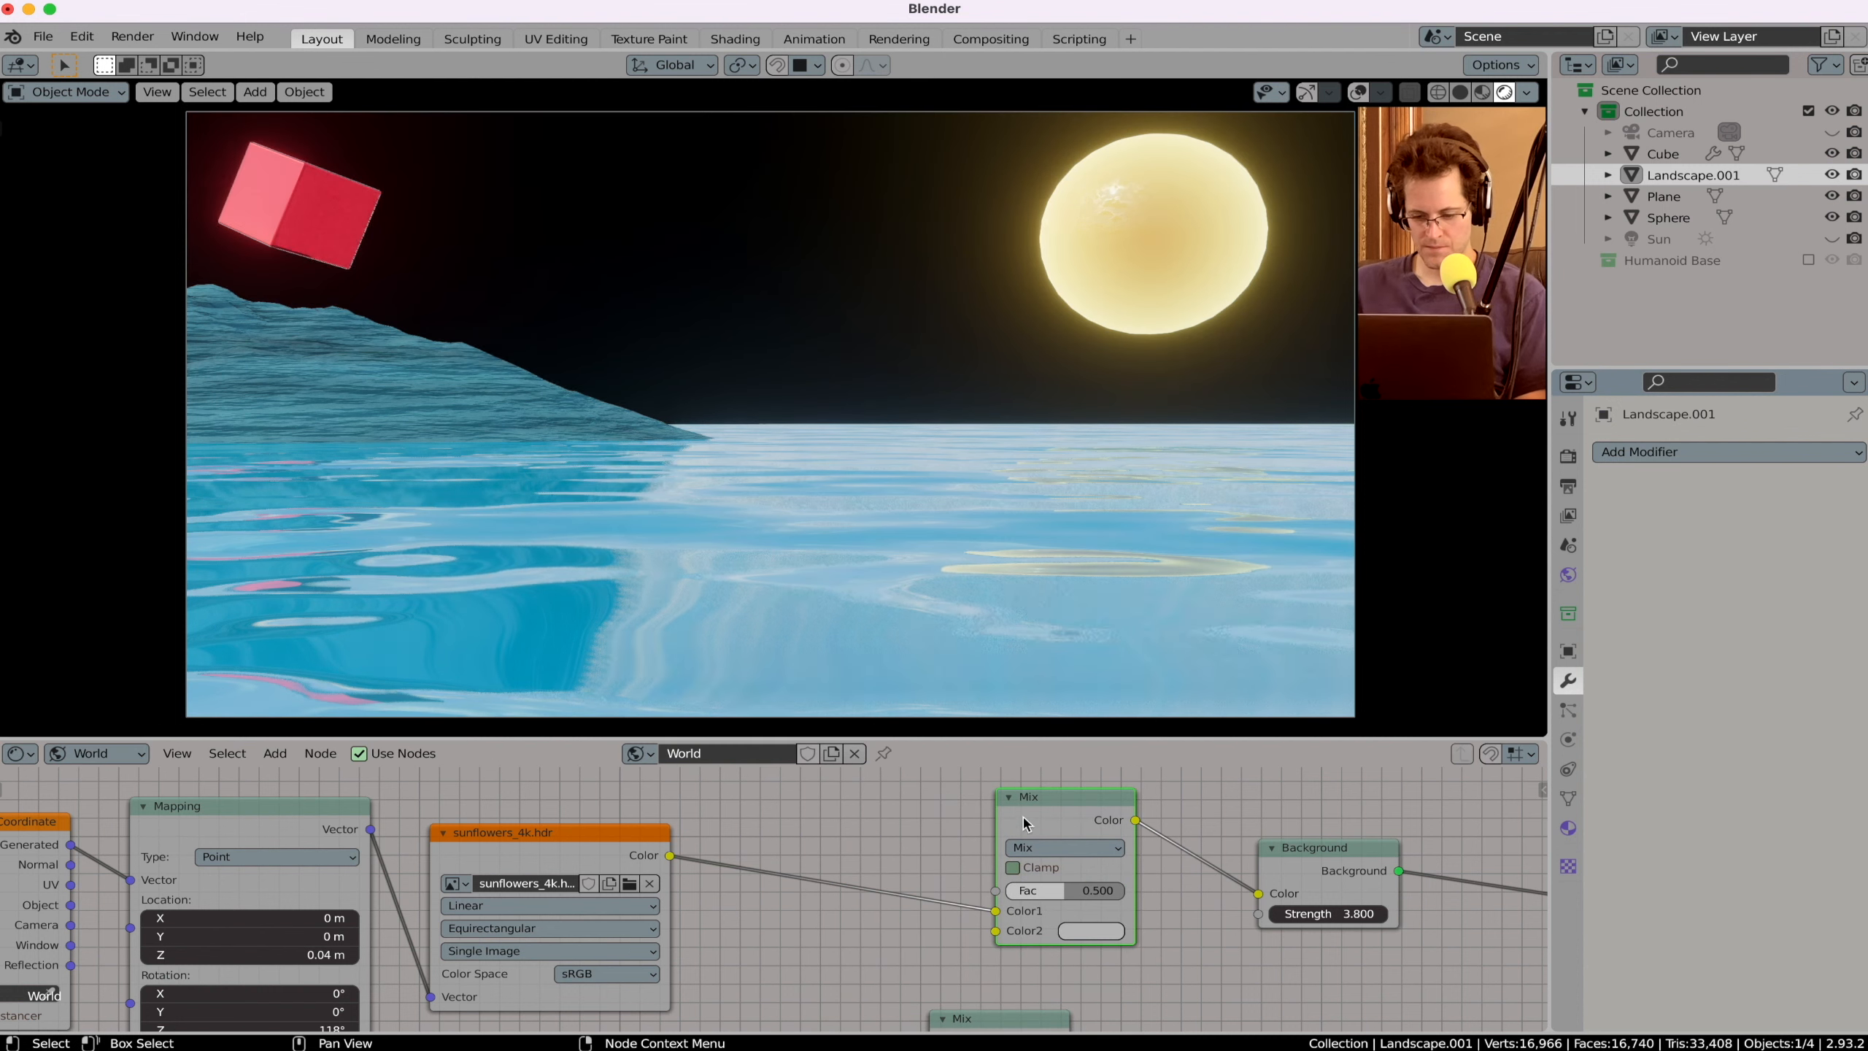
{"action": "left_click", "coordinate": [1111, 933]}
{"action": "mouse_move", "coordinate": [1172, 783]}
{"action": "left_mouse_down"}
{"action": "mouse_move", "coordinate": [1096, 777]}
{"action": "mouse_move", "coordinate": [1108, 700]}
{"action": "mouse_move", "coordinate": [1139, 697]}
{"action": "left_mouse_up"}
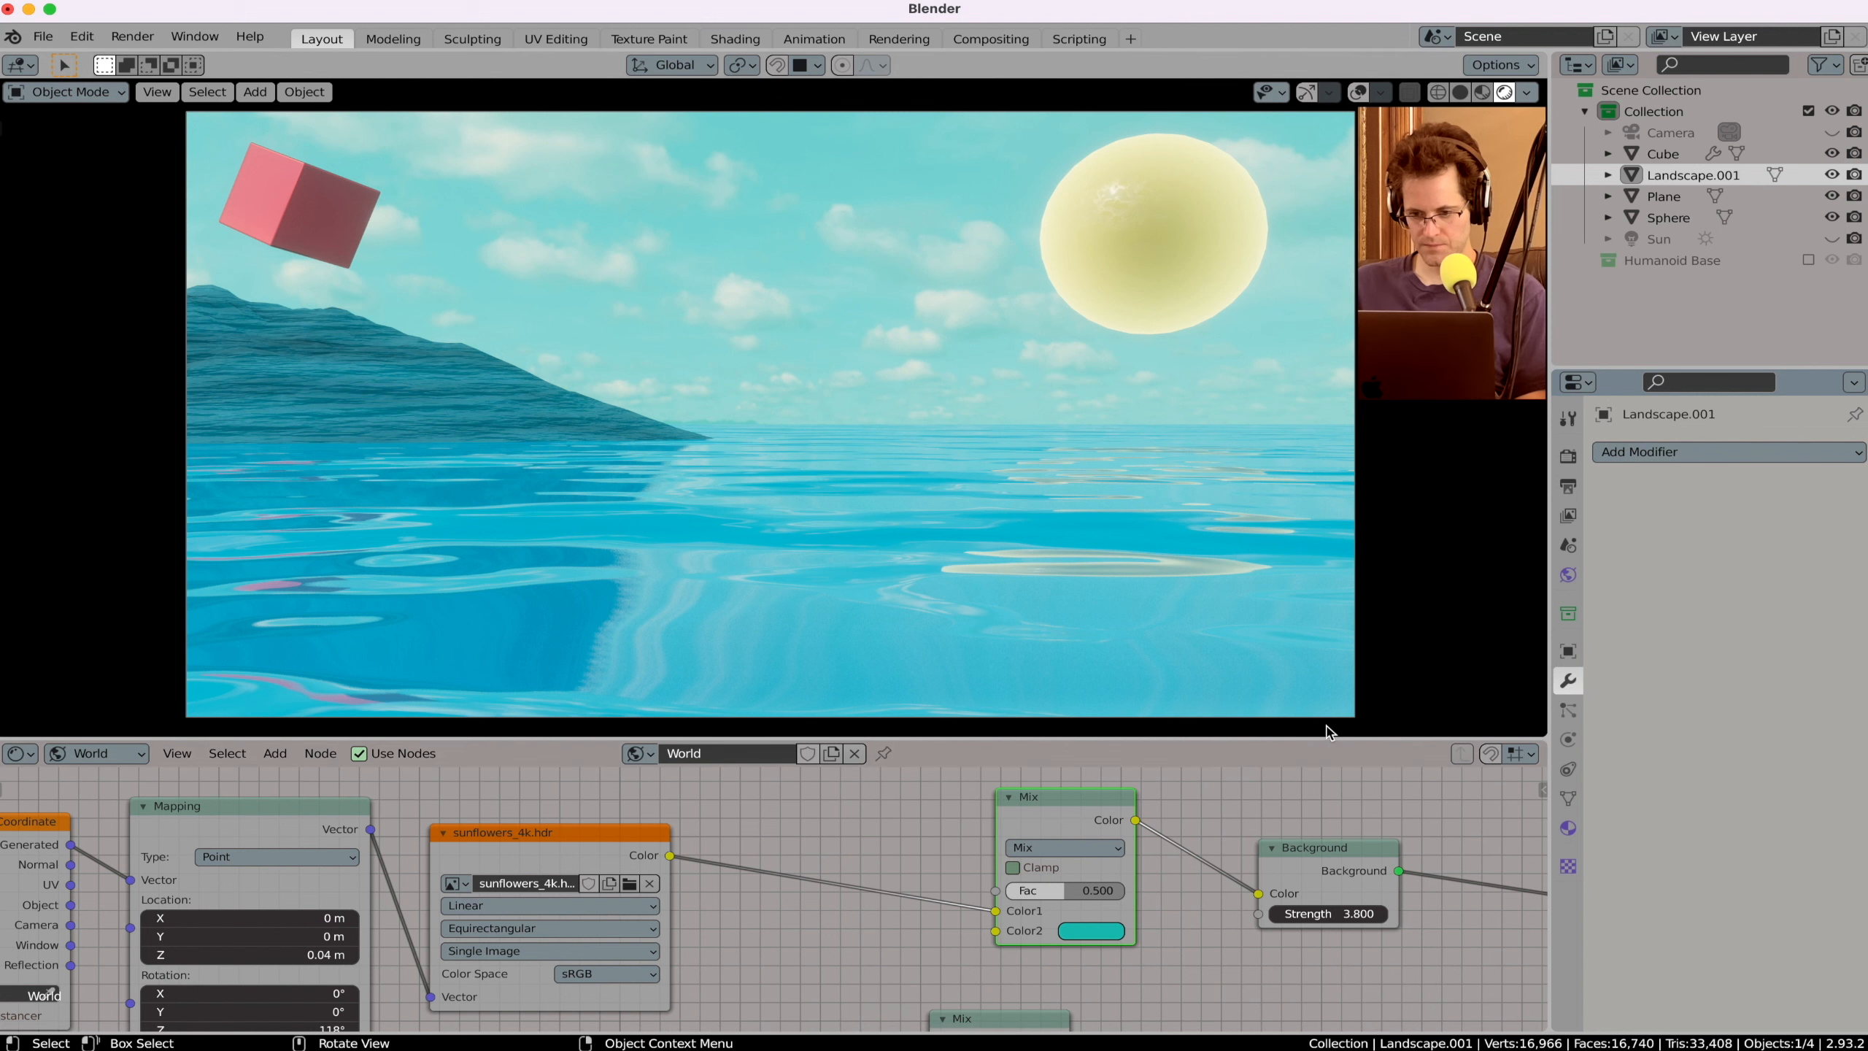
Step: Toggle the Sun light's viewport visibility to compare the lighting, leaving the light shown
{"action": "left_click", "coordinate": [1832, 239]}
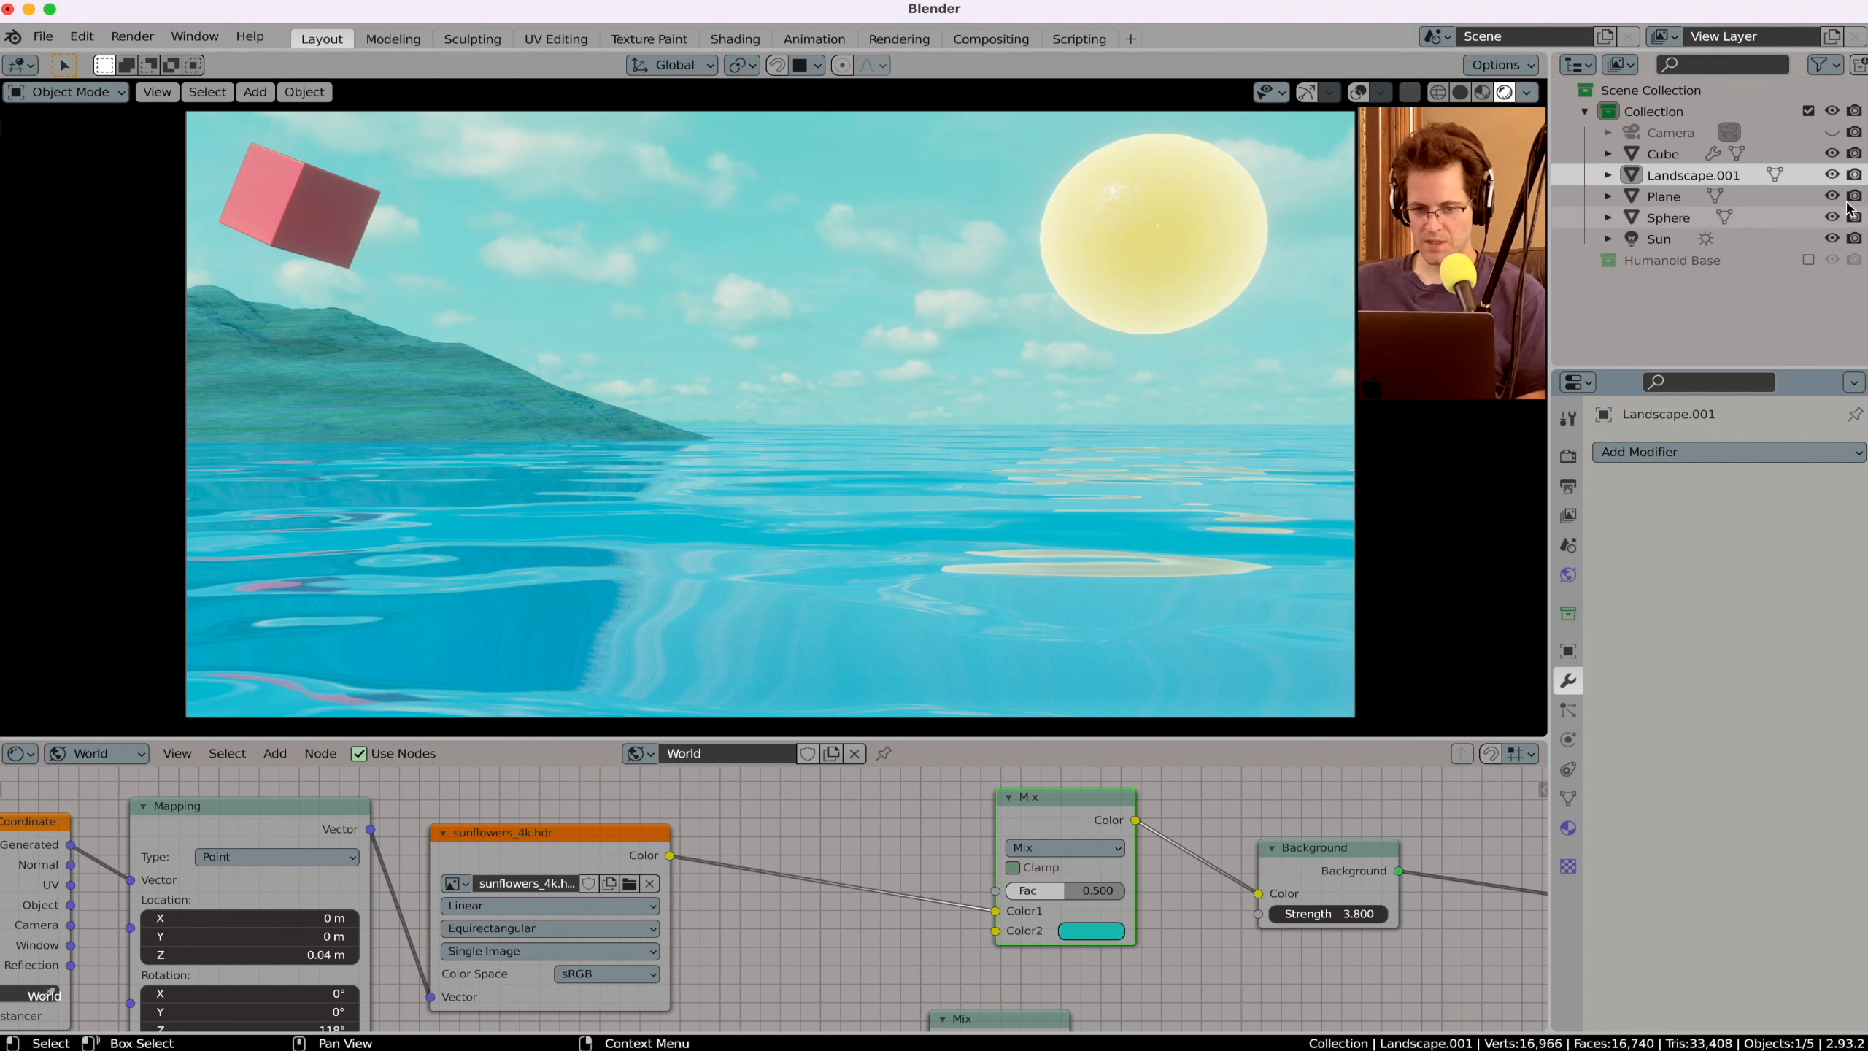
{"action": "left_click", "coordinate": [1833, 238]}
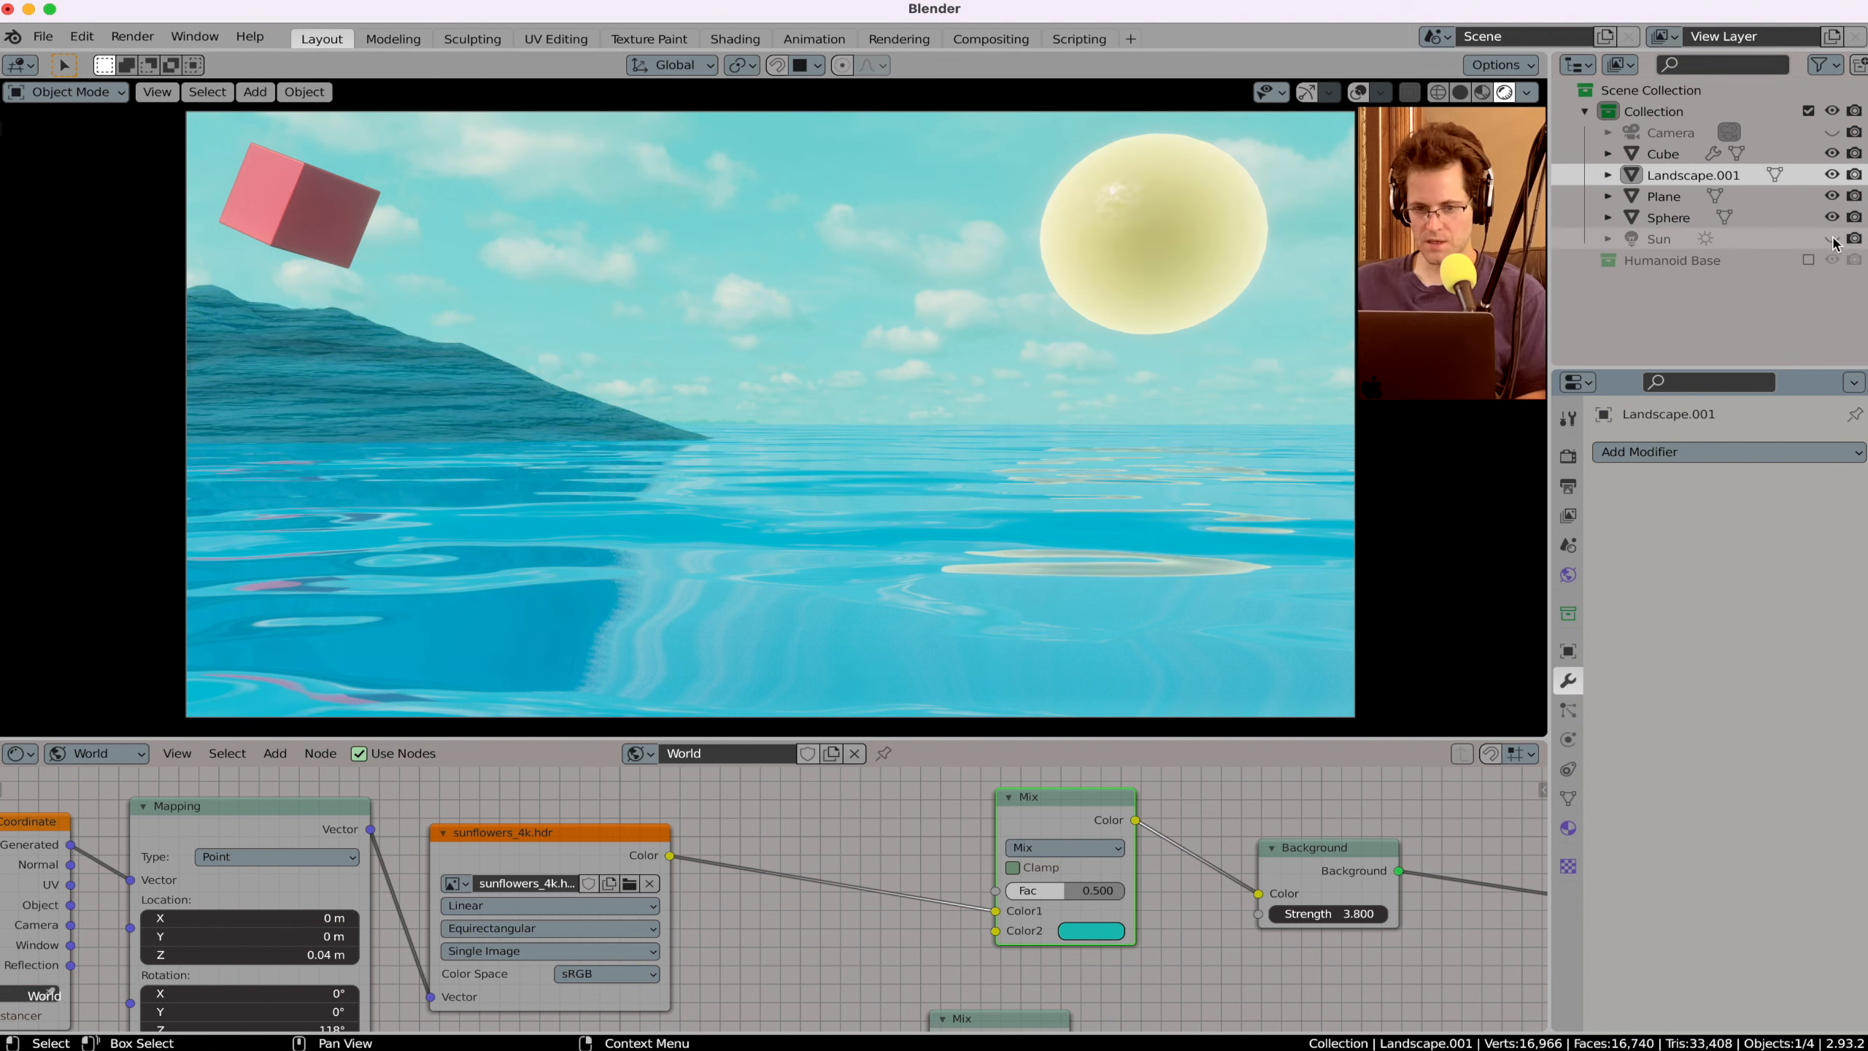
{"action": "left_click", "coordinate": [1833, 239]}
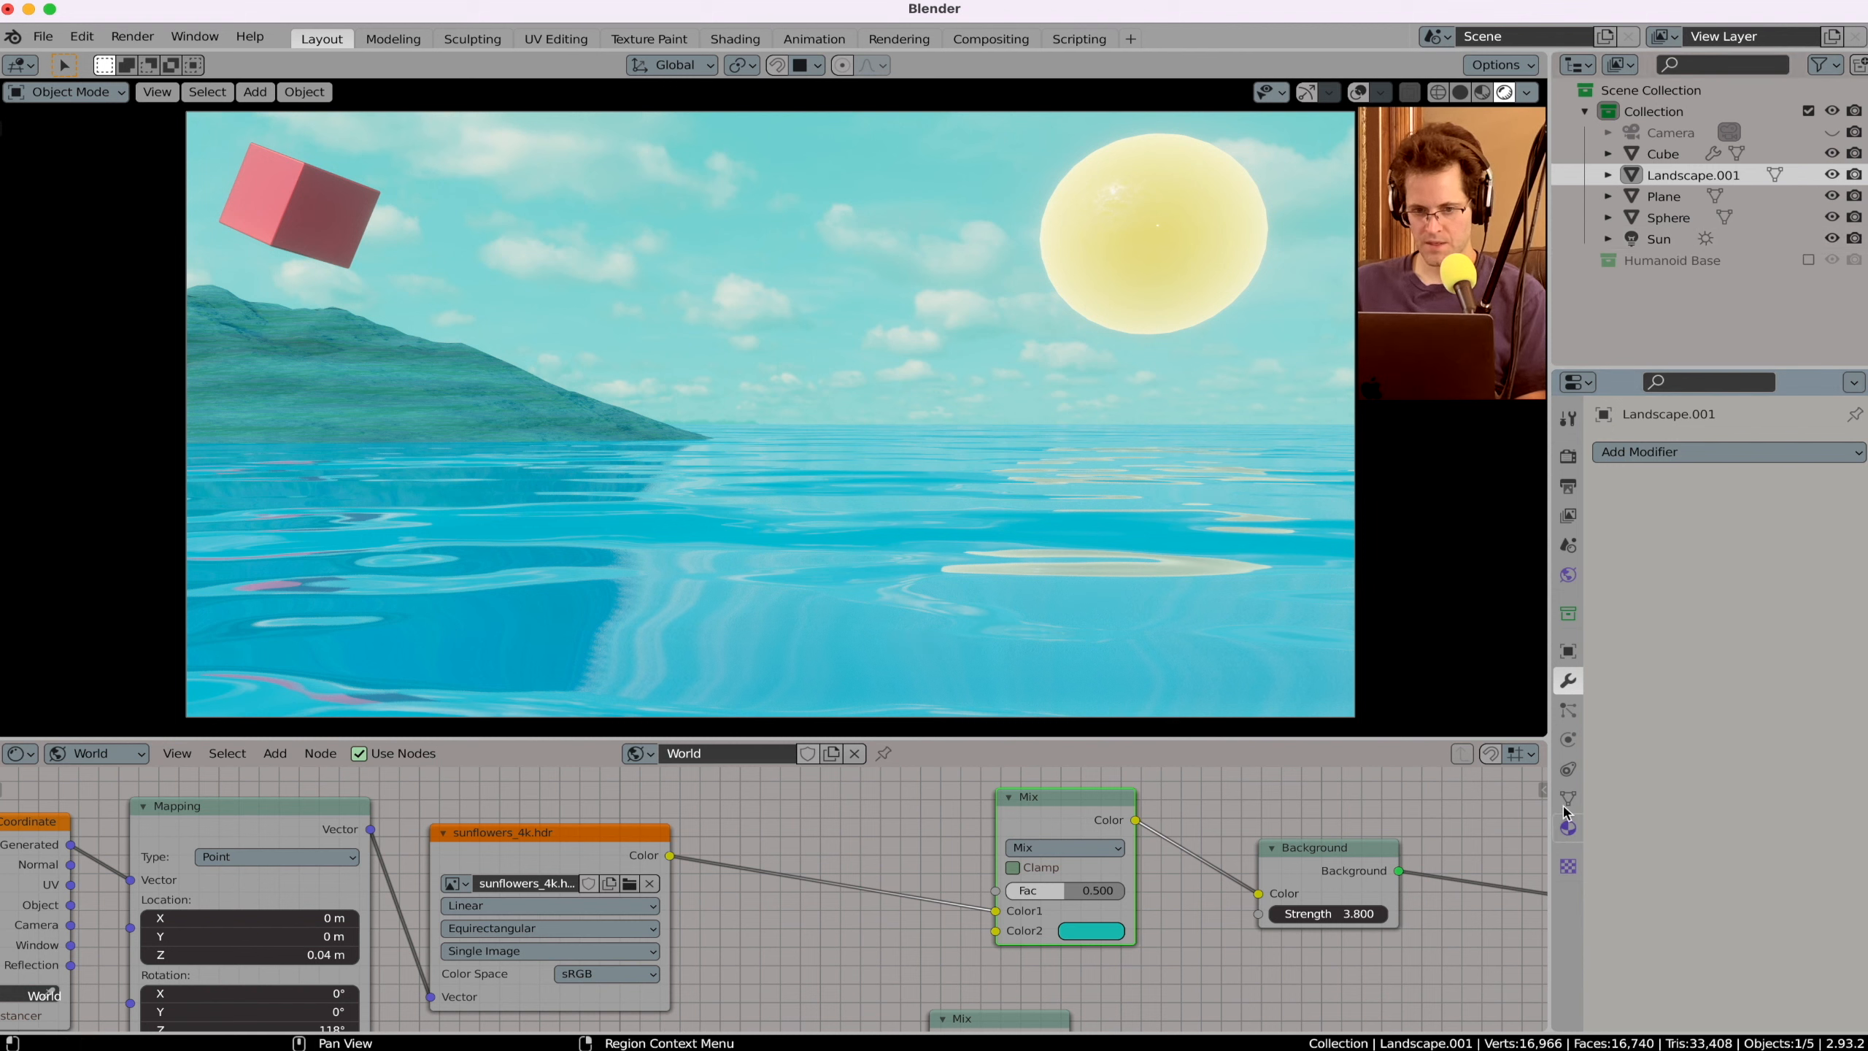
Step: Change the Sun light's color to light blue
{"action": "left_click", "coordinate": [1672, 249]}
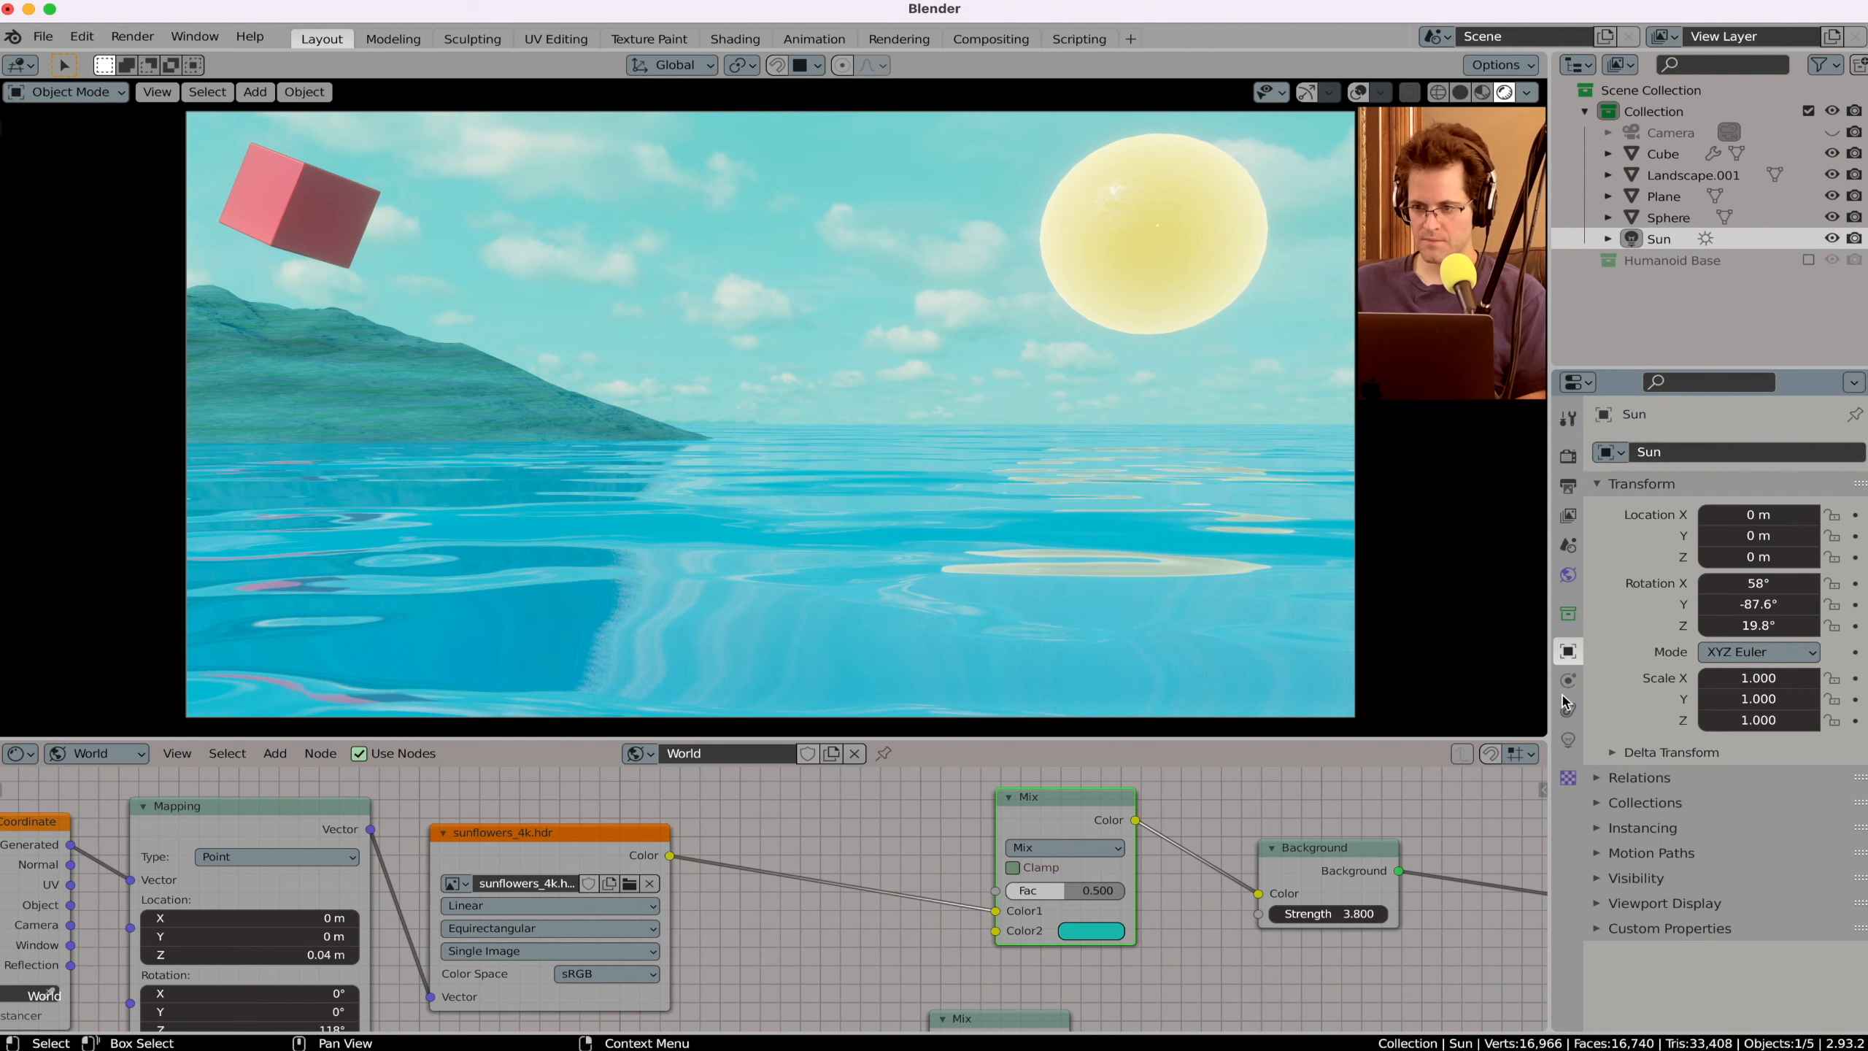
{"action": "left_click", "coordinate": [1569, 739]}
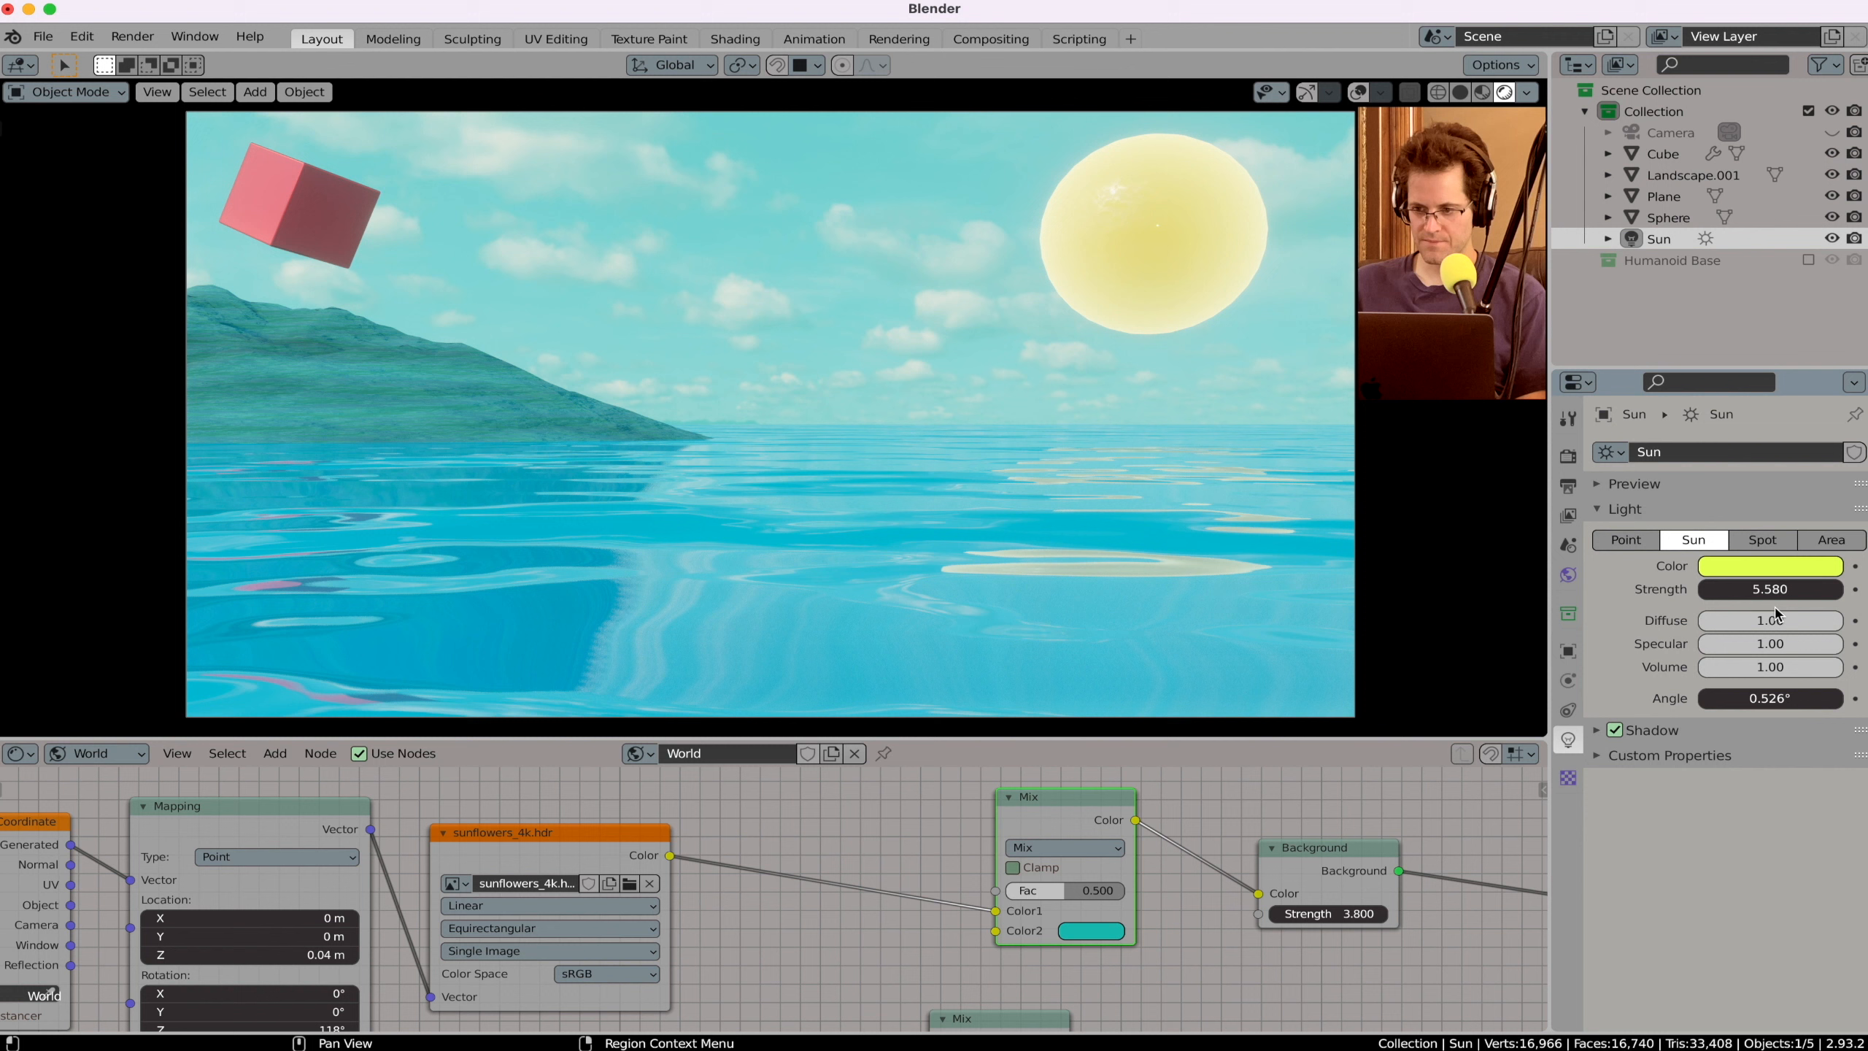
{"action": "left_click", "coordinate": [1779, 567]}
{"action": "left_click_drag", "start_coordinate": [1679, 375], "coordinate": [1741, 342]}
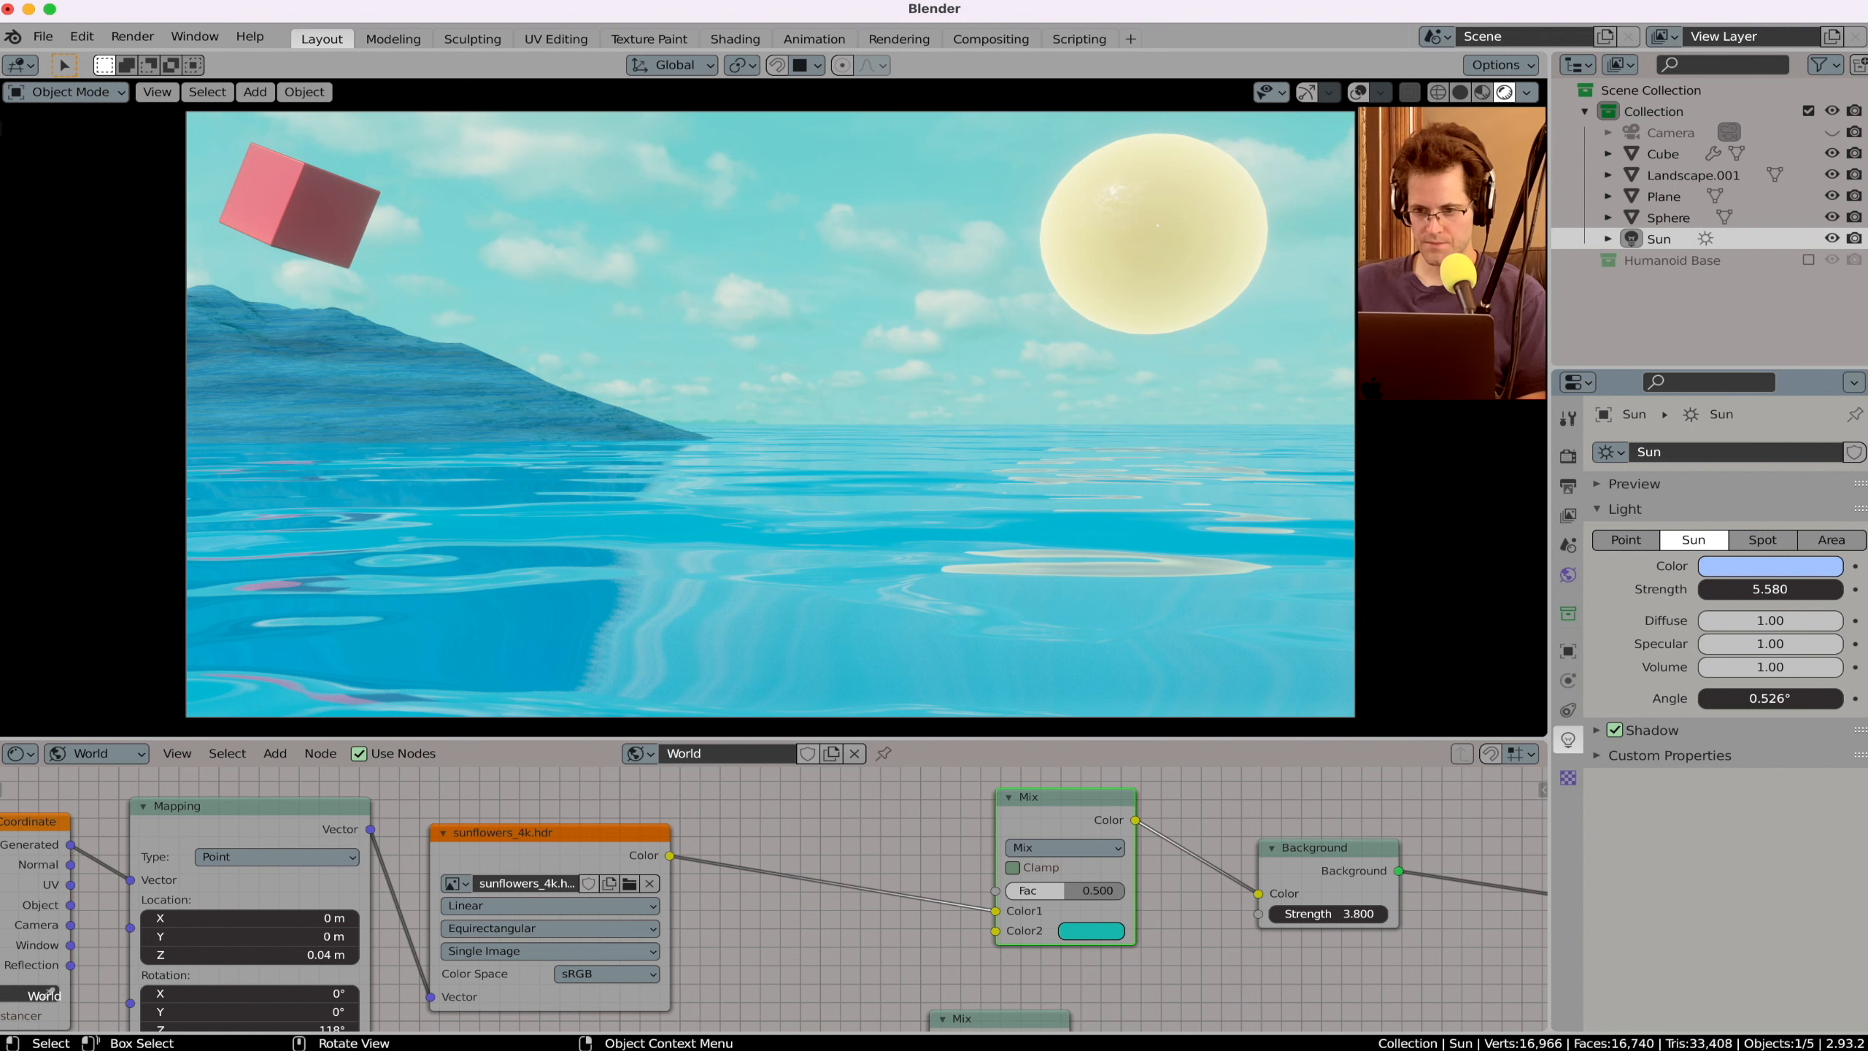
Step: Switch the viewport to Solid shading and add a mesh cube at the centre of the scene
{"action": "left_click", "coordinate": [1460, 92]}
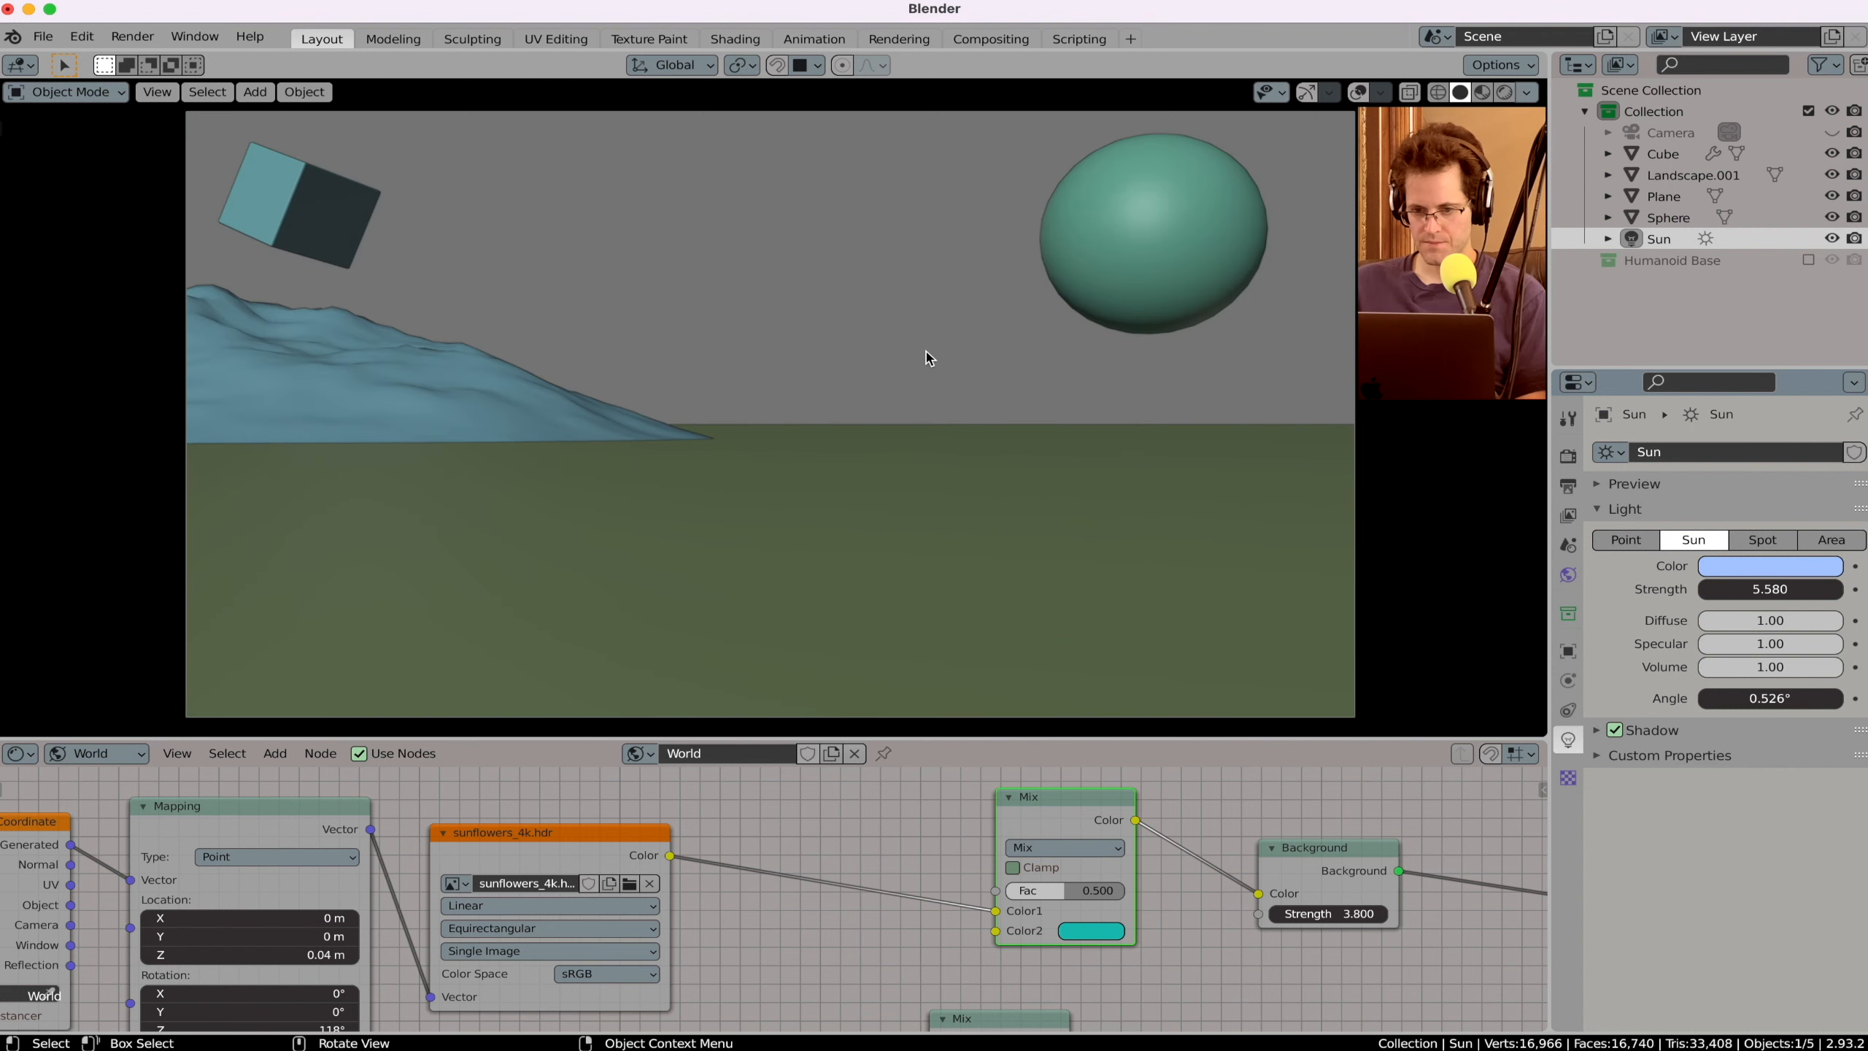
{"action": "key", "text": "shift+a"}
{"action": "mouse_move", "coordinate": [924, 373]}
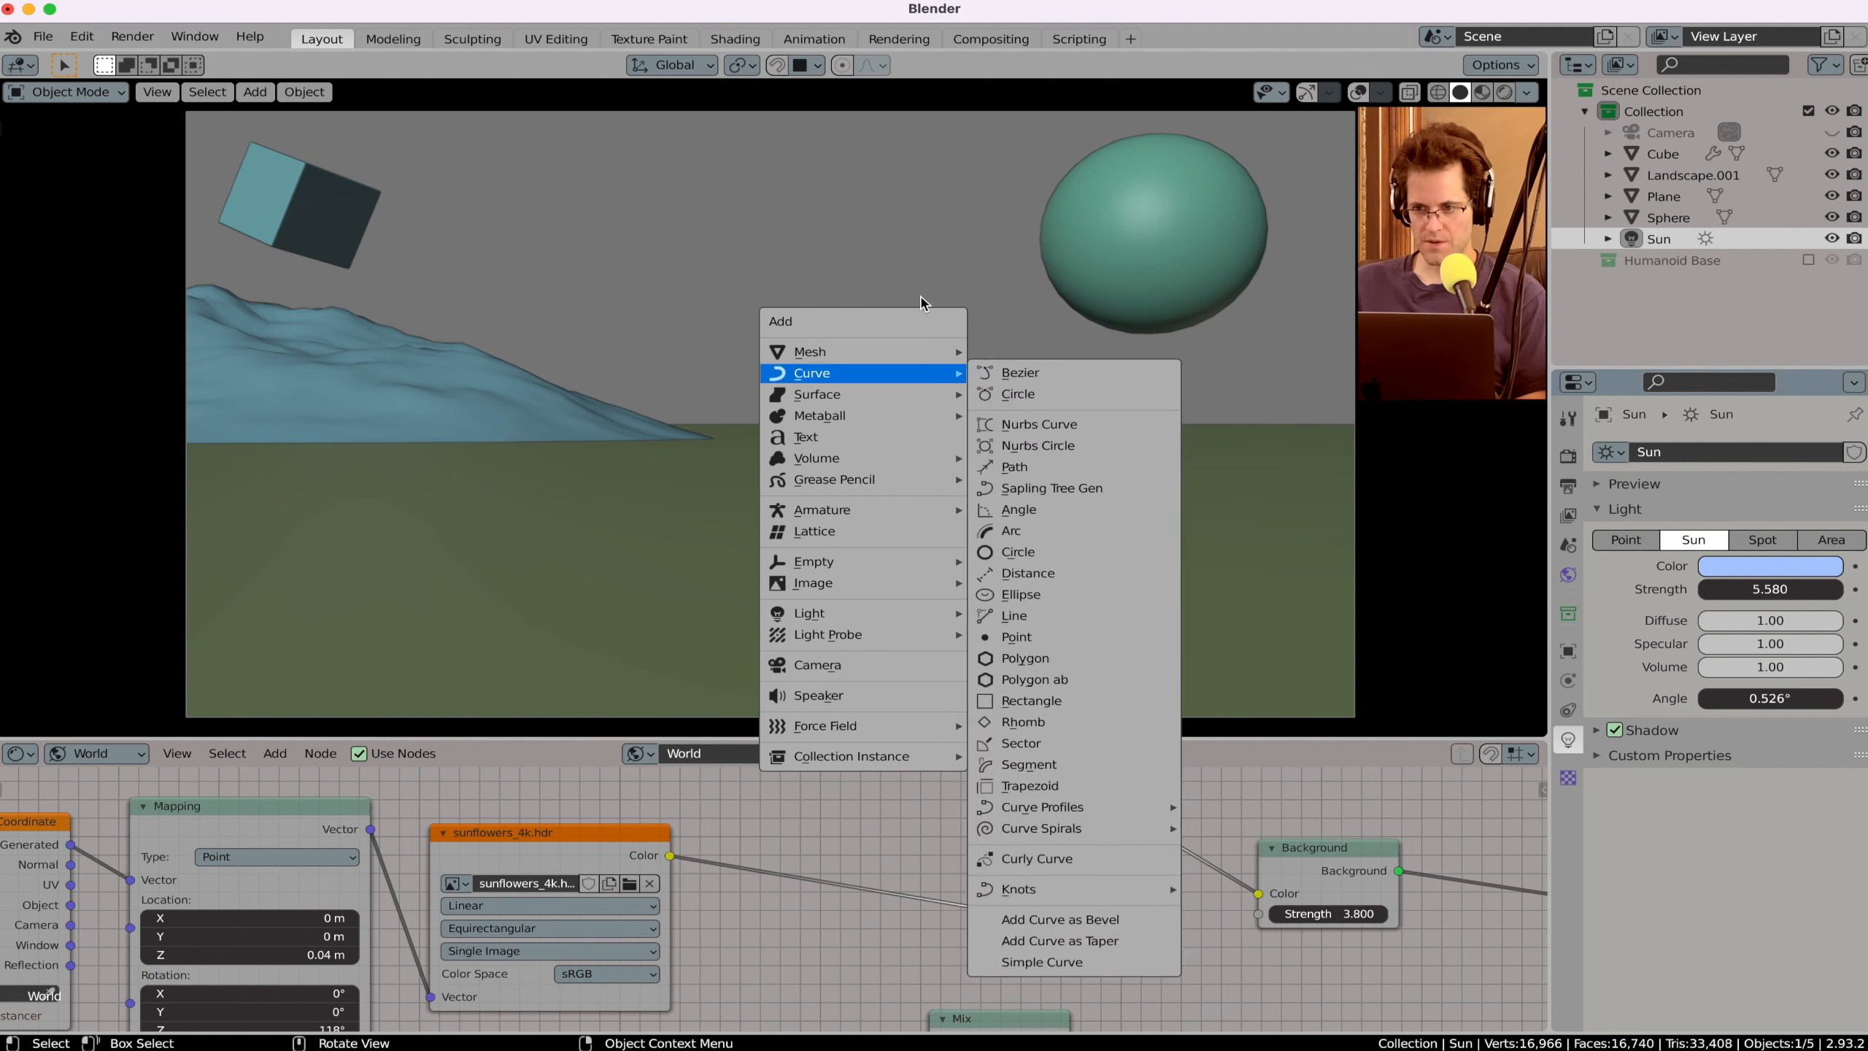
{"action": "mouse_move", "coordinate": [846, 352]}
{"action": "left_click", "coordinate": [1019, 372]}
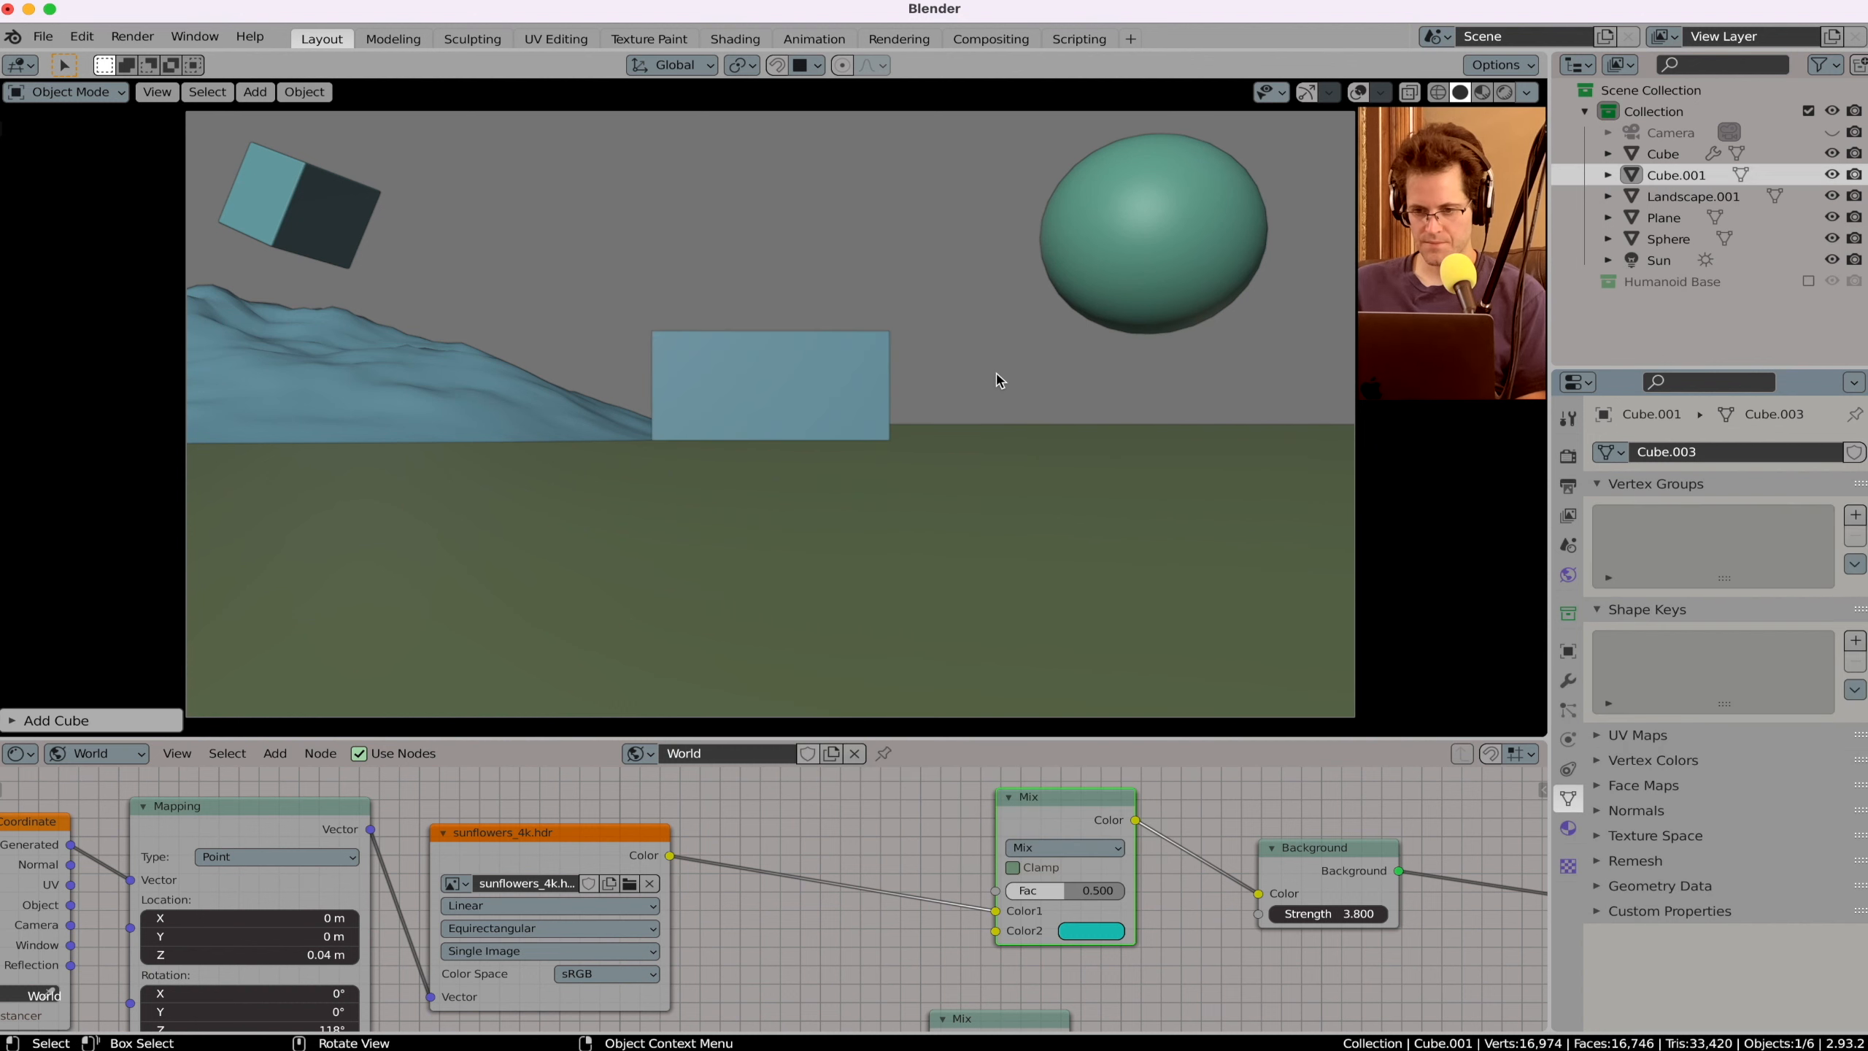
Step: Scale the new cube horizontally, about 2.74 times along Z, and about 3.21 times more horizontally so it encloses the scene
{"action": "key", "text": "s"}
{"action": "key", "text": "shift+z"}
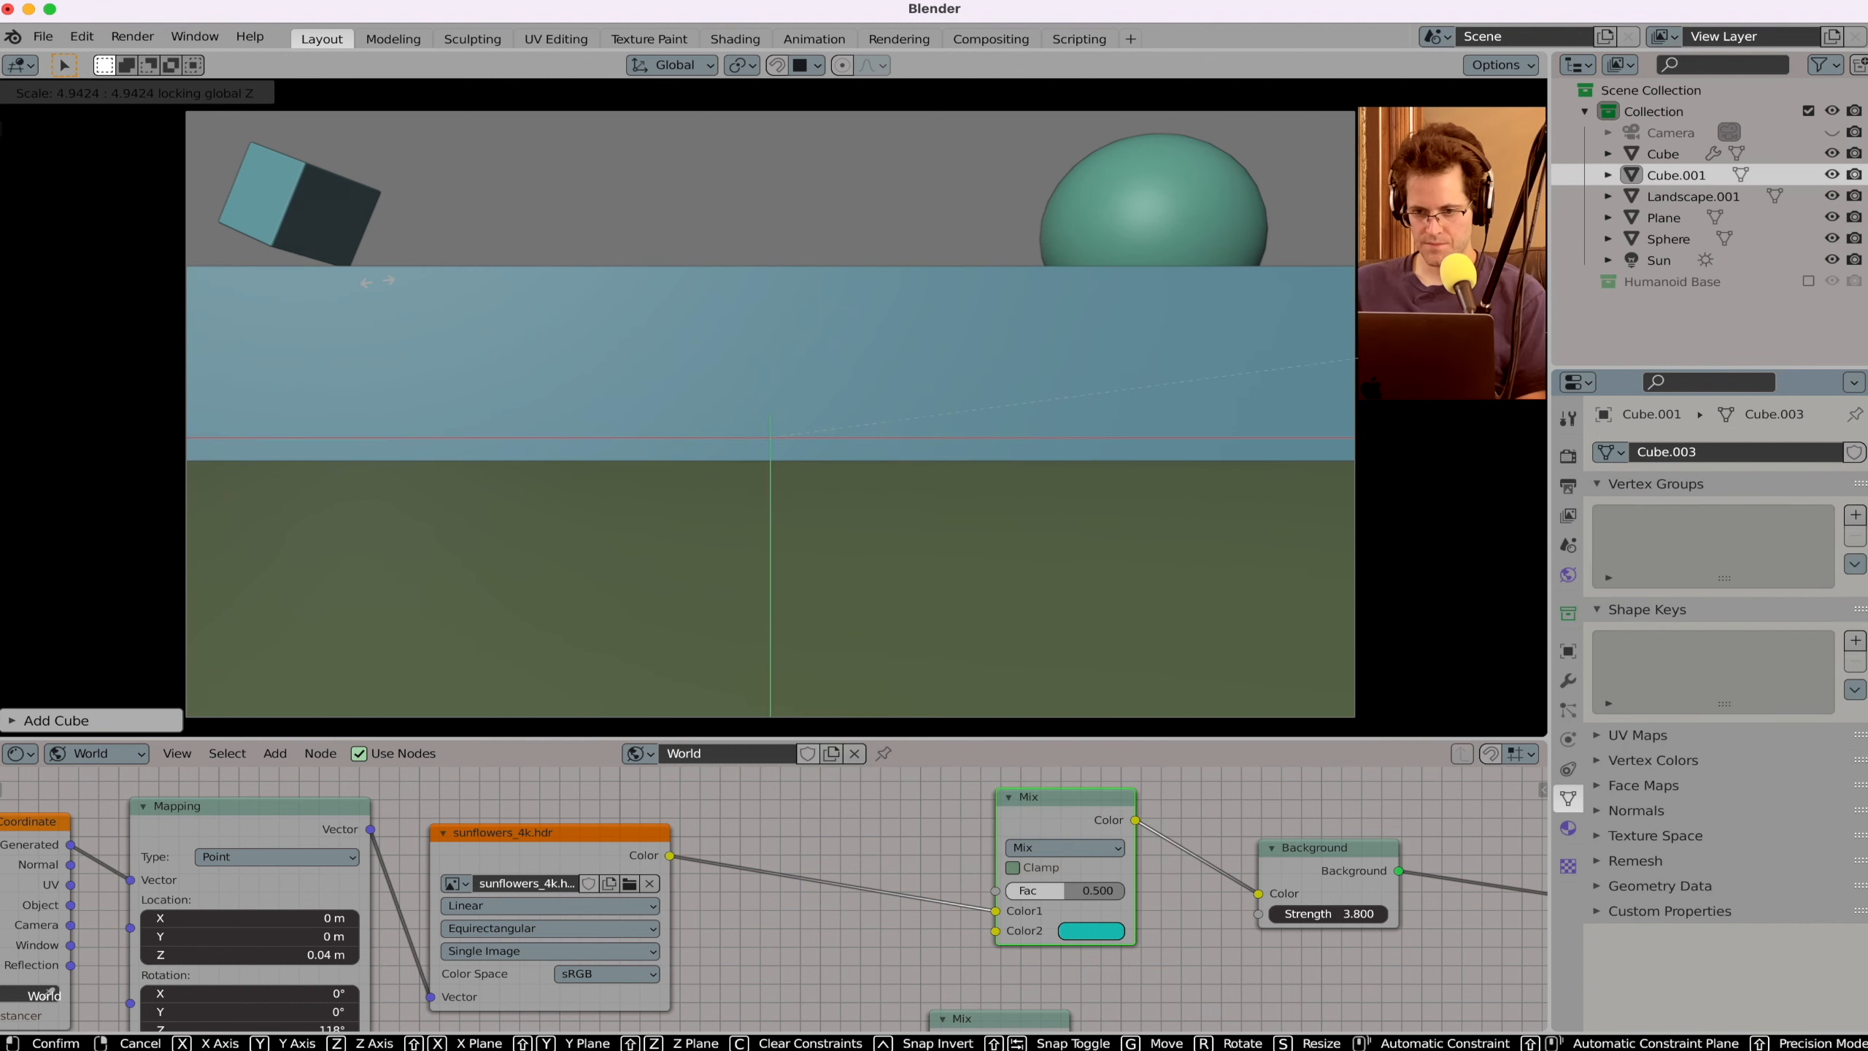
{"action": "left_click", "coordinate": [587, 254]}
{"action": "key", "text": "s"}
{"action": "key", "text": "z"}
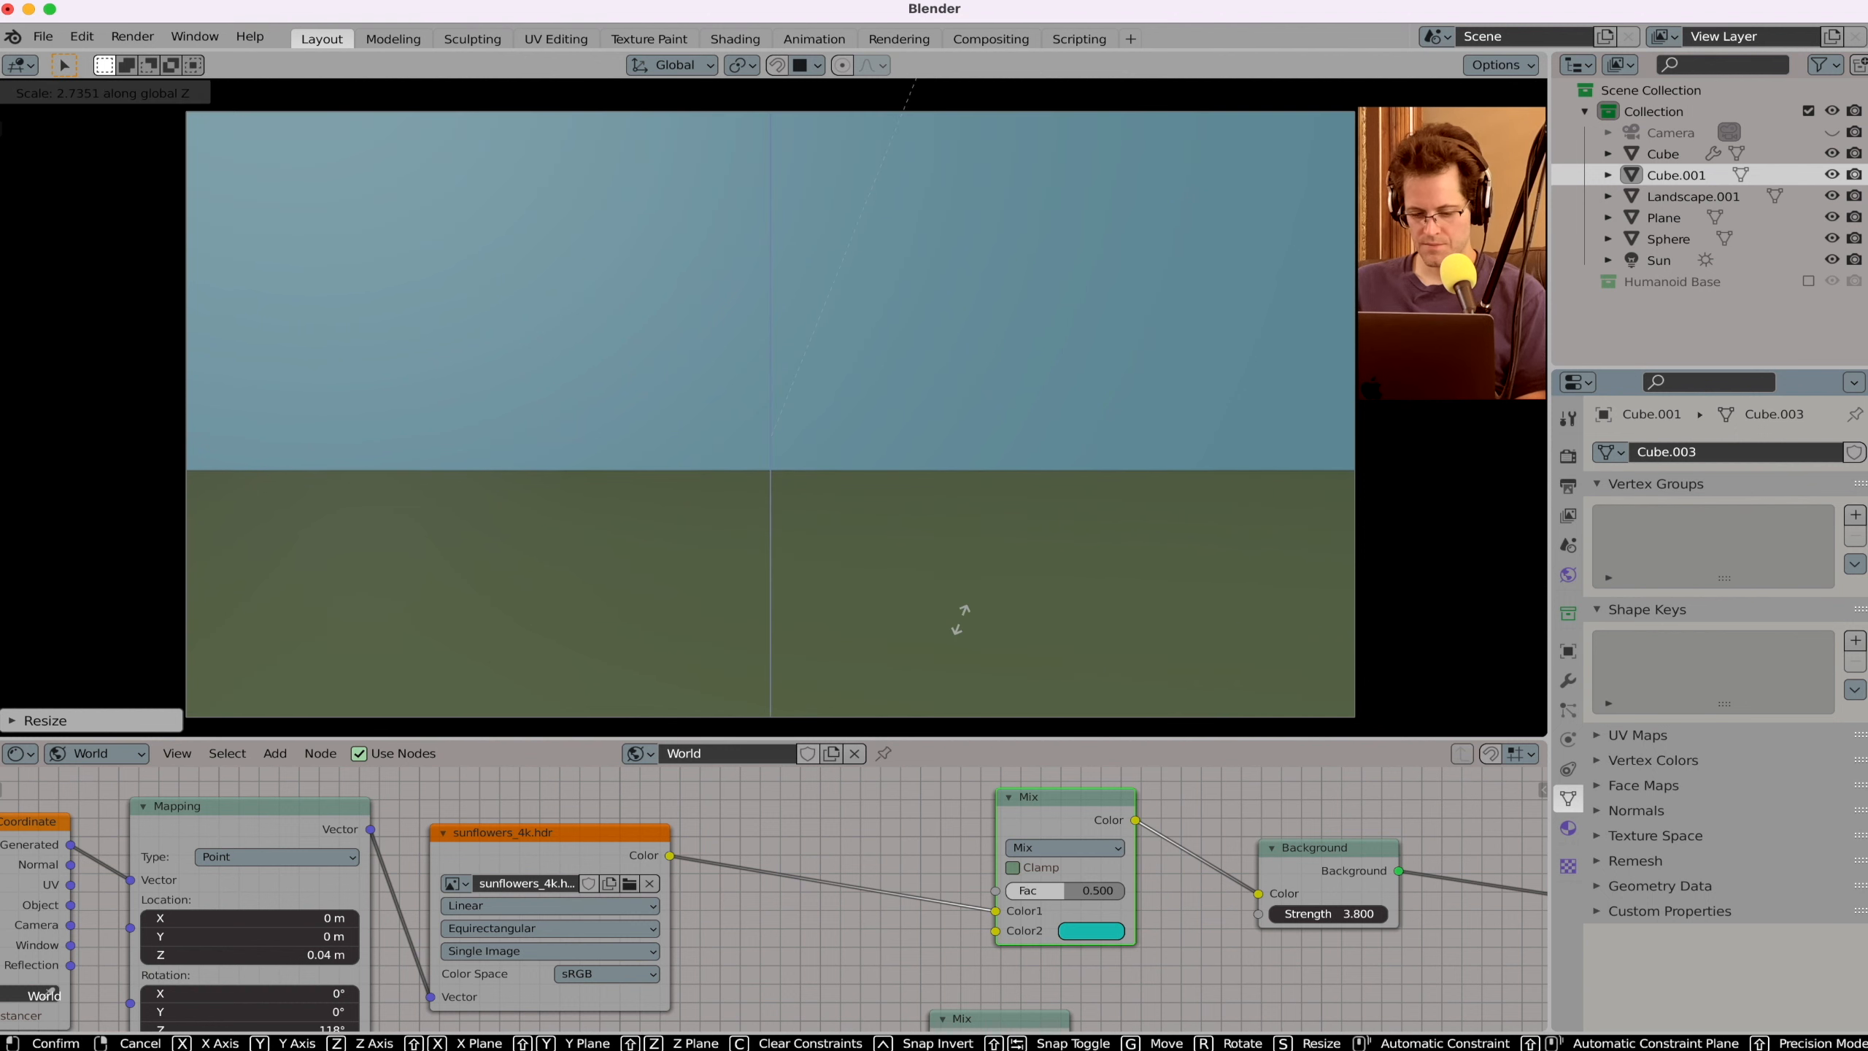
{"action": "left_click", "coordinate": [961, 621]}
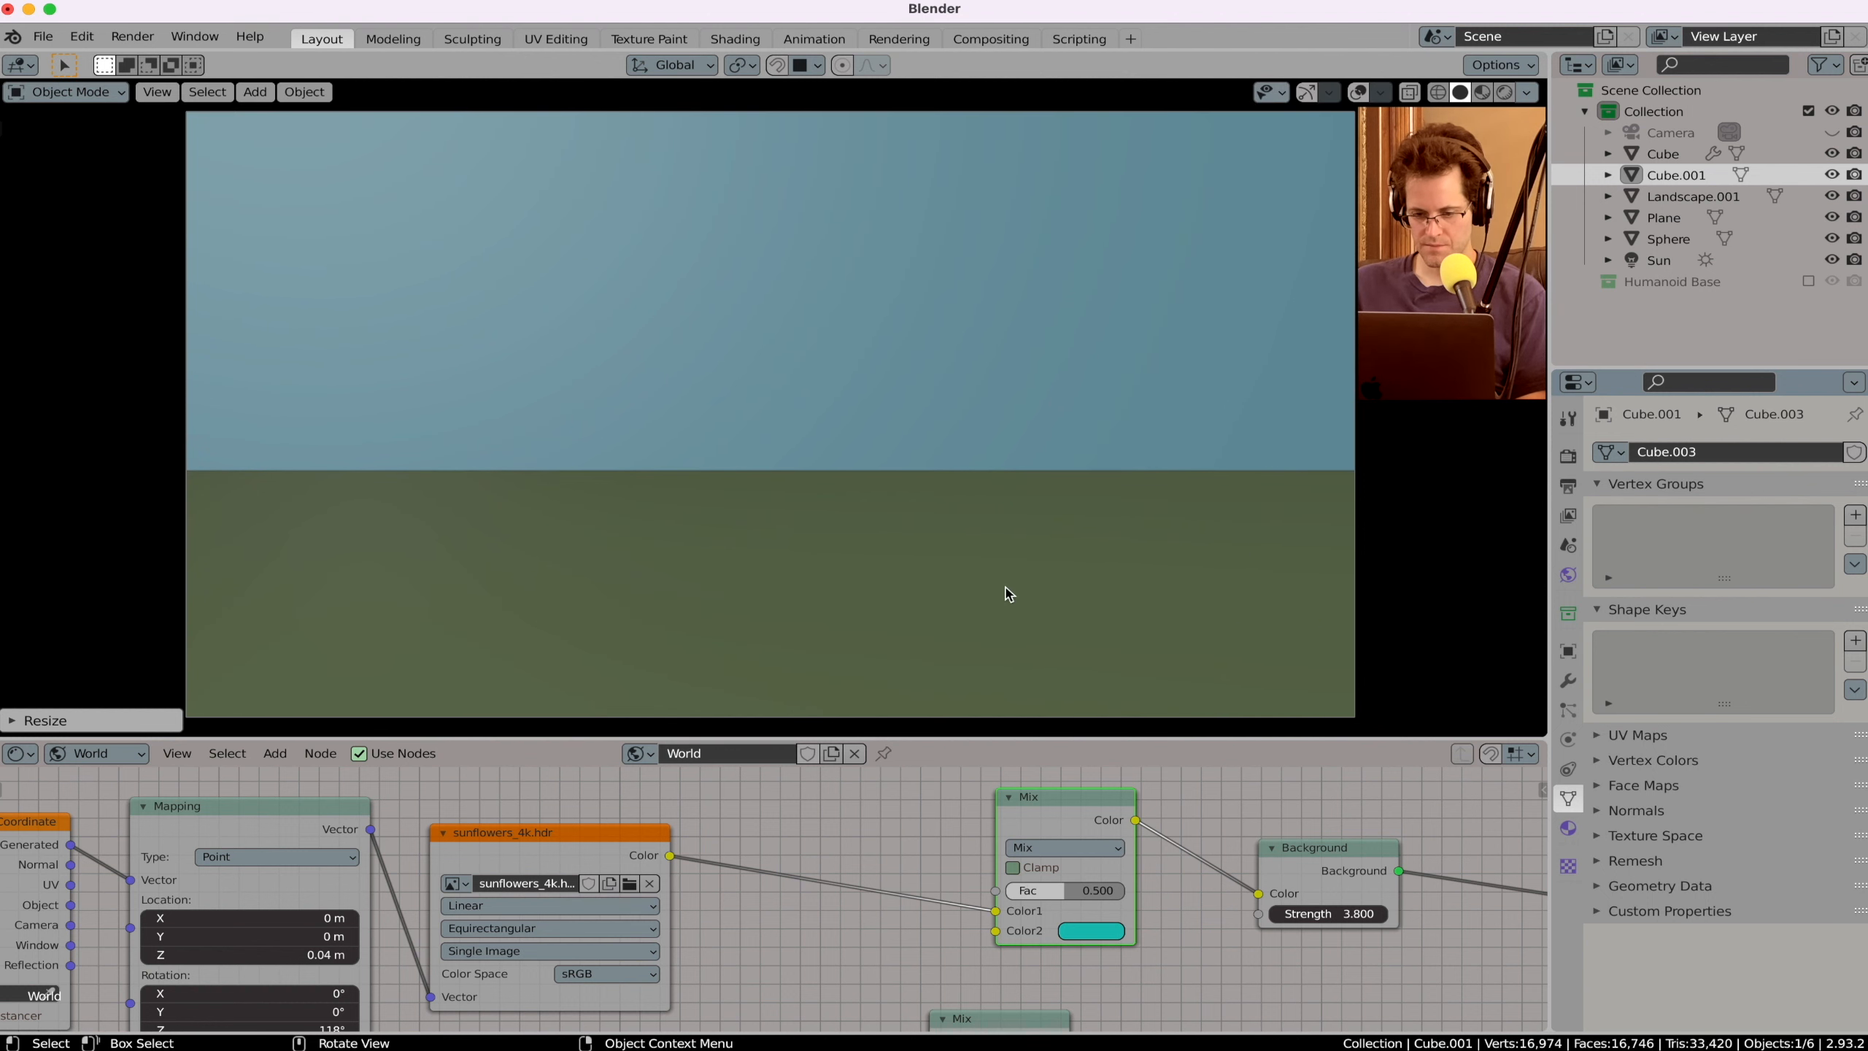
{"action": "key", "text": "s"}
{"action": "key", "text": "shift+z"}
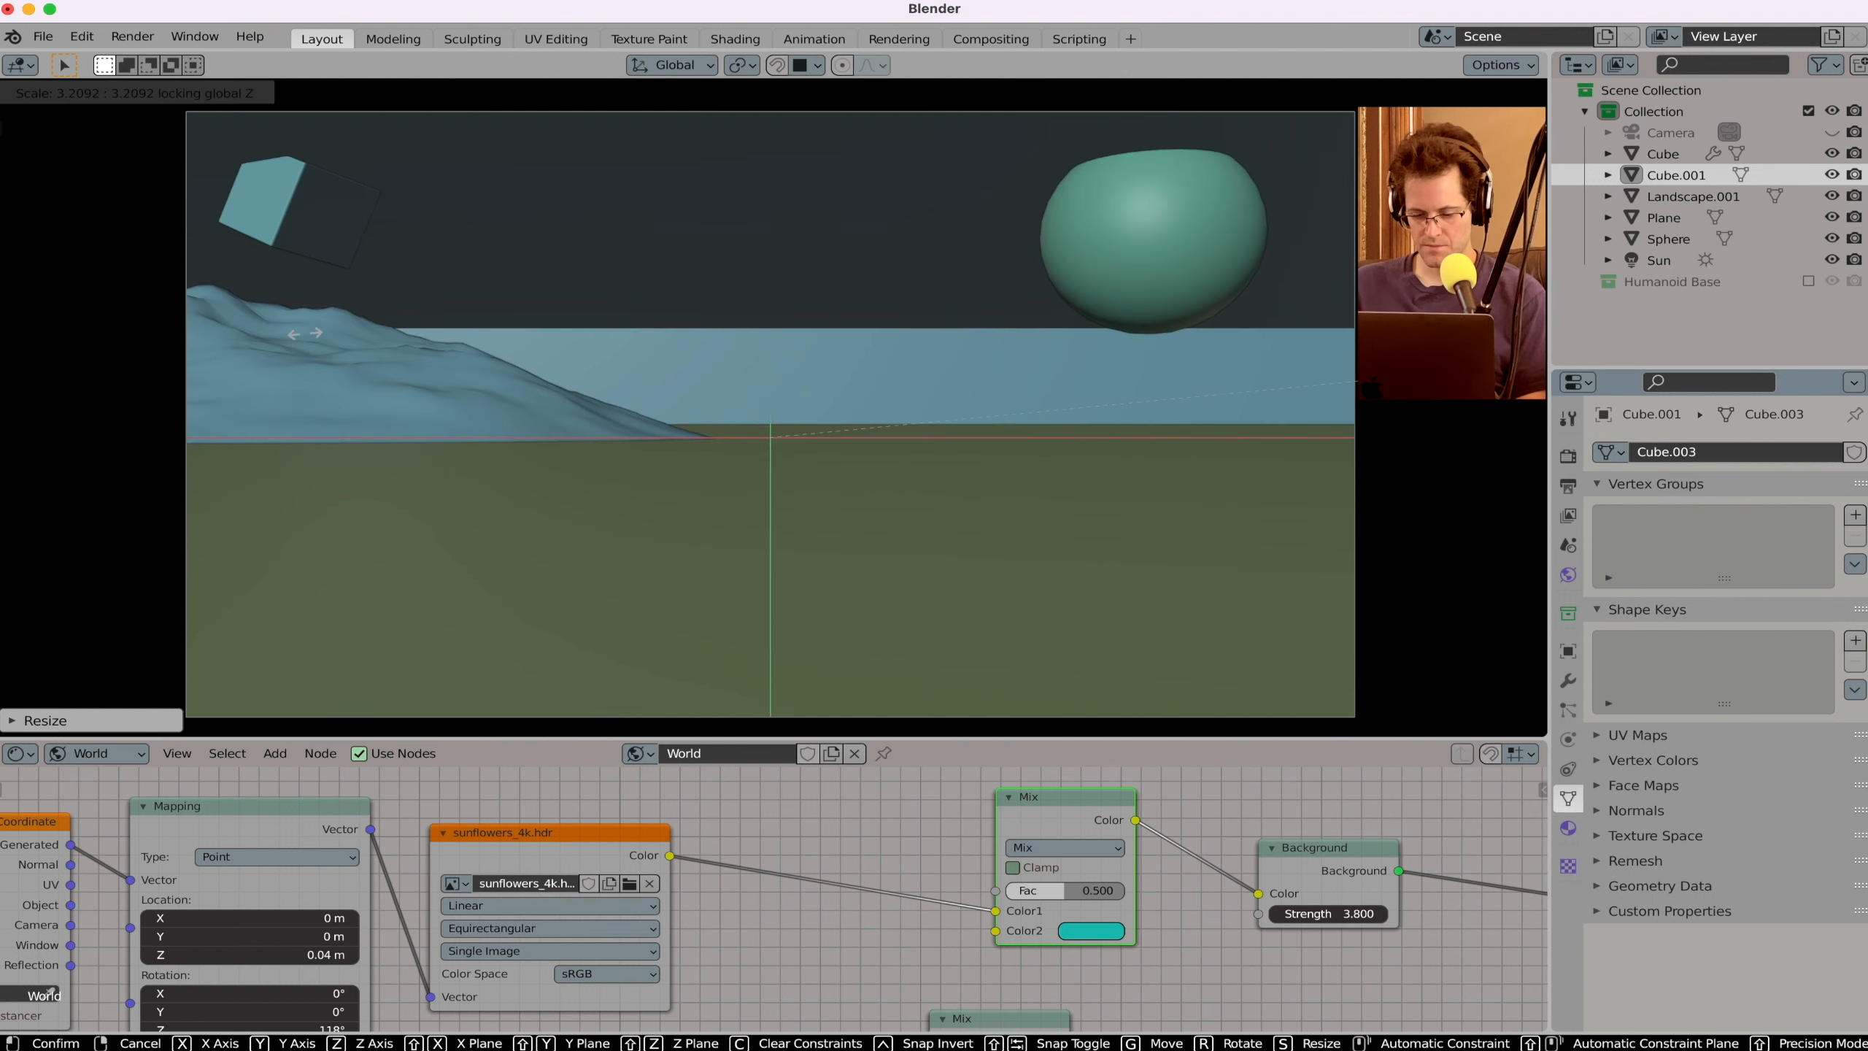
{"action": "left_click", "coordinate": [304, 333]}
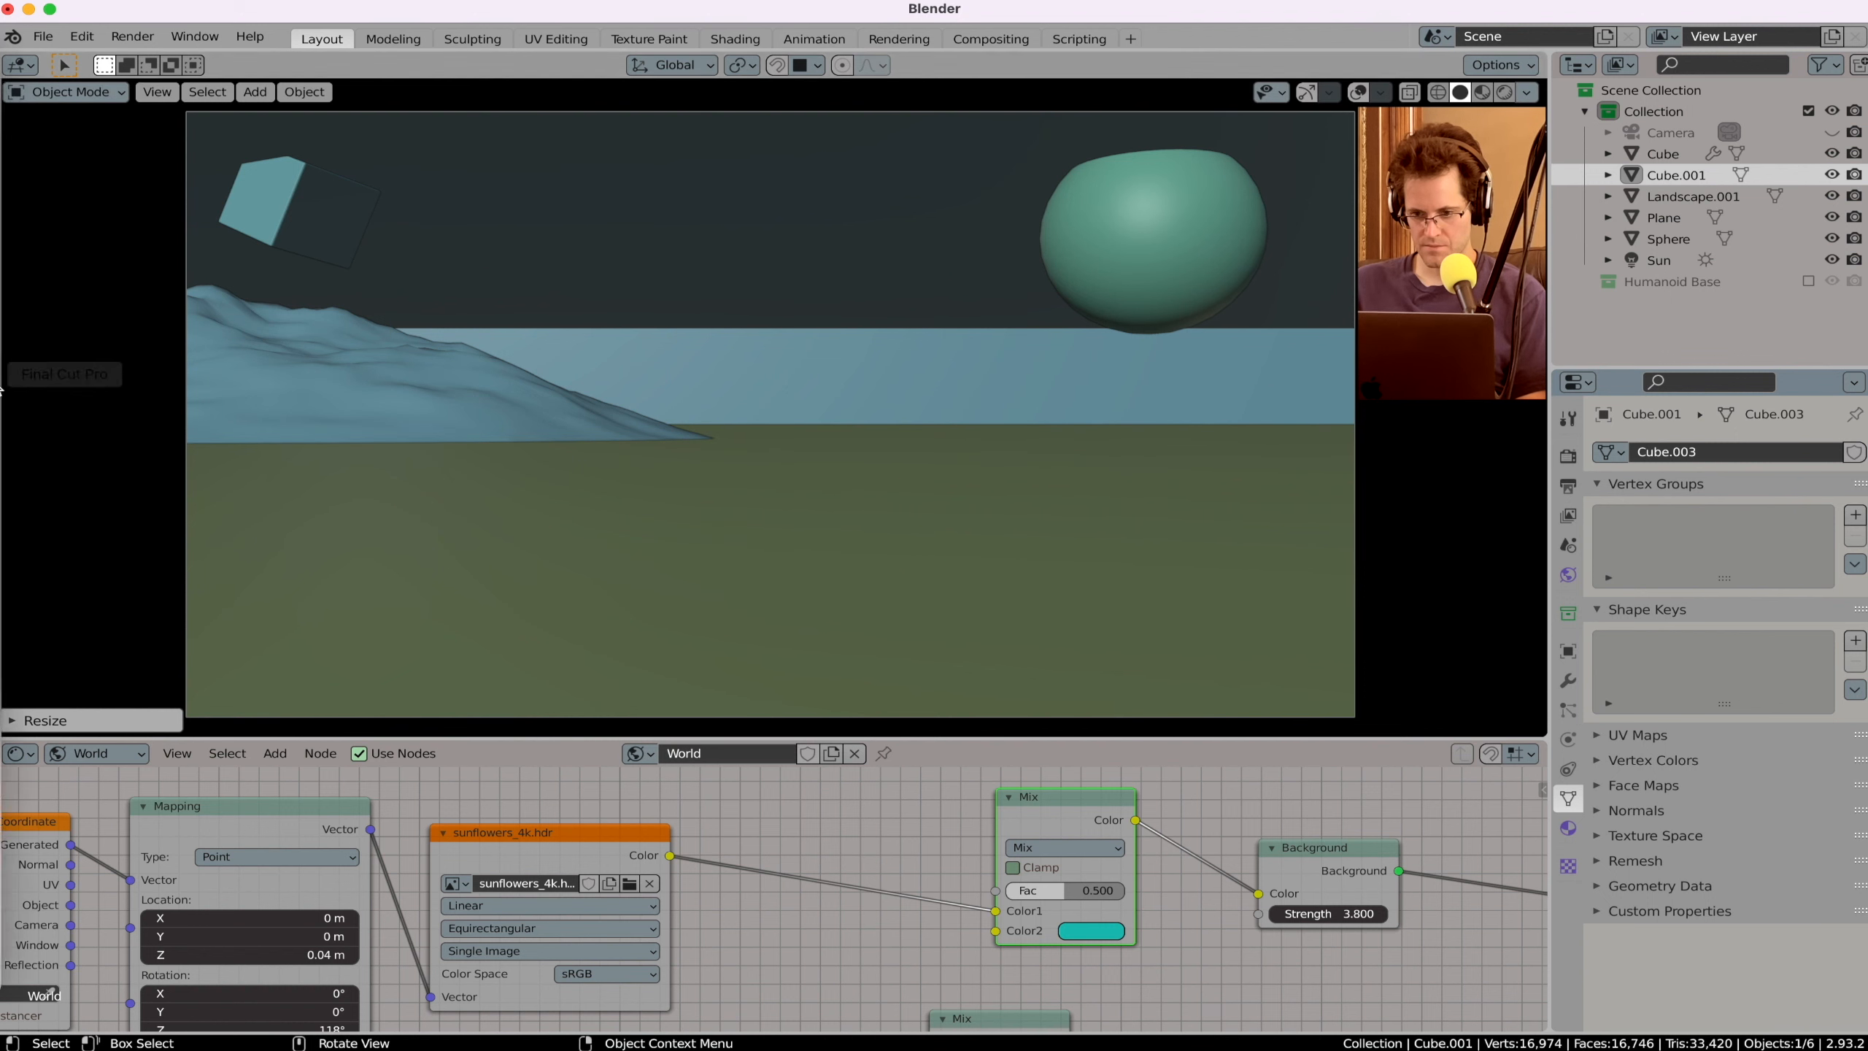
Step: Rename the enclosing cube to volumetric
{"action": "double_click", "coordinate": [1679, 175]}
{"action": "type", "text": "volumetri"}
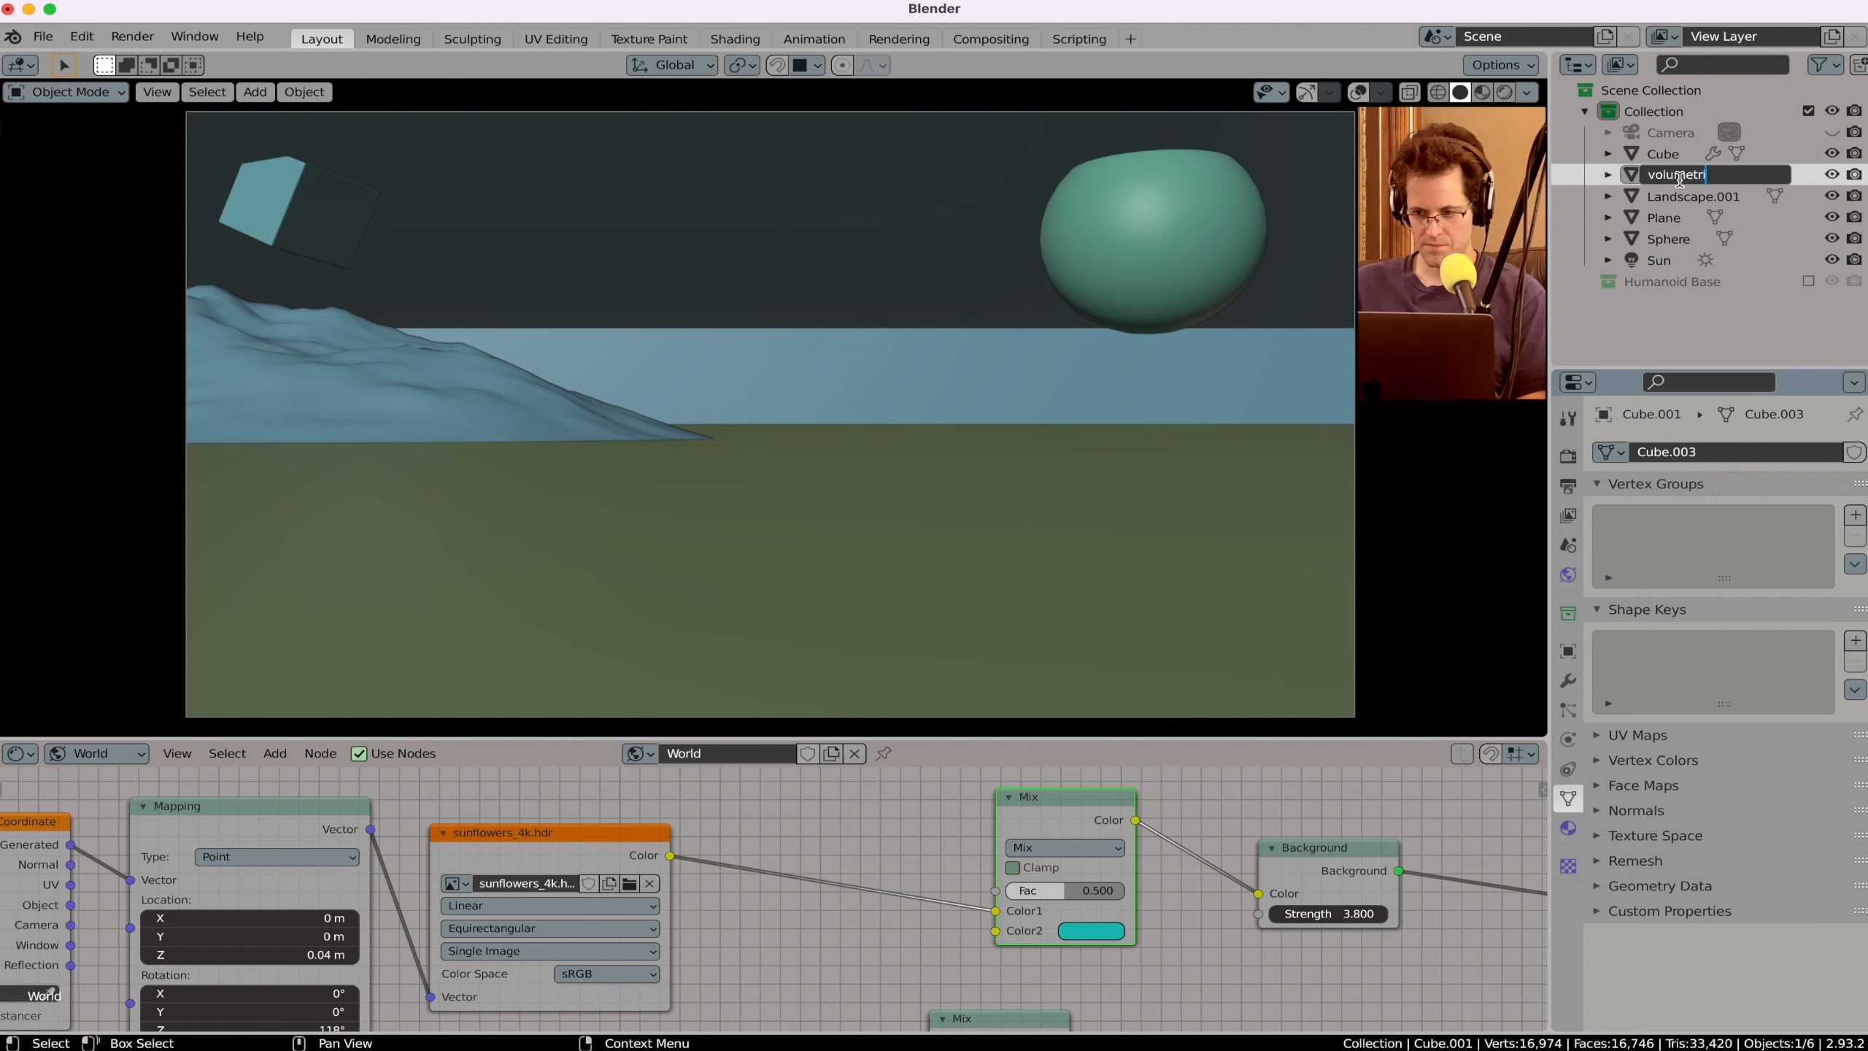
{"action": "type", "text": "c"}
{"action": "key", "text": "Return"}
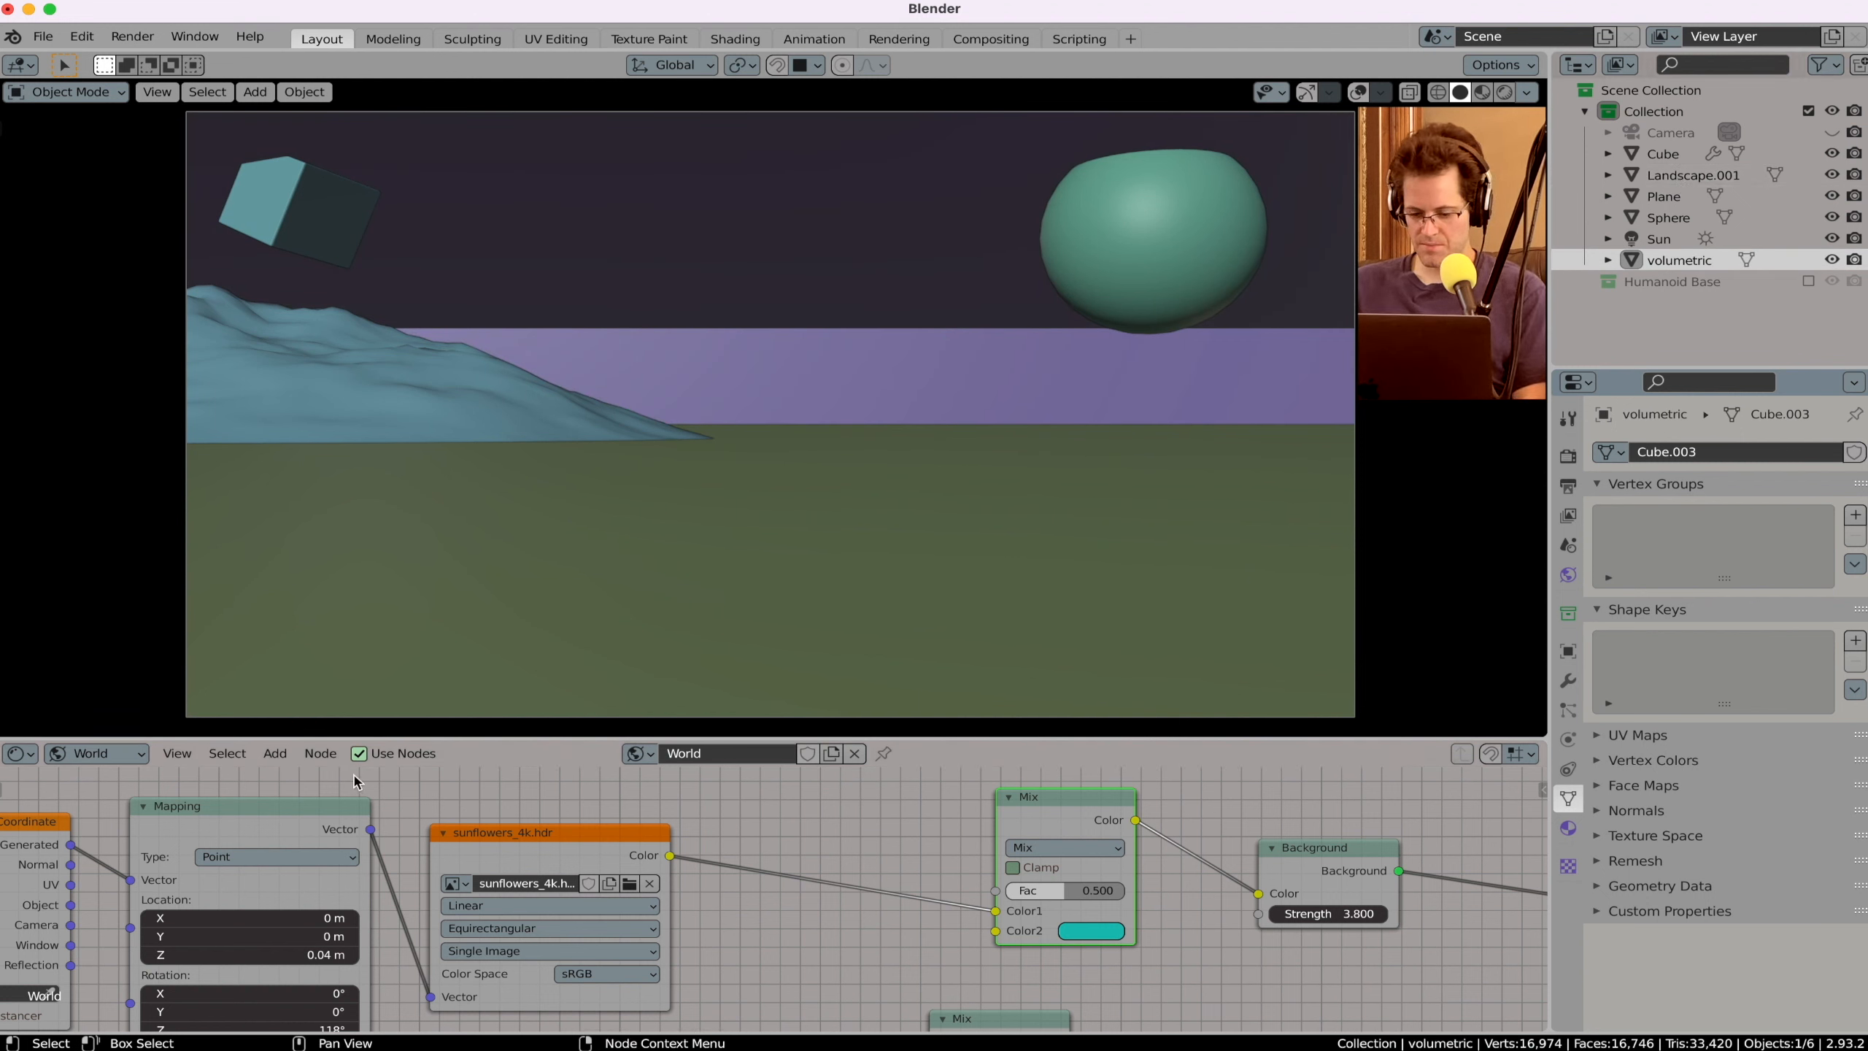
Step: Show Object shader nodes, return the viewport to Rendered shading, and create a new material for the volumetric cube
{"action": "left_click", "coordinate": [95, 754]}
{"action": "left_click", "coordinate": [89, 779]}
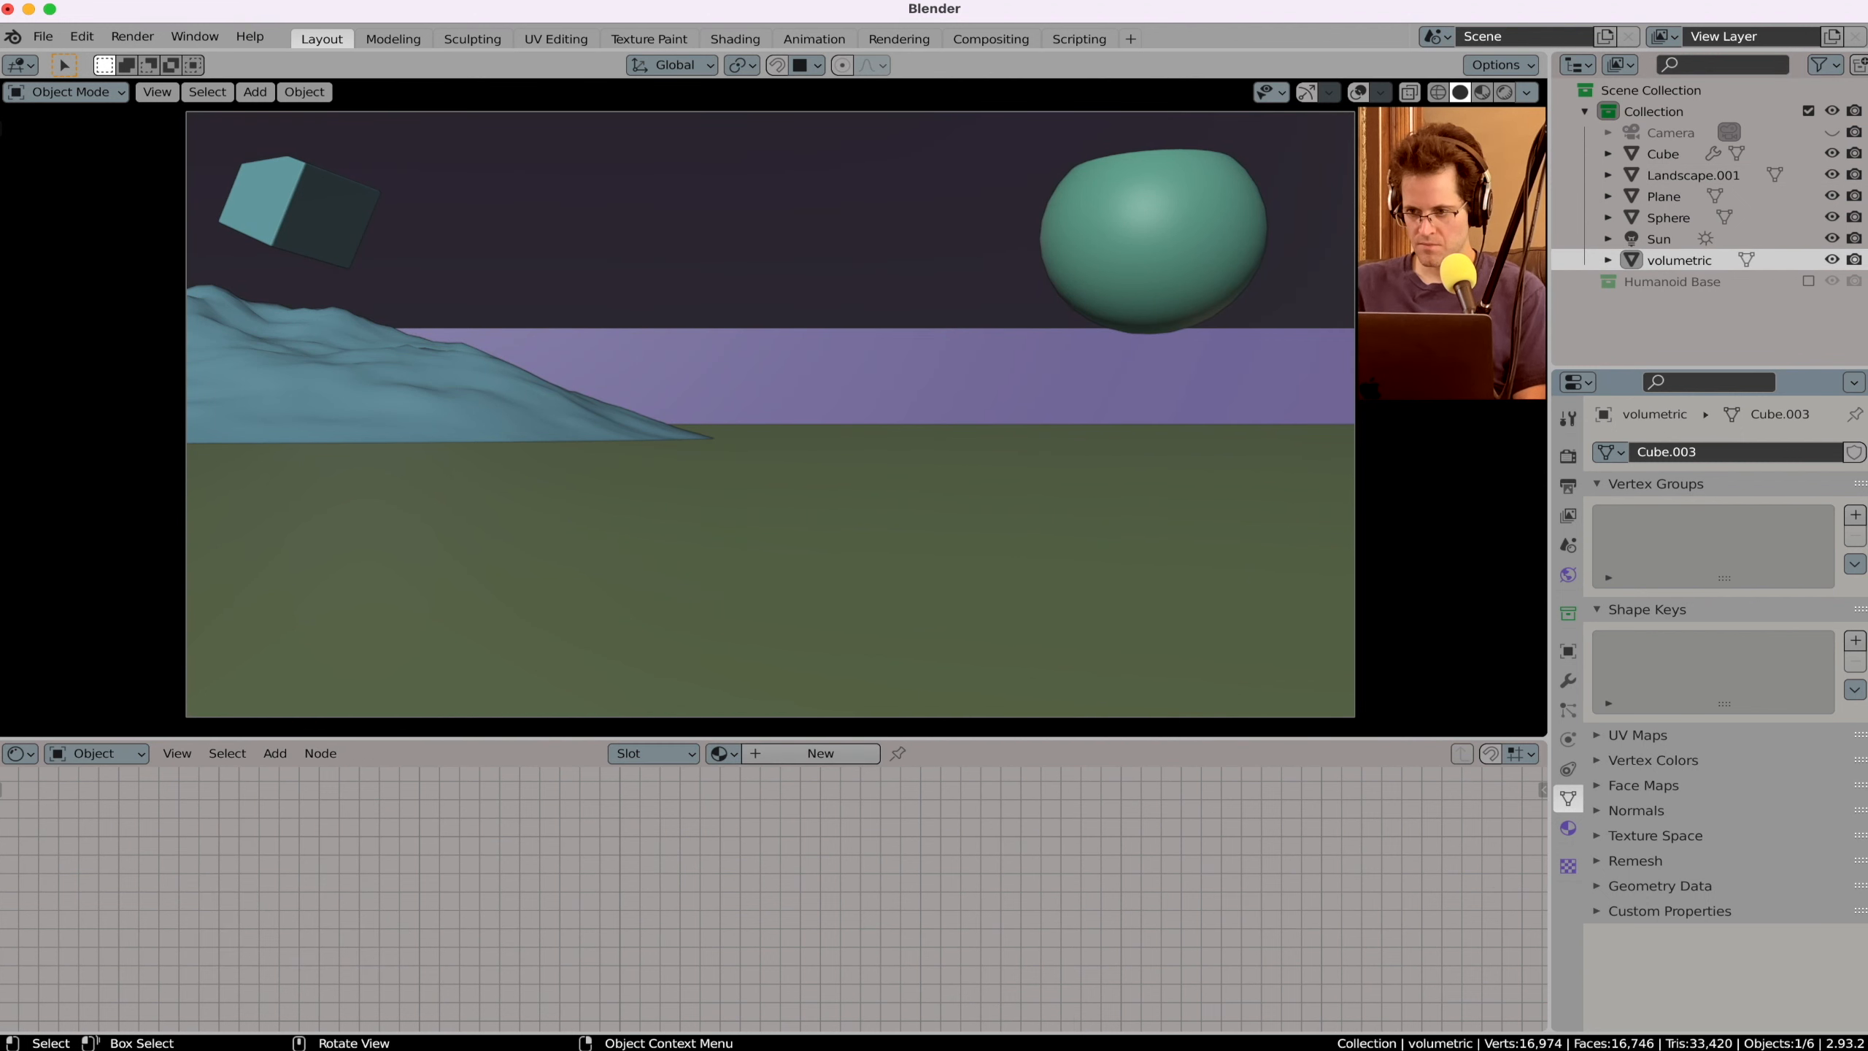
{"action": "left_click", "coordinate": [1502, 93]}
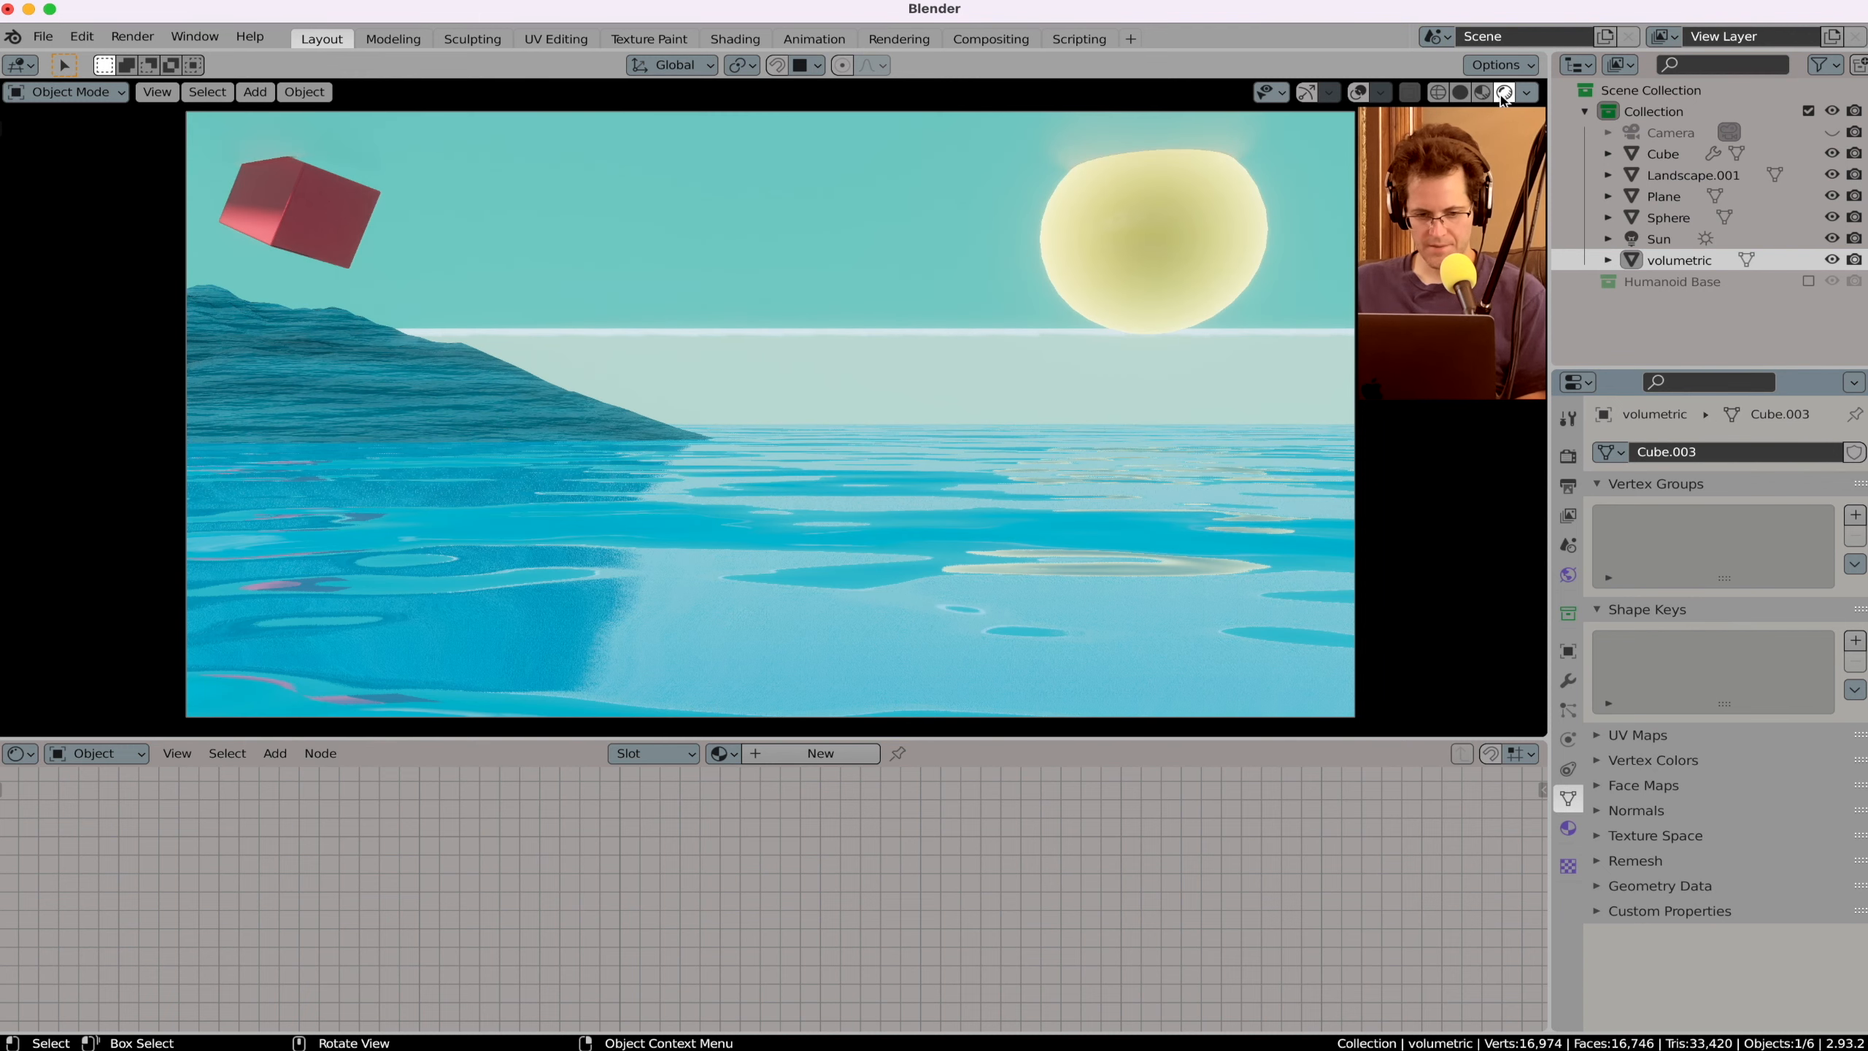
{"action": "left_click", "coordinate": [839, 754]}
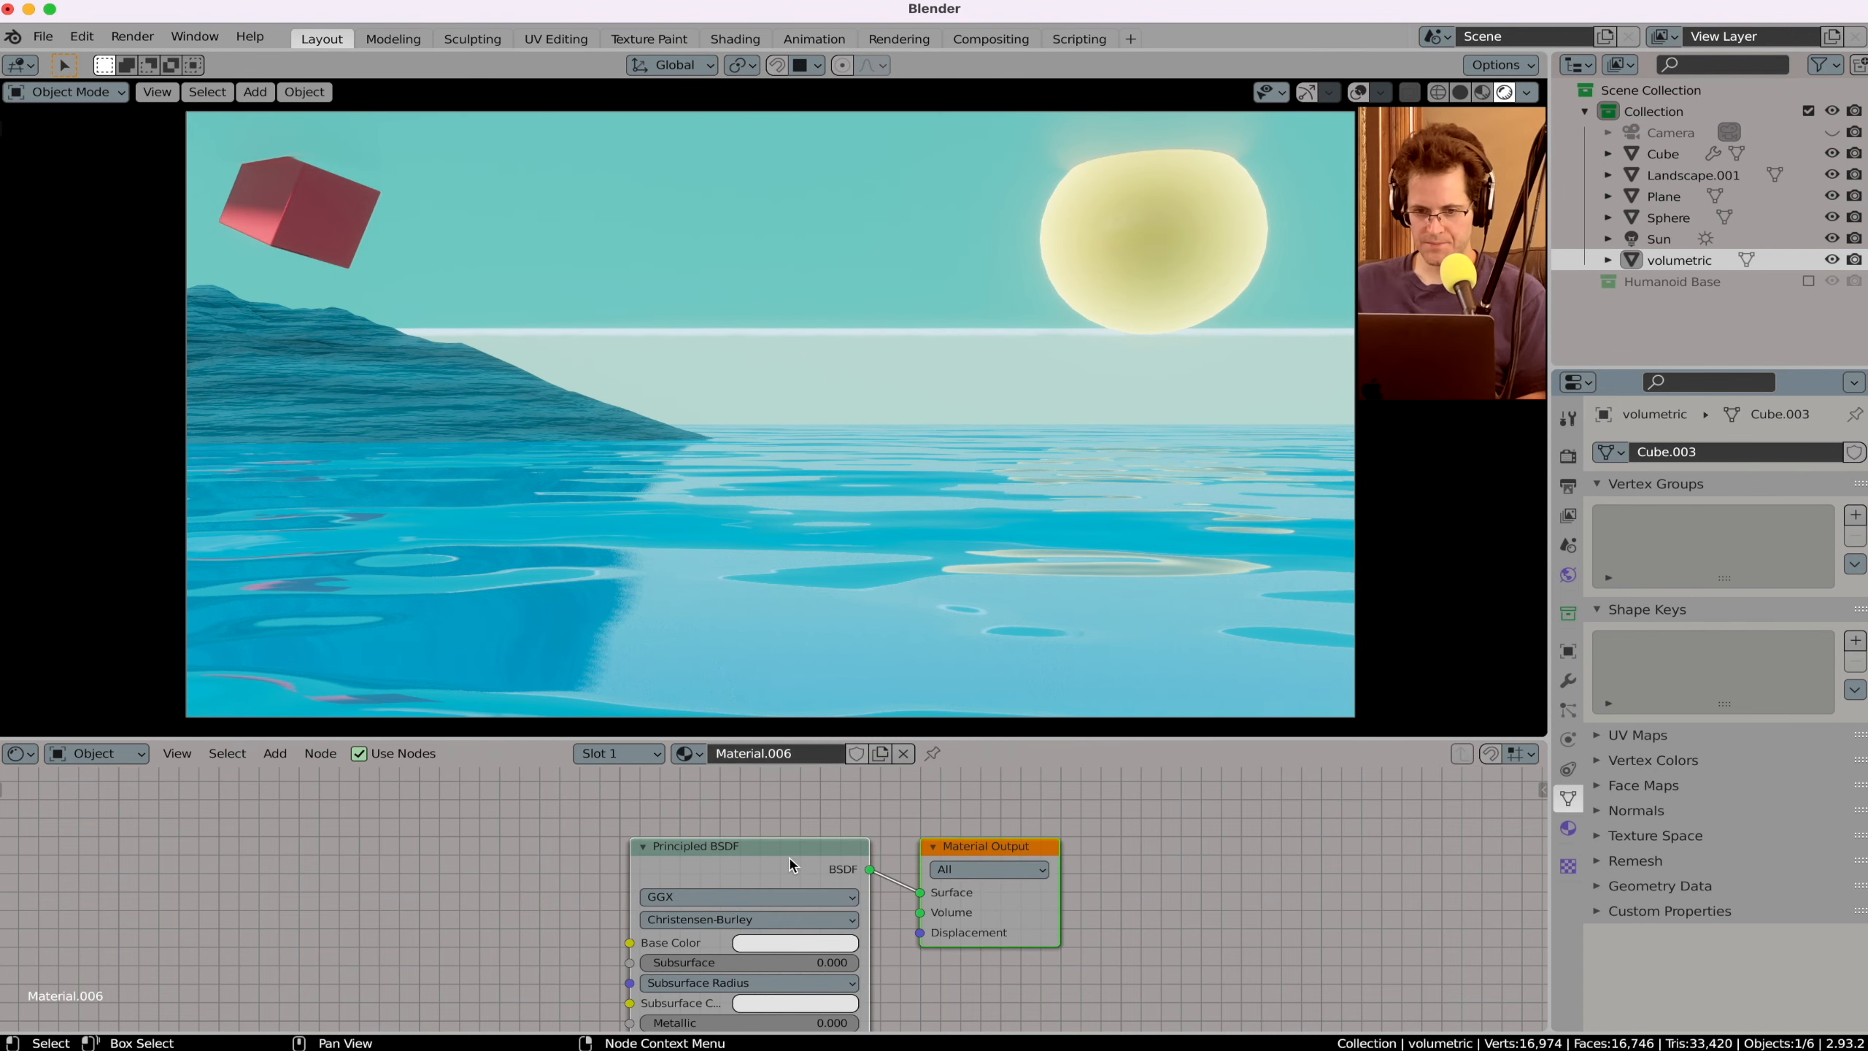
Step: Delete the Principled BSDF node from the volumetric cube's material
{"action": "scroll", "coordinate": [788, 865], "scroll_direction": "left", "scroll_amount": 5}
{"action": "scroll", "coordinate": [789, 865], "scroll_direction": "down", "scroll_amount": 3}
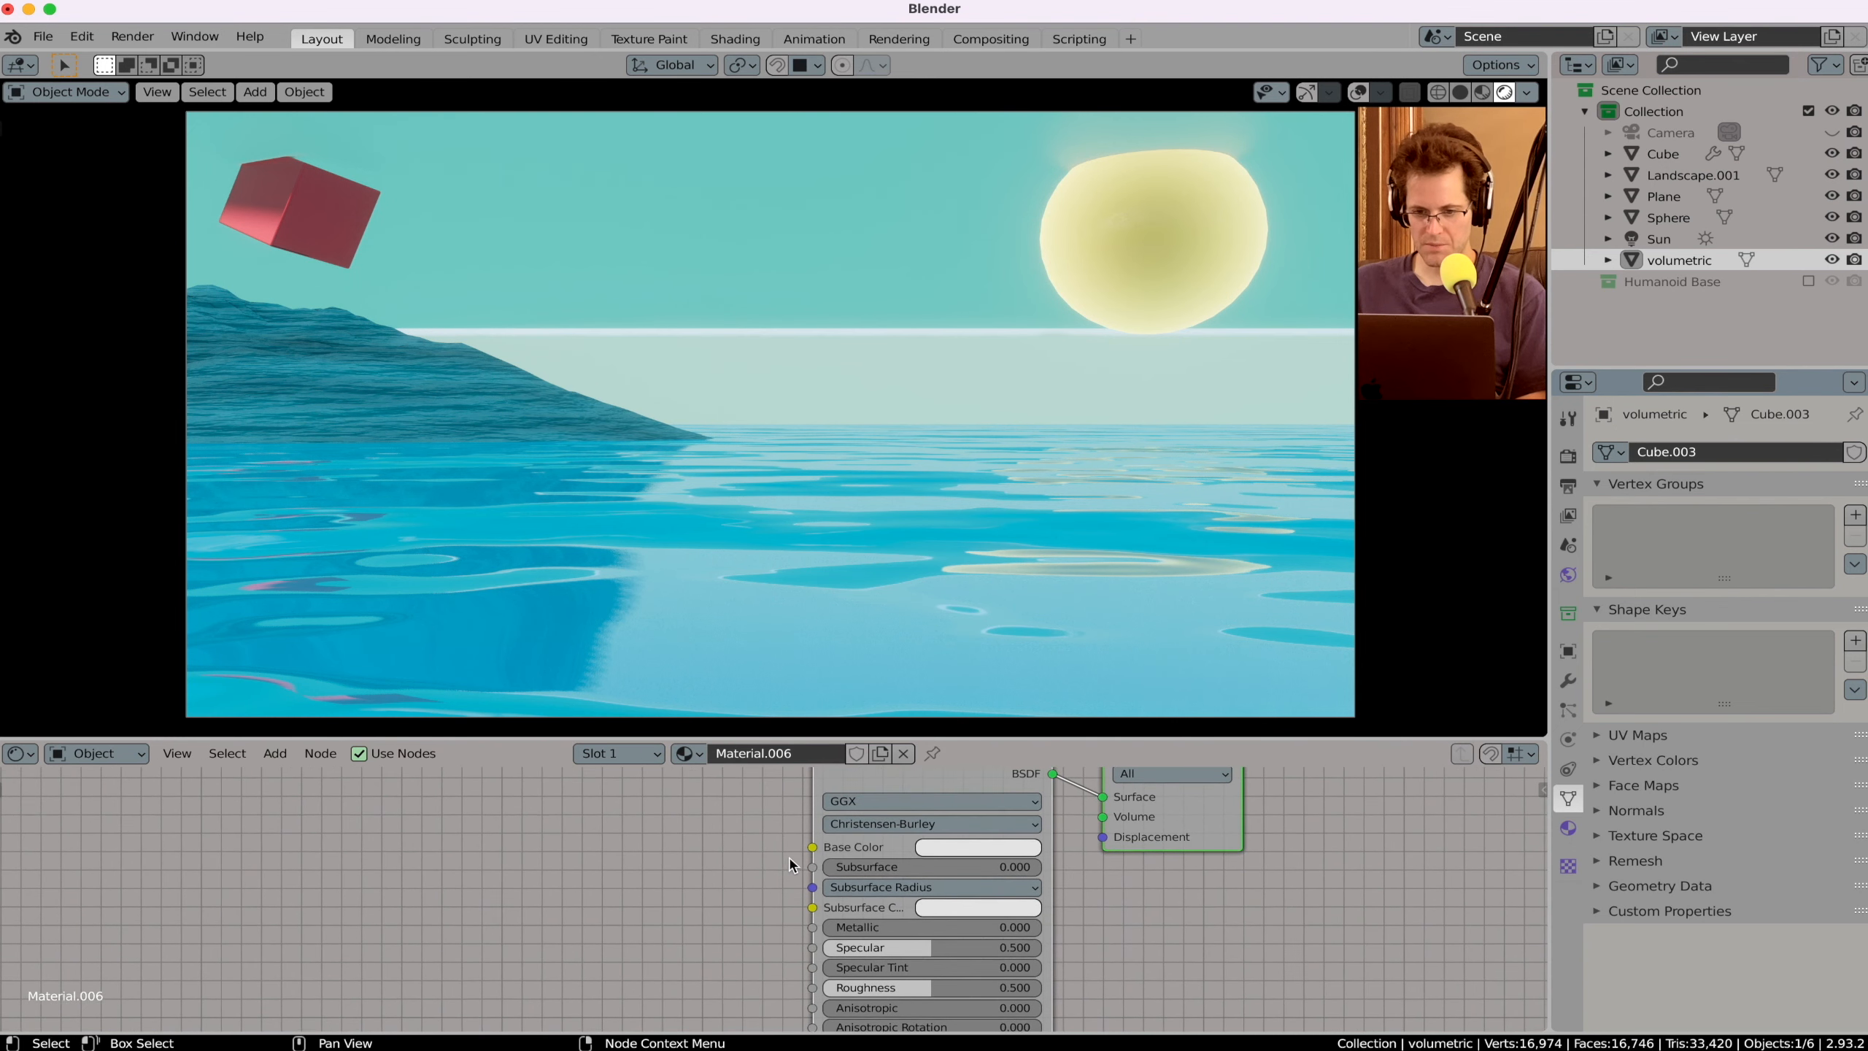
{"action": "scroll", "coordinate": [789, 865], "scroll_direction": "up", "scroll_amount": 3}
{"action": "scroll", "coordinate": [789, 865], "scroll_direction": "right", "scroll_amount": 2}
{"action": "left_click", "coordinate": [839, 816]}
{"action": "key", "text": "x"}
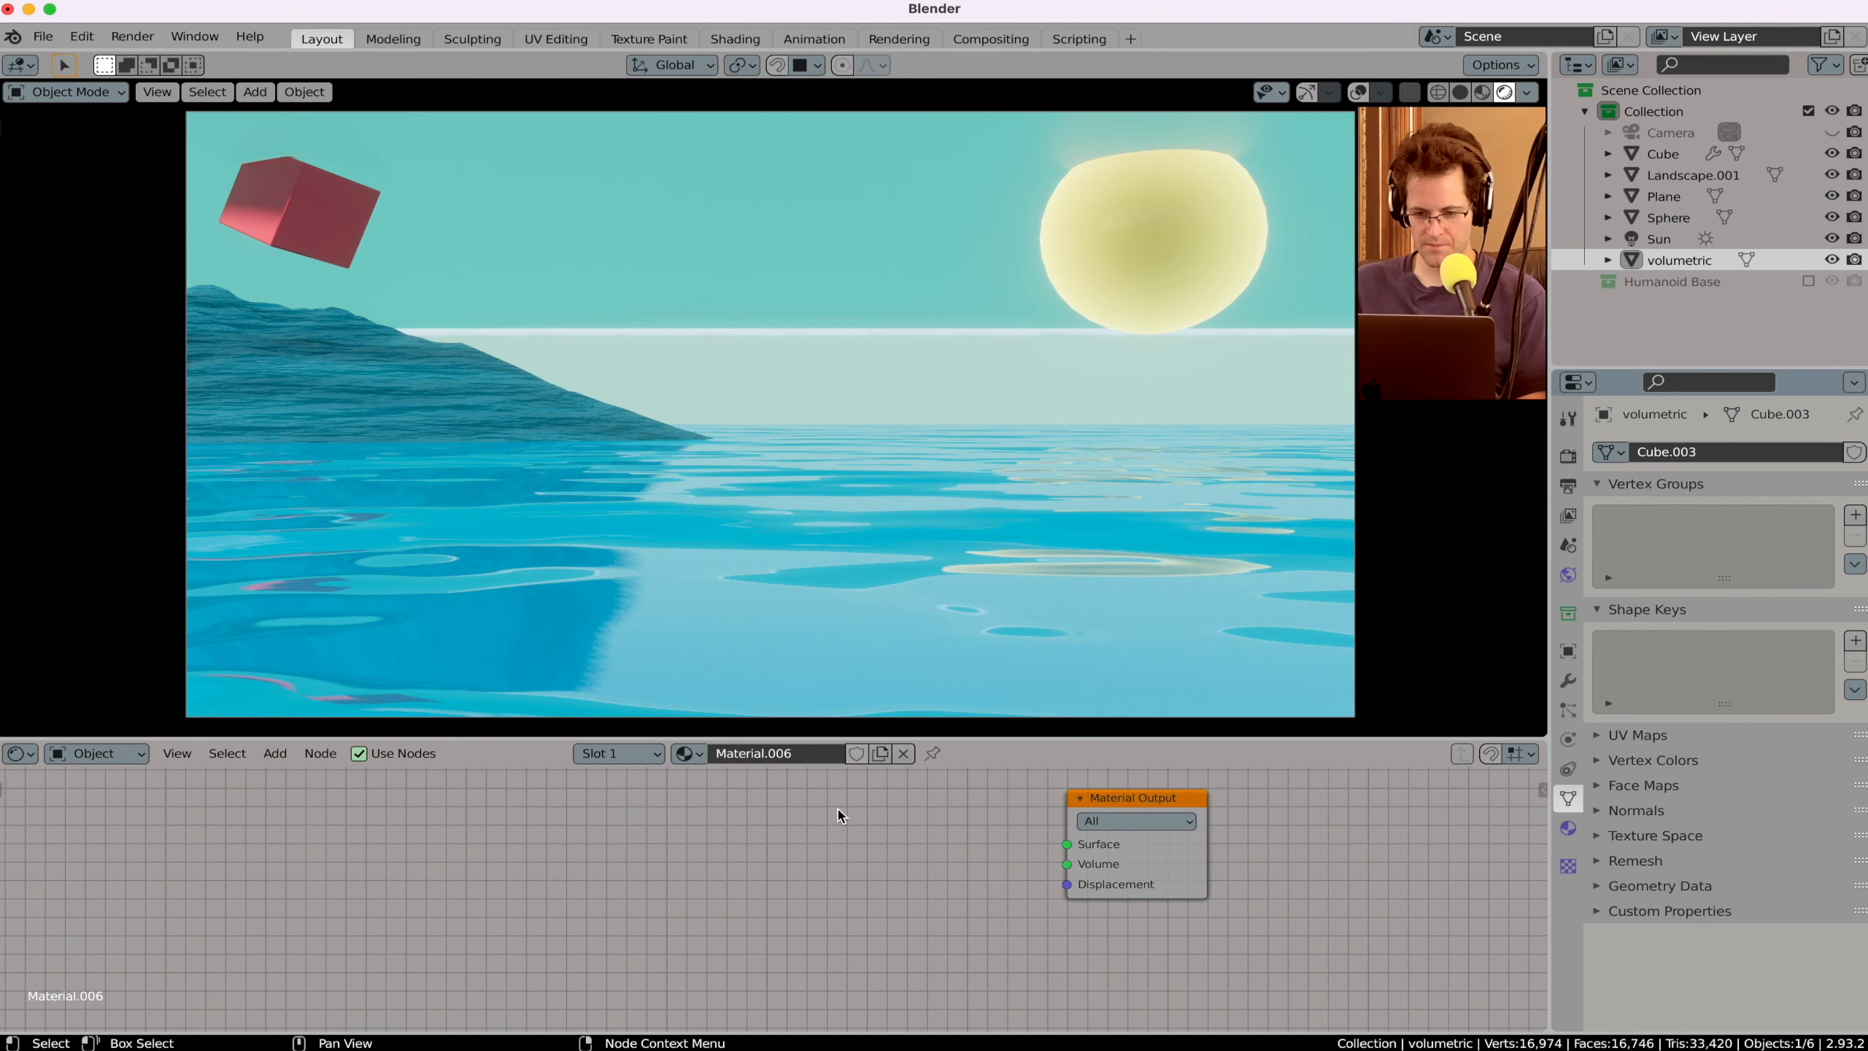
Step: Add a Volume Scatter node and connect its Volume output to the Material Output's Volume input
{"action": "key", "text": "shift+a"}
{"action": "left_click", "coordinate": [838, 813]}
{"action": "type", "text": "volum"}
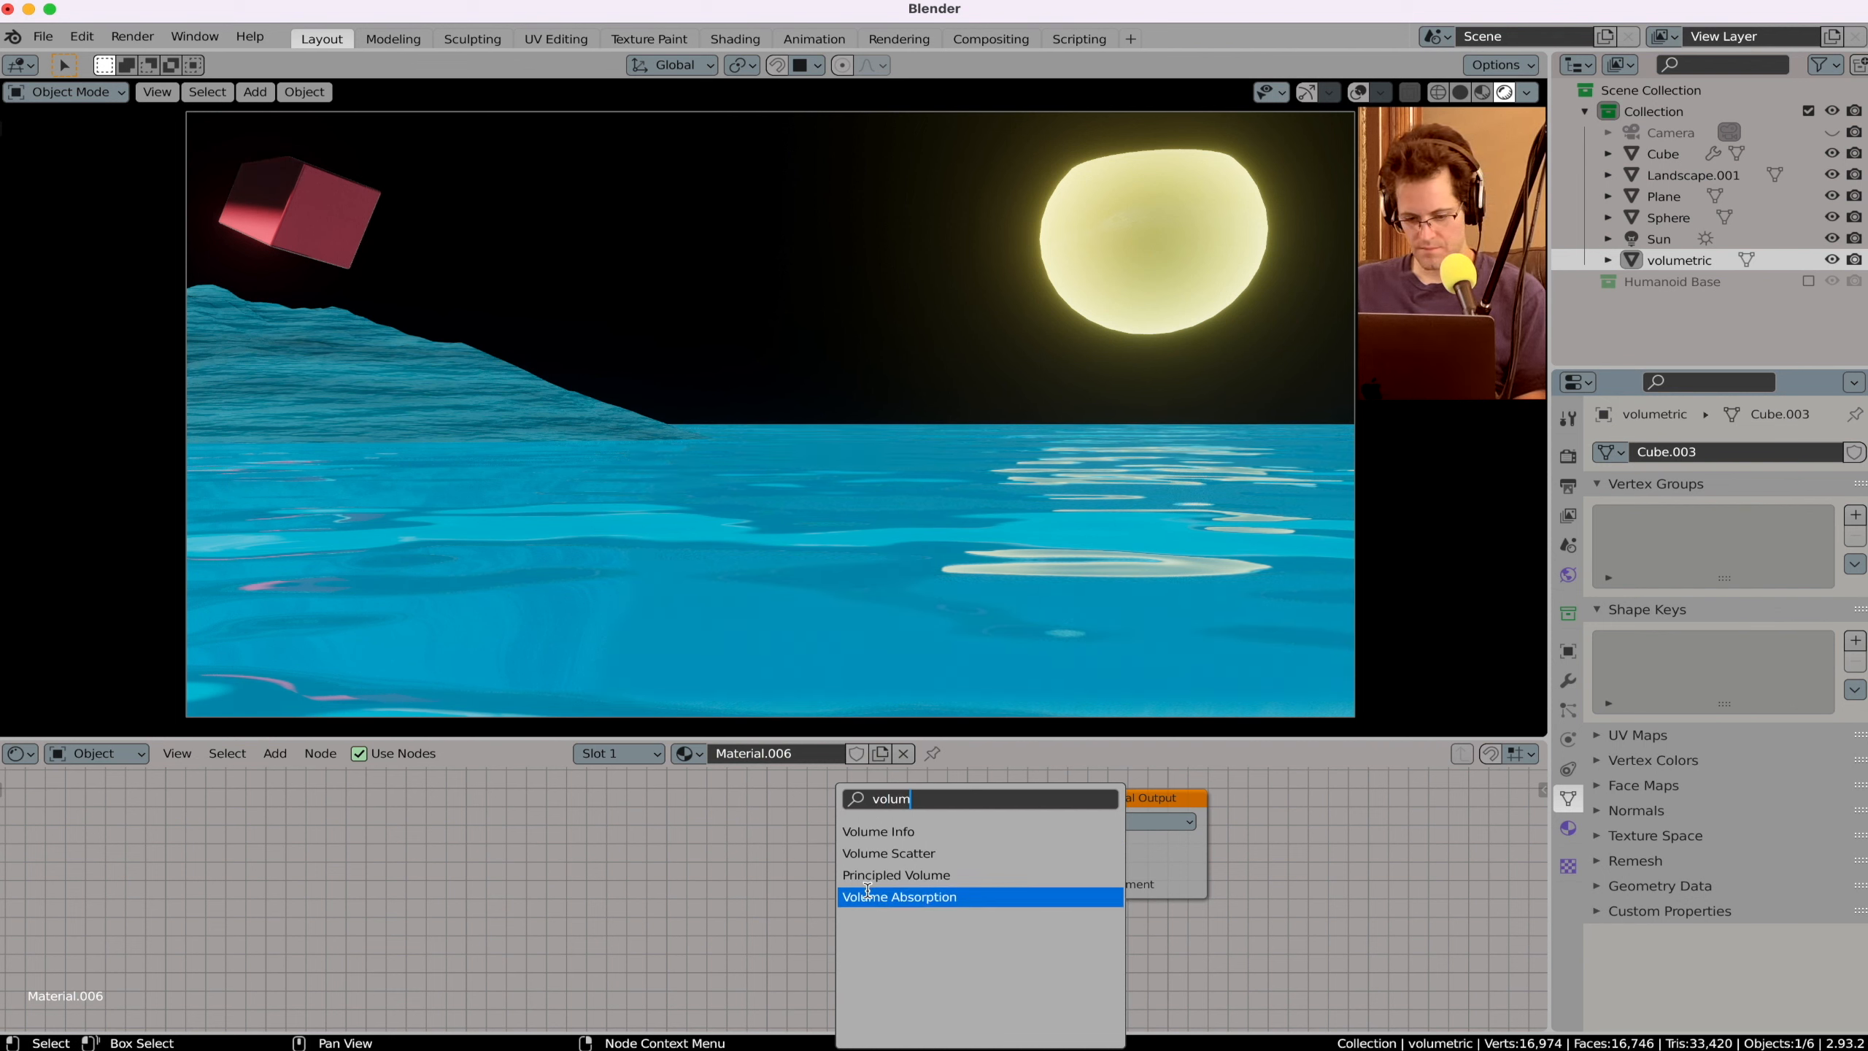
{"action": "left_click", "coordinate": [891, 854]}
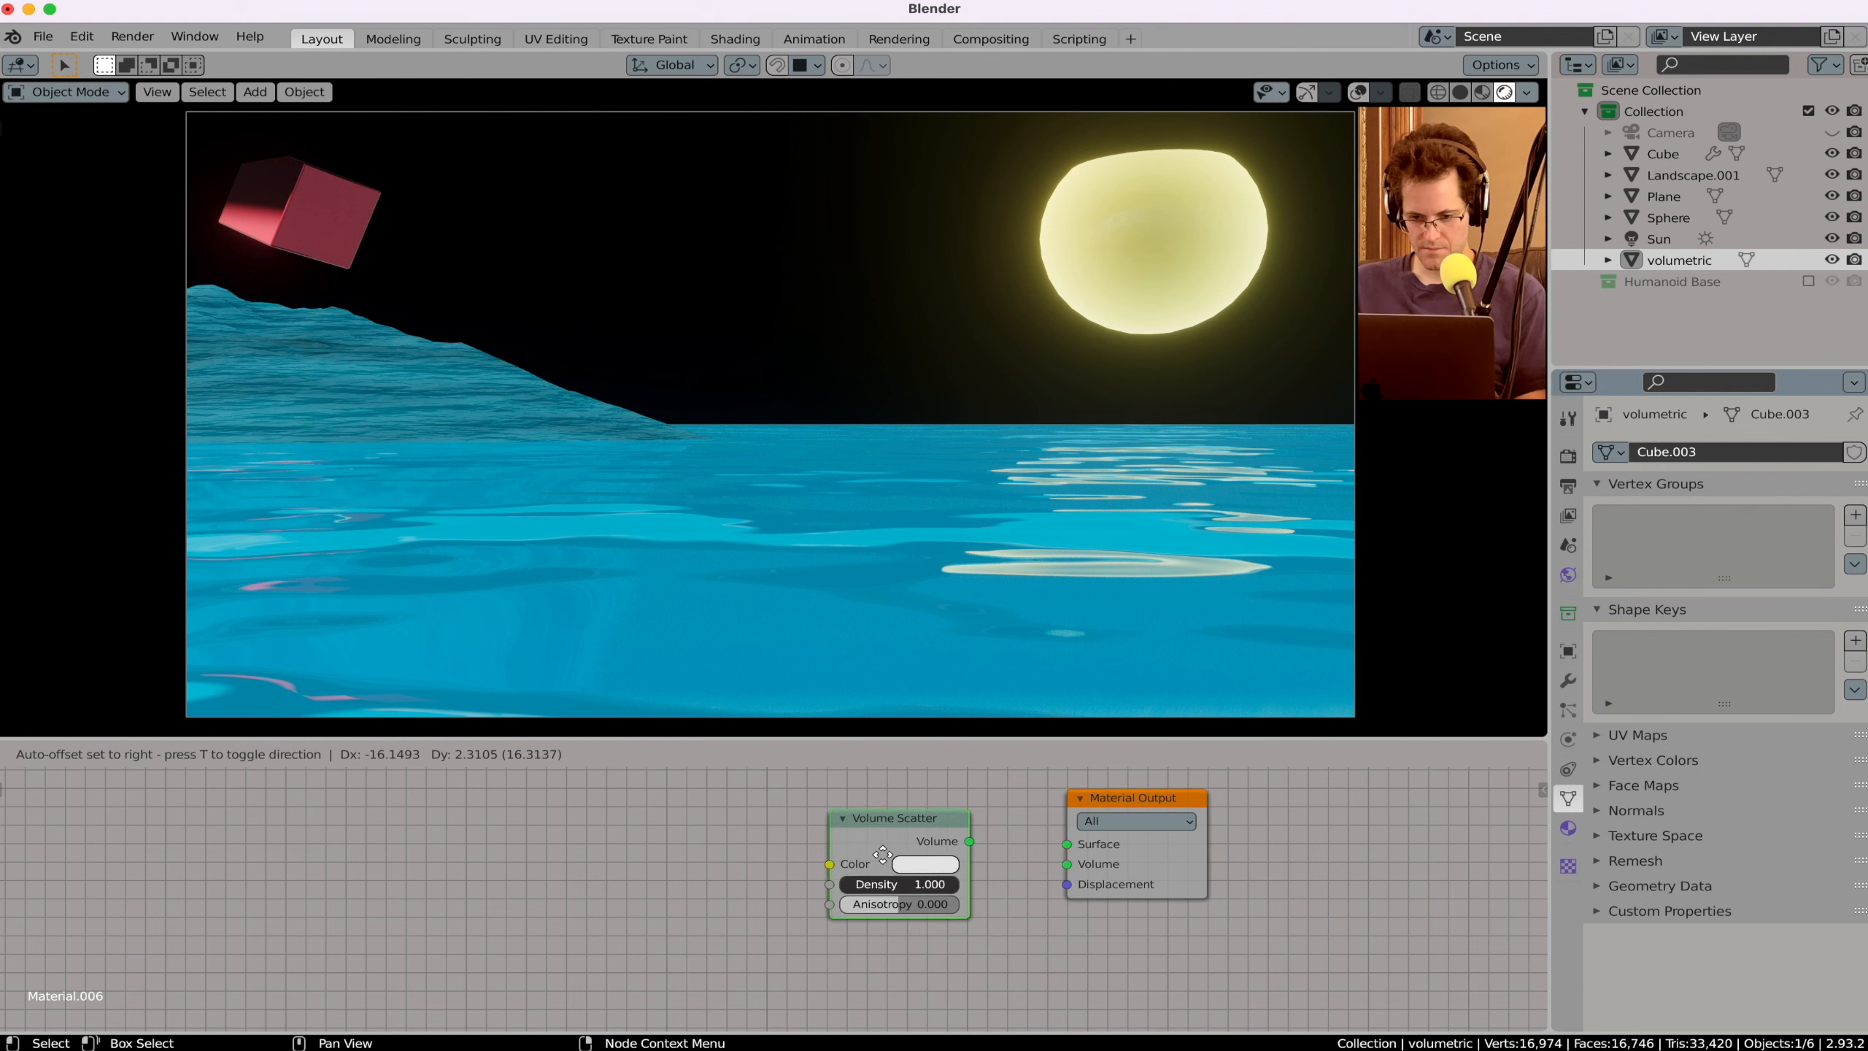
{"action": "left_click_drag", "start_coordinate": [971, 841], "coordinate": [1085, 865]}
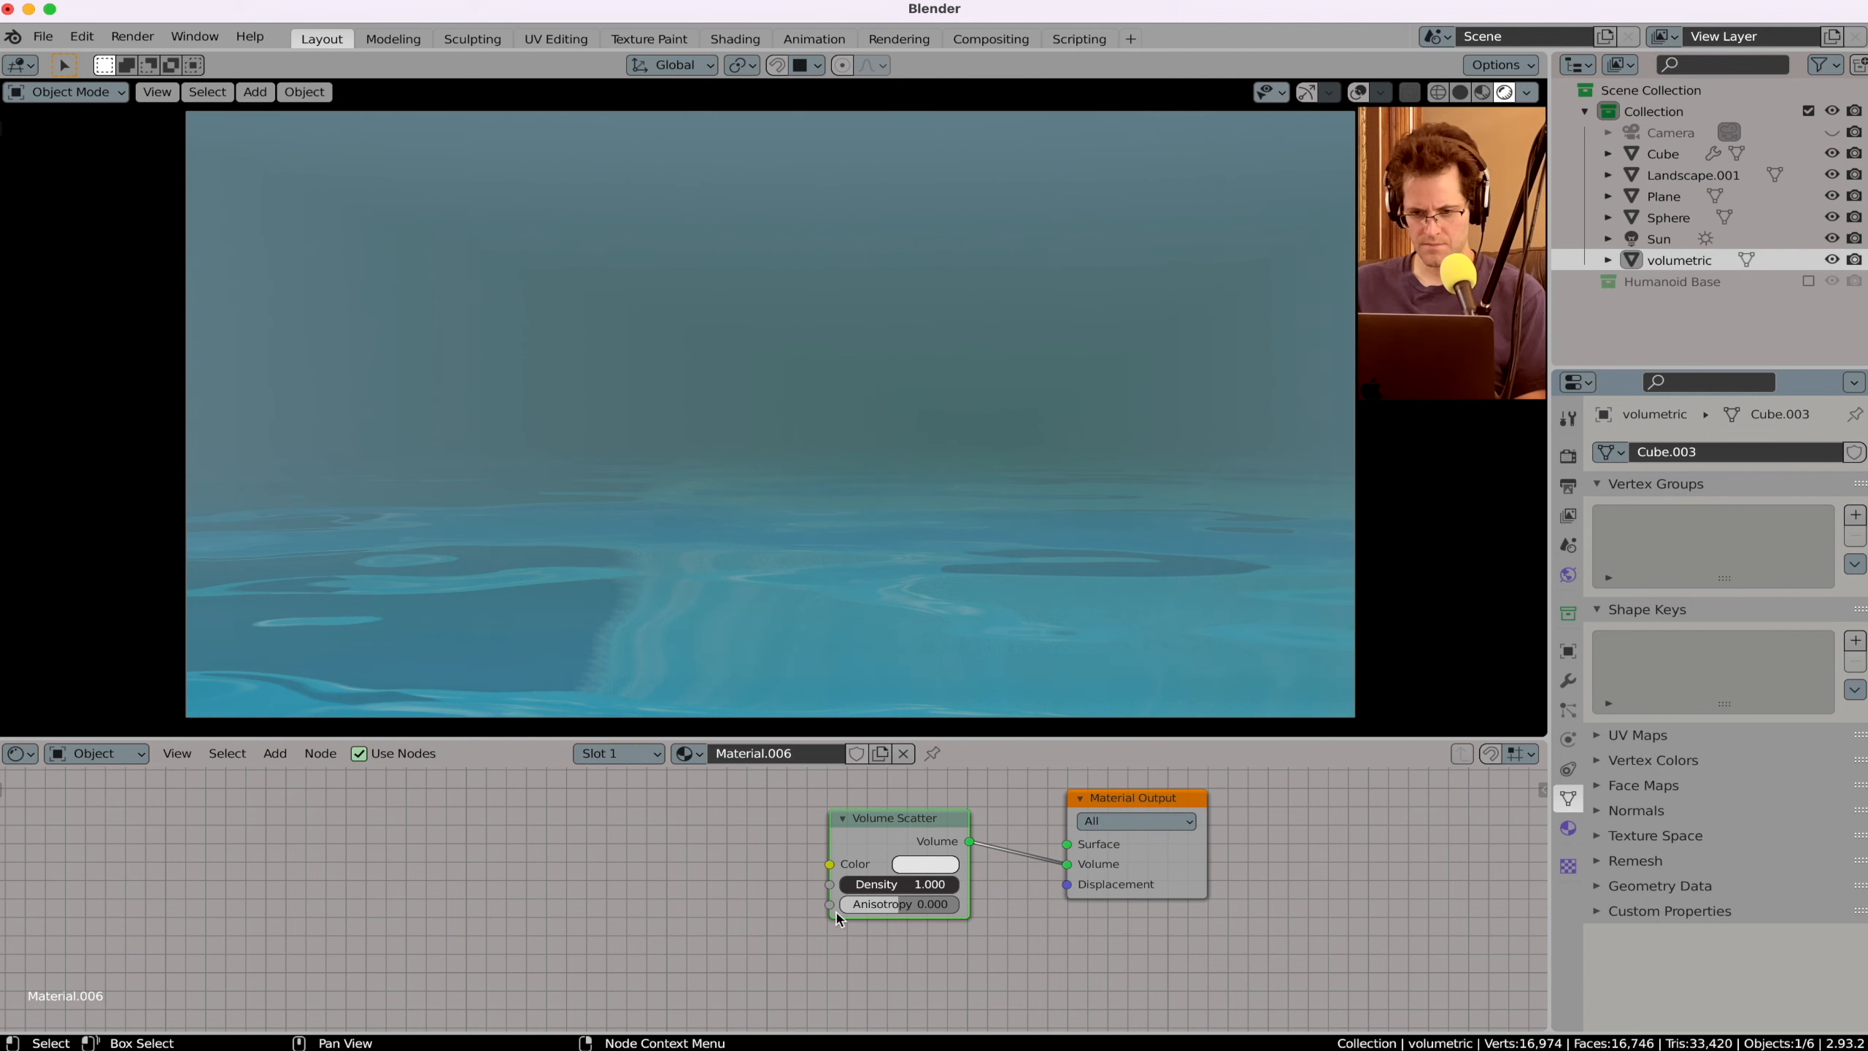
Step: Set the Volume Scatter node's Density to 0.1
{"action": "double_click", "coordinate": [893, 884]}
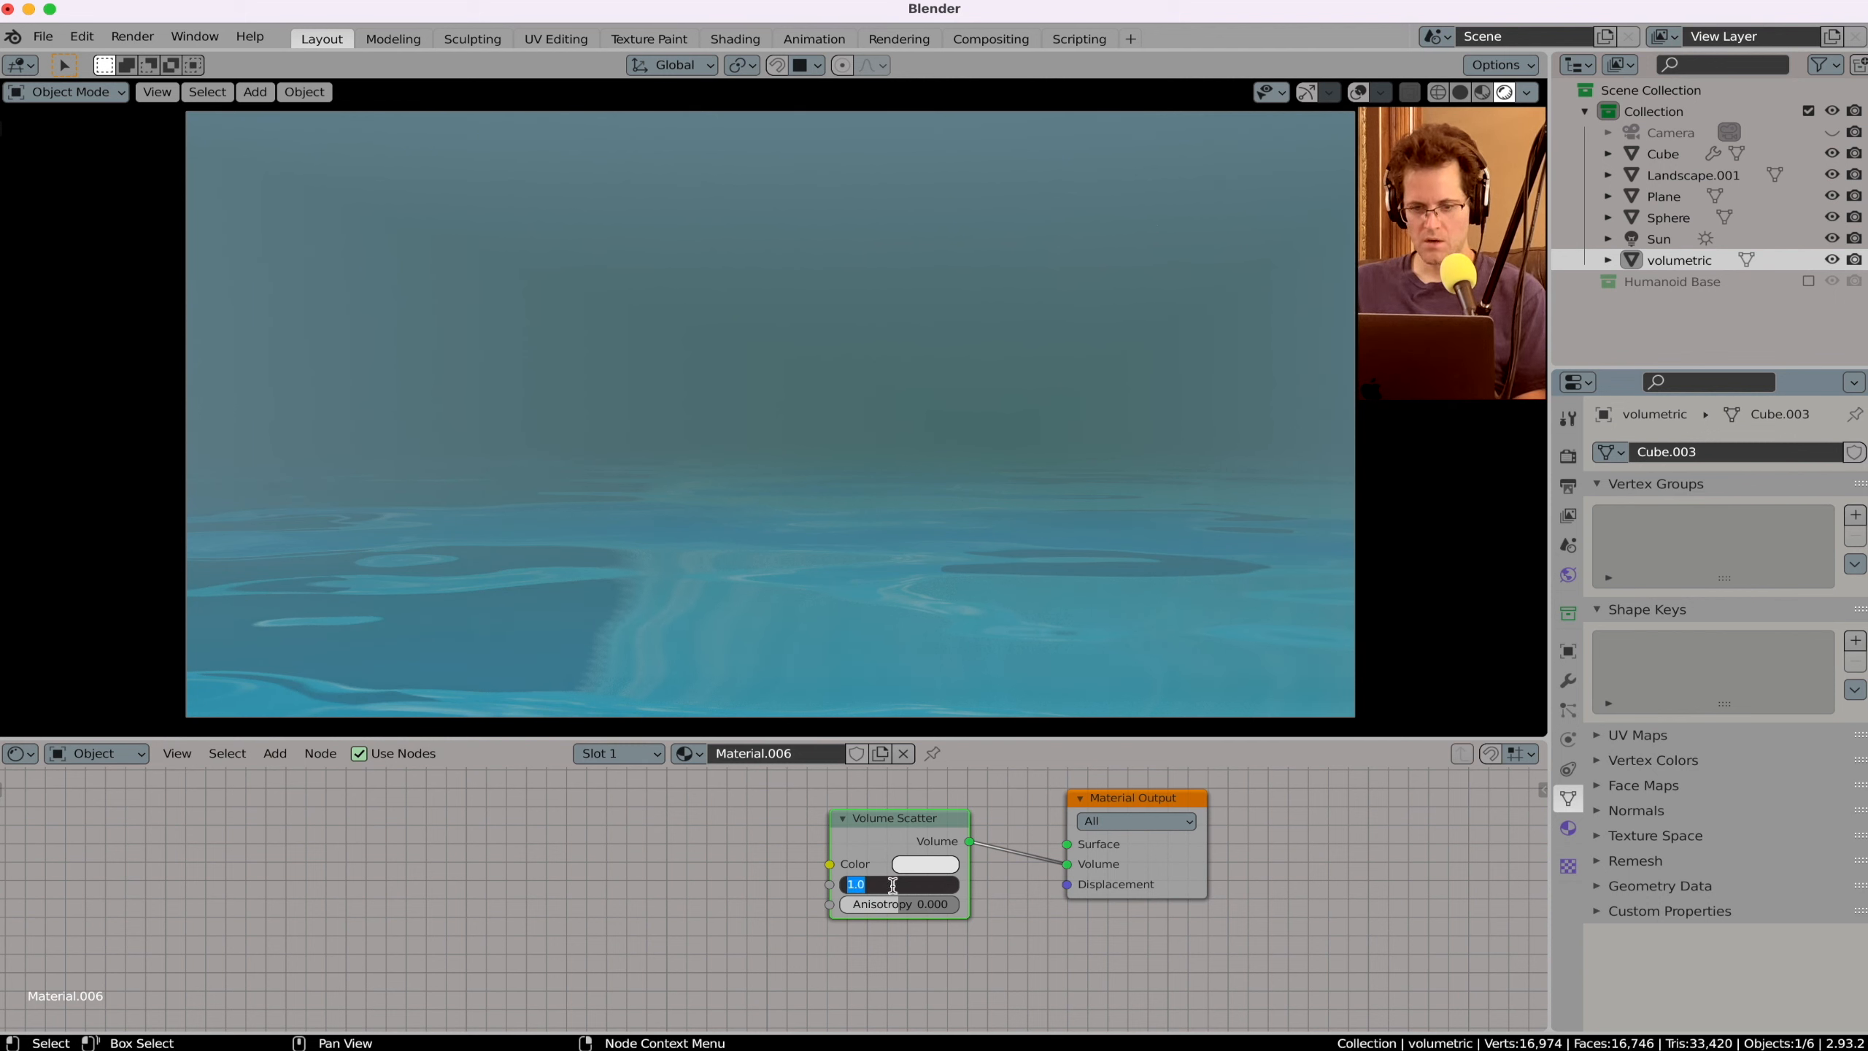
{"action": "type", "text": ".1"}
{"action": "key", "text": "Return"}
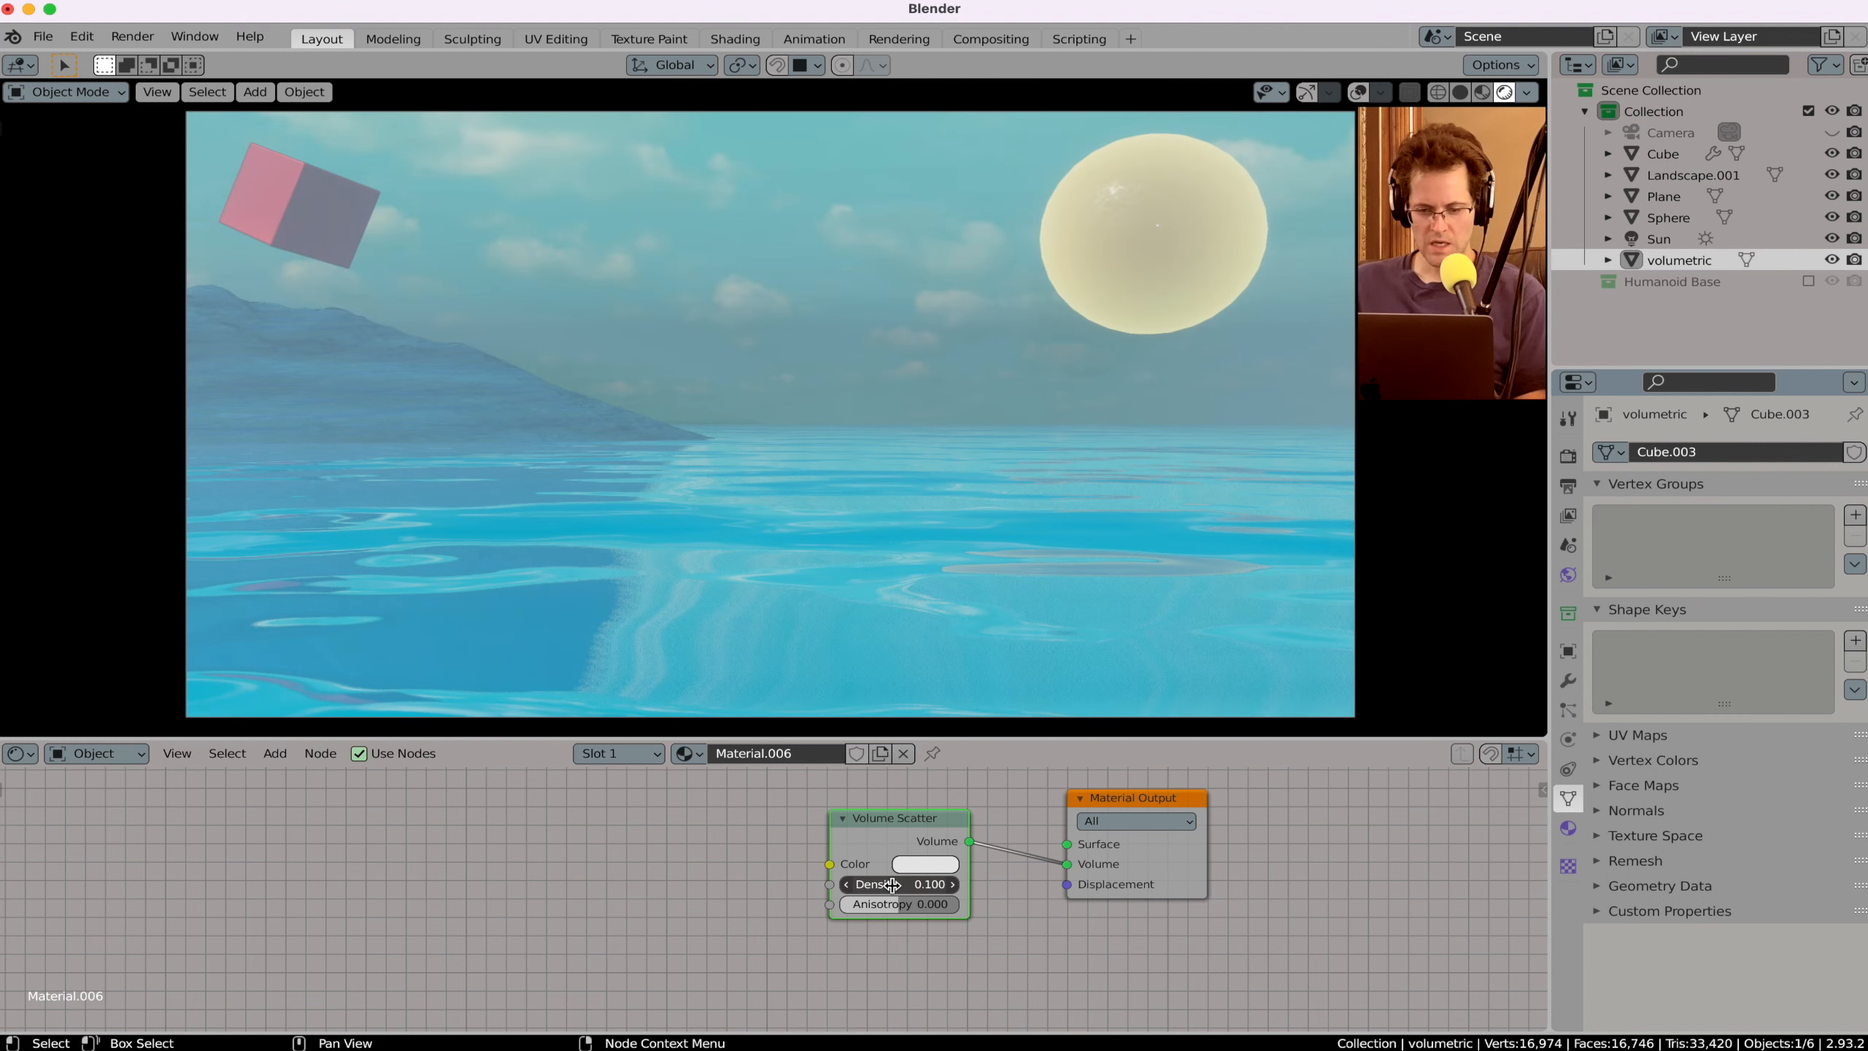
Step: Change the Volume Scatter color to light salmon pink with its brightness value at 1.000
{"action": "left_click", "coordinate": [928, 865]}
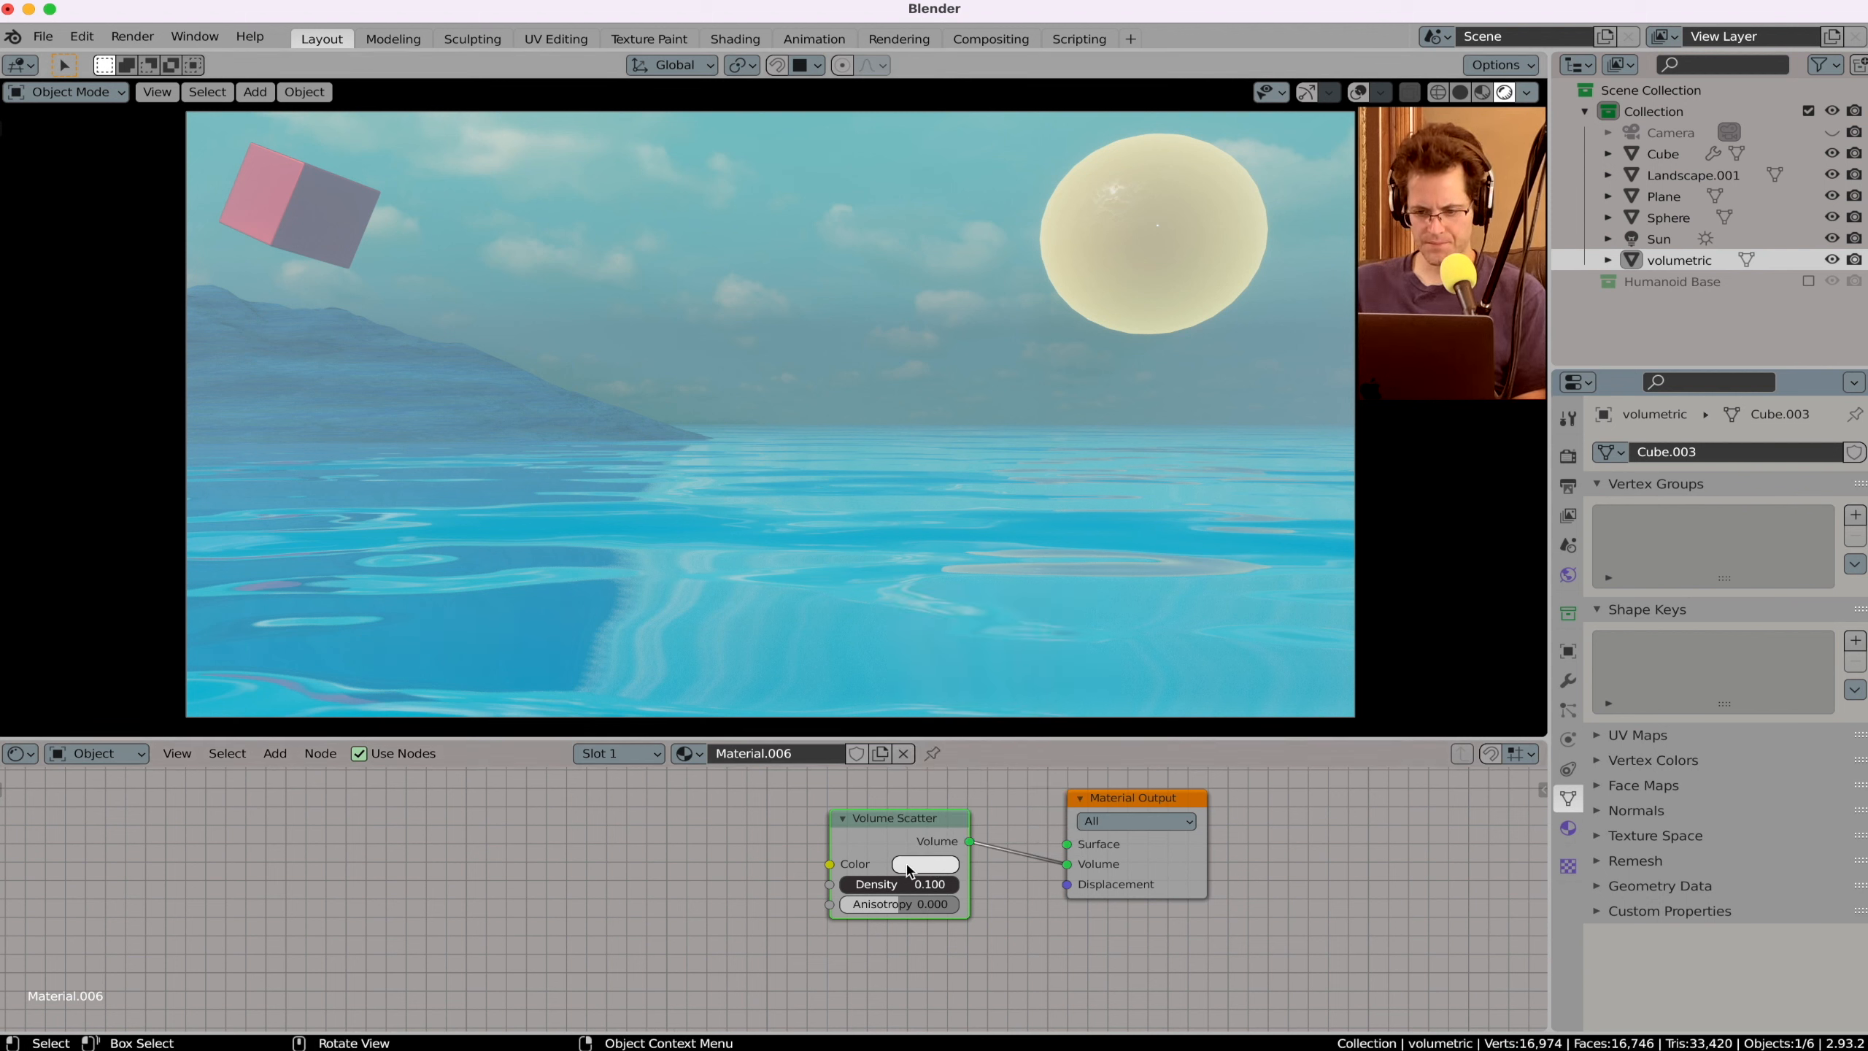
{"action": "left_click", "coordinate": [906, 867]}
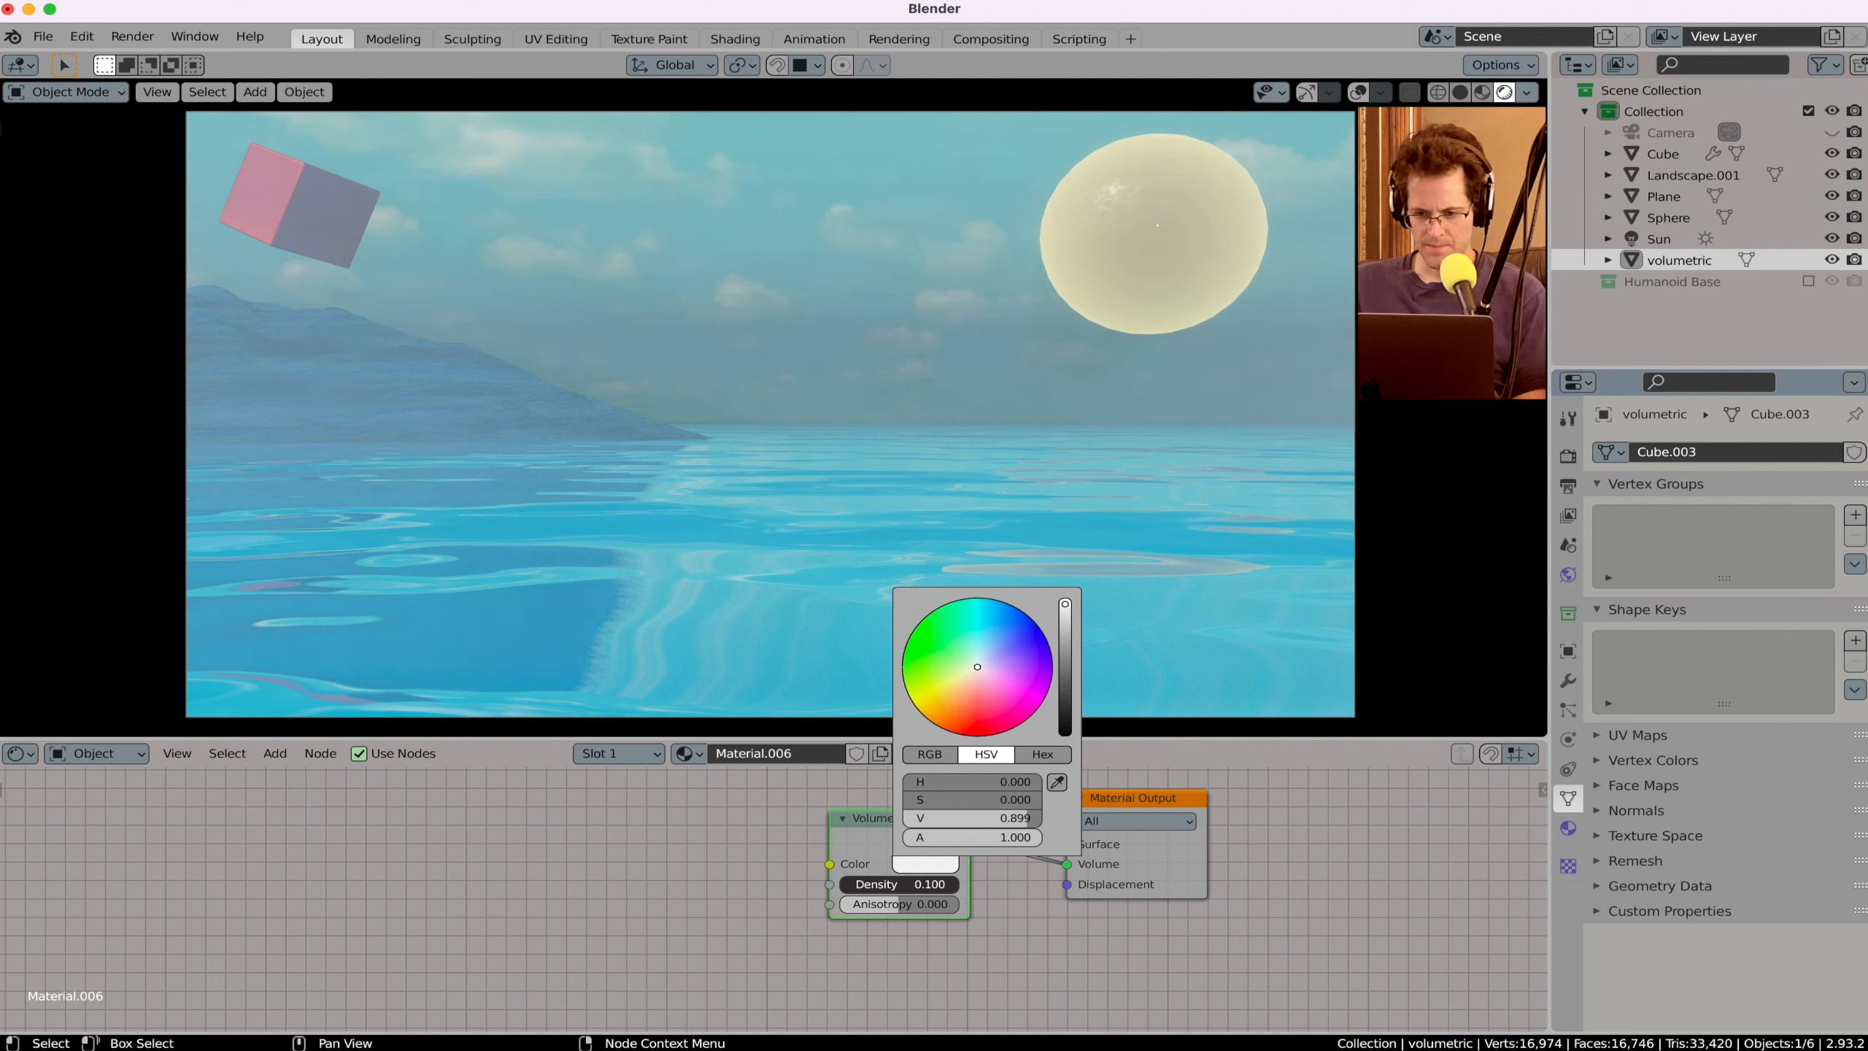
{"action": "left_click_drag", "start_coordinate": [1064, 604], "coordinate": [1065, 597]}
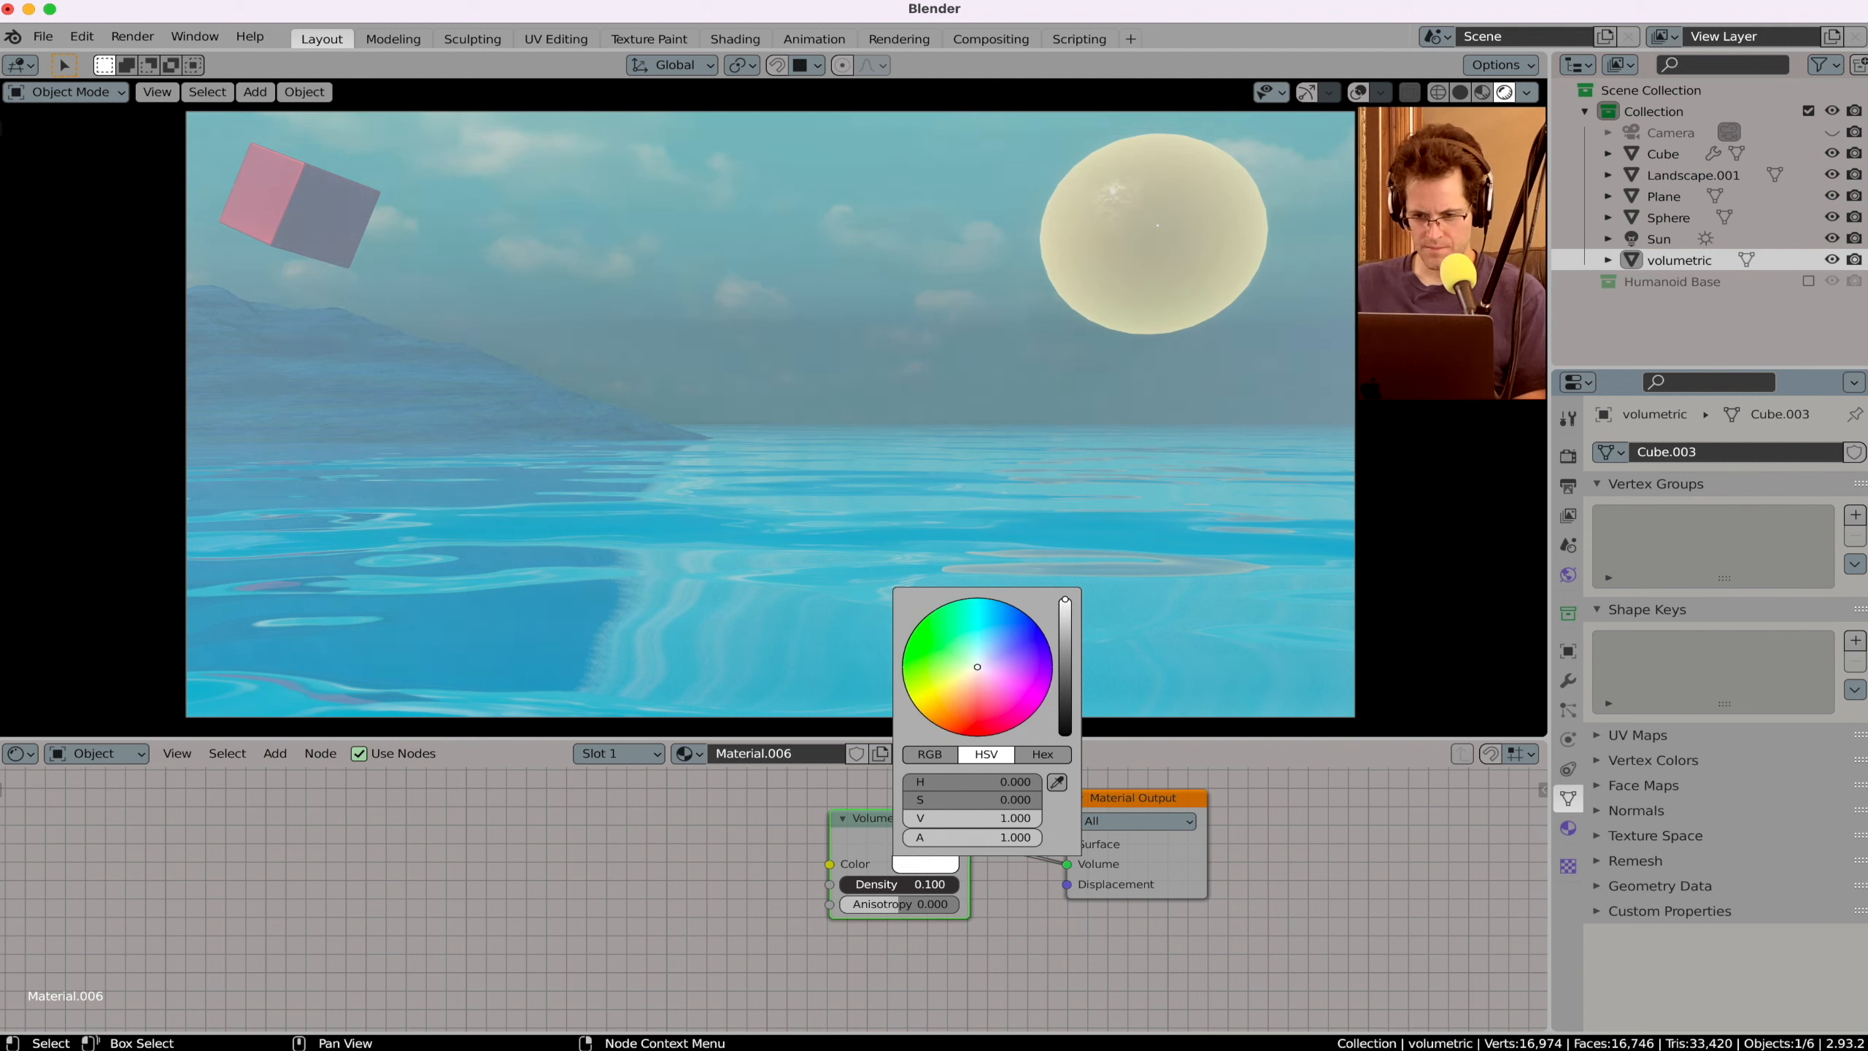
{"action": "left_click_drag", "start_coordinate": [976, 666], "coordinate": [988, 641]}
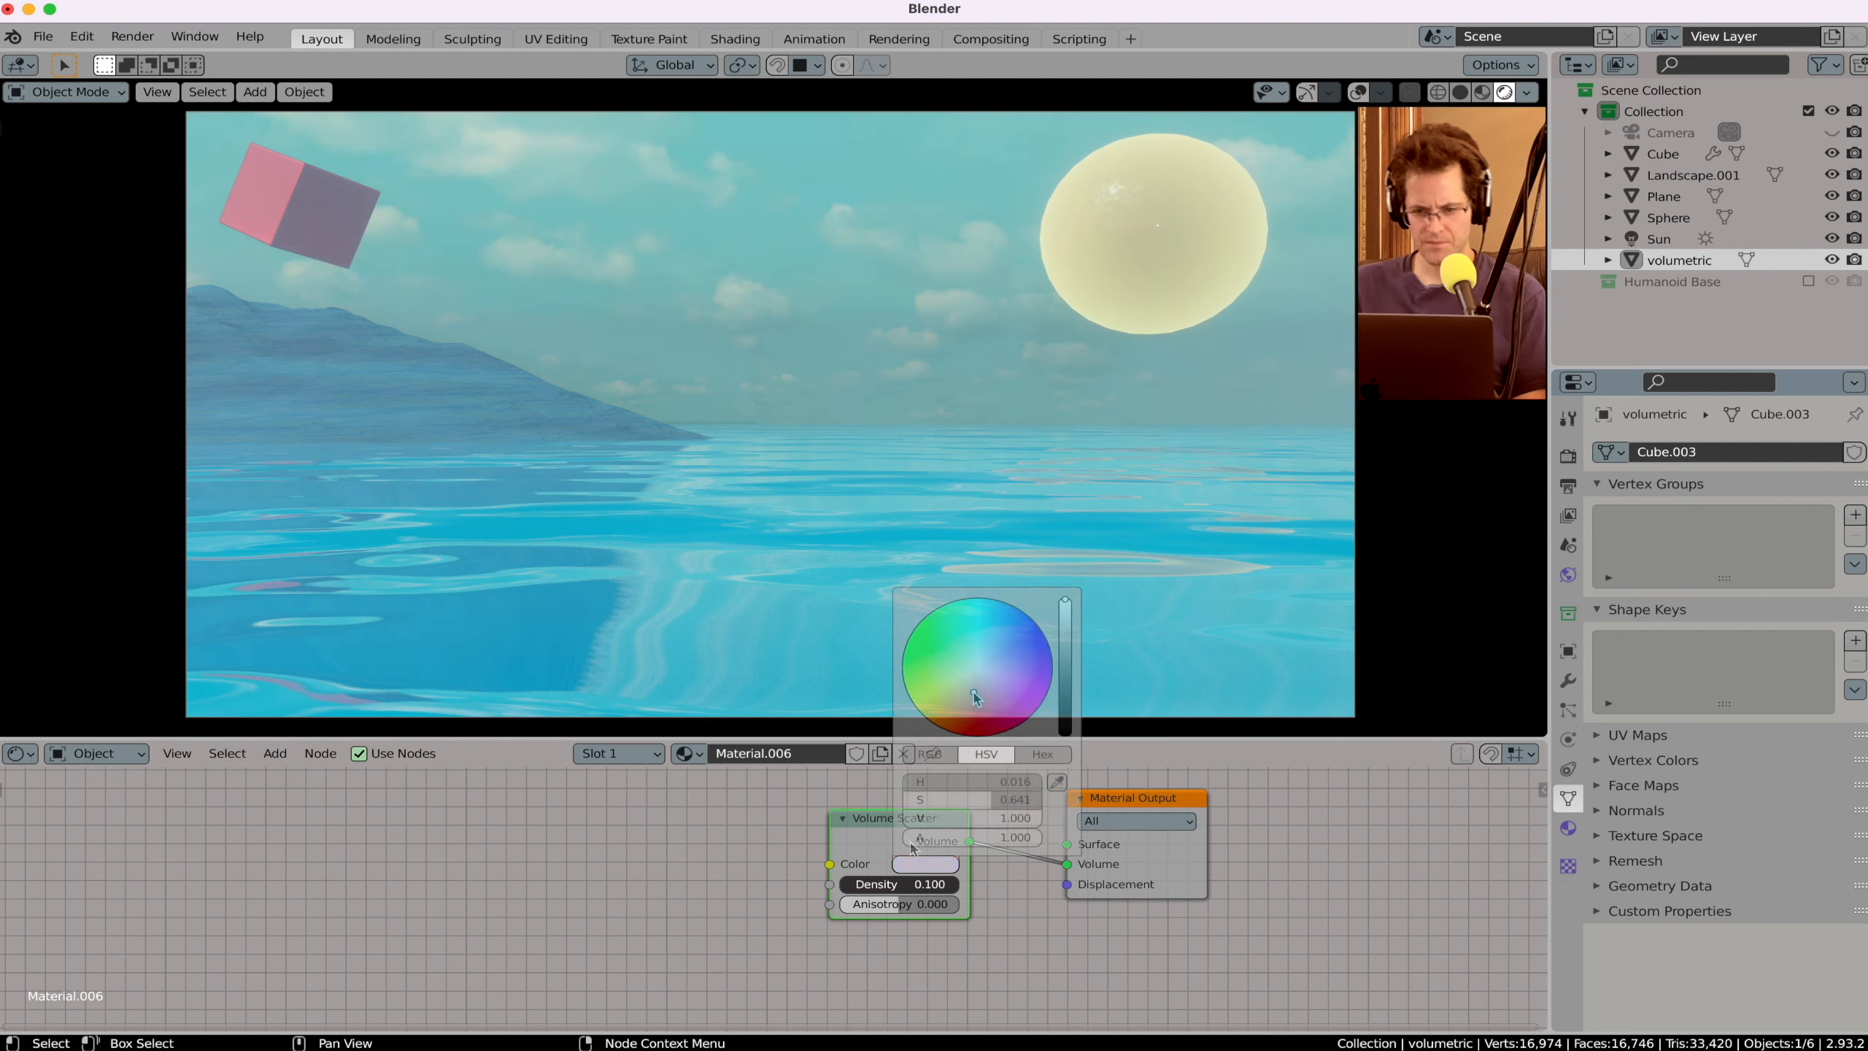
{"action": "left_click", "coordinate": [592, 818]}
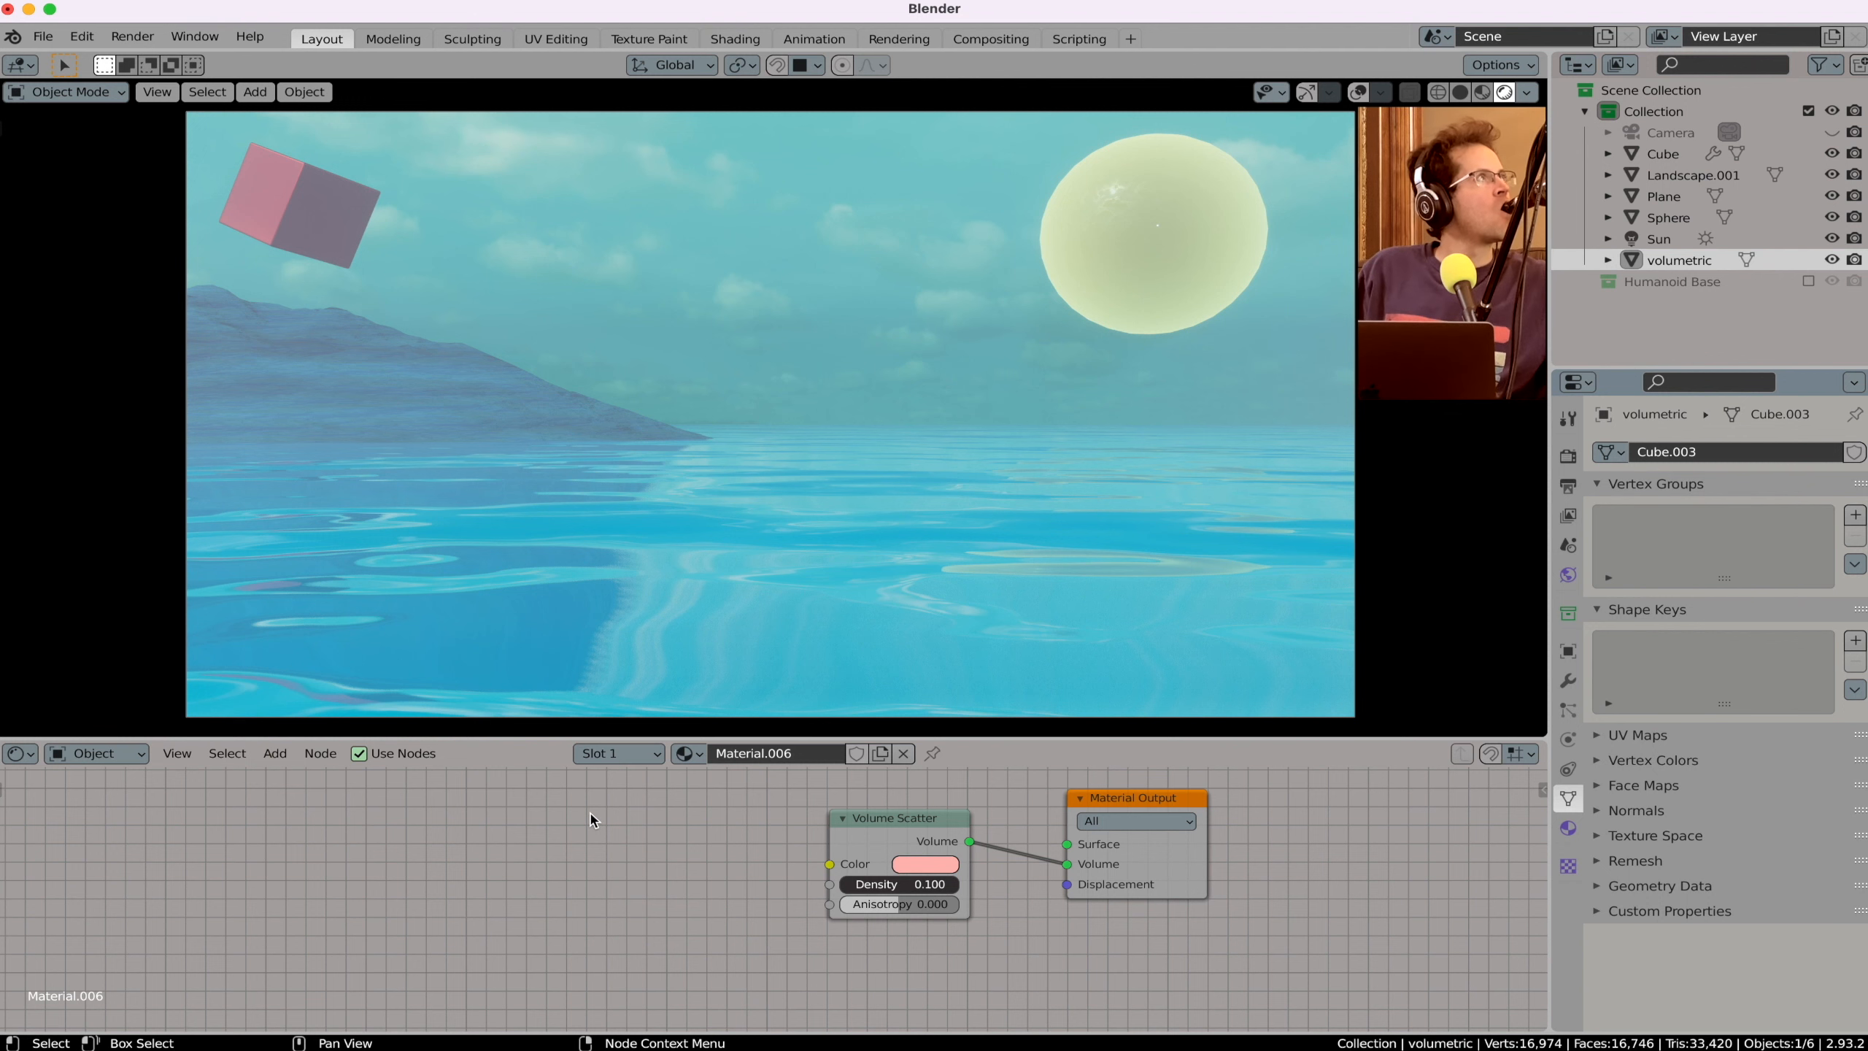
Step: Open the Rendering workspace and render the current frame into Slot 4
{"action": "left_click", "coordinate": [899, 39]}
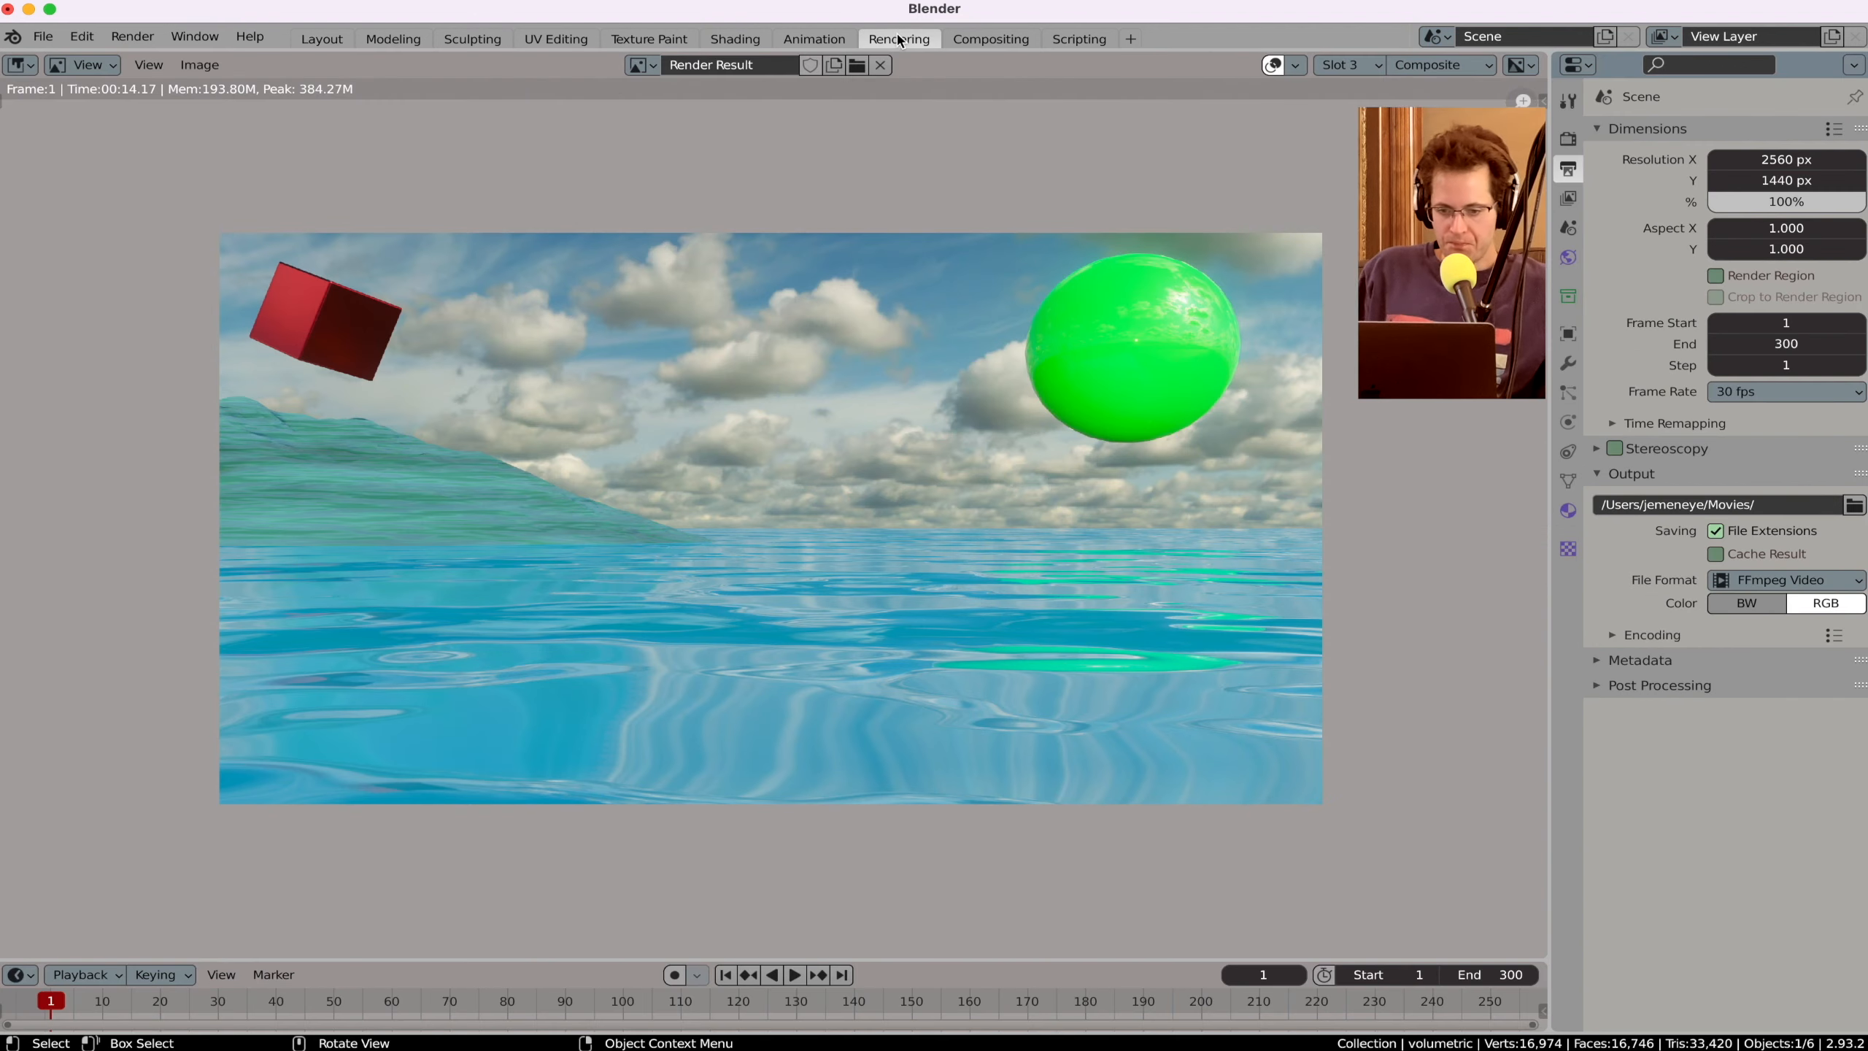
{"action": "left_click", "coordinate": [1340, 65]}
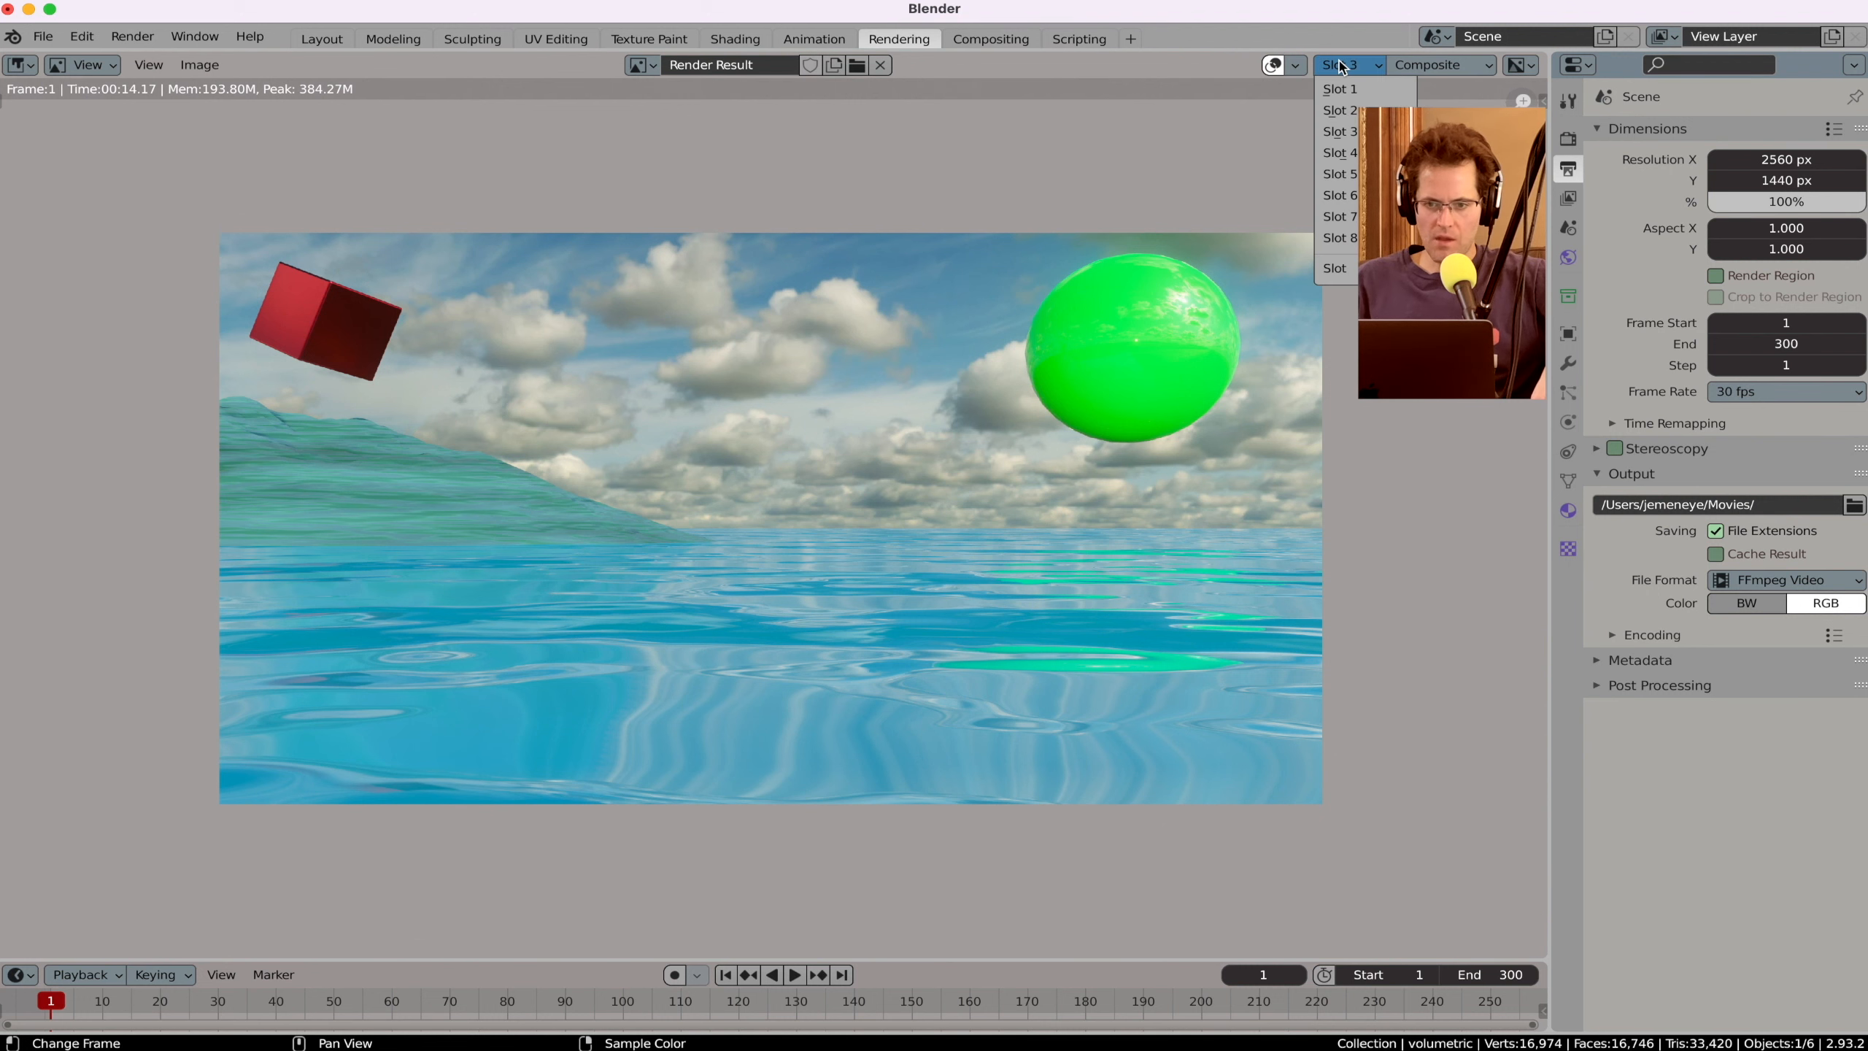
{"action": "left_click", "coordinate": [1340, 152]}
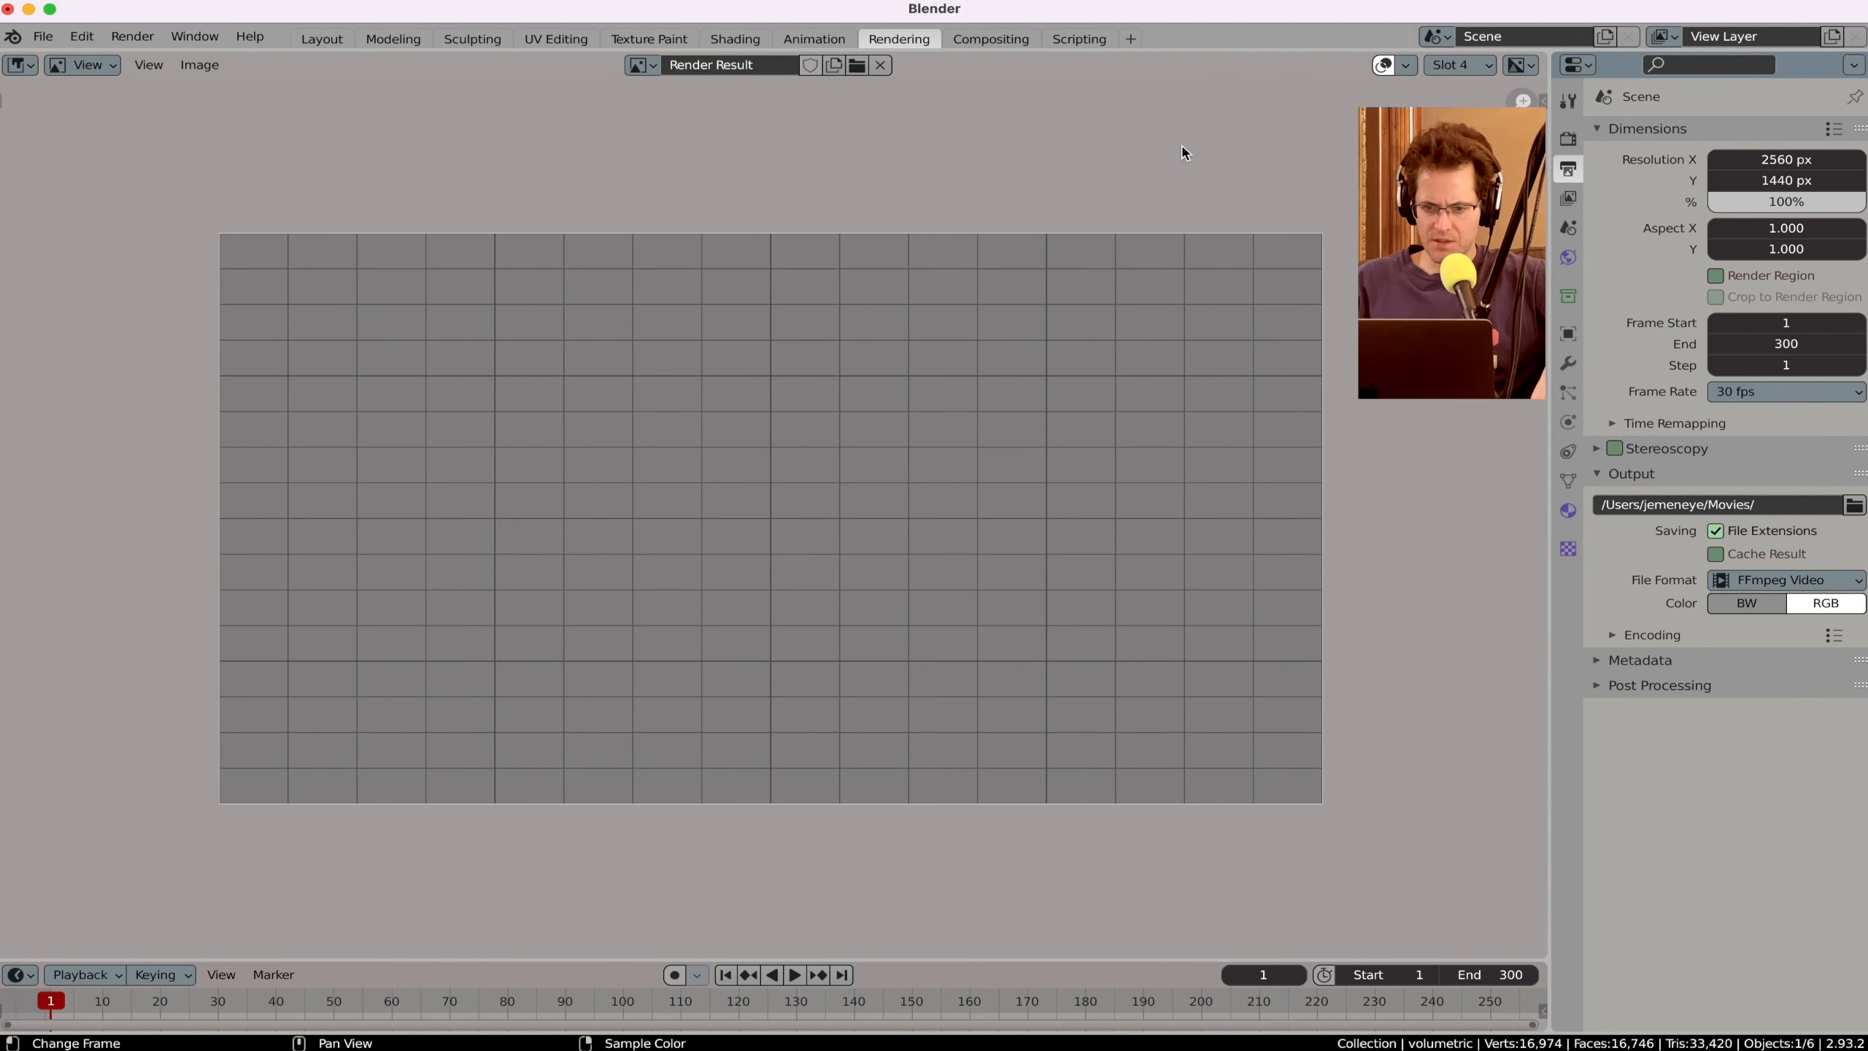
{"action": "left_click", "coordinate": [127, 43]}
{"action": "left_click", "coordinate": [144, 60]}
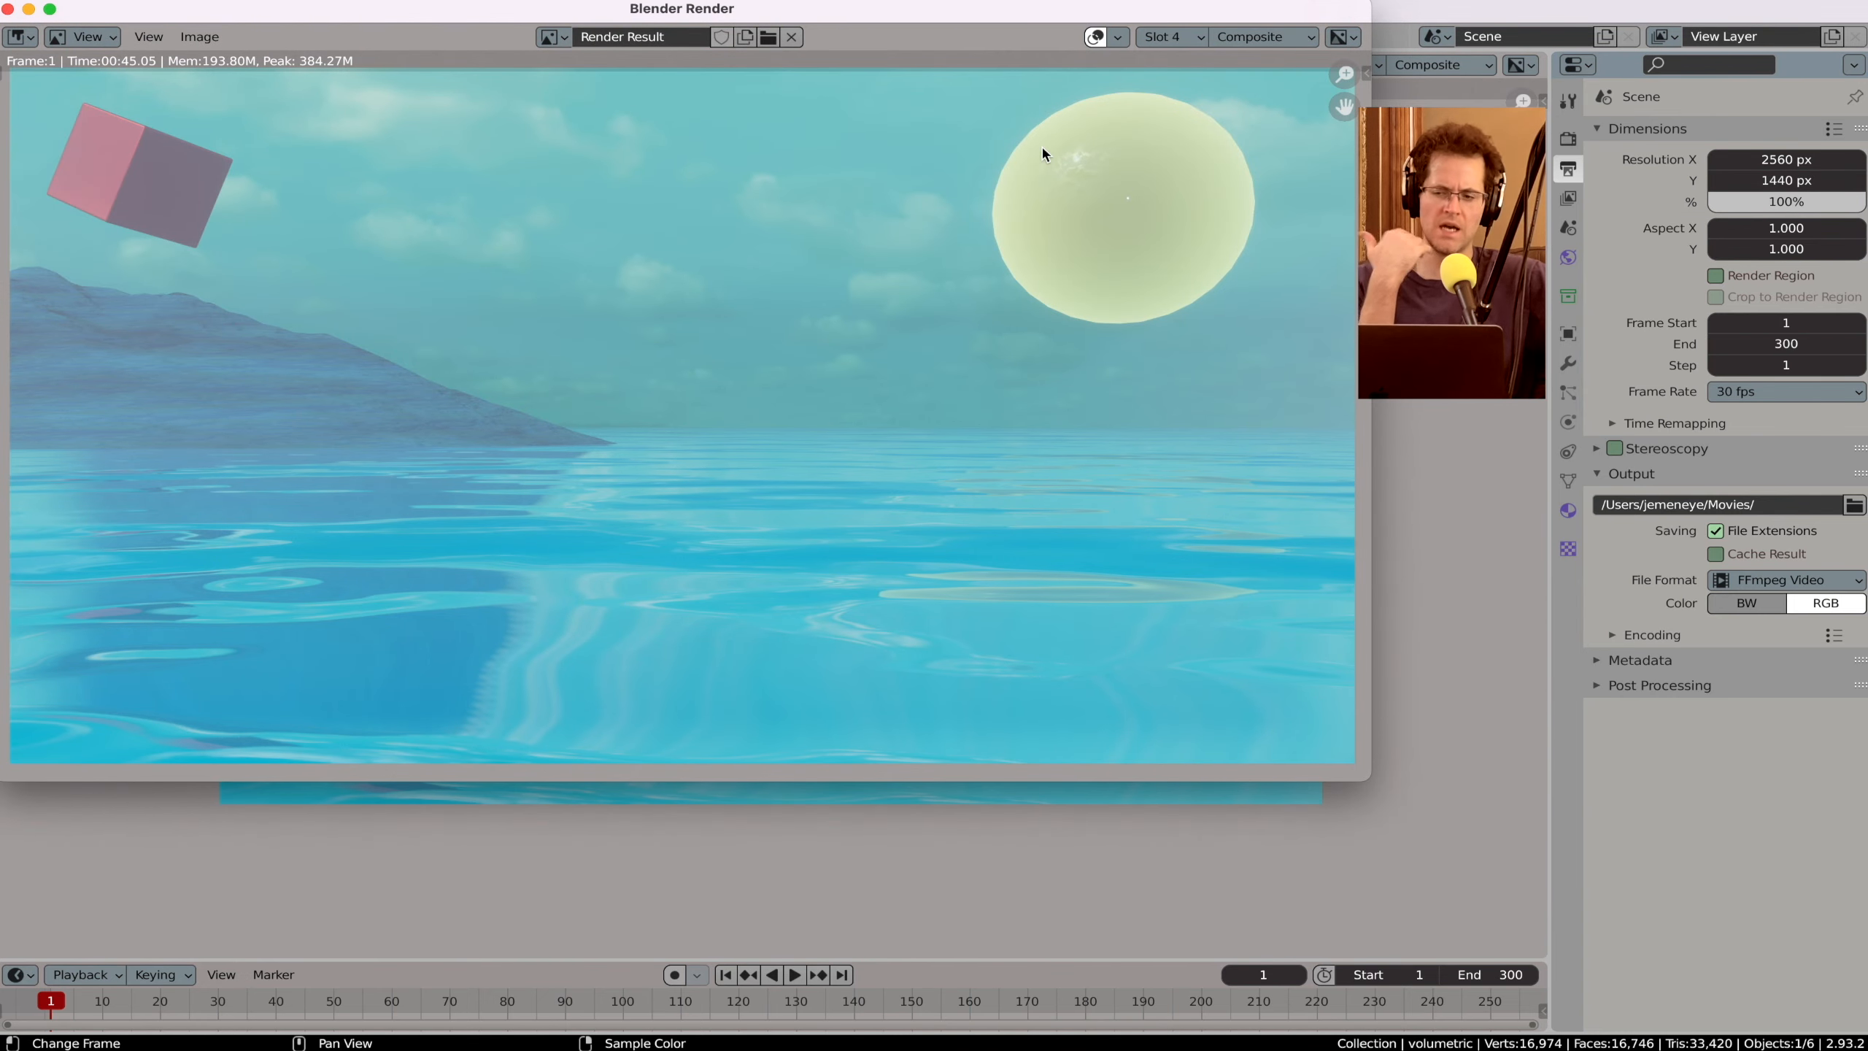
Step: Compare the render results in Slots 1 through 4
{"action": "key", "text": "1"}
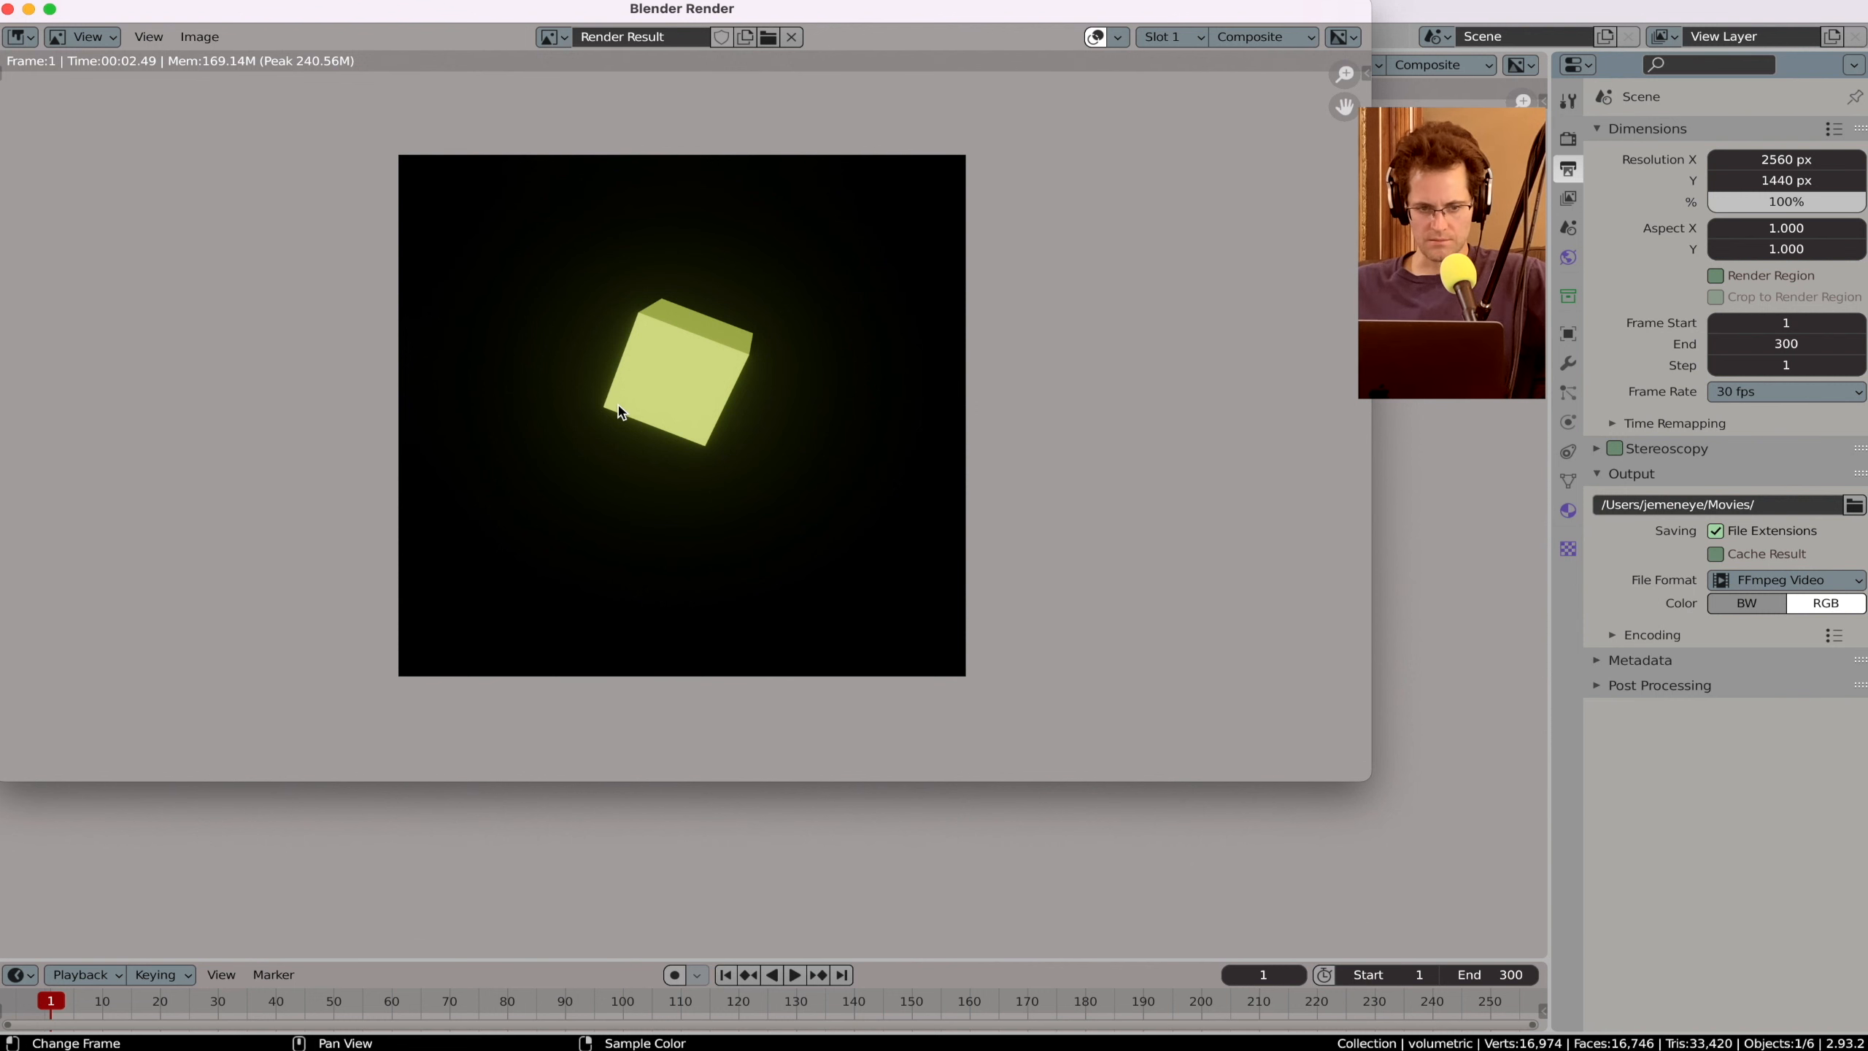
{"action": "key", "text": "2"}
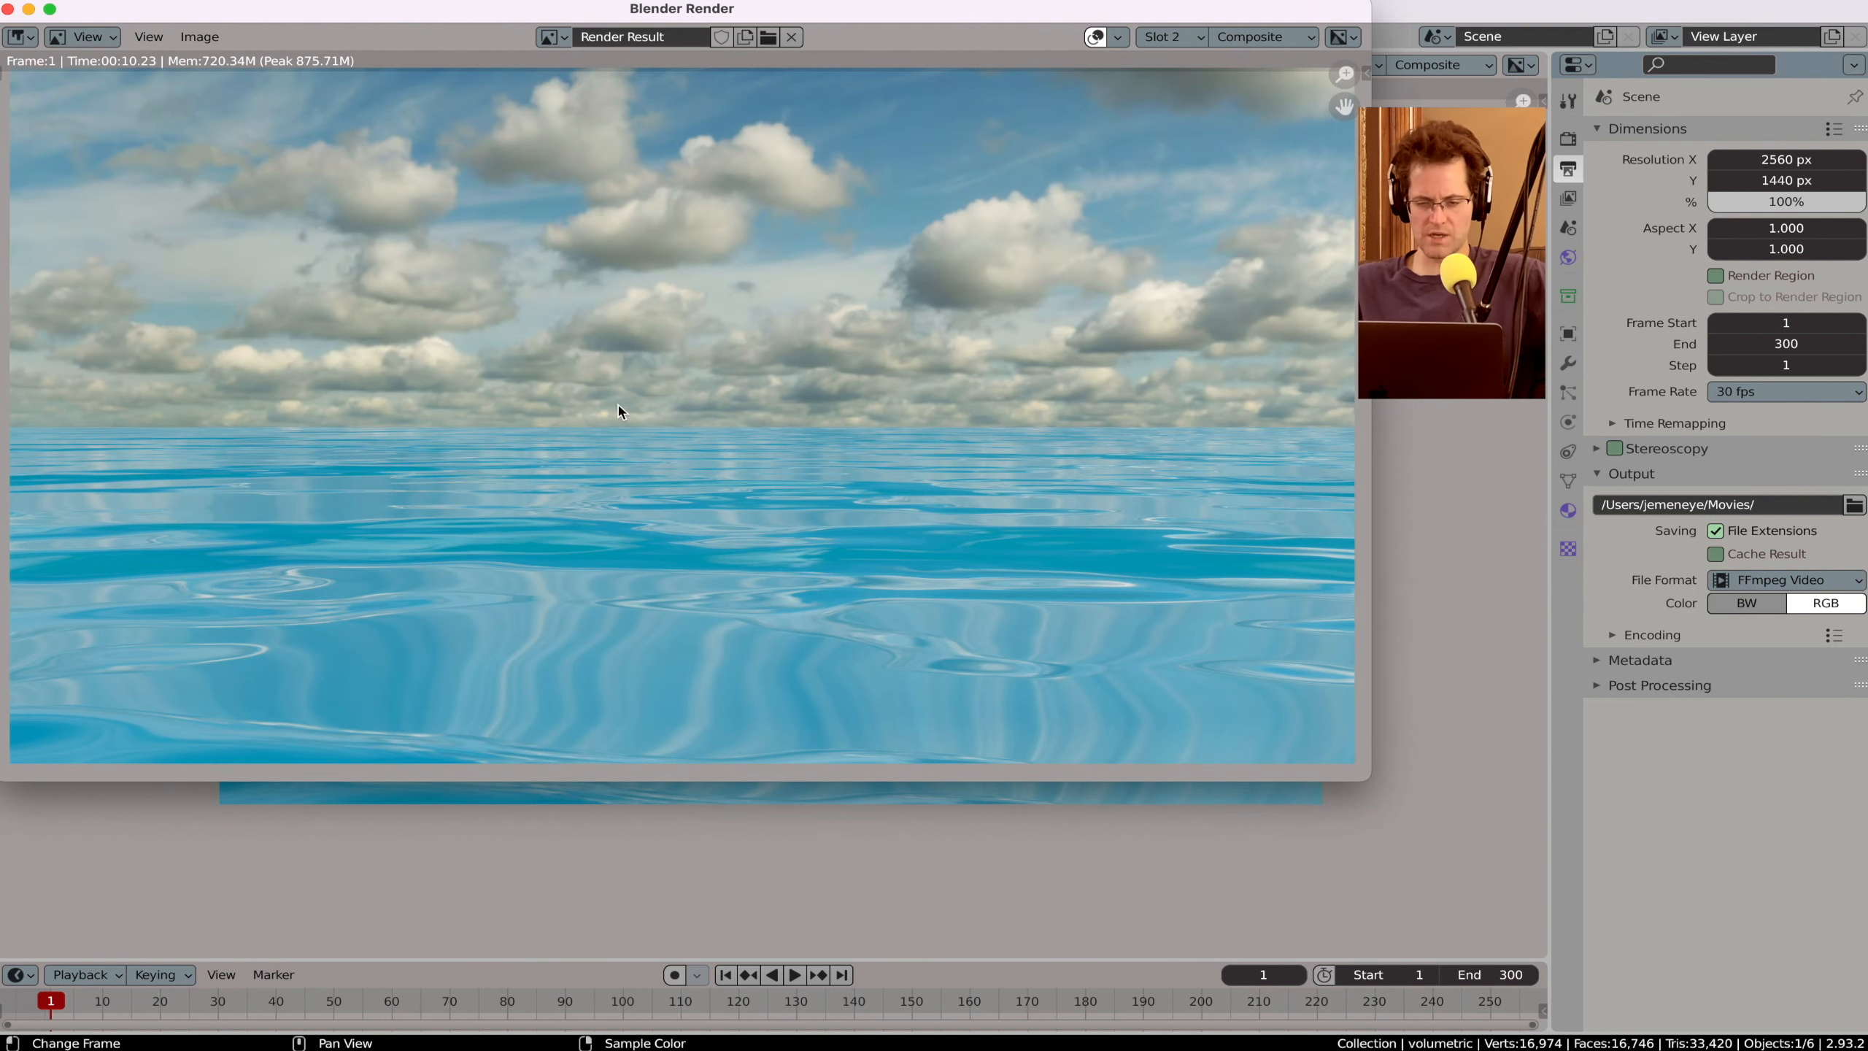
{"action": "key", "text": "3"}
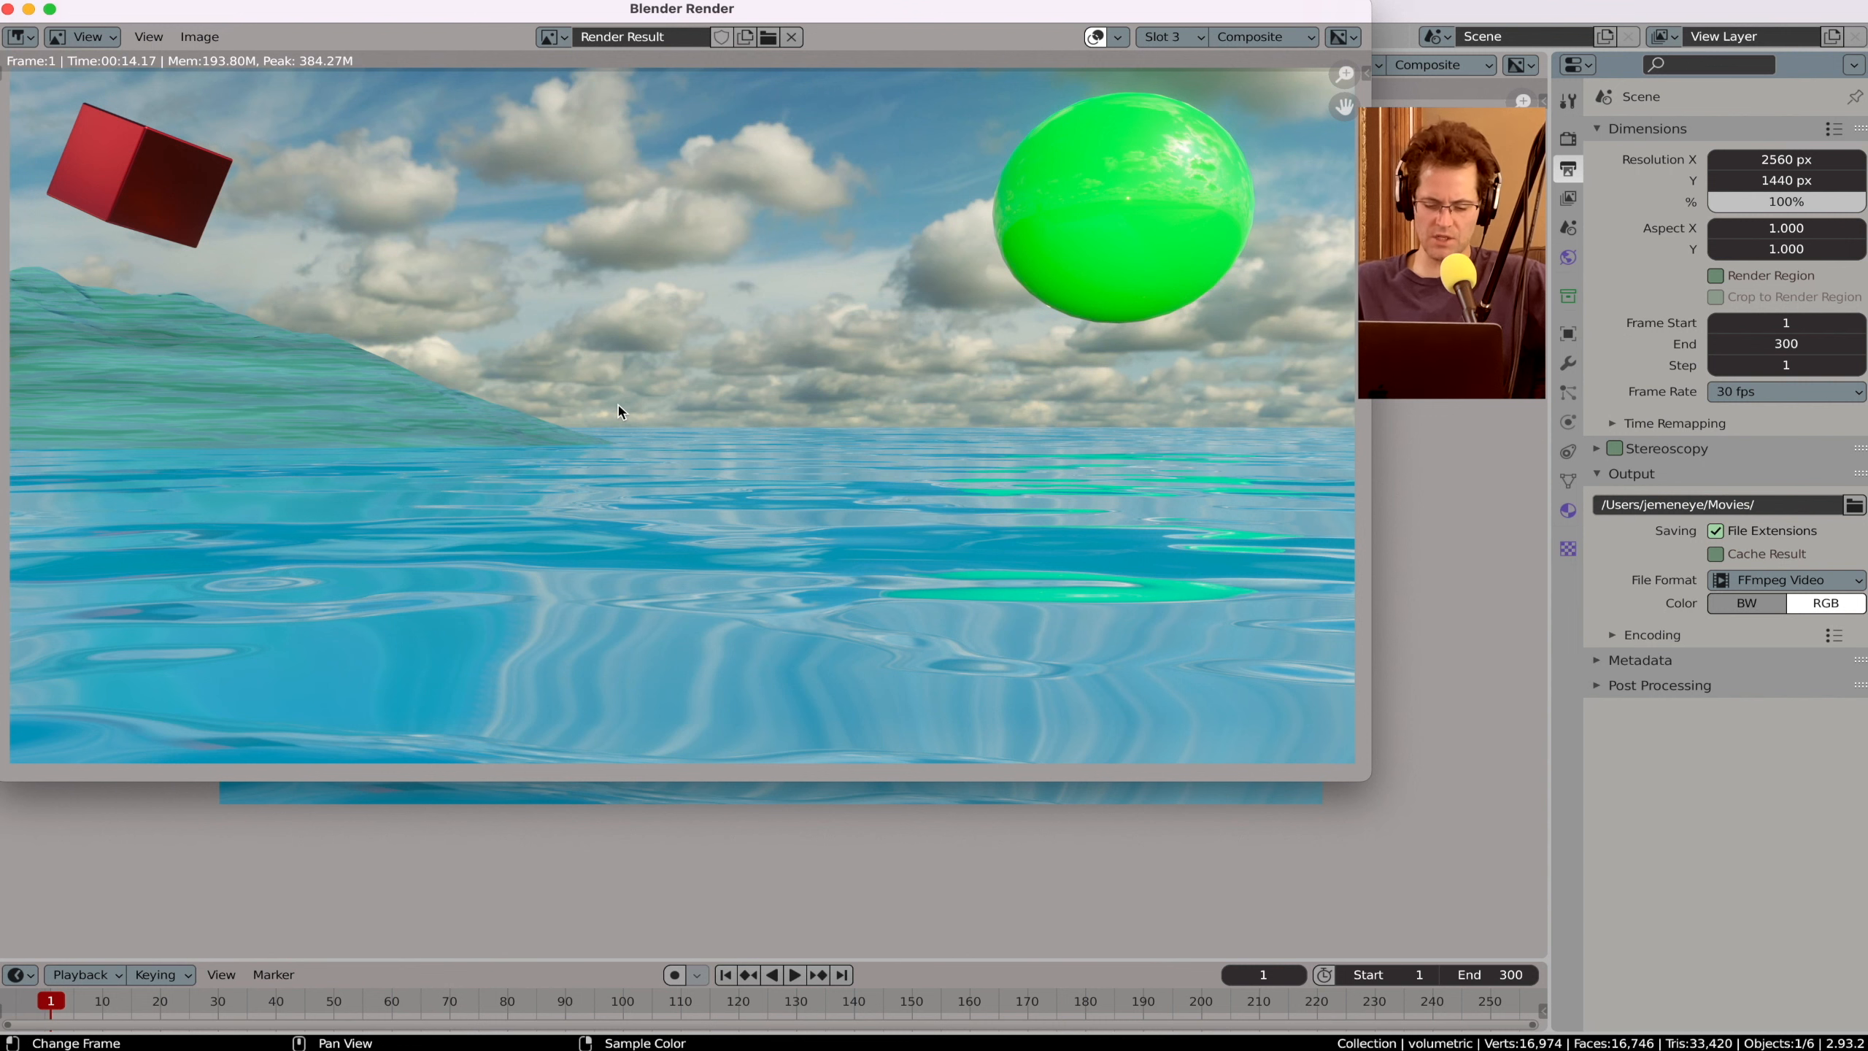
{"action": "key", "text": "4"}
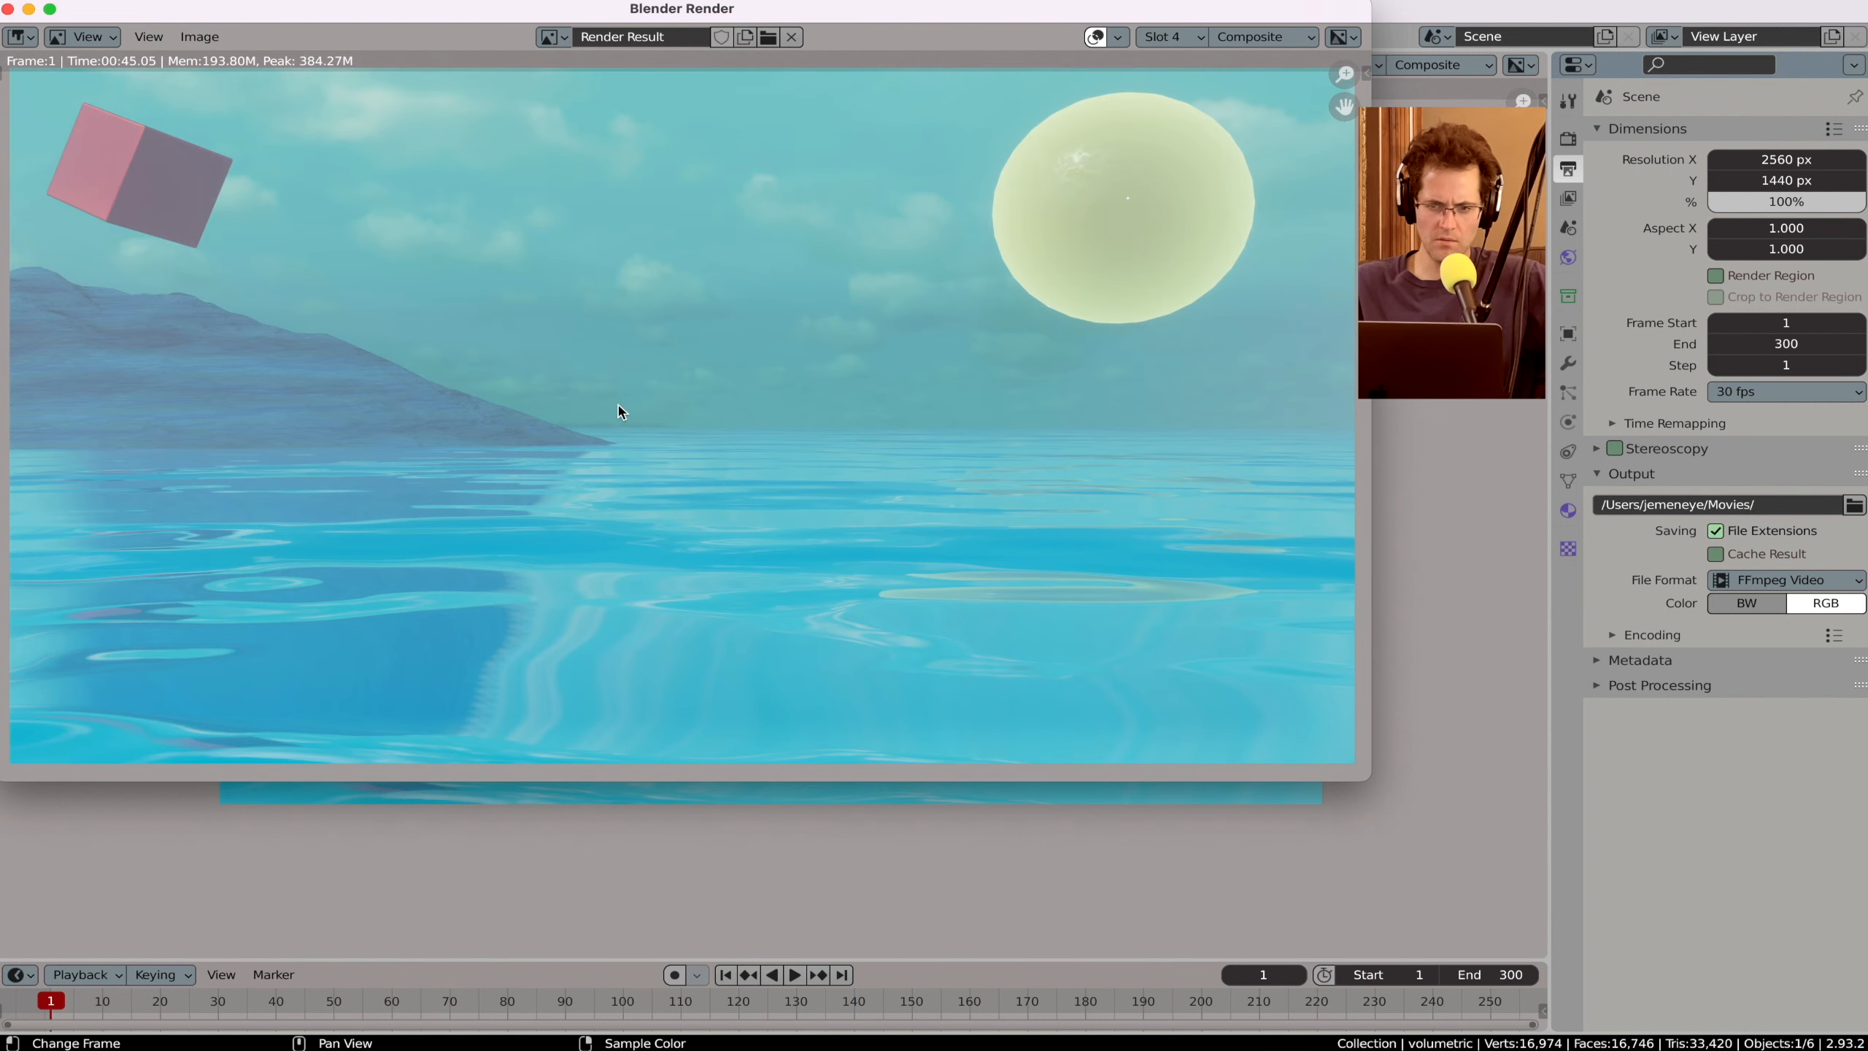
Step: Close the separate render window and return to the Layout workspace
{"action": "left_click", "coordinate": [7, 8]}
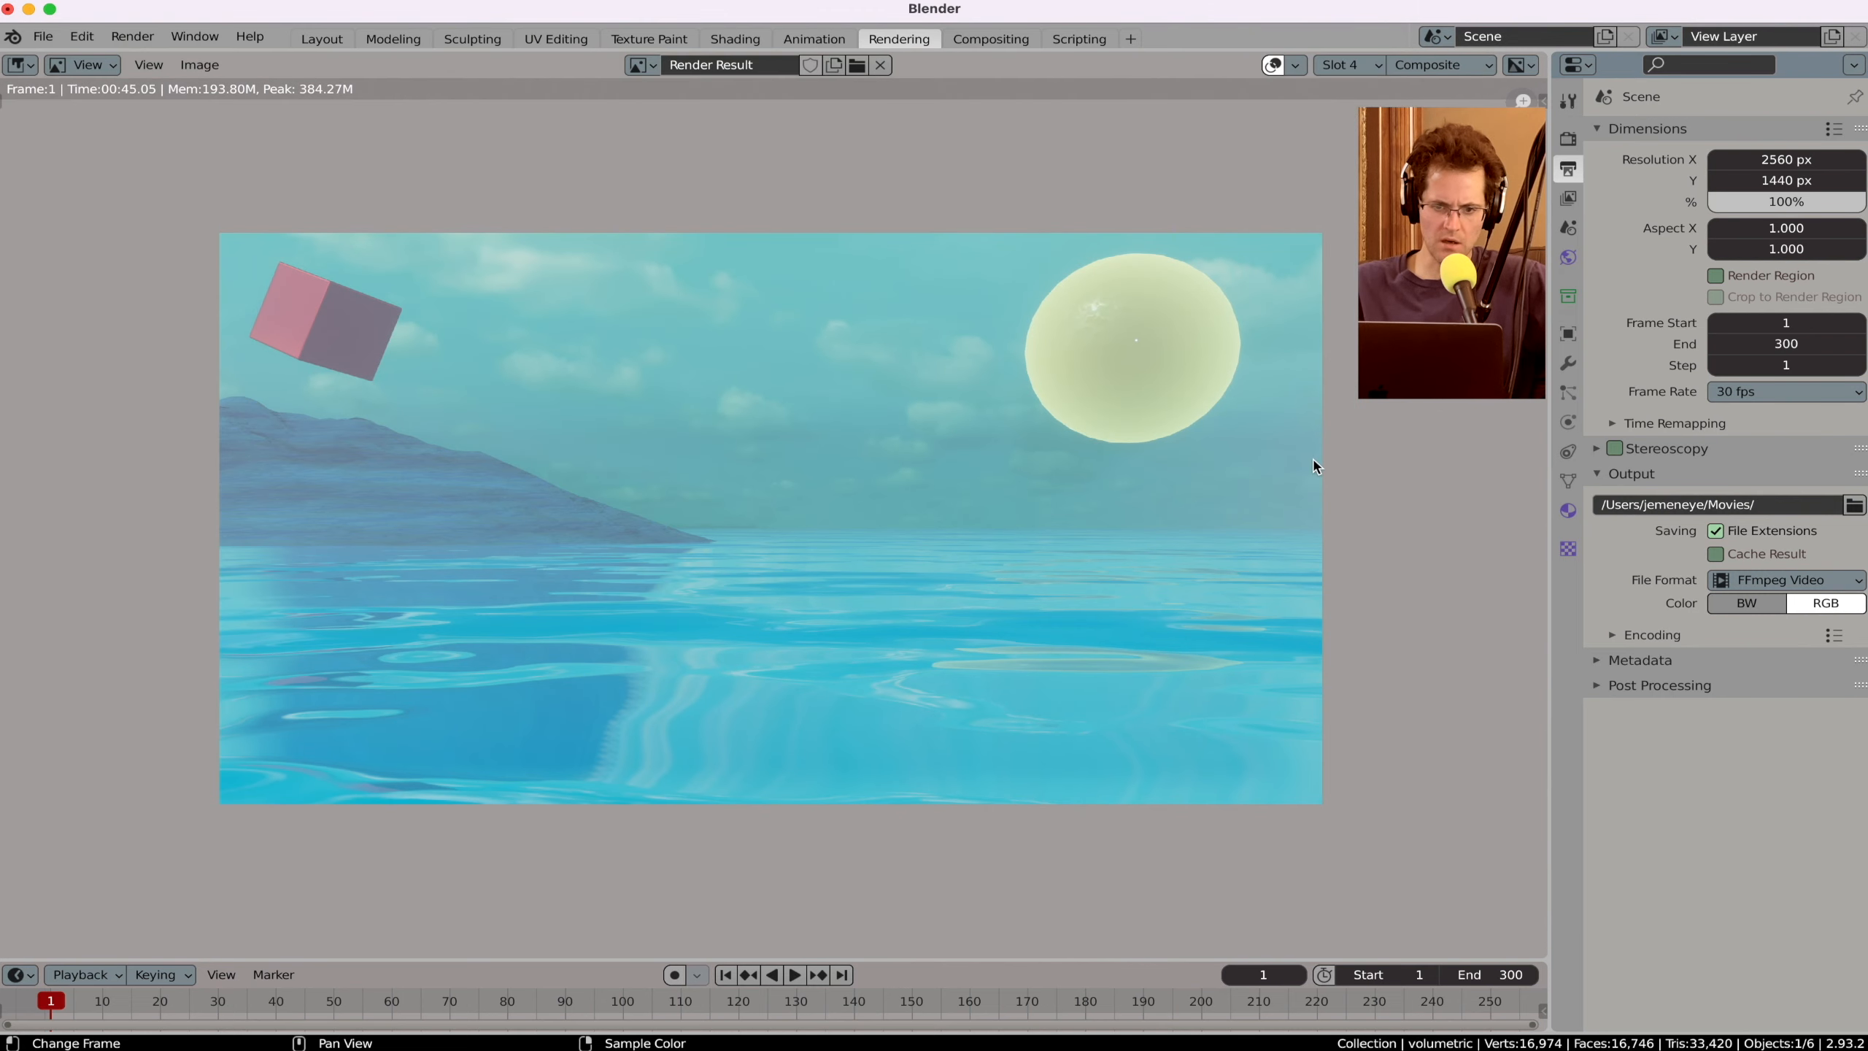
{"action": "left_click_drag", "start_coordinate": [1555, 57], "coordinate": [1559, 317]}
{"action": "left_click", "coordinate": [324, 40]}
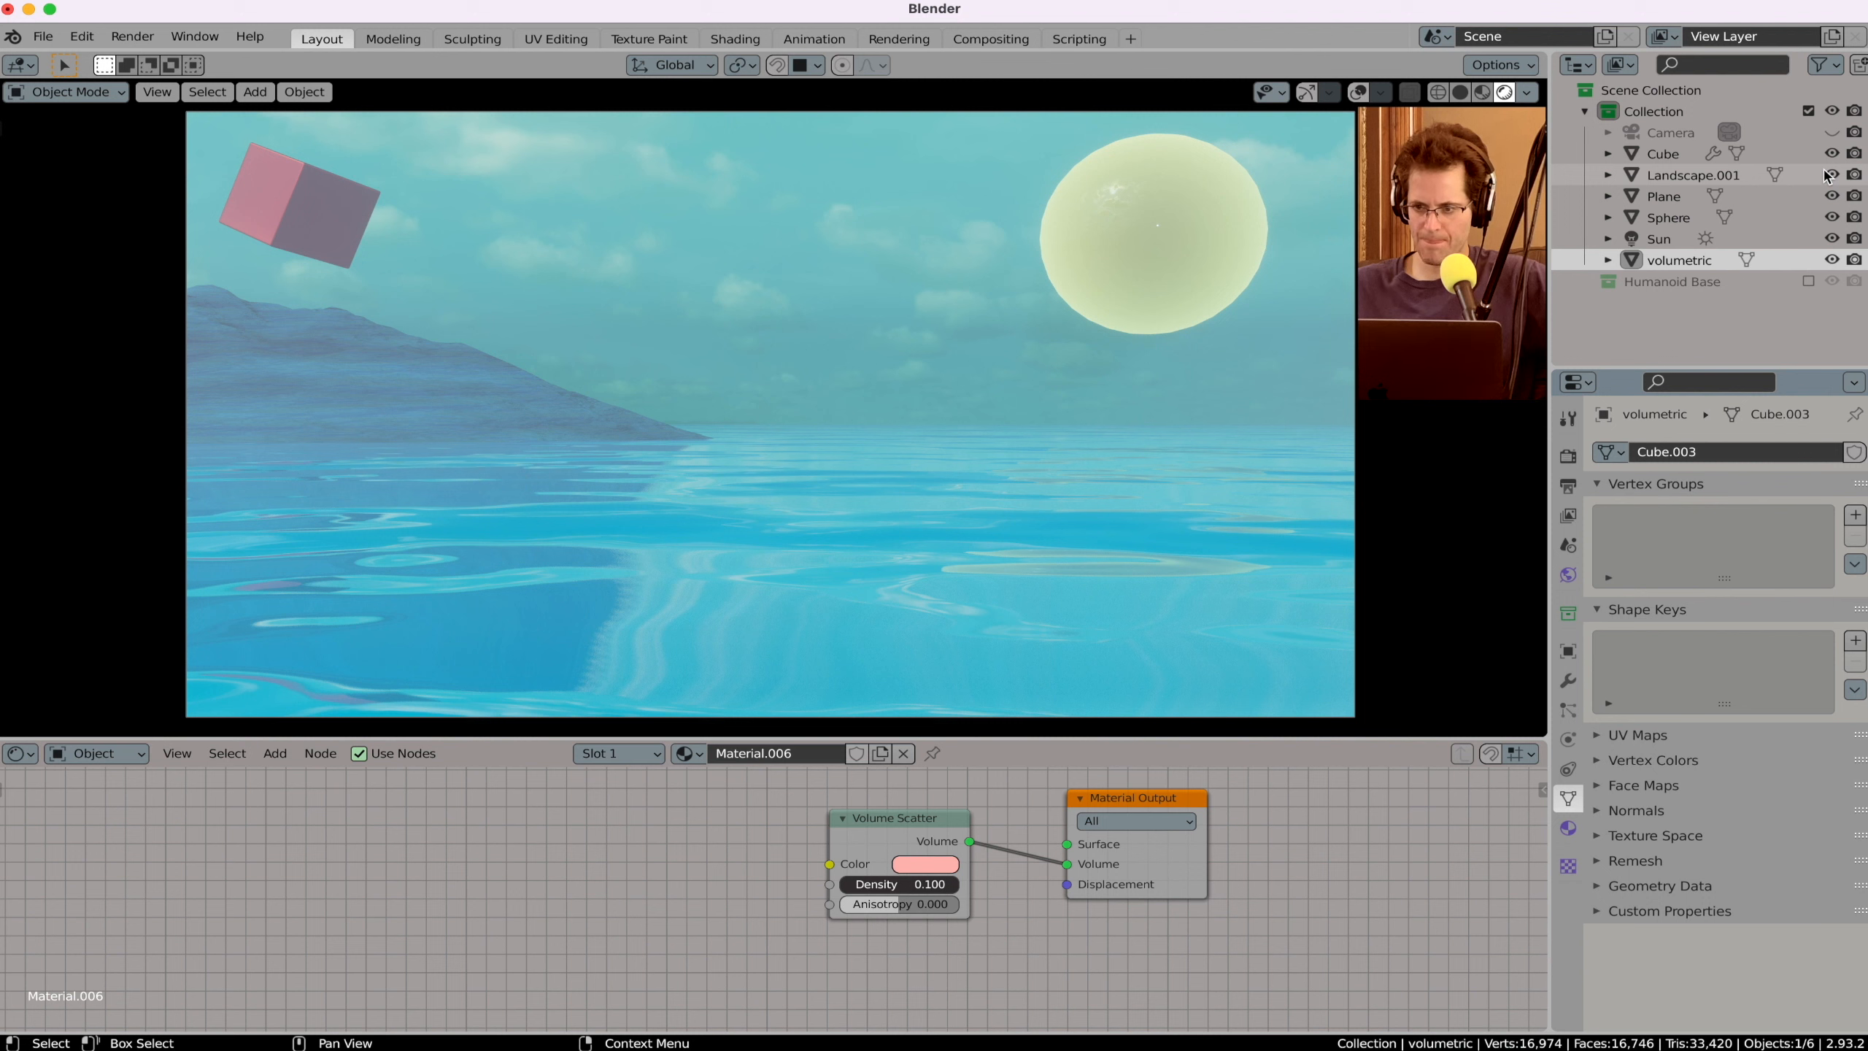
Step: Change the sphere material's base color to blue-violet with hue 0.672 and saturation 0.865
{"action": "left_click", "coordinate": [1137, 215]}
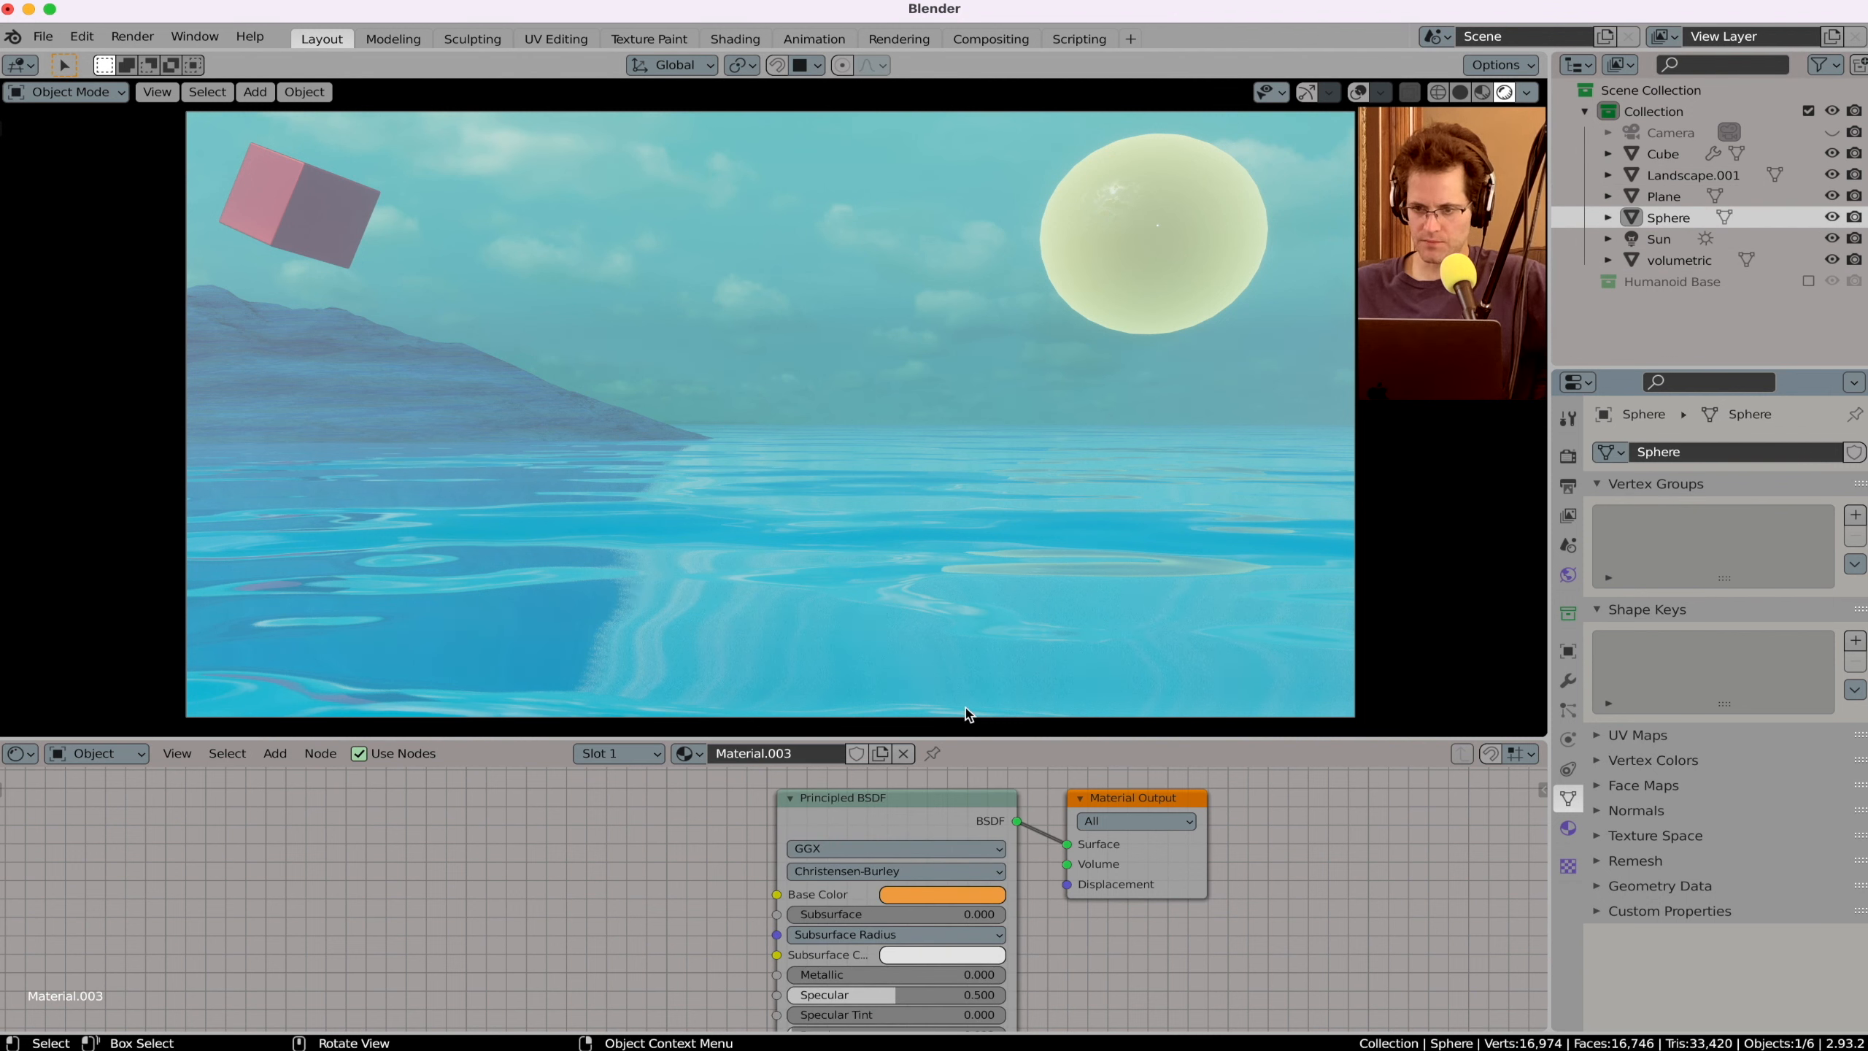
{"action": "left_click", "coordinate": [942, 894]}
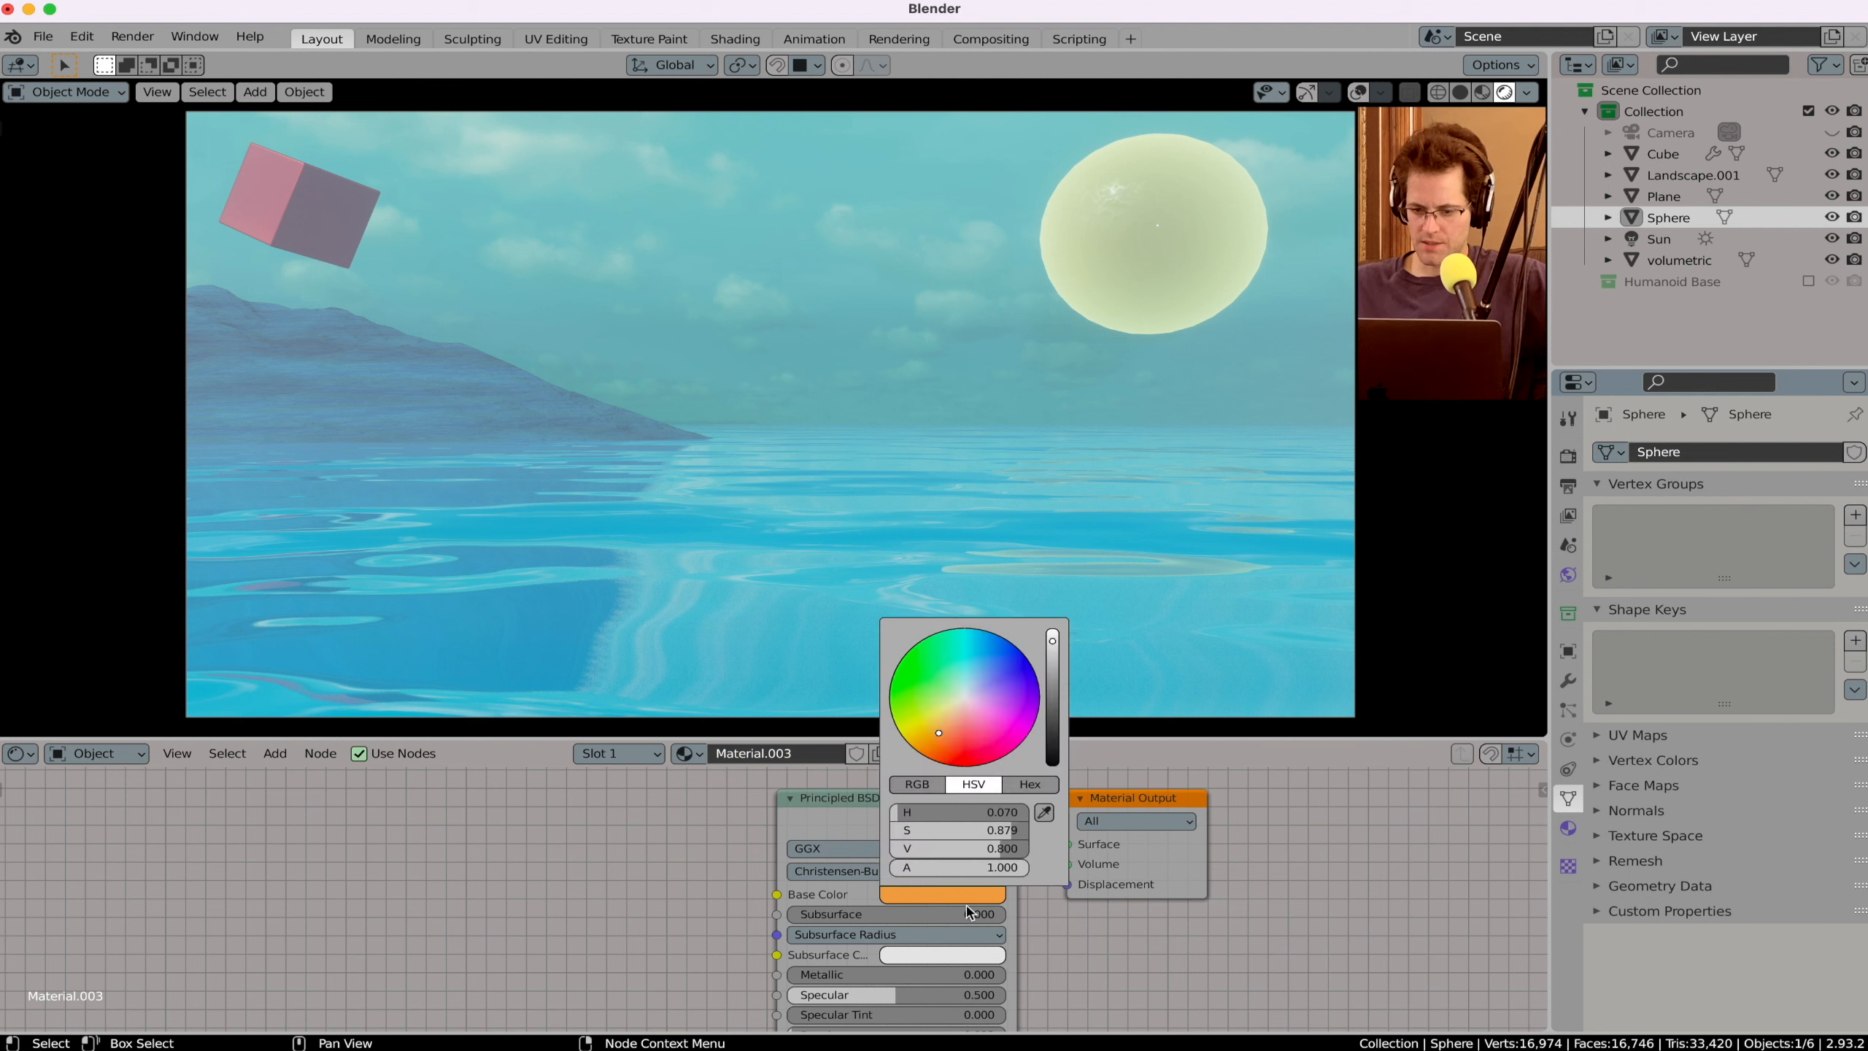
{"action": "left_click_drag", "start_coordinate": [981, 661], "coordinate": [988, 663]}
{"action": "left_click", "coordinate": [949, 894]}
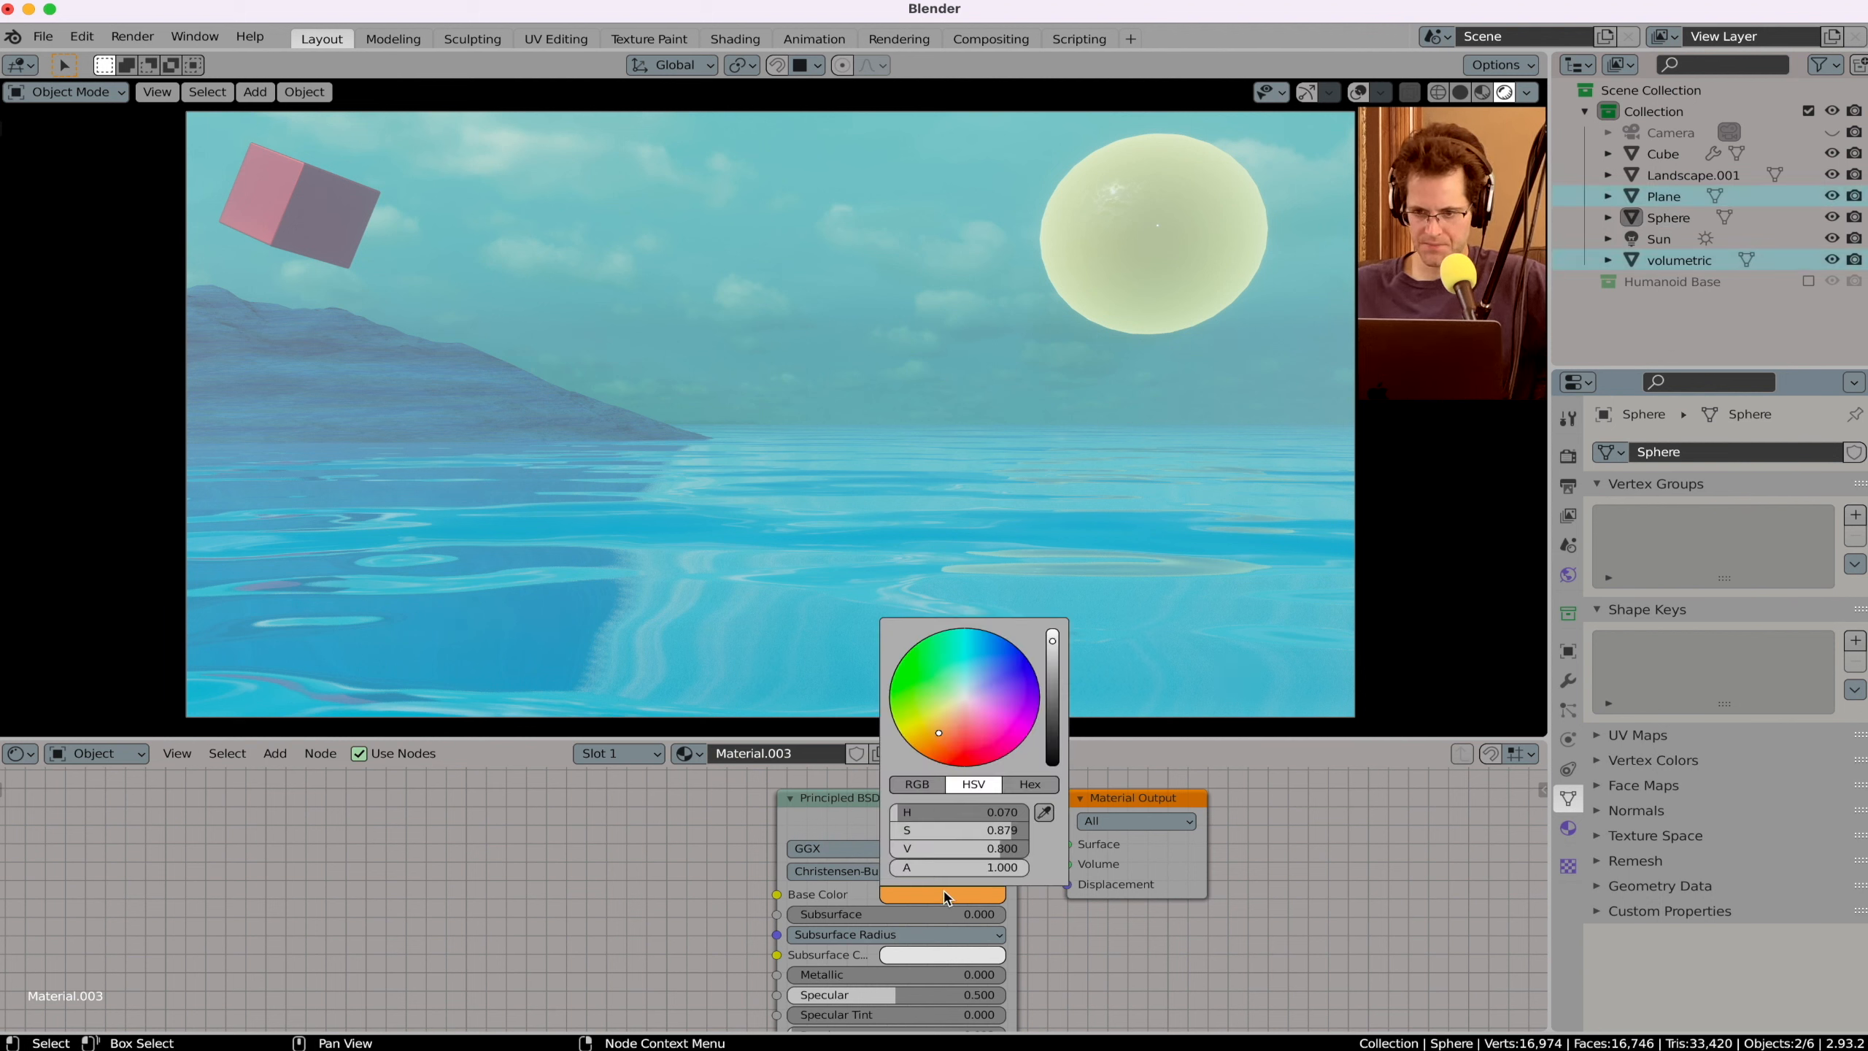
{"action": "left_click", "coordinate": [1008, 684]}
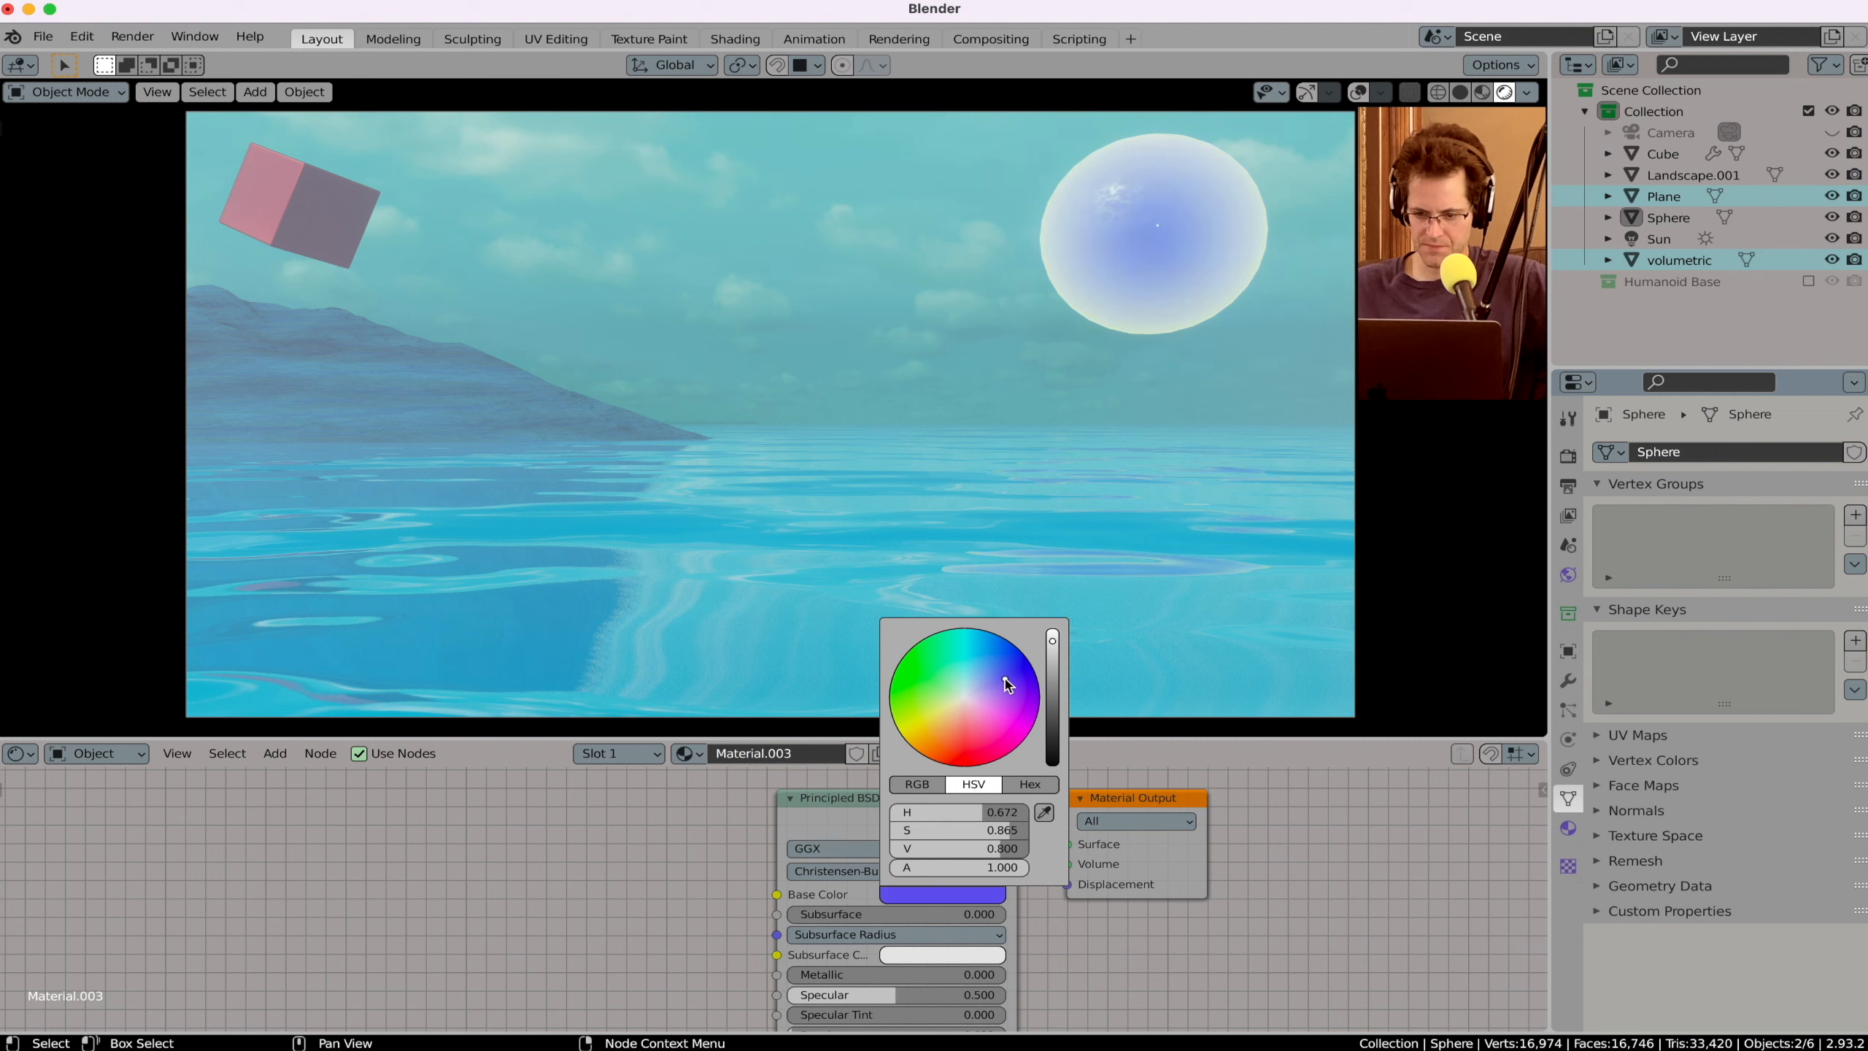
{"action": "left_click", "coordinate": [700, 861]}
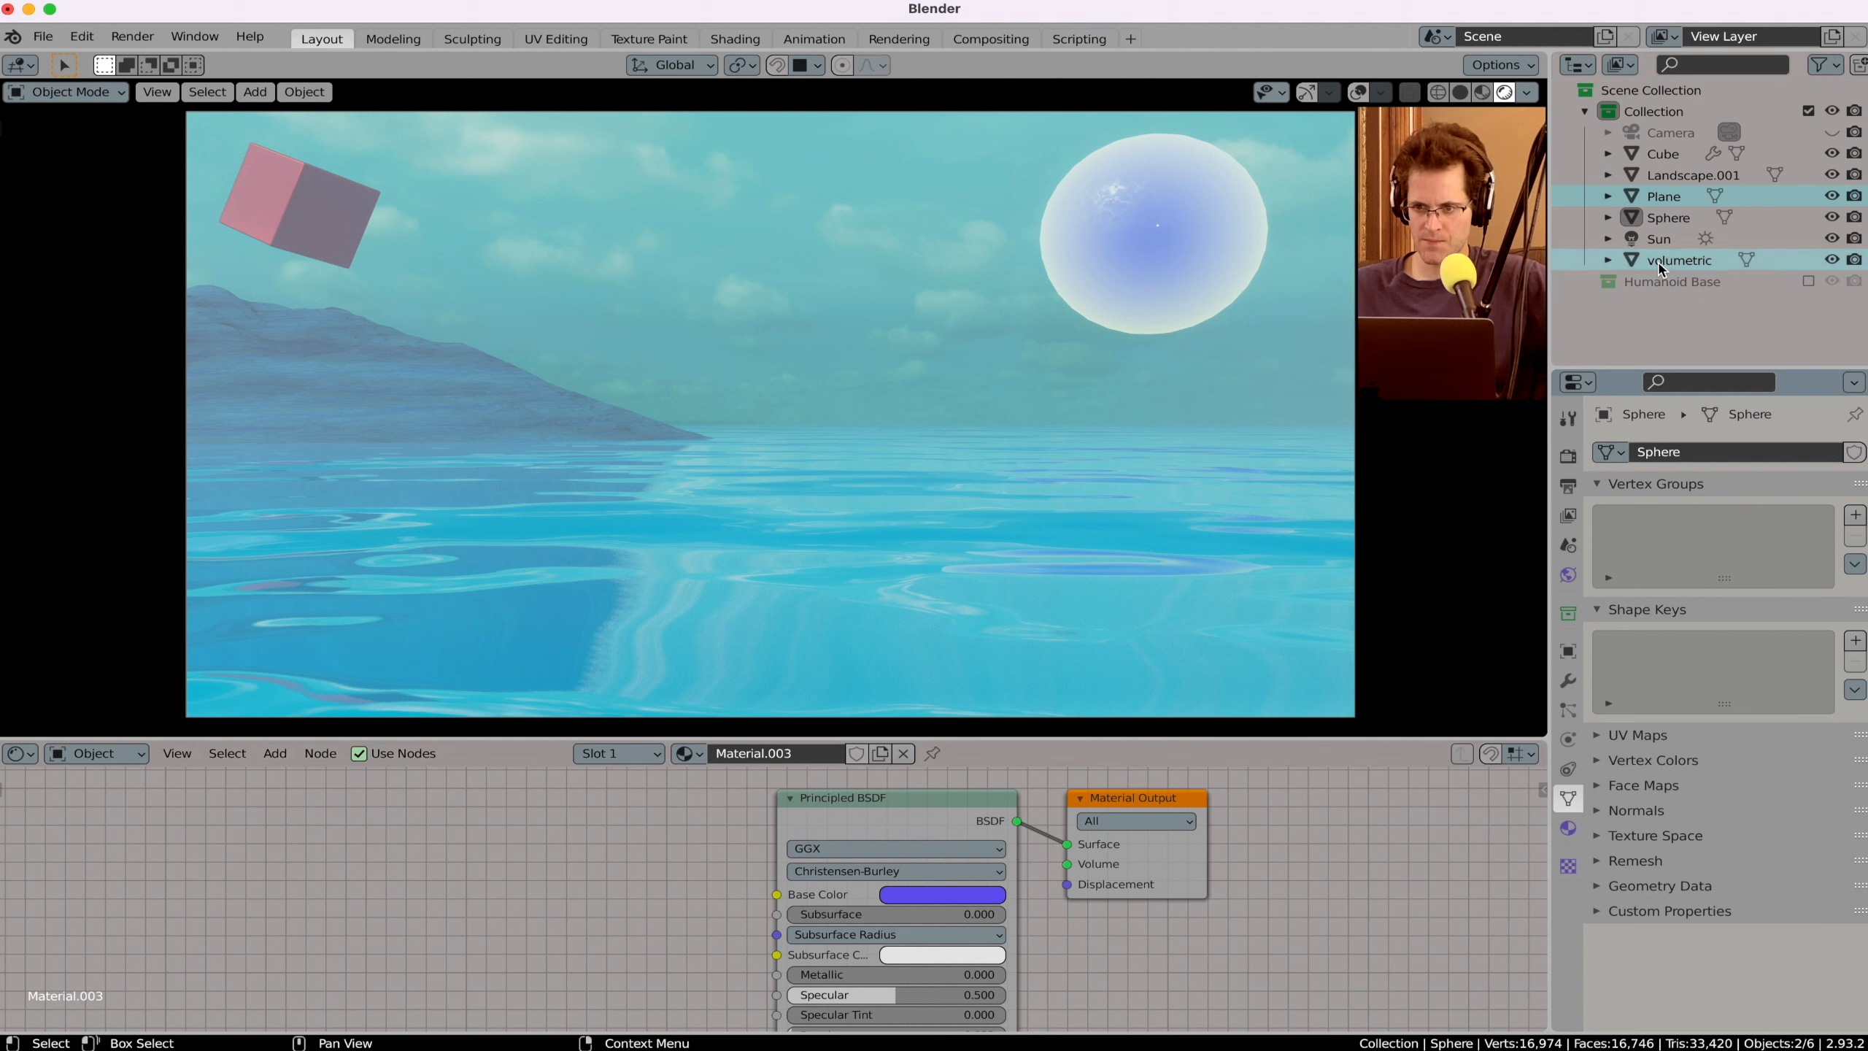
Step: Hide the volumetric object in both the viewport and renders
{"action": "left_click", "coordinate": [1660, 268]}
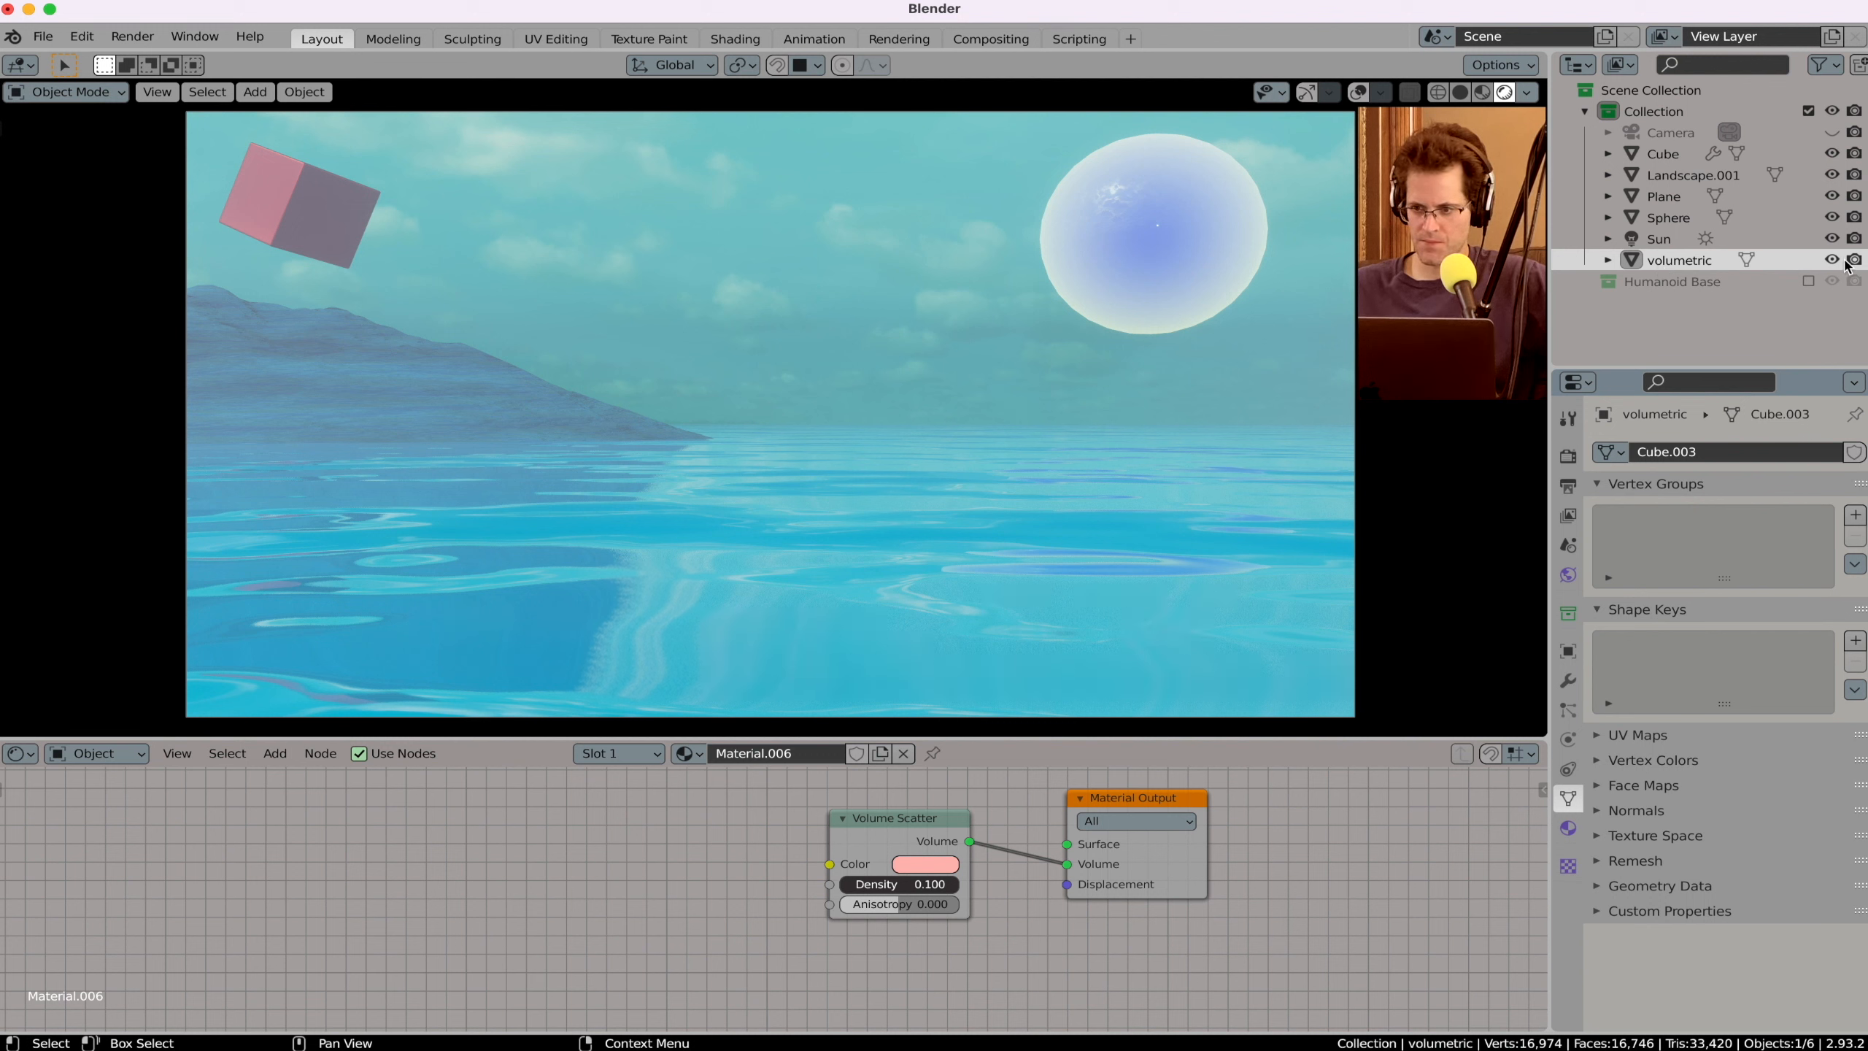
{"action": "left_click", "coordinate": [1855, 262]}
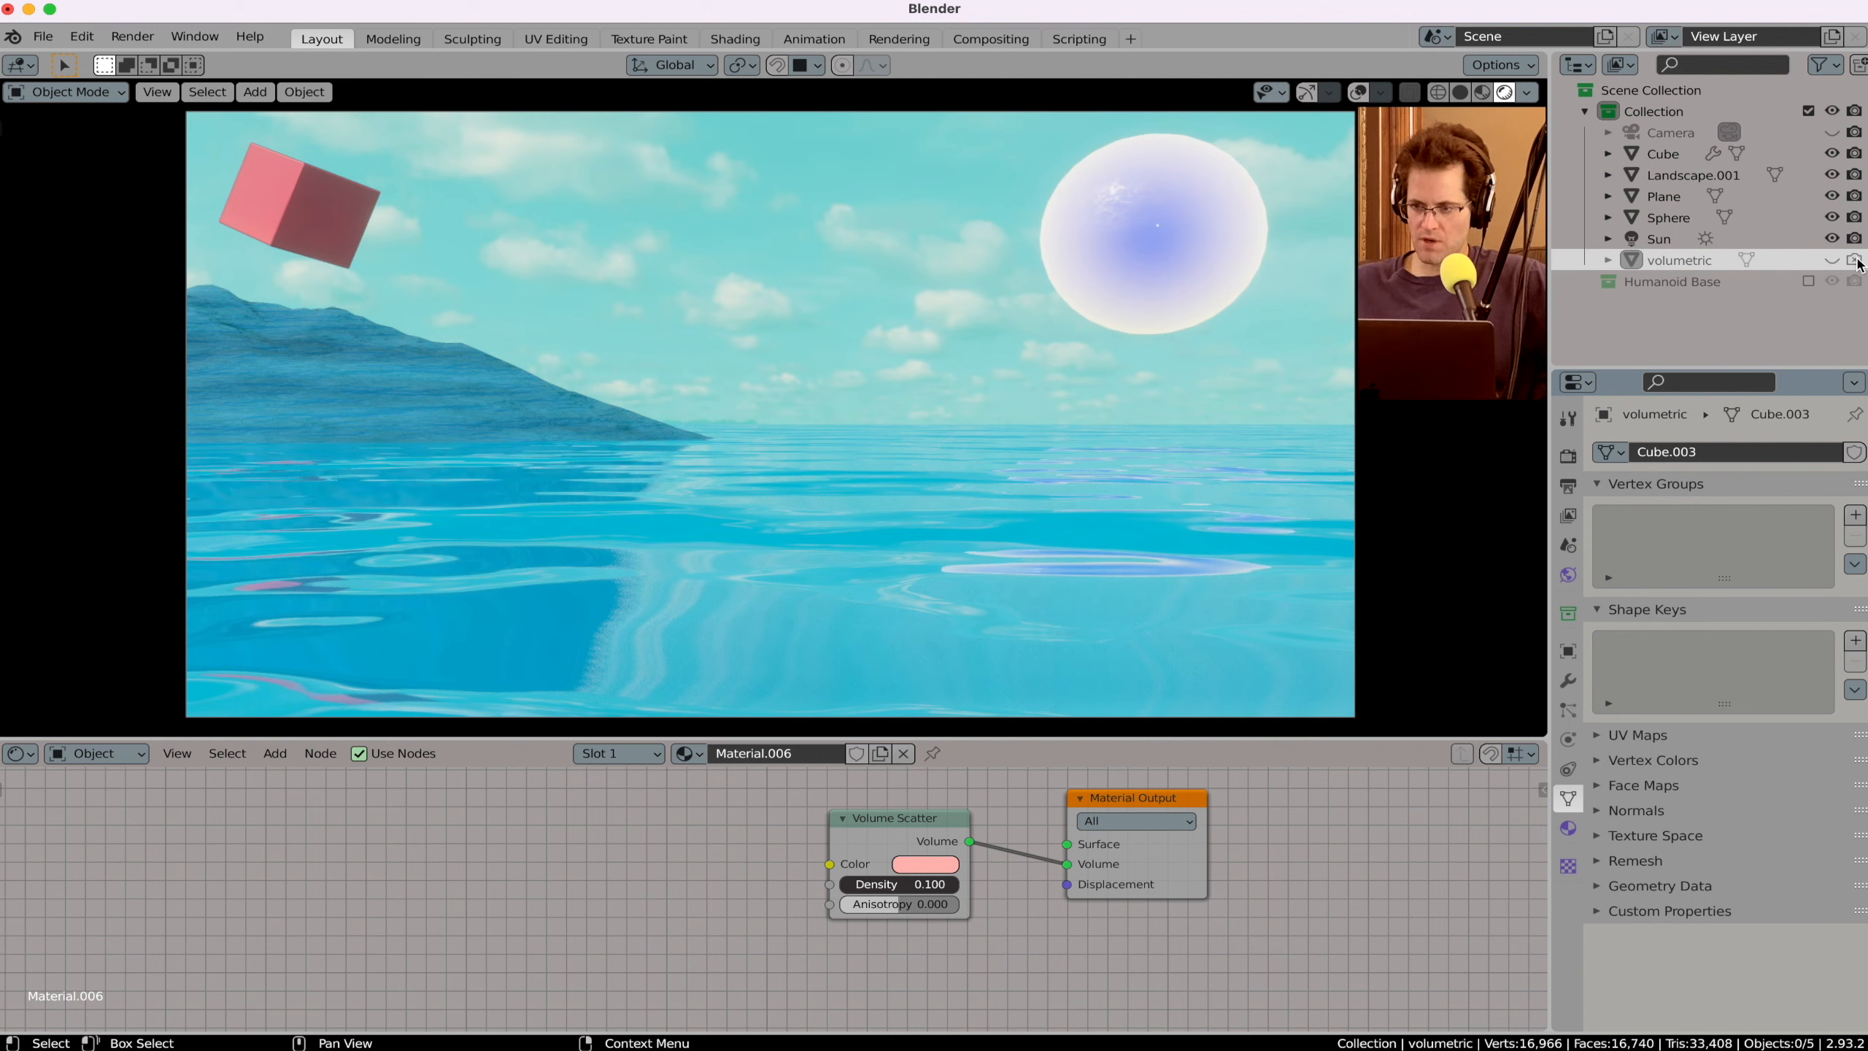
Step: Change the sphere material's base color to red-orange with hue 0.023 and saturation 1.000
{"action": "left_click", "coordinate": [1177, 259]}
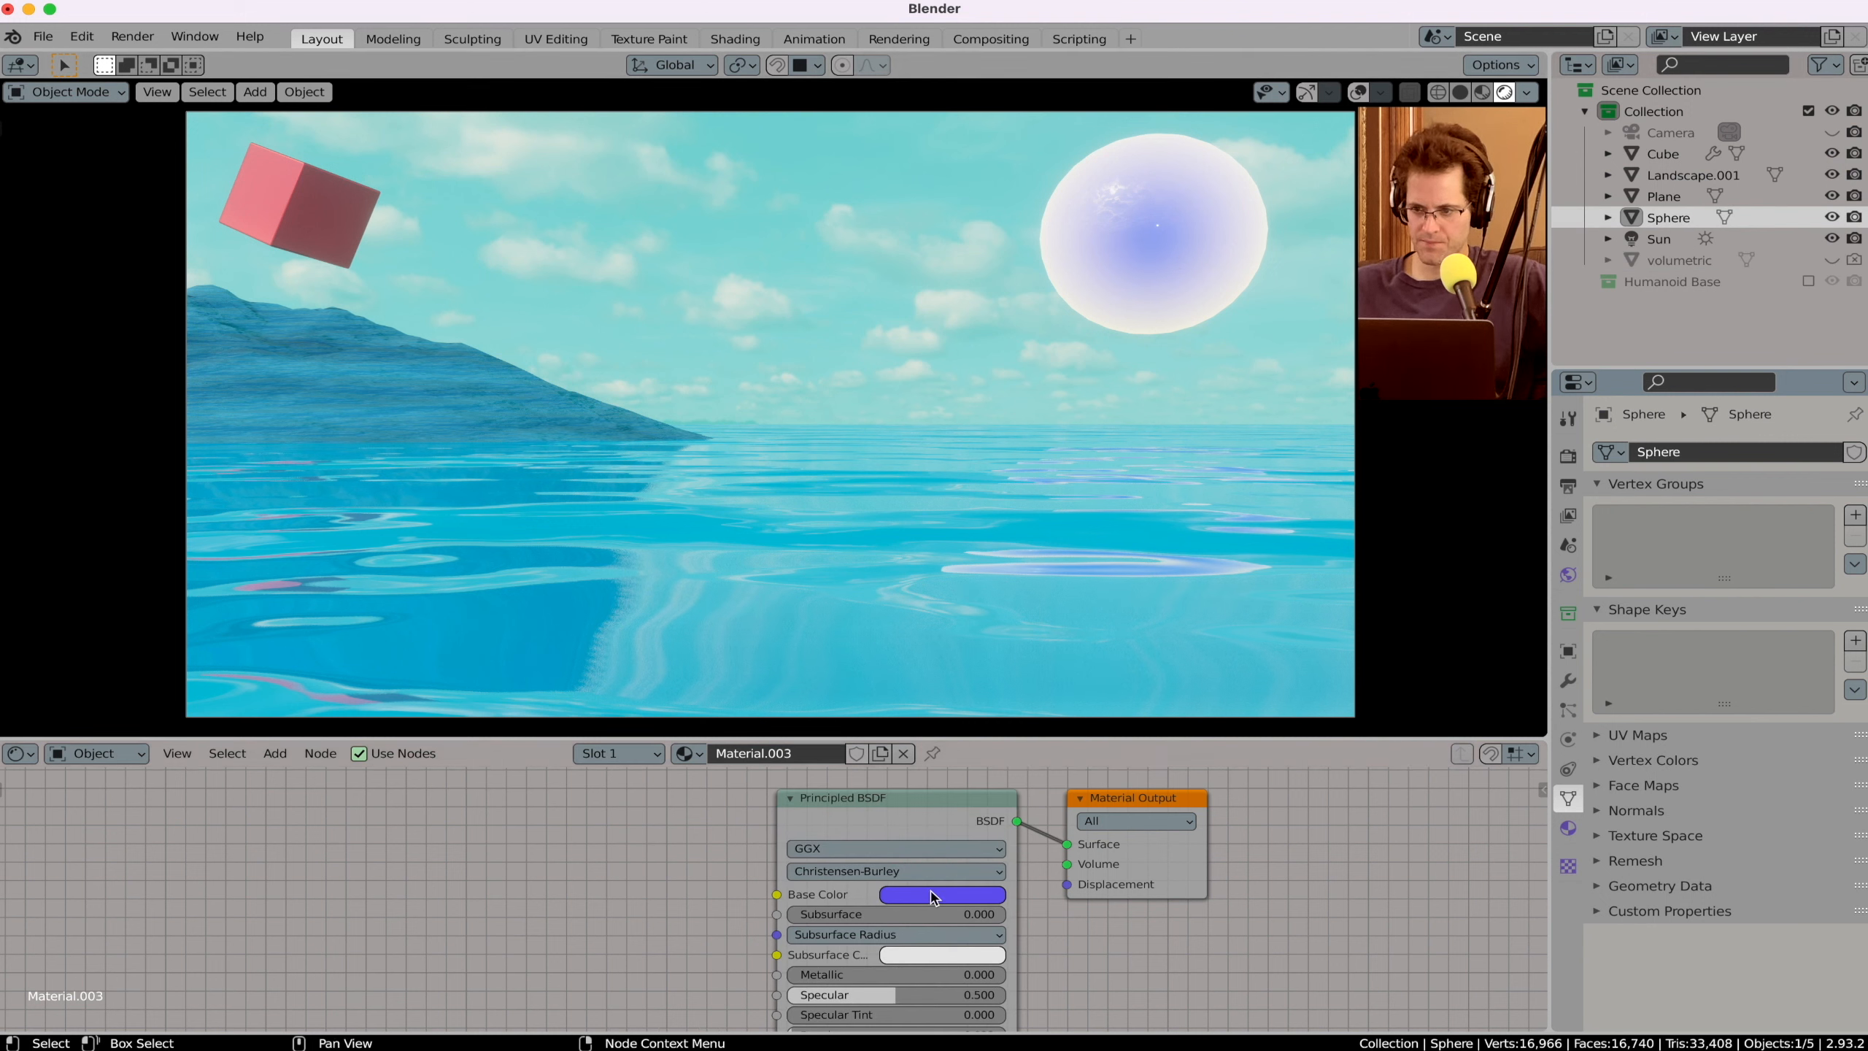
{"action": "left_click", "coordinate": [934, 897]}
{"action": "left_click", "coordinate": [935, 686]}
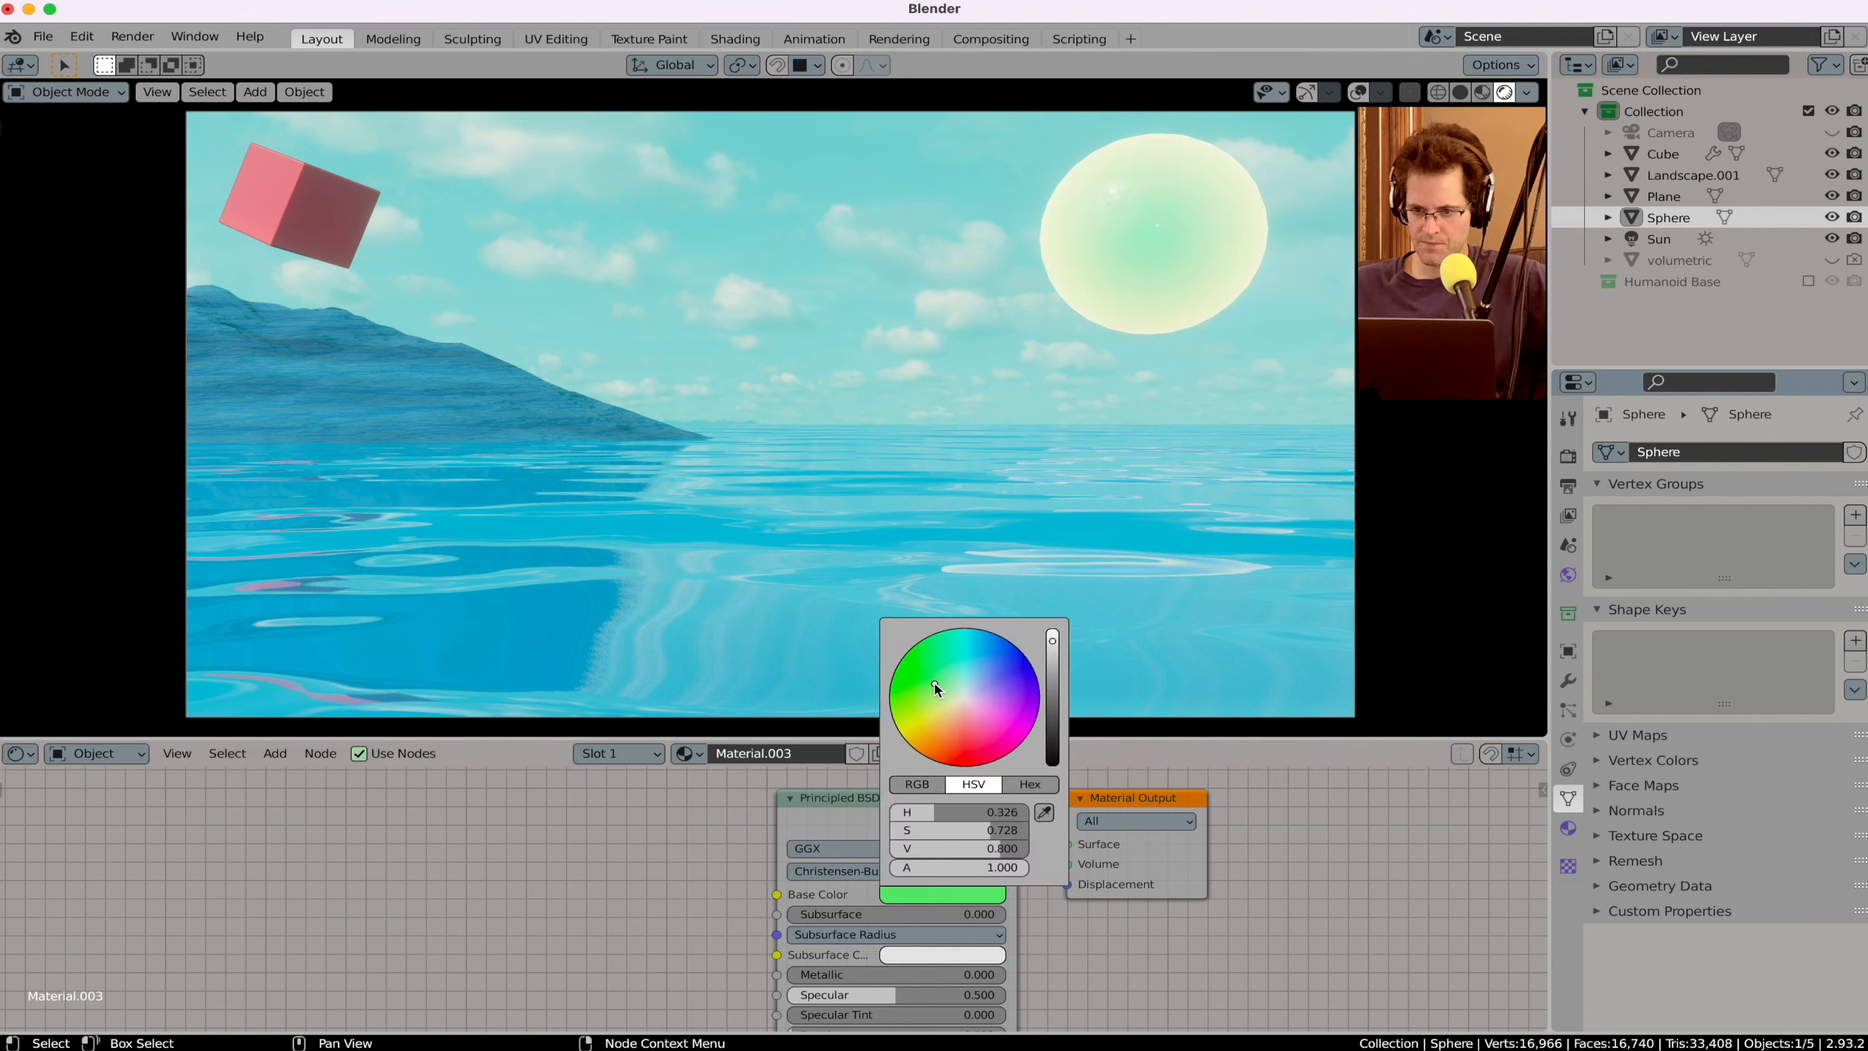
{"action": "left_click", "coordinate": [945, 724]}
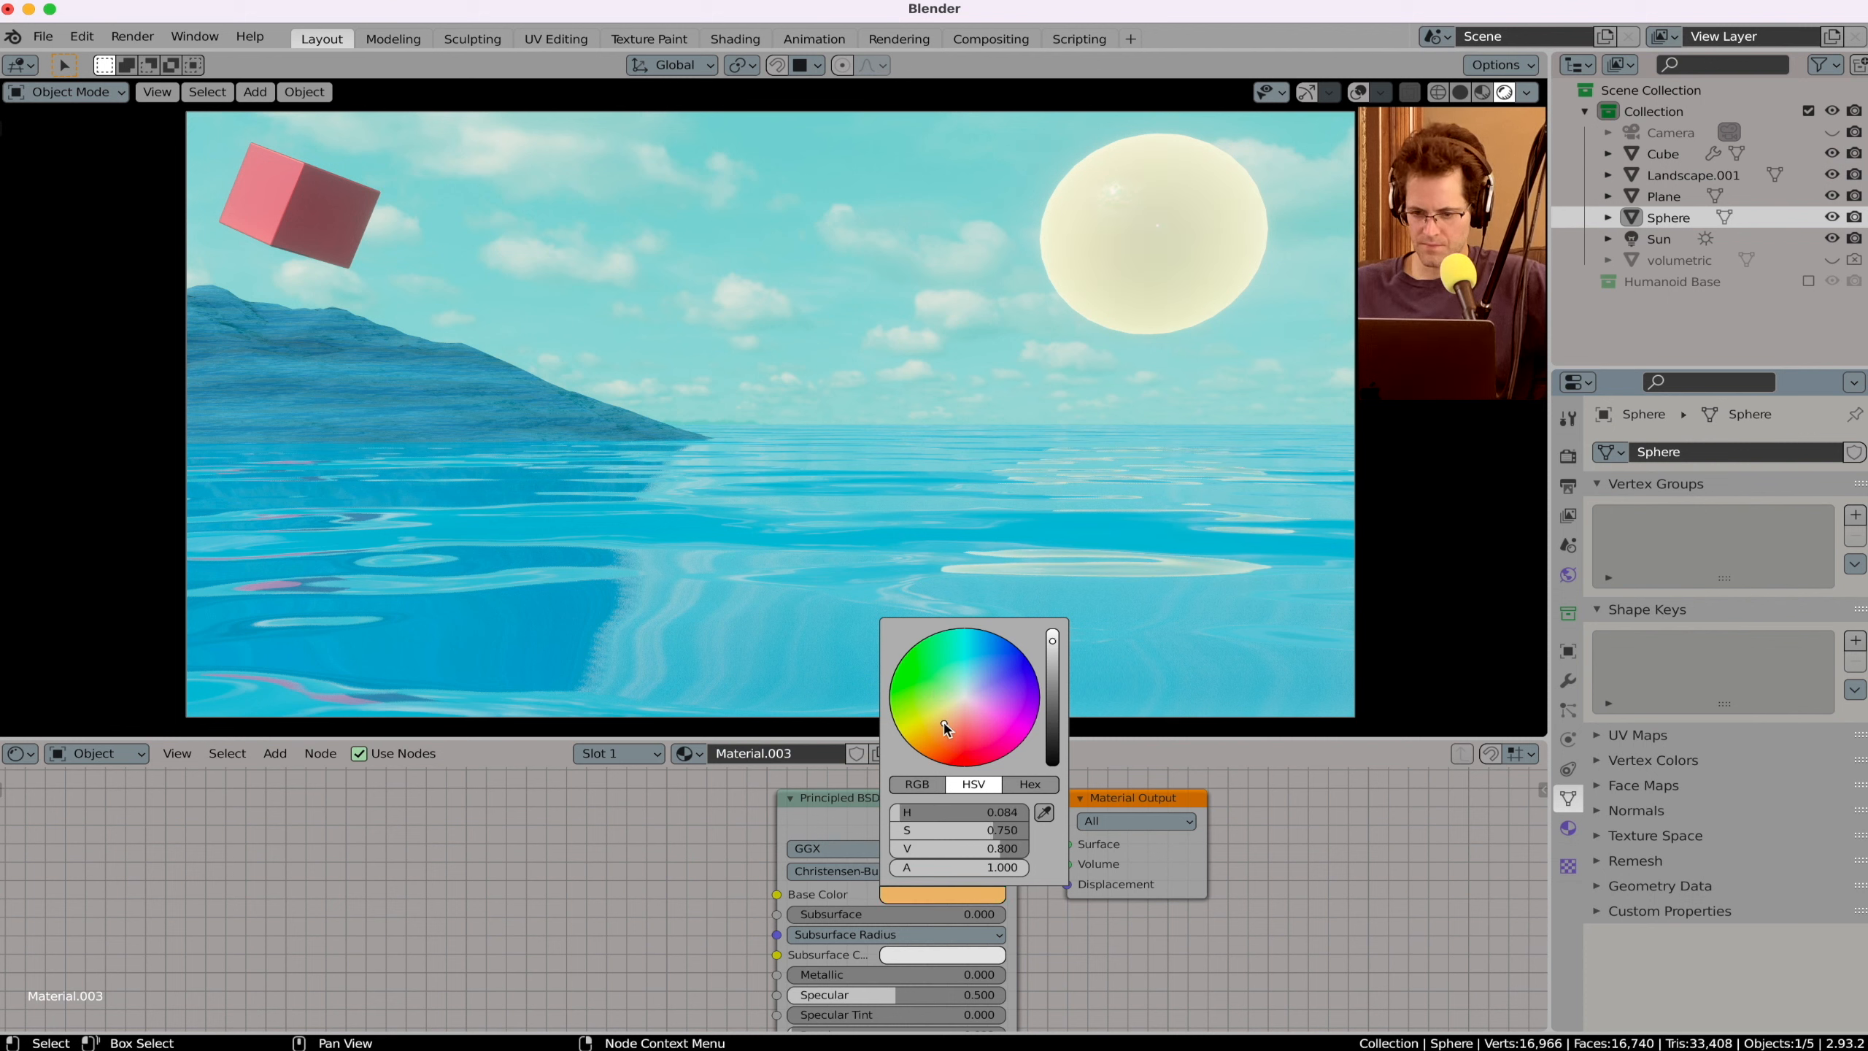
{"action": "left_click", "coordinate": [933, 759]}
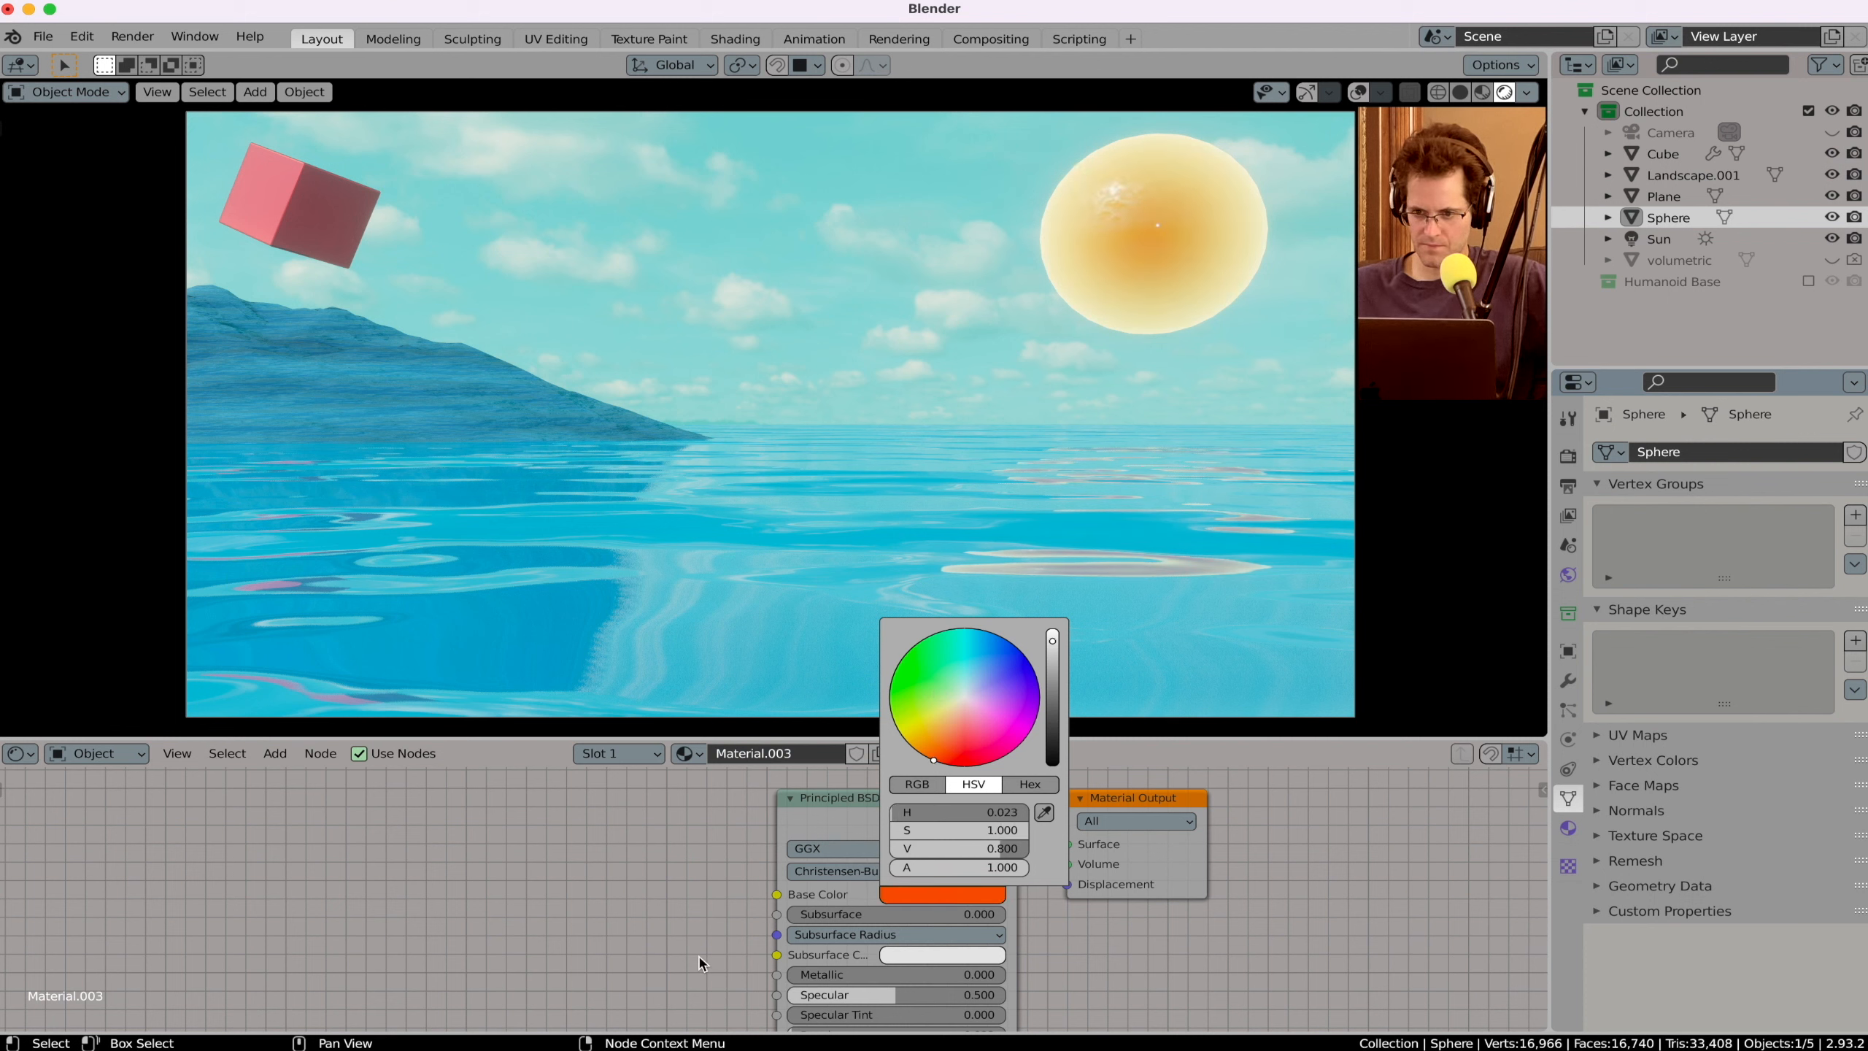
Step: Set the bright stop of the sphere's emission ColorRamp to orange with hue 0.064 and saturation 1.000
{"action": "scroll", "coordinate": [695, 966], "scroll_direction": "down", "scroll_amount": 5}
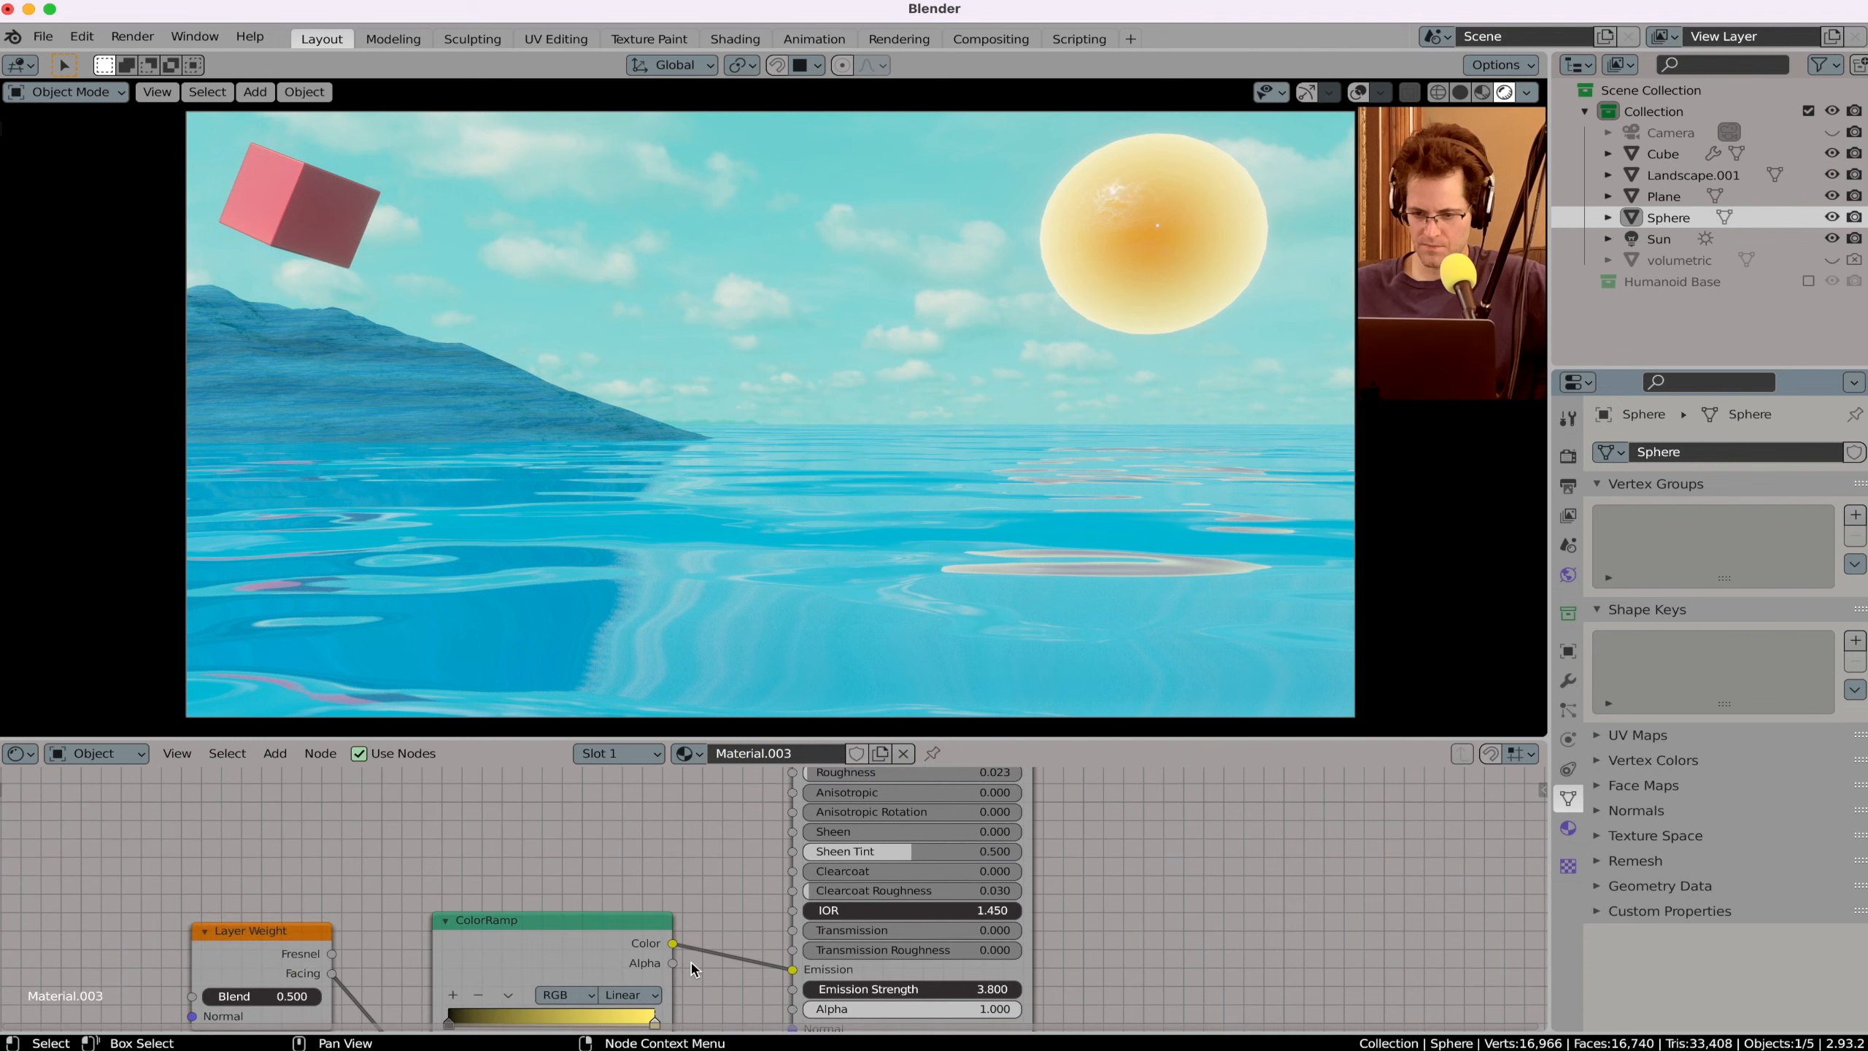
{"action": "scroll", "coordinate": [695, 970], "scroll_direction": "down", "scroll_amount": 5}
{"action": "left_click", "coordinate": [659, 928]}
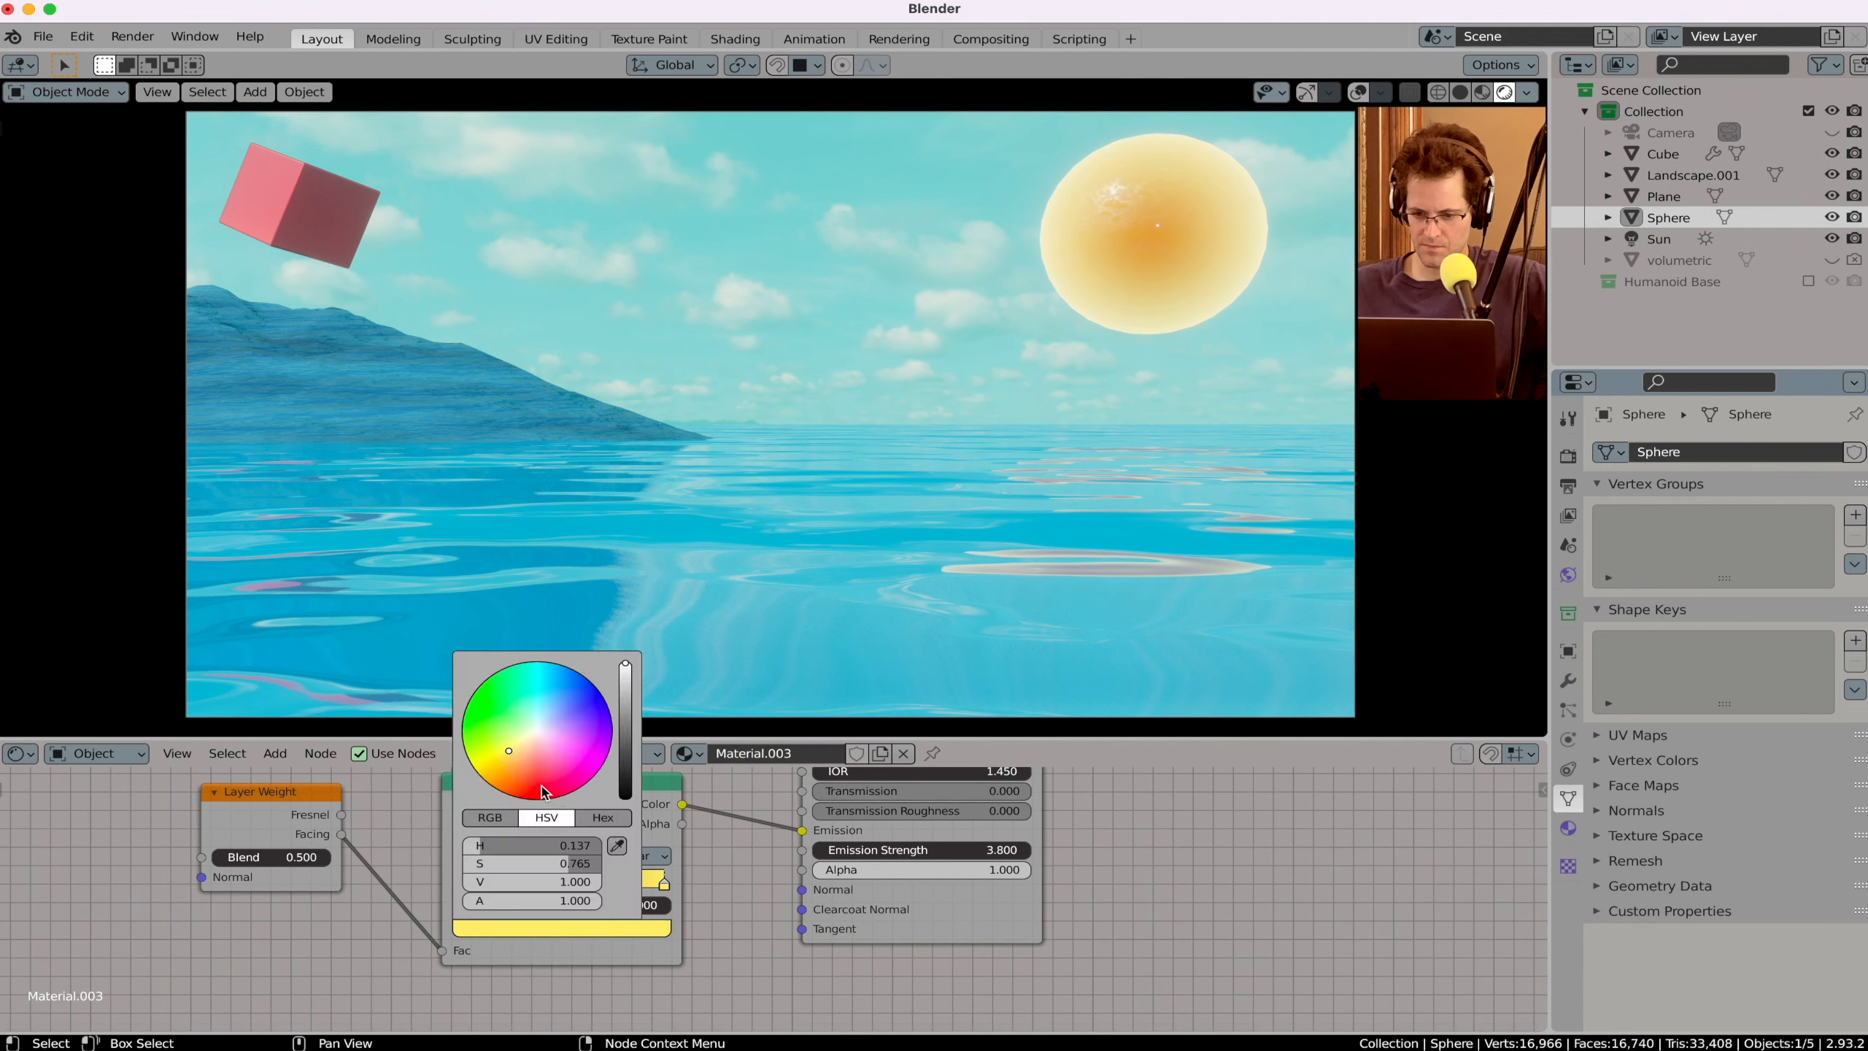
{"action": "left_click_drag", "start_coordinate": [542, 791], "coordinate": [490, 784]}
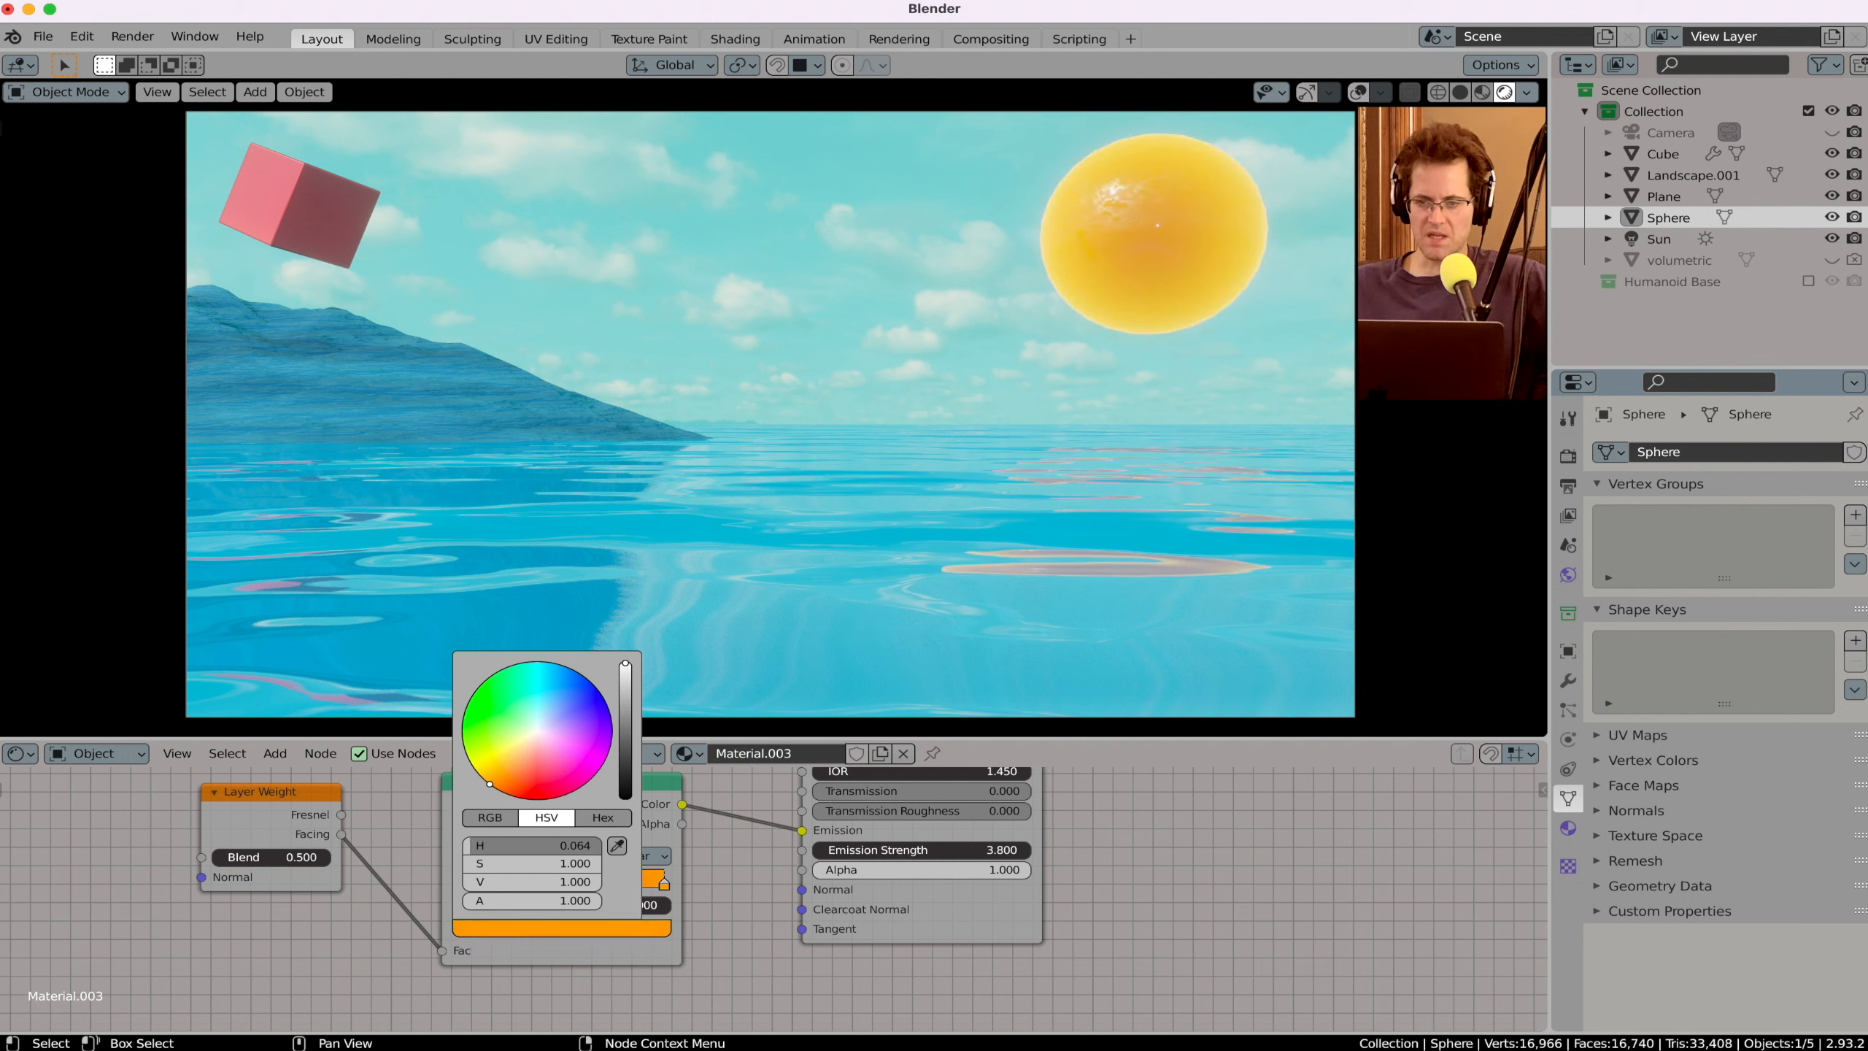
Step: Hide the Cube in both the viewport and renders
{"action": "left_click", "coordinate": [1630, 154]}
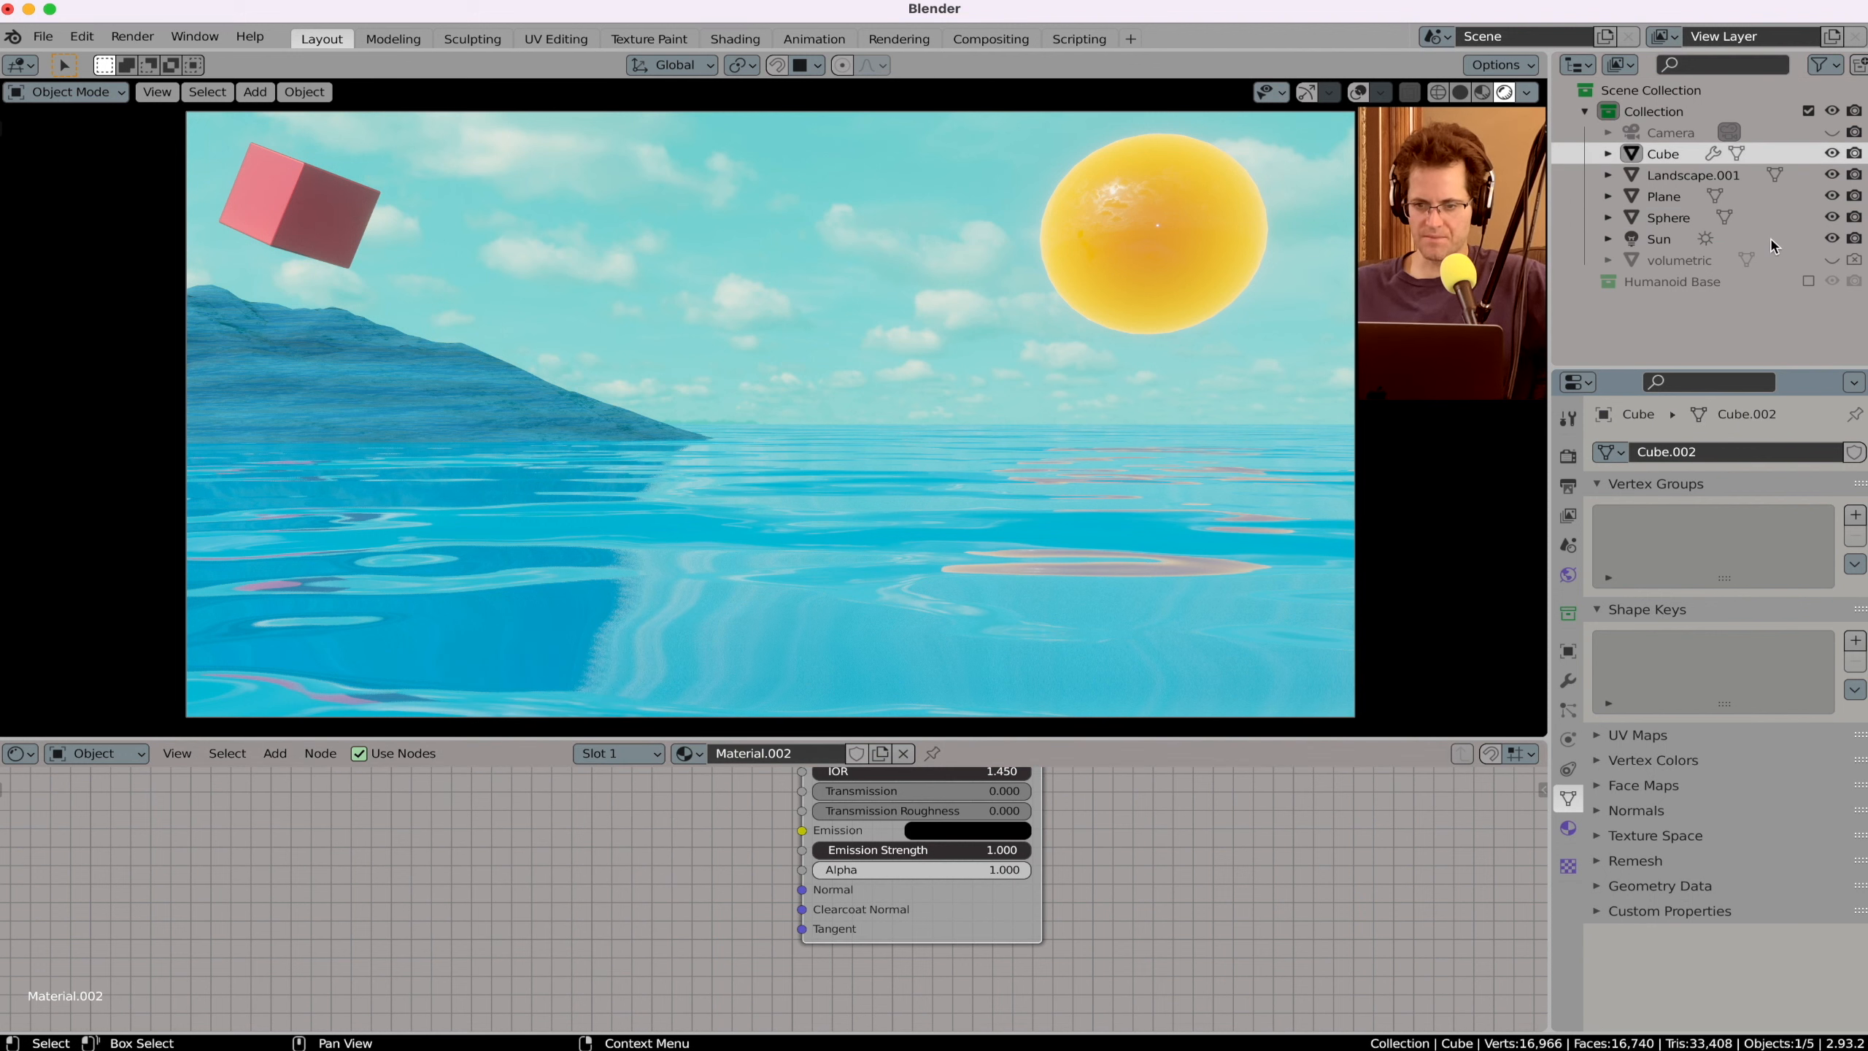
{"action": "left_click", "coordinate": [1832, 153]}
{"action": "left_click", "coordinate": [1854, 154]}
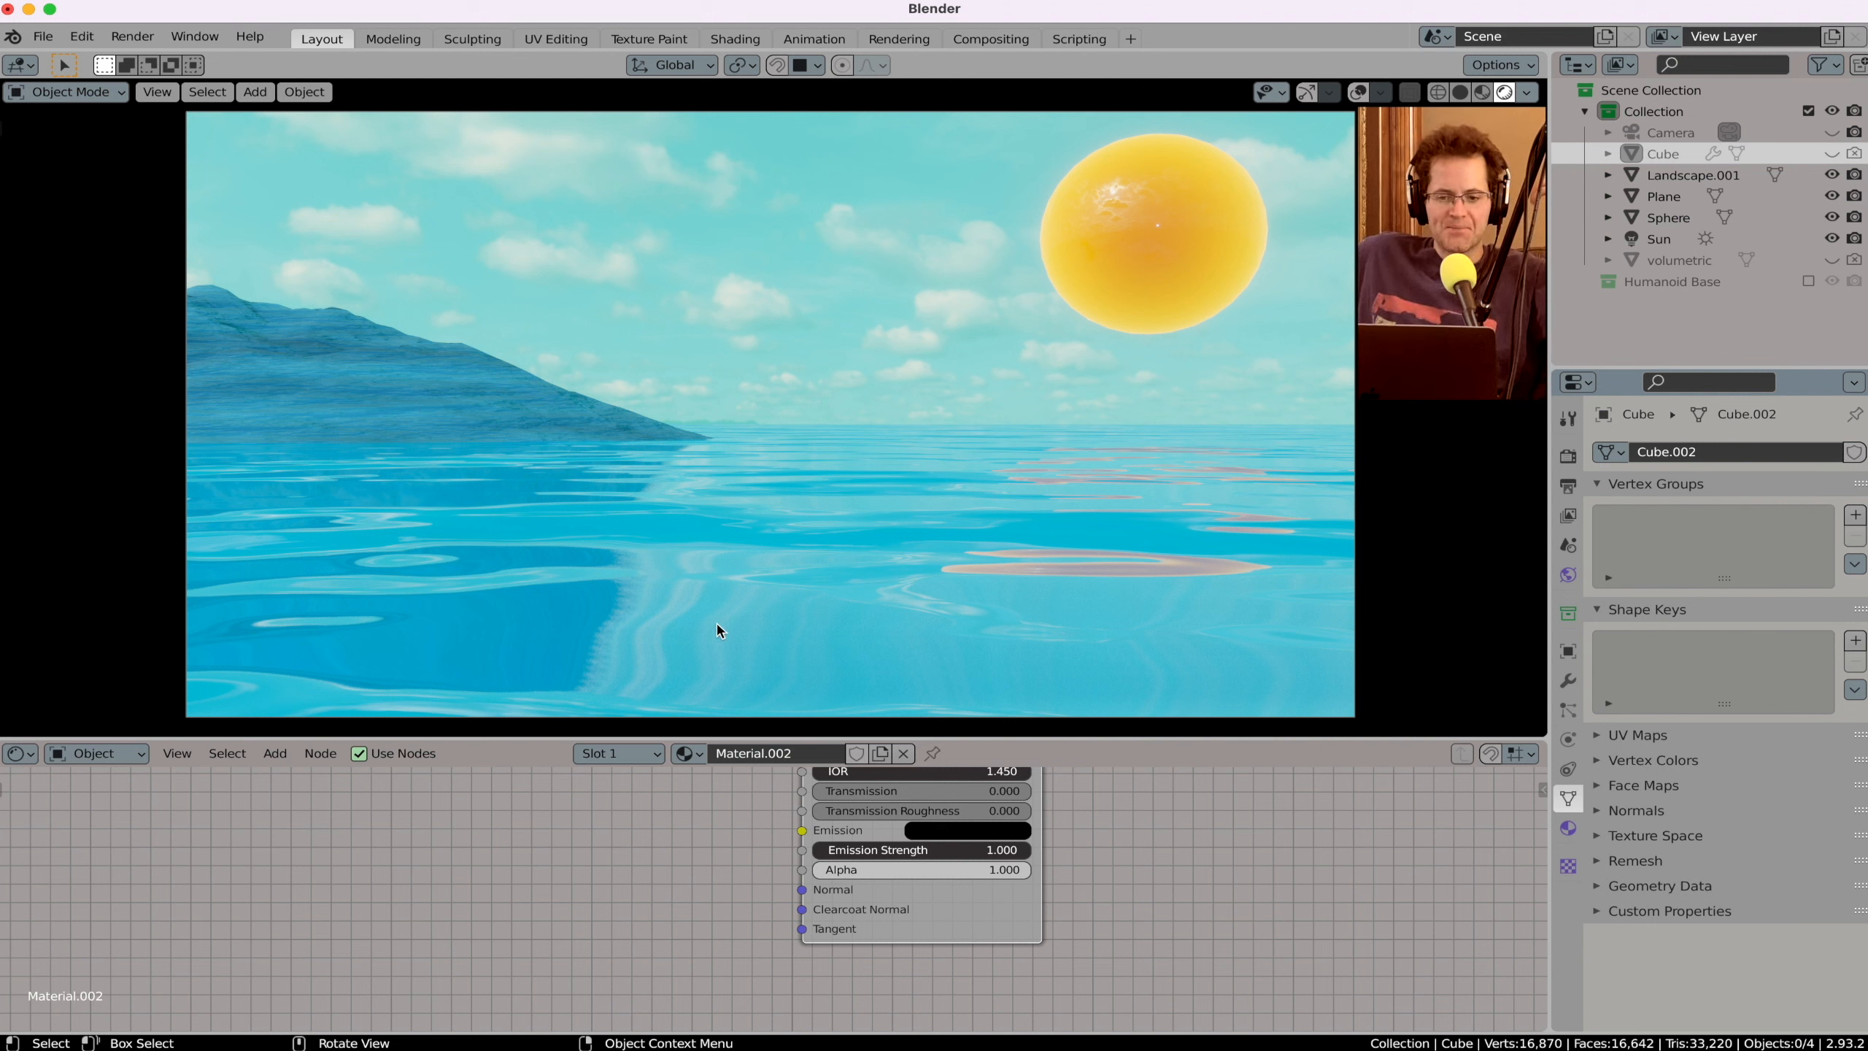
Step: Hide and restore the Plane, Landscape.001 and Sphere in turn to examine what each contributes to the scene
{"action": "left_click", "coordinate": [1664, 196]}
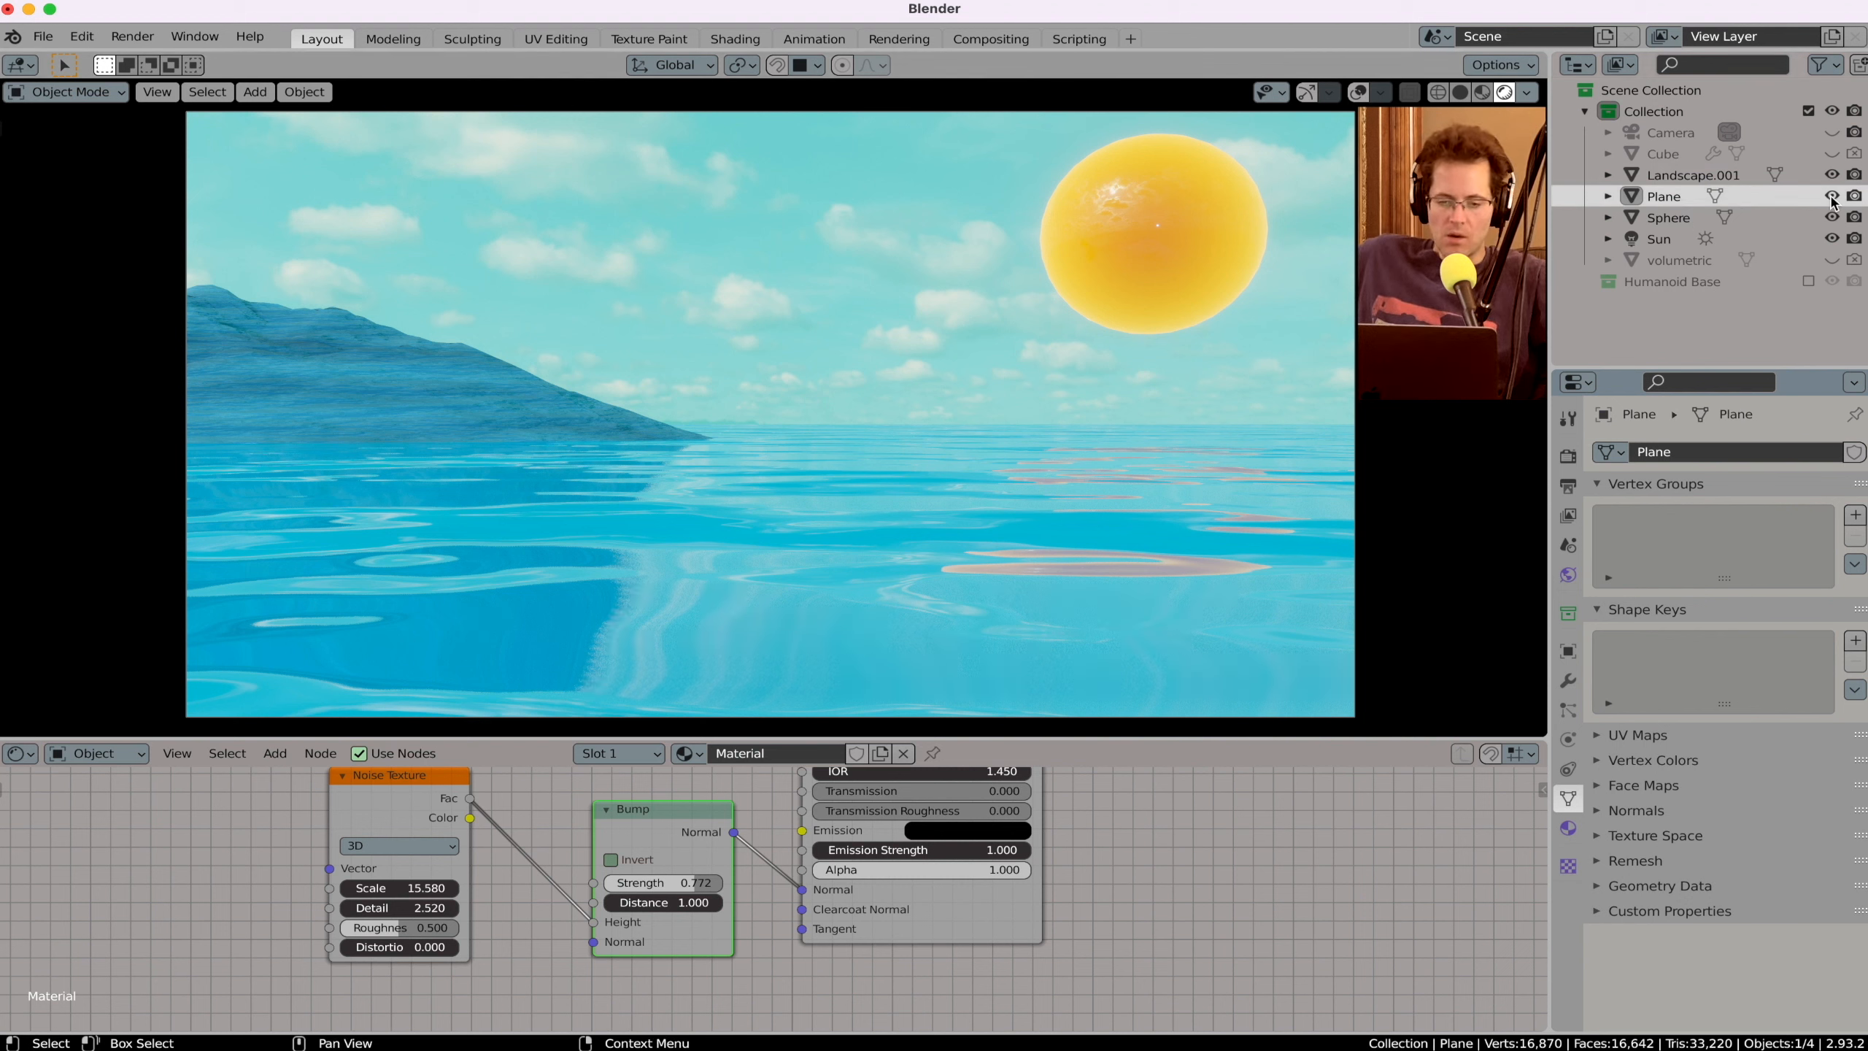
{"action": "left_click", "coordinate": [1832, 197]}
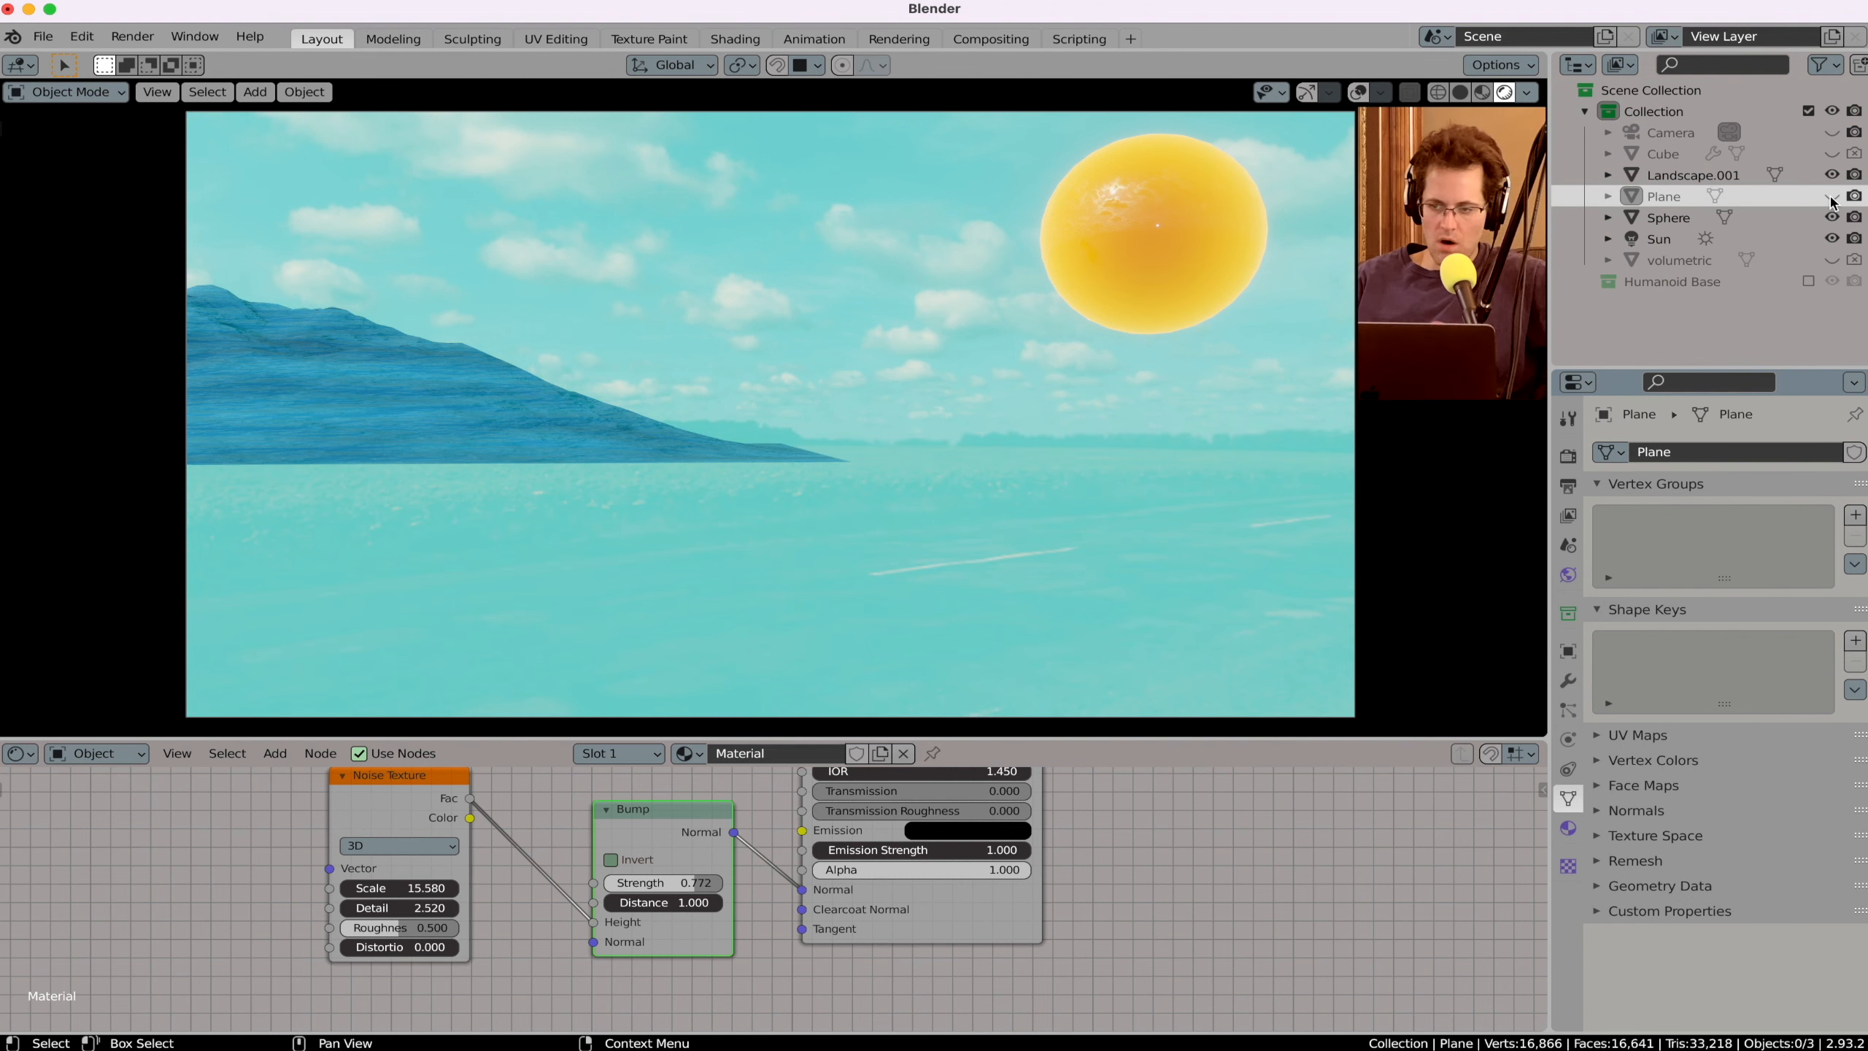
{"action": "left_click", "coordinate": [1832, 197]}
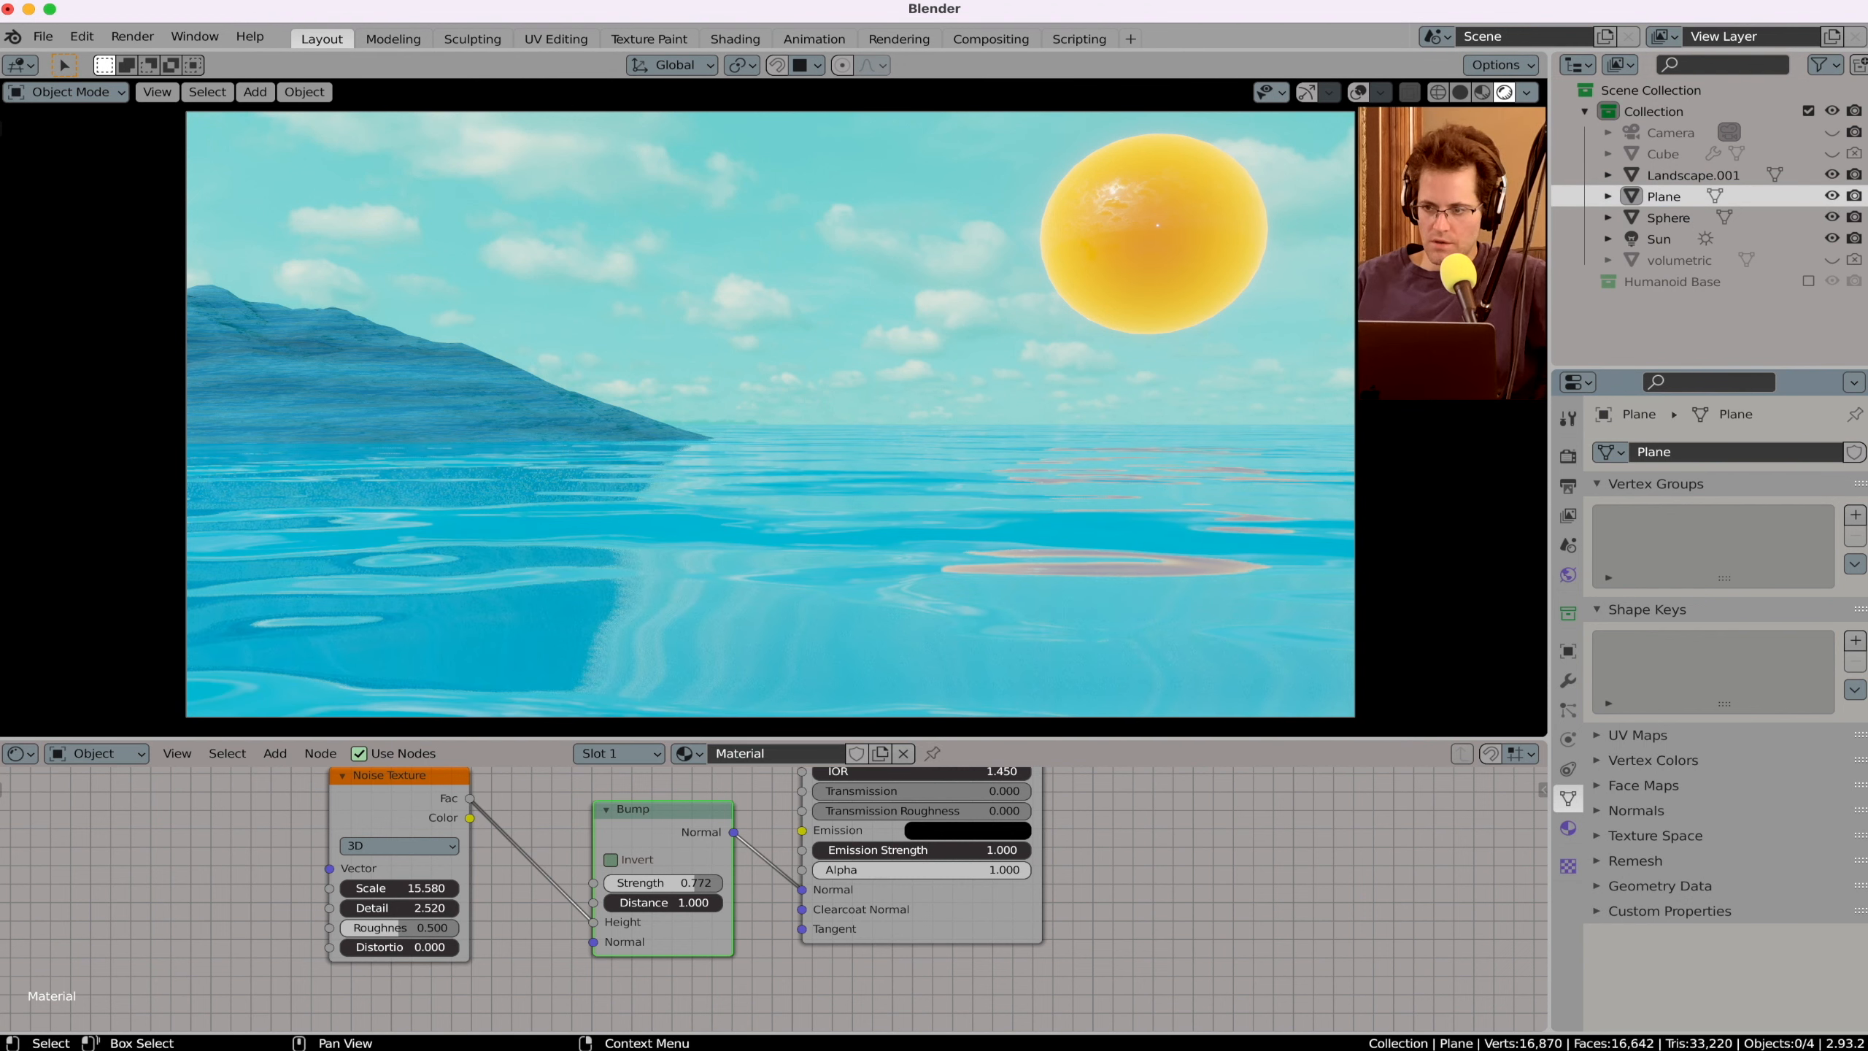
{"action": "left_click", "coordinate": [1692, 175]}
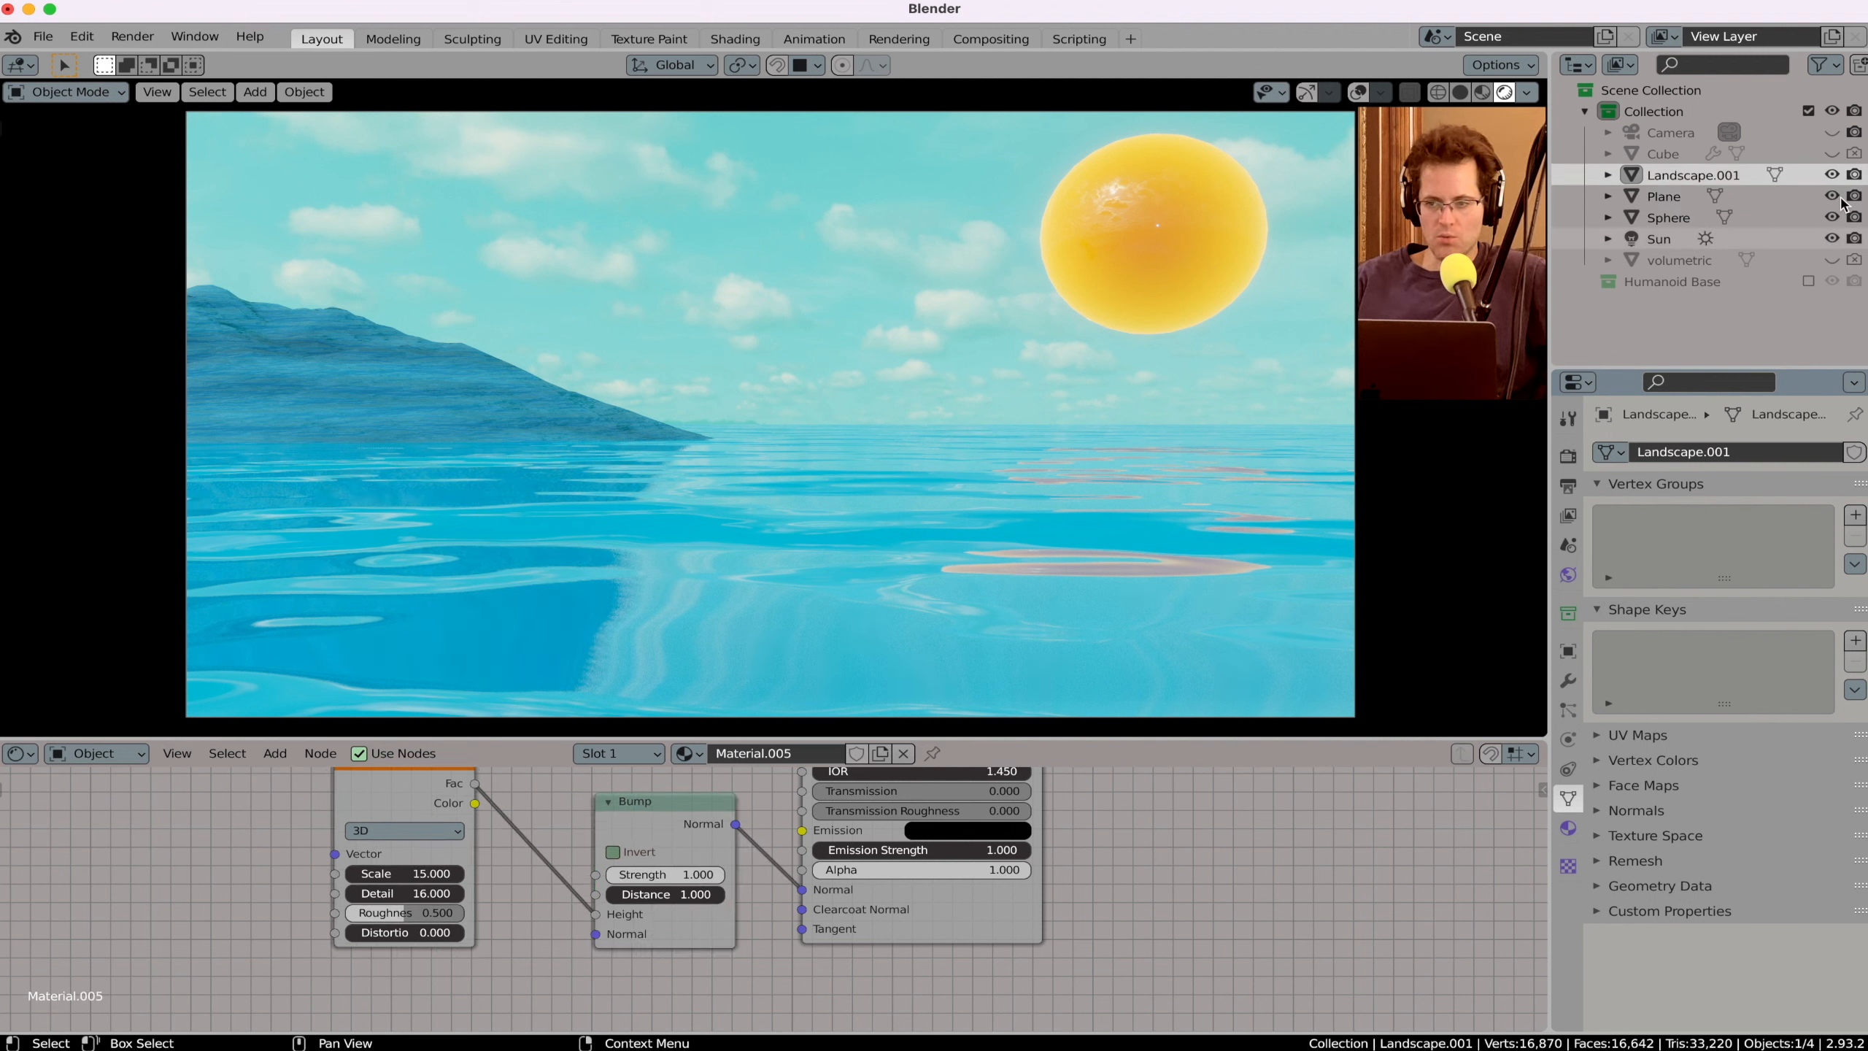
{"action": "left_click", "coordinate": [1831, 176]}
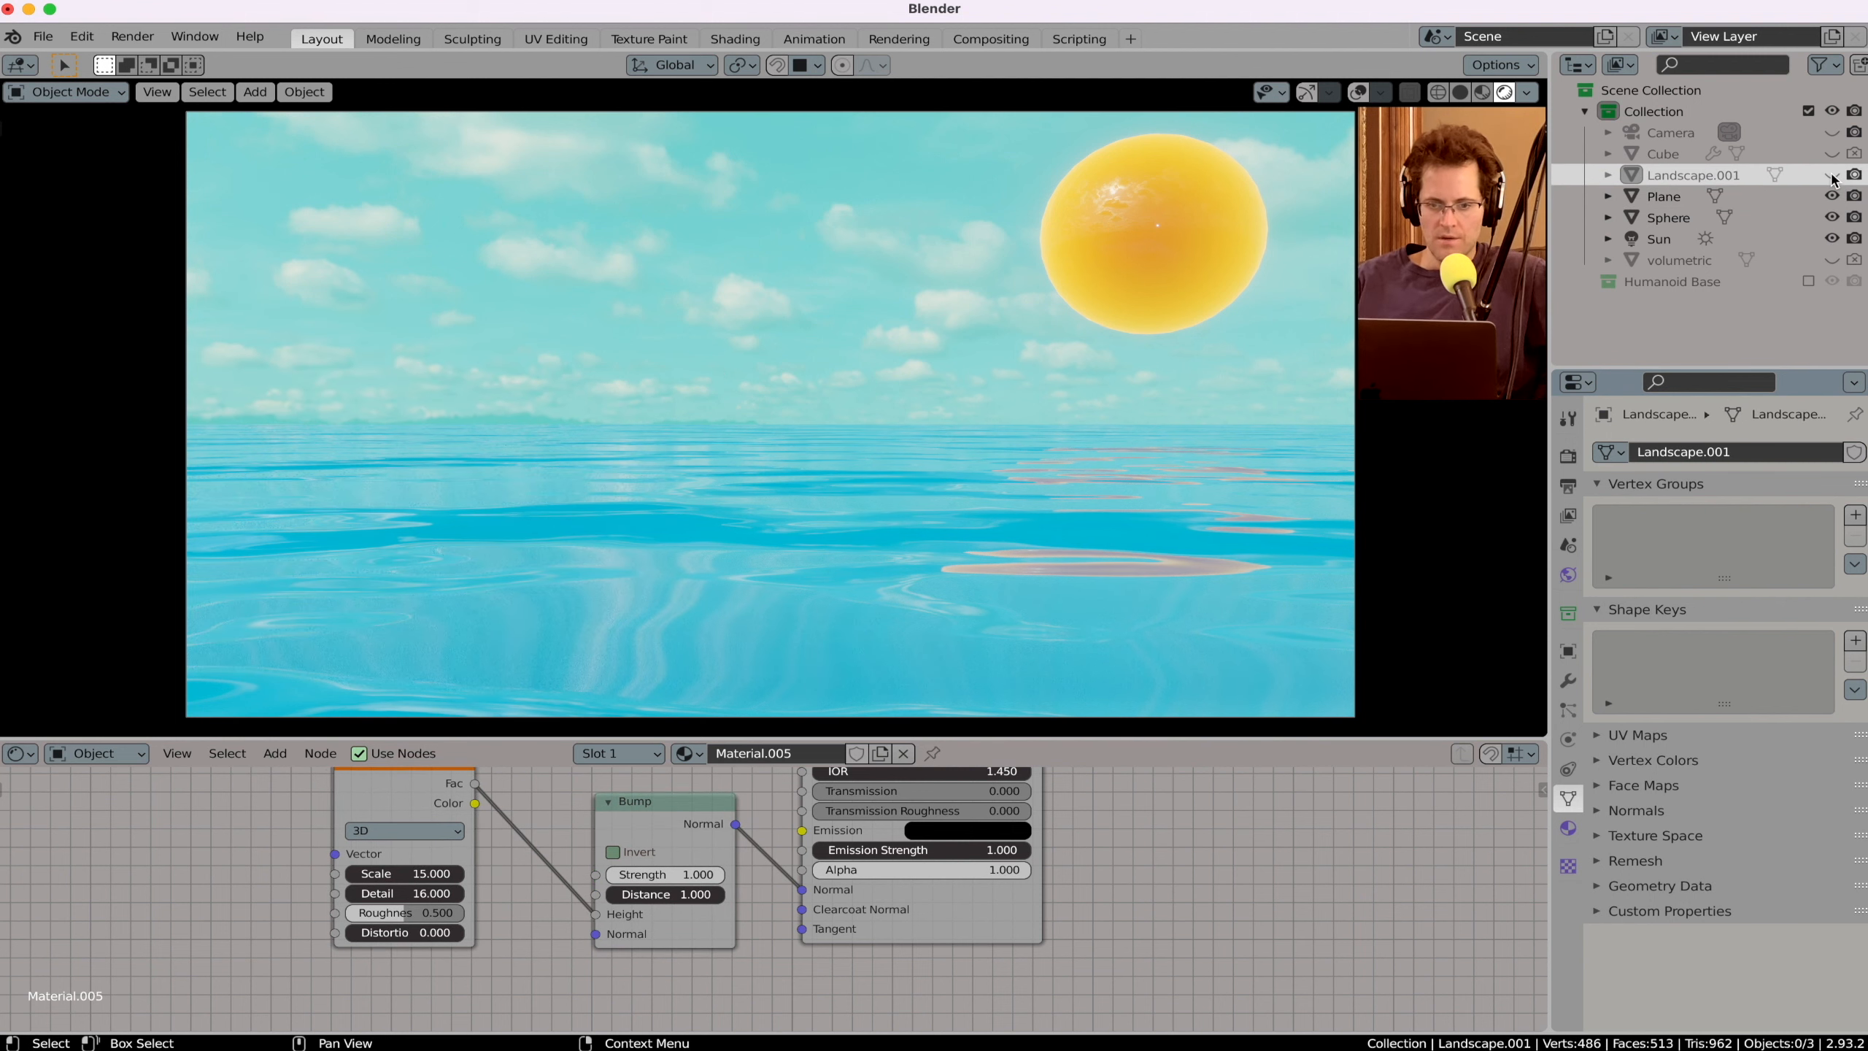
{"action": "left_click", "coordinate": [1832, 175]}
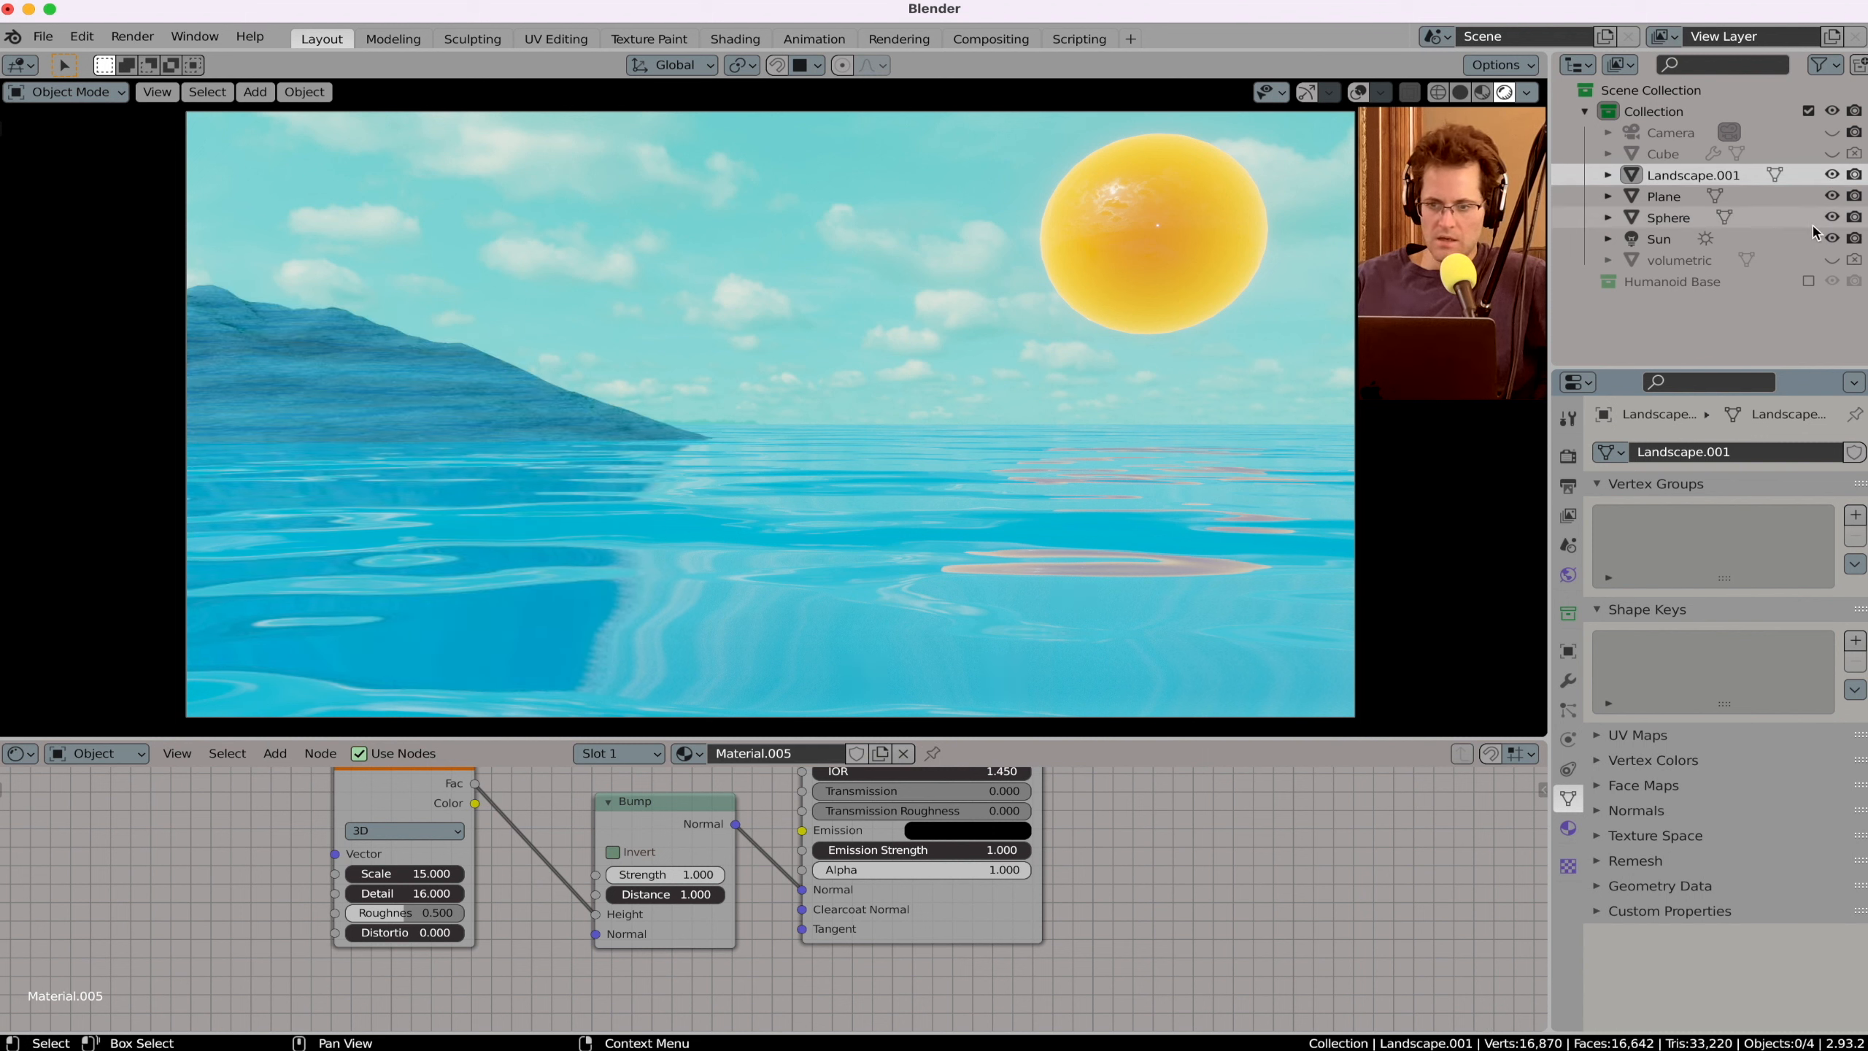
{"action": "left_click", "coordinate": [1832, 217]}
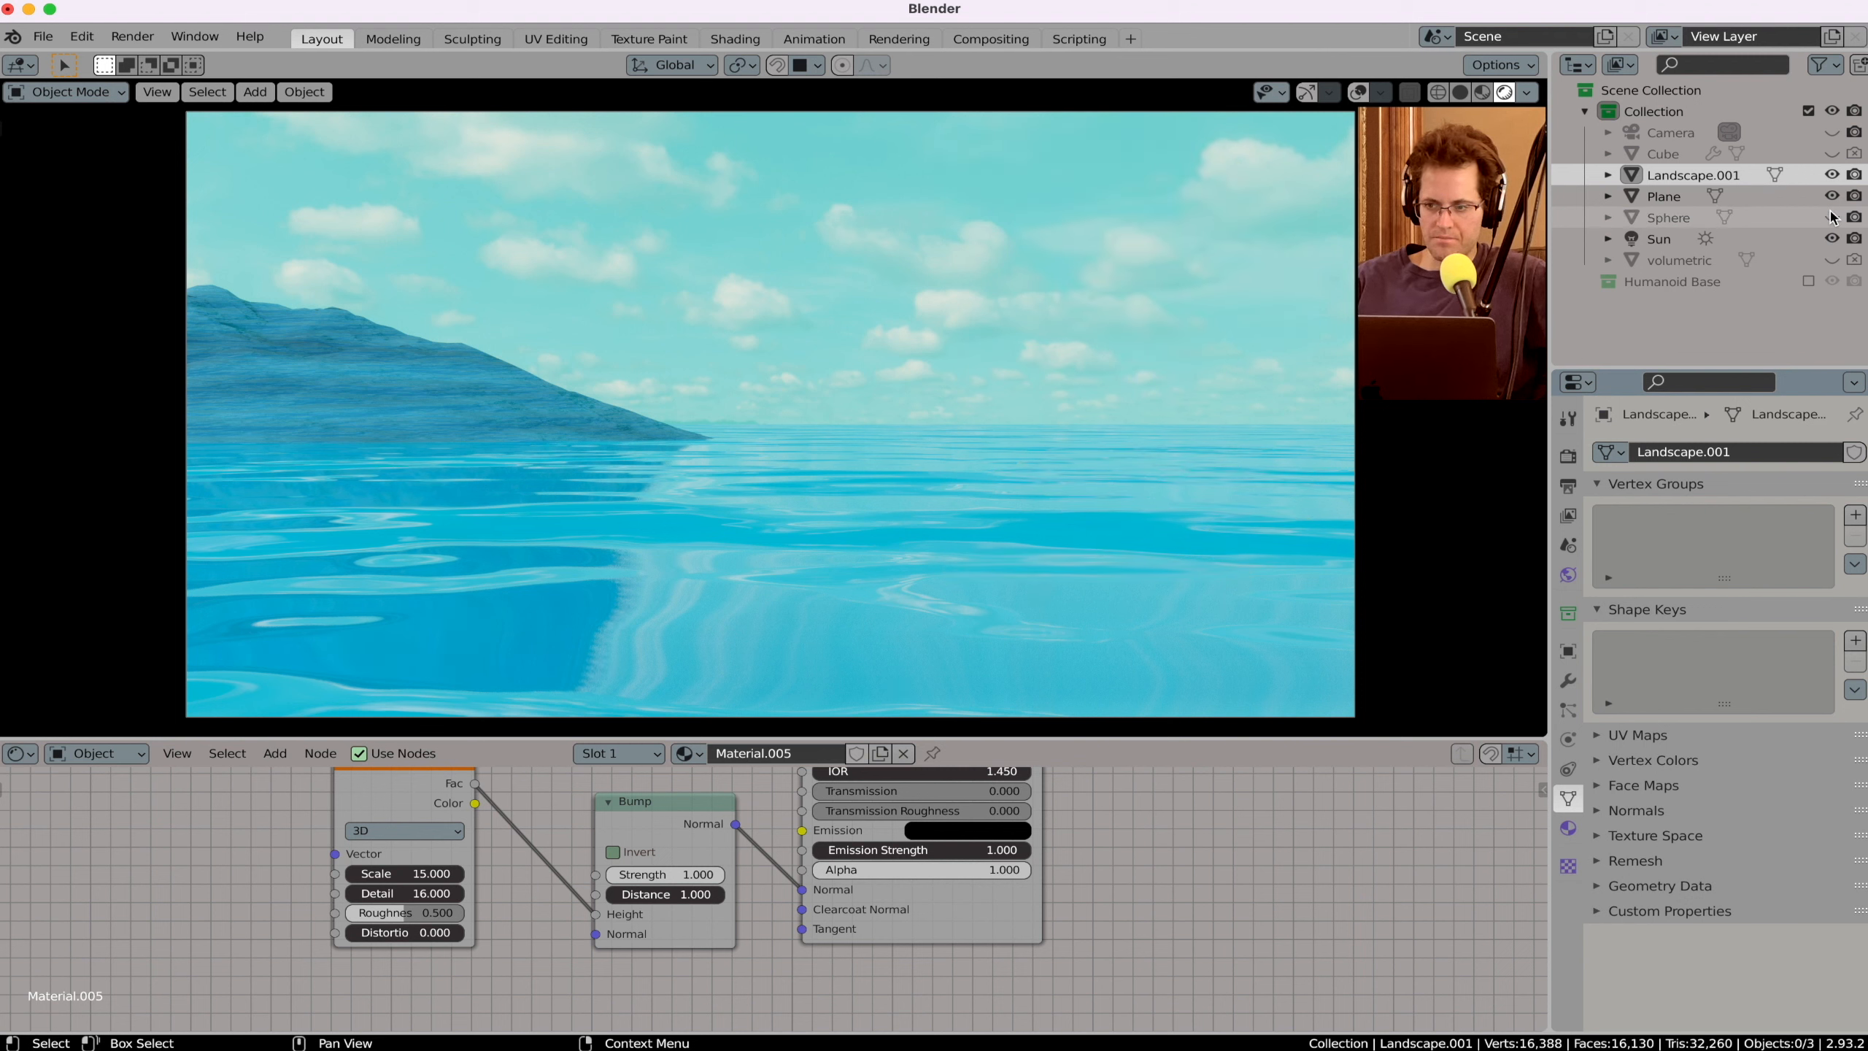
{"action": "left_click", "coordinate": [1832, 216]}
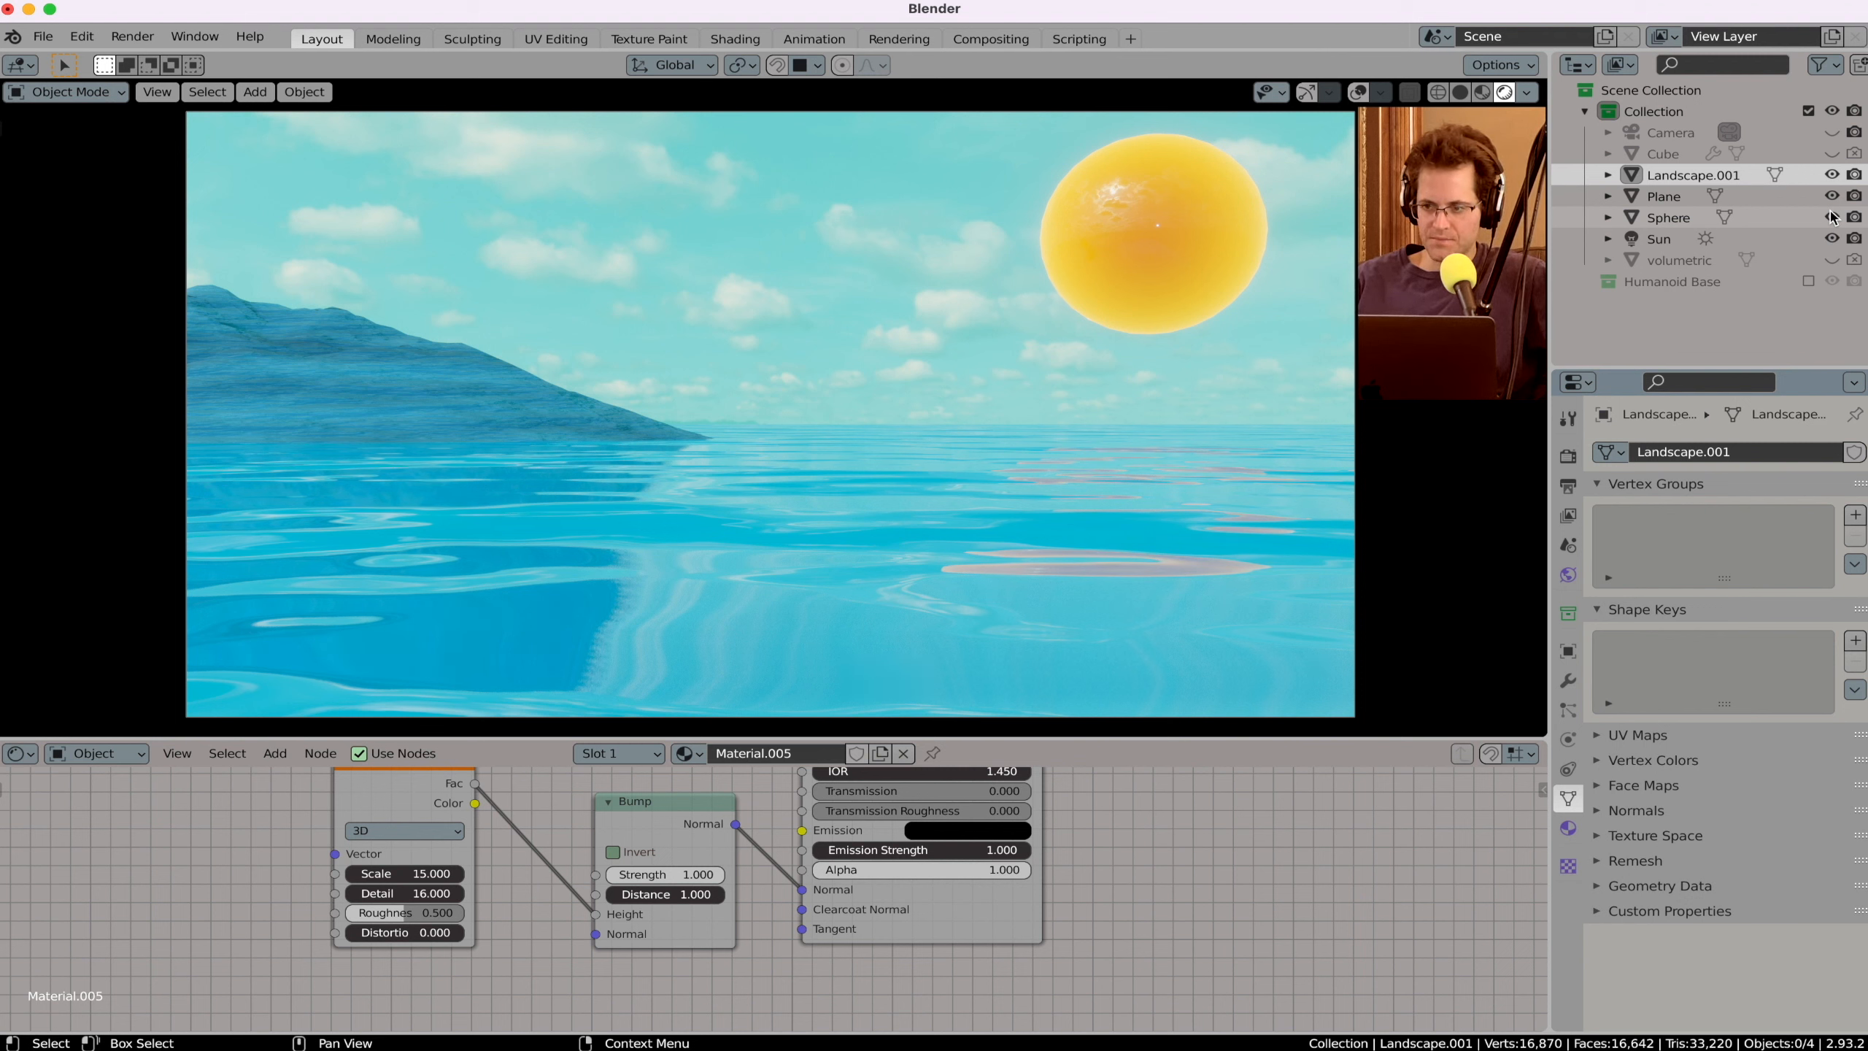